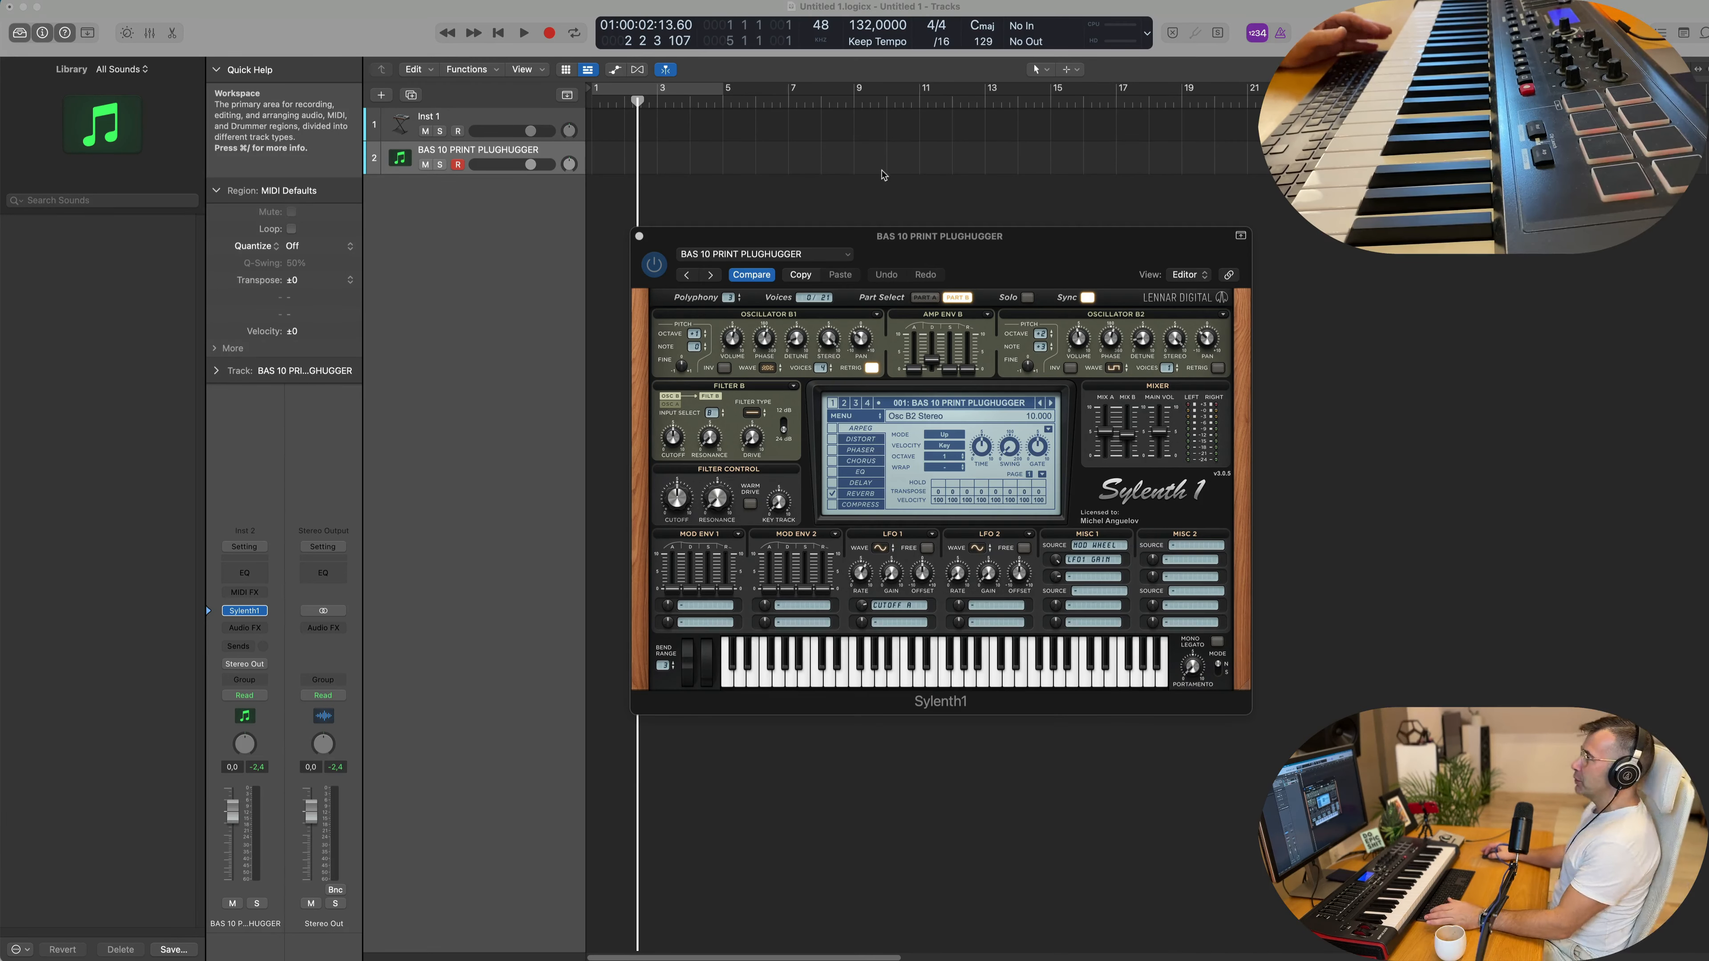
Step: Duplicate the BAS 10 PRINT PLUGHUGGER track and load an empty Drum Machine Designer kit as the new track's instrument
left_click_drag(900, 237, 1088, 177)
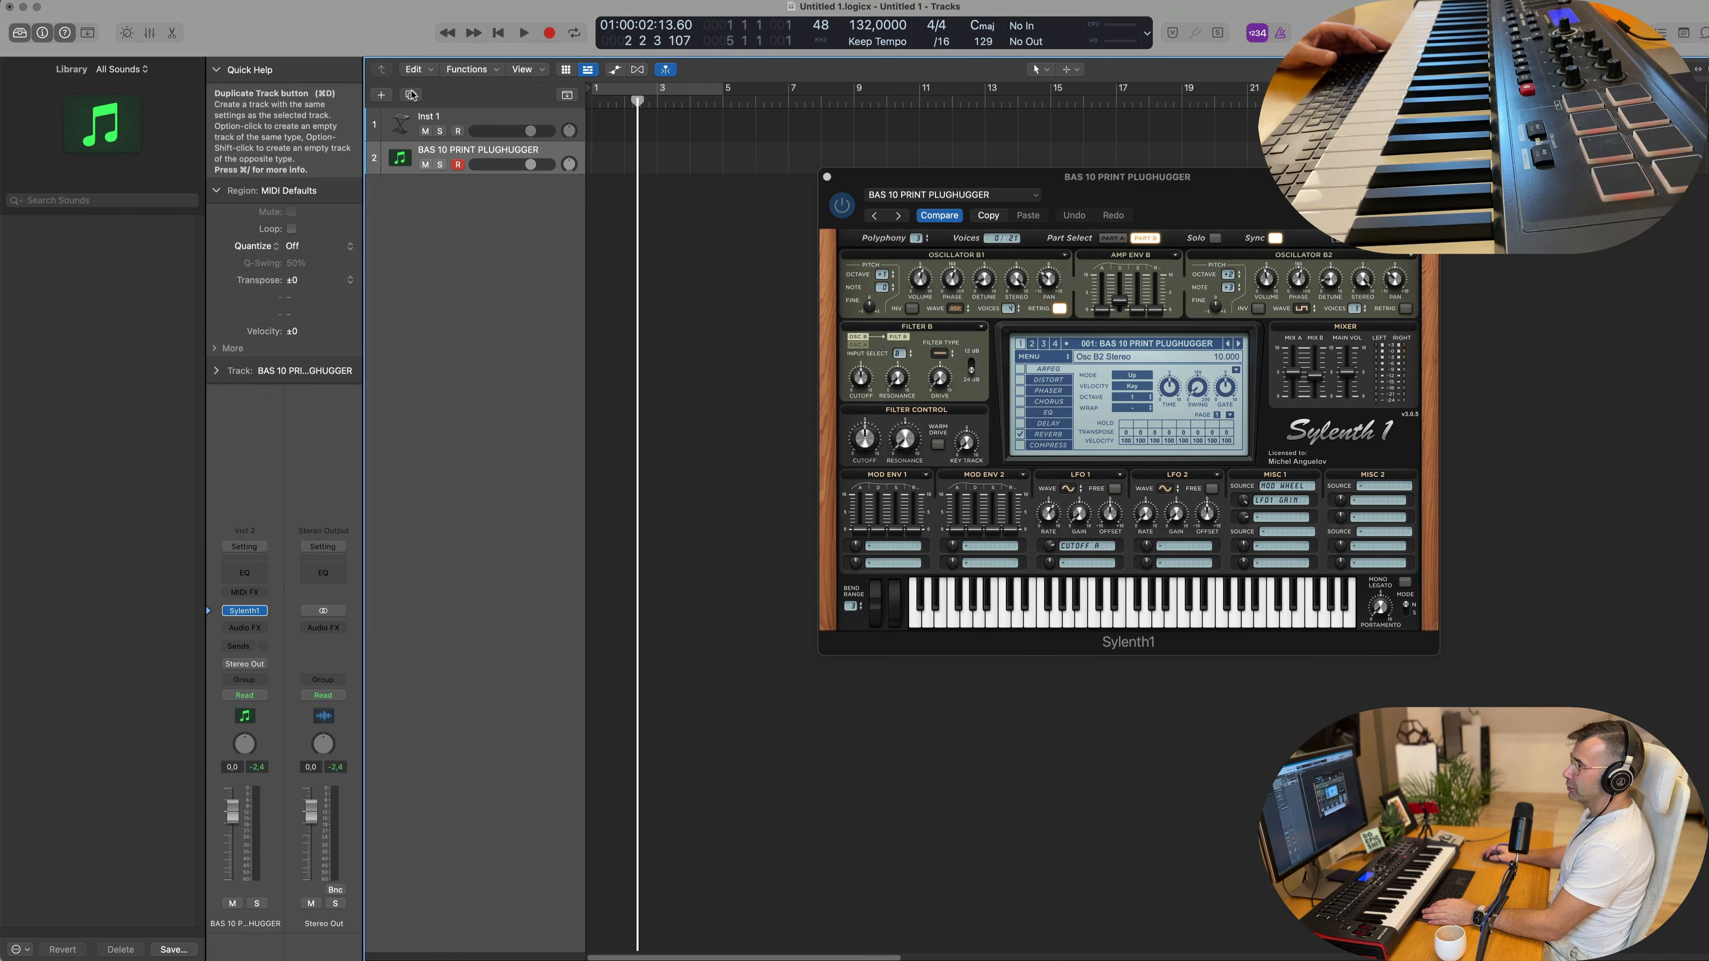
key("super+d")
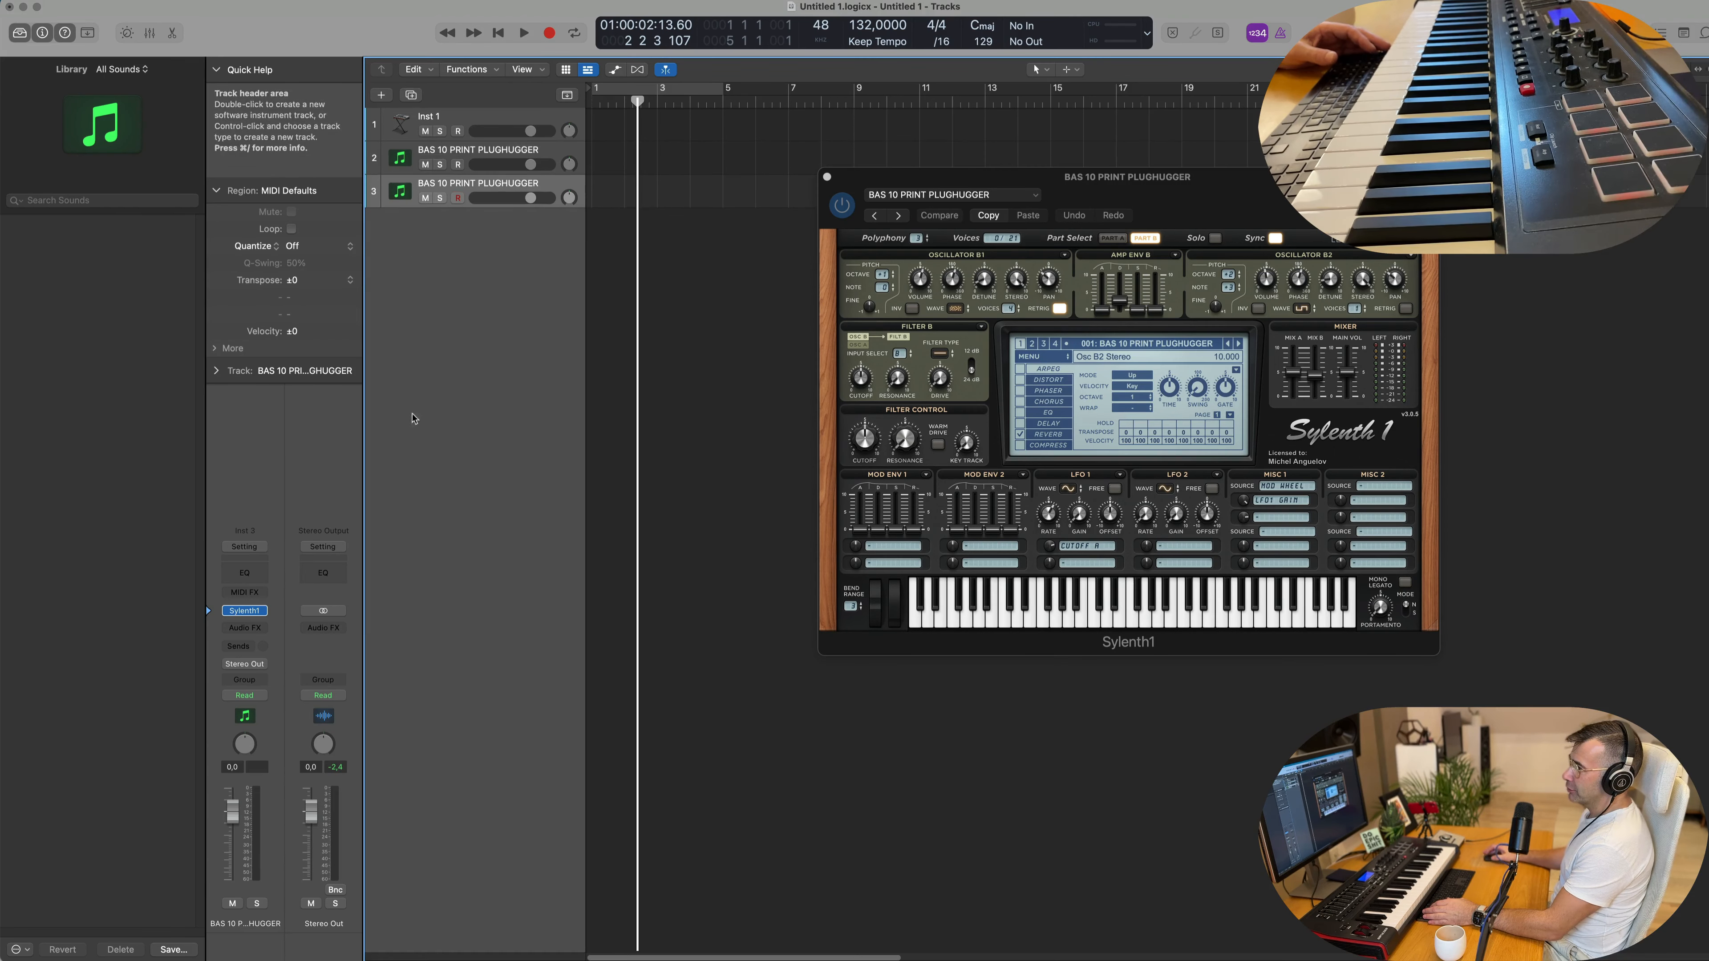
left_click(263, 610)
mouse_move(262, 615)
left_click(322, 895)
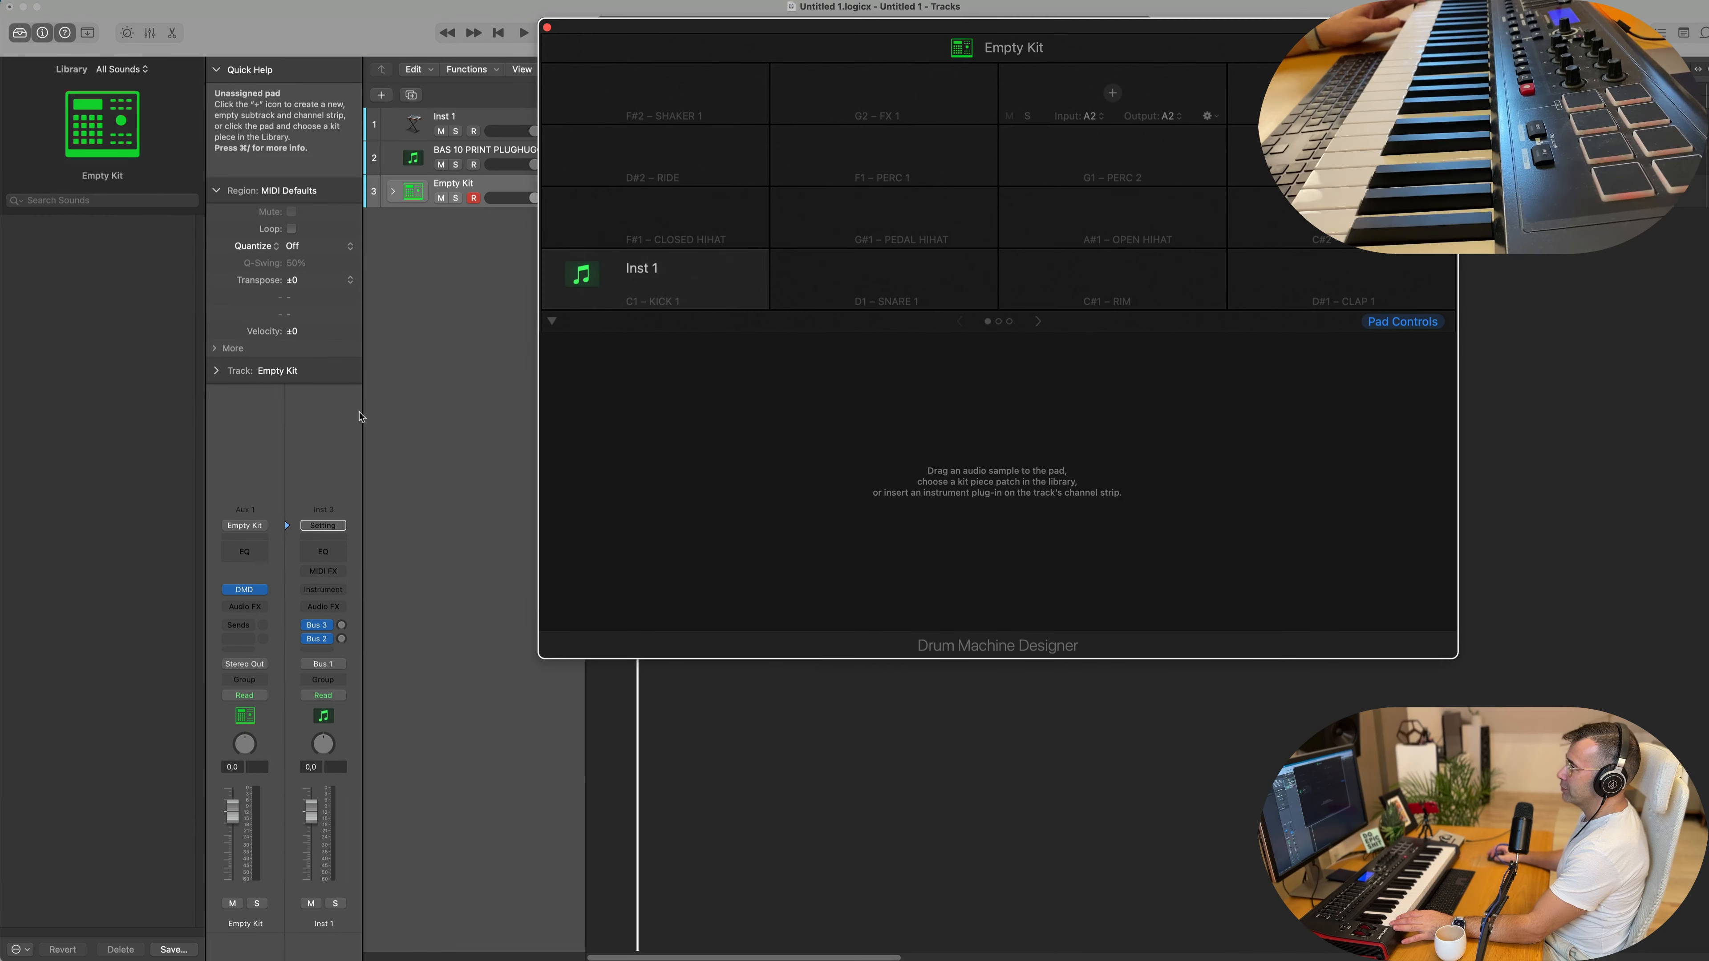
Step: Load the Big Room kit onto the Empty Kit track and move the Drum Machine Designer window out of the way
left_click(475, 145)
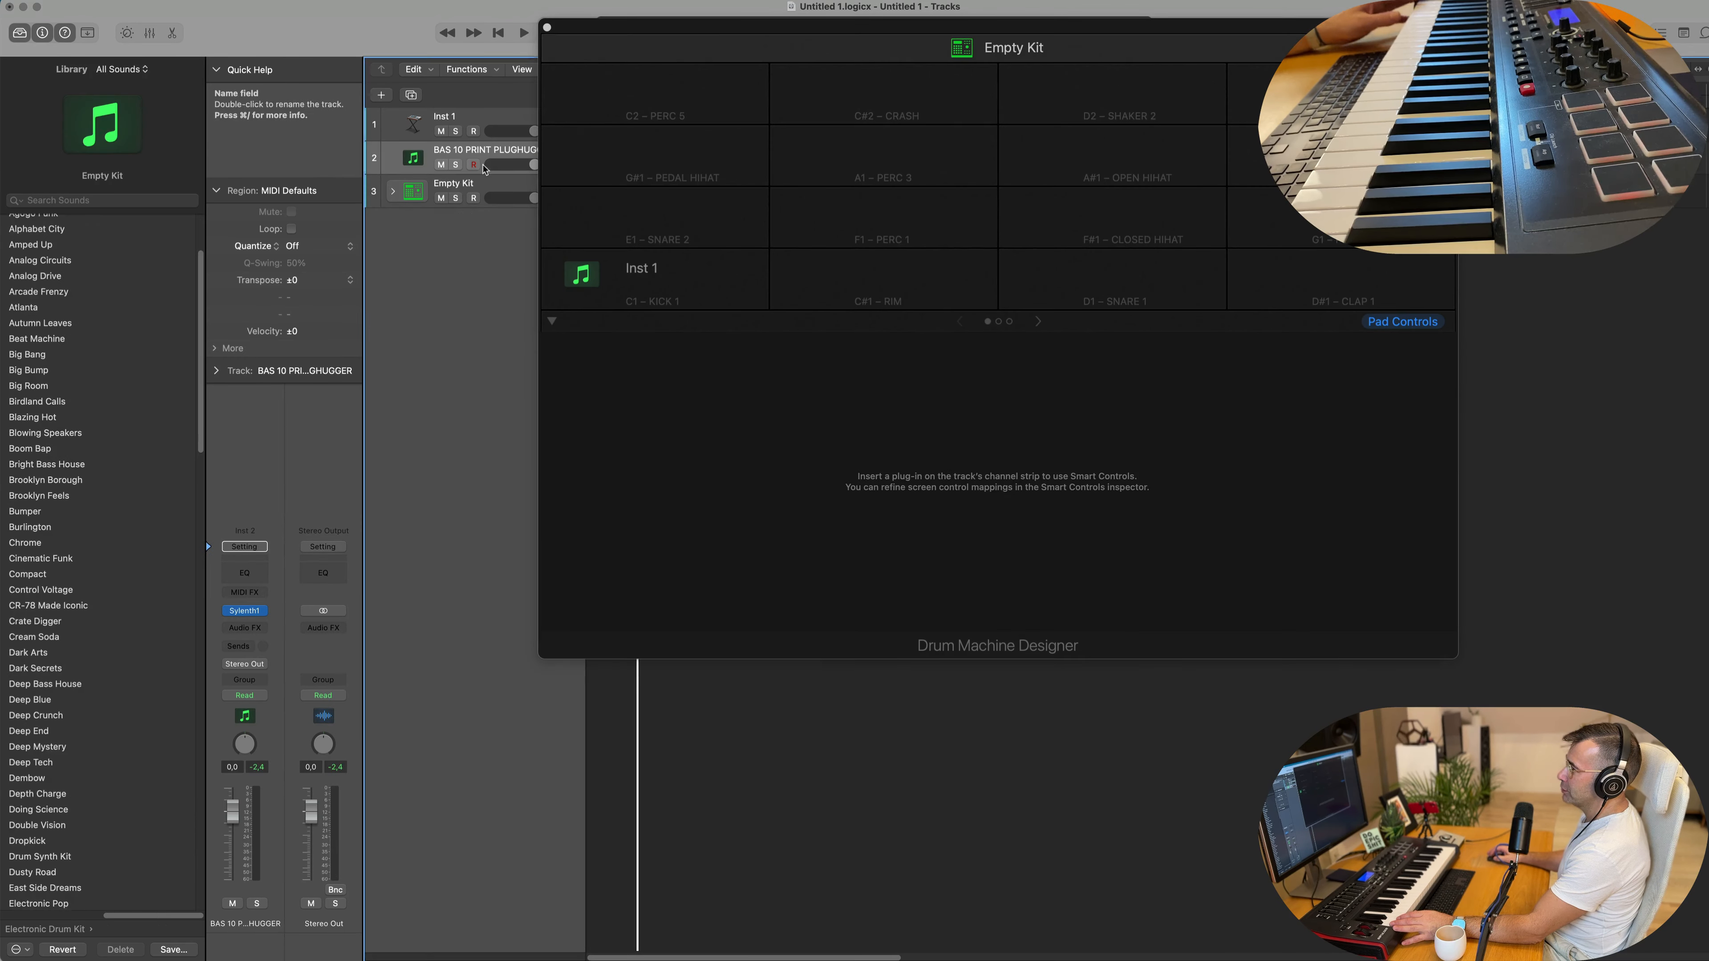
left_click(492, 195)
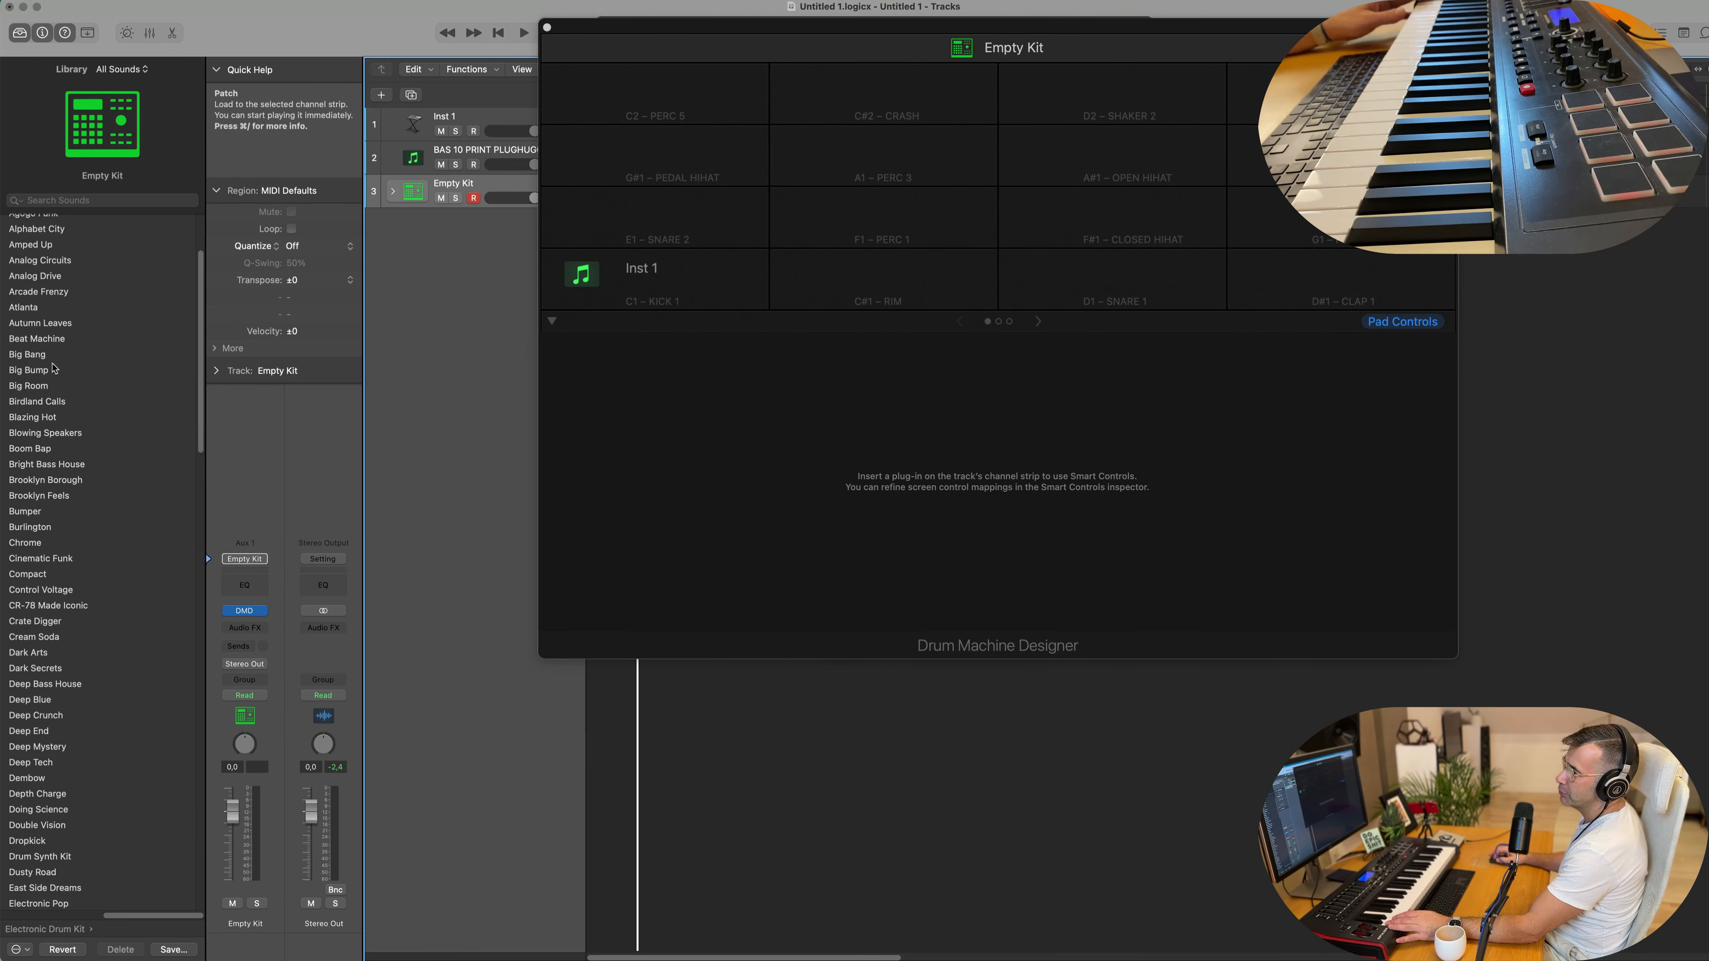
left_click(33, 387)
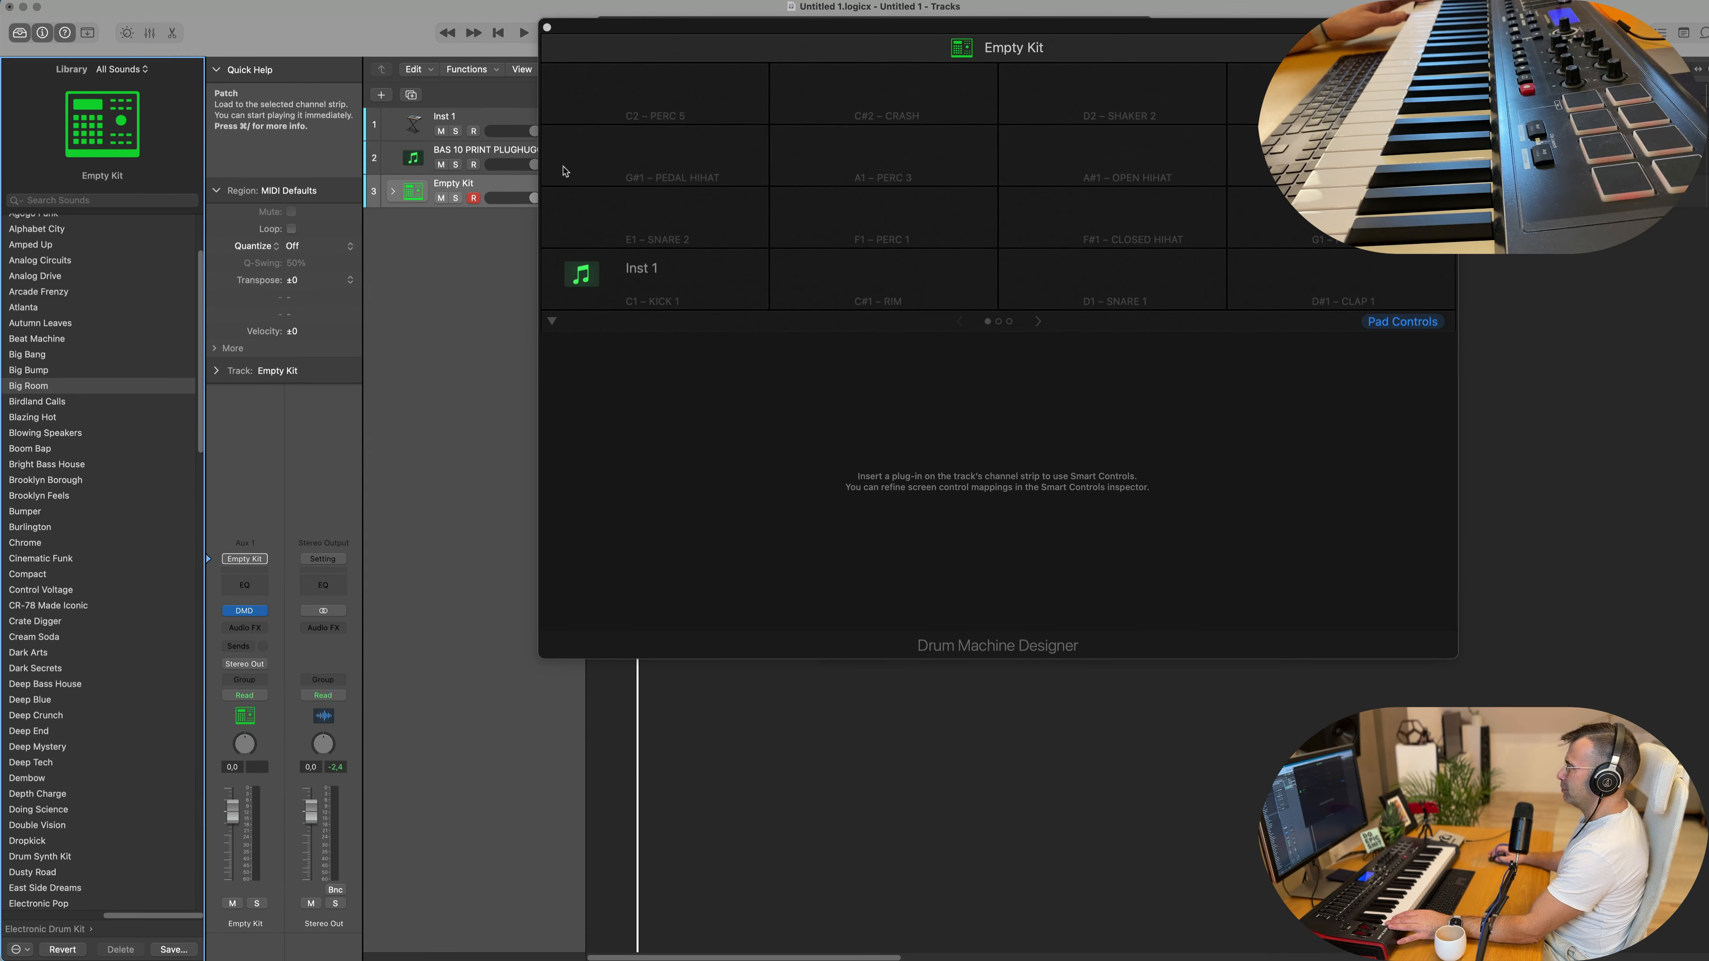
left_click_drag(849, 32, 1018, 312)
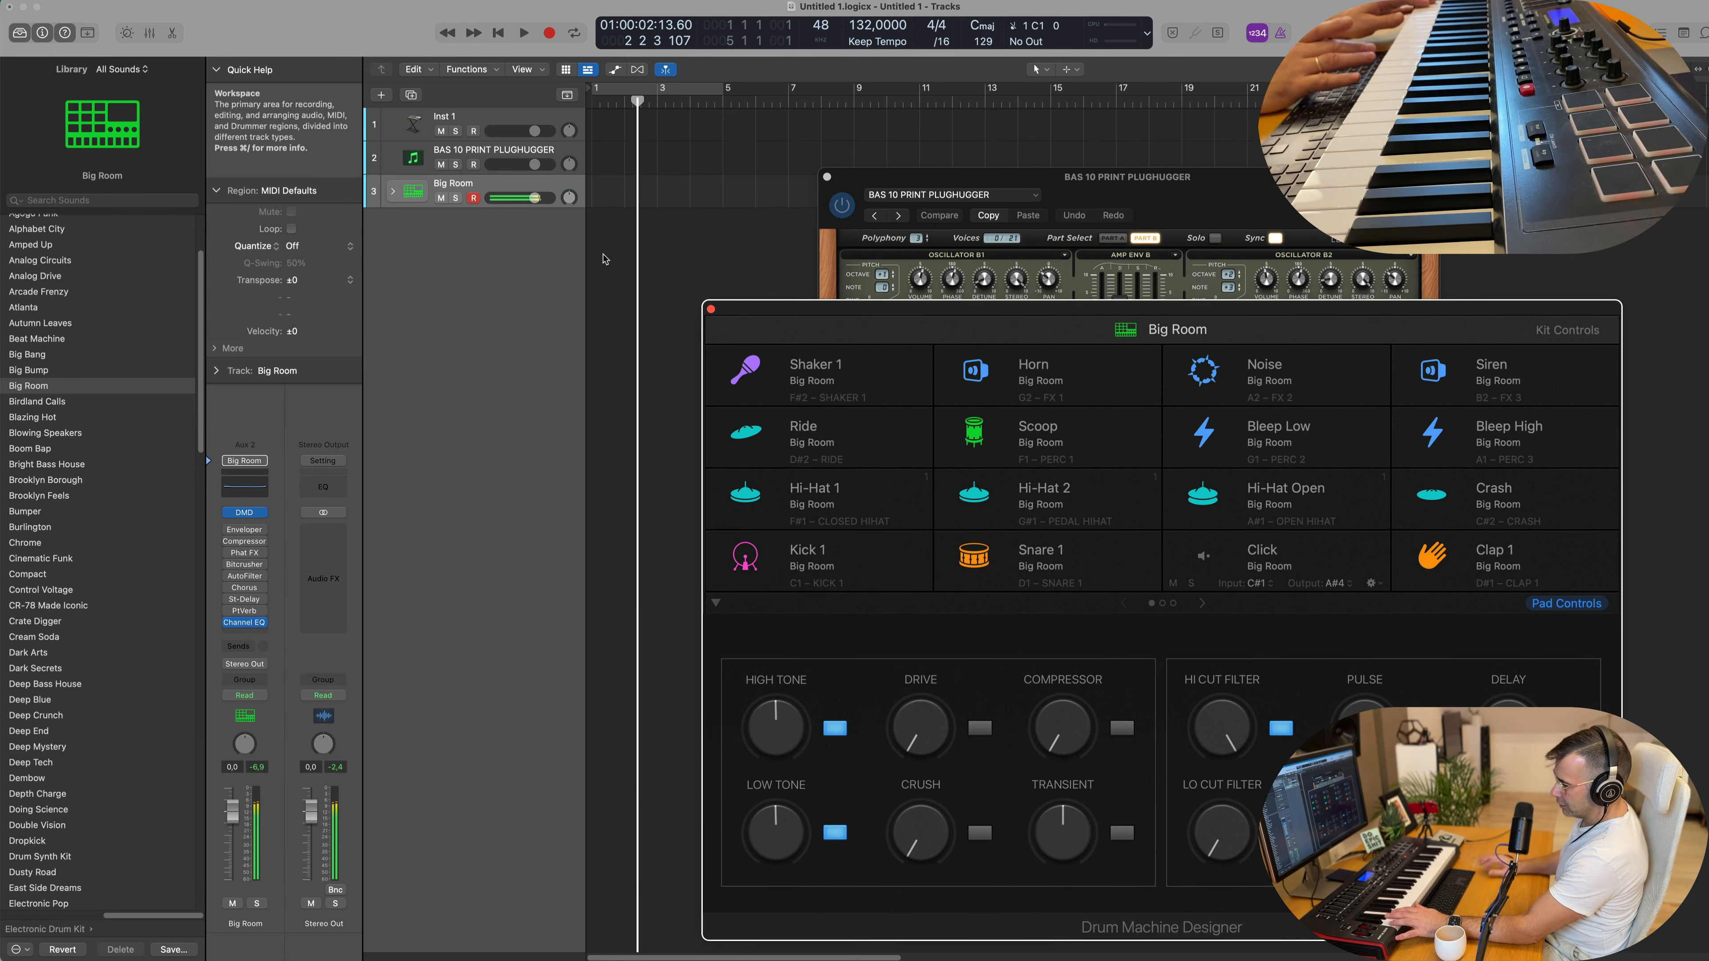
Step: Record a four-note kick pattern on the Big Room track and move the recorded region to the start of bar 1
key("r")
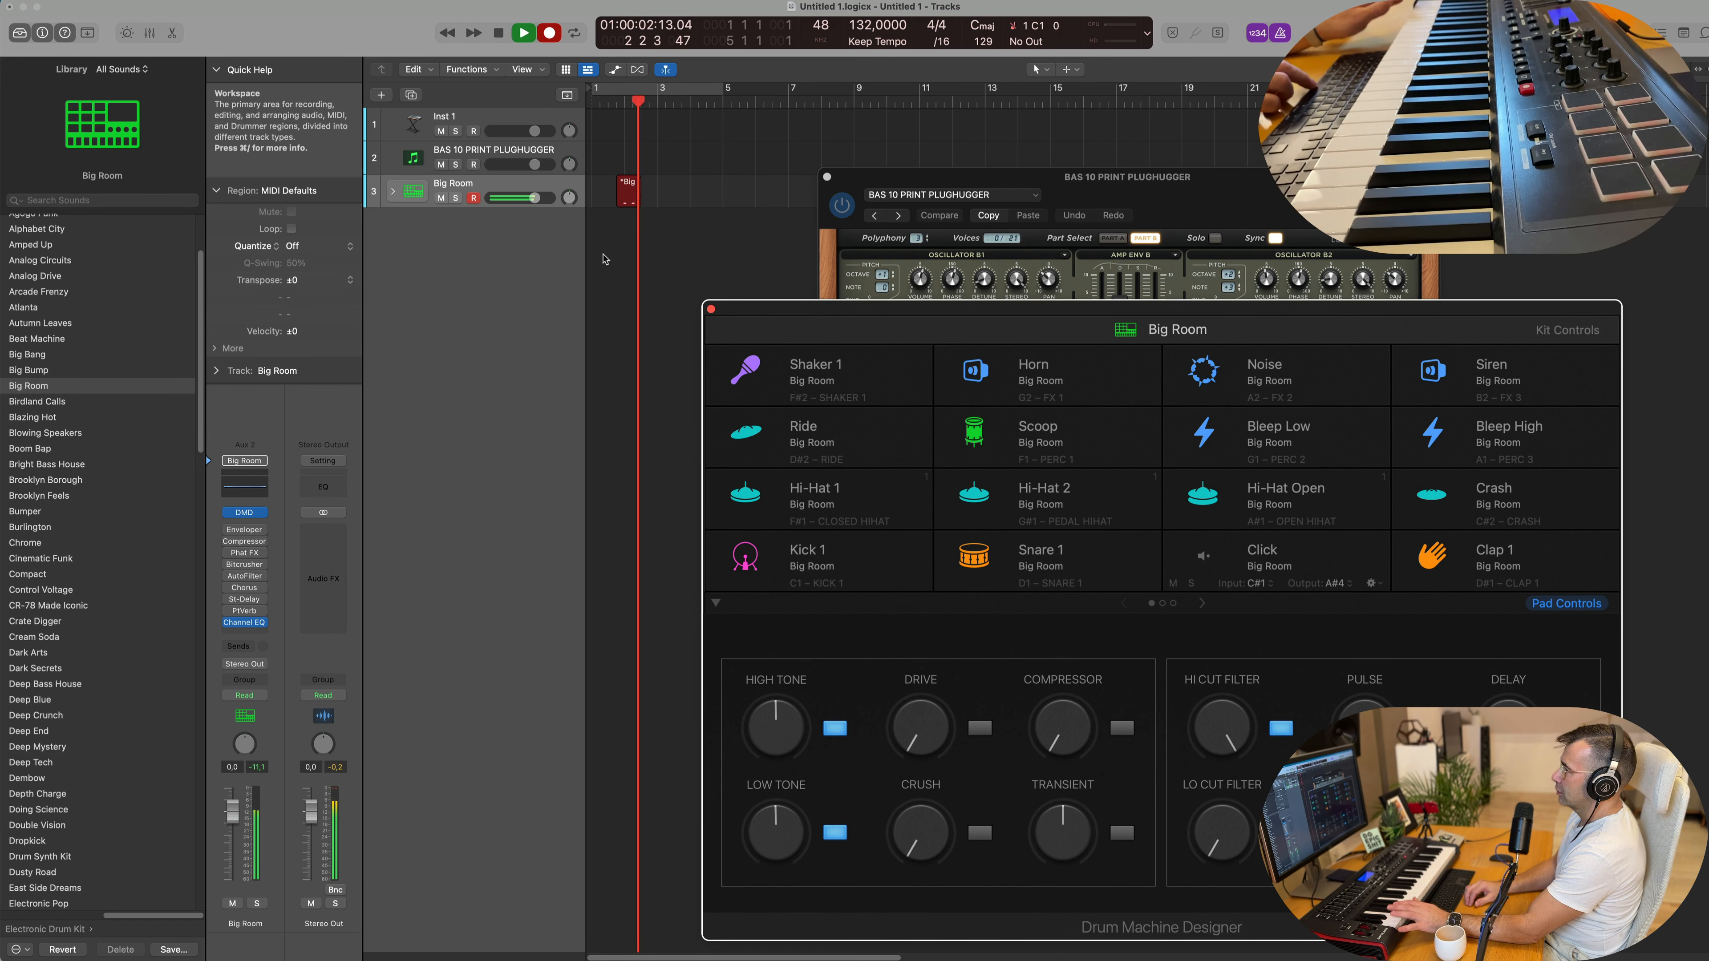
key("space")
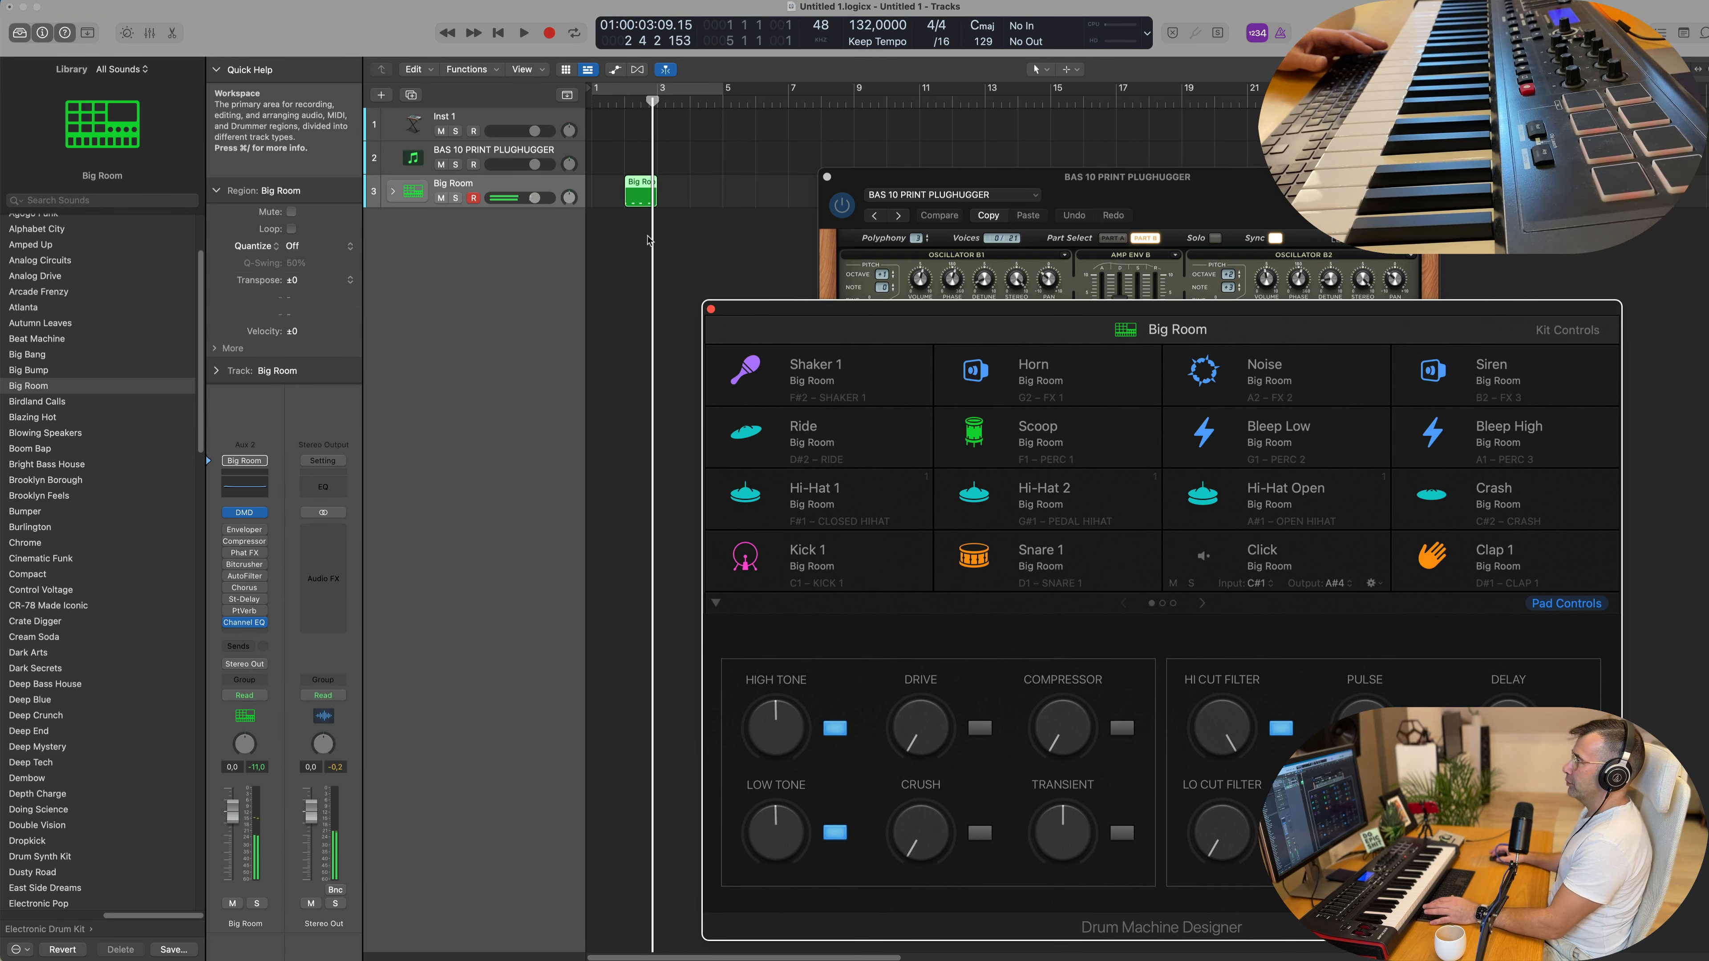
left_click_drag(637, 187, 604, 186)
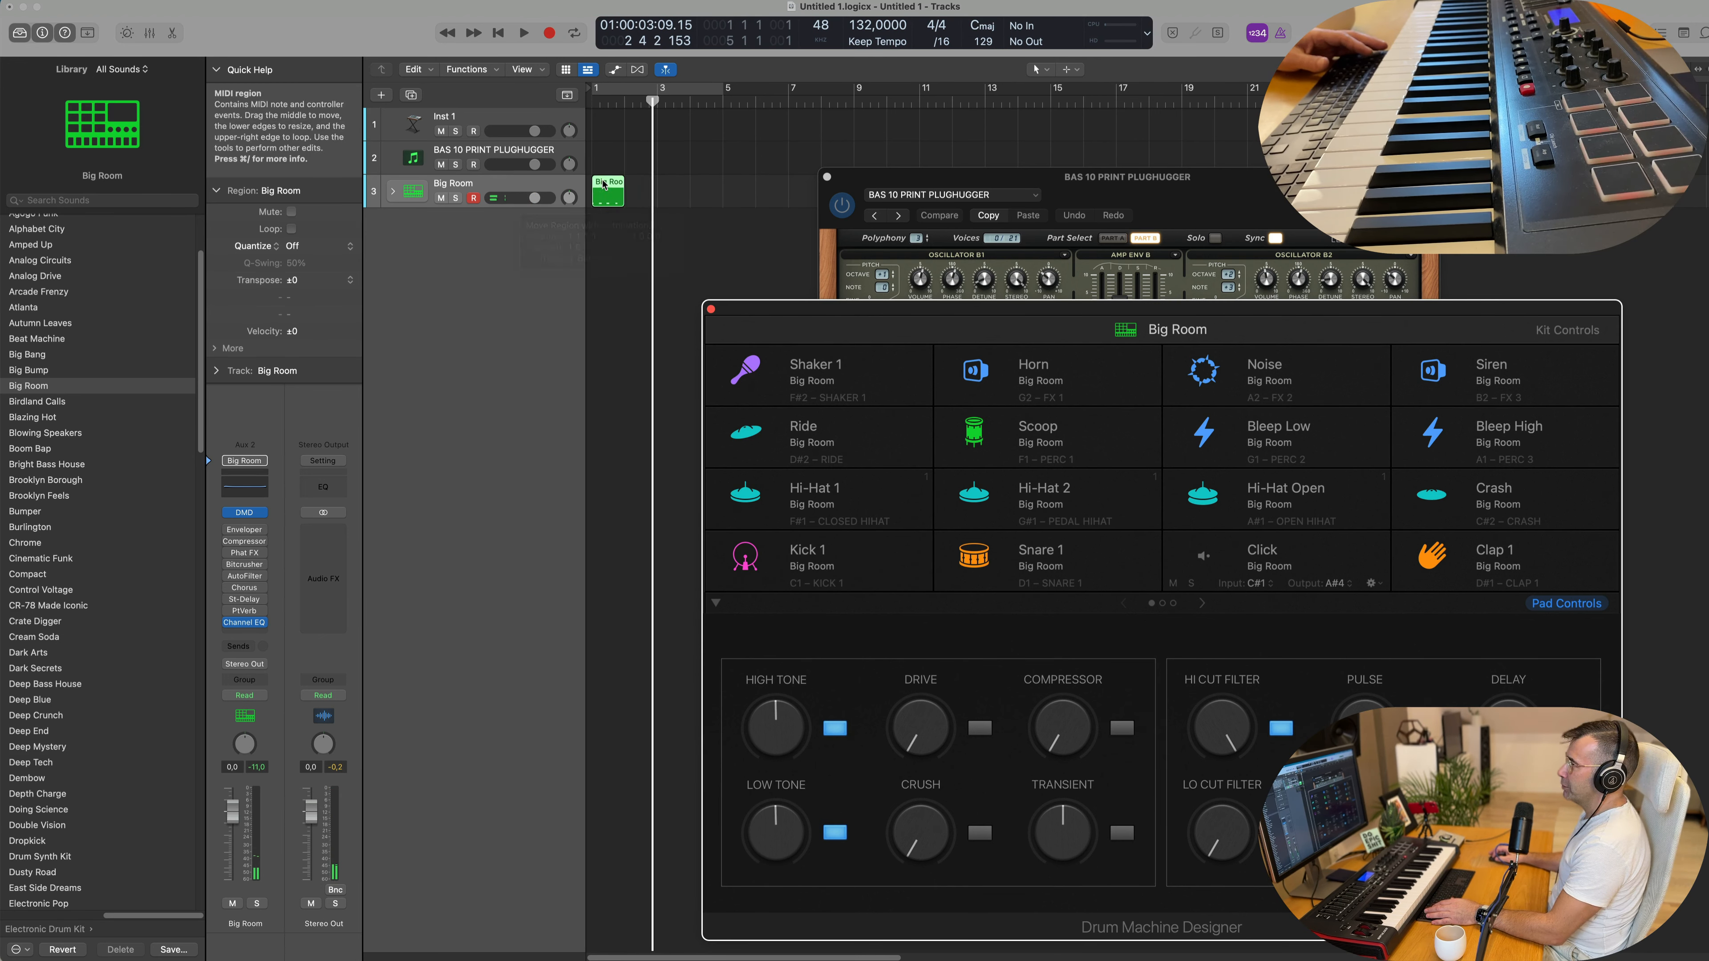
Step: Show the recorded region in the Piano Roll without the Drum Machine Designer window and quantize all its kick notes
double_click(605, 186)
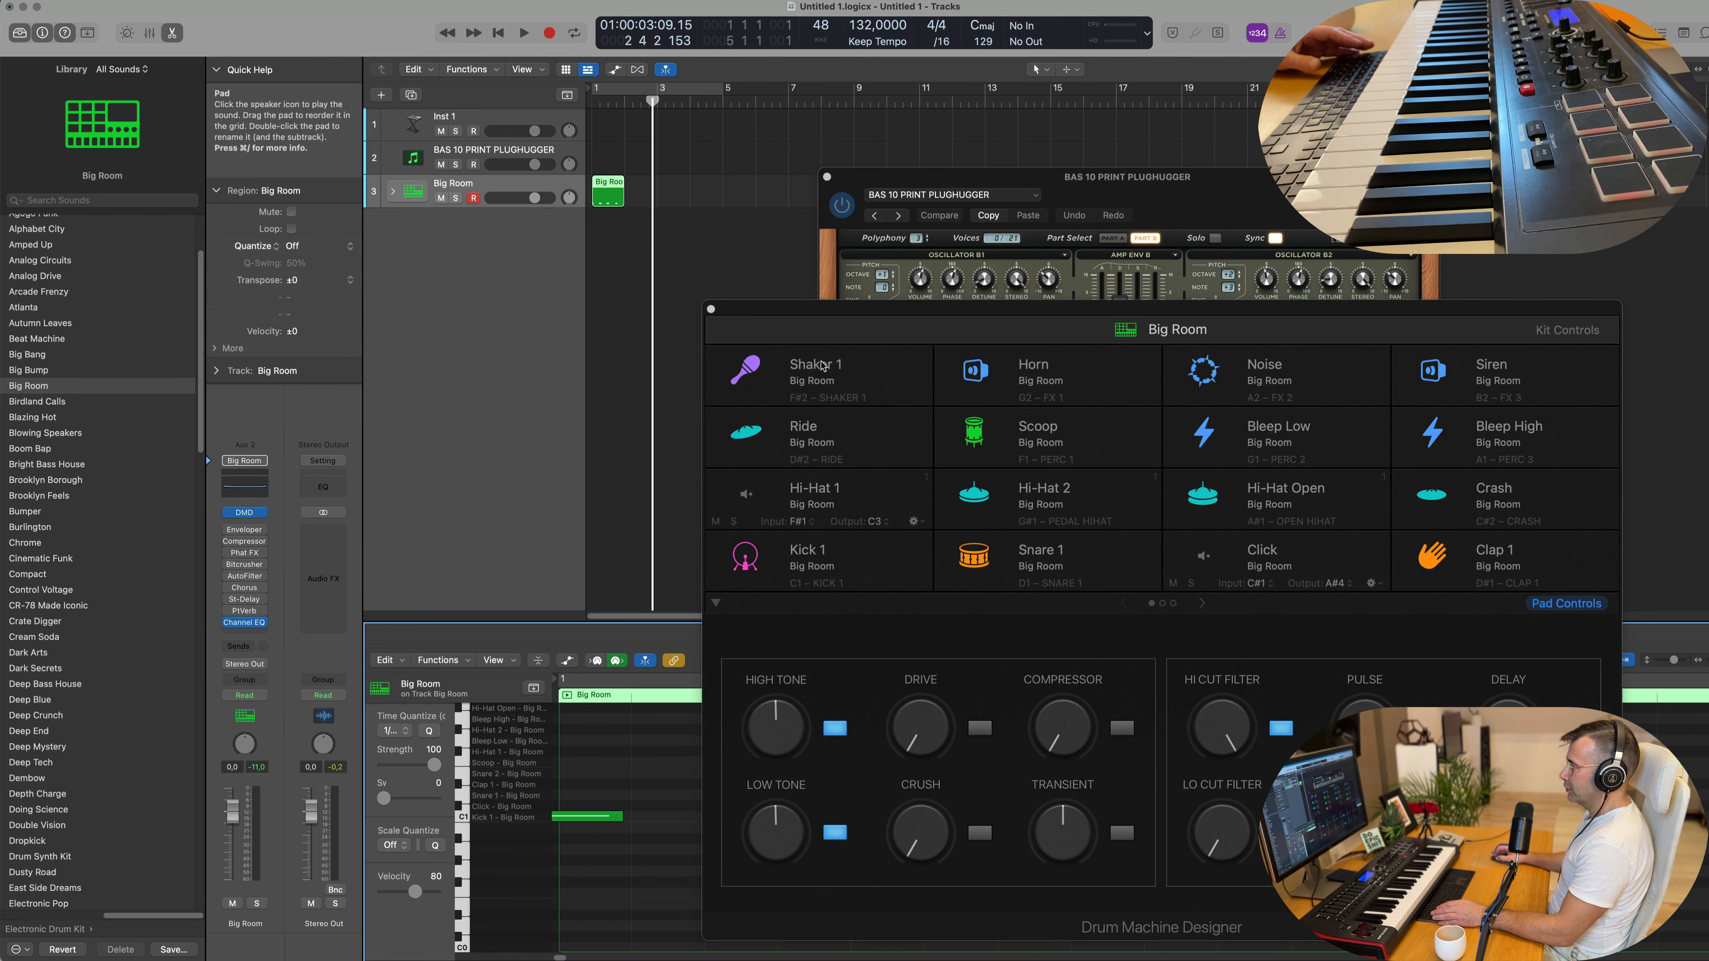
left_click_drag(833, 305, 924, 270)
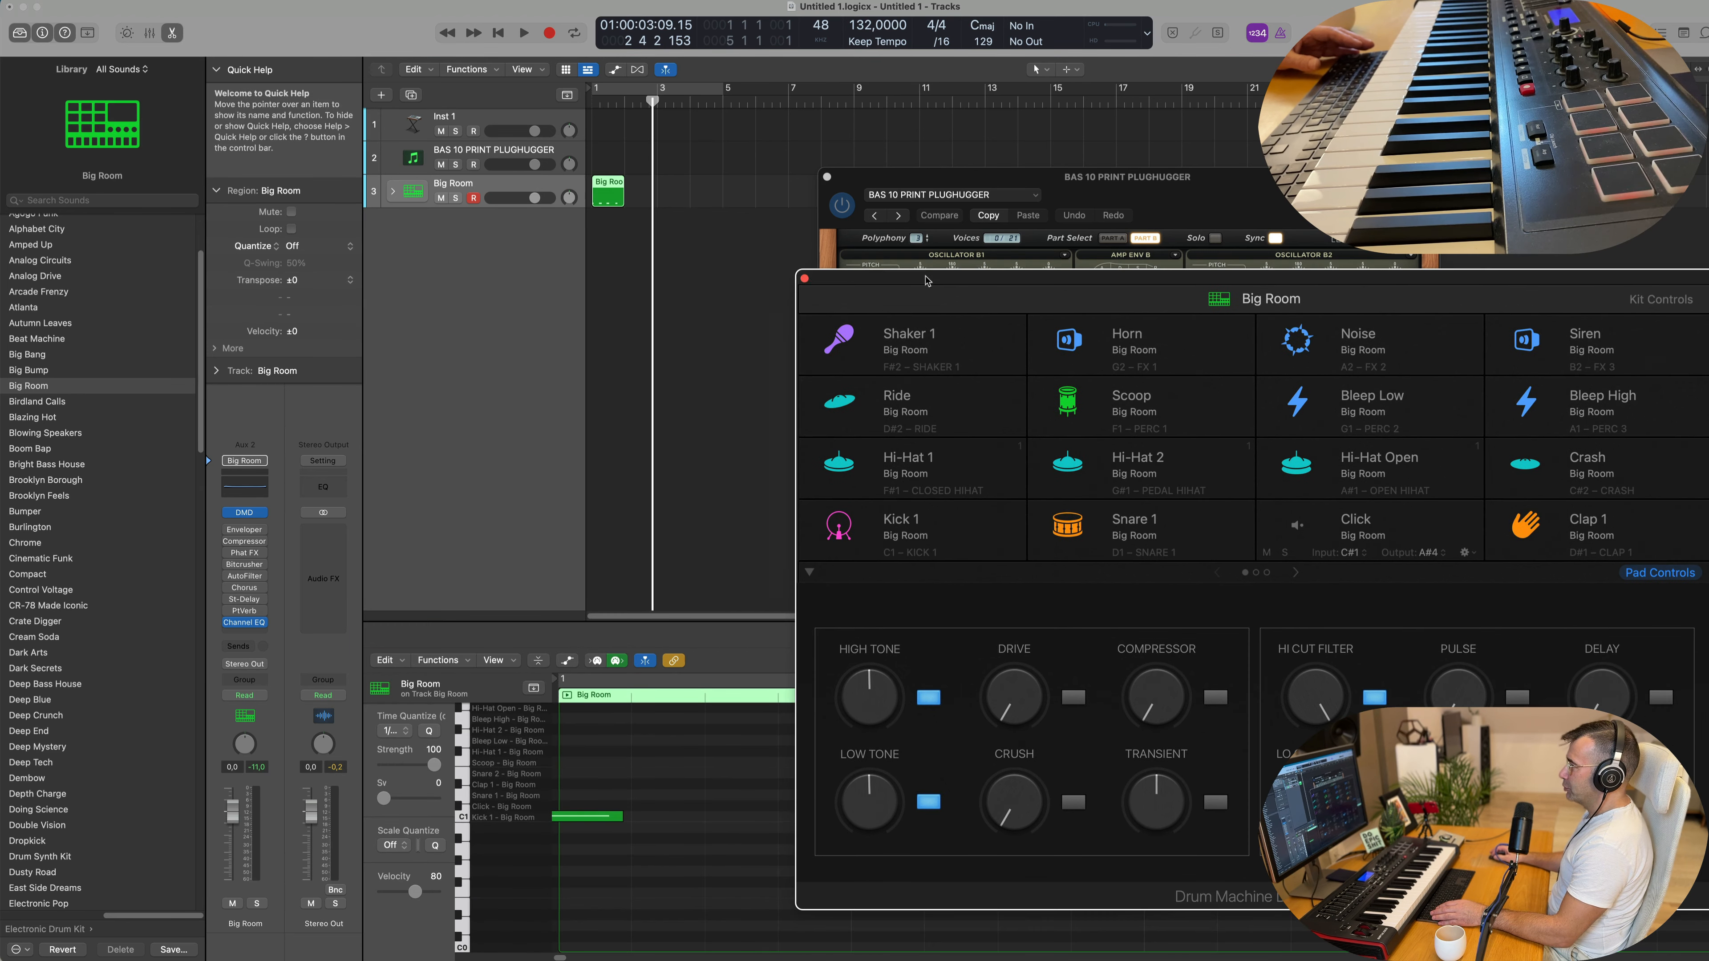
left_click(802, 275)
key("super+a")
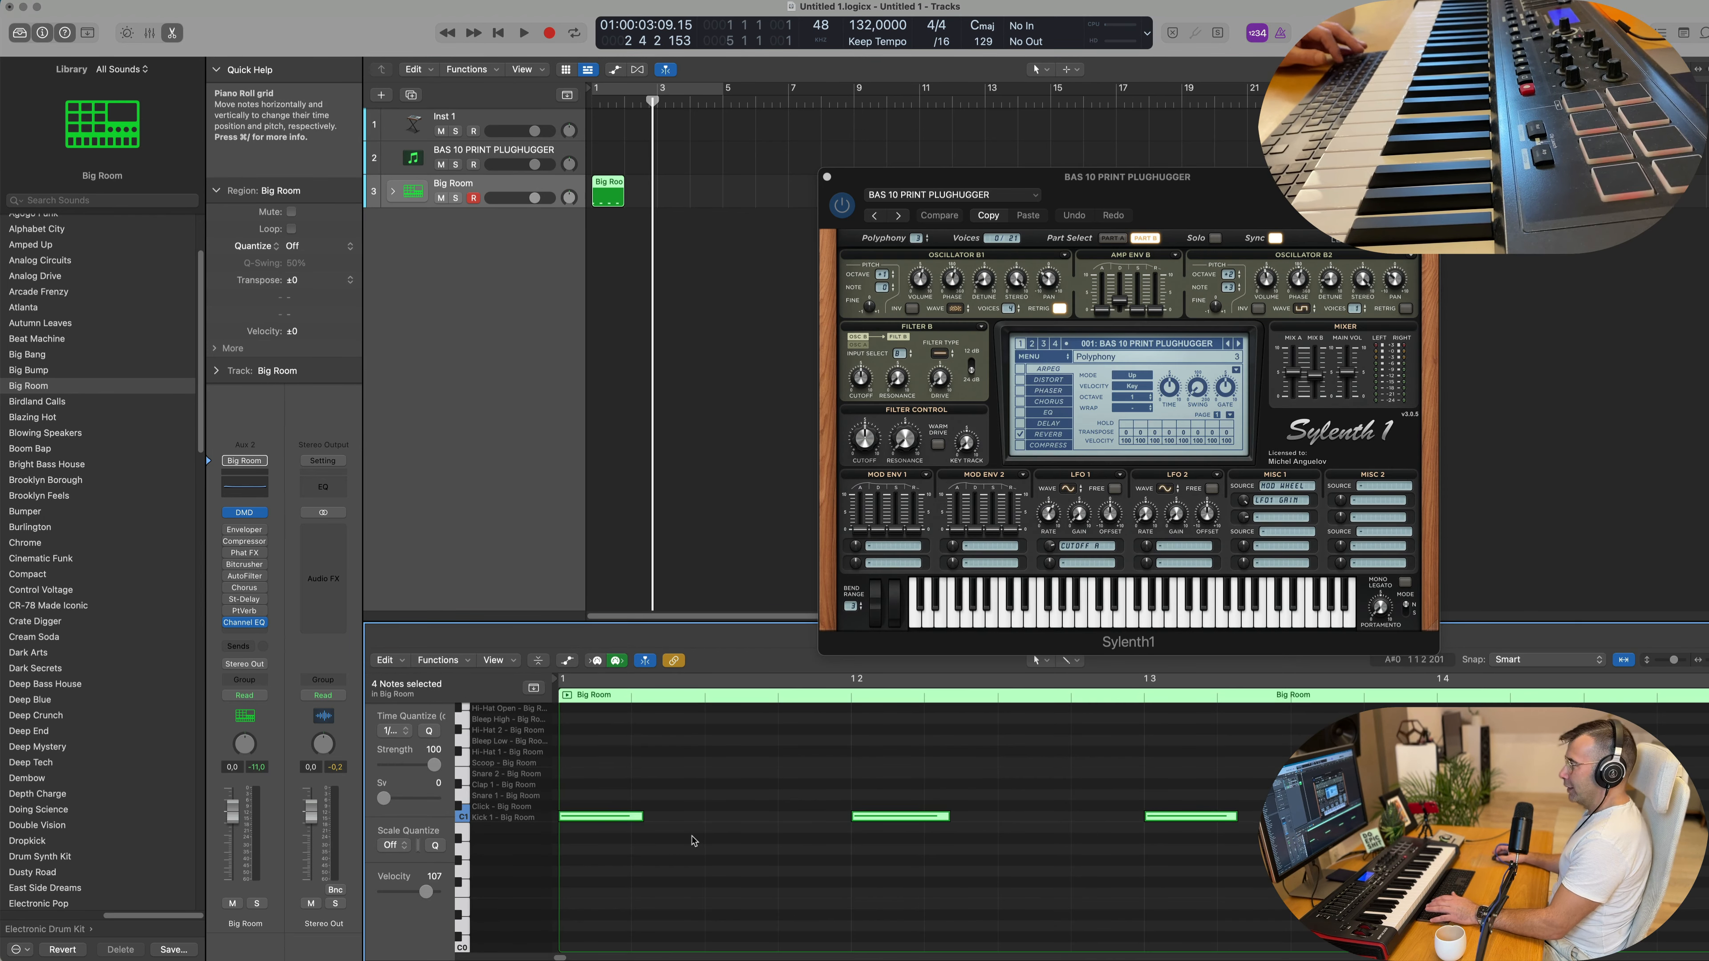
scroll(703, 235, "down", 1)
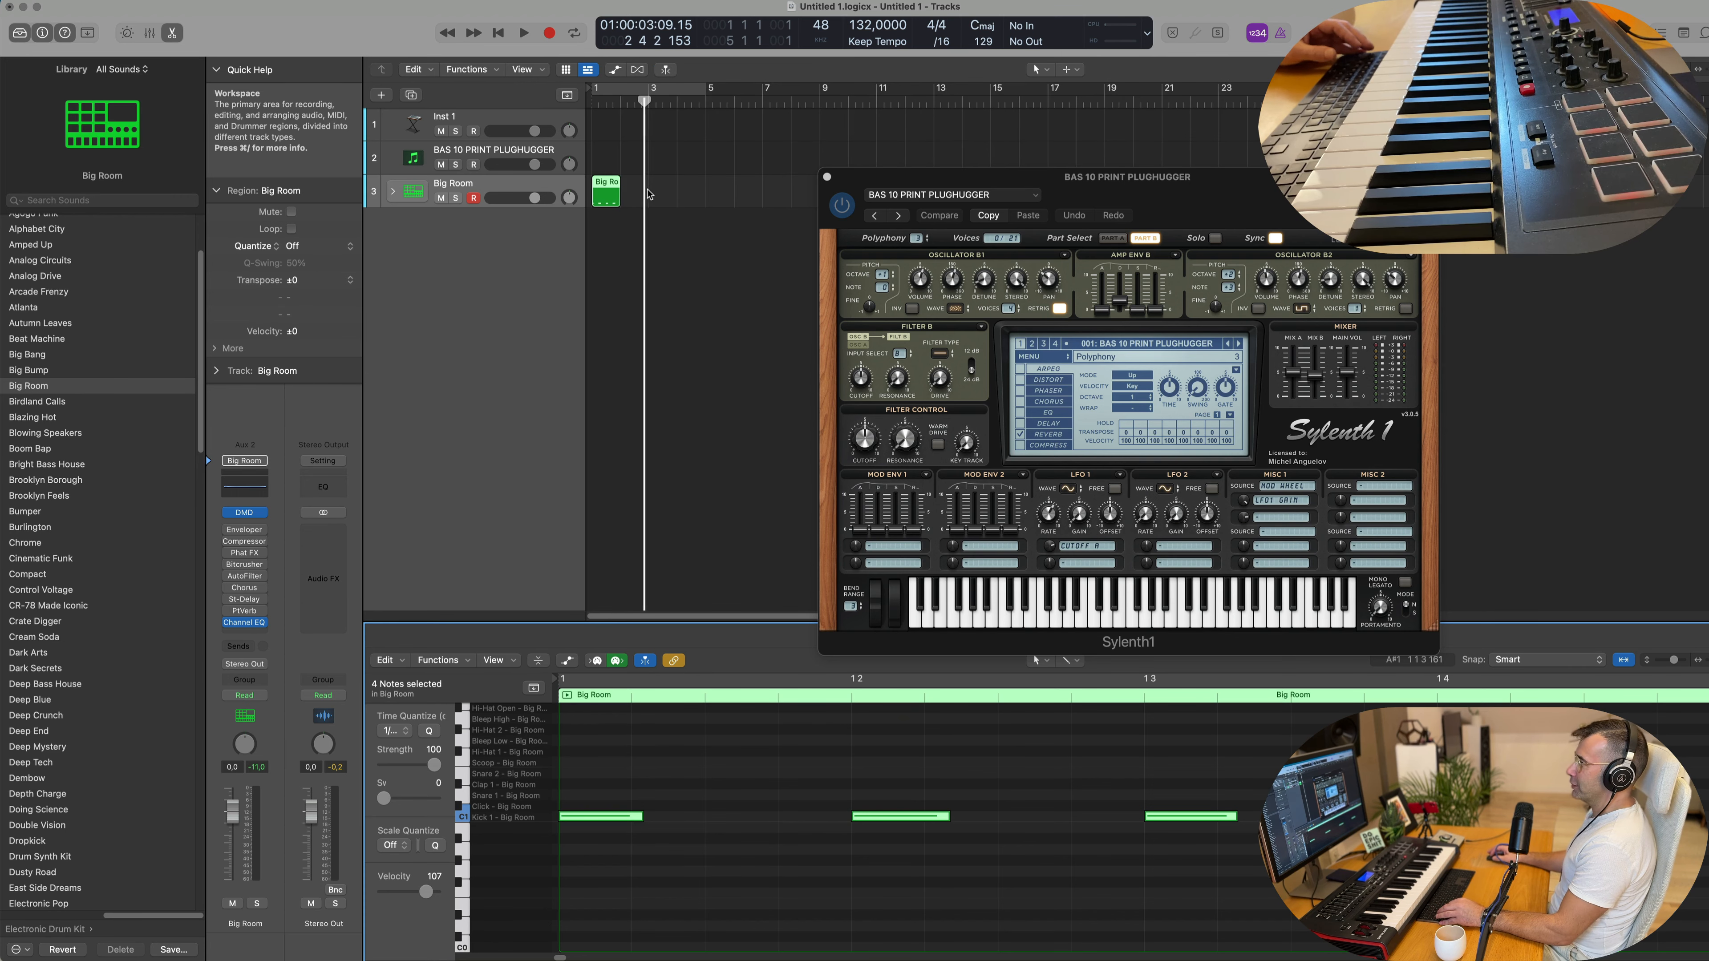
Step: Repeat the Big Room kick region three times to fill bars 1 to 4
left_click(602, 189)
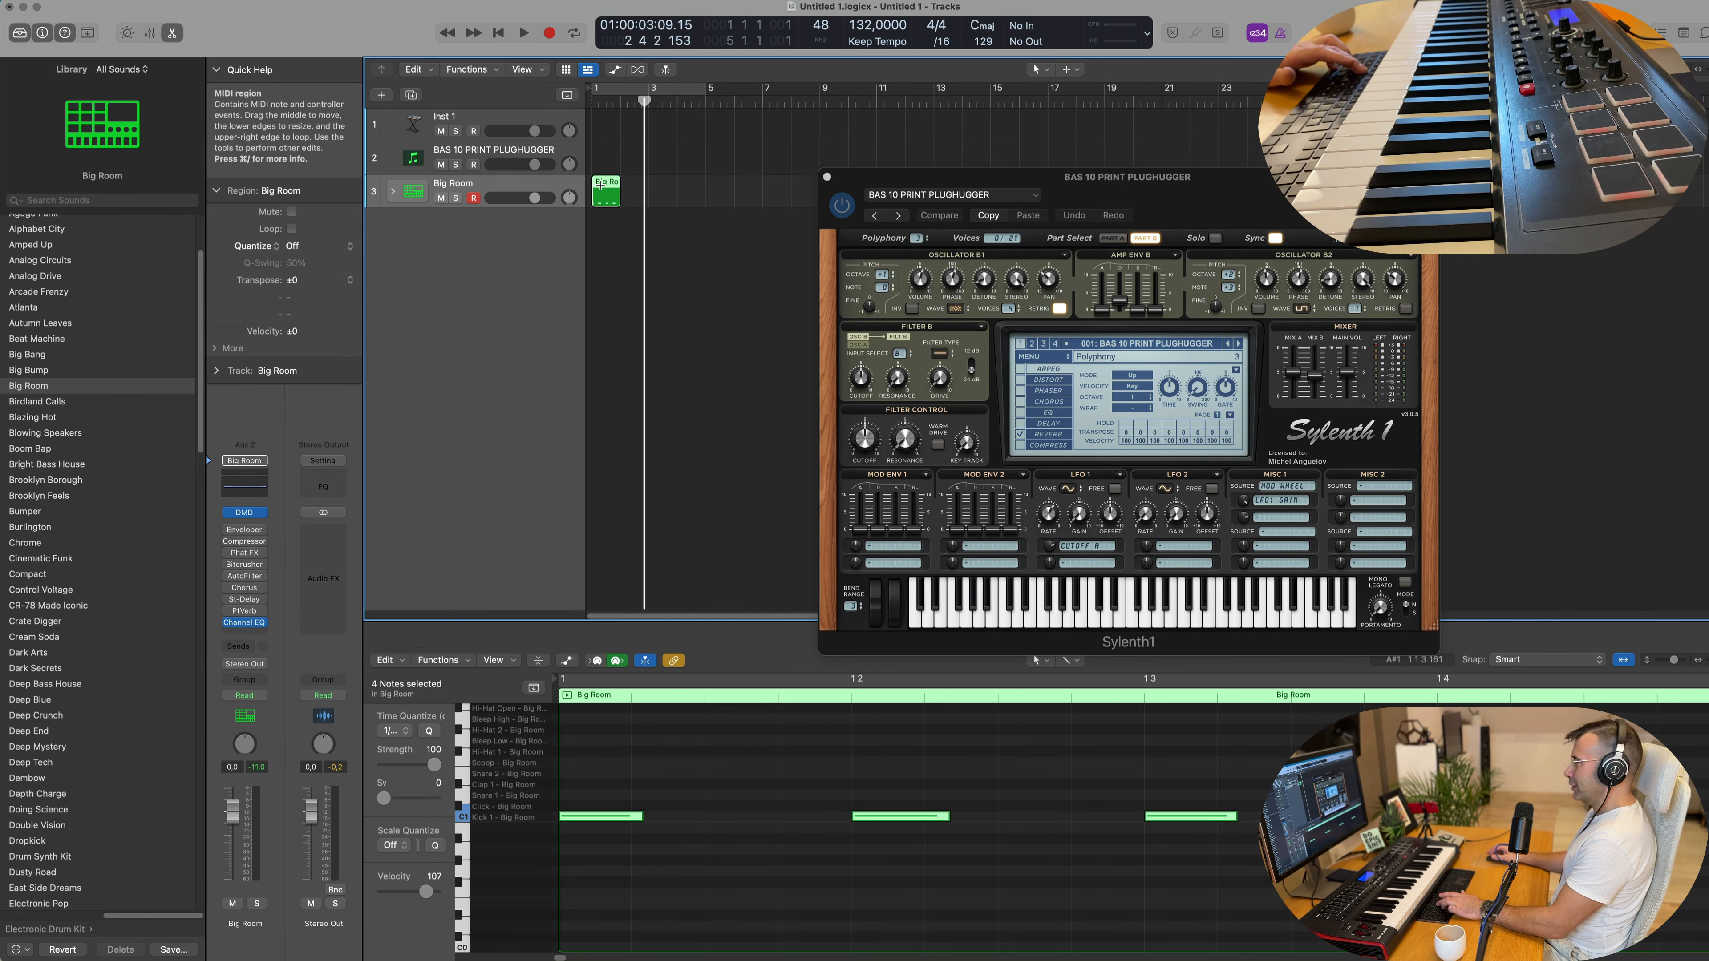
key("super+r")
key("super+r")
key("super+r")
left_click(683, 262)
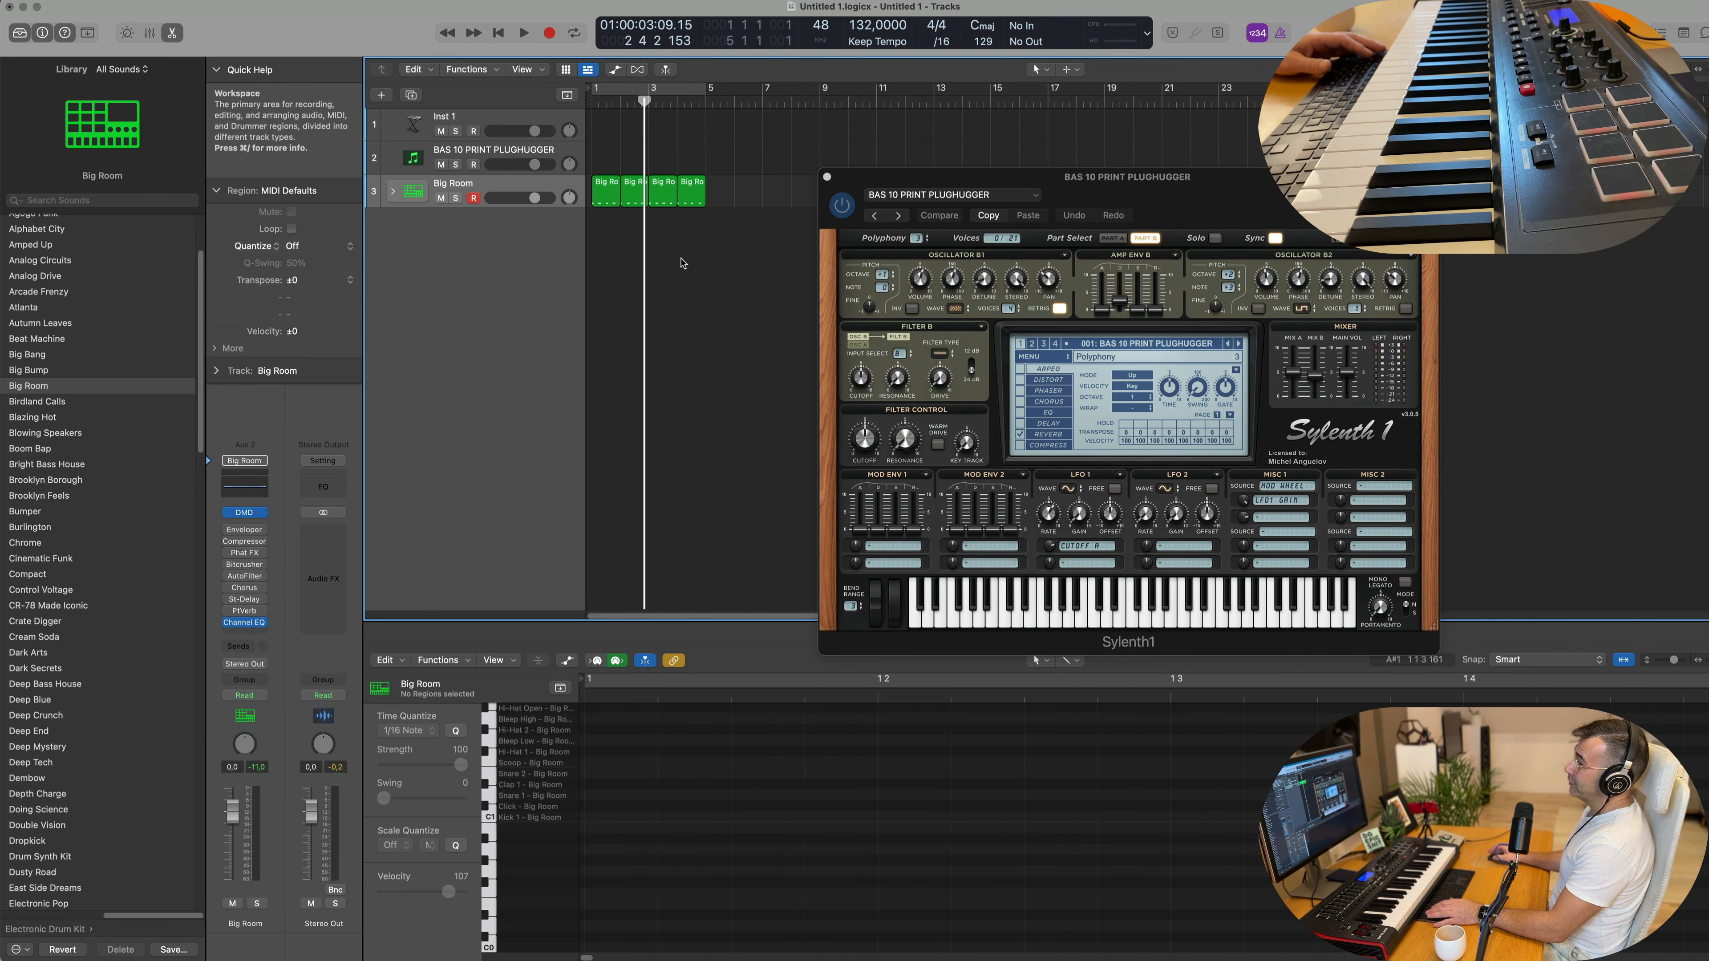
Step: Expand the Big Room kit's subtracks, move all four kick regions to the Kick 1 track and audition them
left_click(392, 194)
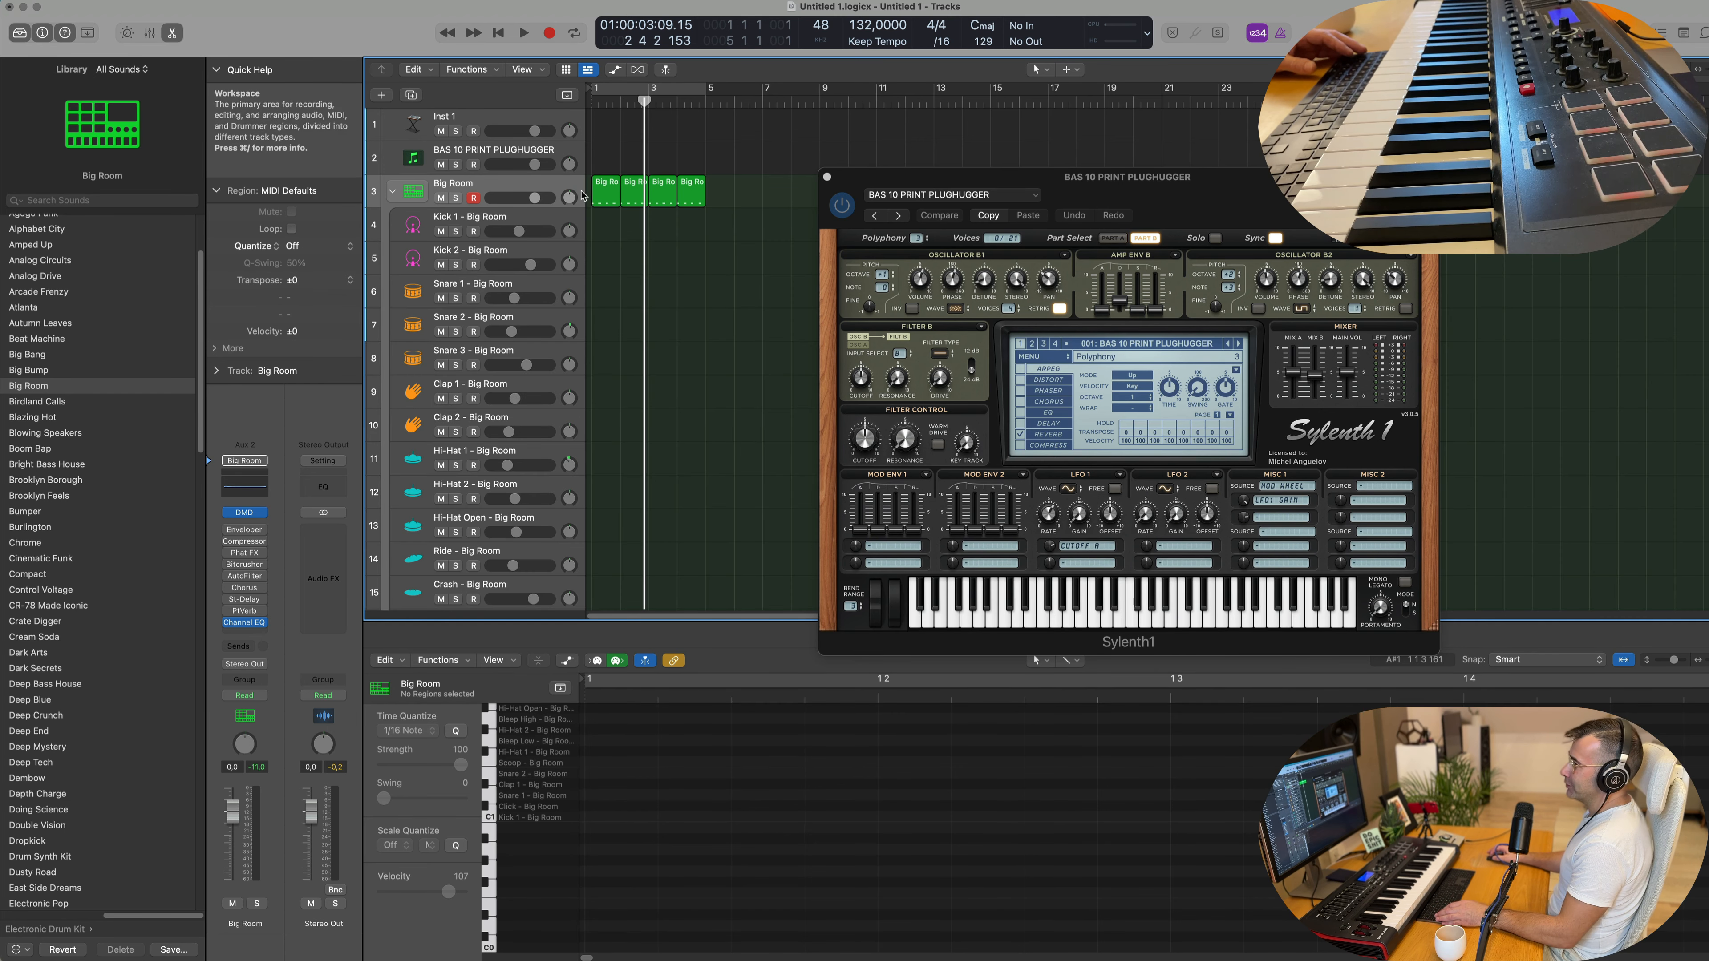
left_click(602, 200)
left_click_drag(599, 231, 601, 233)
left_click_drag(717, 204, 631, 220)
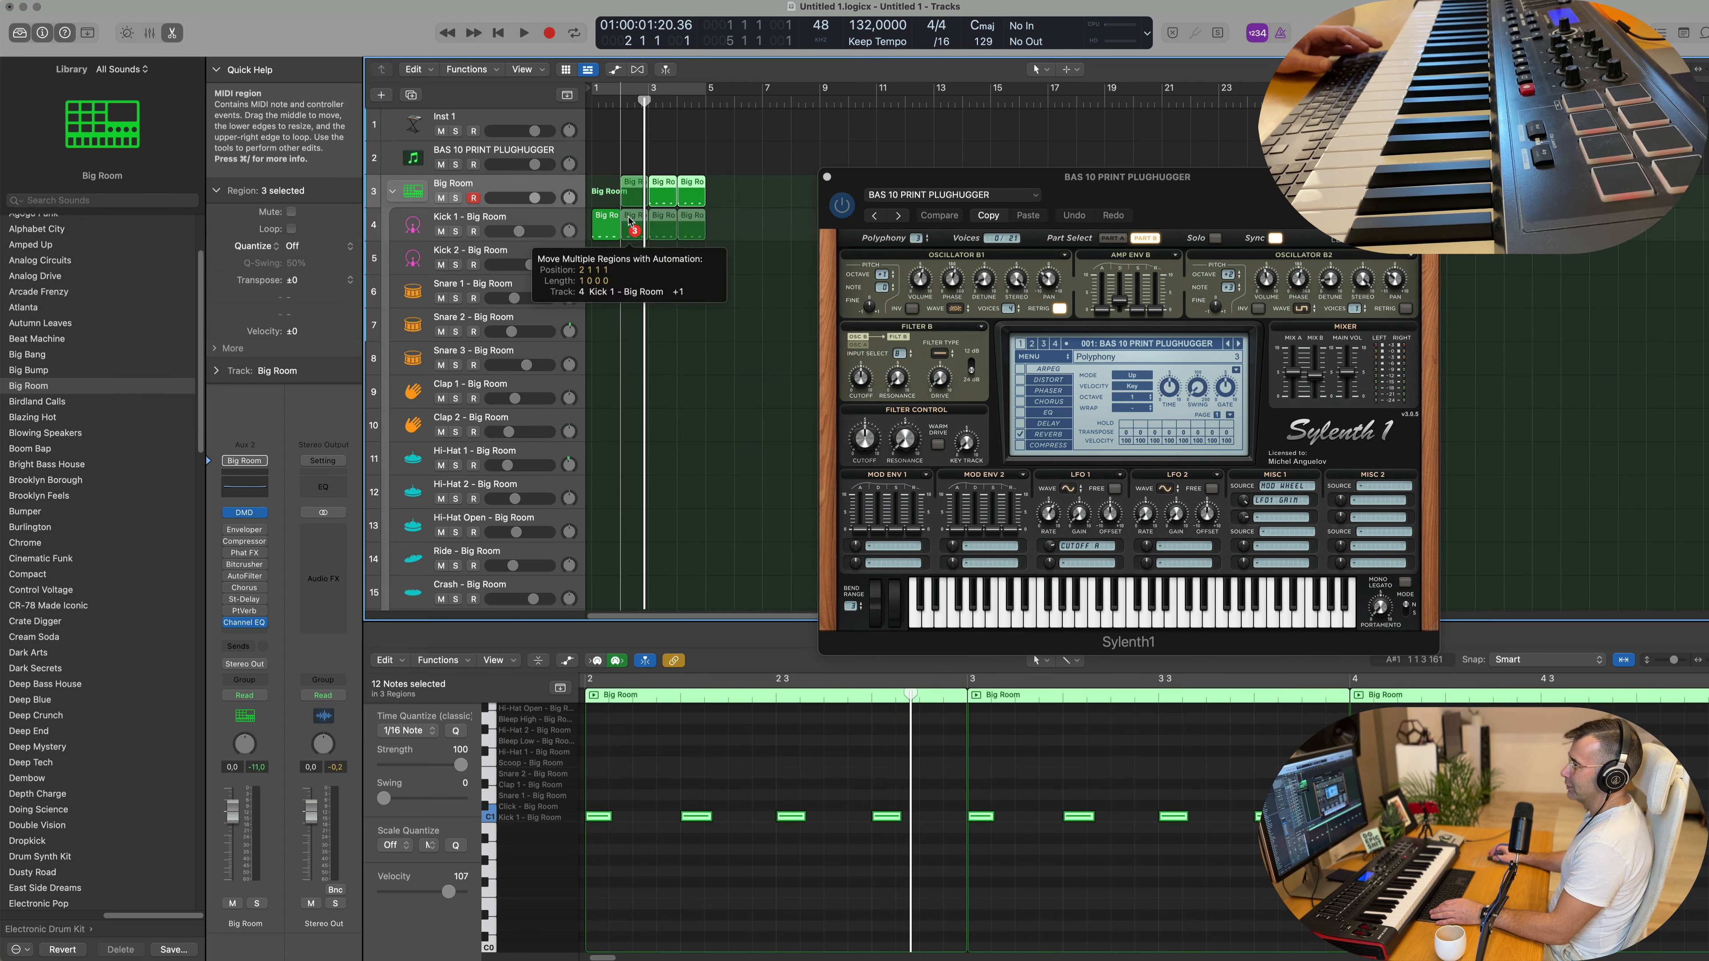
key("space")
key("space")
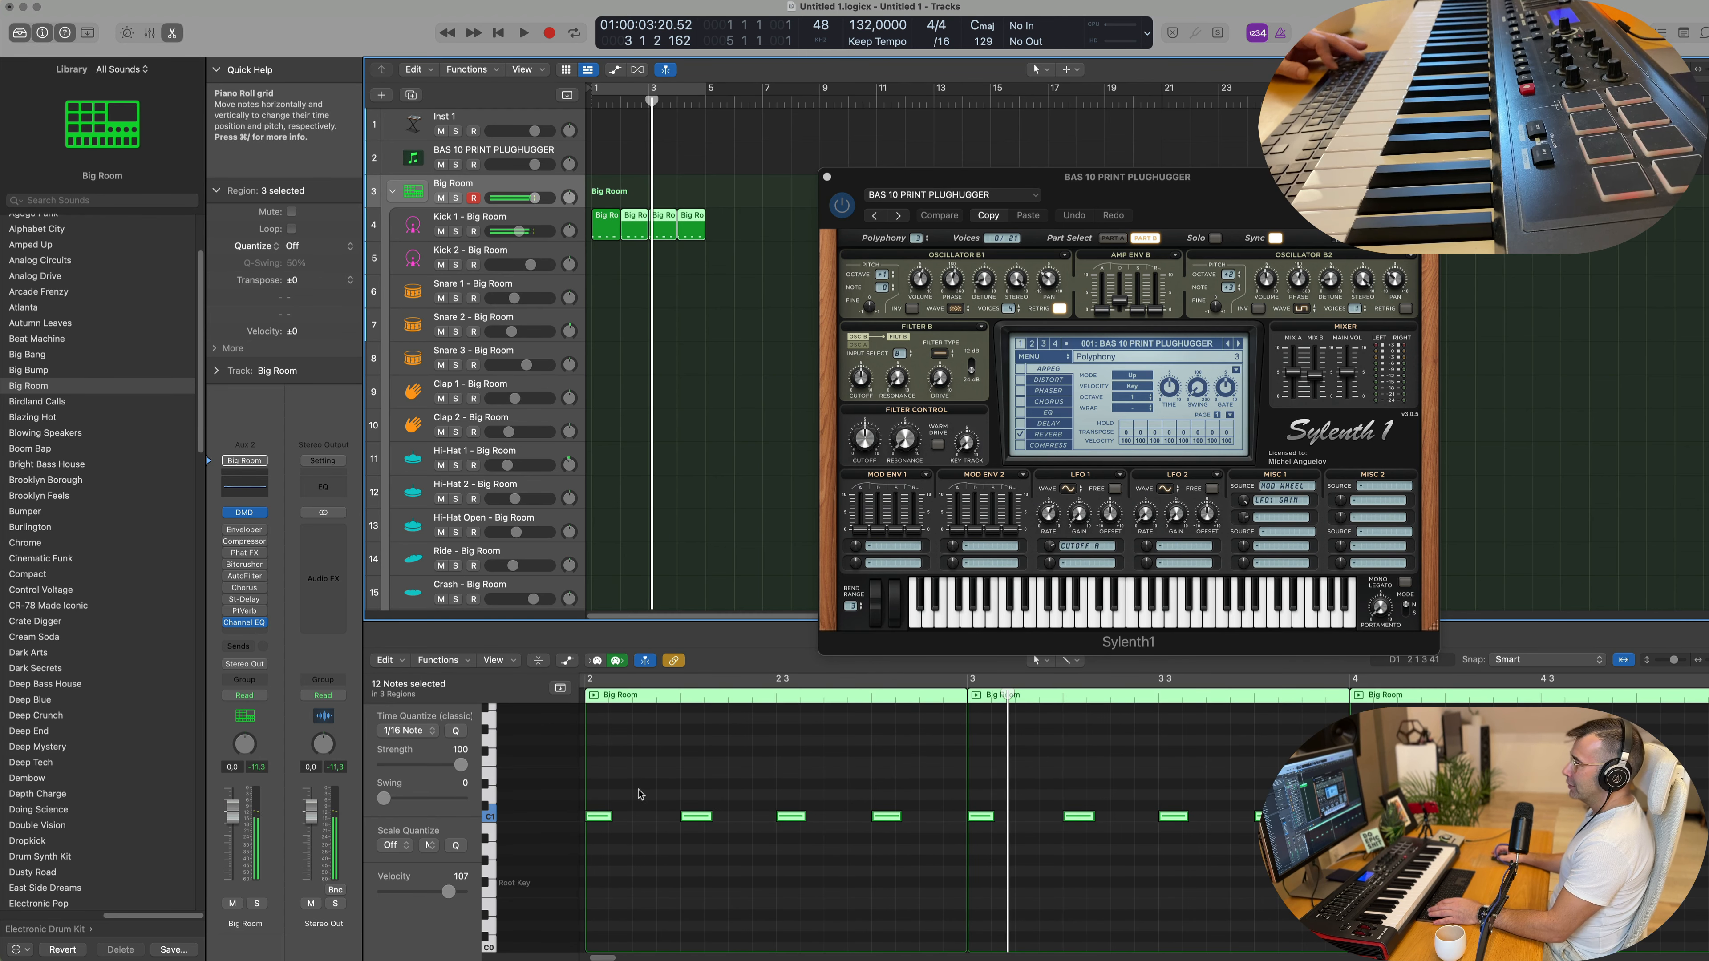
Step: Transpose all notes in the last three Kick 1 regions down six semitones to the root key
left_click(651, 784)
key("super+a")
key("alt+Down")
key("alt+Down")
key("alt+Down")
key("alt+Down")
key("alt+Down")
key("alt+Down")
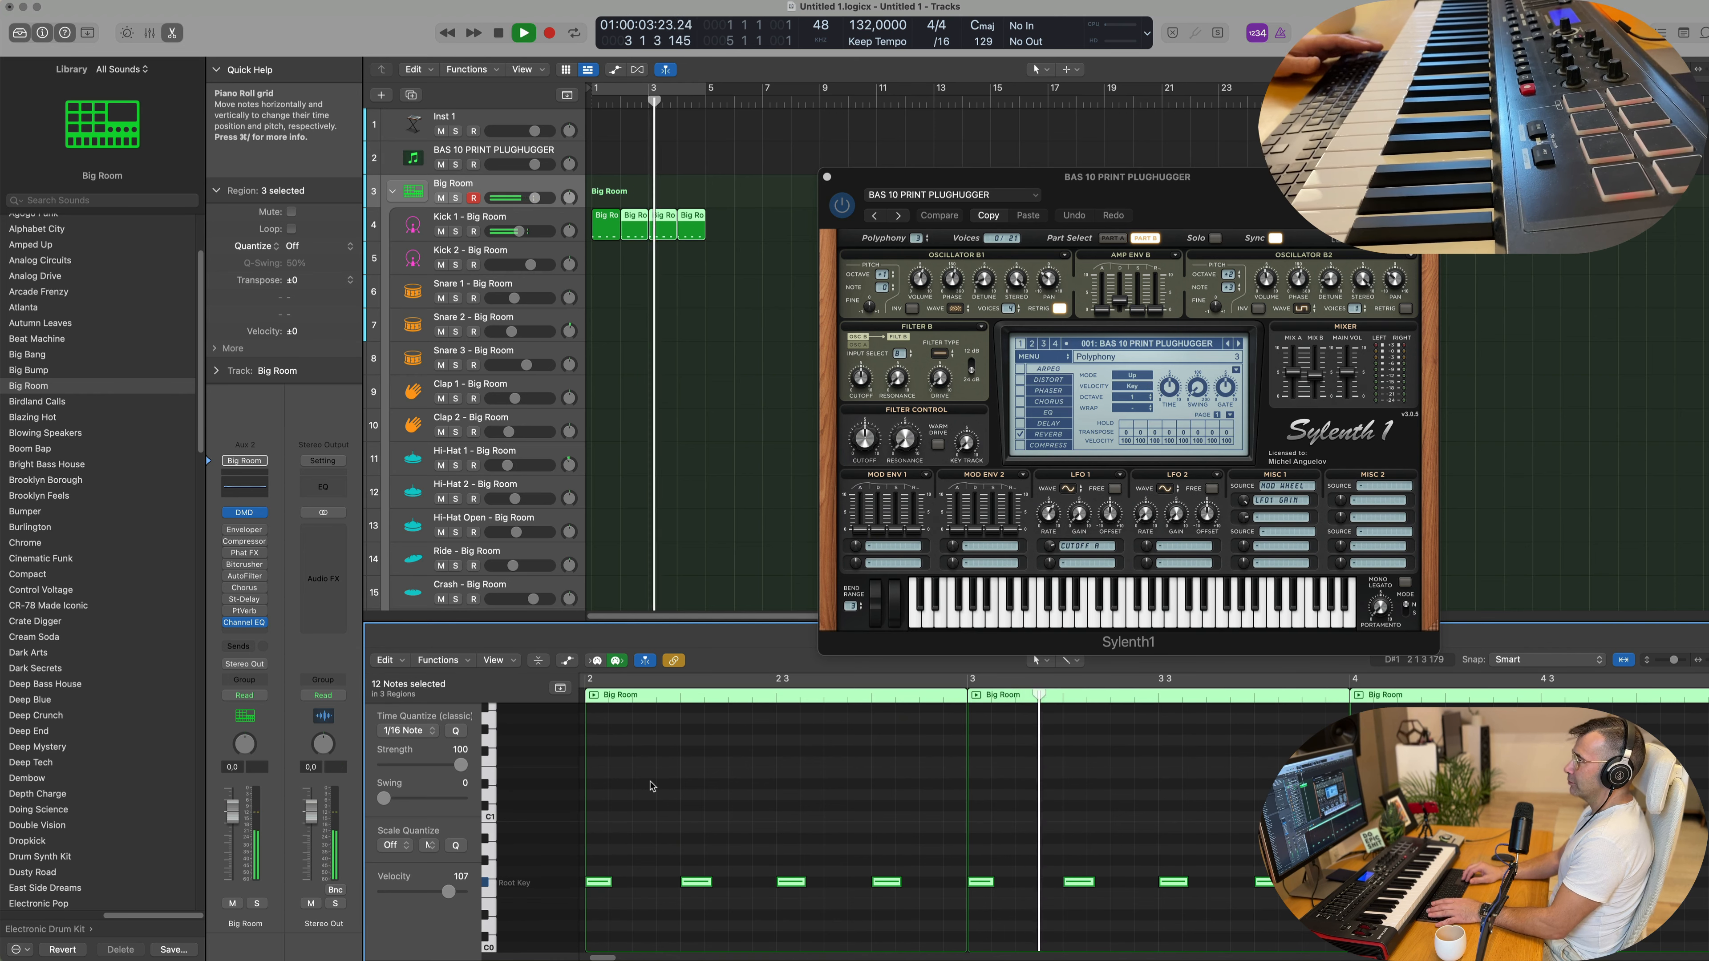
Step: Set an active cycle range over bars 1 to 4 and play the kick pattern
key("space")
key("space")
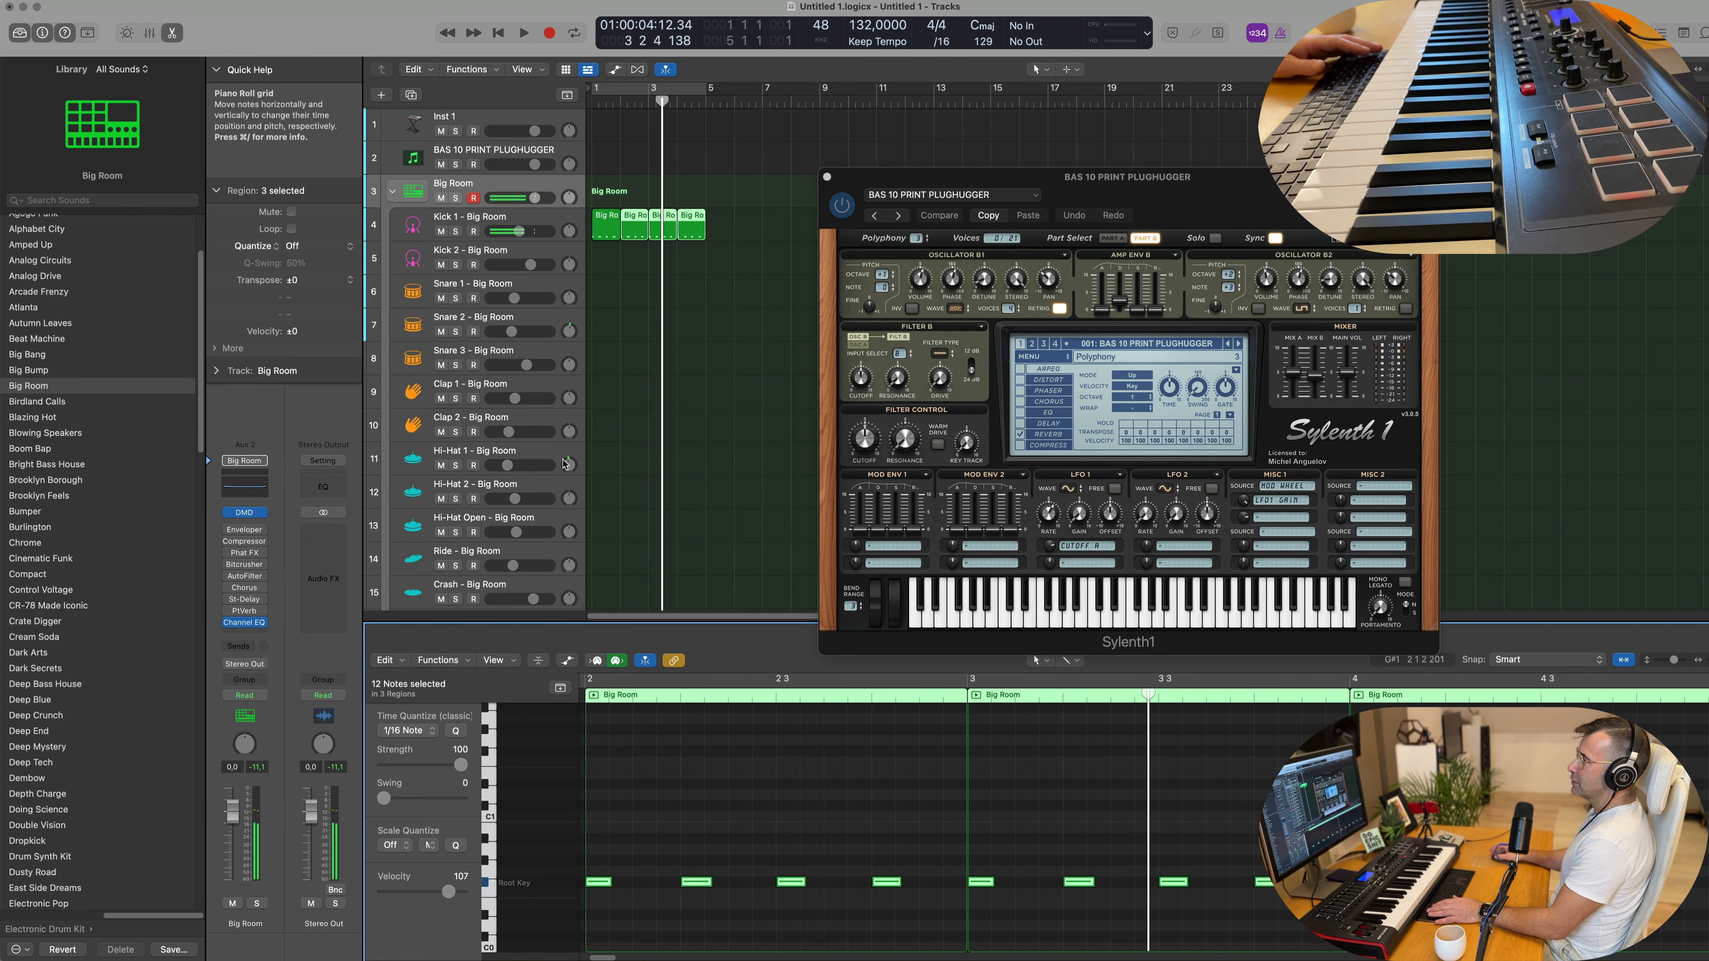
left_click(647, 86)
key("space")
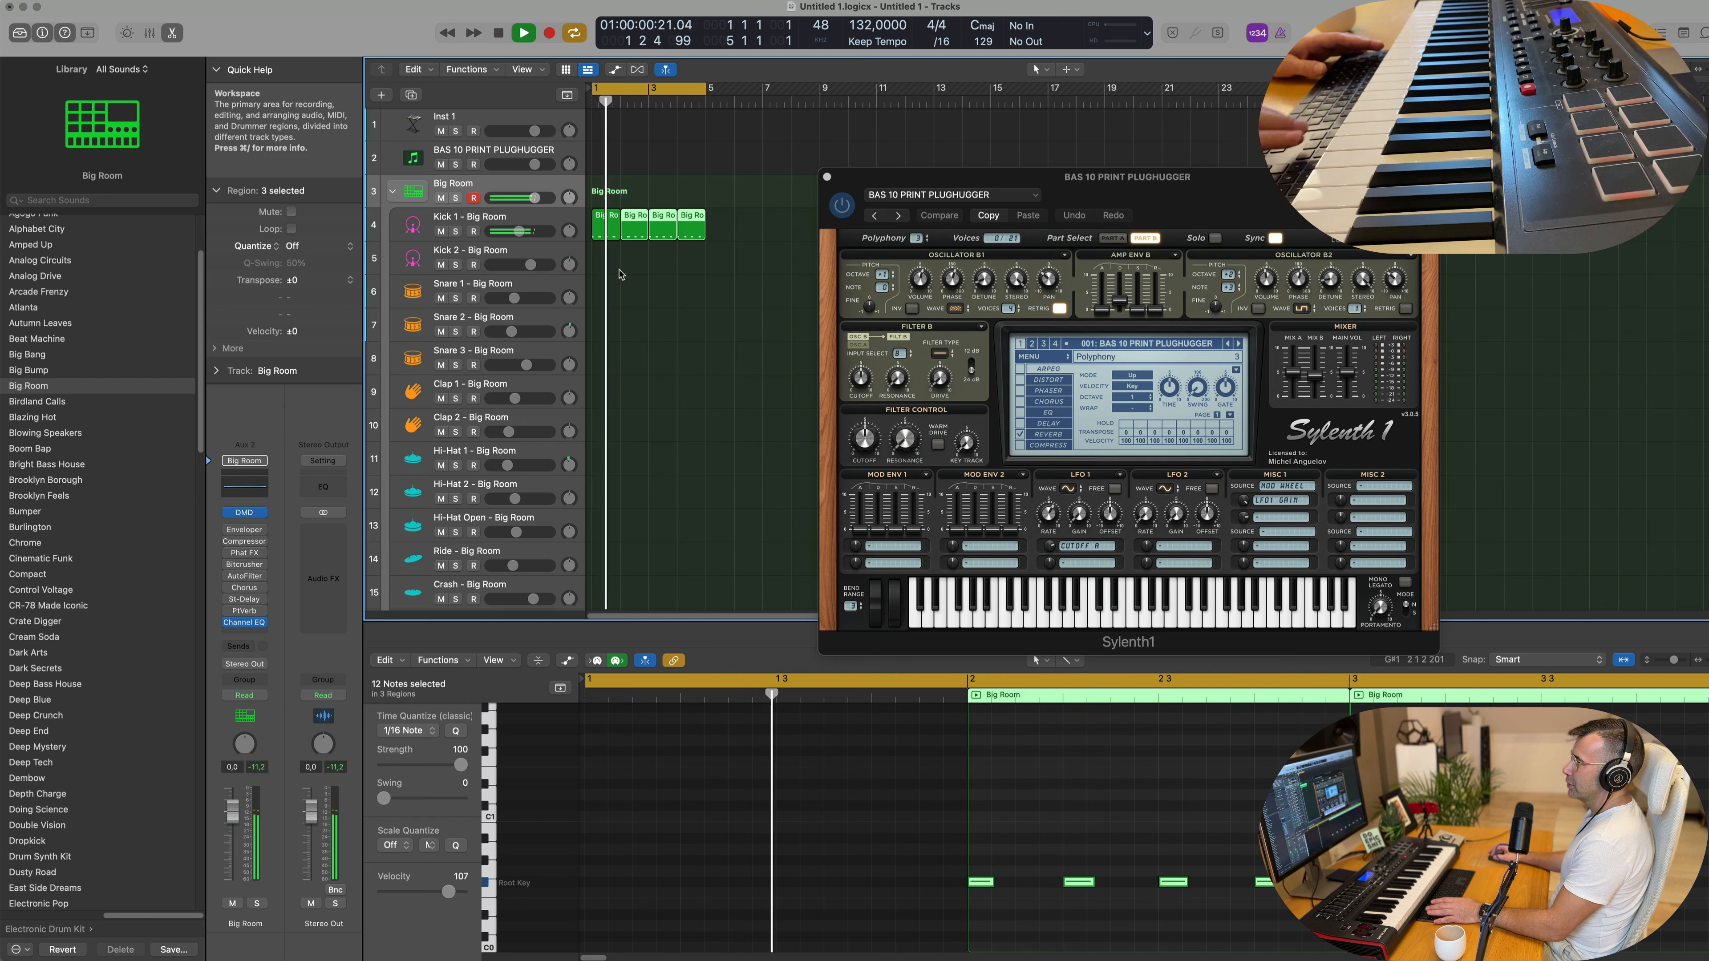
Step: Replace the first Kick 1 region with a copy of the transposed region at bar 1 and play it back
left_click(613, 232)
key("space")
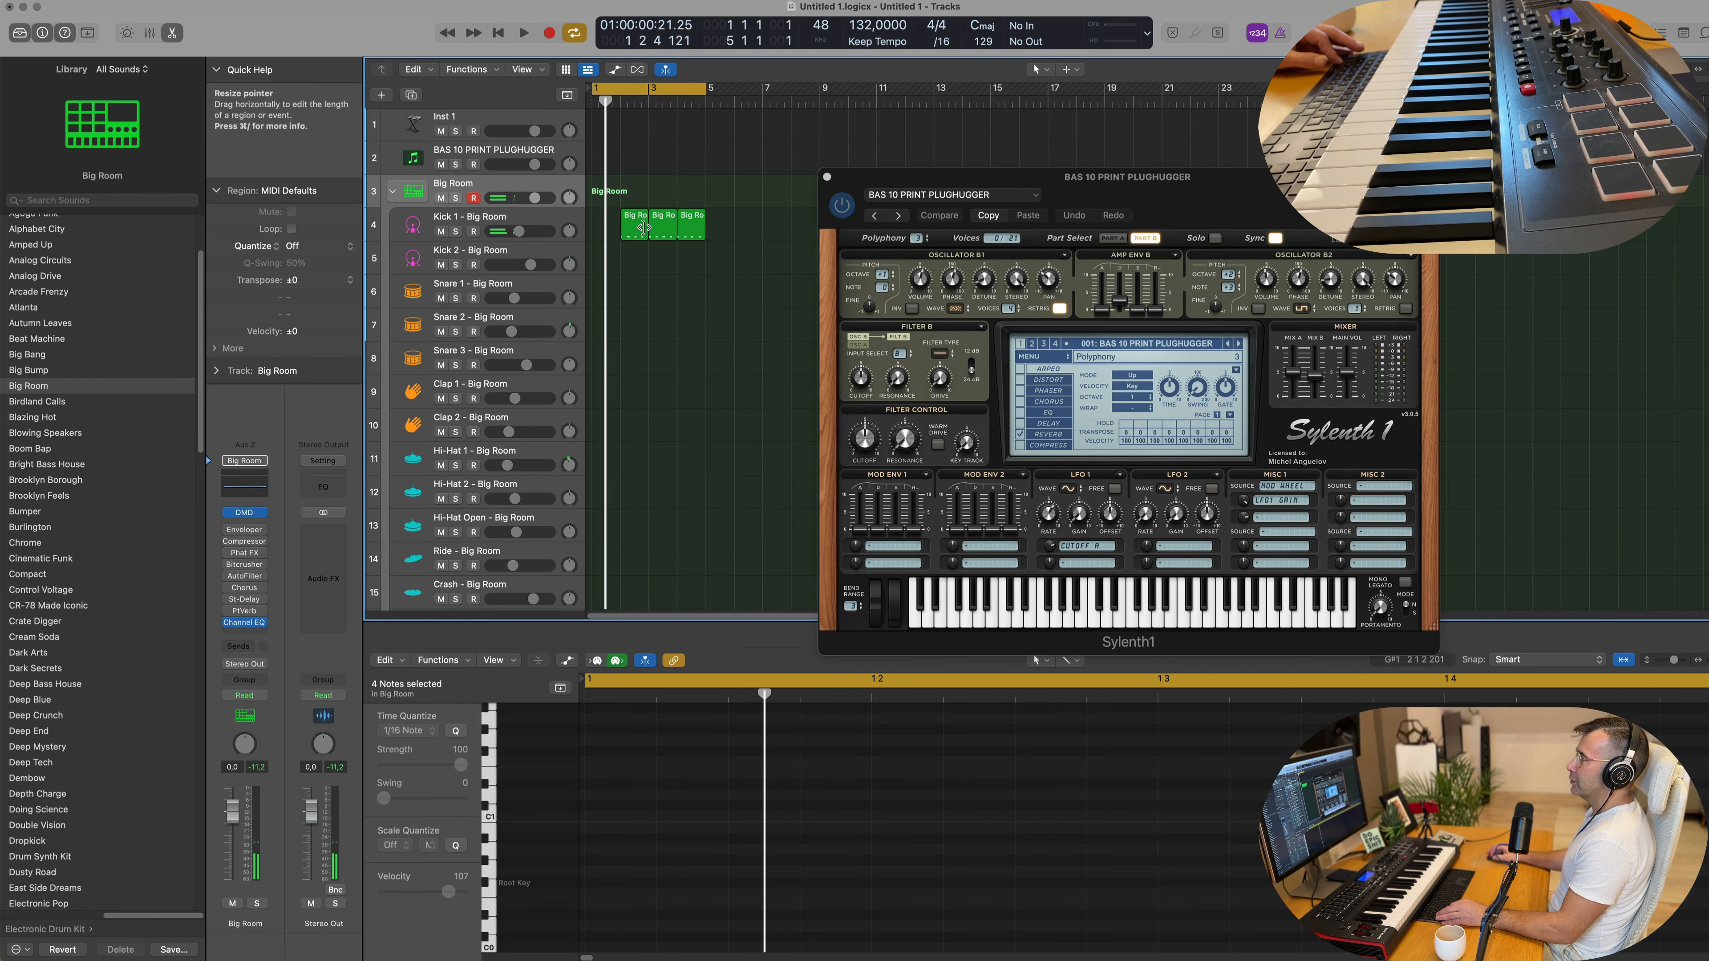
left_click_drag(612, 232, 603, 231)
key("space")
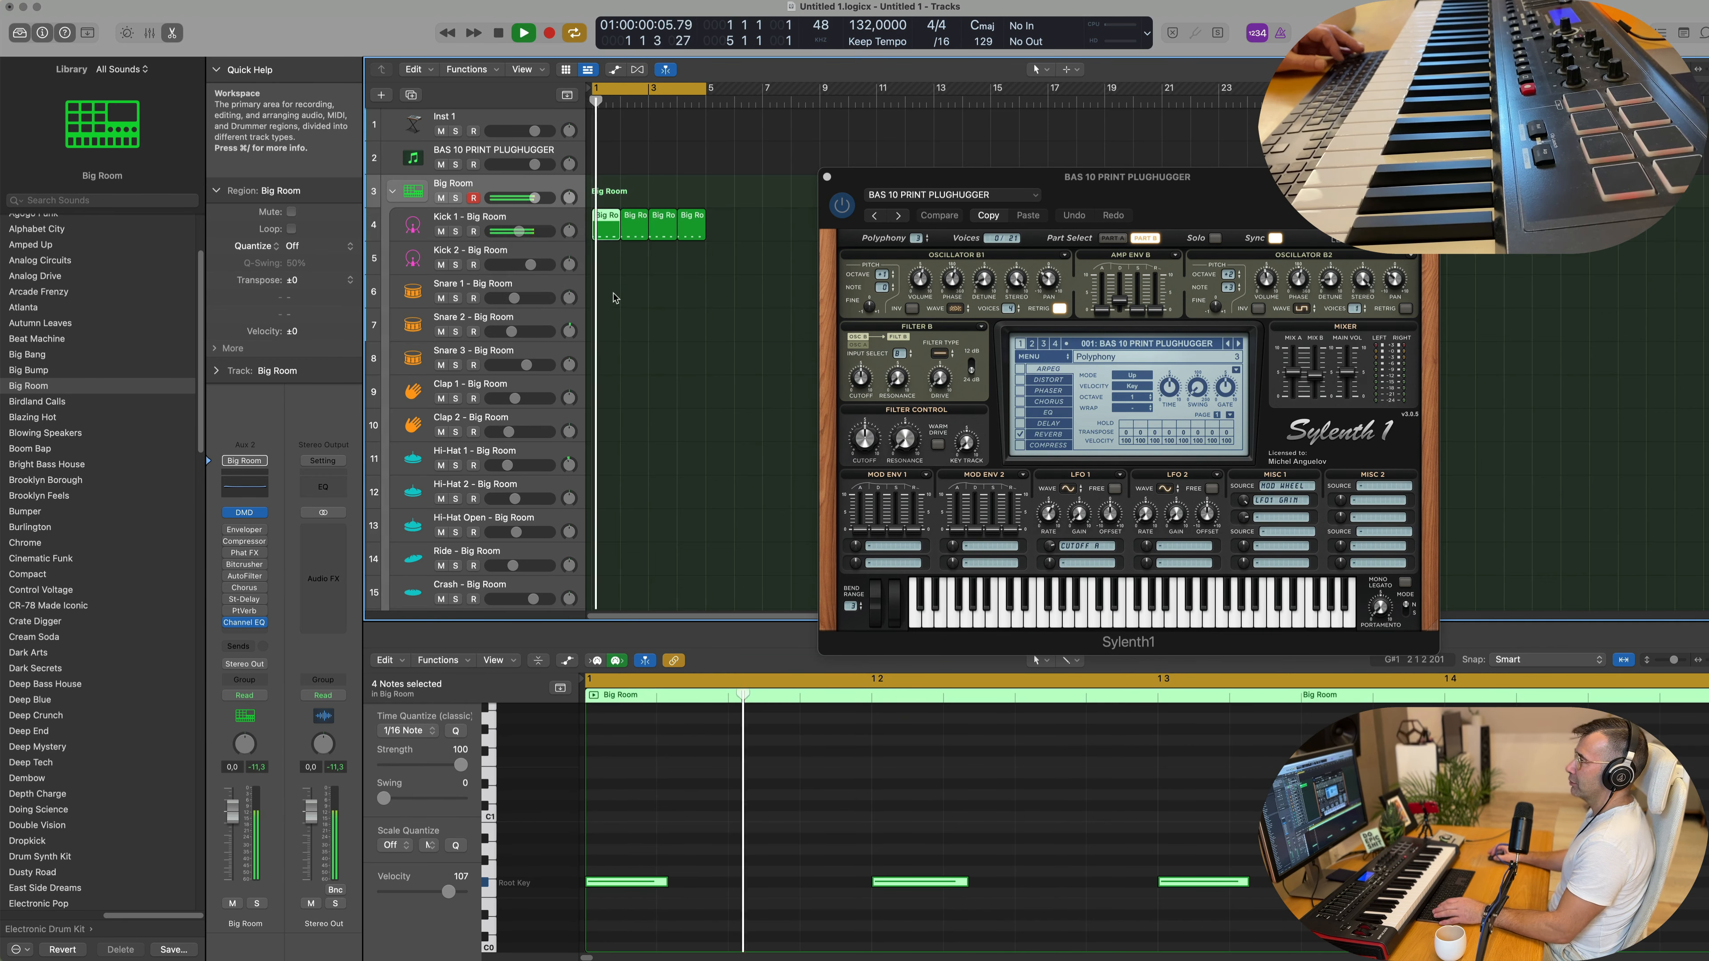
Step: Make the Kick 1 track taller and copy its first region to the Hi-Hat 1 track at bar 1
left_click(547, 222)
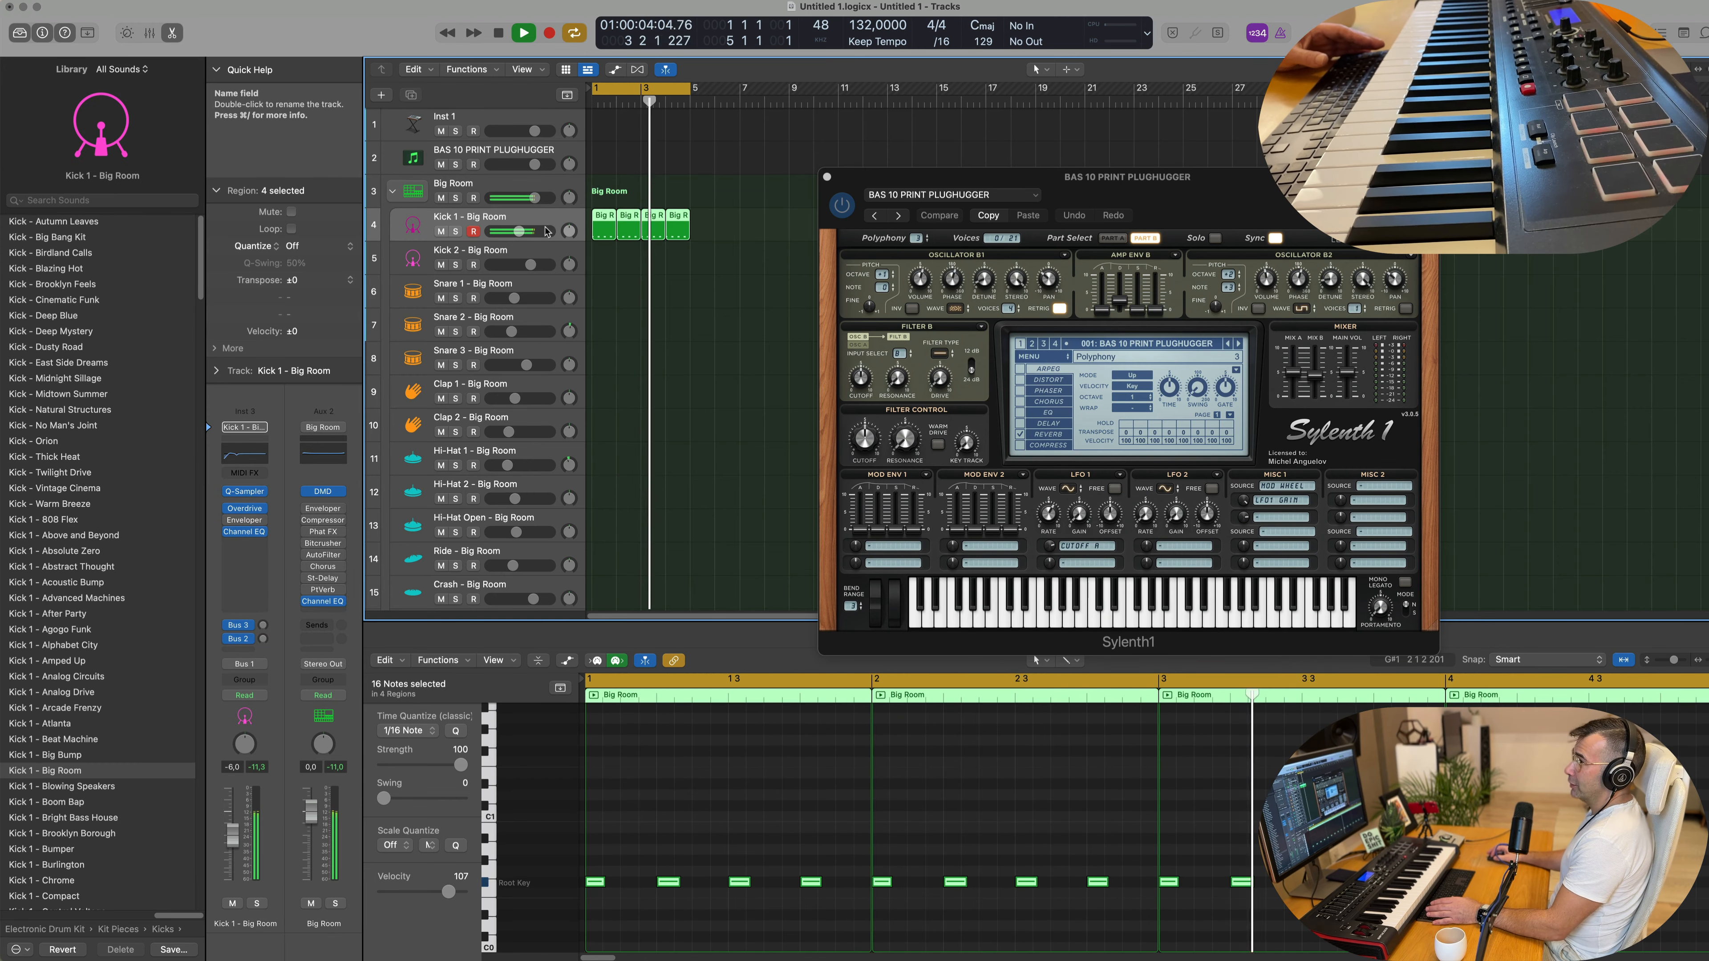
left_click_drag(544, 240, 545, 251)
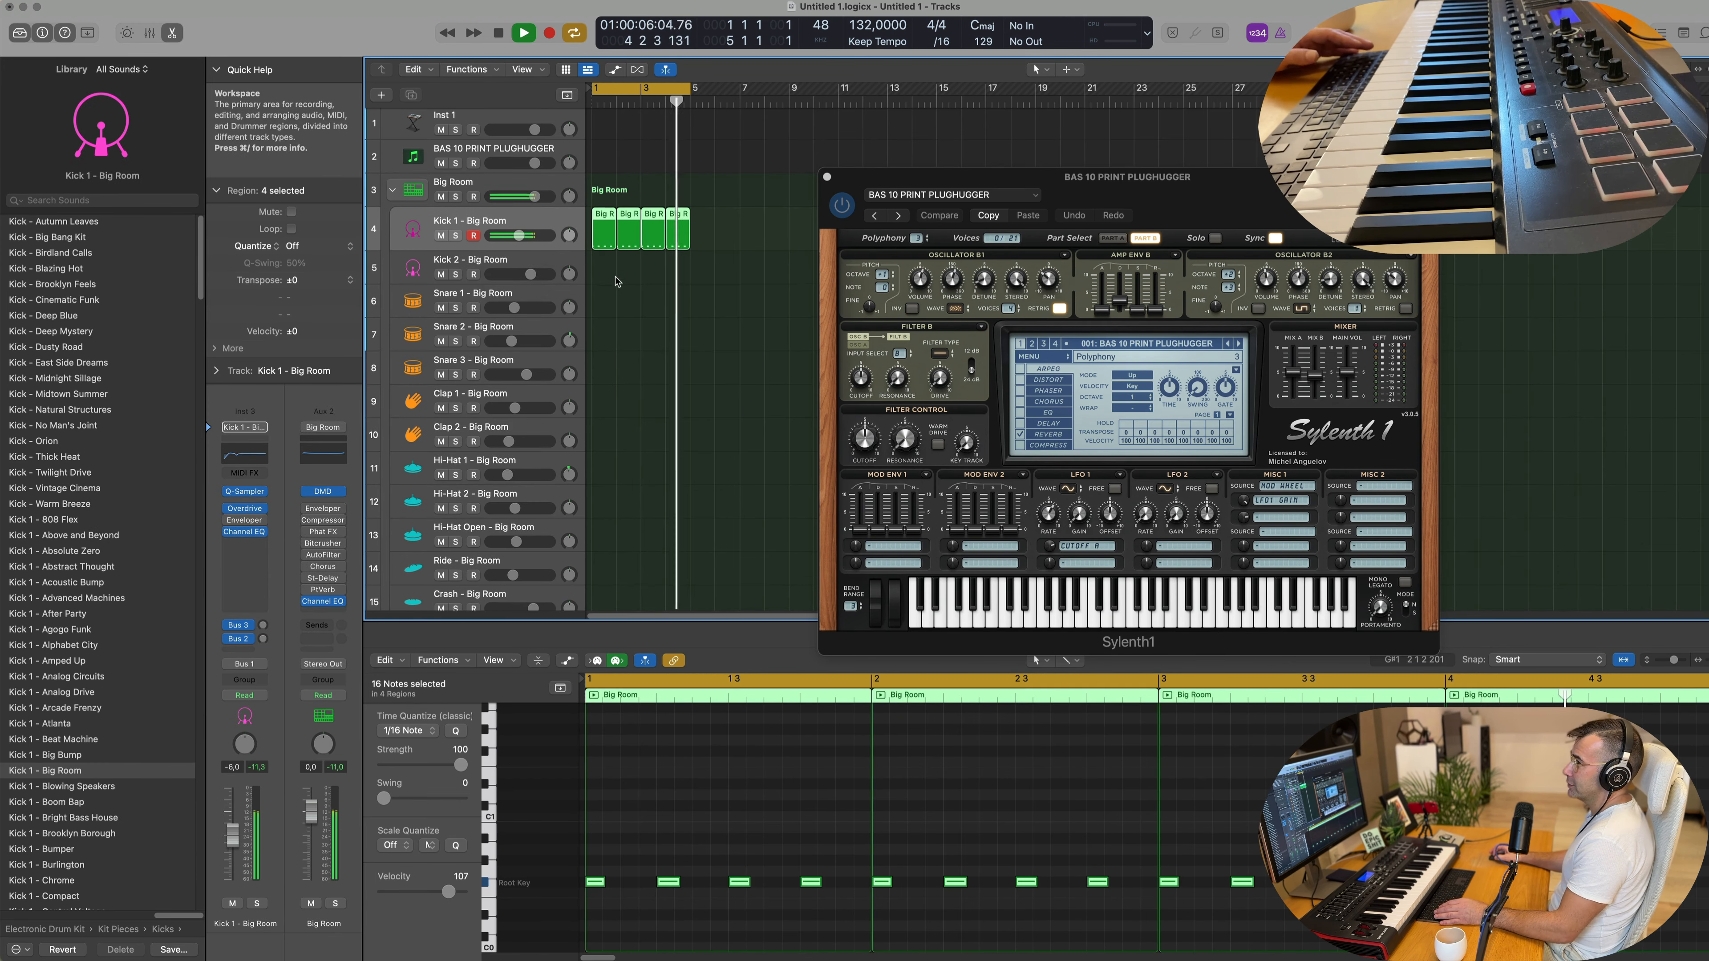
key("space")
scroll(632, 270, "down", 1)
left_click(607, 191)
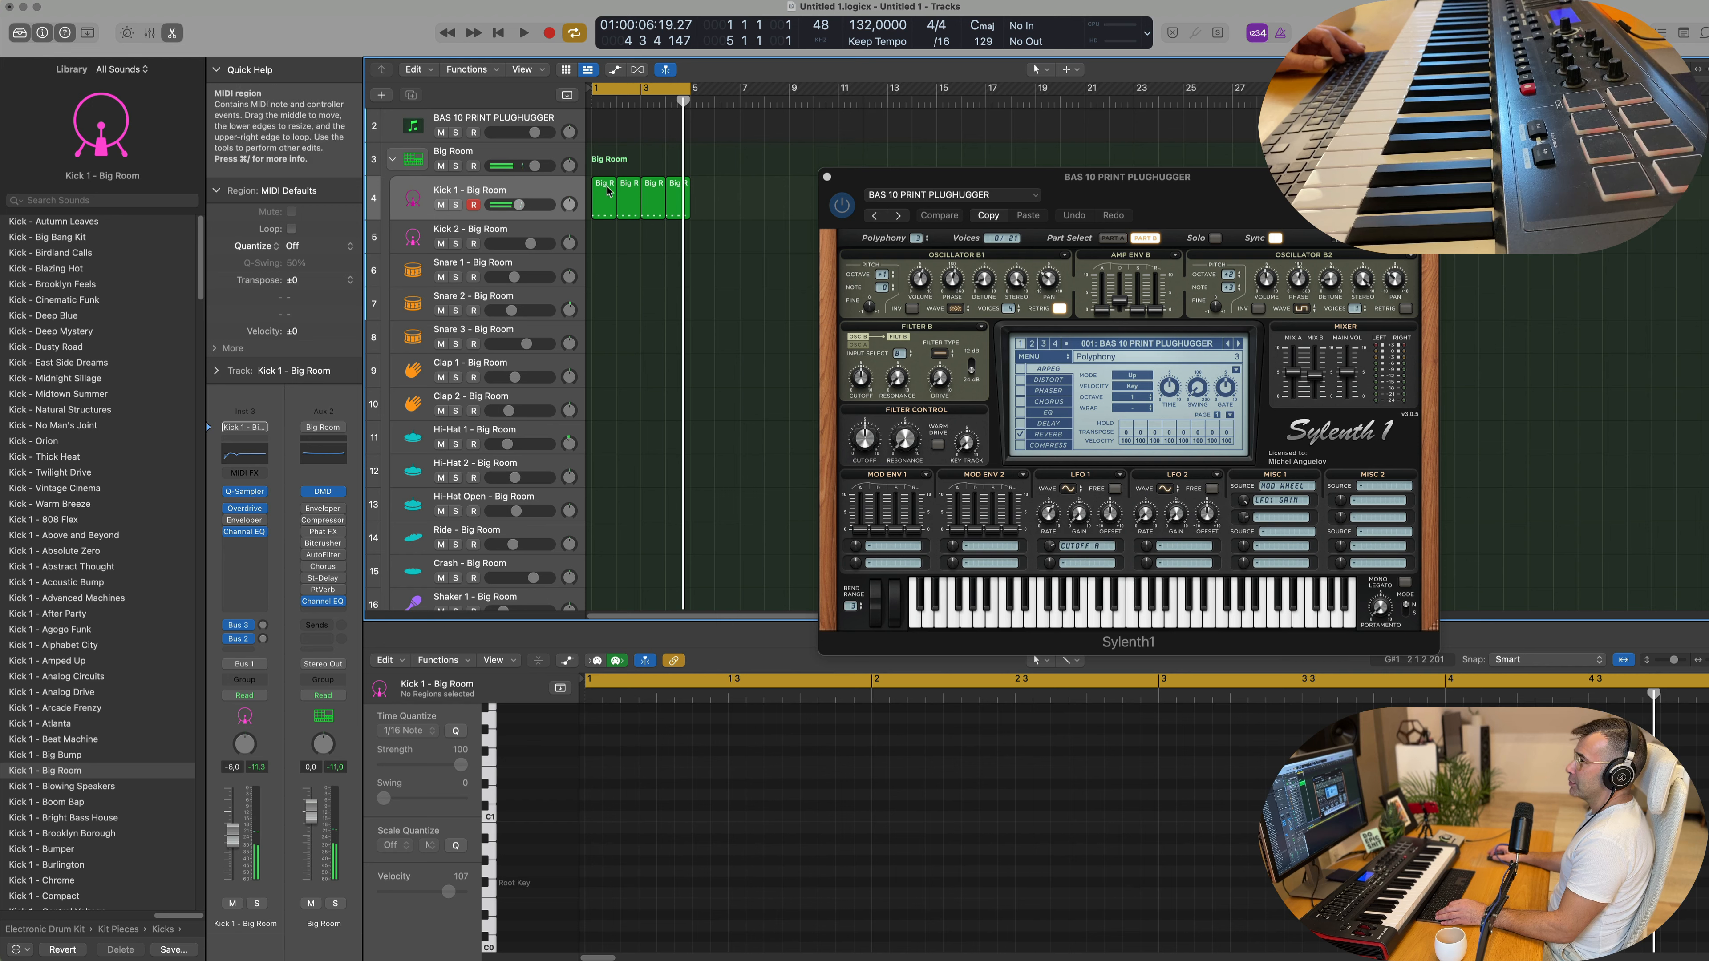
left_click_drag(607, 197, 594, 434)
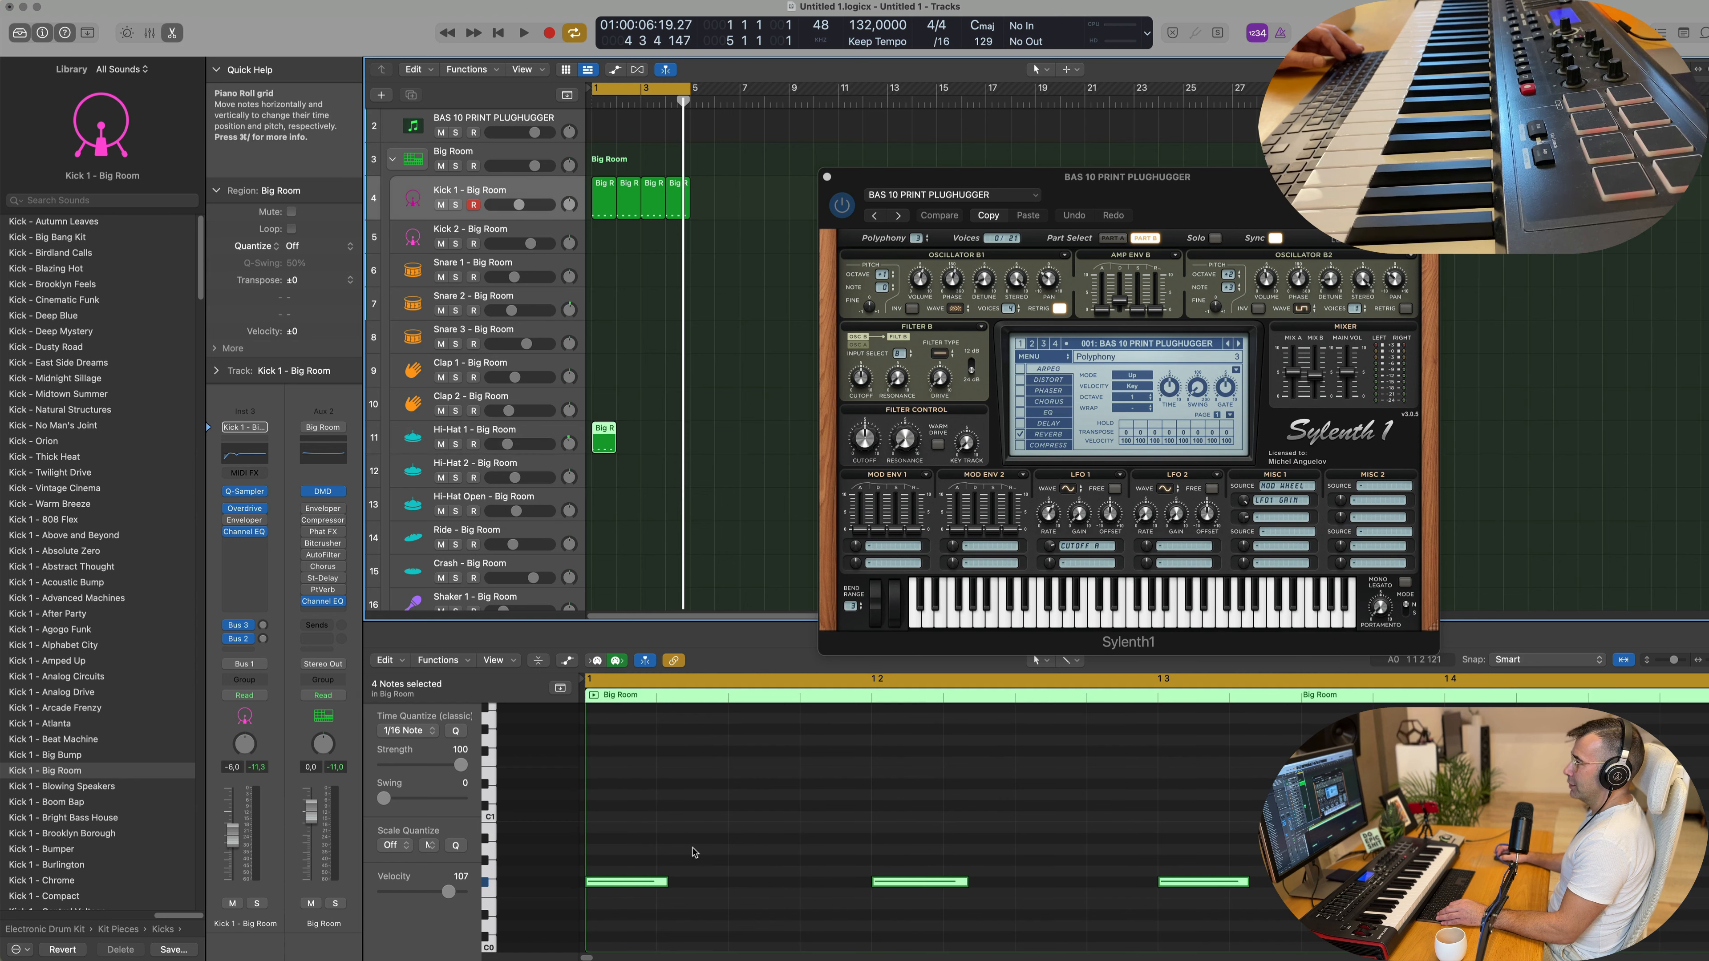
Step: Shift all four notes in the Hi-Hat 1 region half a beat later onto the offbeats and audition them
left_click_drag(643, 846, 1299, 922)
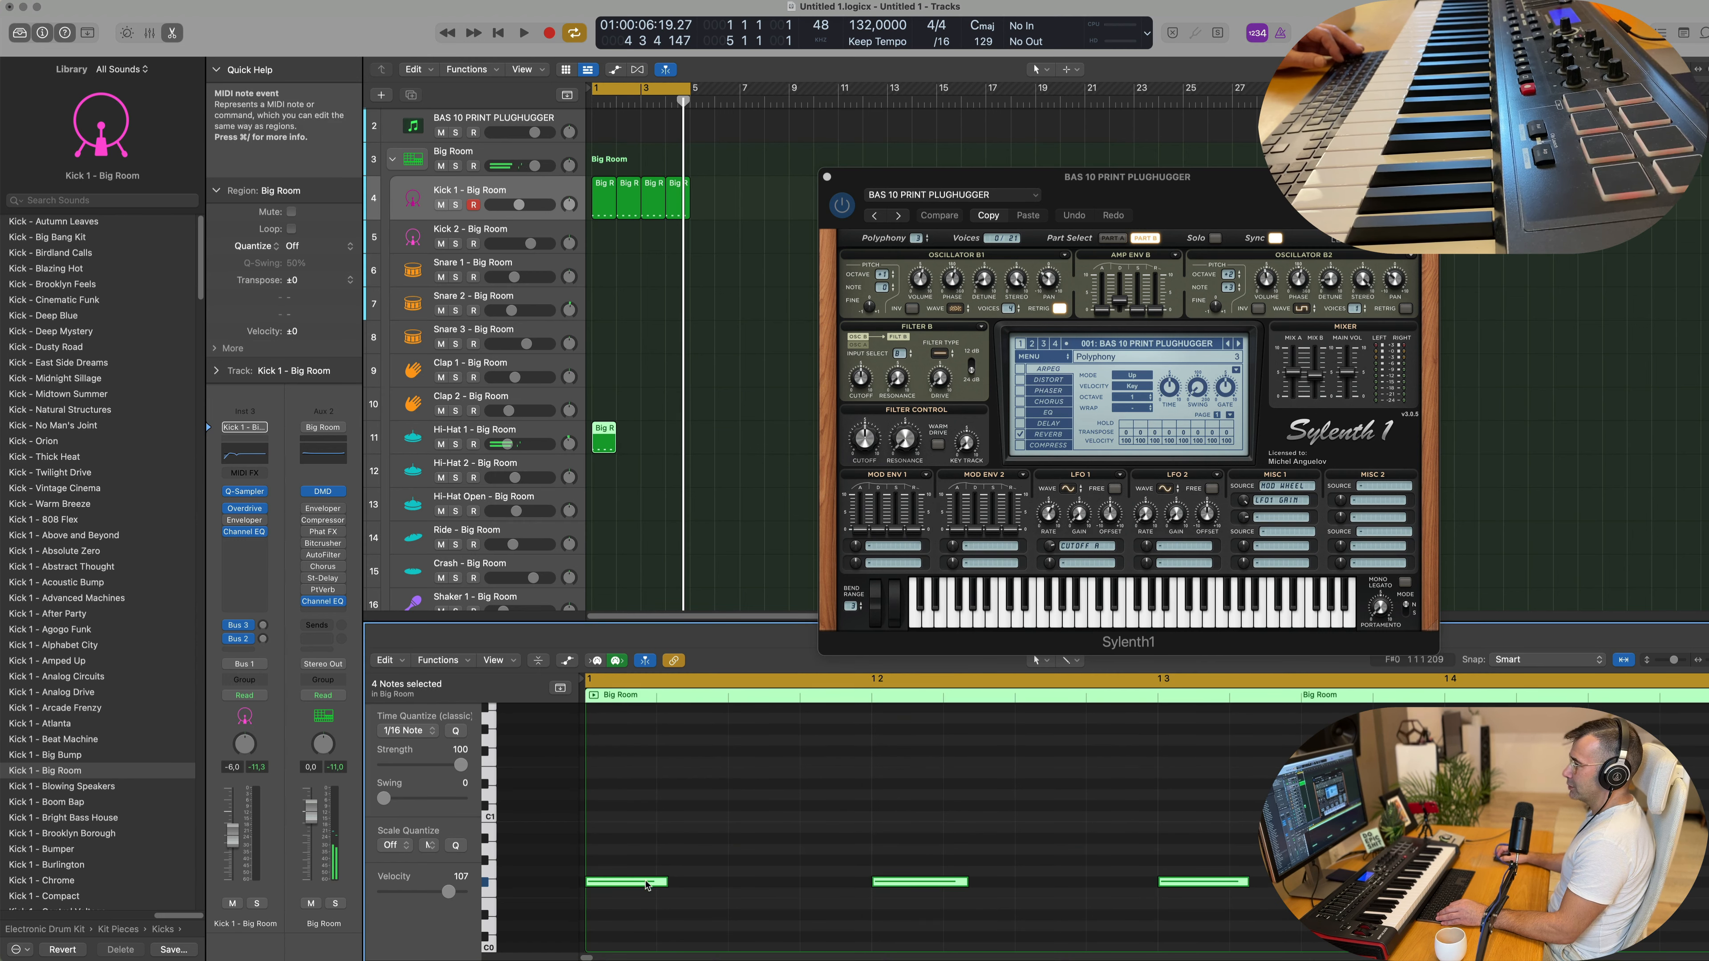
left_click_drag(646, 885, 790, 890)
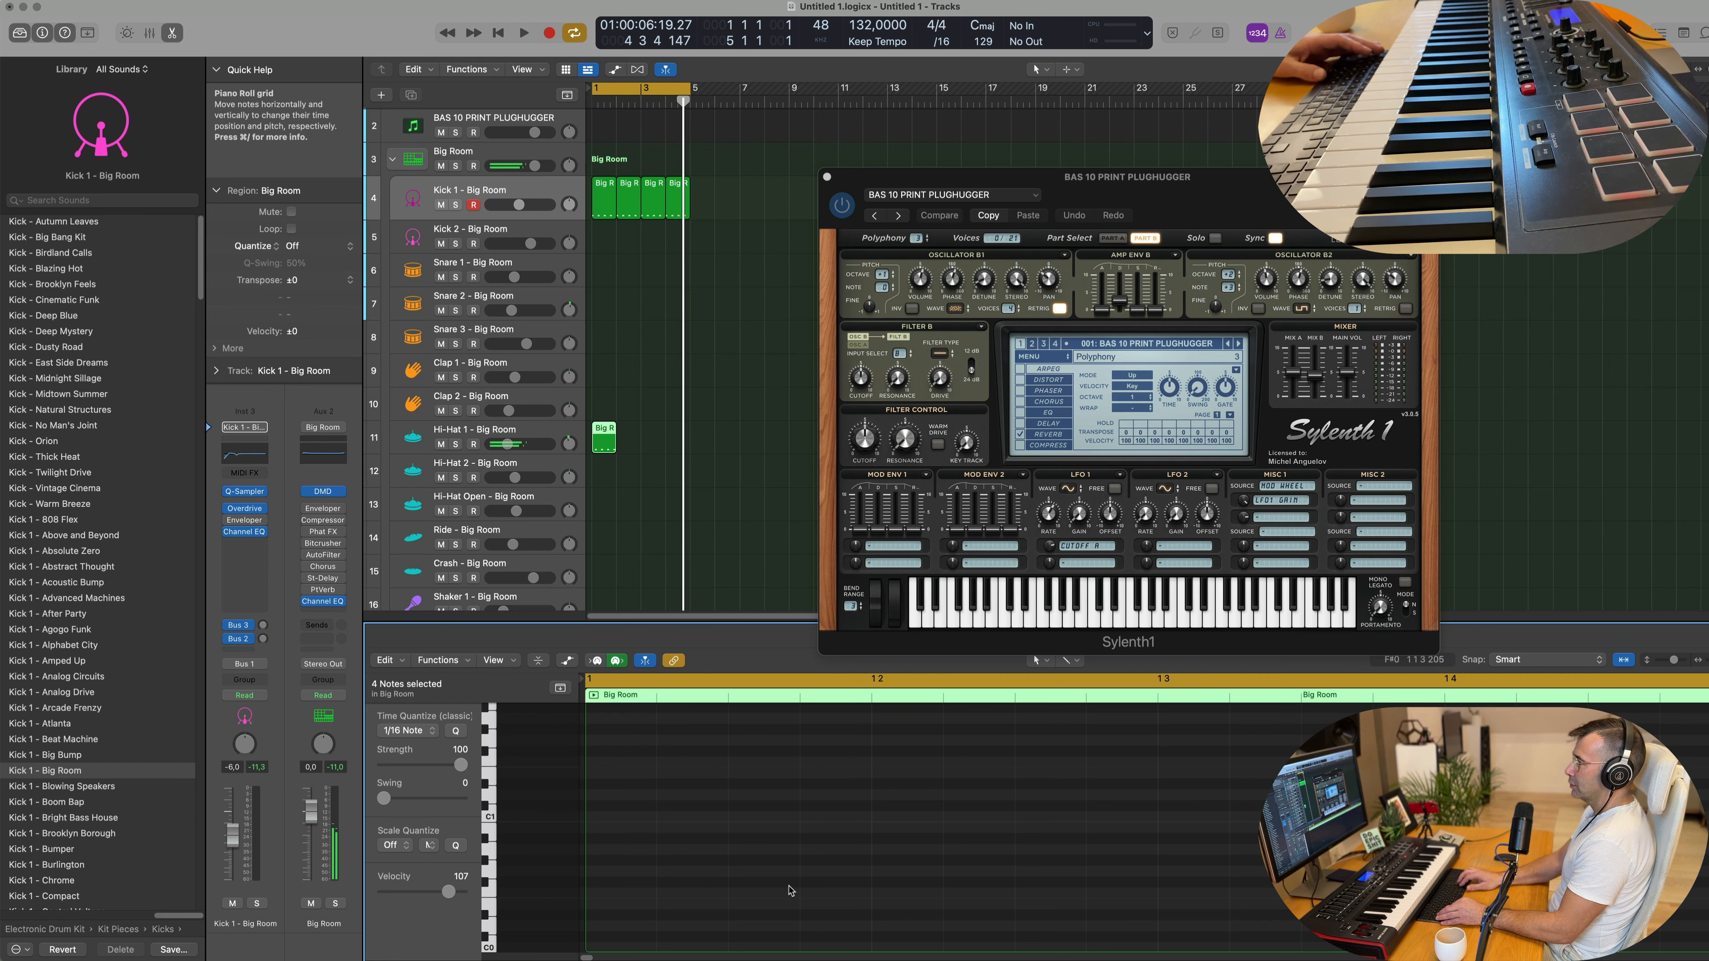
key("space")
key("space")
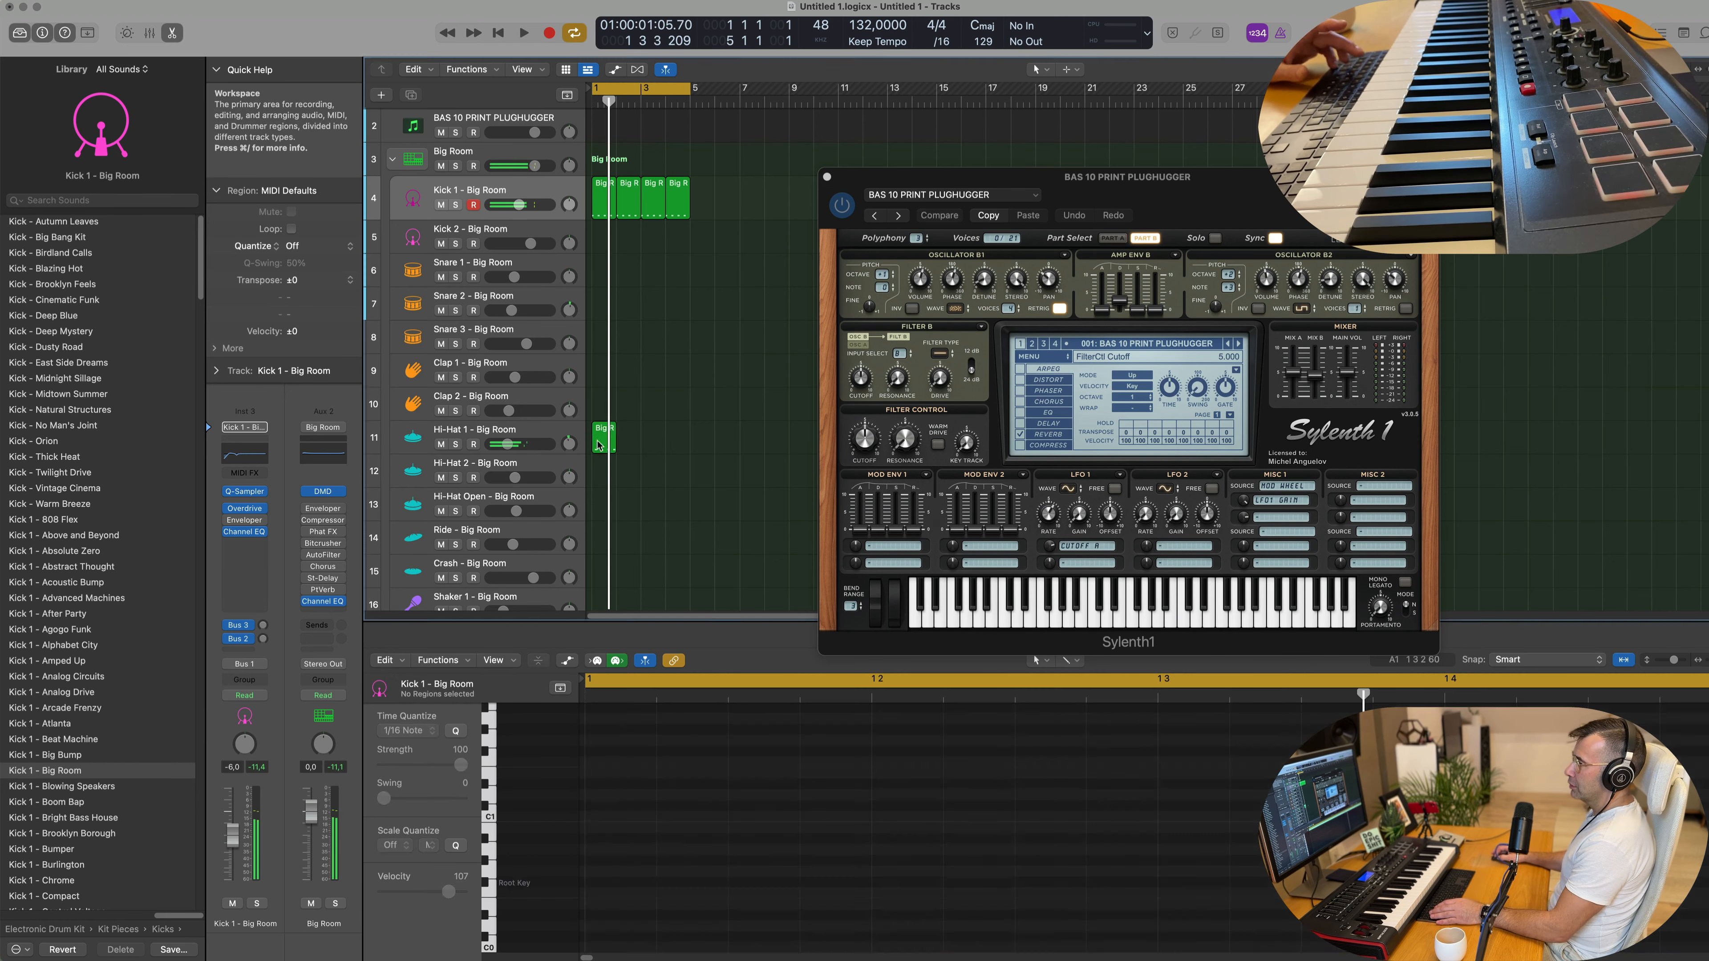
Step: Repeat the Hi-Hat 1 region three times to fill bars 1 to 4 and play the loop
key("super+r")
key("super+r")
key("super+r")
key("space")
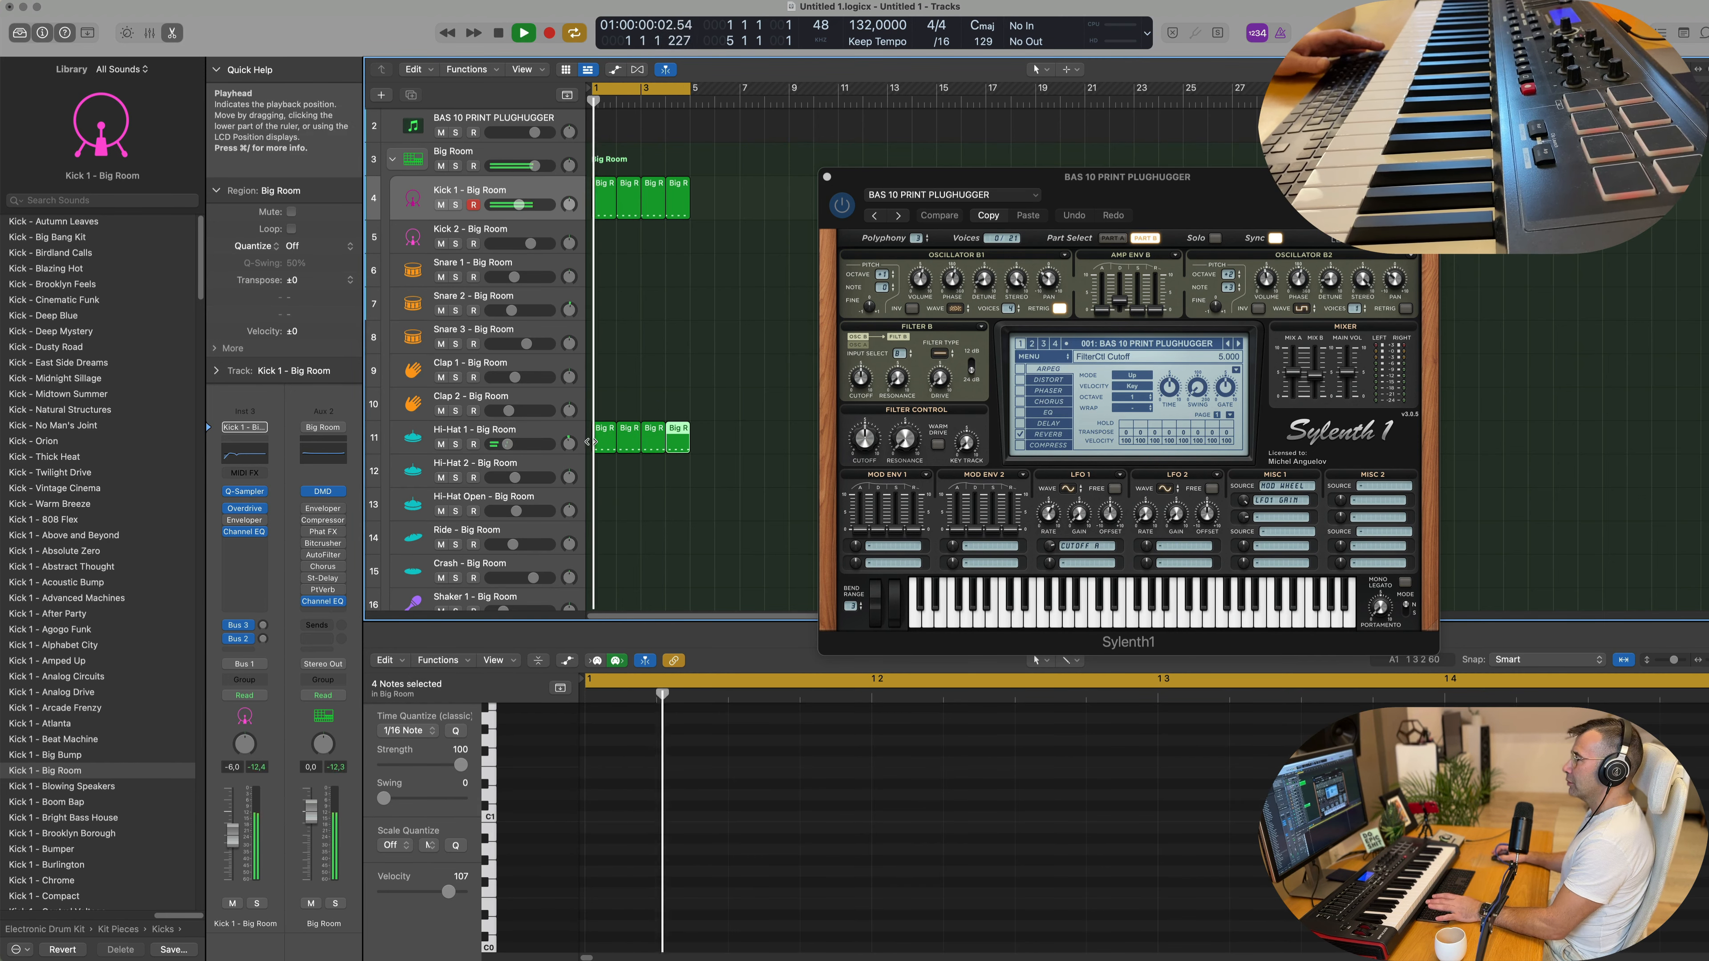
Step: Move the Sylenth1 window aside and copy the first Kick 1 region to the Snare 1 track at bar 1
left_click_drag(1153, 188, 1305, 144)
scroll(753, 319, "down", 3)
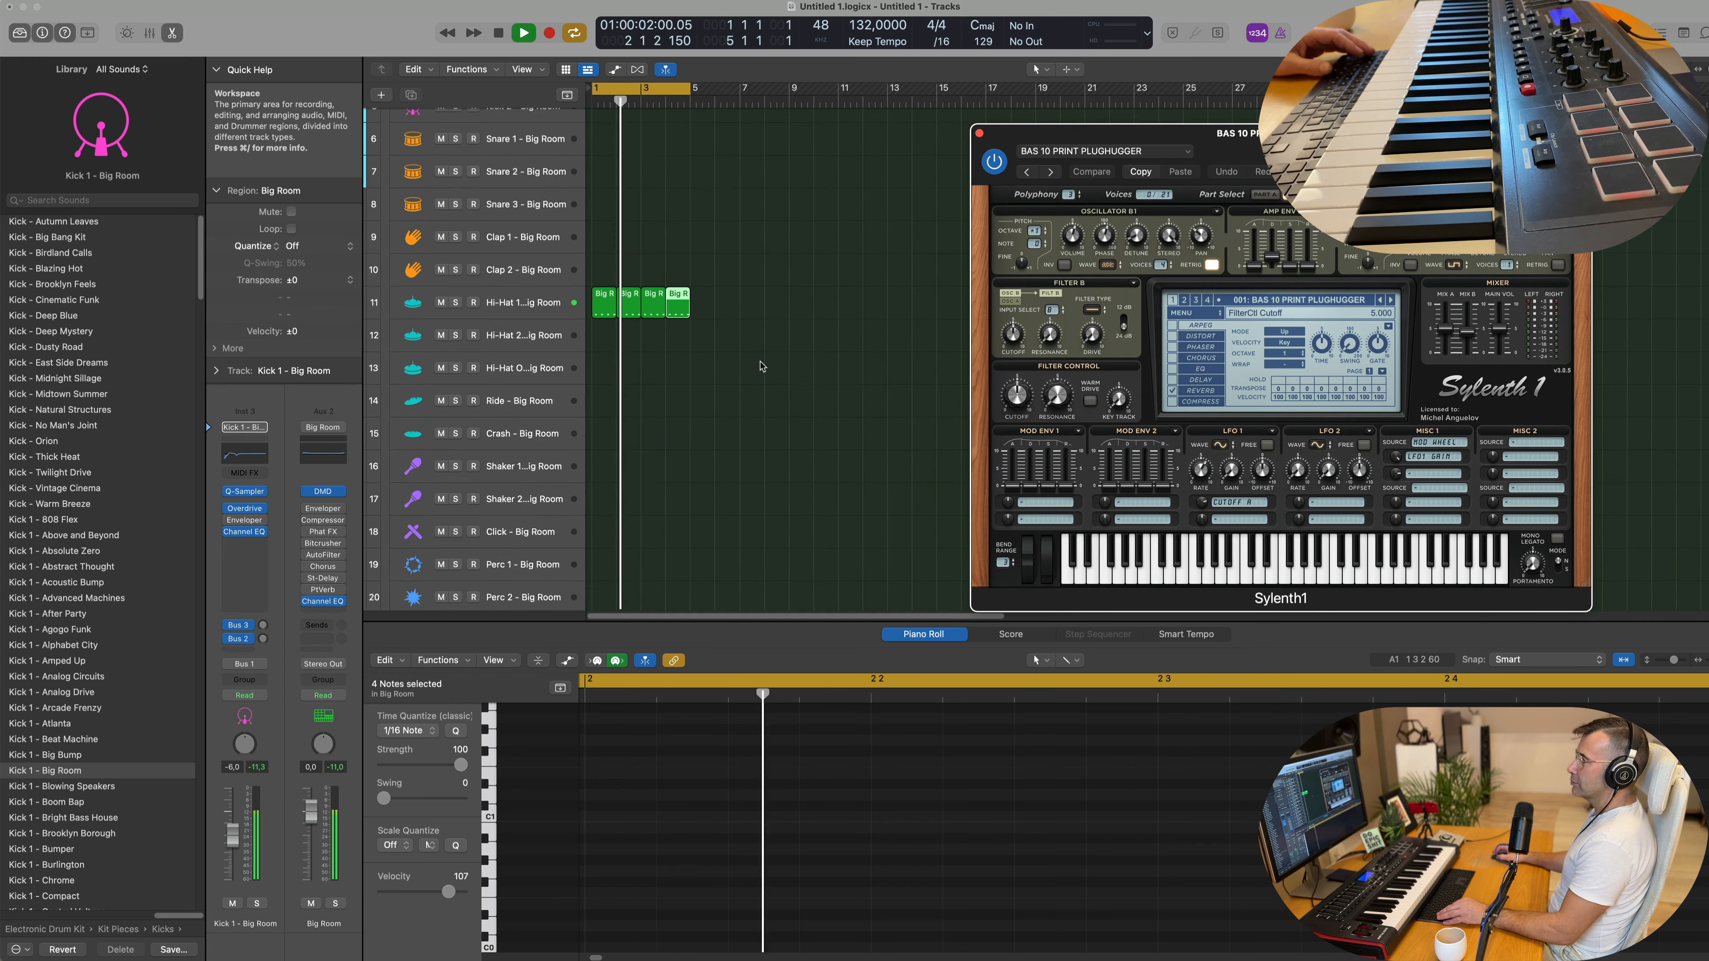
key("space")
scroll(753, 318, "up", 4)
left_click(604, 229)
left_click_drag(603, 229, 604, 311)
Step: Delete the notes on beats 1 and 3 of the Snare 1 region and transpose the remaining two up an octave
left_click_drag(649, 836, 663, 930)
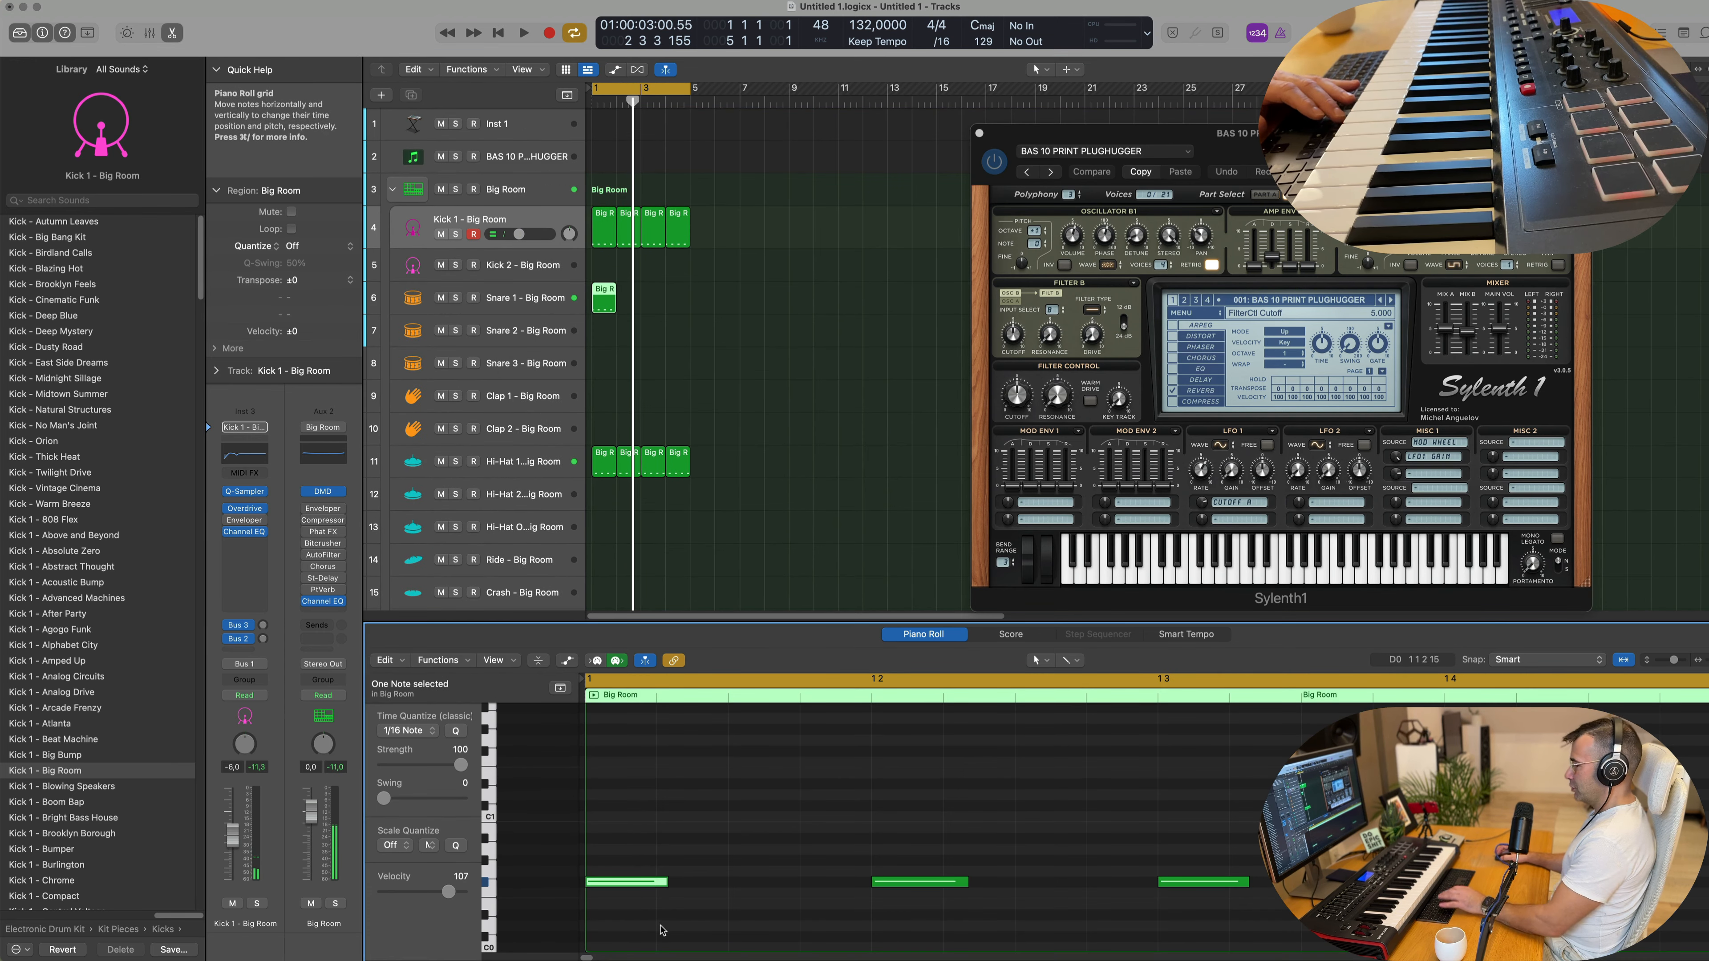
left_click_drag(1097, 823, 1192, 918)
key("Delete")
left_click_drag(895, 826, 1581, 906)
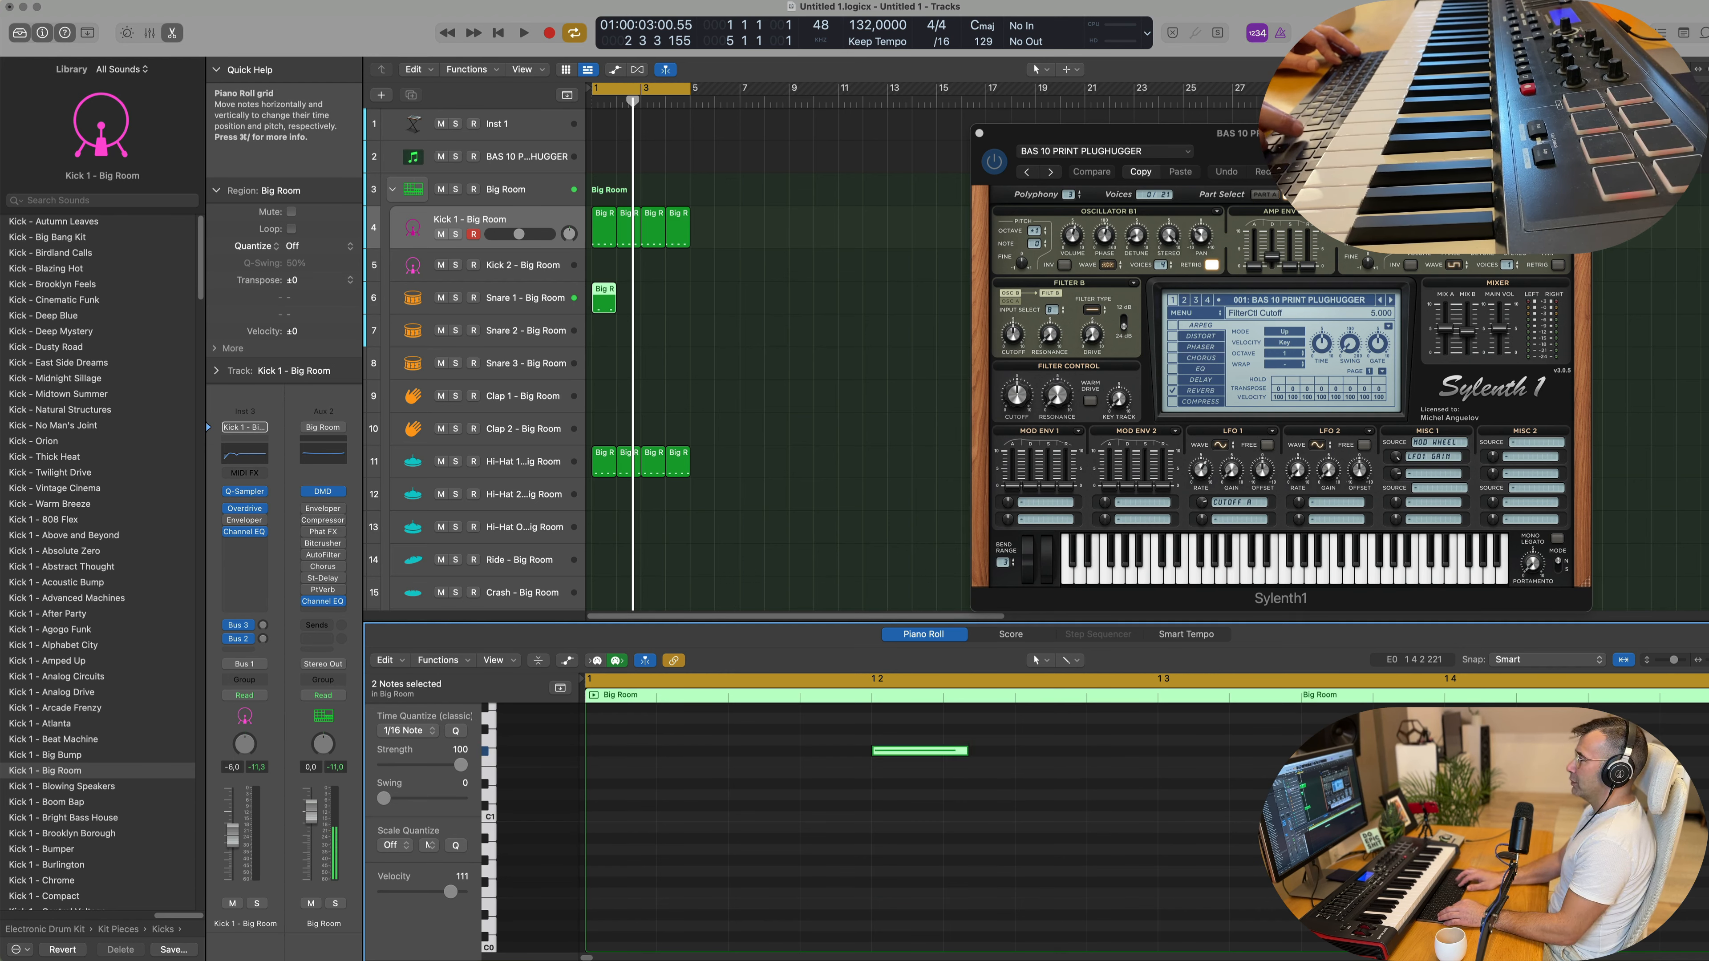
Step: Audition the Snare 1 notes and repeat the region three times to fill bars 1 to 4
key("alt+shift+Down")
key("space")
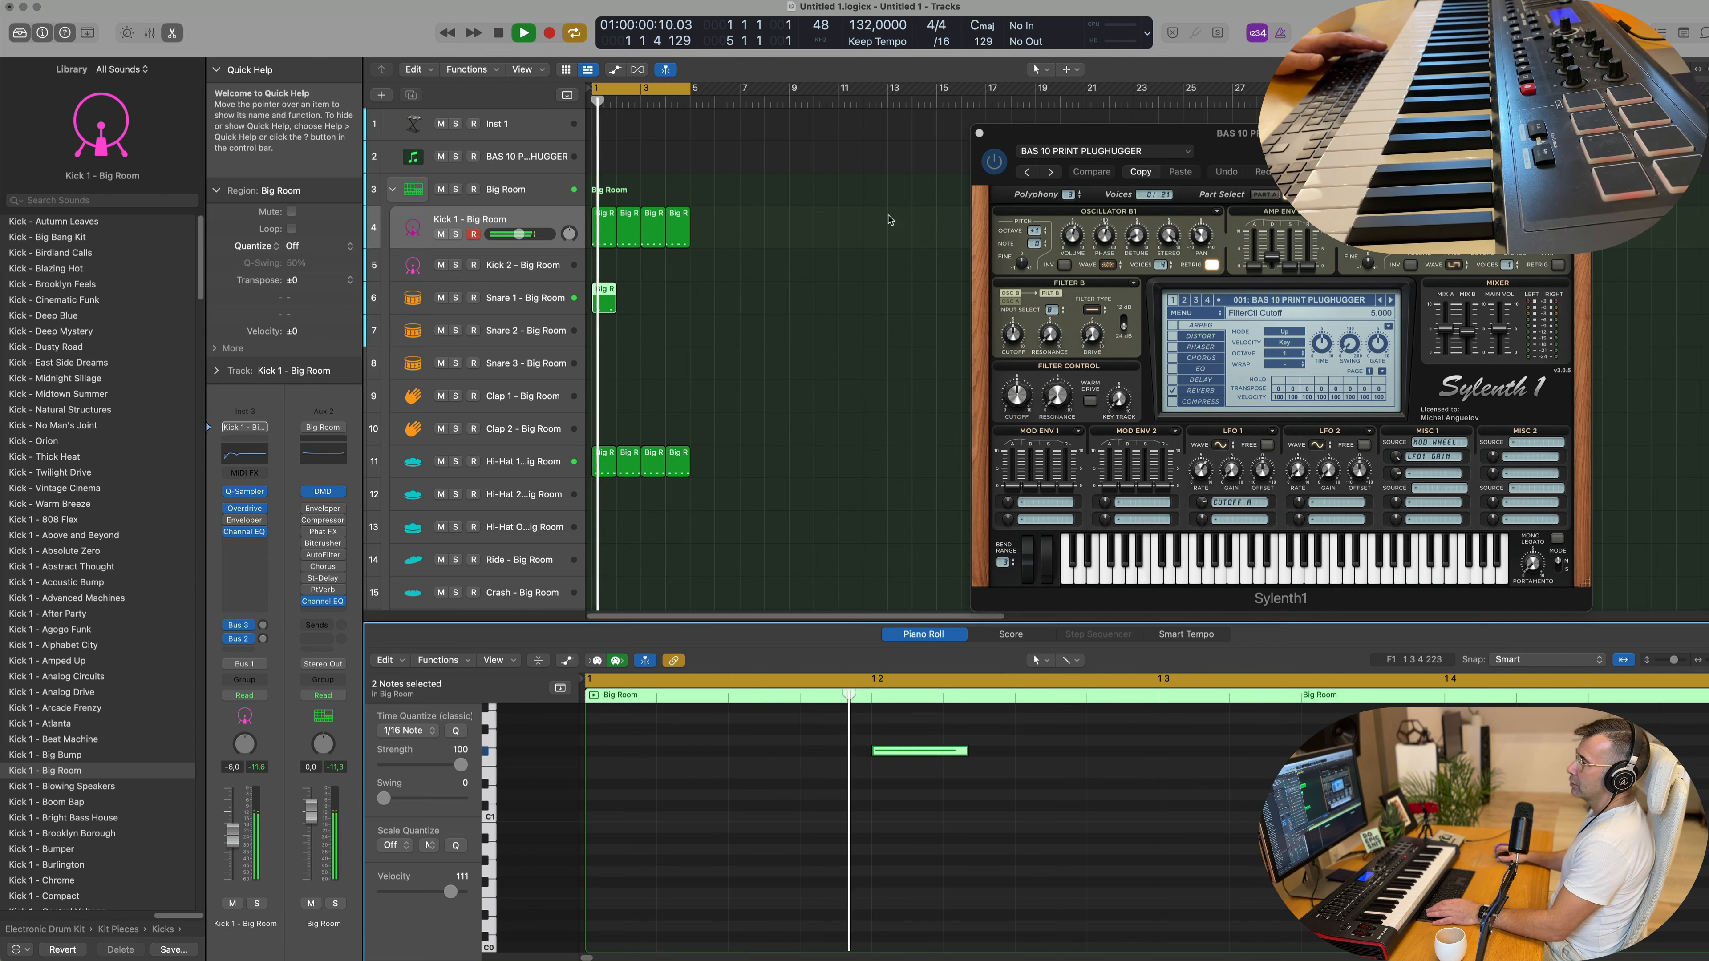
key("space")
left_click(590, 303)
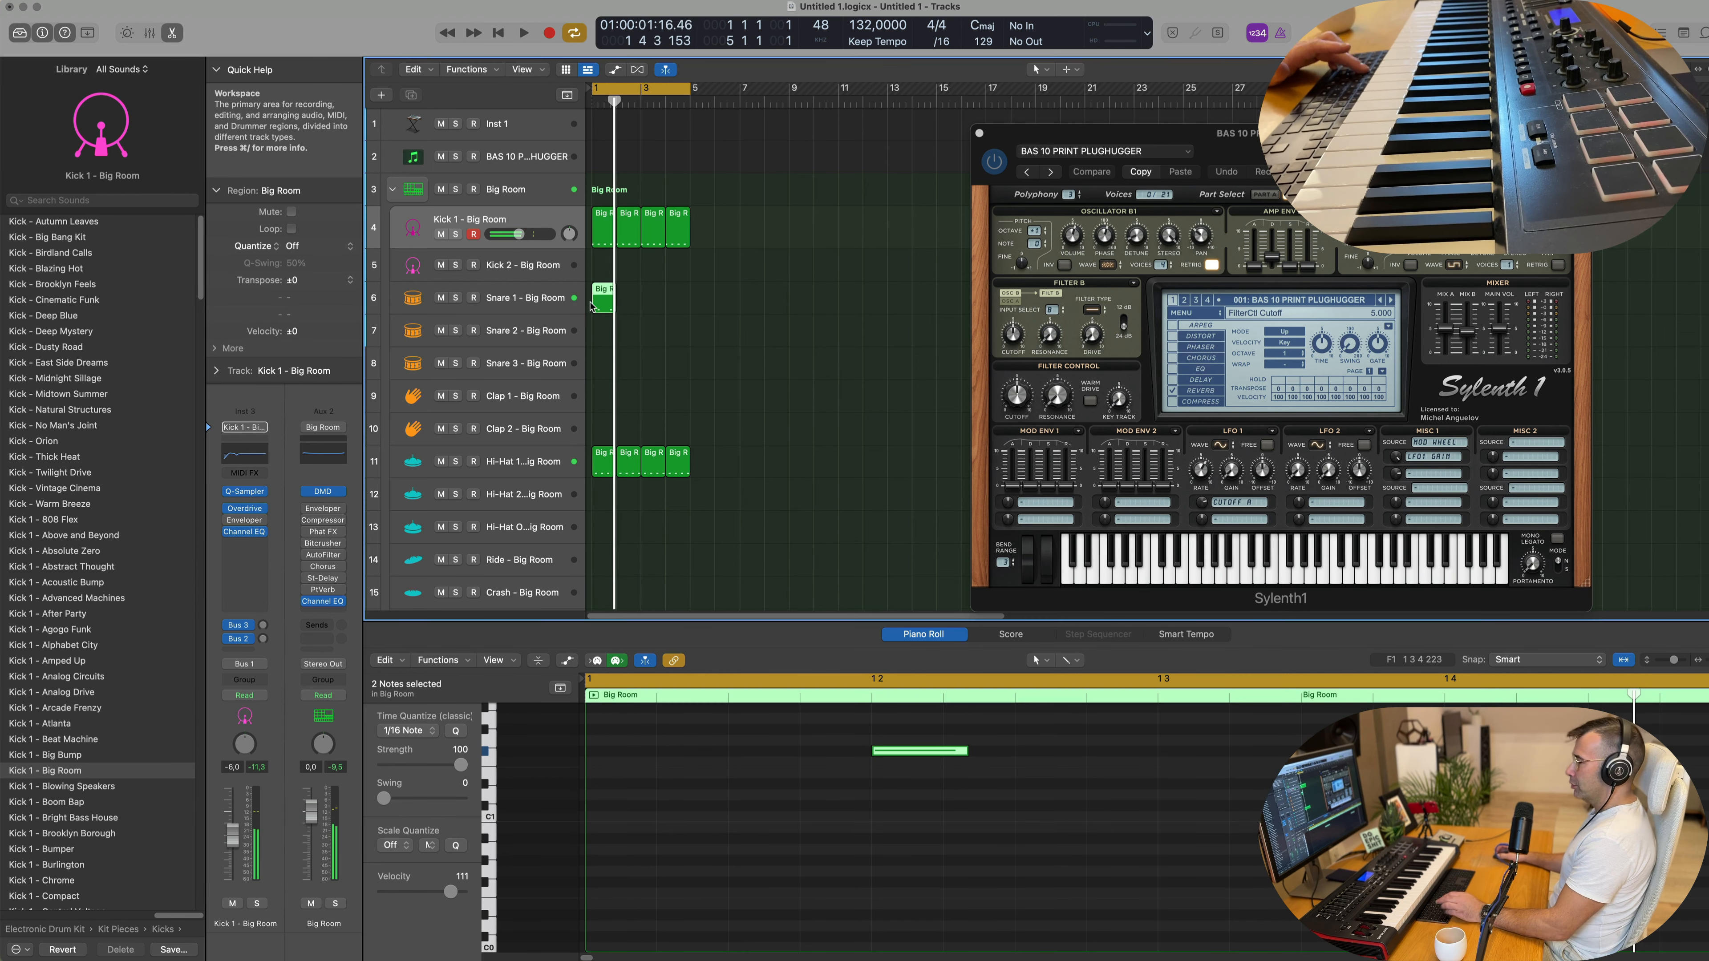
key("super+r")
key("super+r")
key("super+r")
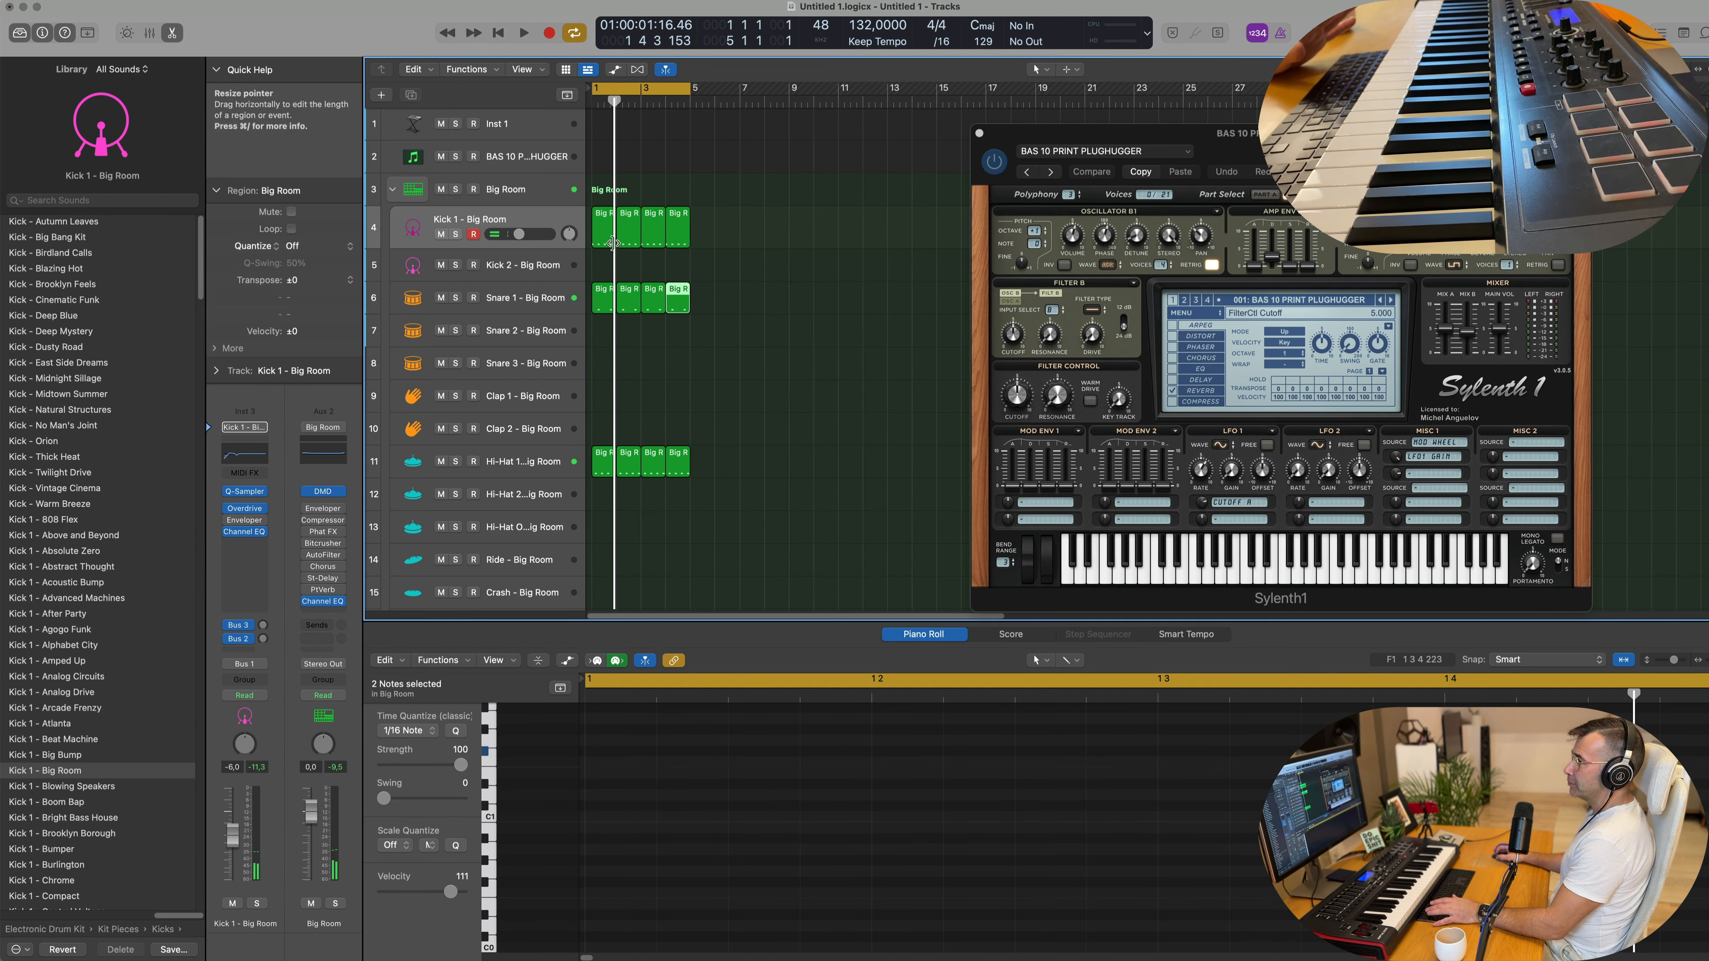
Step: Compare the first Kick 1 and Snare 1 regions and listen to the loop with the Snare 1 track selected
left_click(602, 239)
left_click(601, 303)
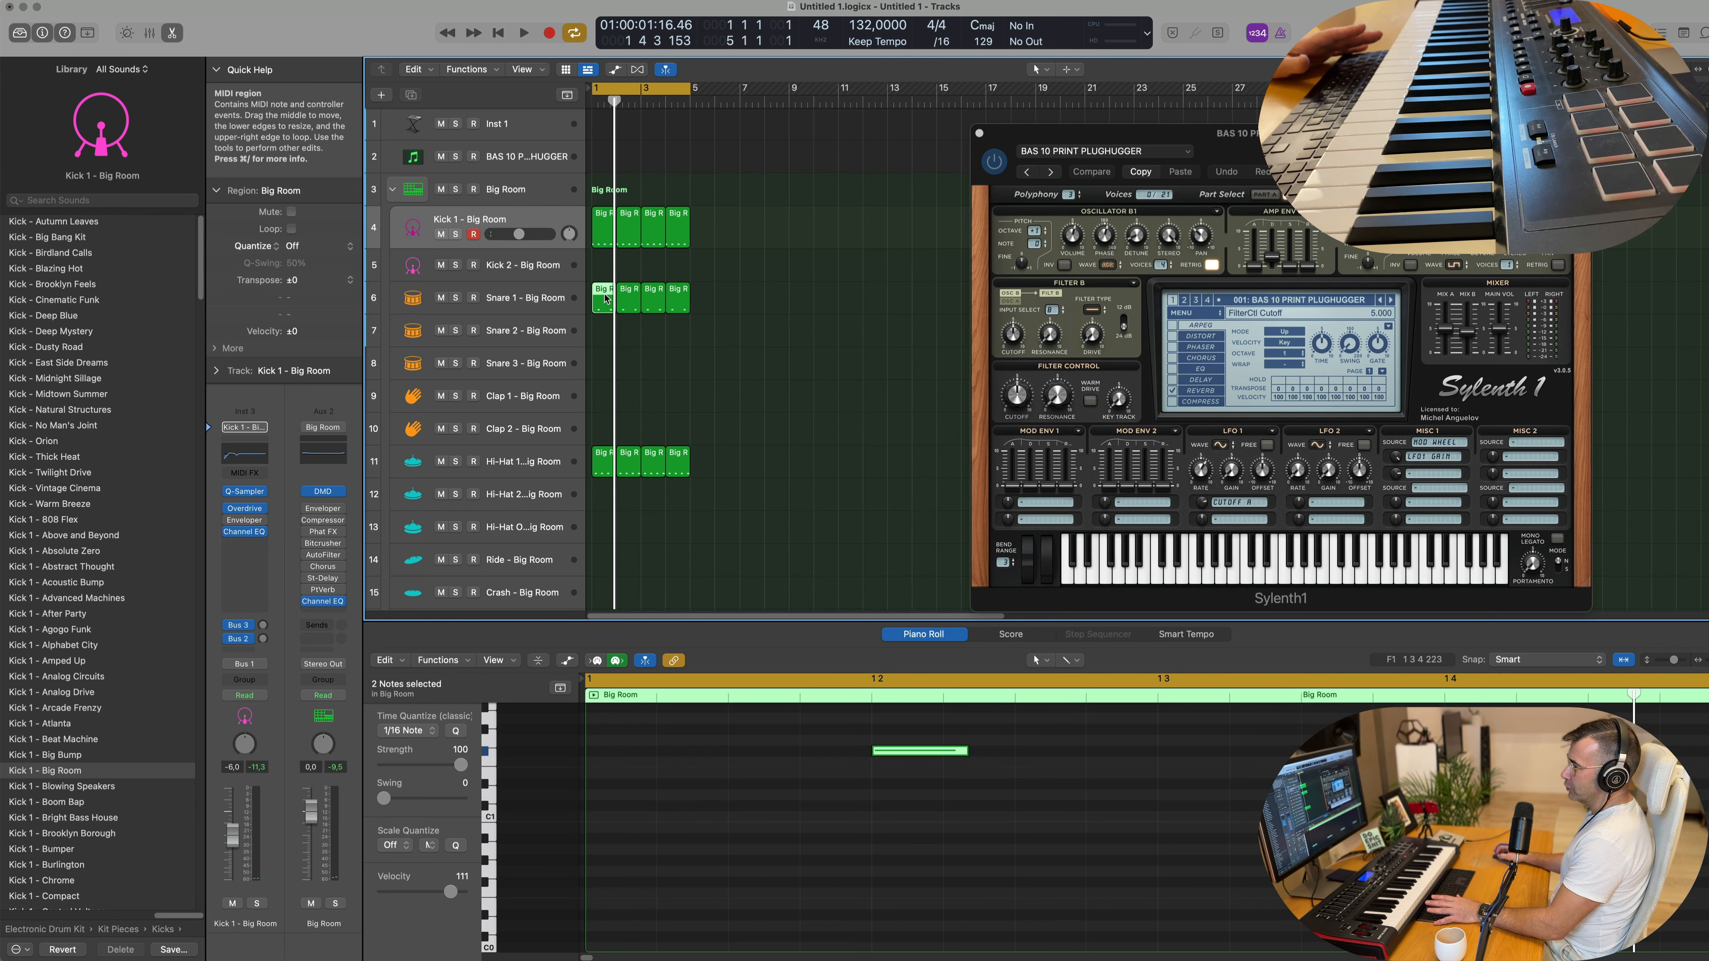
scroll(797, 804, "up", 2)
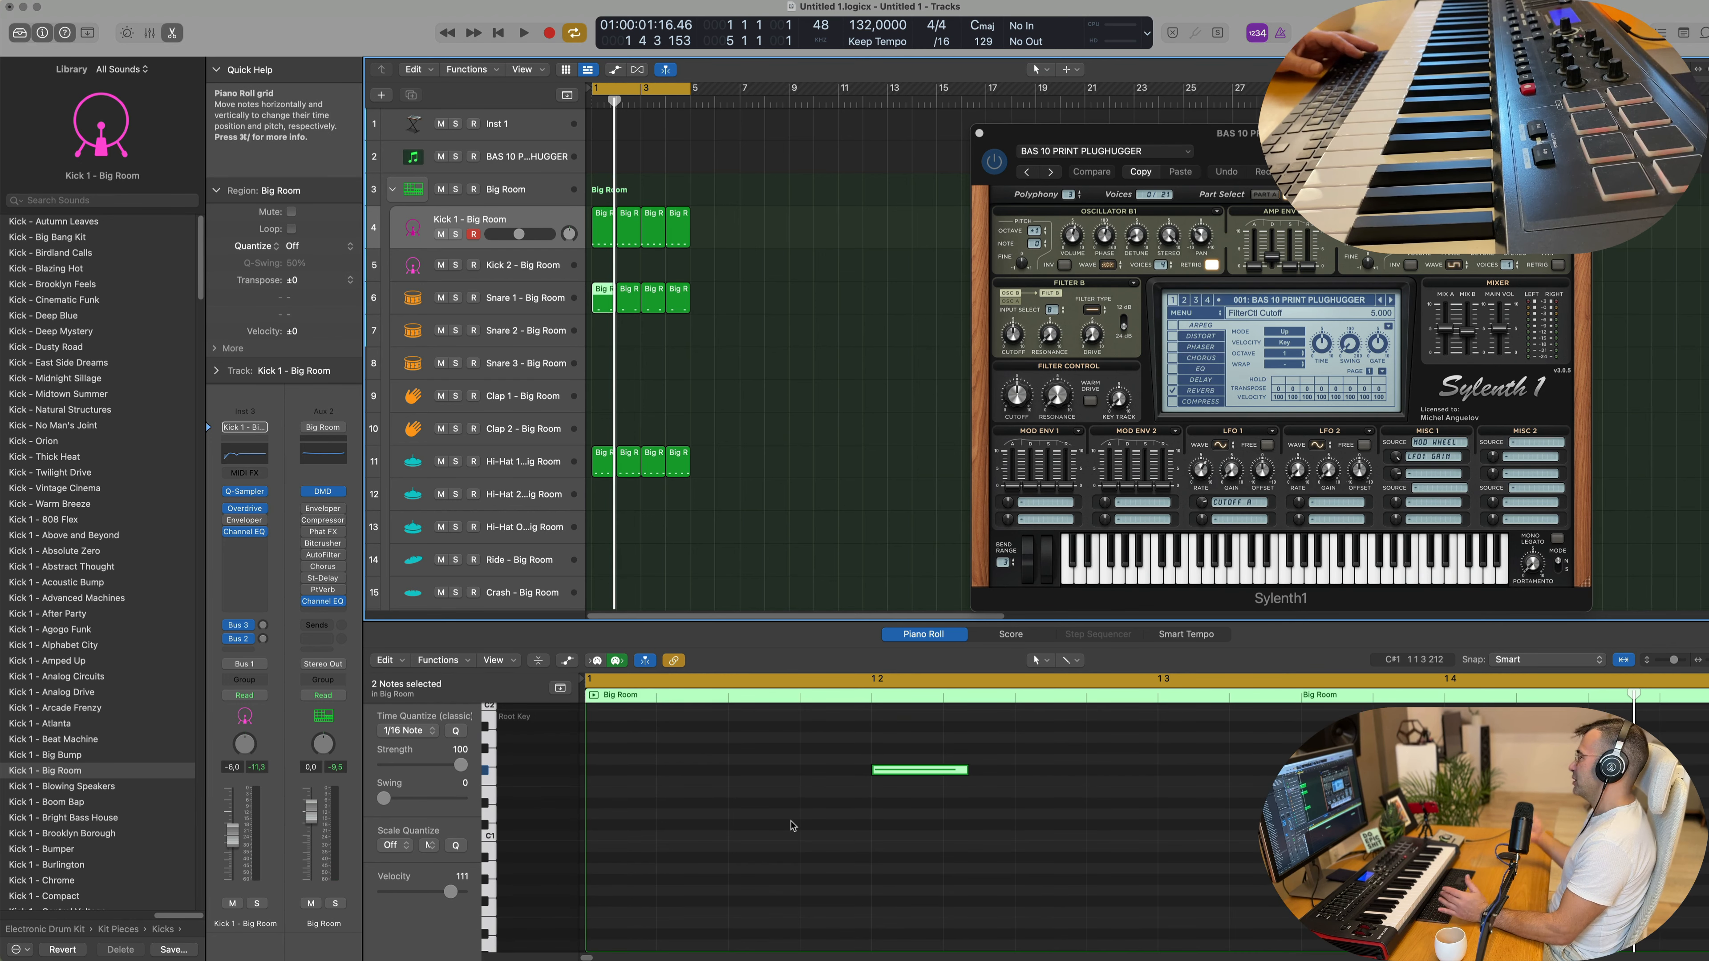
scroll(715, 401, "down", 3)
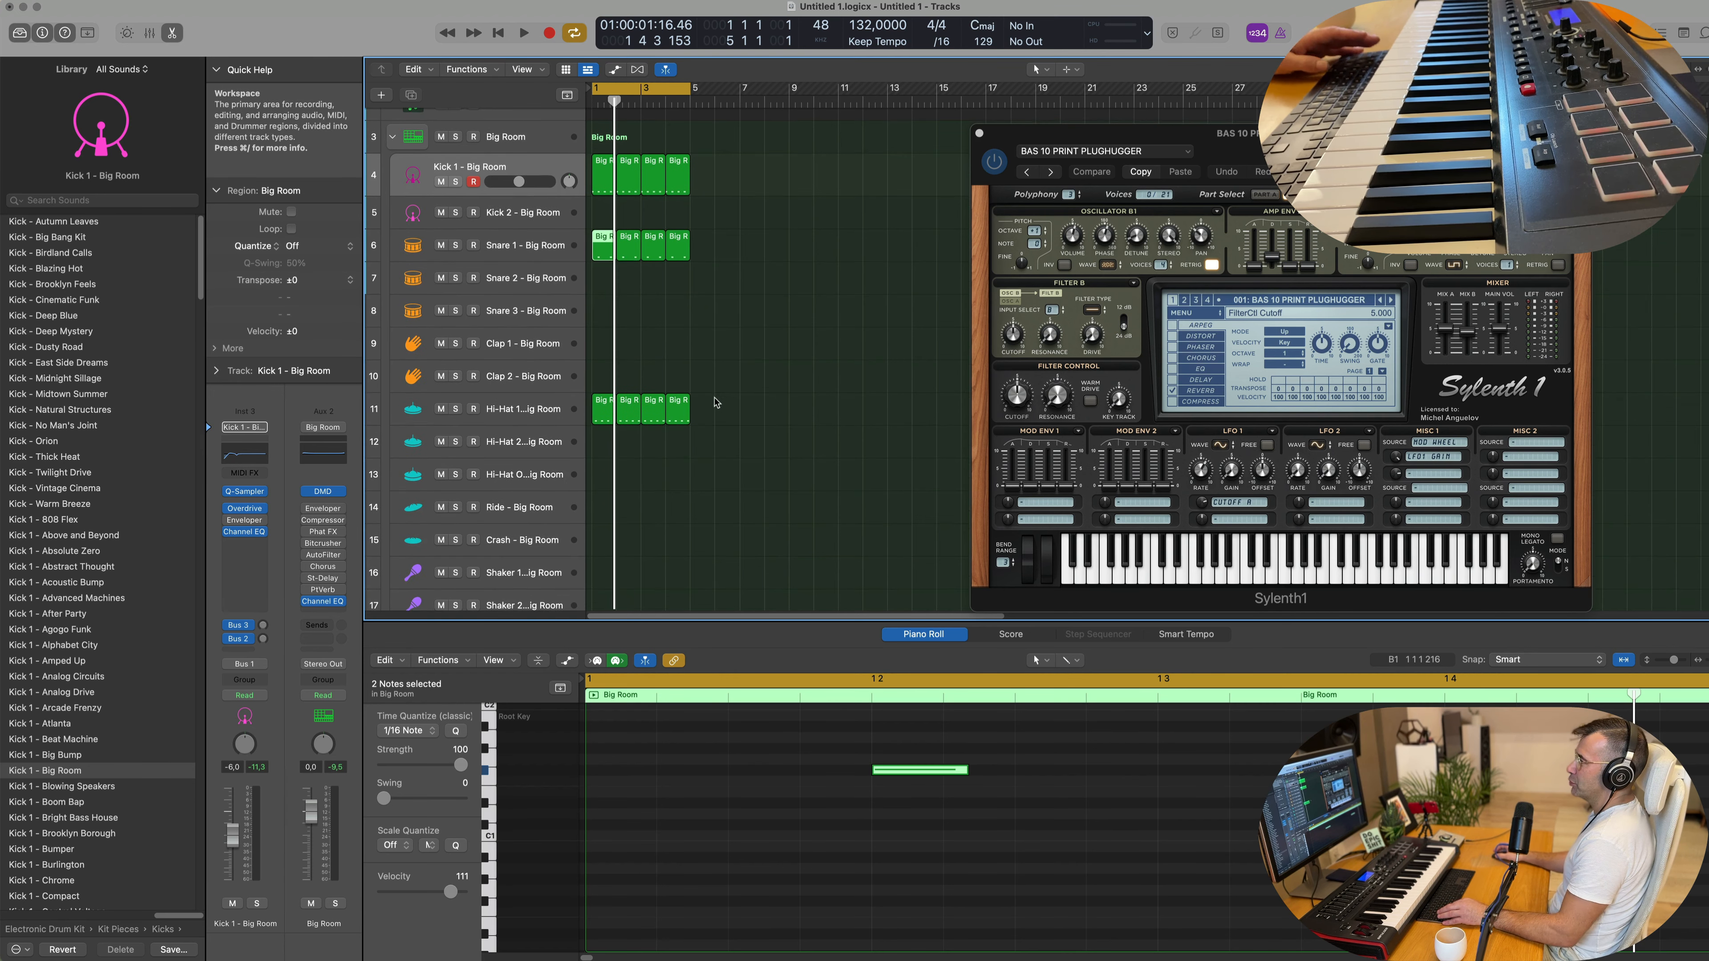
key("space")
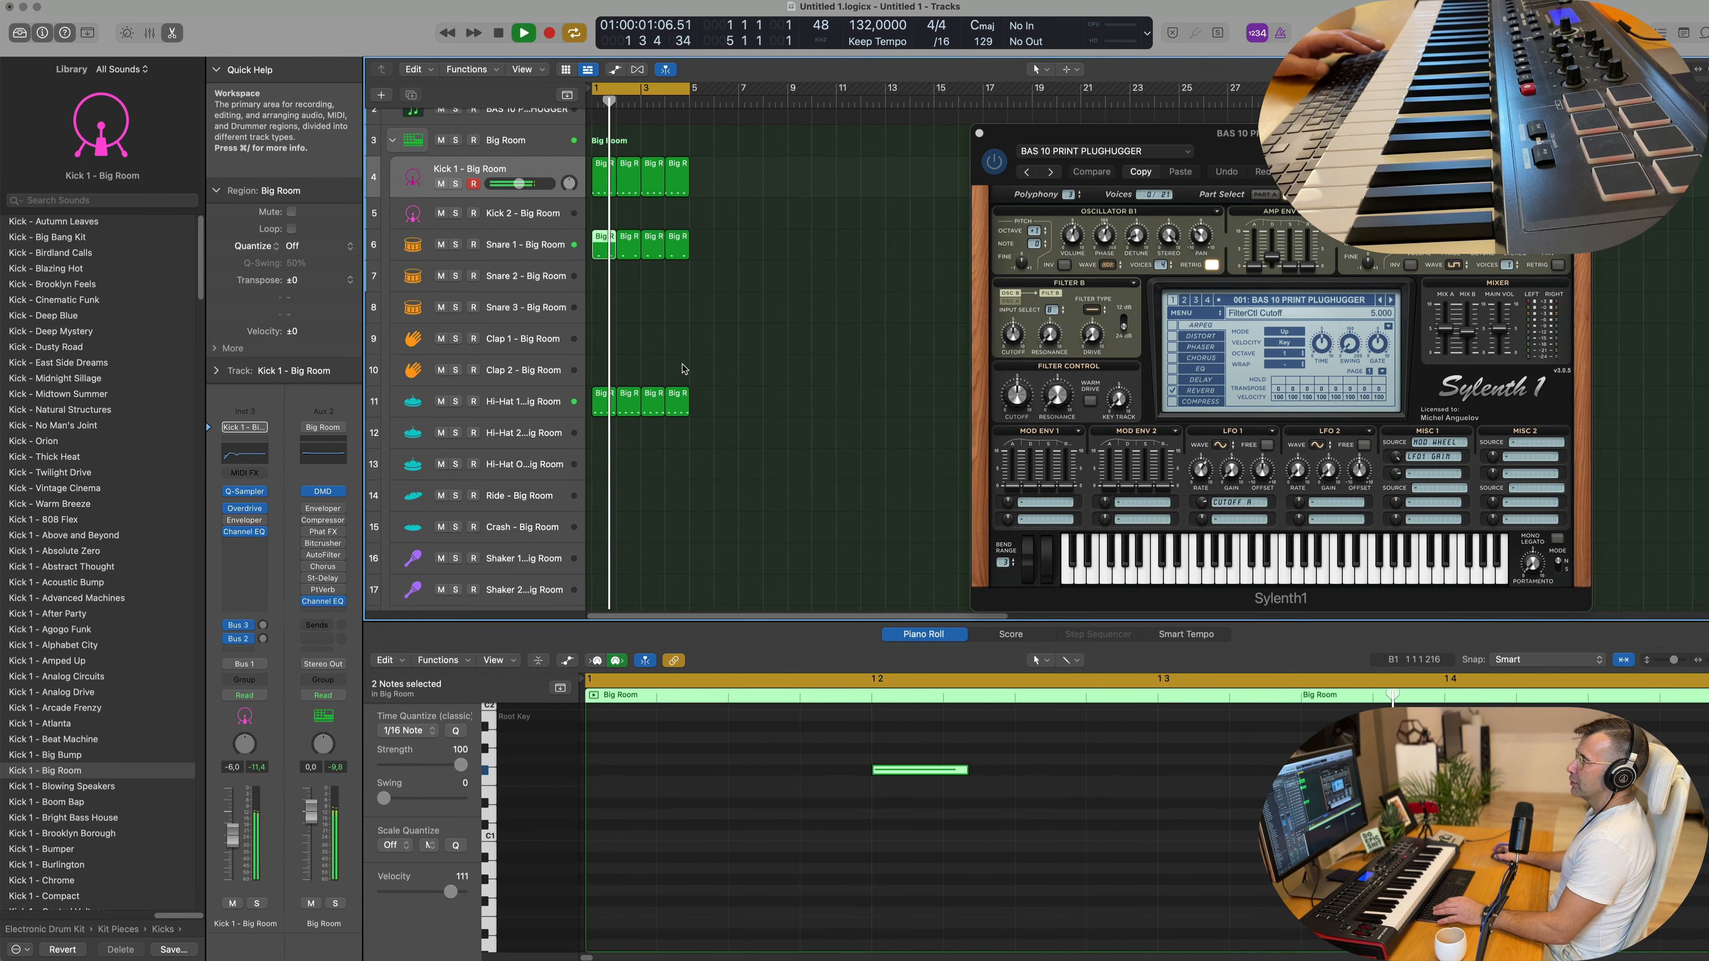
left_click(558, 259)
scroll(744, 350, "down", 3)
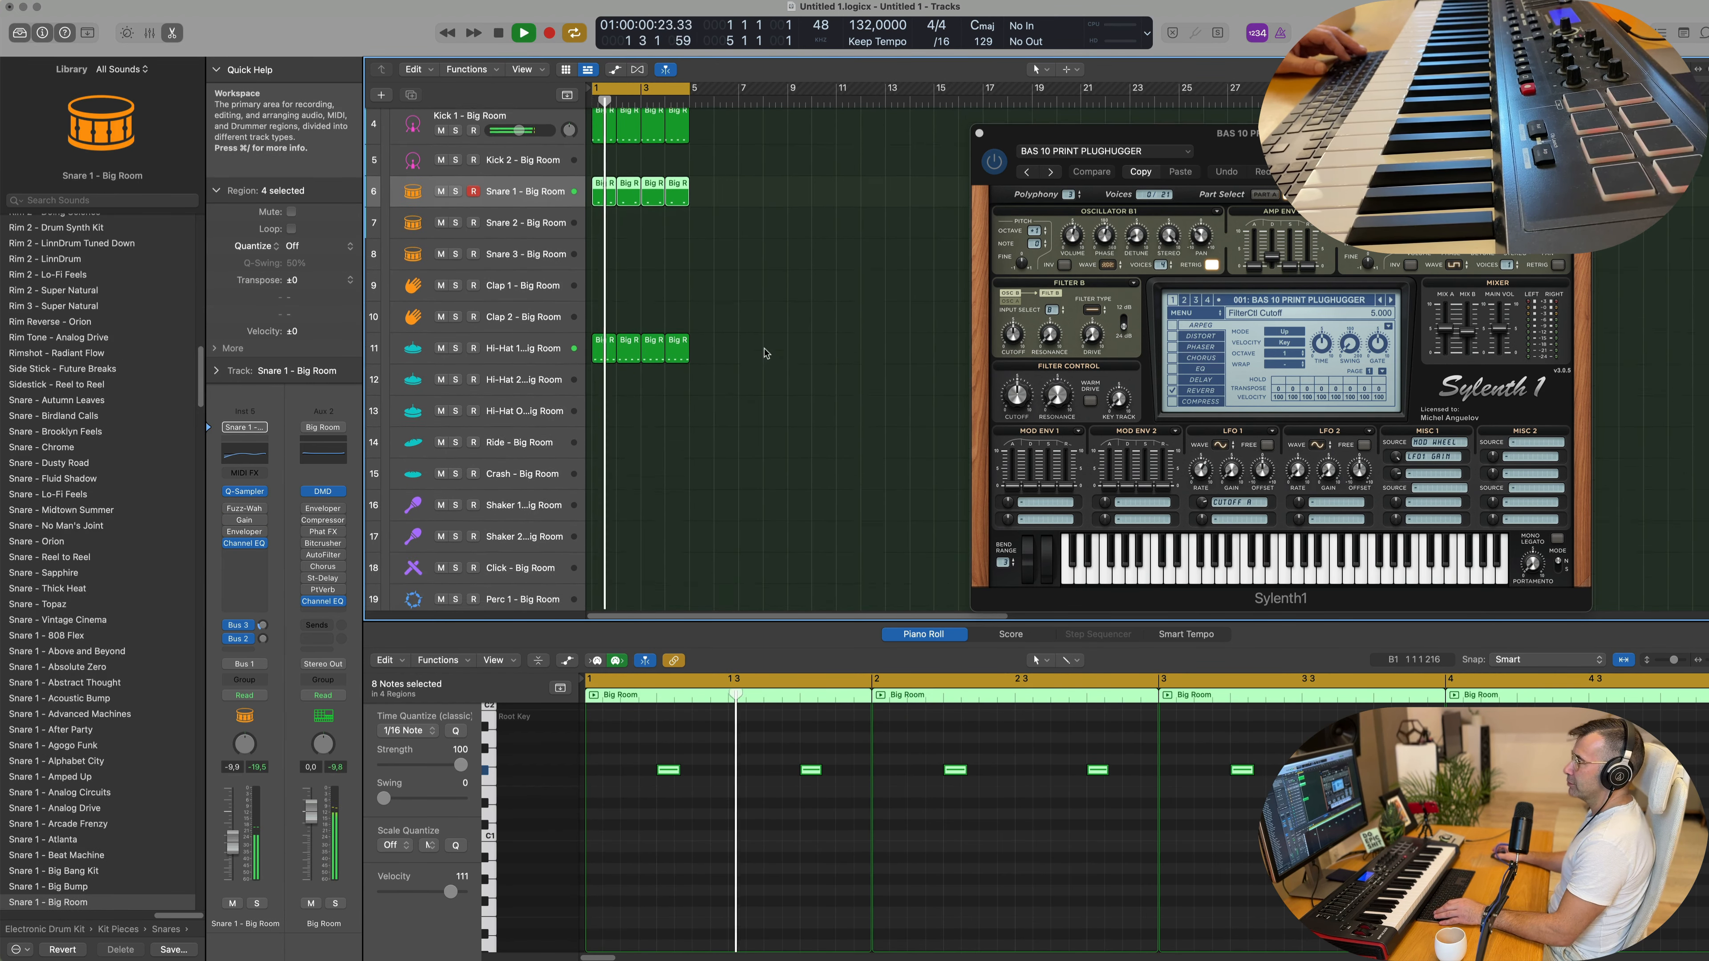
key("space")
Step: Copy the first Kick 1 region to the Ride track at bar 1
left_click(603, 306)
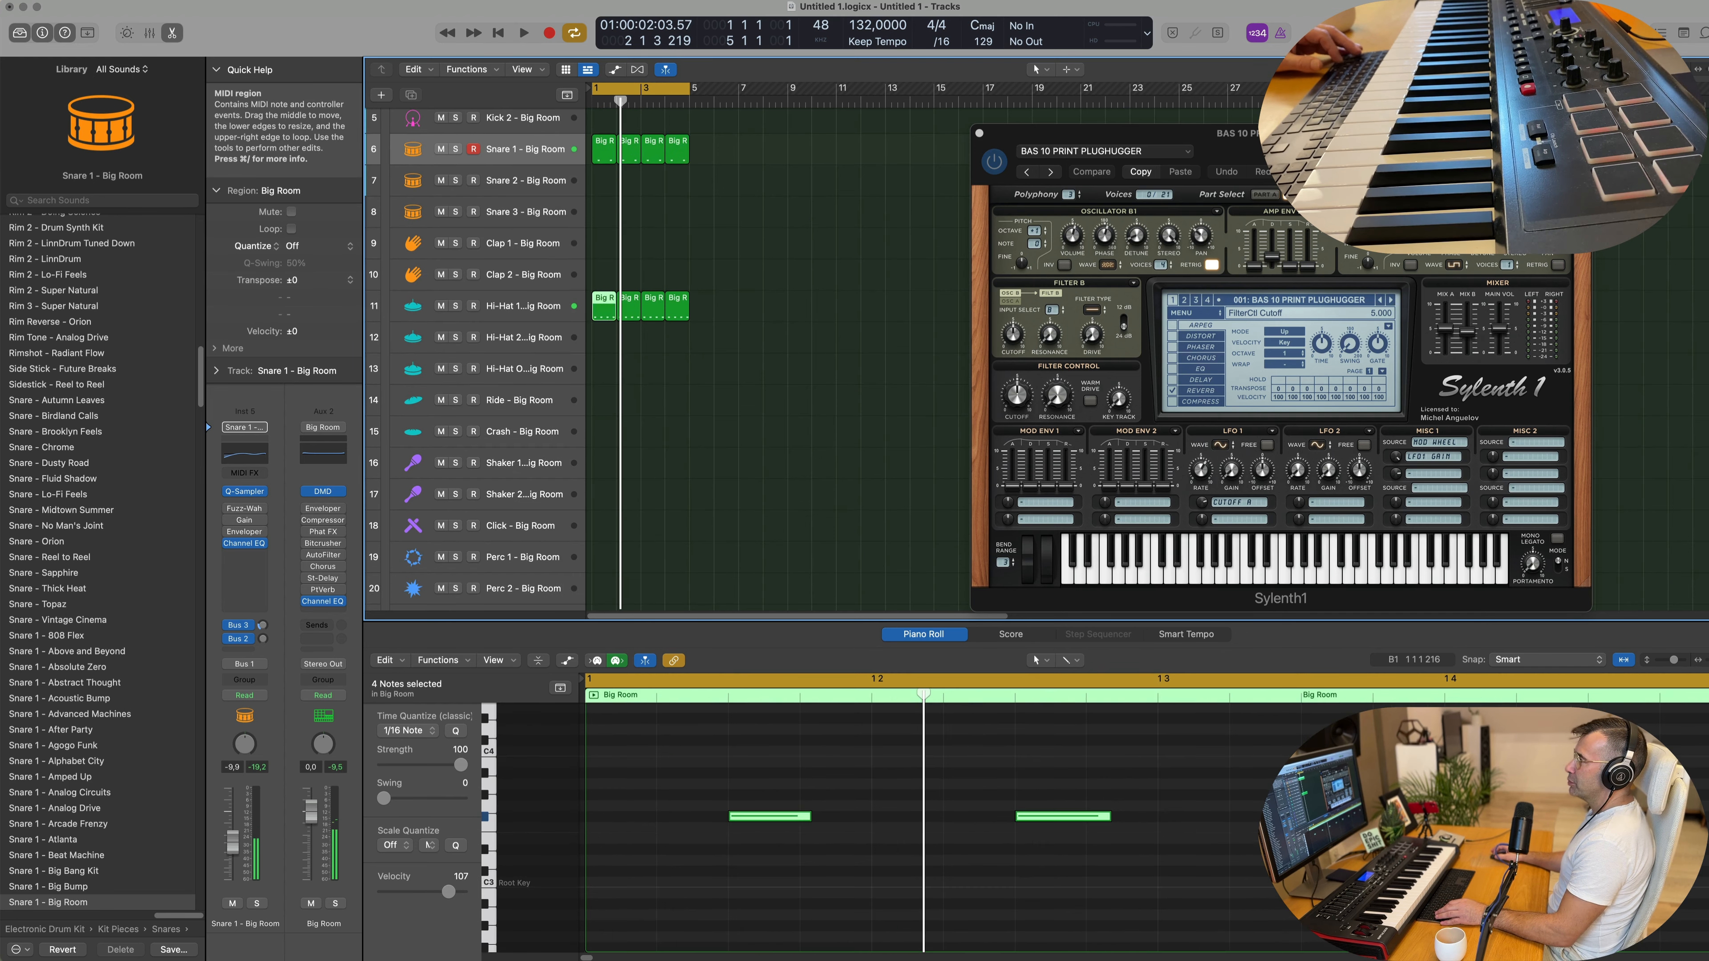
scroll(620, 294, "up", 3)
left_click(602, 159)
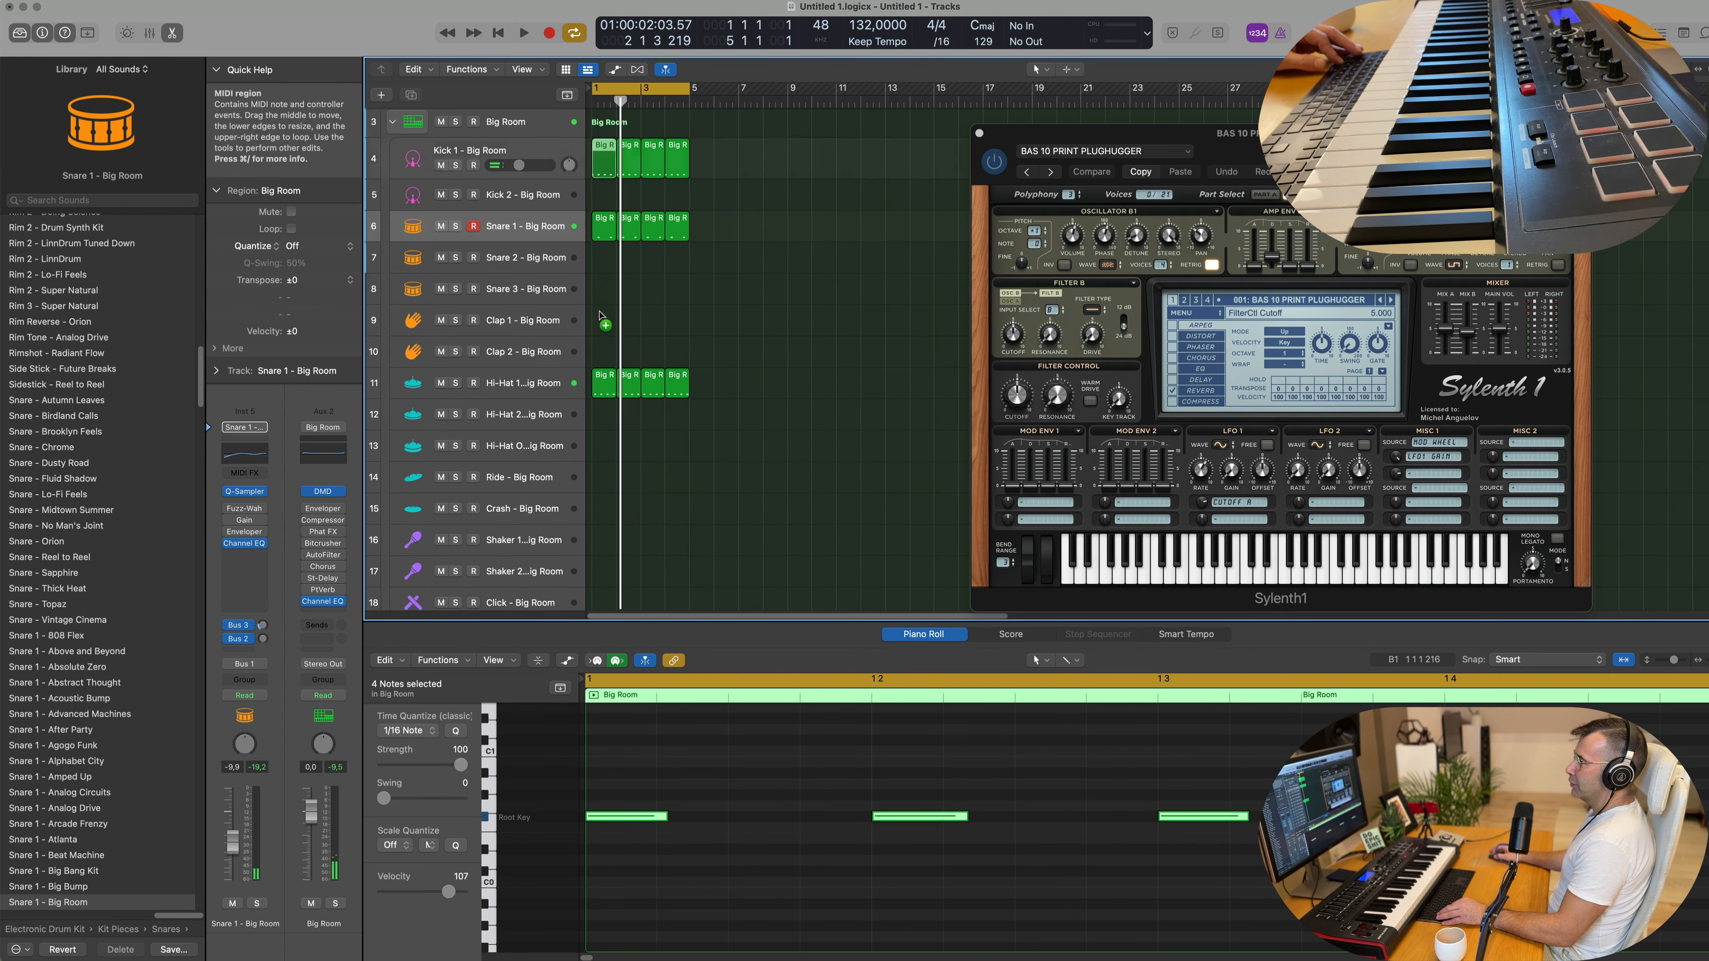
left_click_drag(601, 315, 592, 483)
left_click_drag(643, 556, 641, 553)
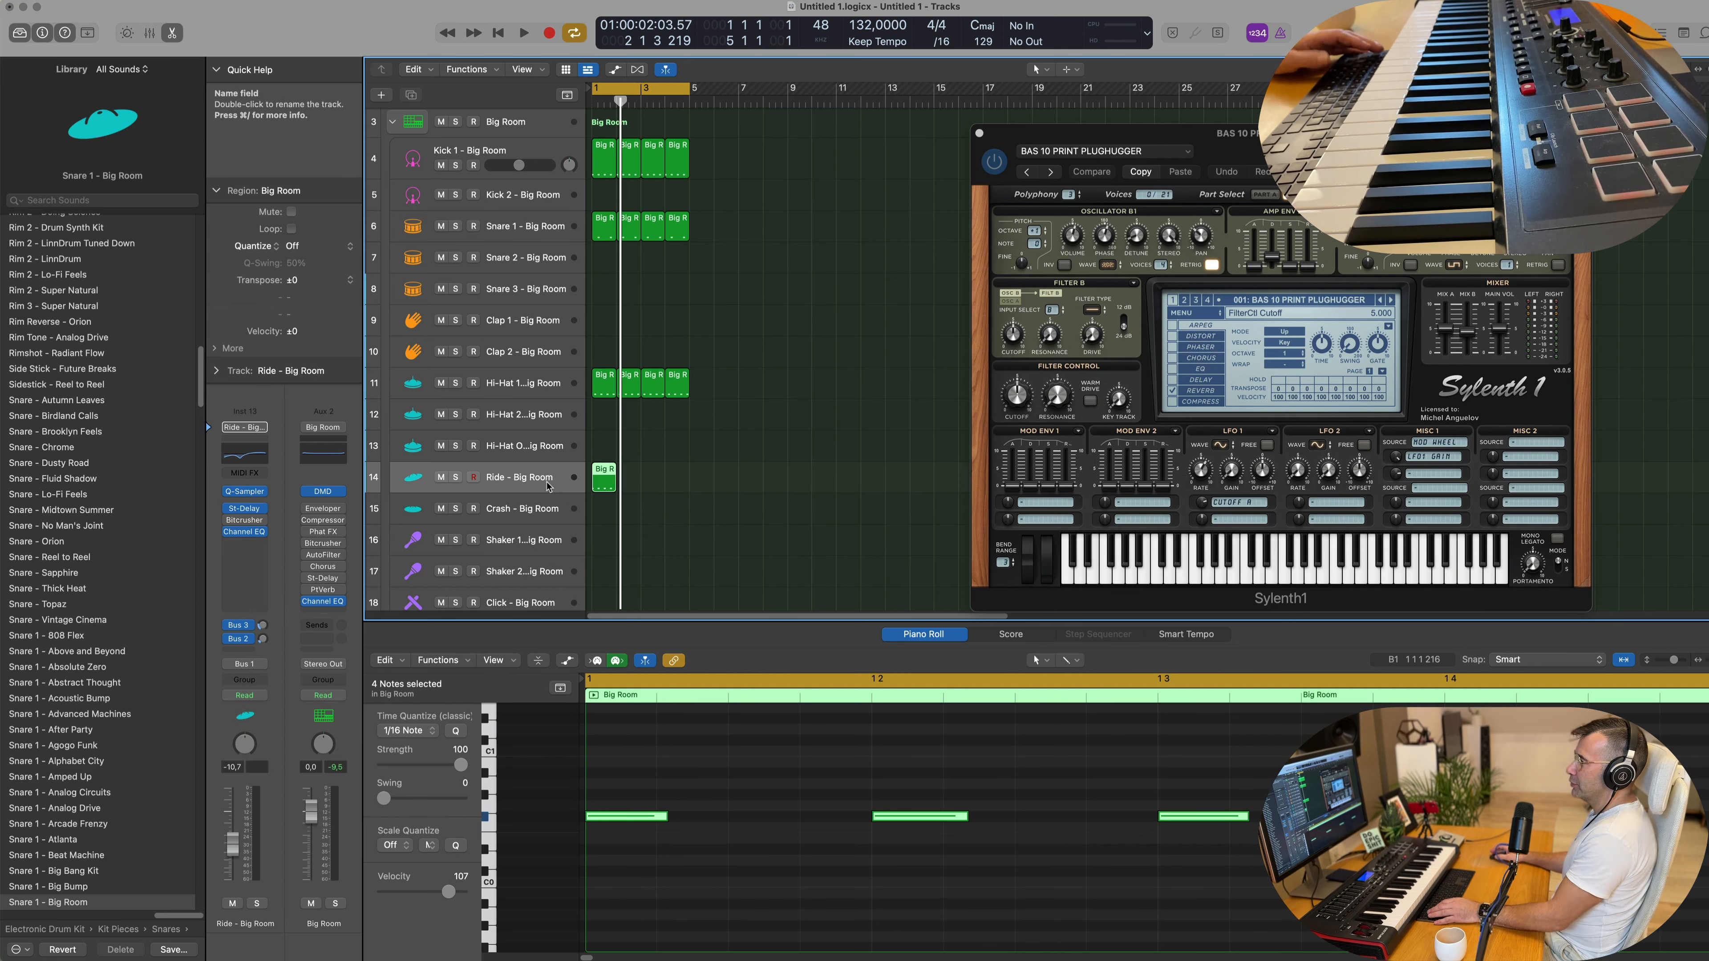
Step: Transpose all four notes in the Ride region up three octaves and audition them
key("space")
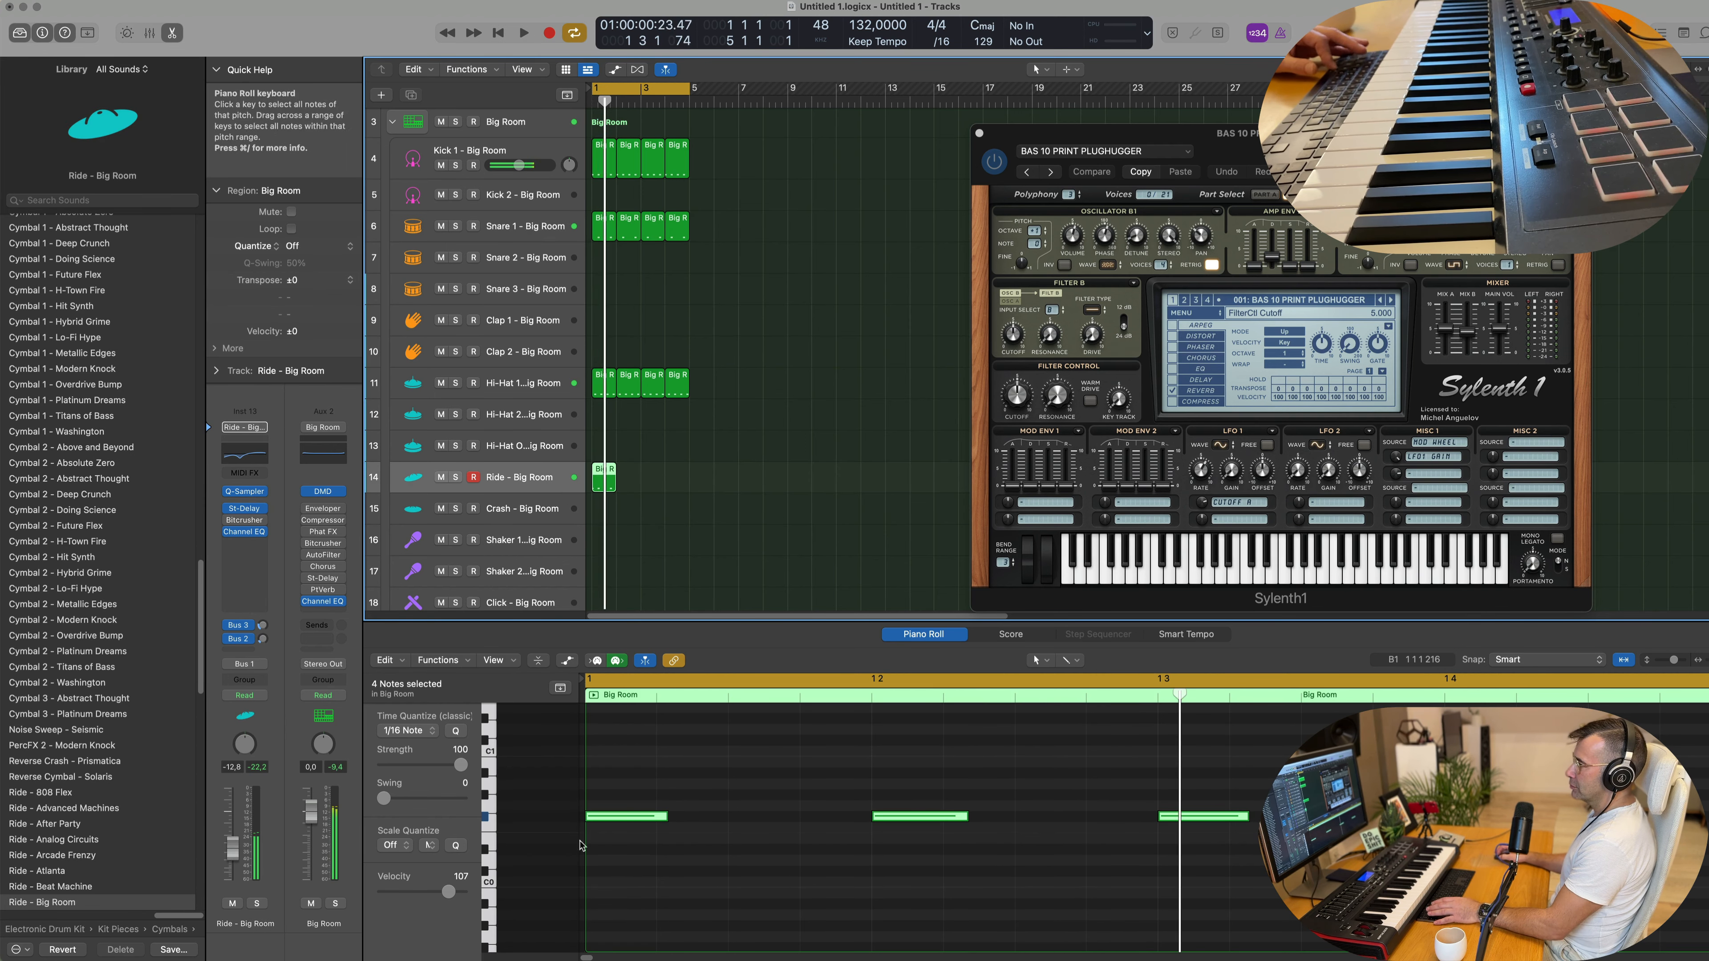
left_click(743, 890)
key("super+a")
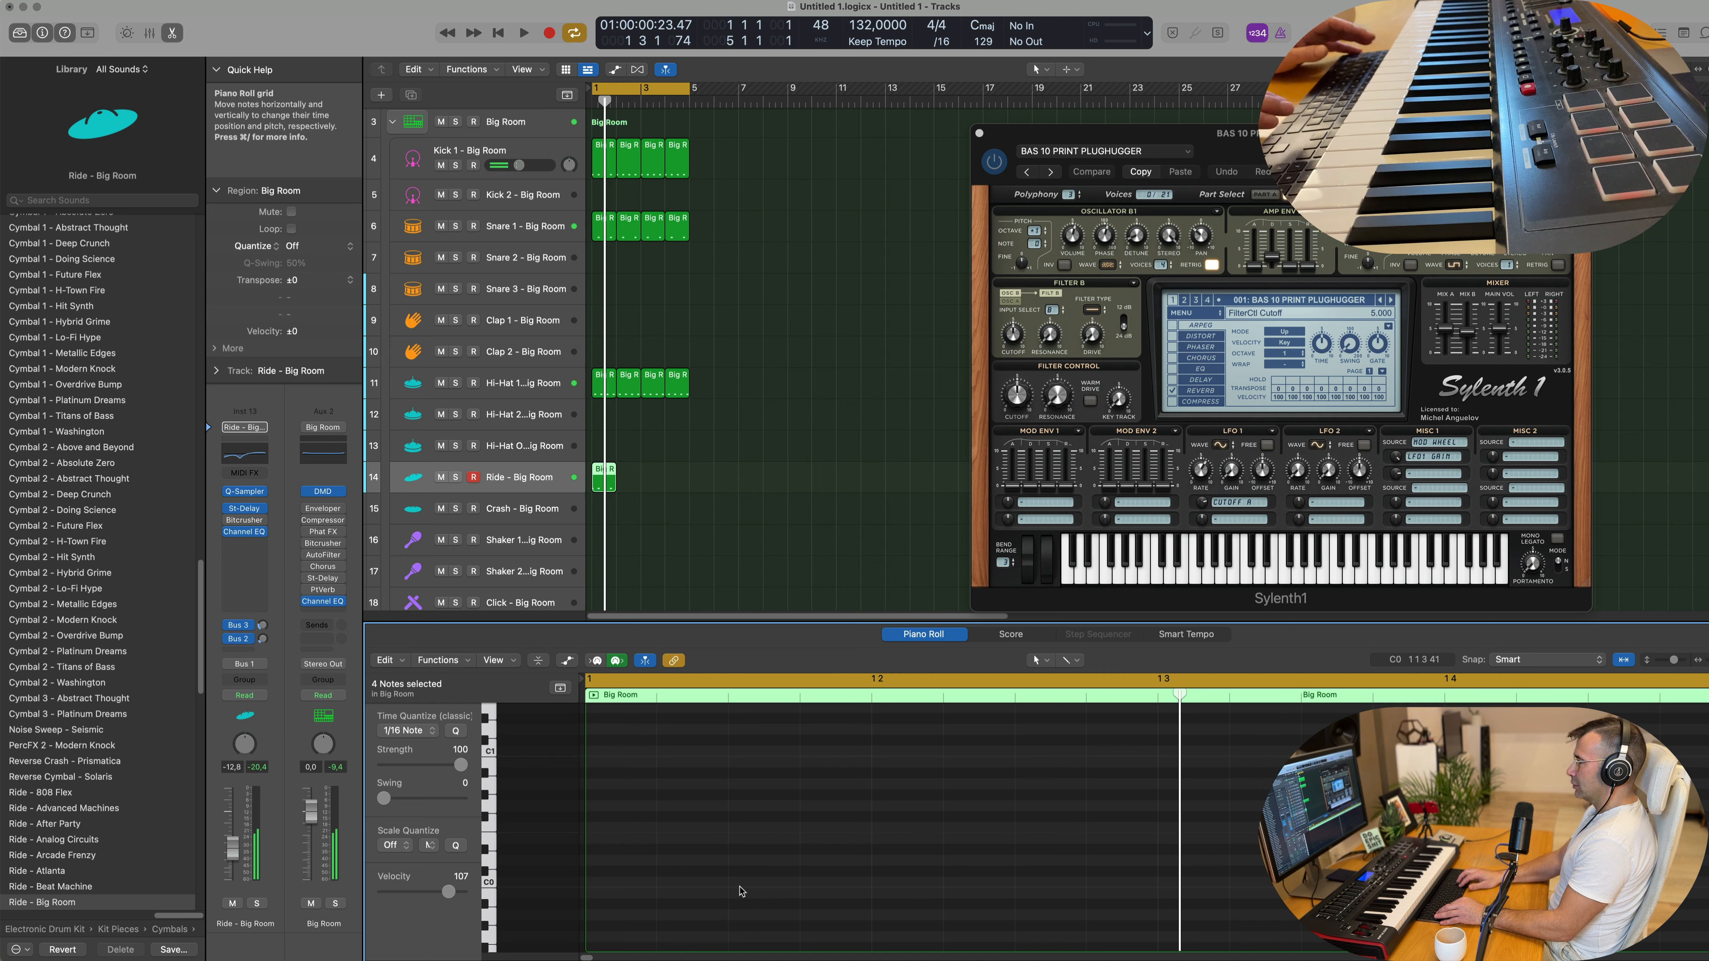
key("space")
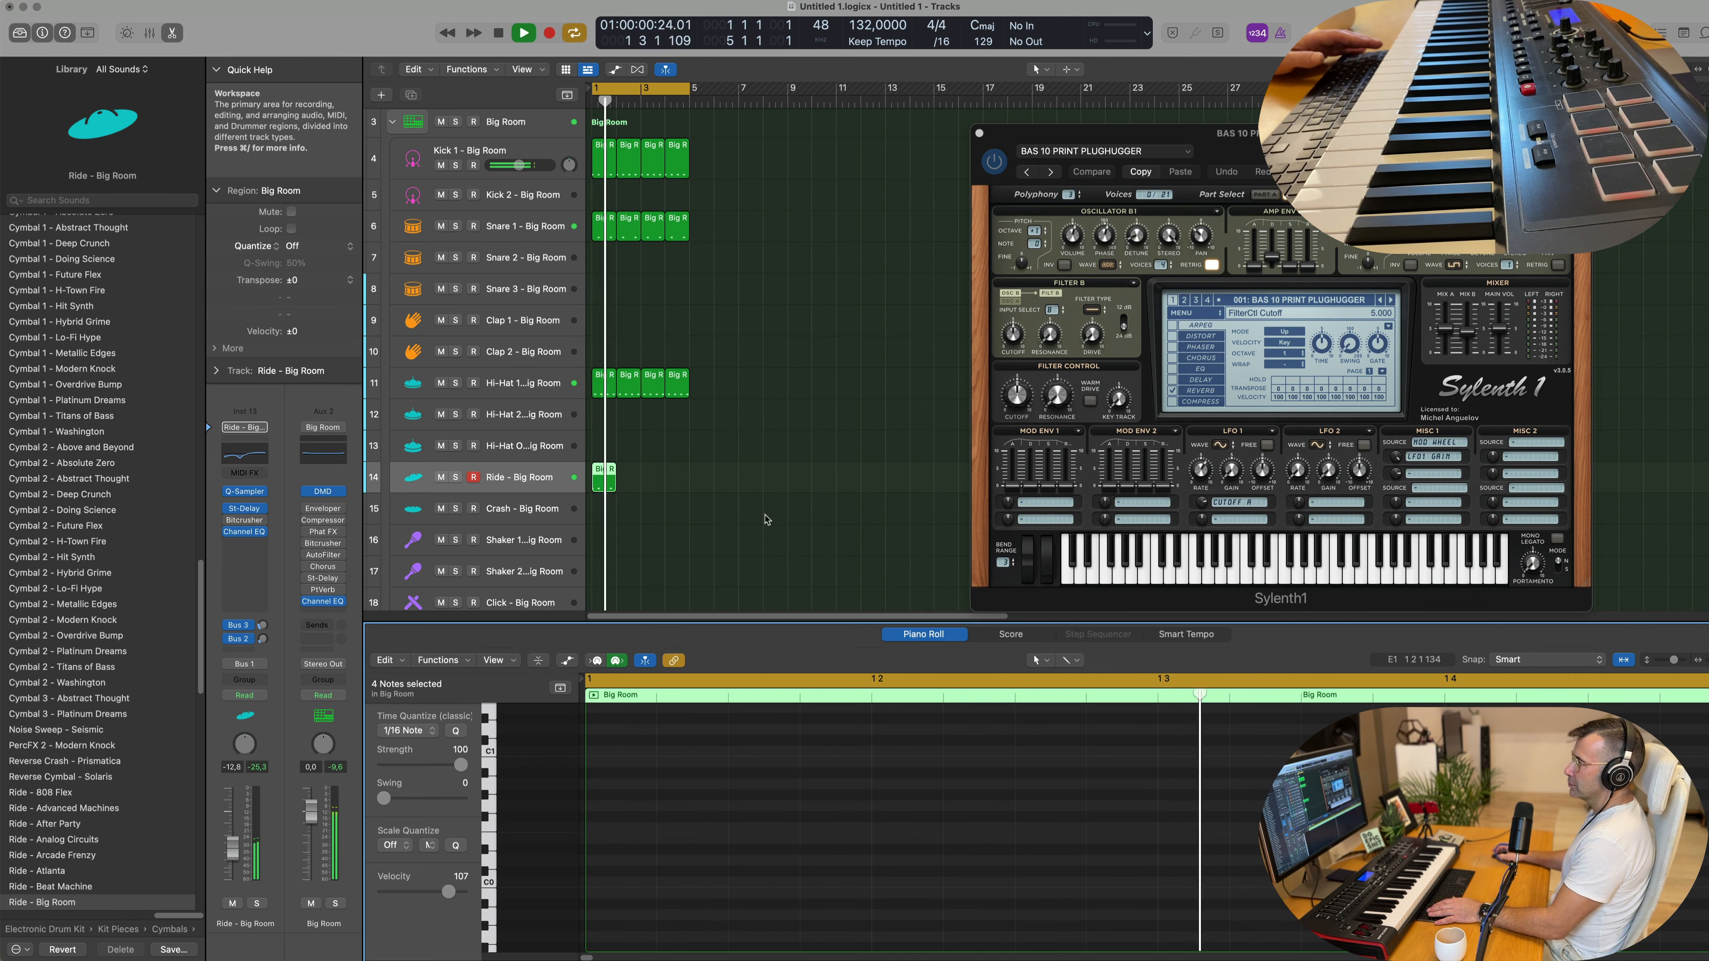
key("space")
Step: Repeat the Ride region three times to fill bars 1 to 4
left_click_drag(656, 481, 577, 482)
key("super+r")
key("super+r")
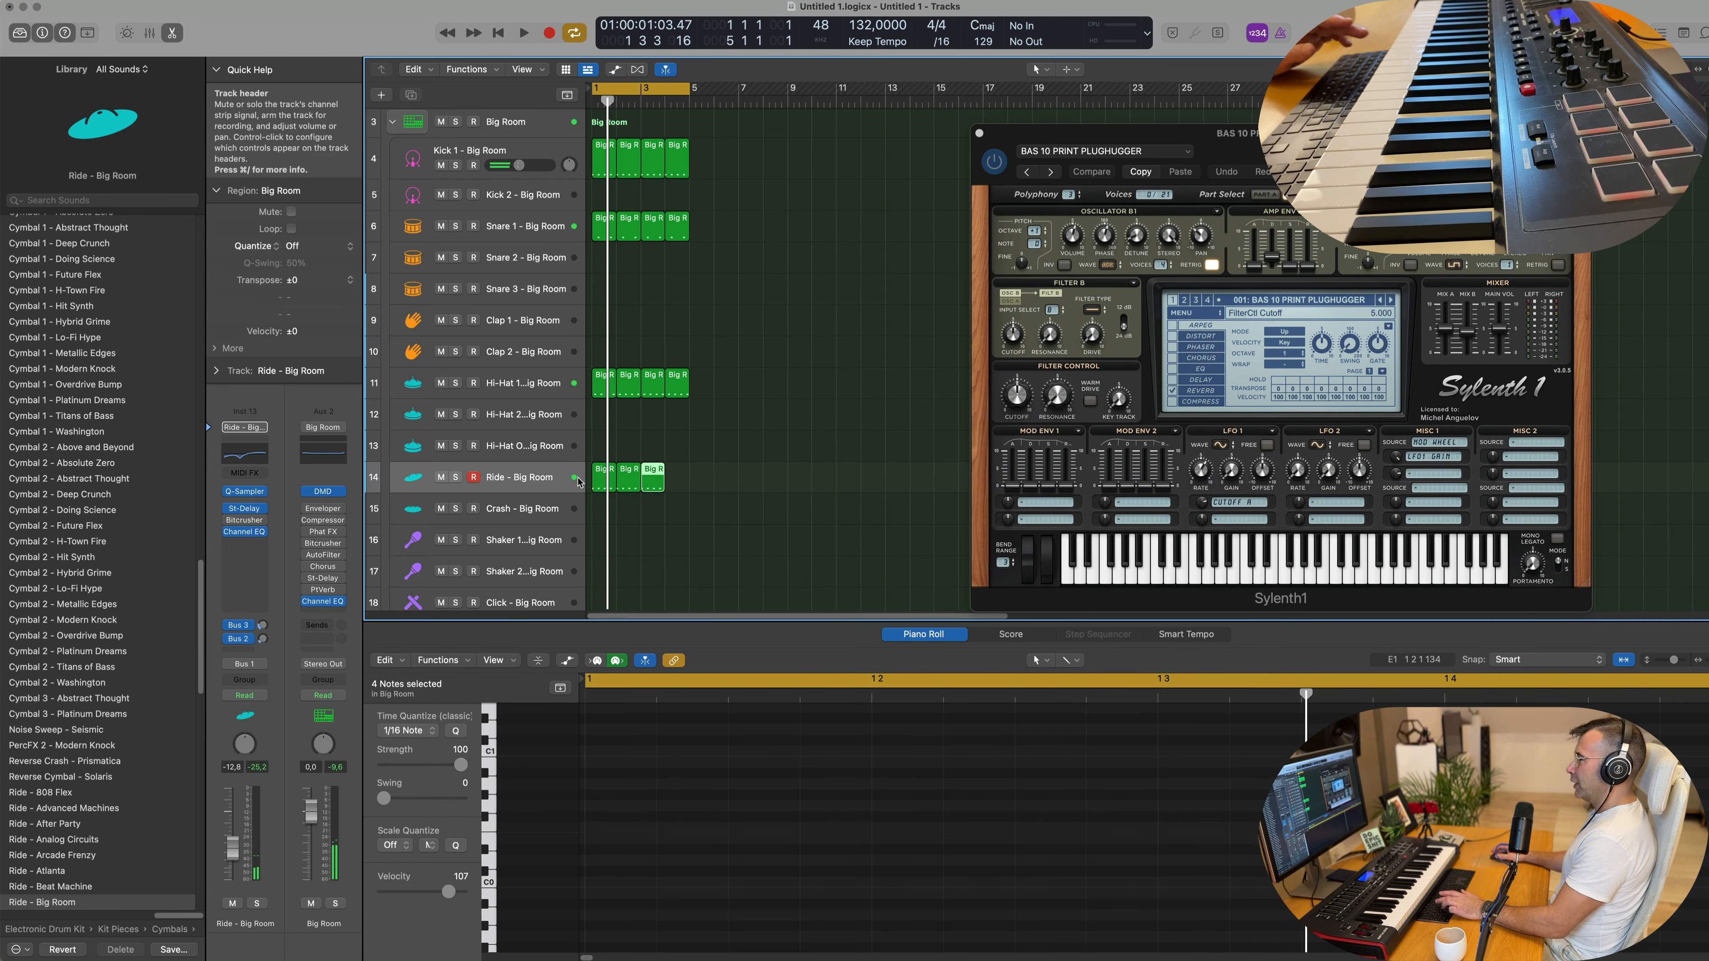
key("super+r")
Step: Lower the Ride track's volume to -20.0 dB while the loop plays
left_click(554, 479)
key("space")
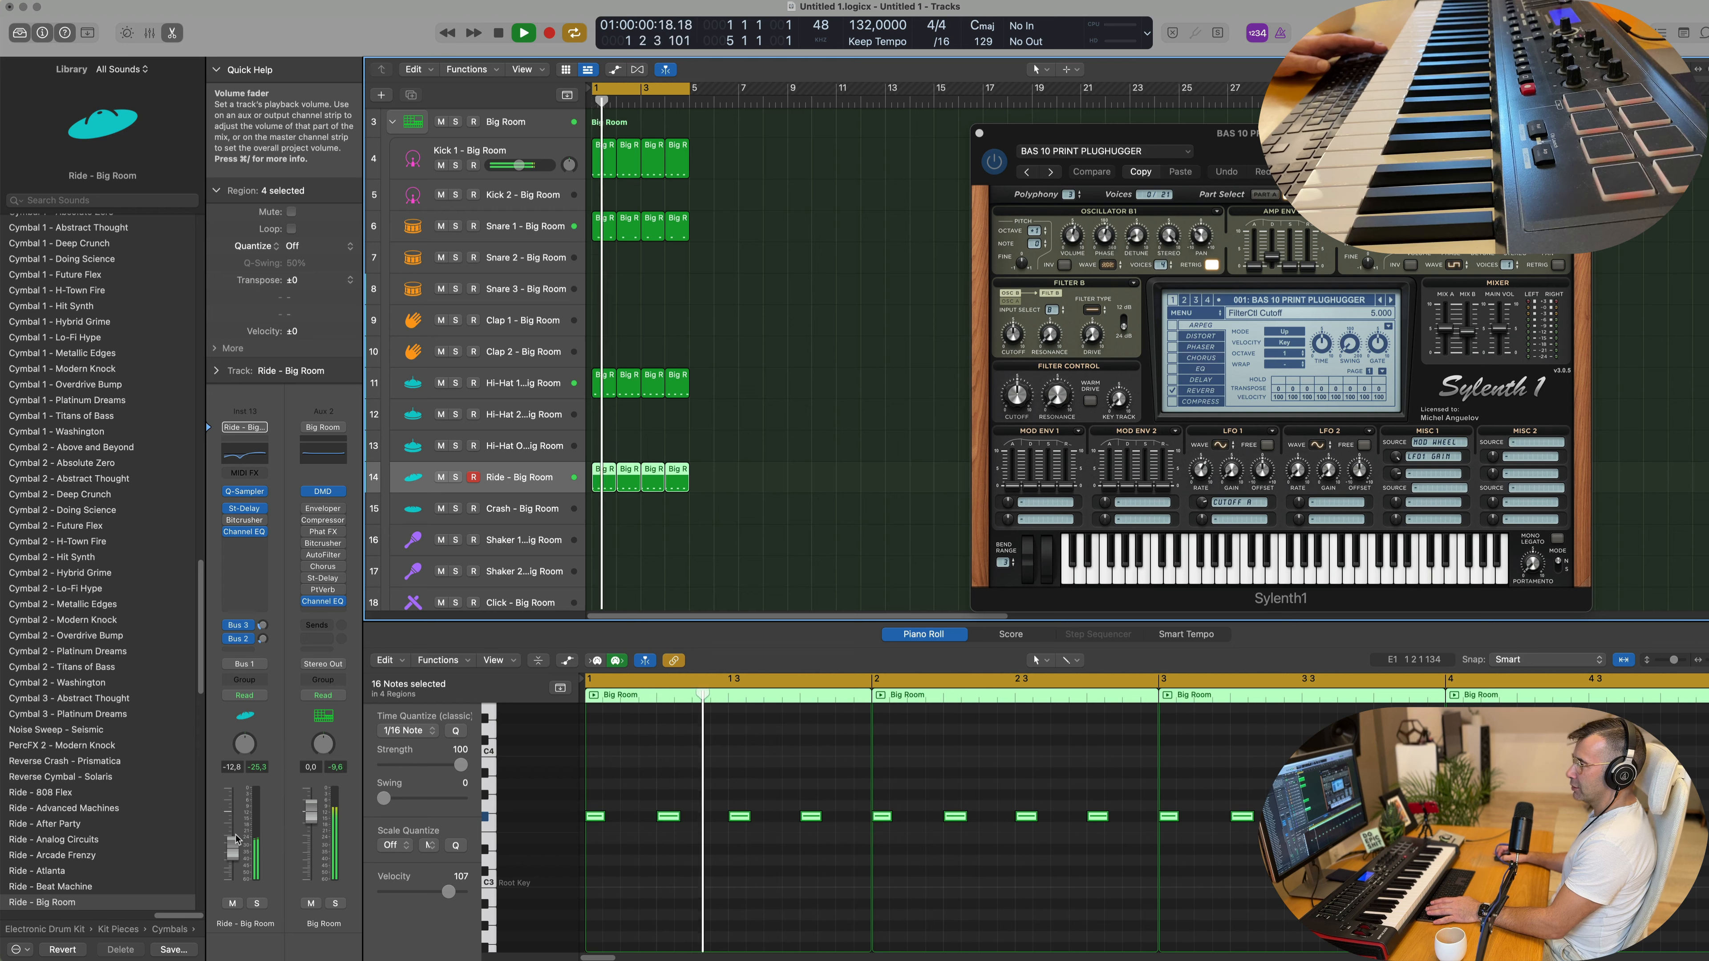
left_click_drag(232, 848, 233, 856)
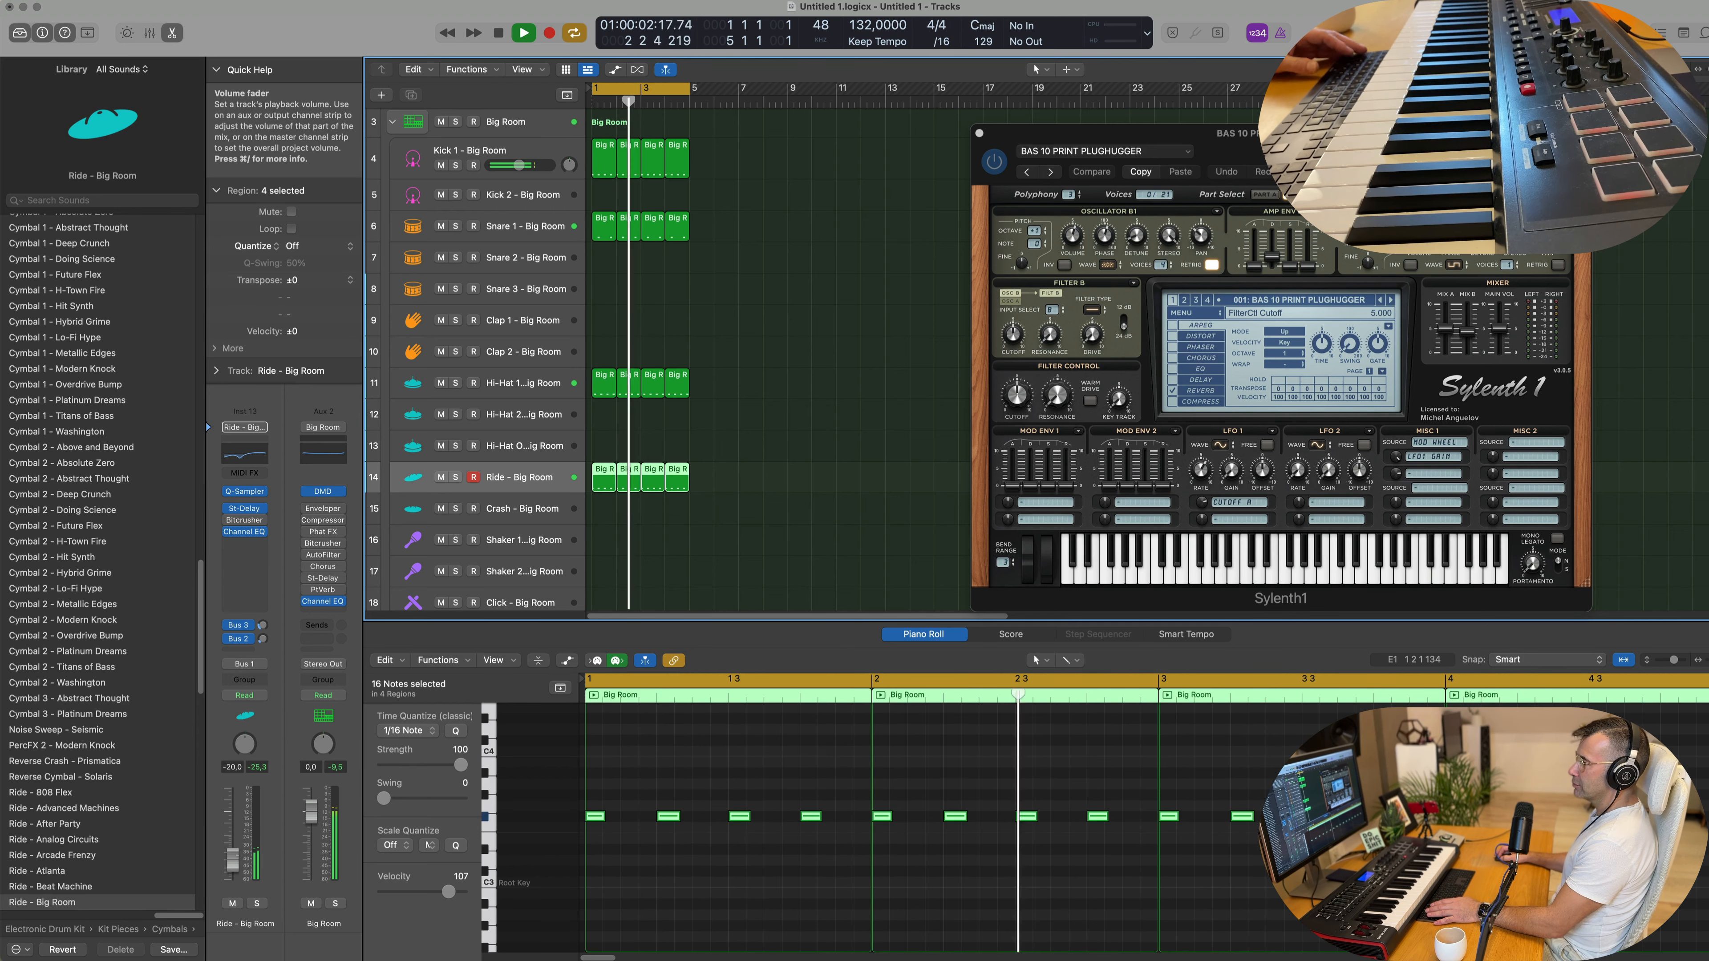
scroll(809, 492, "down", 1)
scroll(810, 491, "down", 3)
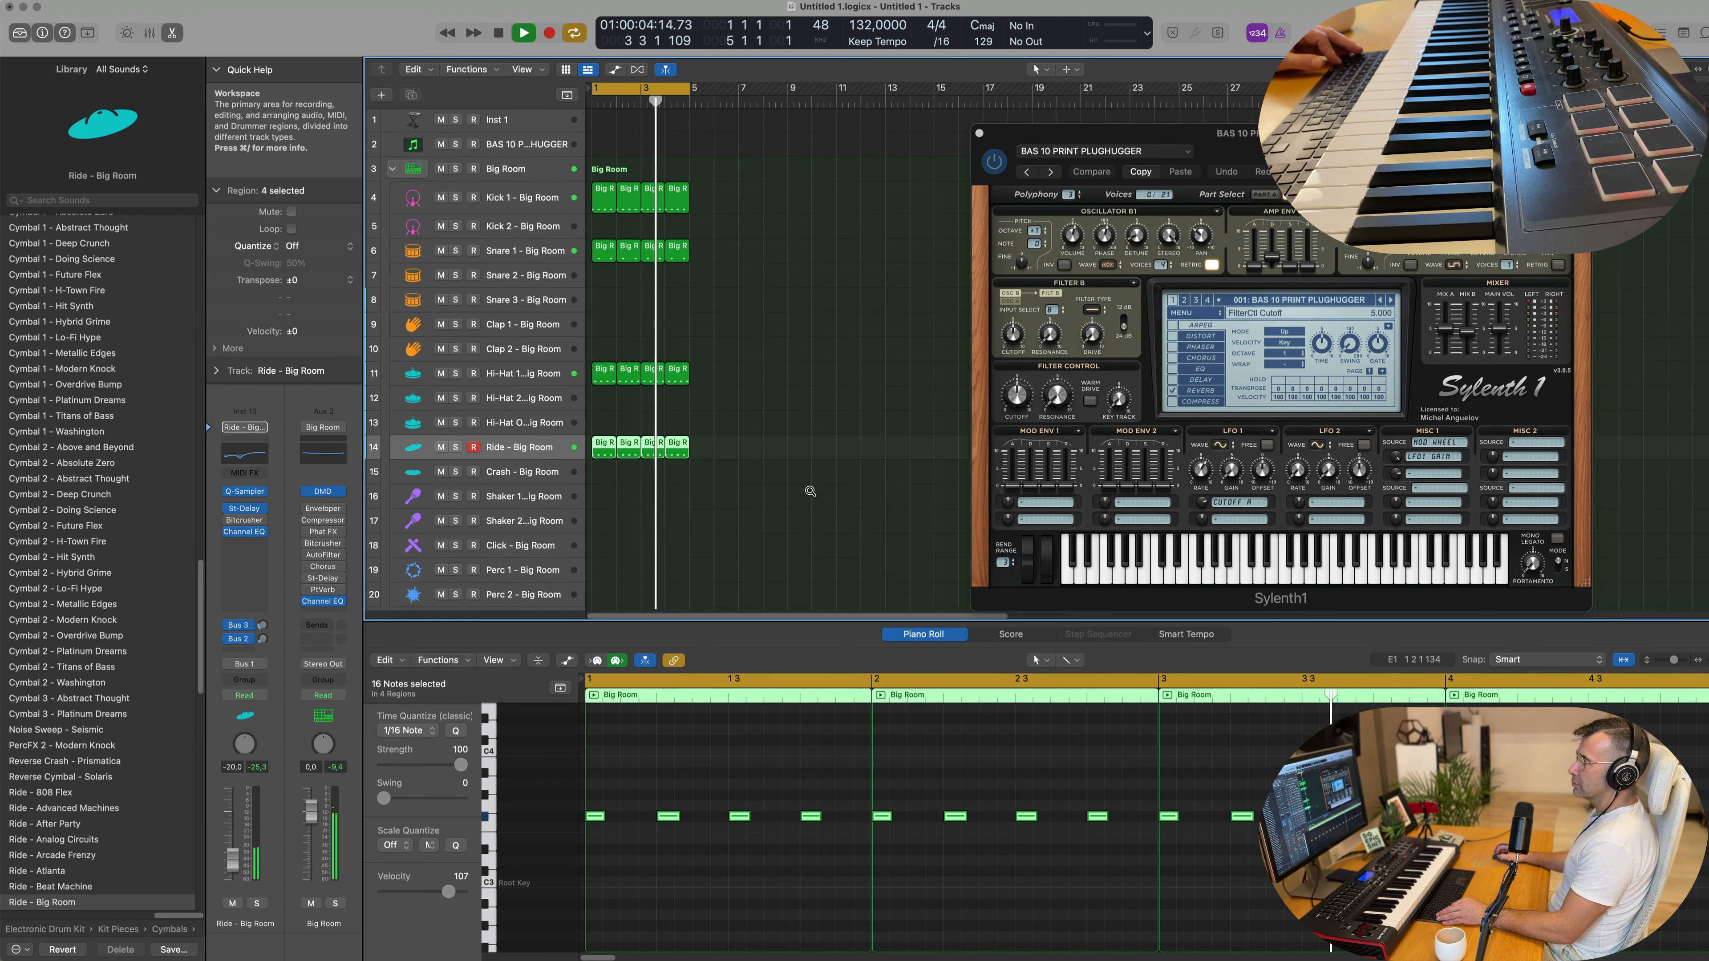
key("space")
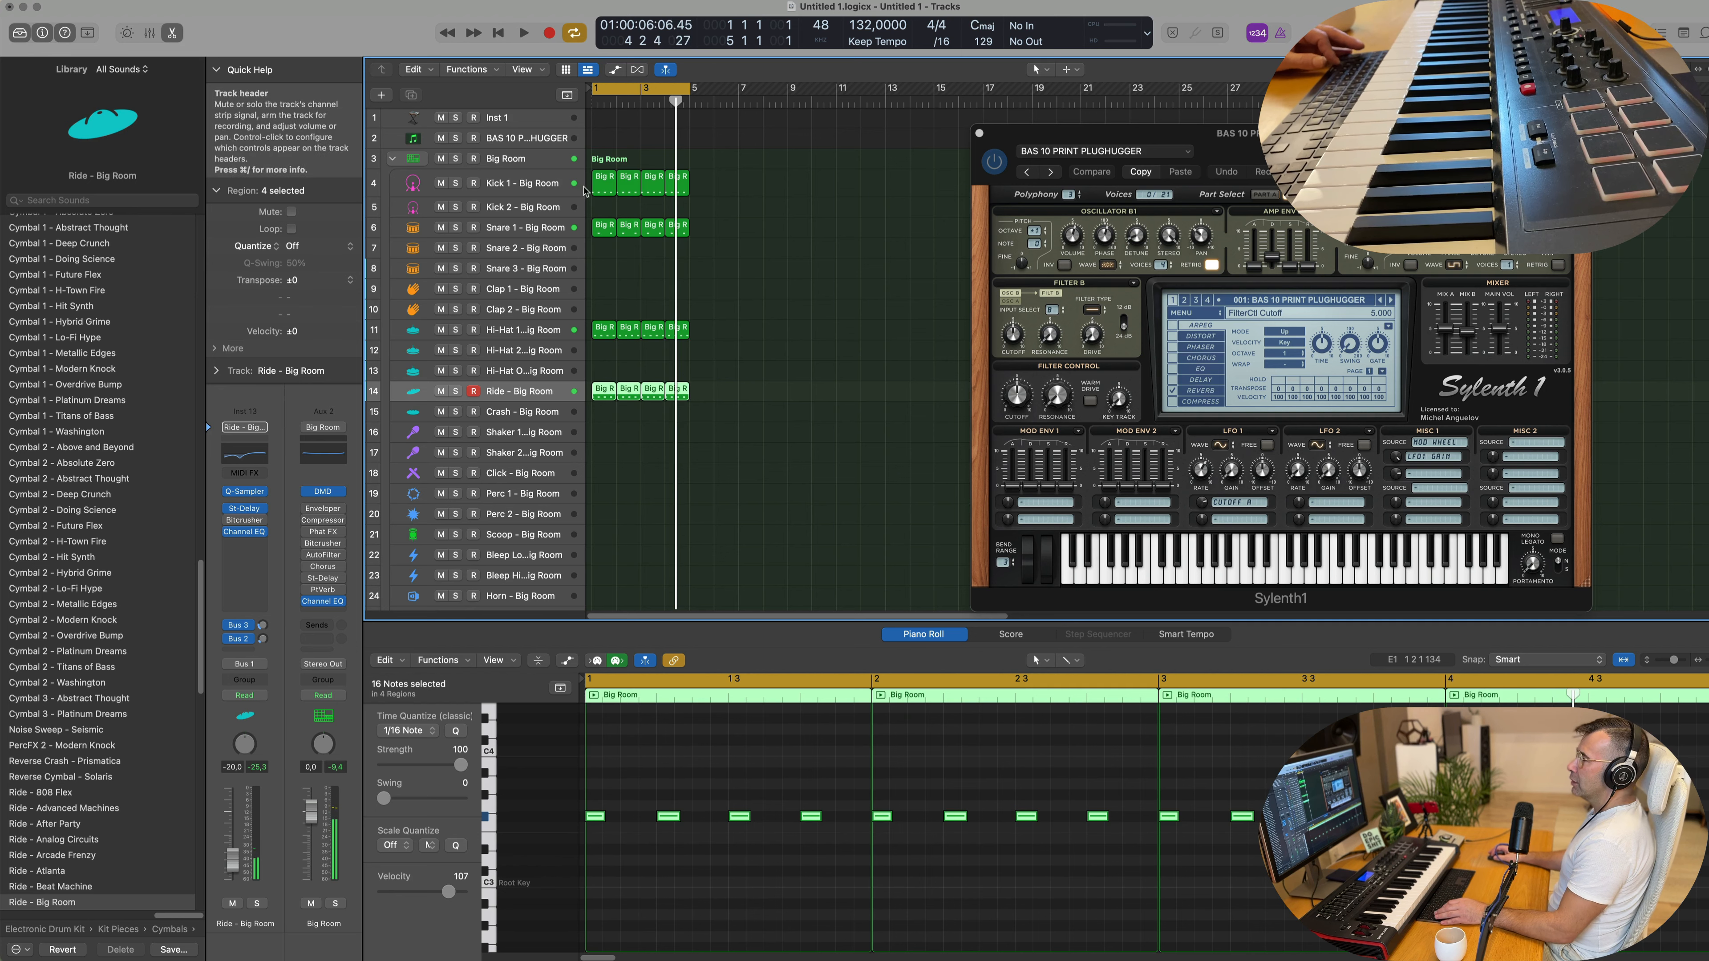
Step: Copy the first Kick 1 region to the Clap 1 track at bar 1 and delete all its notes except the first
left_click(604, 182)
left_click_drag(599, 230, 600, 283)
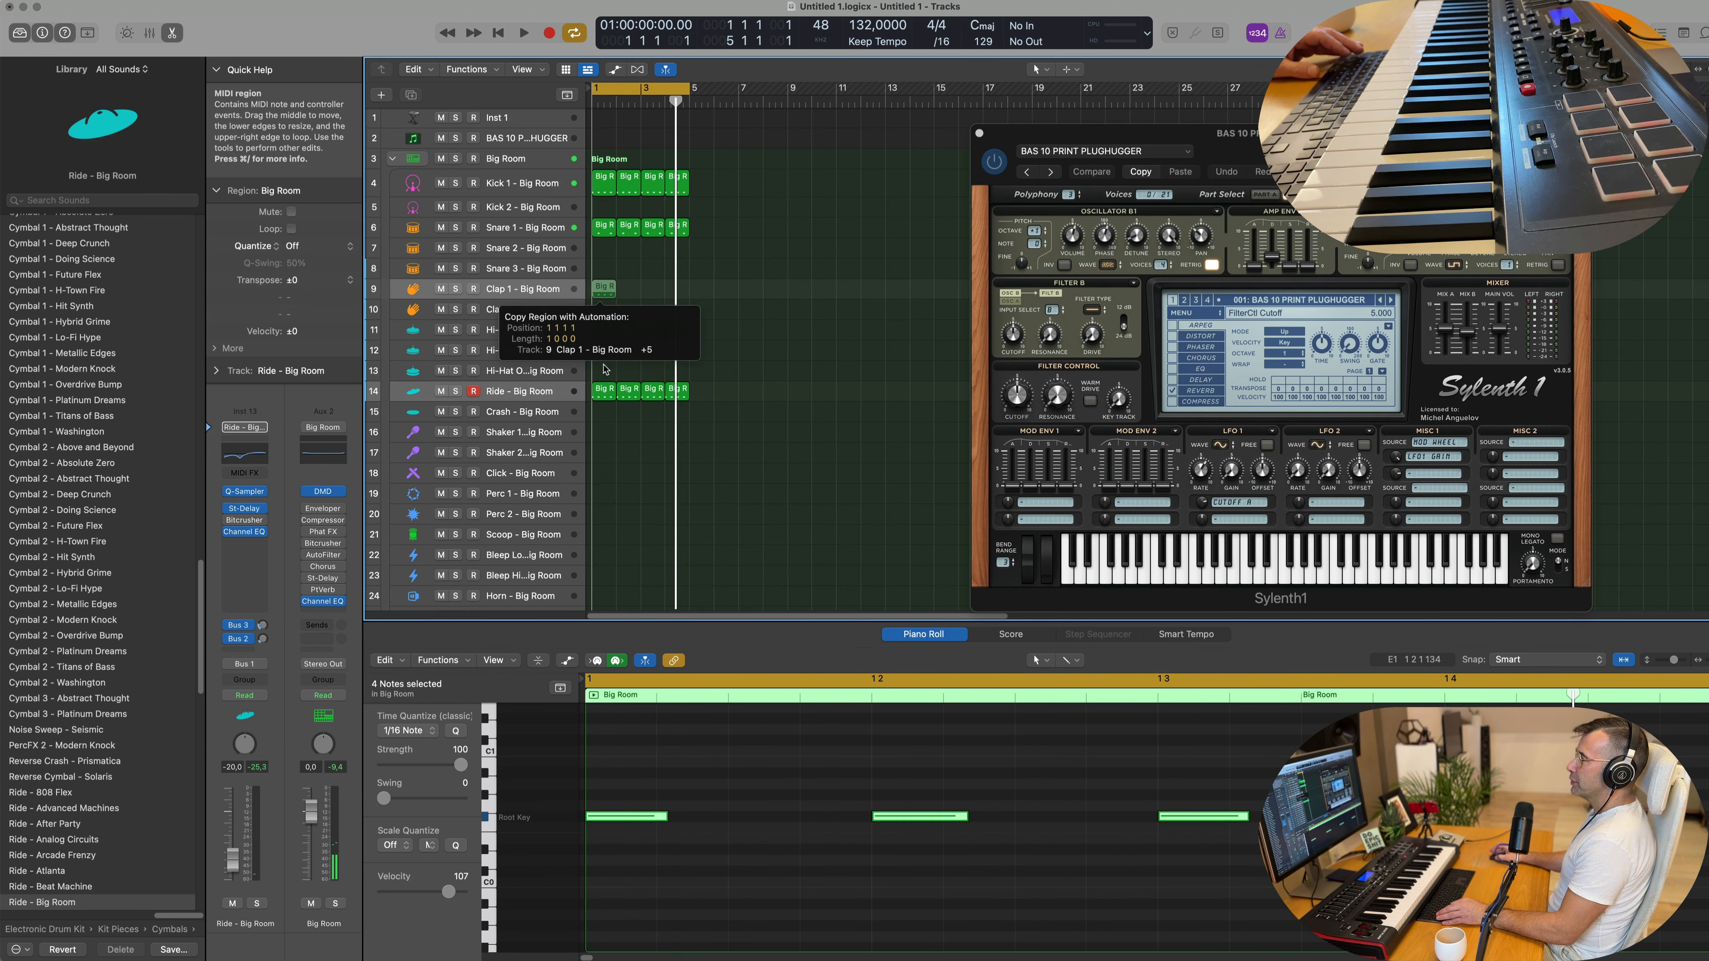
left_click_drag(889, 772, 1480, 851)
key("Delete")
Step: Transpose the remaining Clap 1 note up two octaves and audition it
left_click_drag(1045, 805, 644, 859)
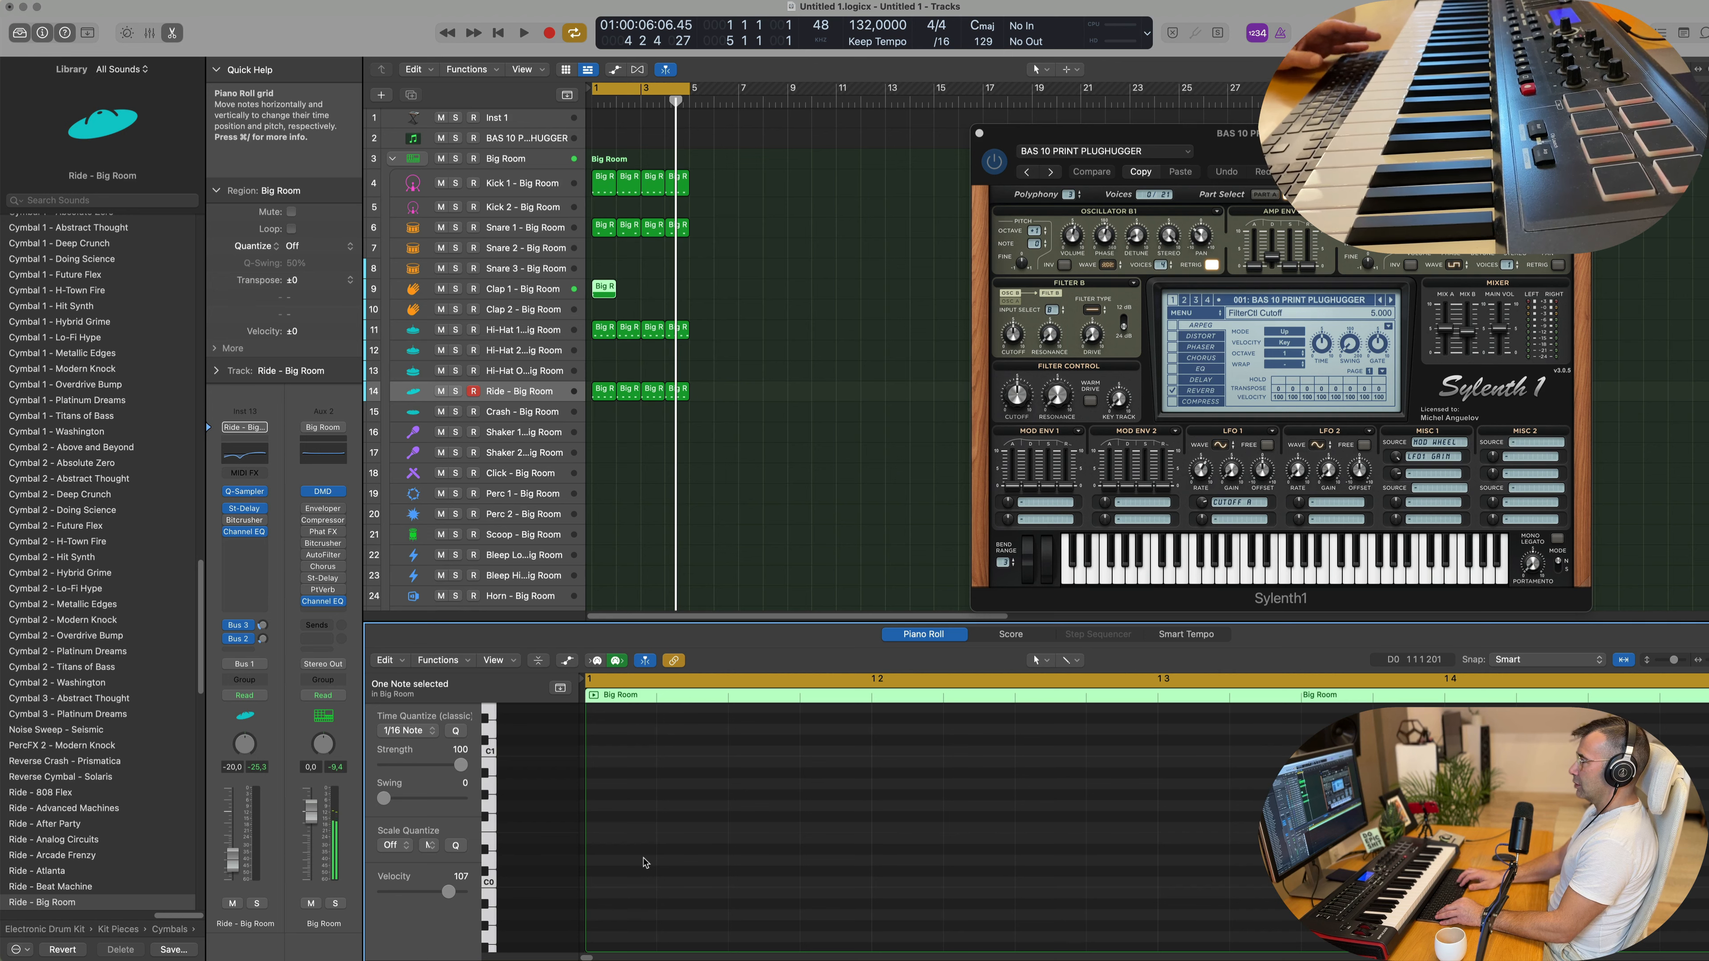
key("Return")
key("space")
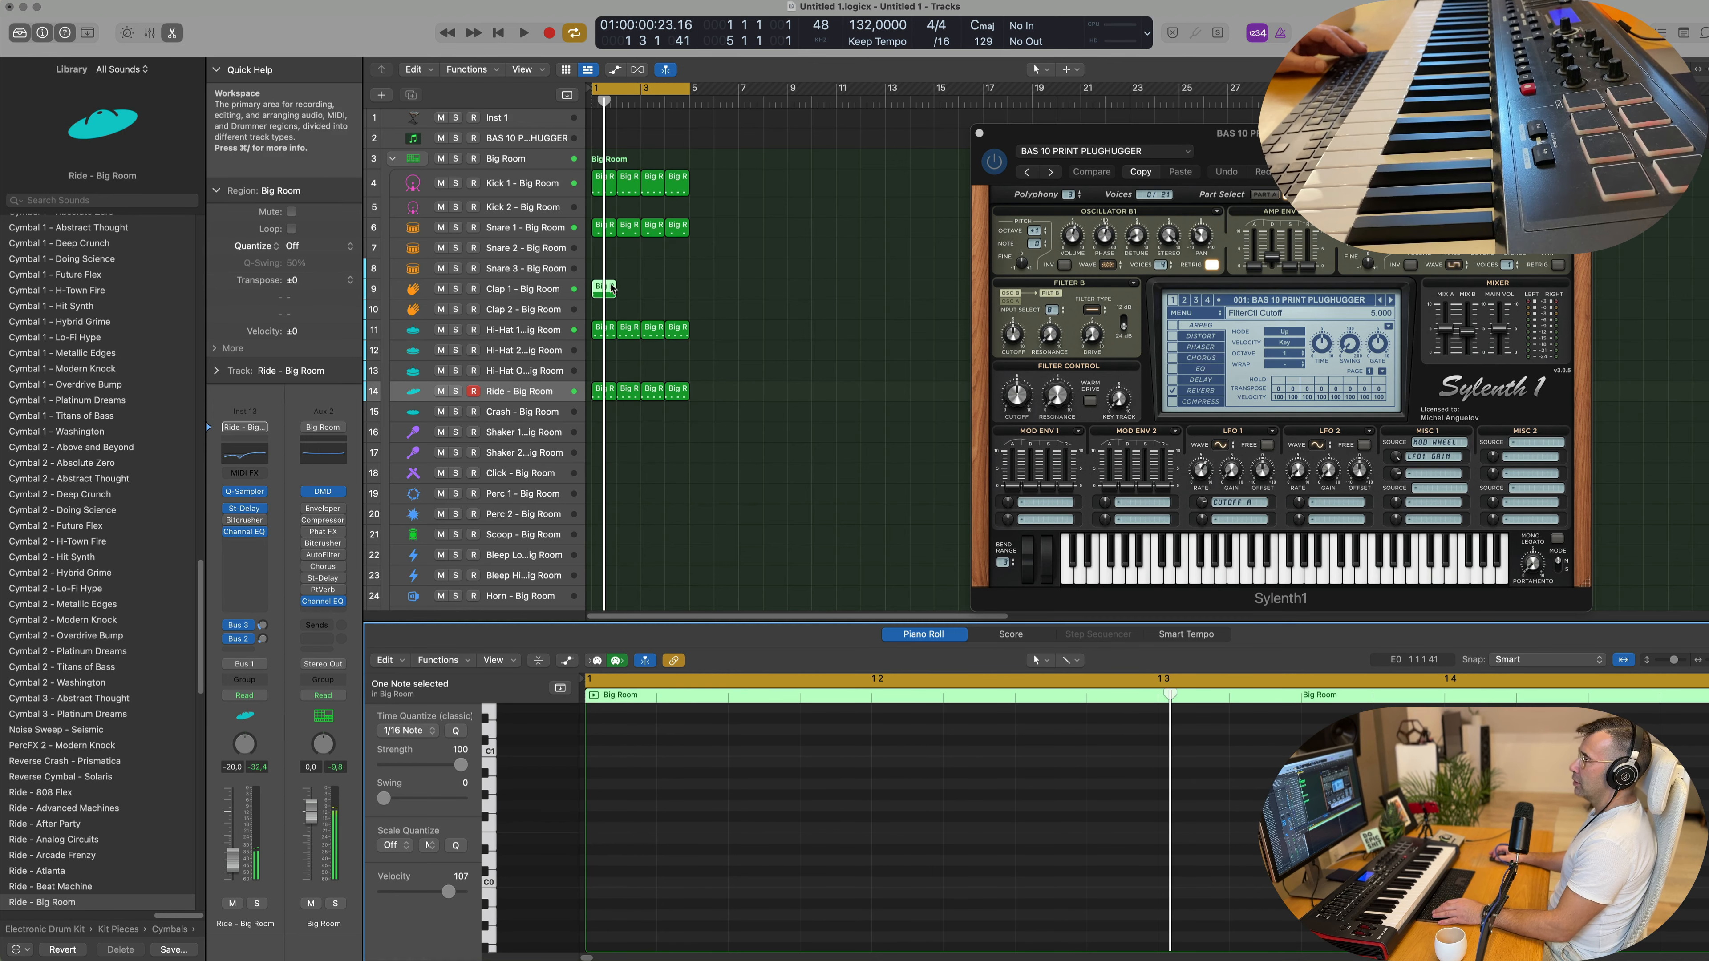
Step: Move the Clap 1 note to the offbeat after beat 2 and play the loop
left_click(605, 290)
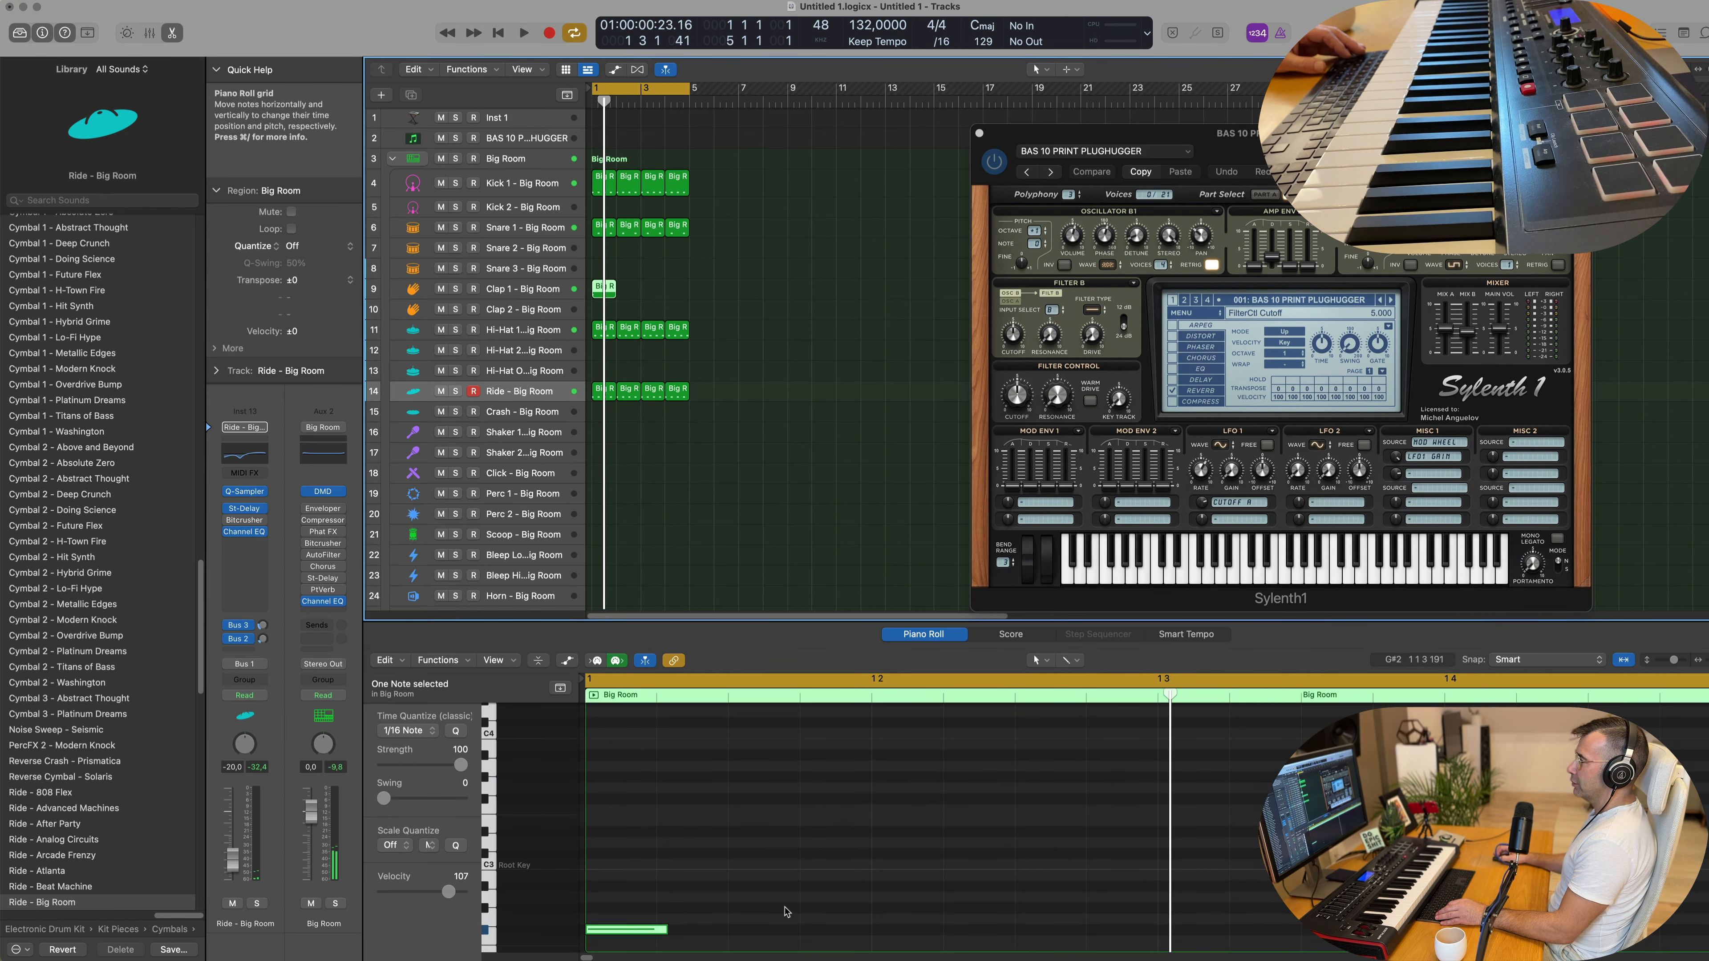
left_click(660, 931)
scroll(673, 841, "down", 3)
left_click_drag(639, 827, 1065, 827)
key("space")
key("space")
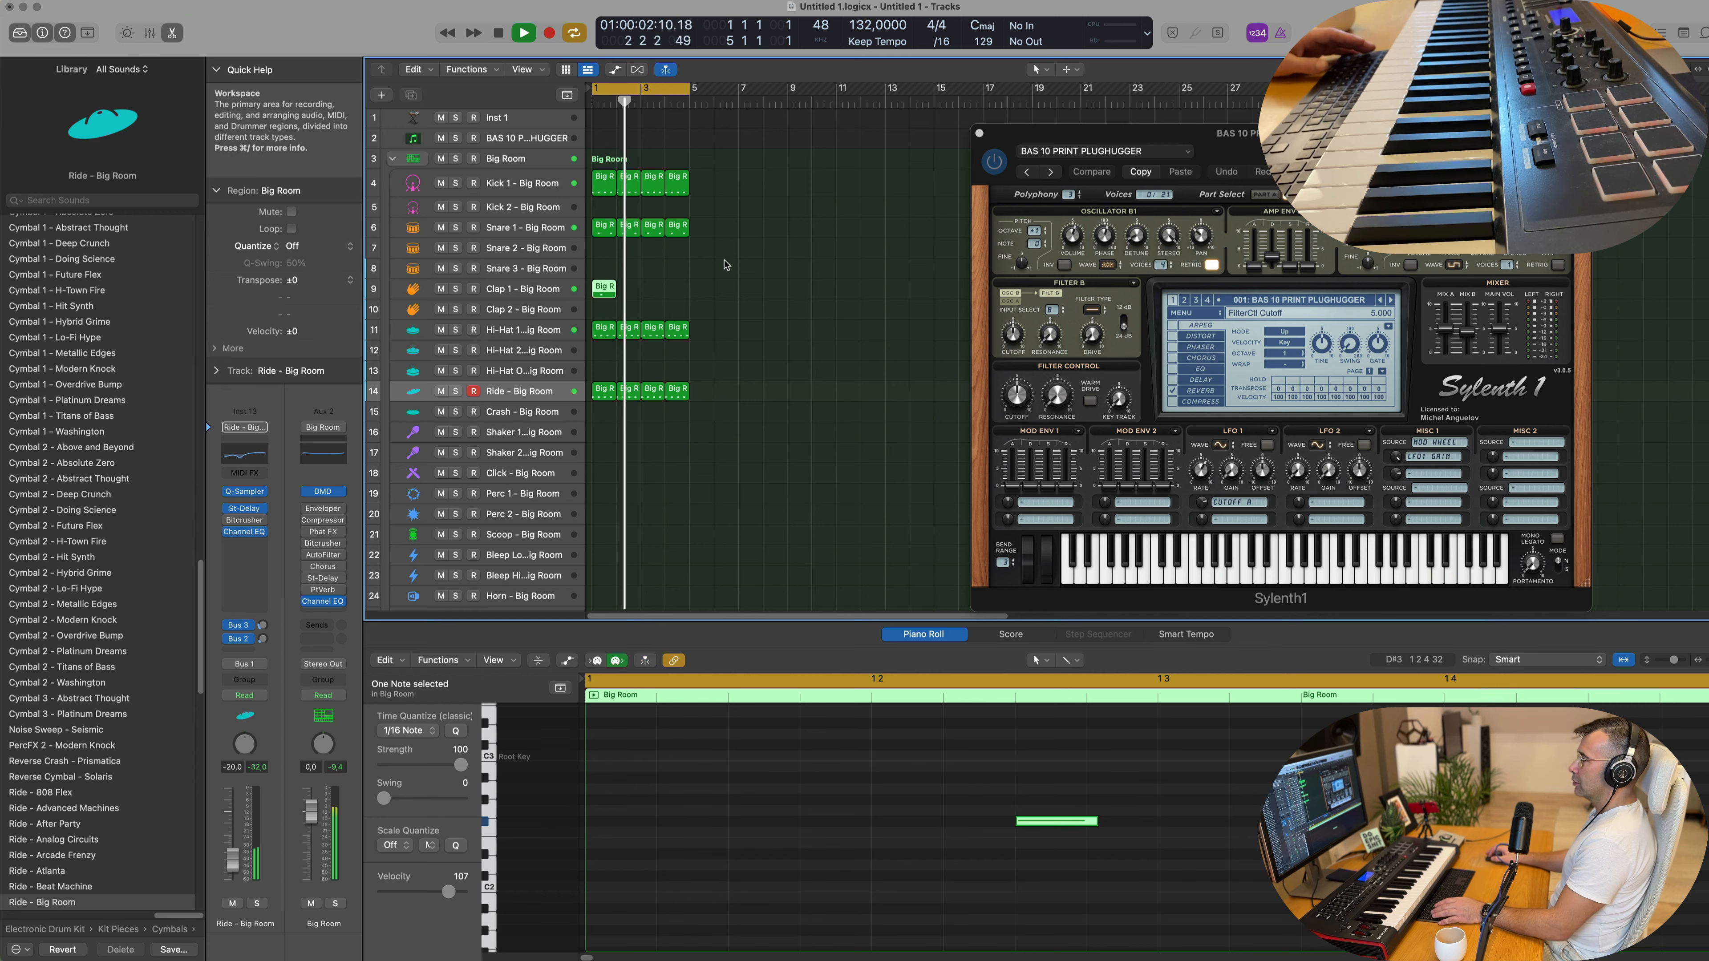
Step: Repeat the Clap 1 region three times to fill bars 1 to 4
key("super+r")
key("super+r")
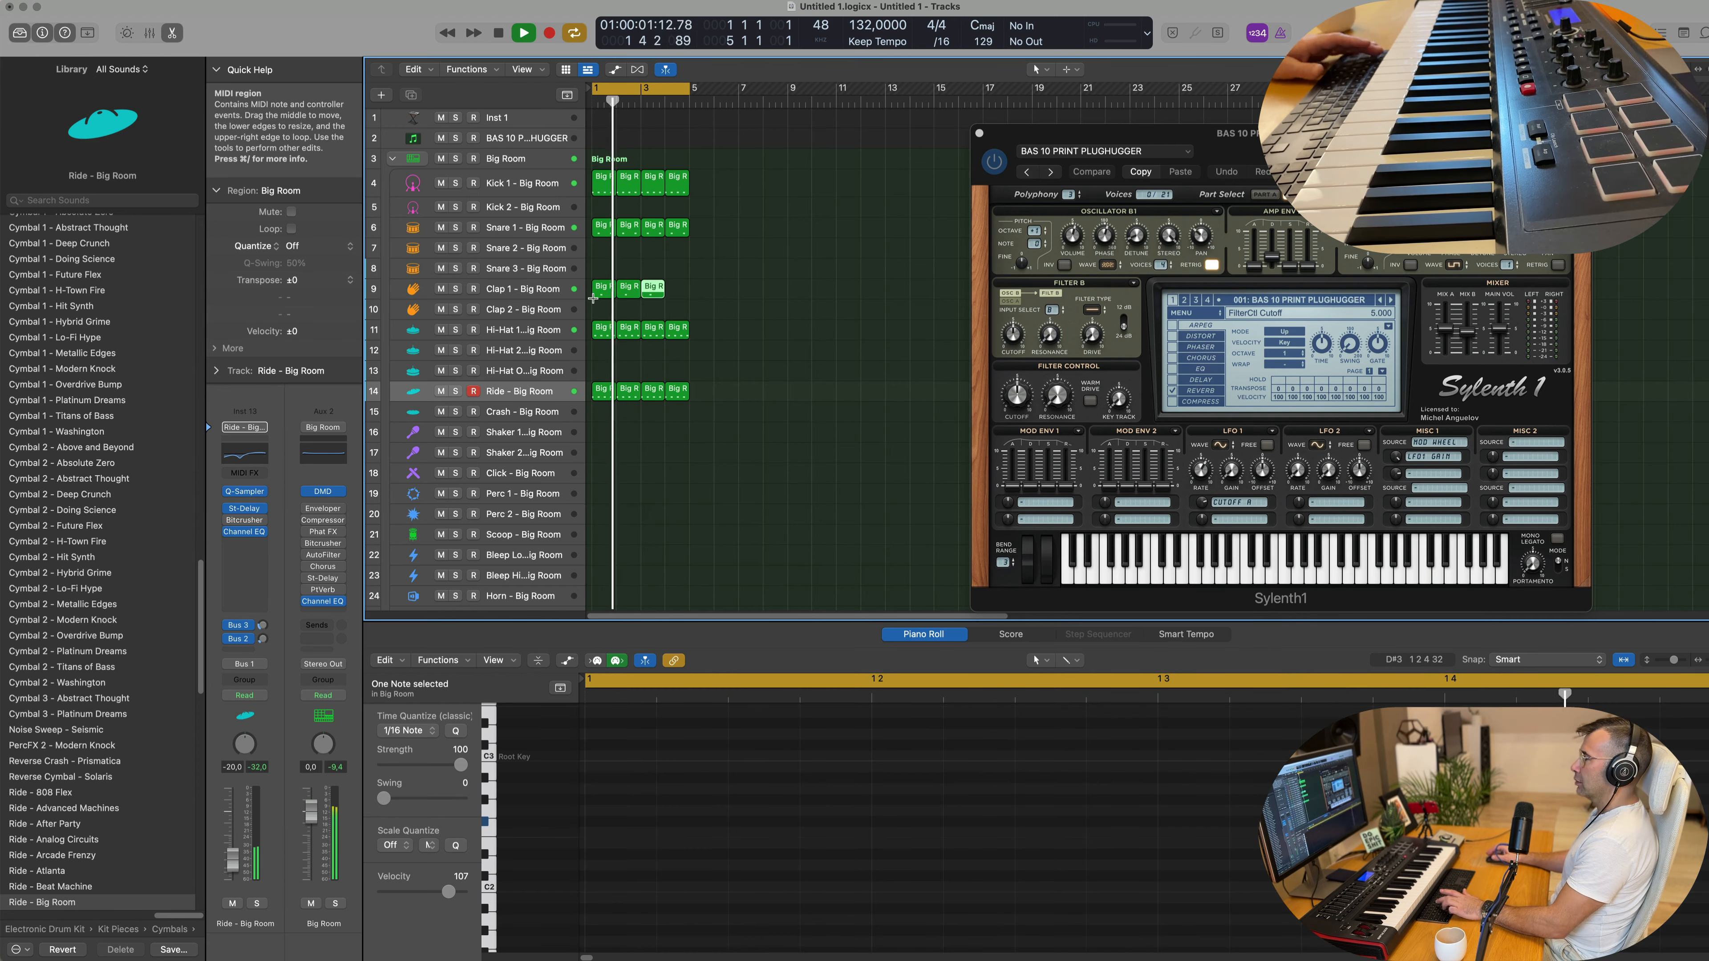
scroll(596, 296, "down", 4)
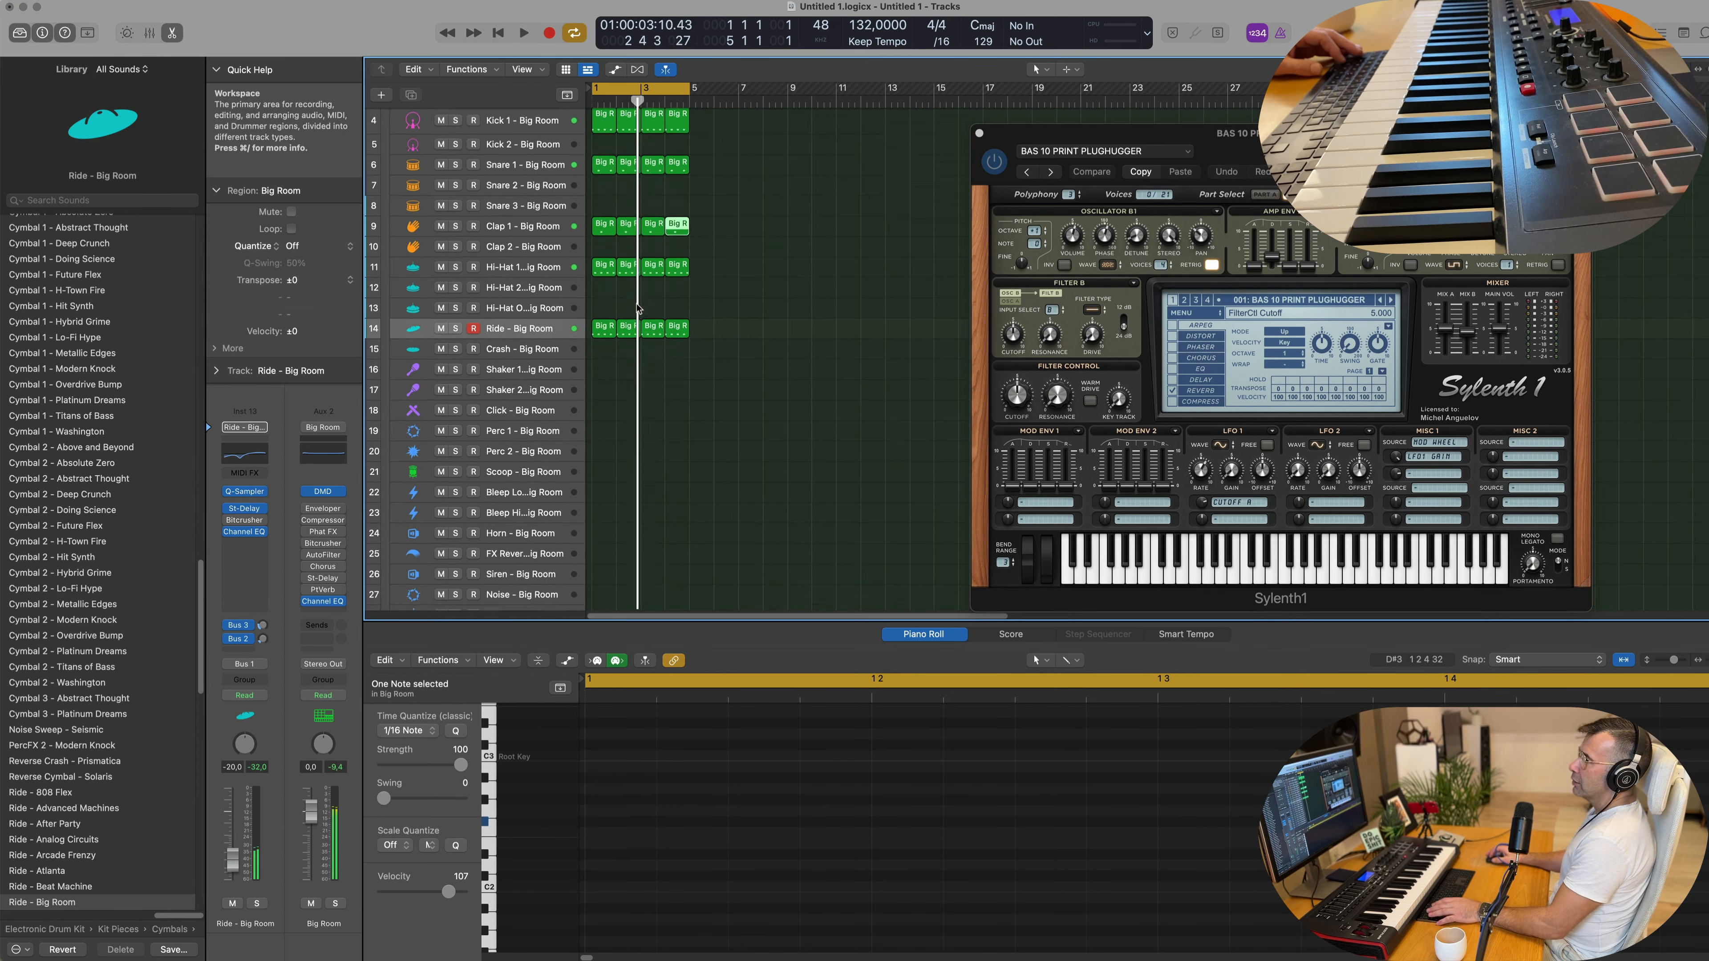
Step: Copy the first Clap 1 region to the Scoop track at bar 1 and play the loop
left_click(602, 205)
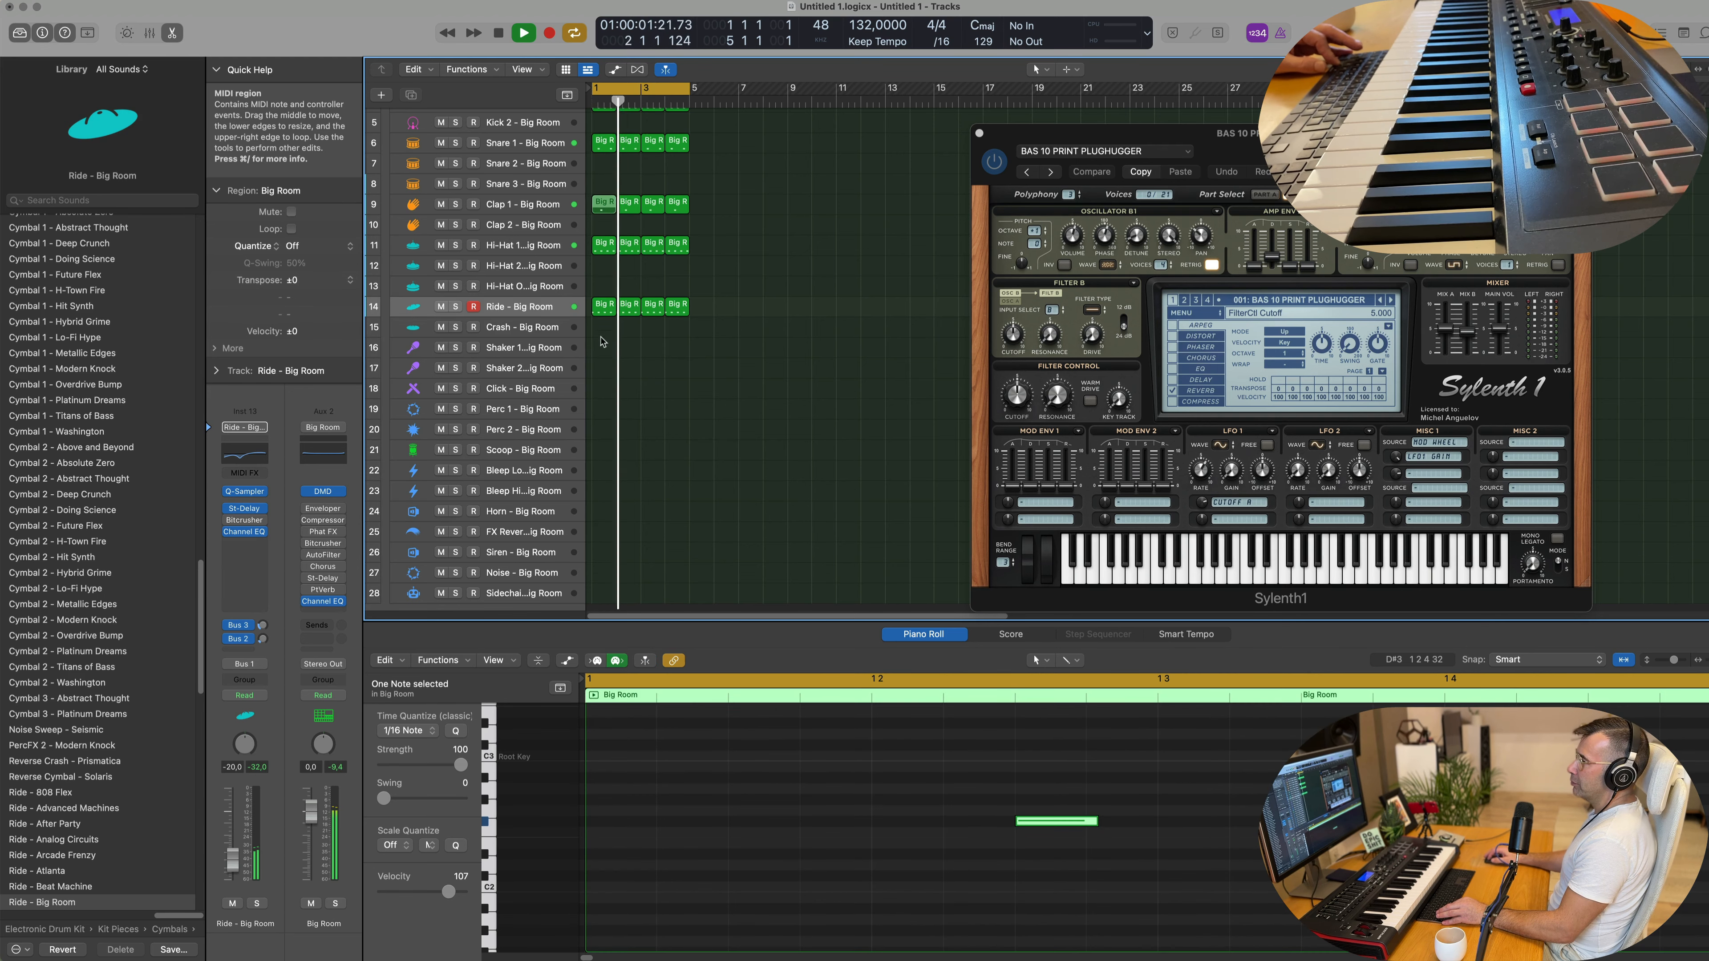
left_click_drag(602, 204, 597, 455)
key("space")
key("space")
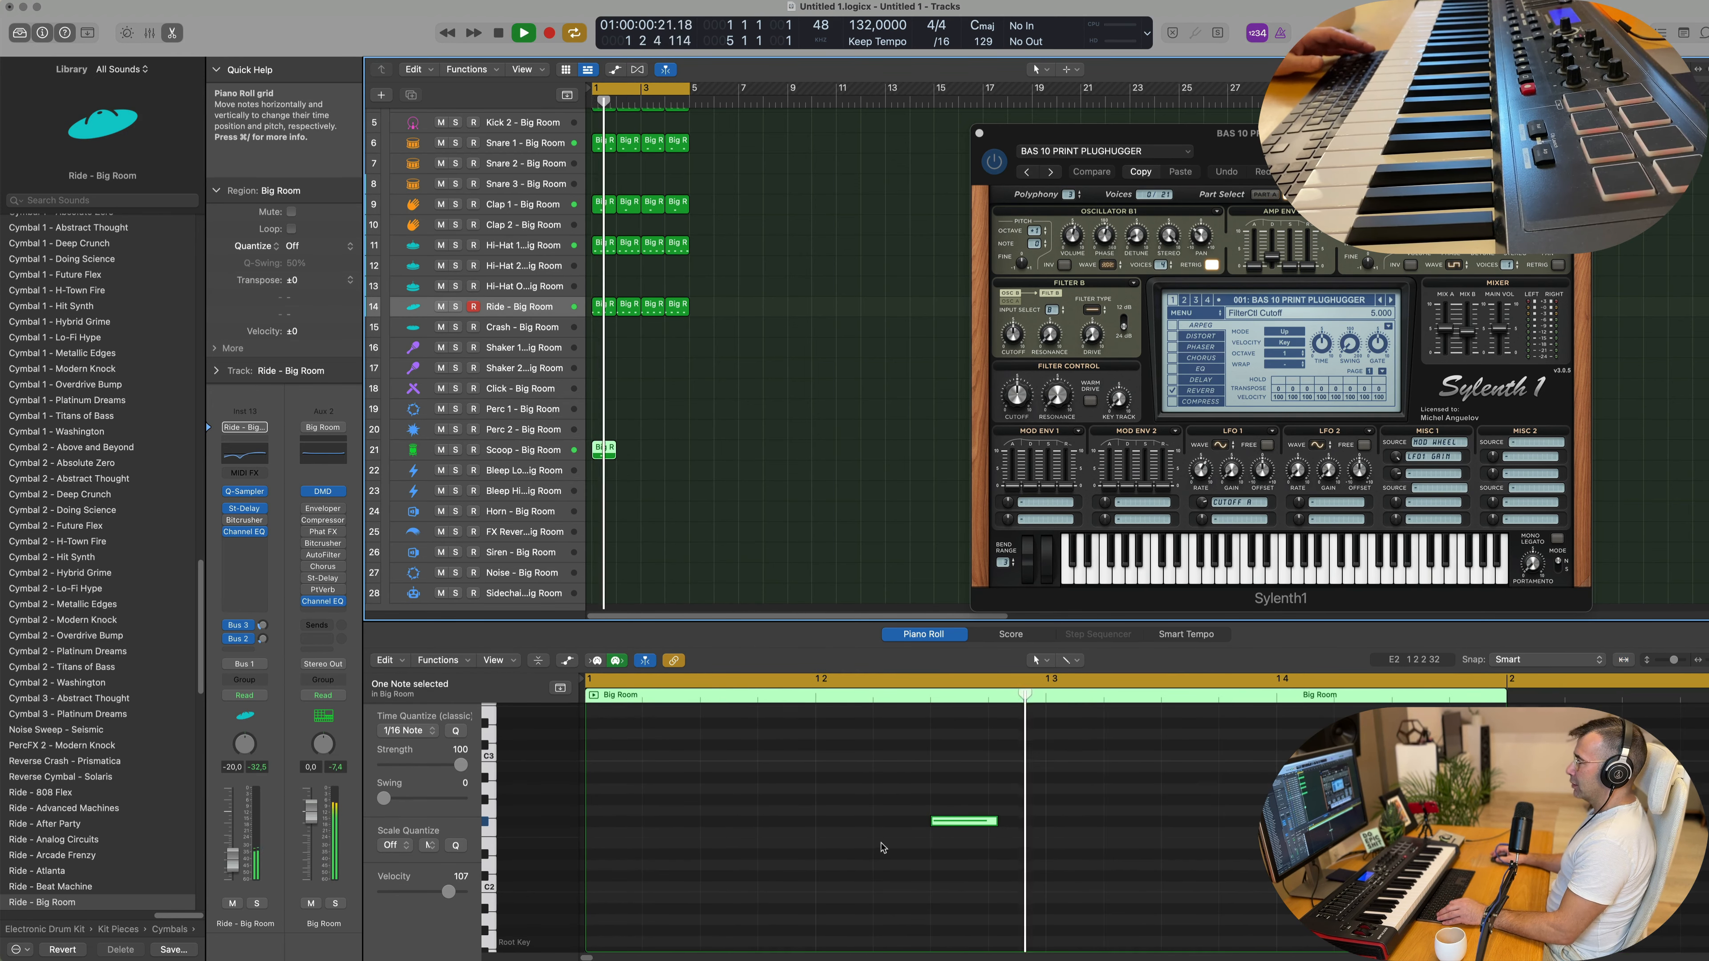
Step: Move the Scoop region's note to the offbeat after beat 4 and audition the loop
left_click_drag(956, 822, 1309, 822)
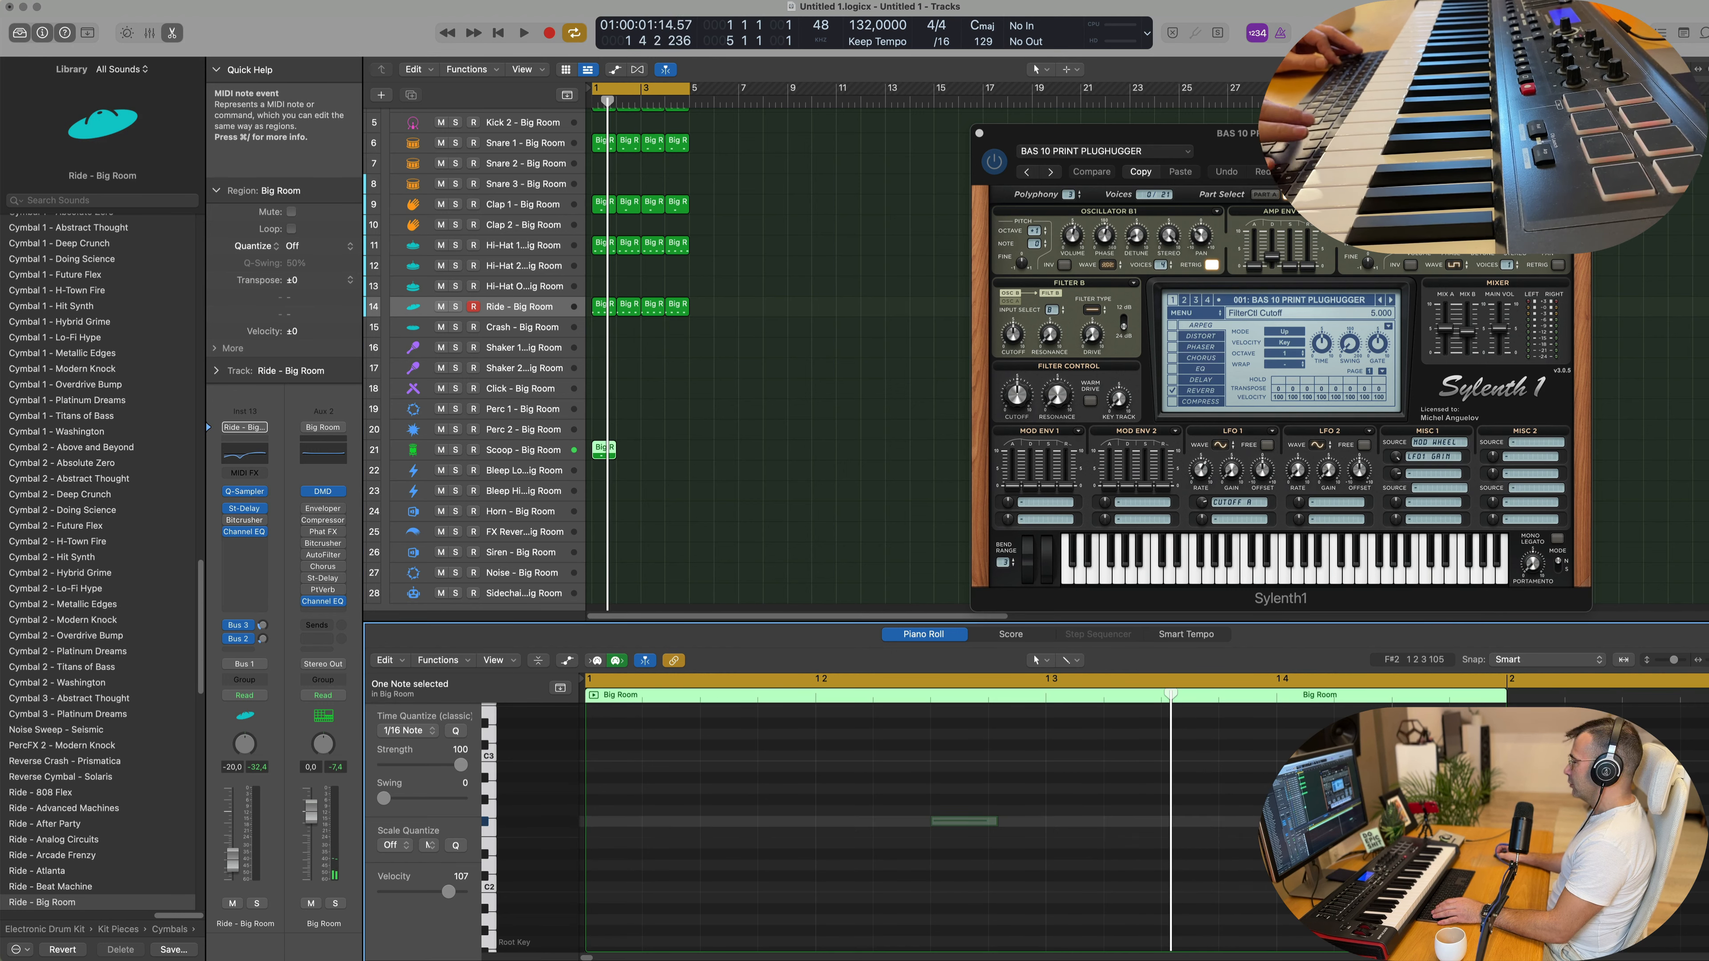
left_click_drag(1410, 822, 1411, 822)
key("space")
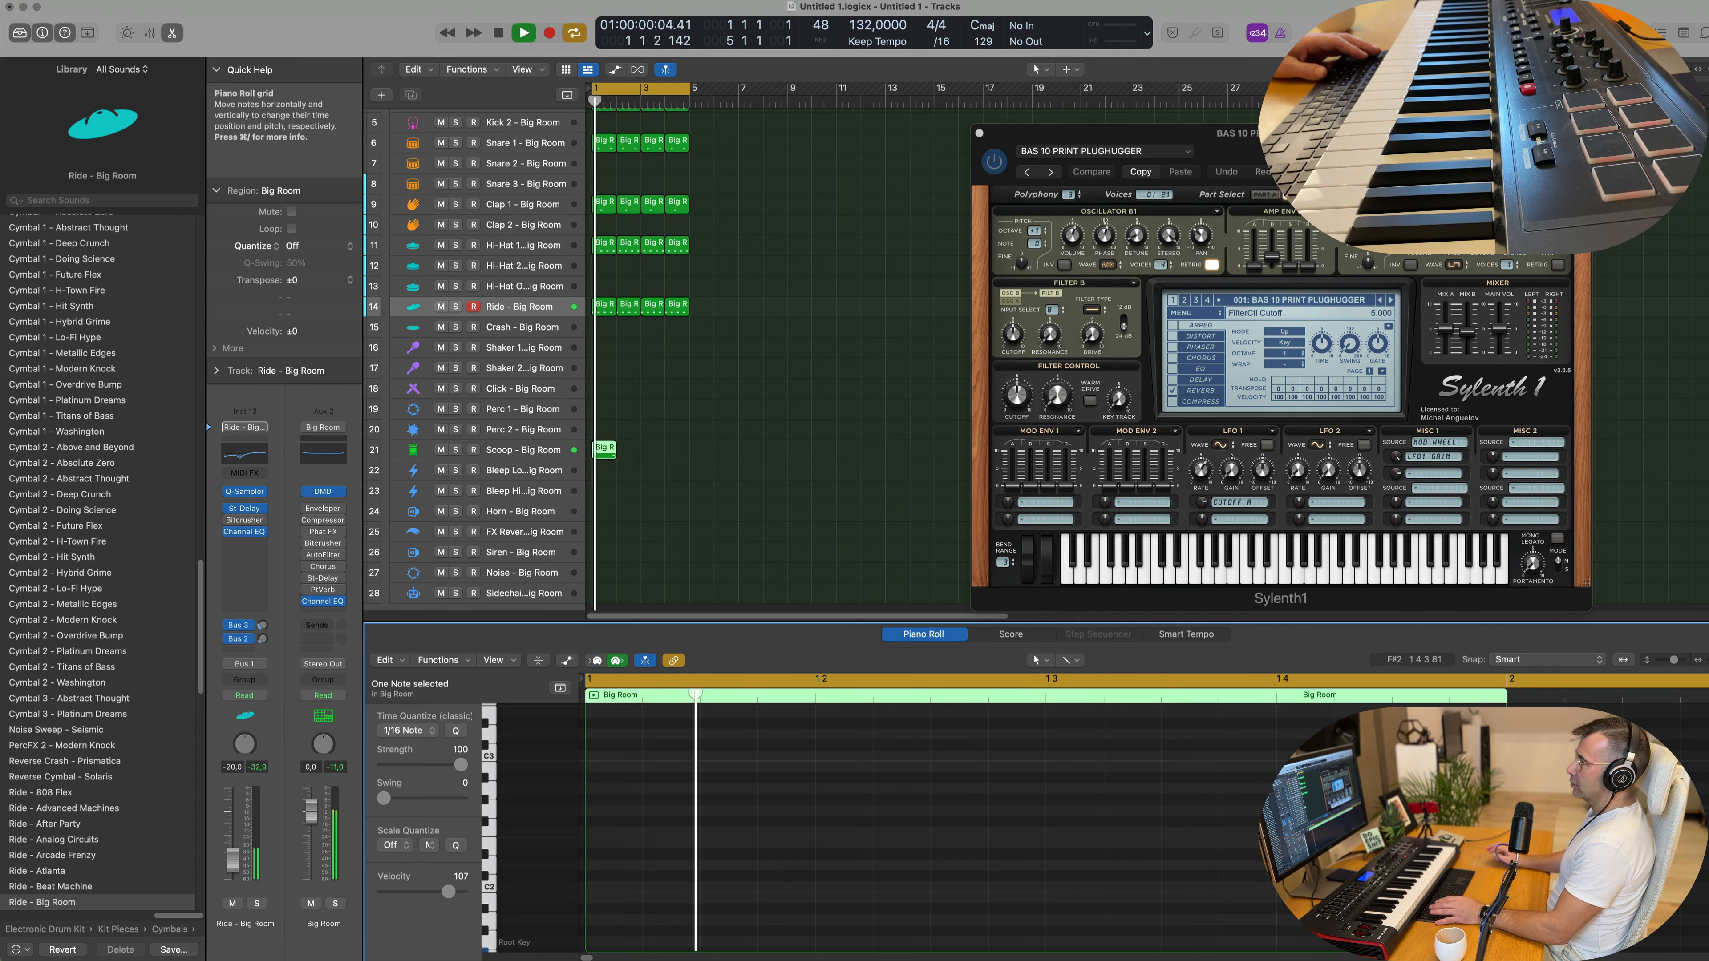
key("space")
key("space")
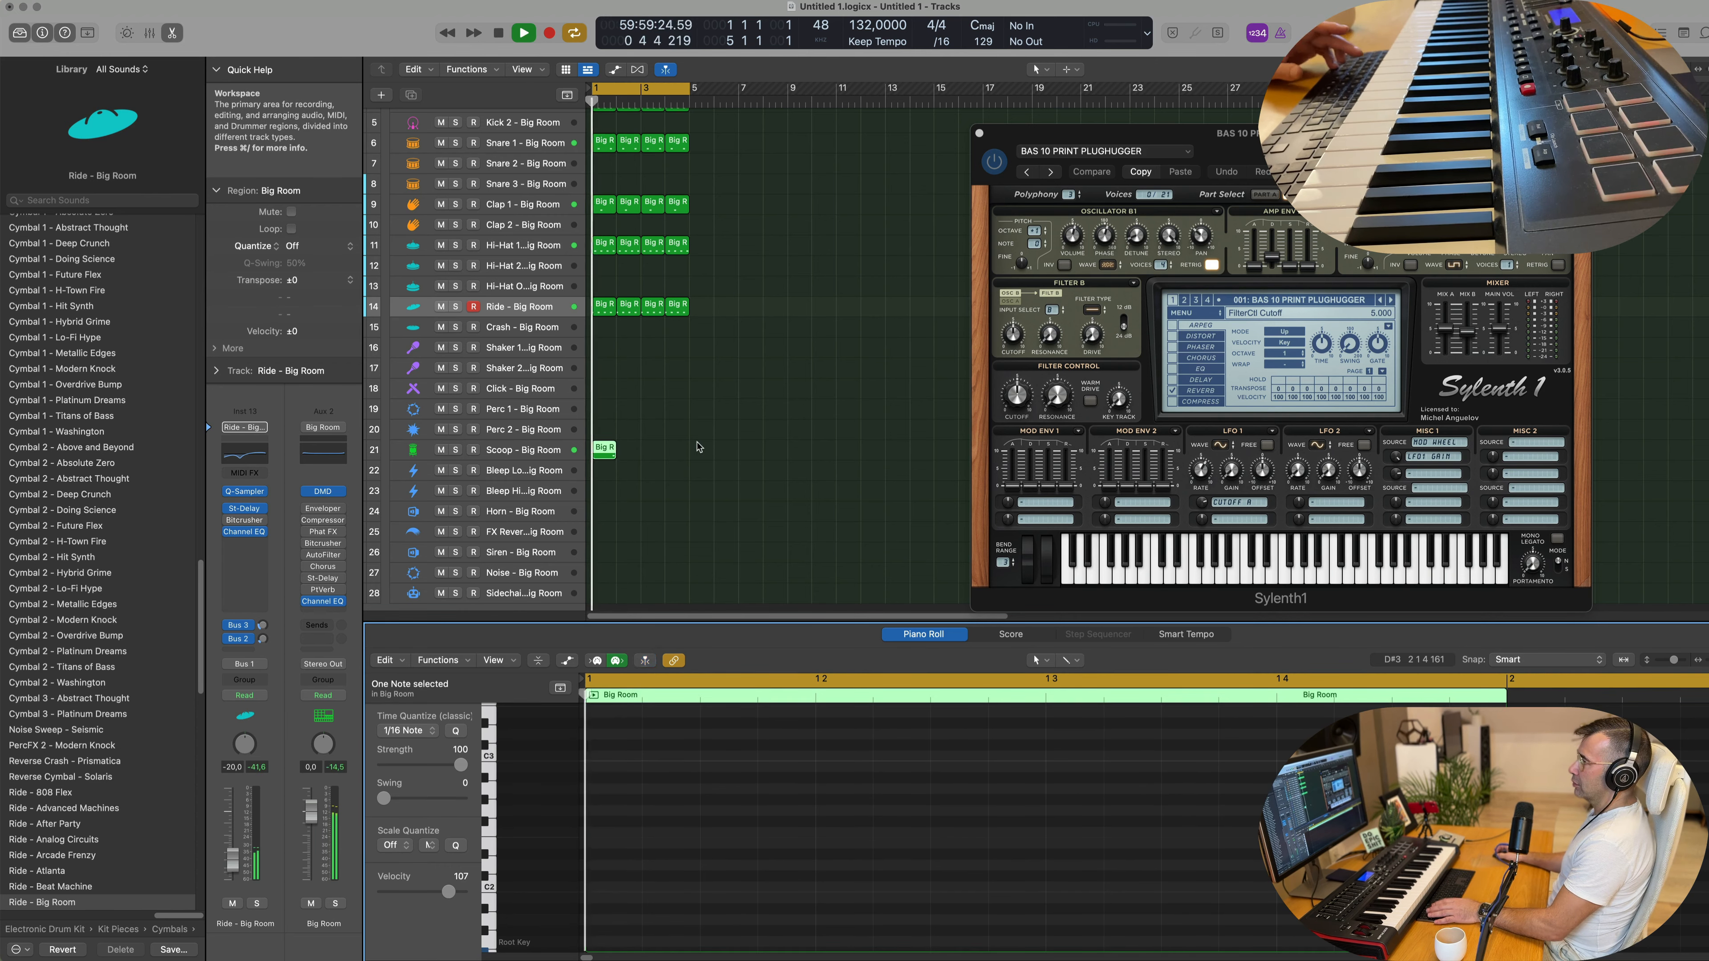
Step: Repeat the Scoop region four times from bar 2 onward
left_click(605, 451)
key("super+r")
key("super+r")
key("super+r")
key("super+r")
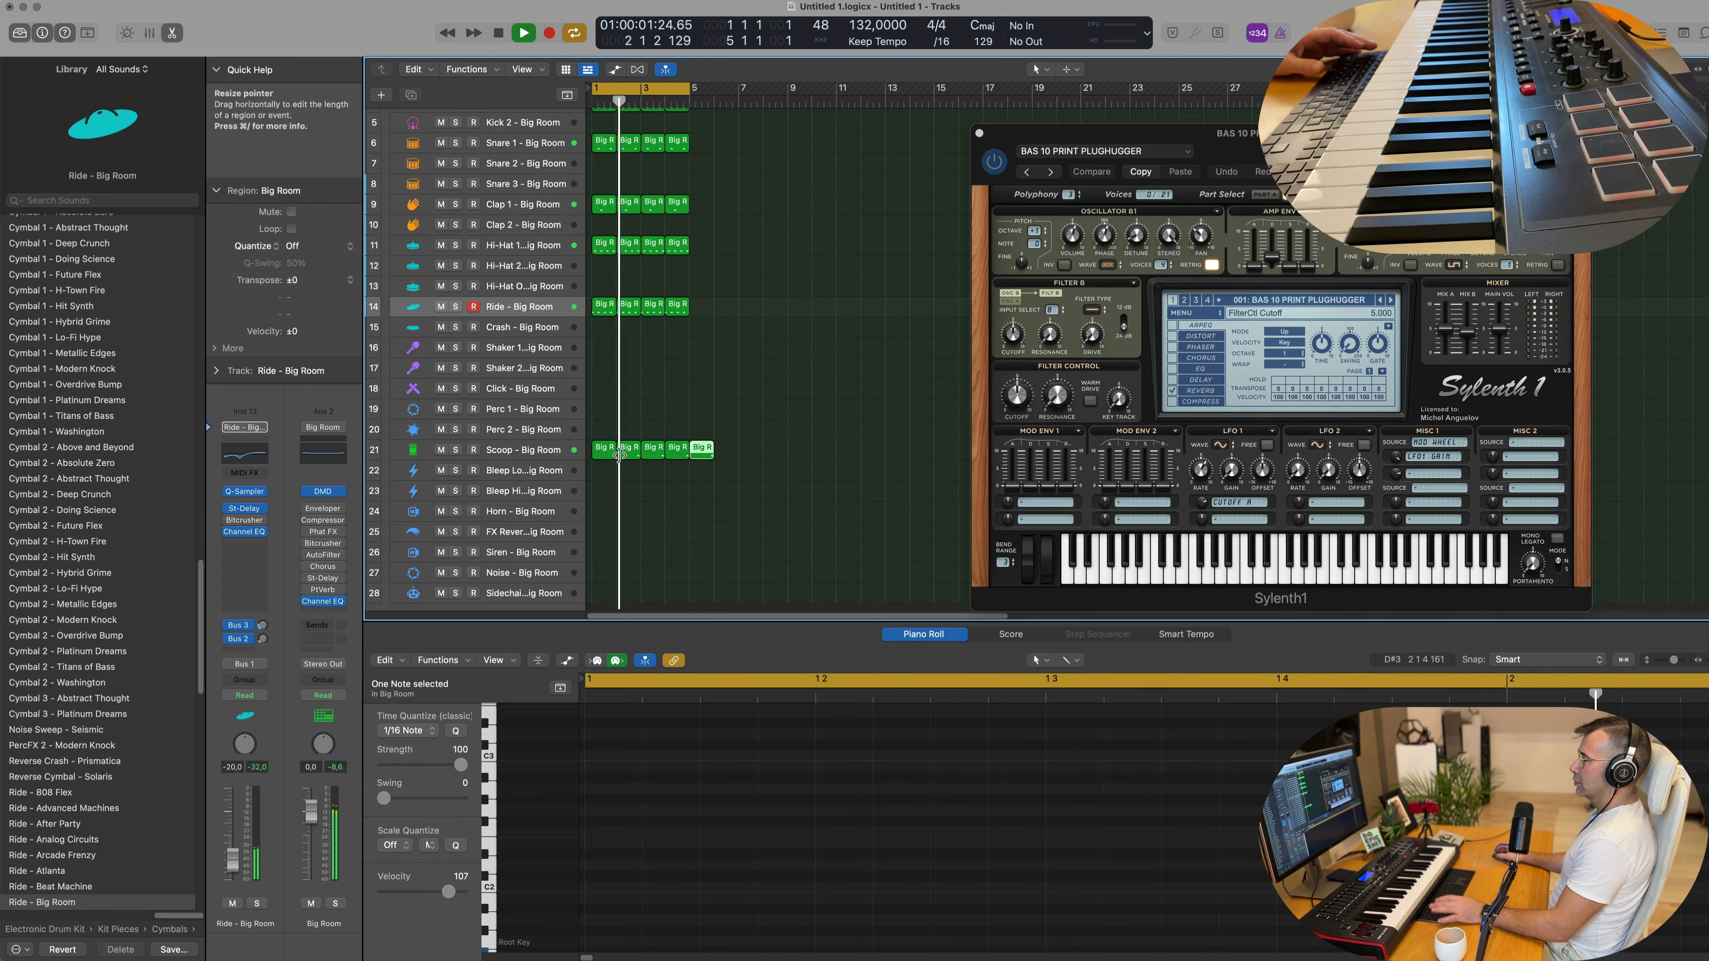
Step: Delete the extra Scoop region at bar 5 and listen to the four-bar loop
left_click_drag(755, 448, 686, 481)
left_click(739, 451)
left_click(702, 448)
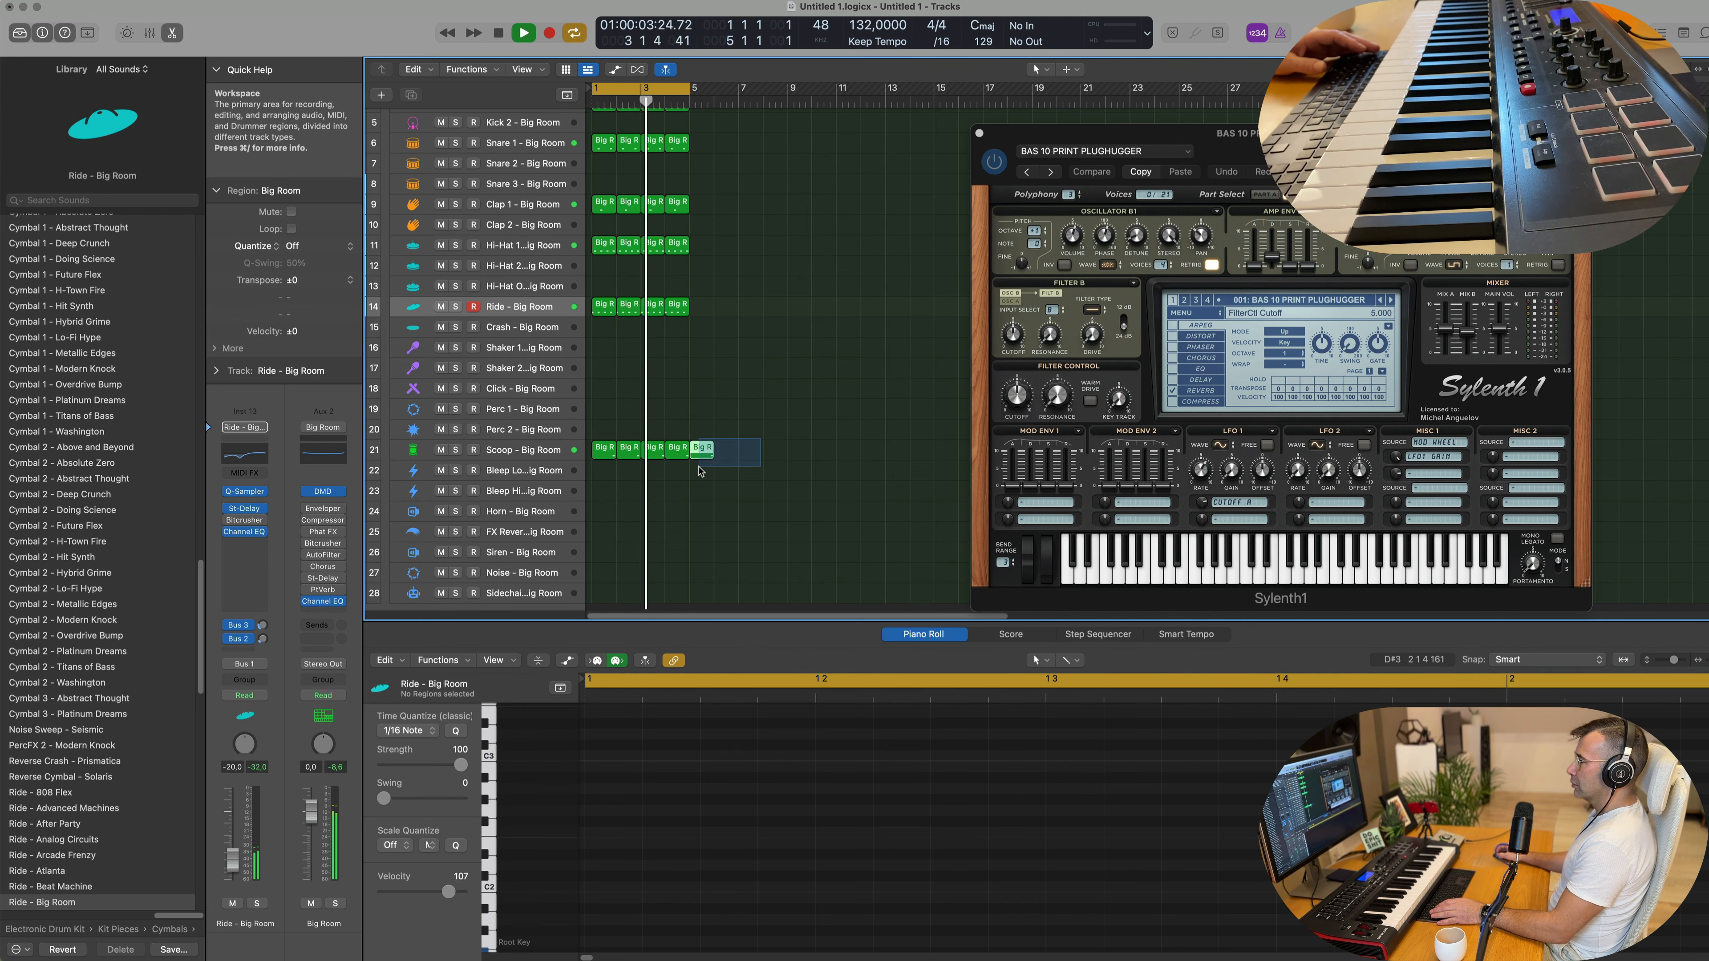
key("Delete")
scroll(720, 478, "down", 1)
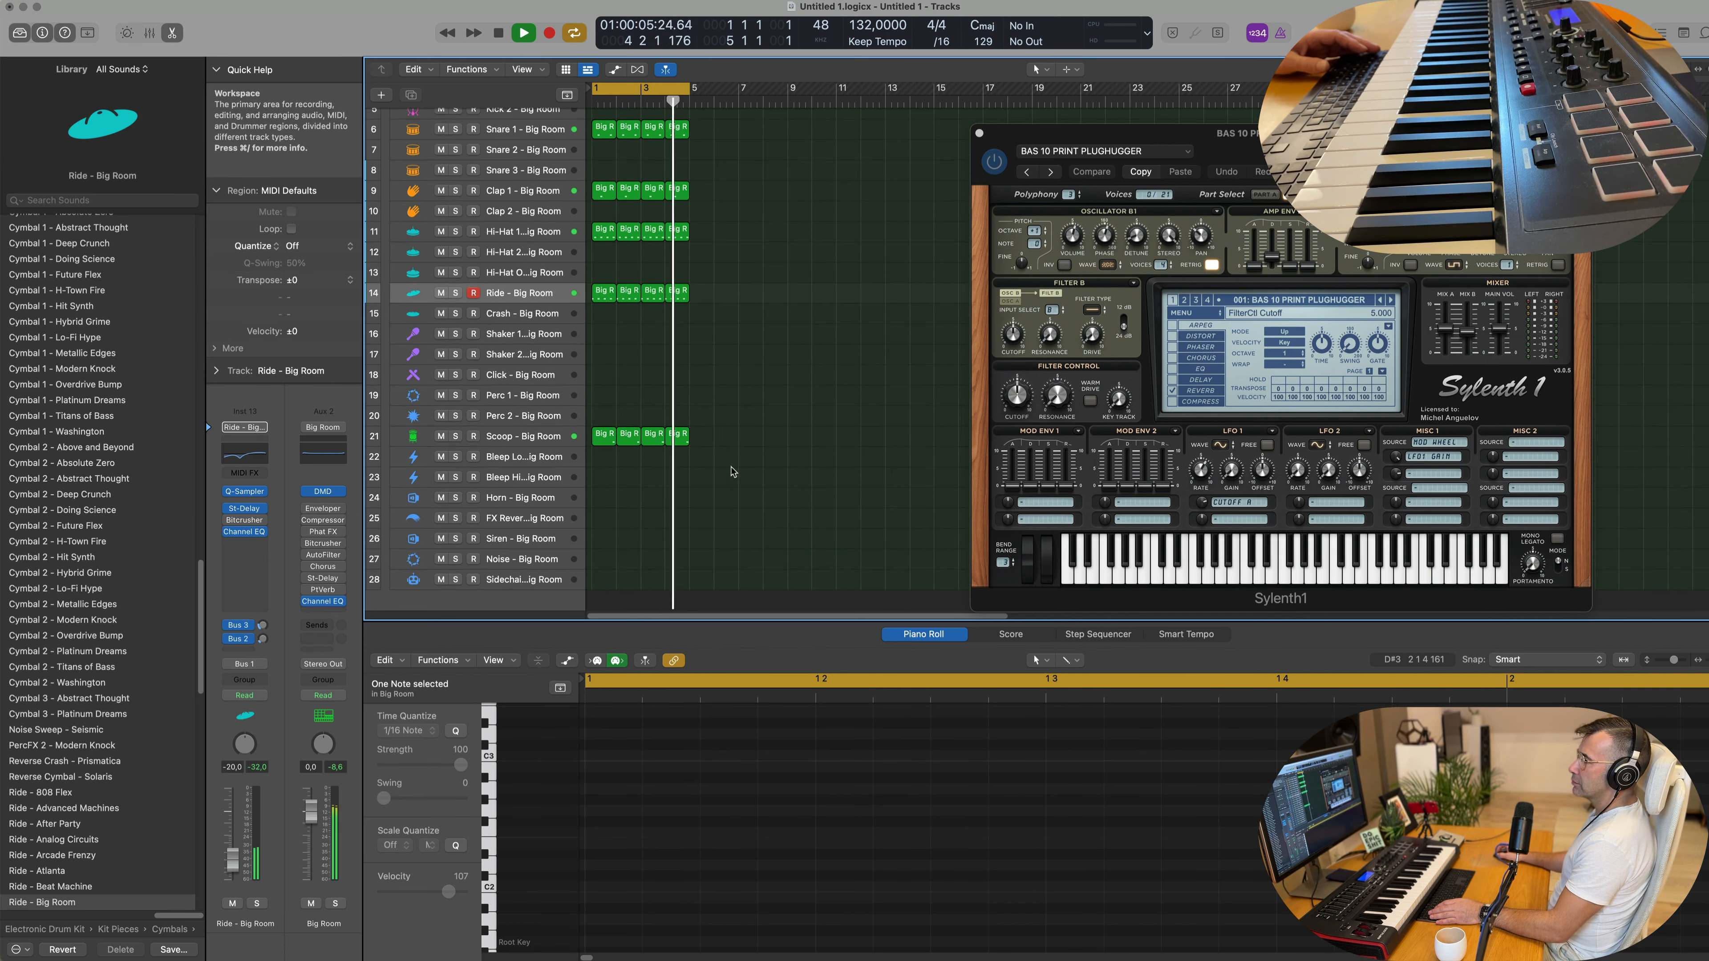
key("space")
Step: Copy the first Ride region to the Perc 1 track at bar 1, transpose its four notes down and audition them
left_click(600, 296)
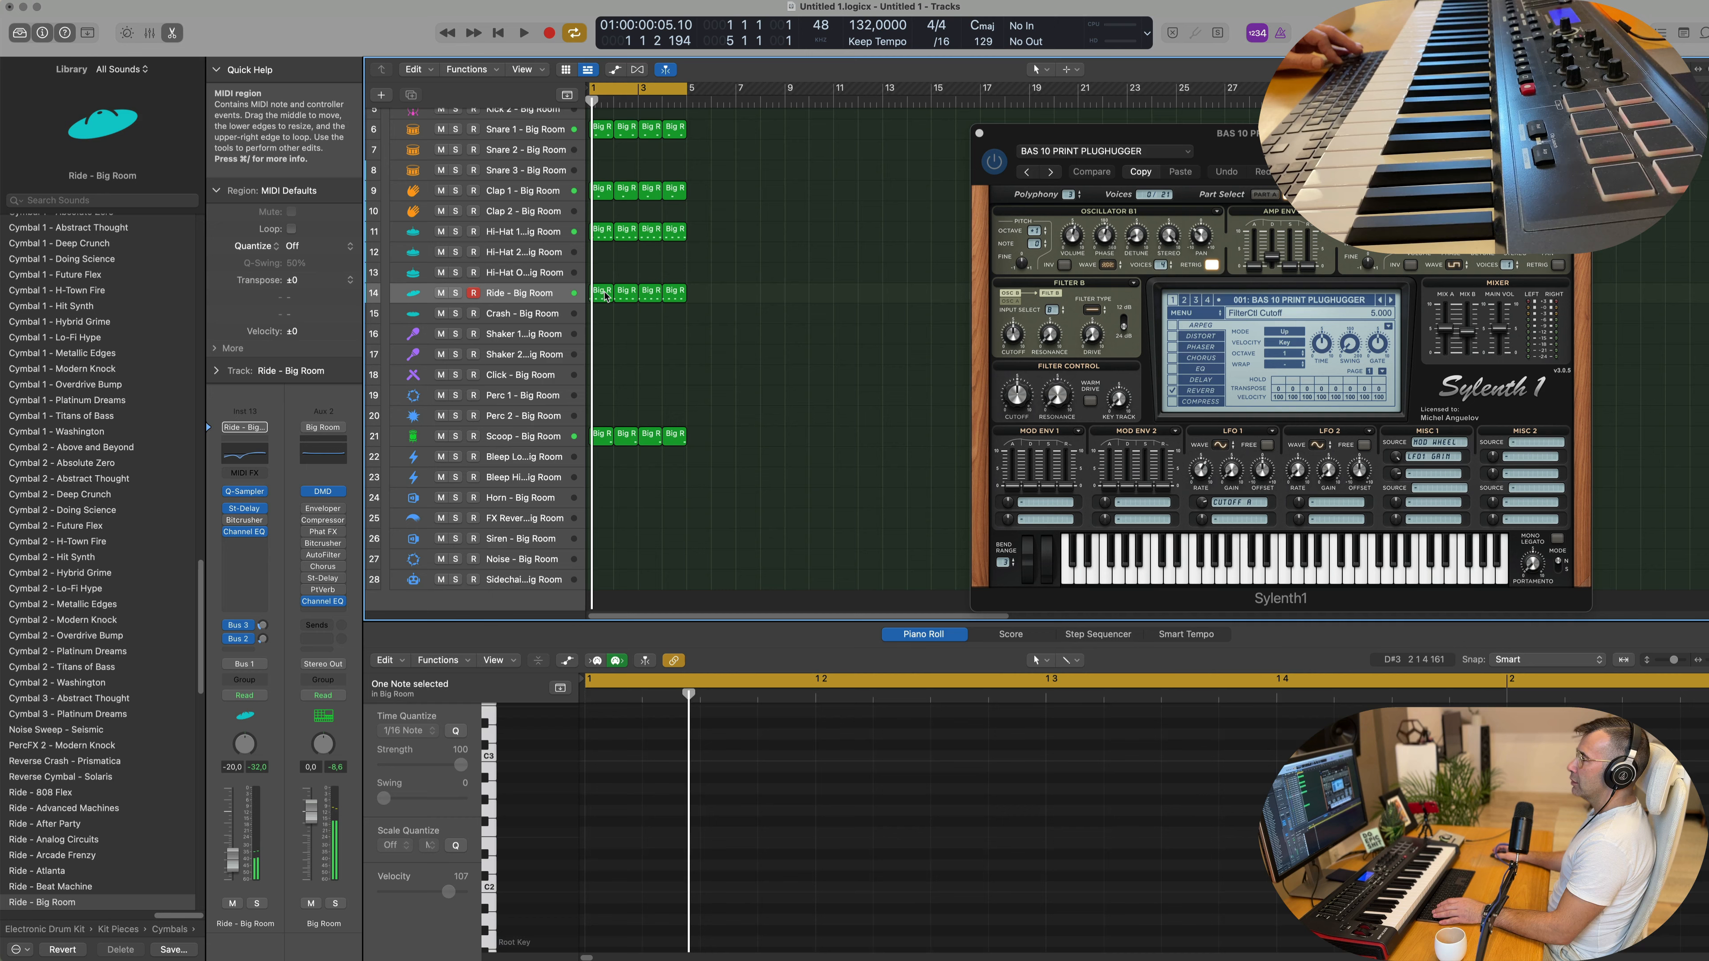
left_click_drag(601, 297, 603, 399)
left_click_drag(665, 785, 1392, 868)
left_click_drag(1392, 799, 453, 869)
key("shift+alt+Down")
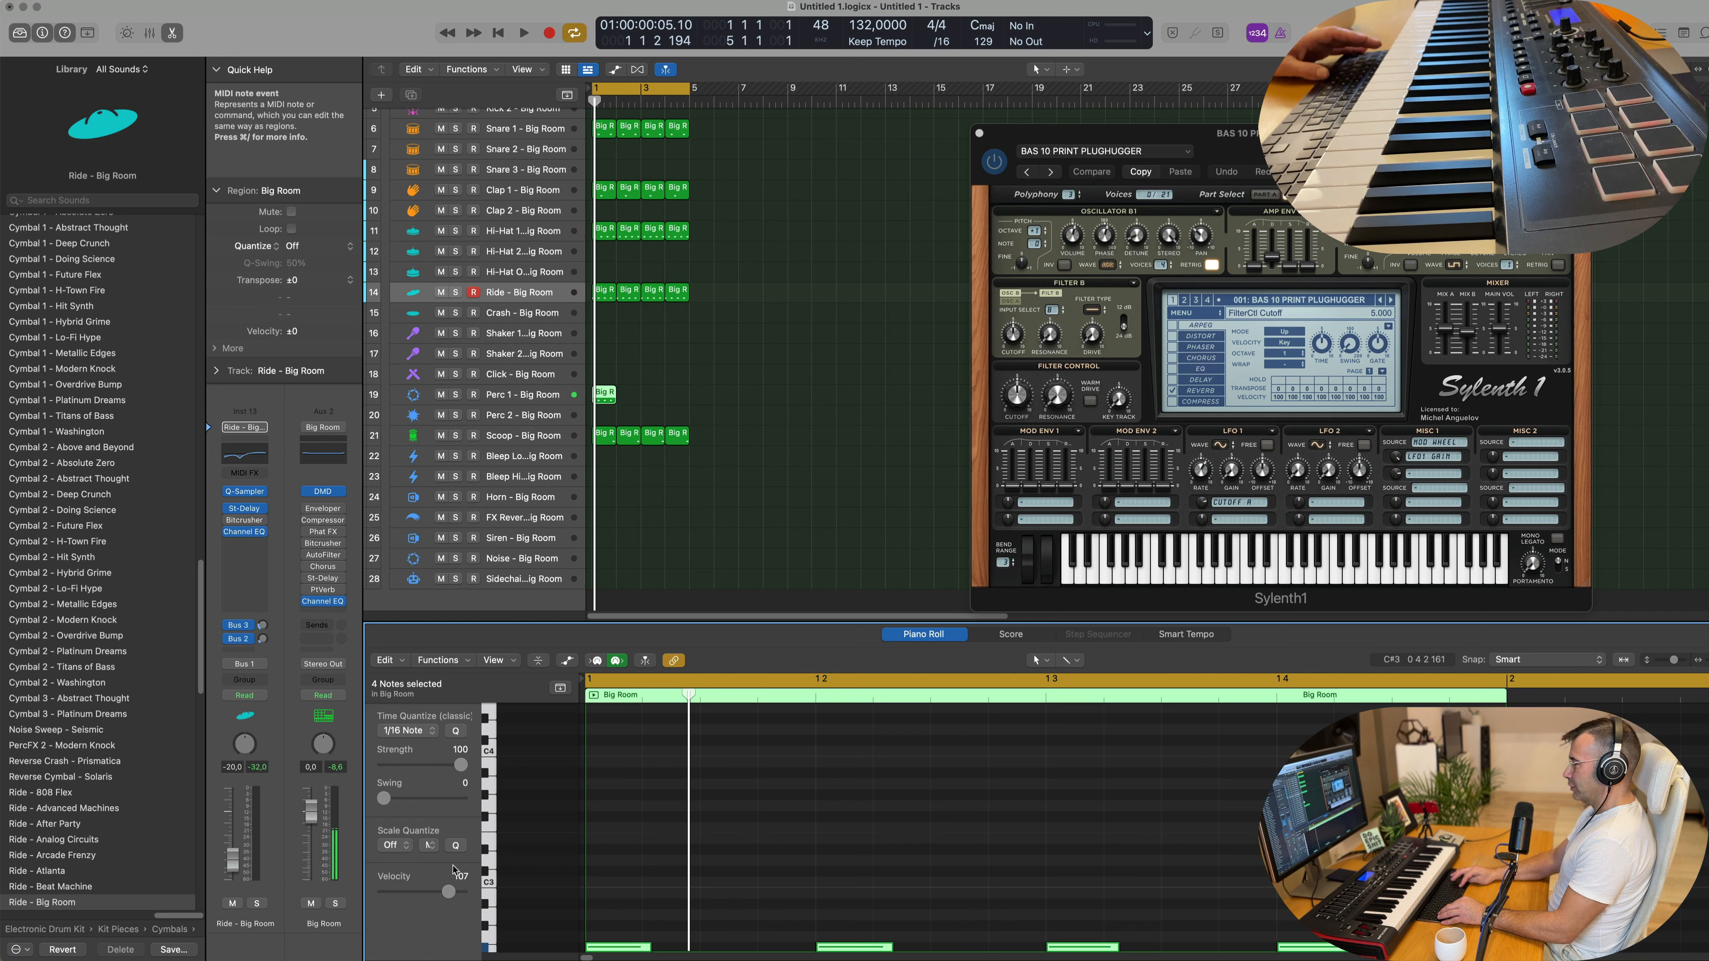
scroll(619, 735, "down", 6)
key("space")
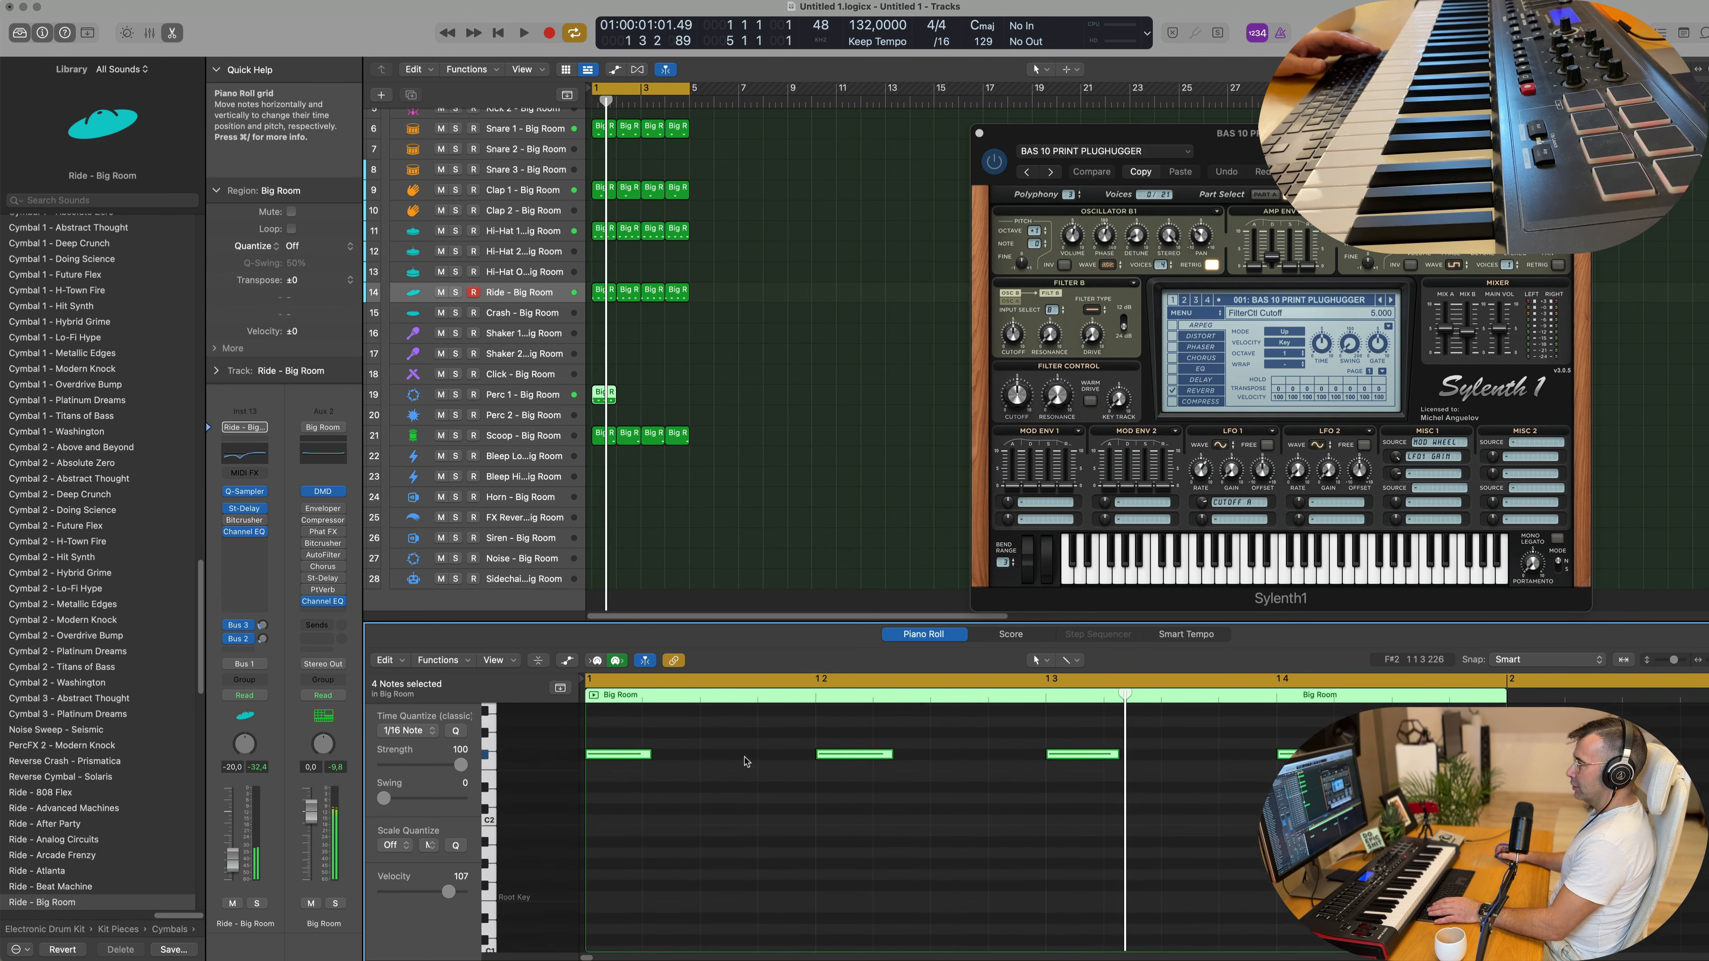
Step: Move the Perc 1 notes to F1 starting on beat 1's last sixteenth, duplicate them two sixteenths later and play the loop
left_click_drag(635, 733, 906, 876)
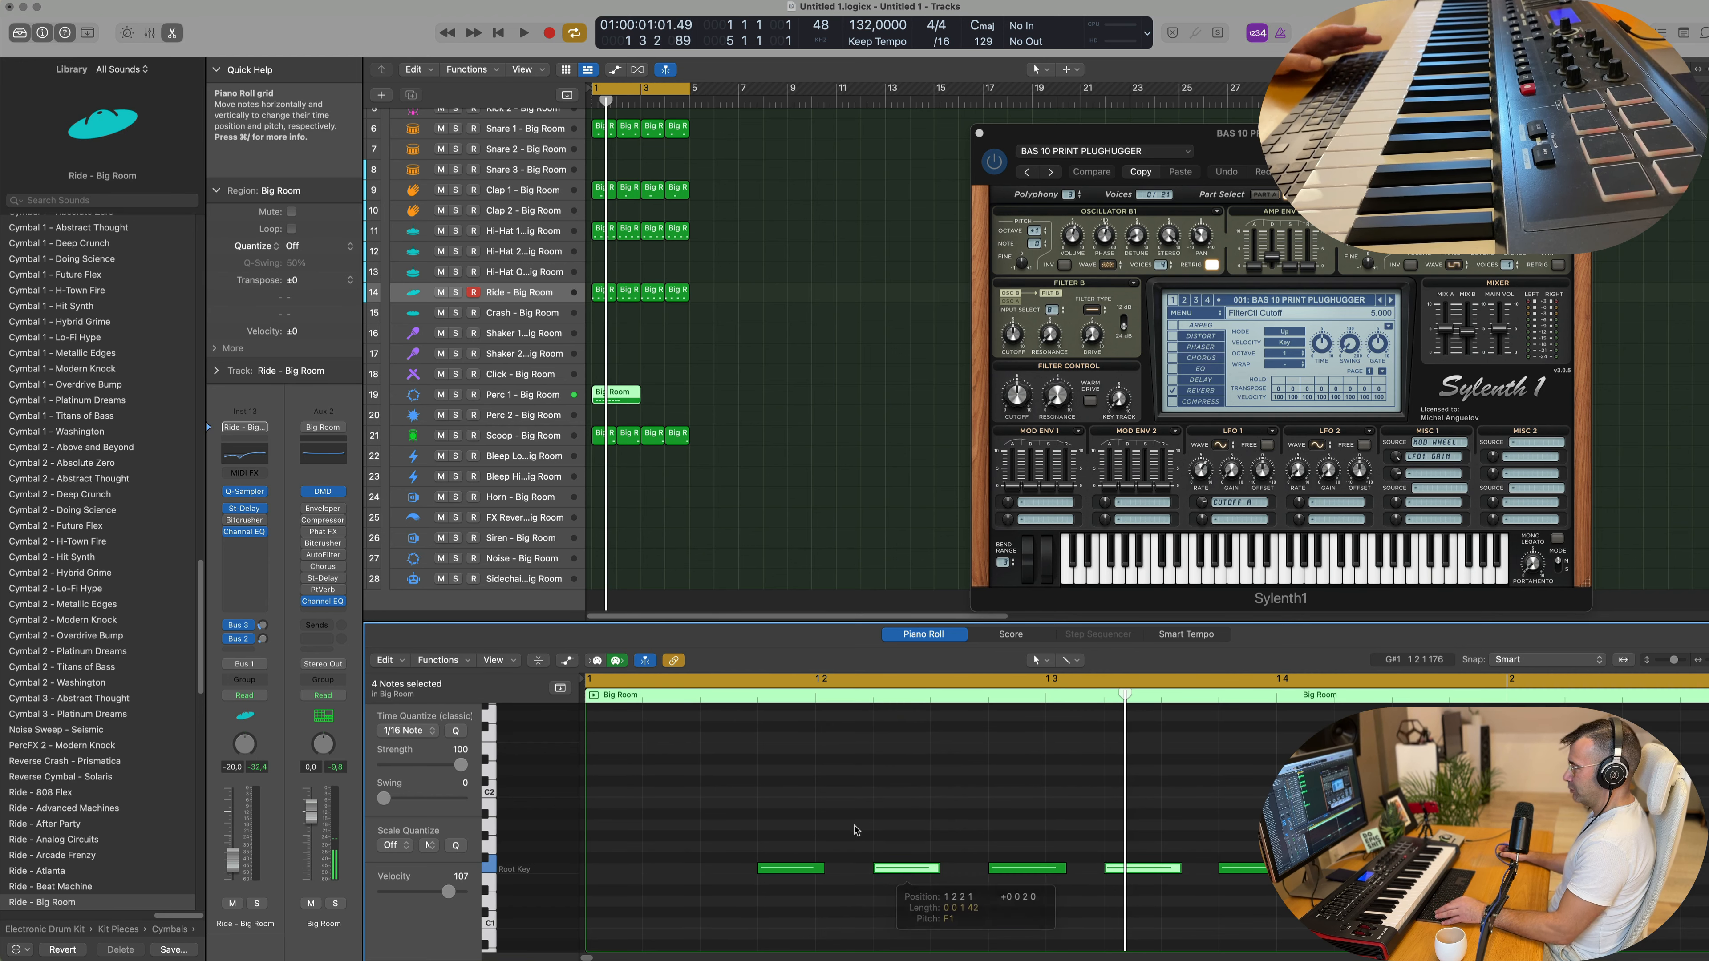
key("space")
key("super+Left")
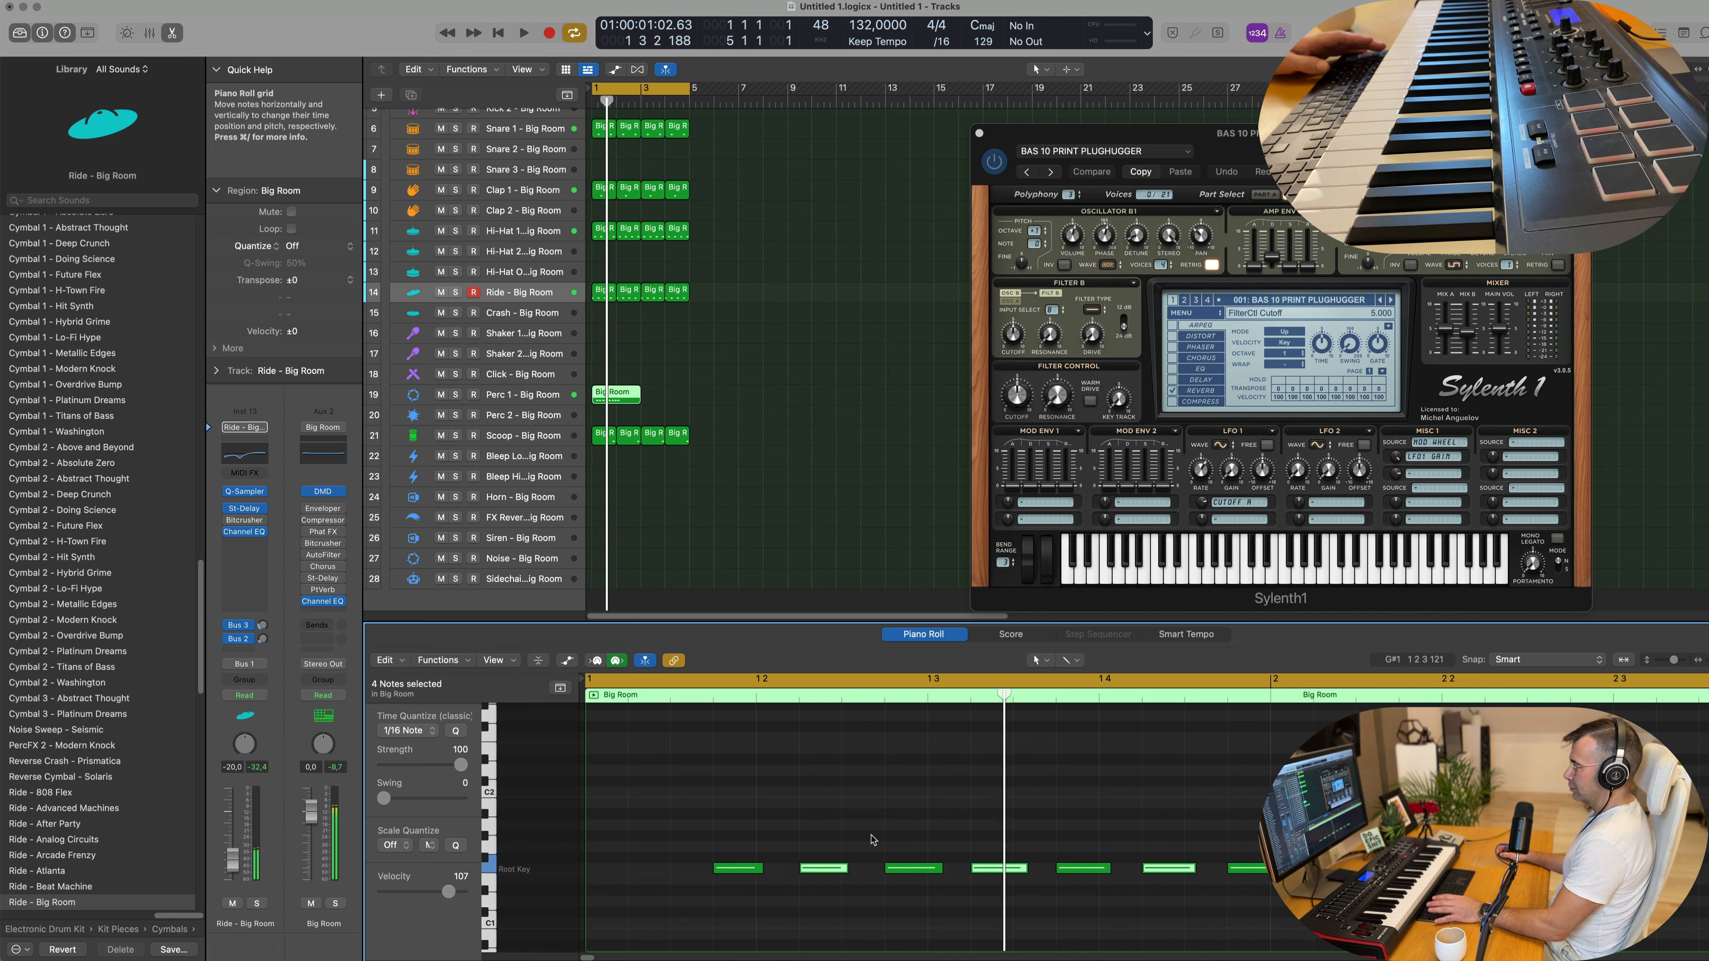
key("space")
key("space")
key("space")
Step: Thin out the Perc 1 pattern by deleting every note except the first two around beat 2
left_click(908, 871)
key("Delete")
key("space")
key("space")
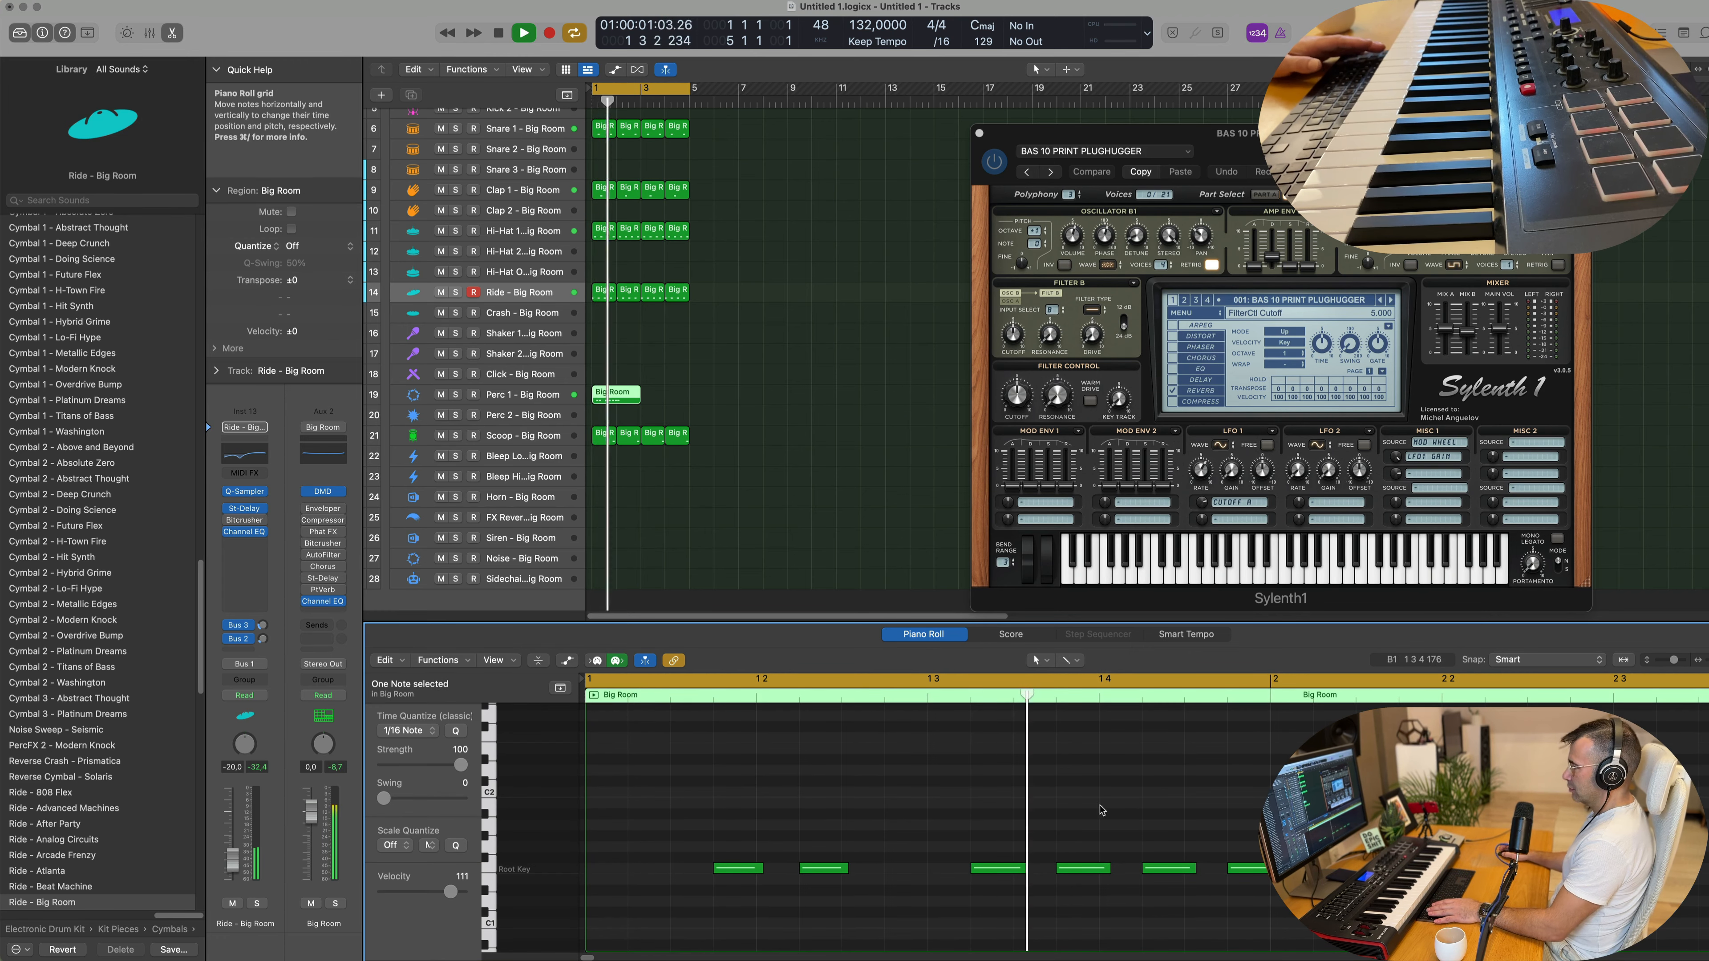
left_click(1174, 868)
key("Delete")
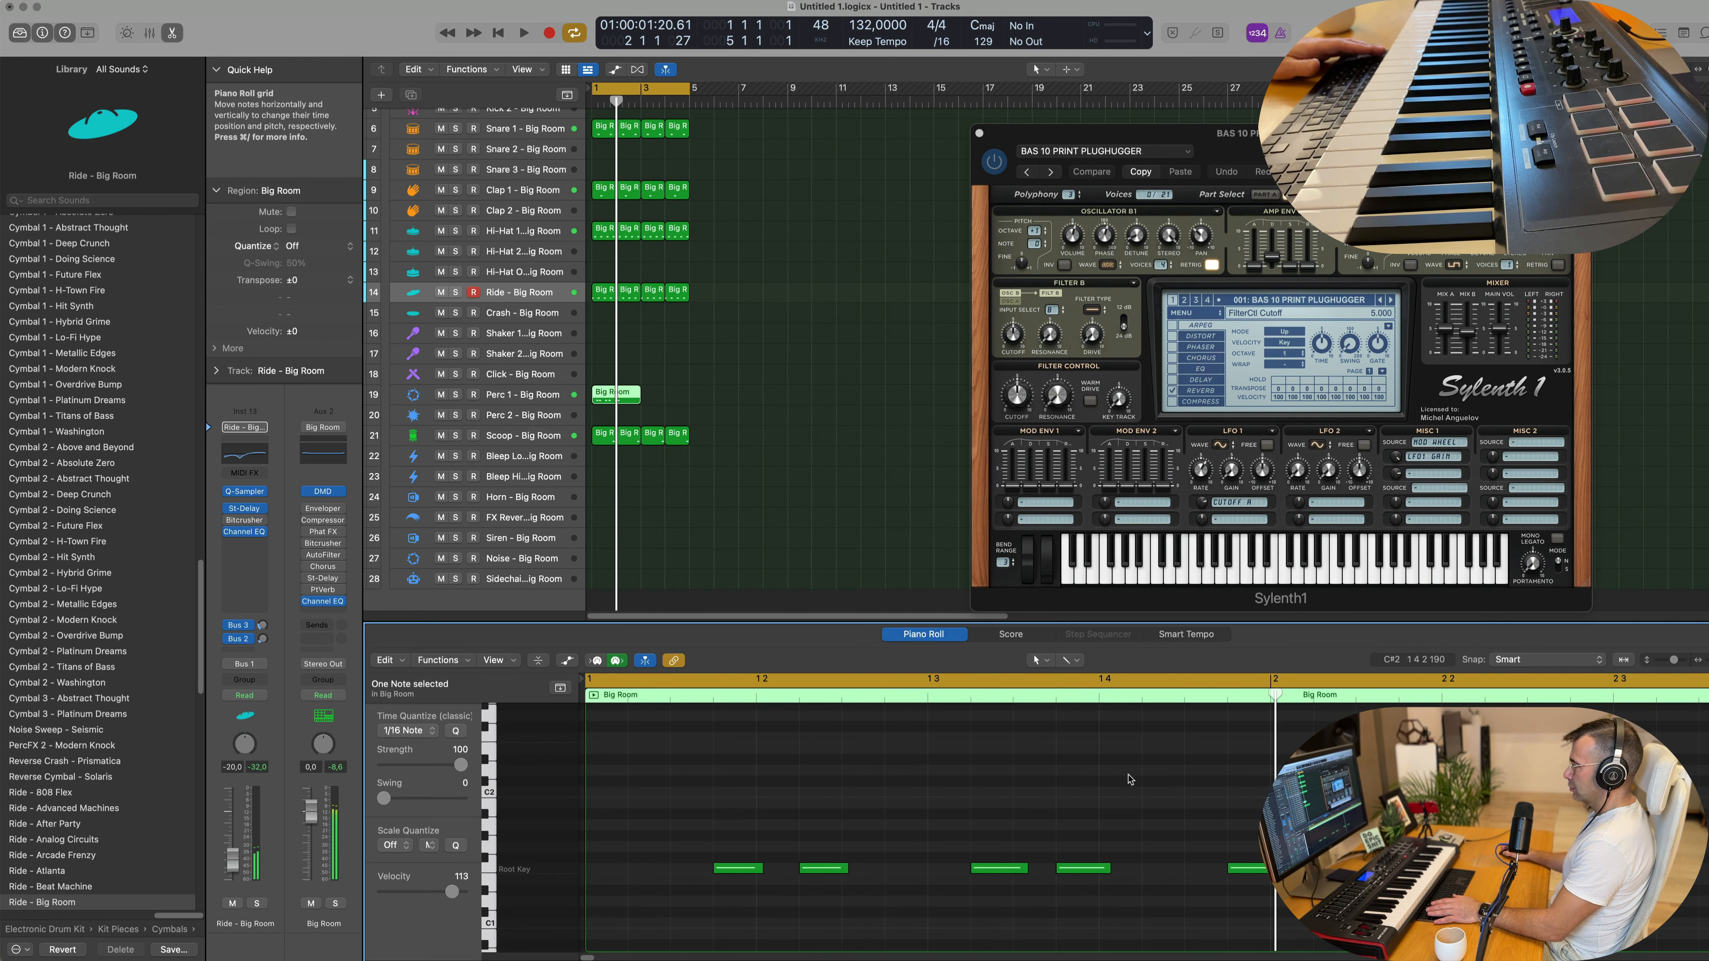
left_click_drag(982, 810, 1274, 910)
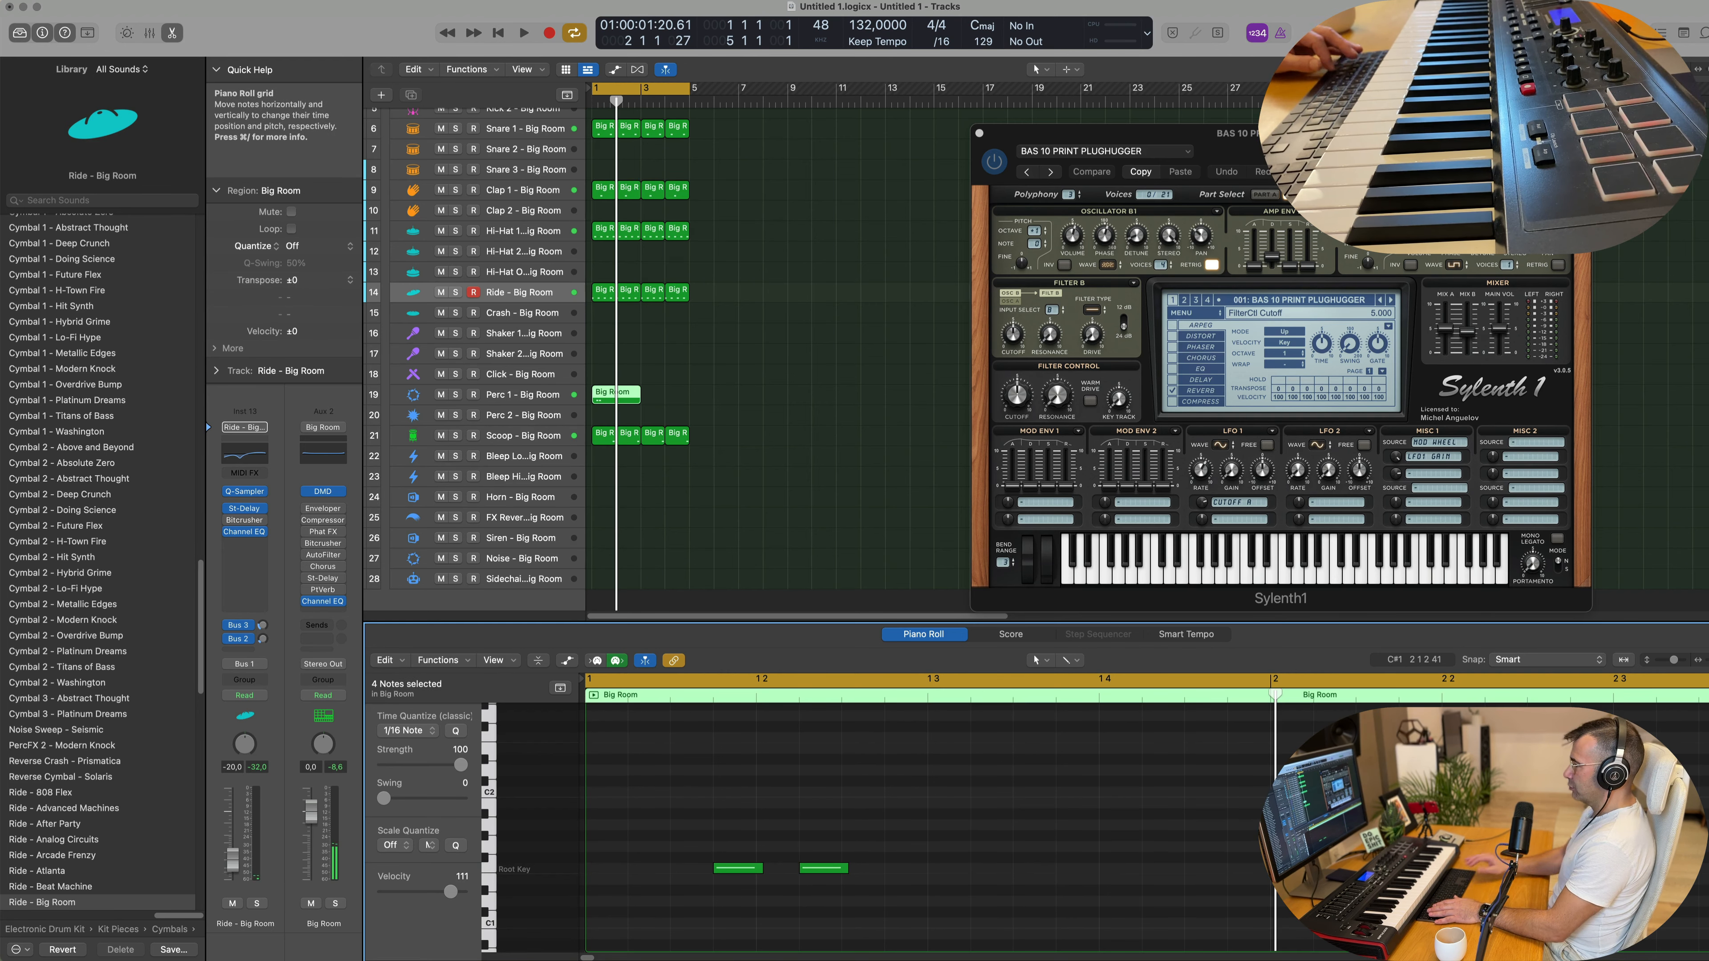
Step: Split the Perc 1 region at bar 2 and delete the part after the split
double_click(613, 392)
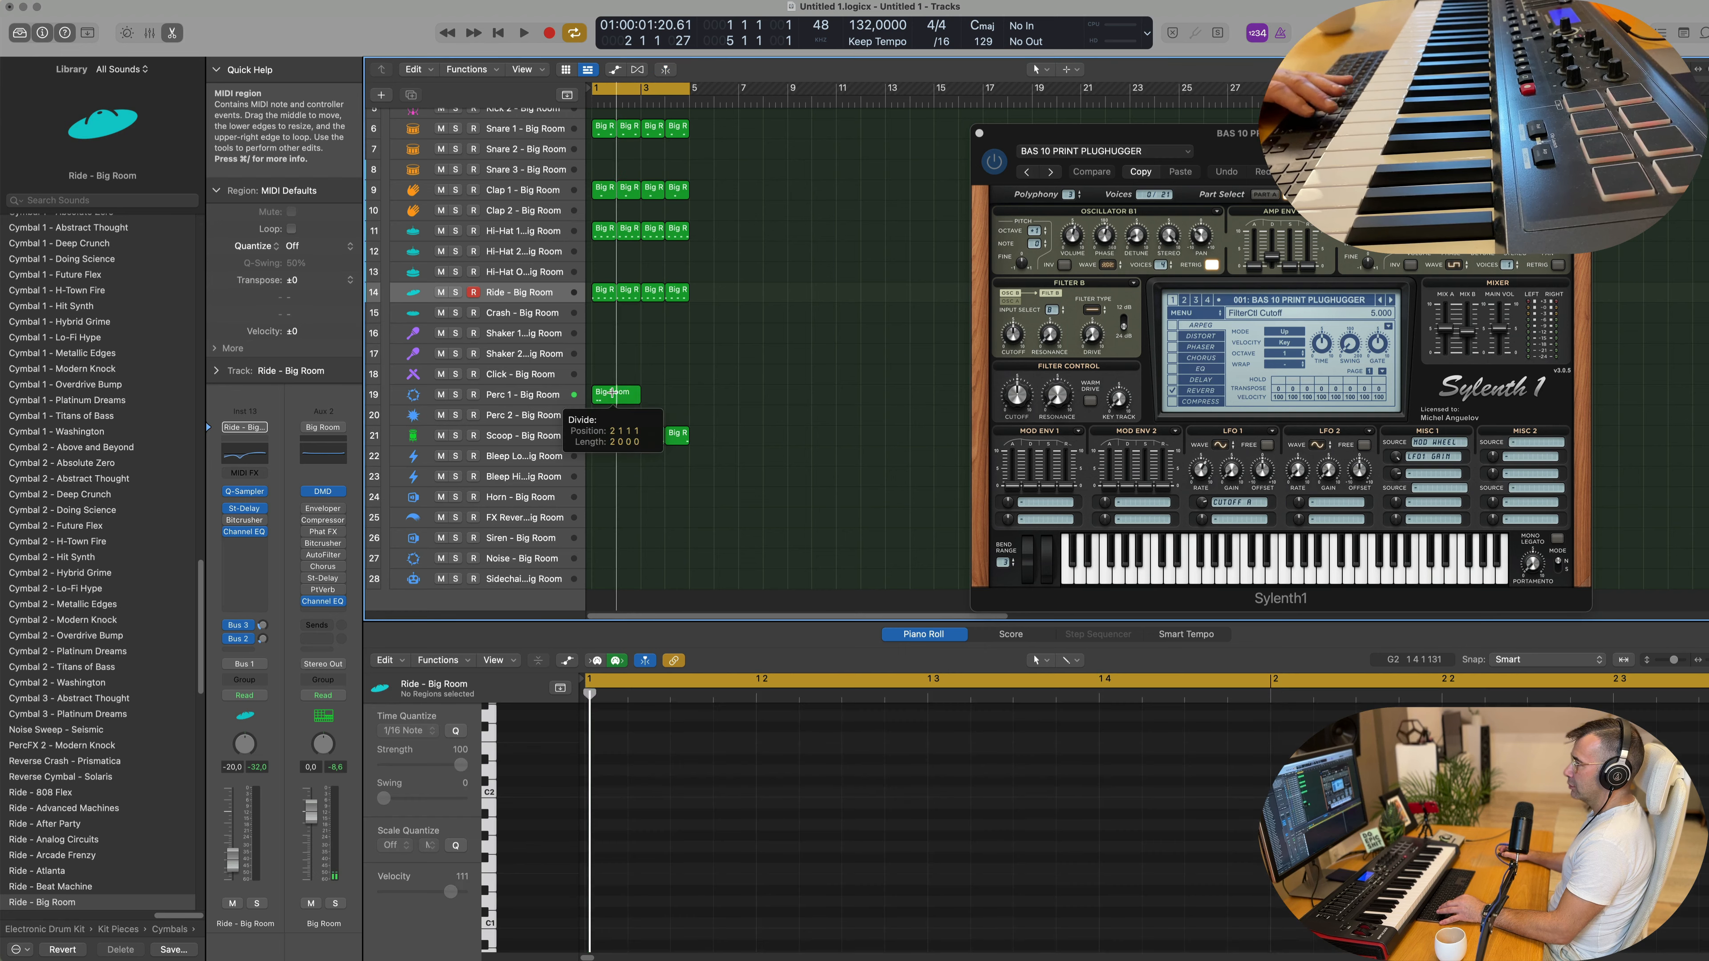
key("Delete")
left_click(599, 396)
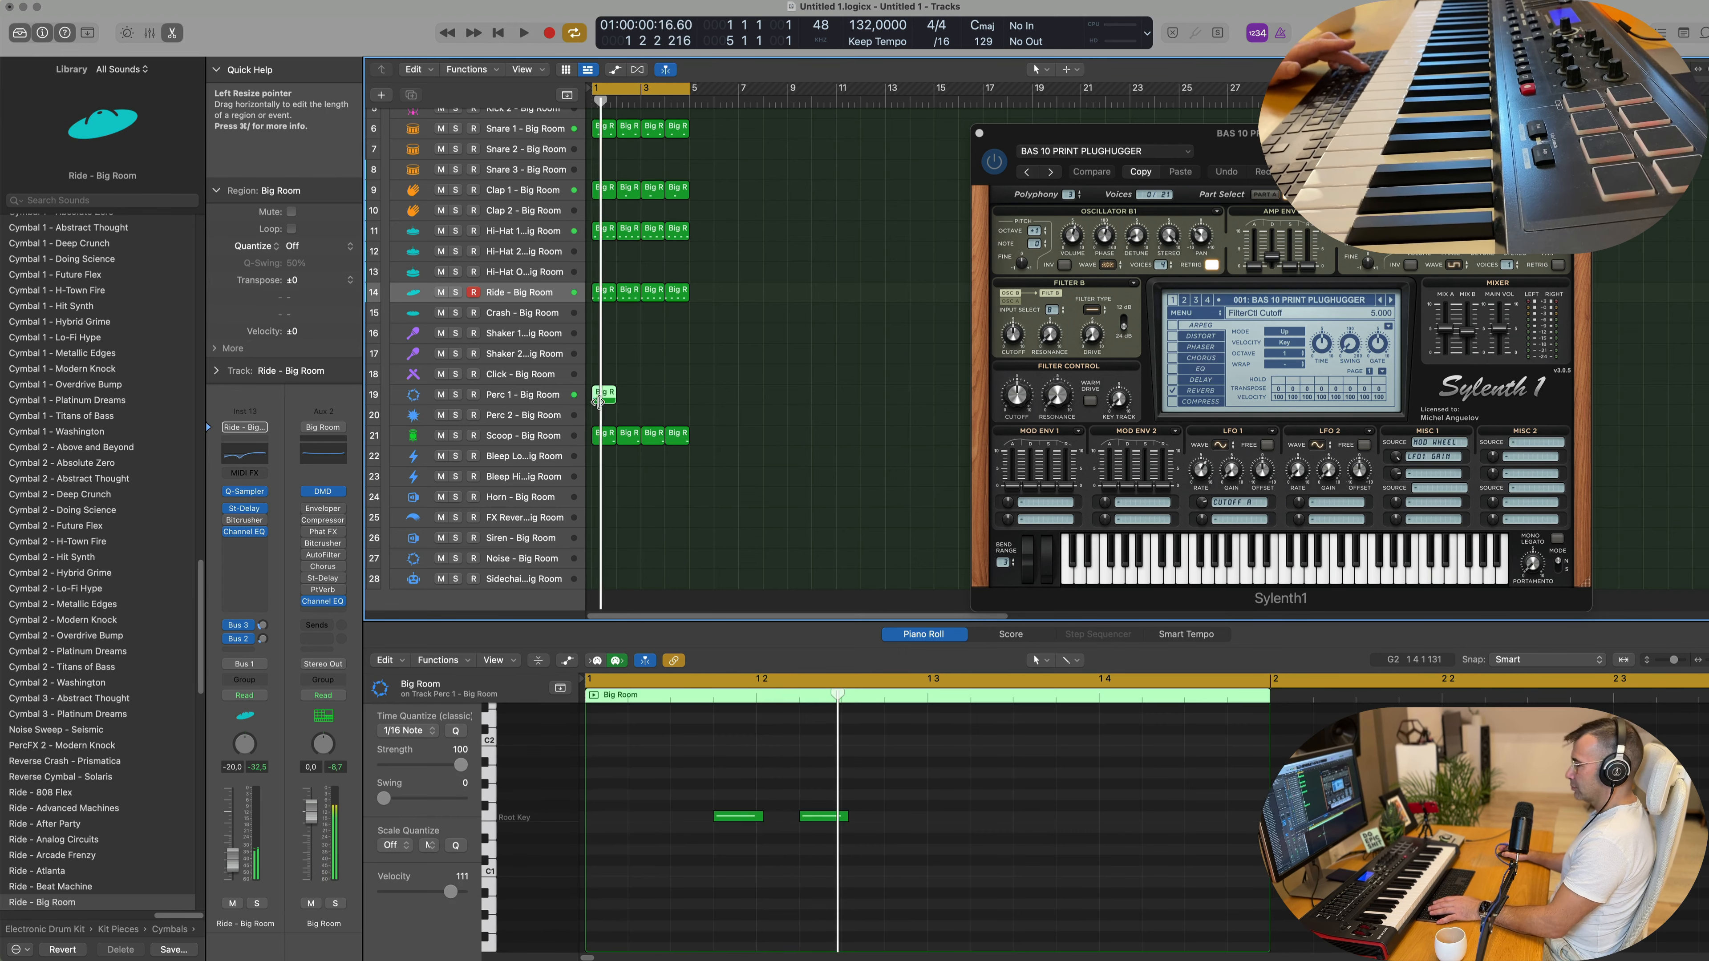
Step: Repeat the one-bar Perc 1 region across bars 2 to 4
key("super+r")
key("super+r")
left_click(600, 396)
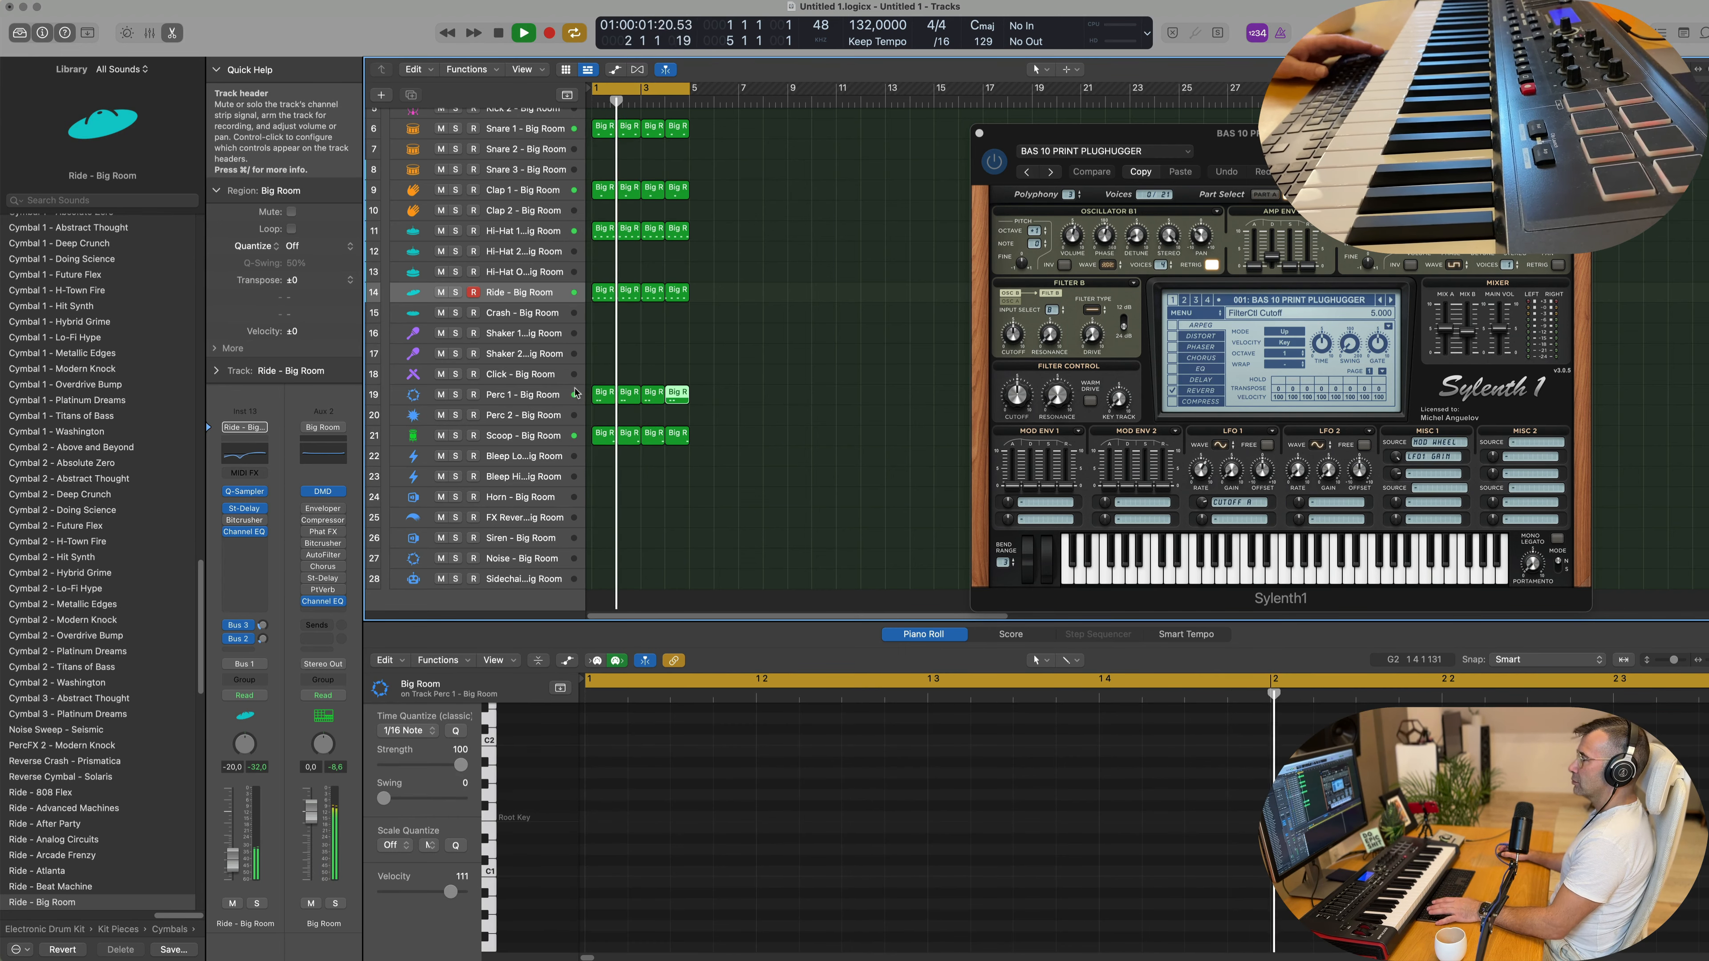
Step: Copy the two notes in the first Perc 1 region two beats later and play the loop
key("space")
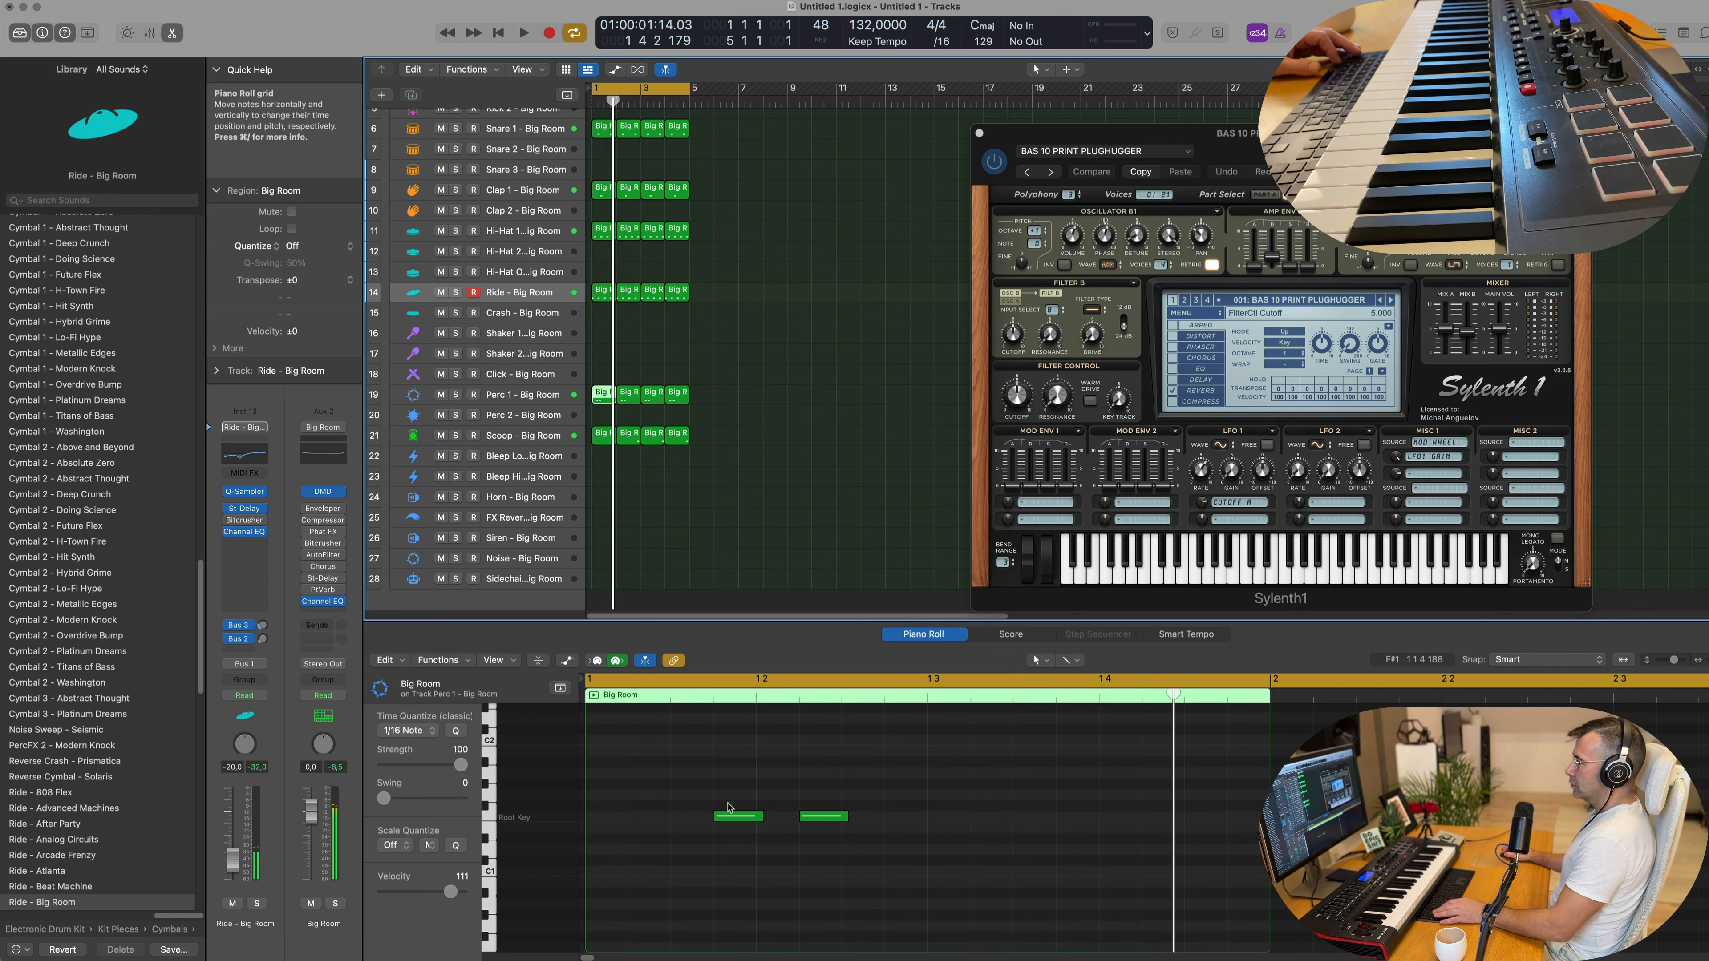
left_click_drag(974, 883, 1076, 817)
key("space")
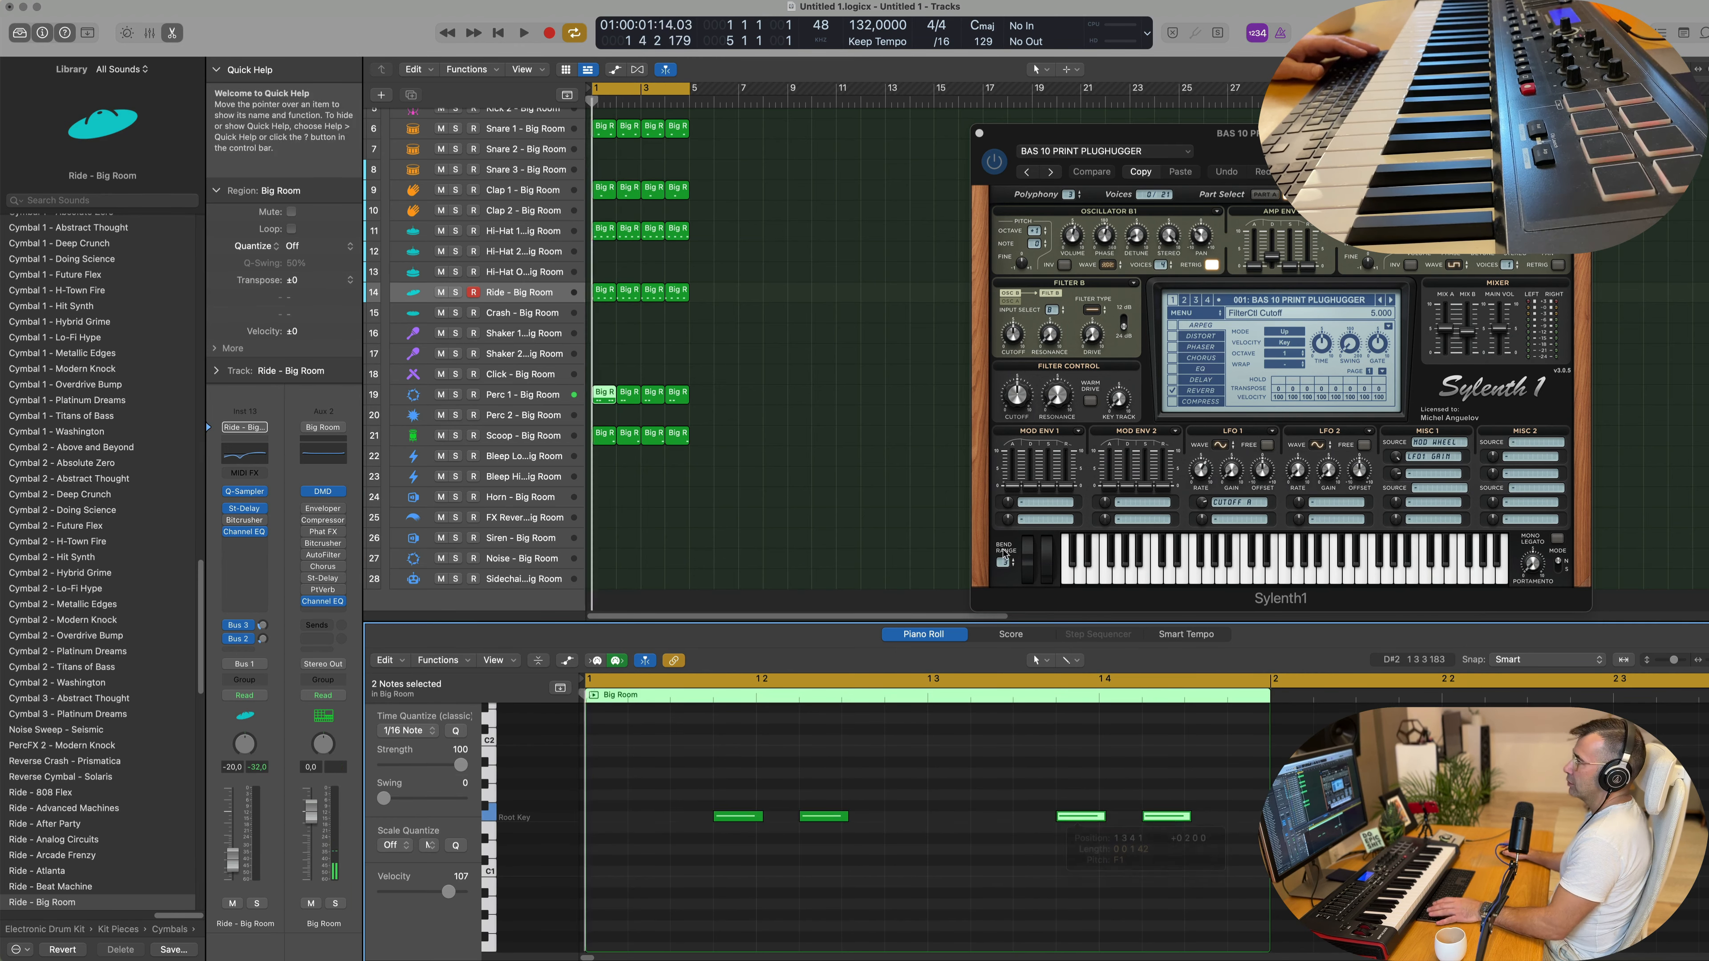
Step: Delete the old Perc 1 regions in bars 2 to 4 and repeat the edited first region to fill them
left_click_drag(768, 387, 605, 395)
key("Delete")
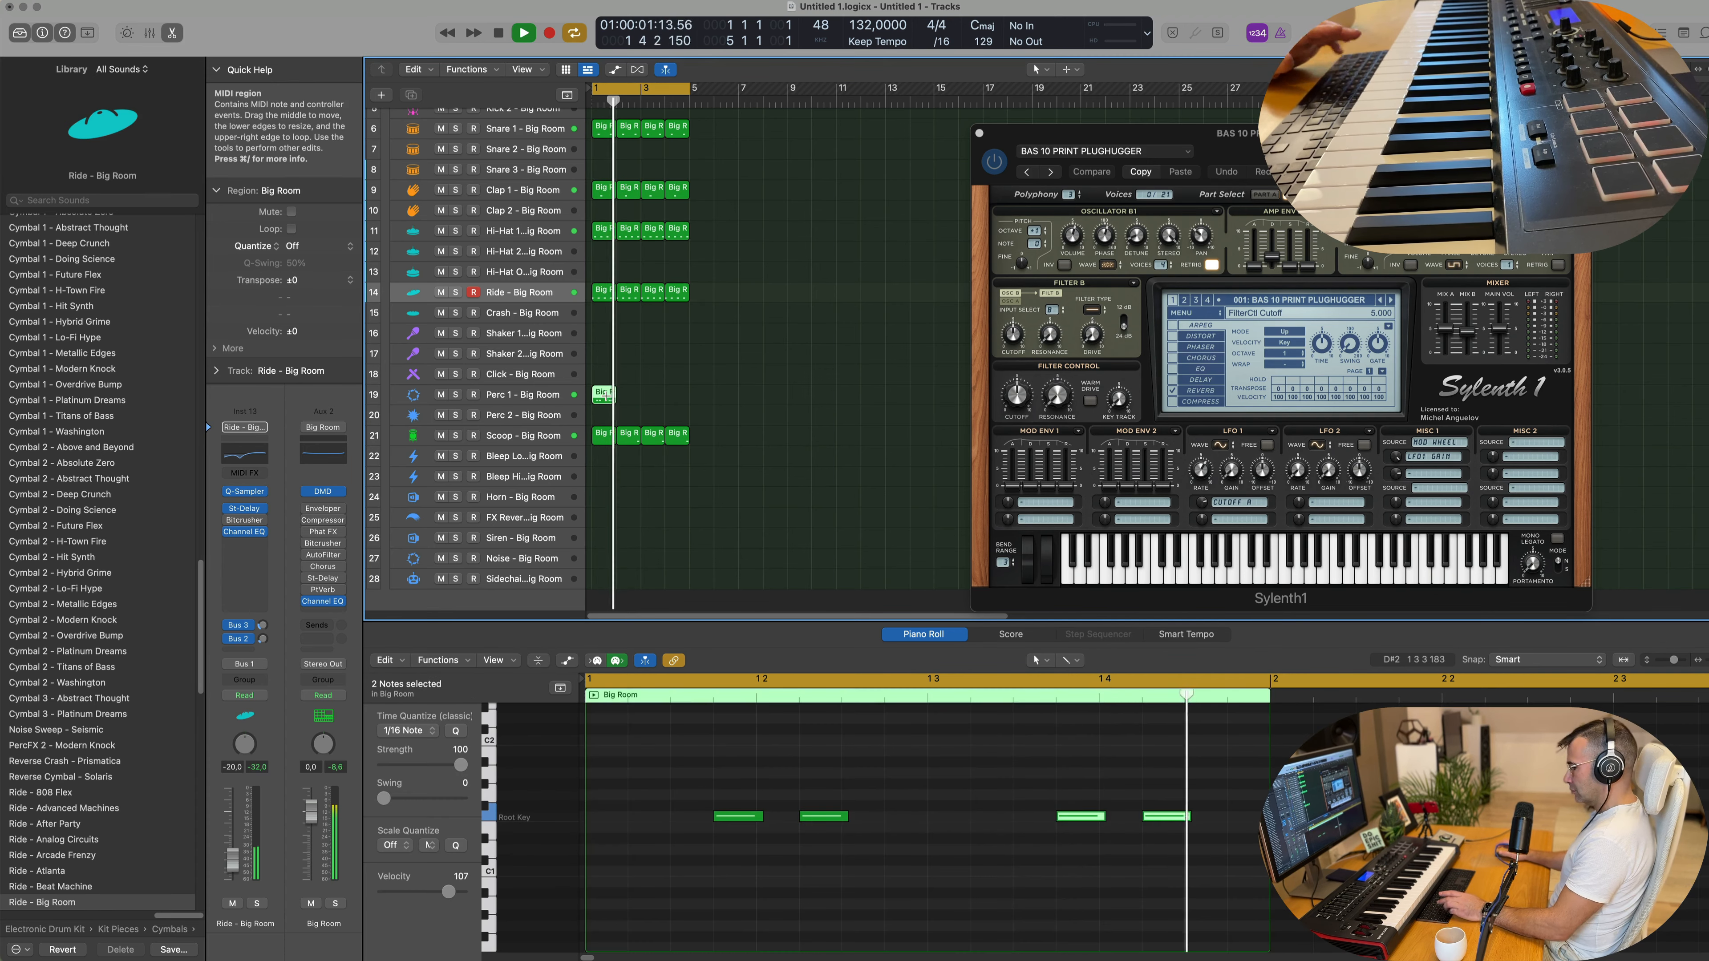
key("super+r")
key("super+r")
Step: Adjust the Bus 3 and Bus 2 send levels of Perc 1 and the Bus 2 delay send of Clap 1
left_click(587, 395)
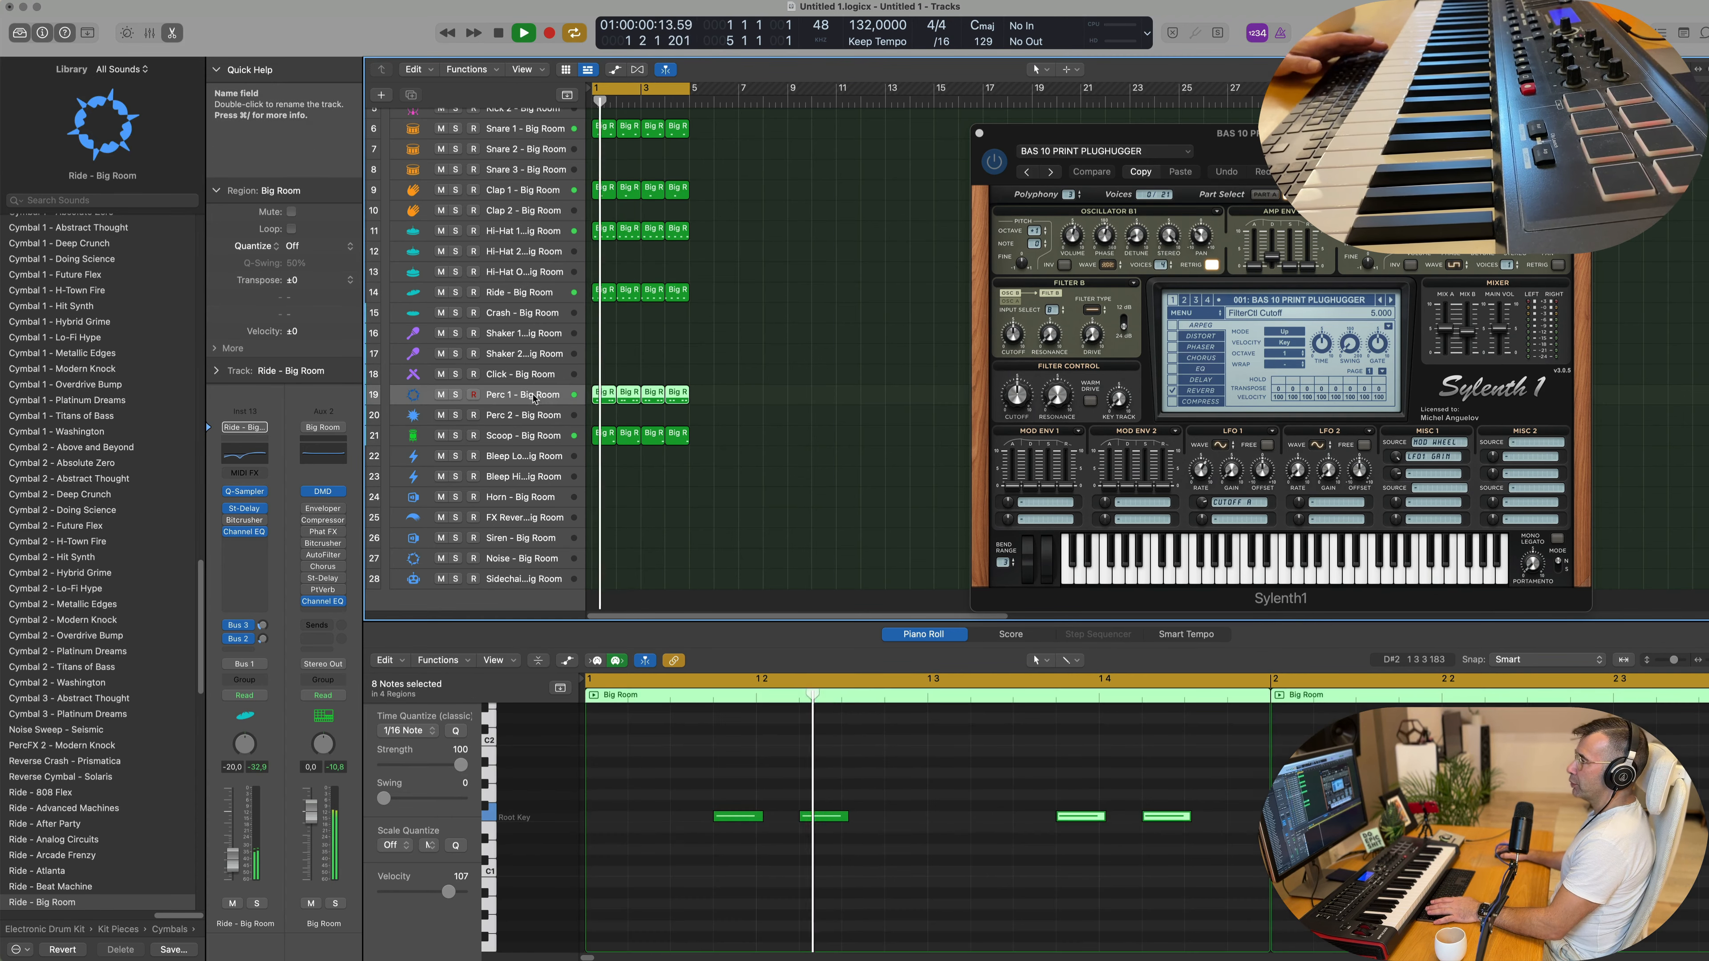
left_click(262, 626)
left_click_drag(262, 630, 264, 648)
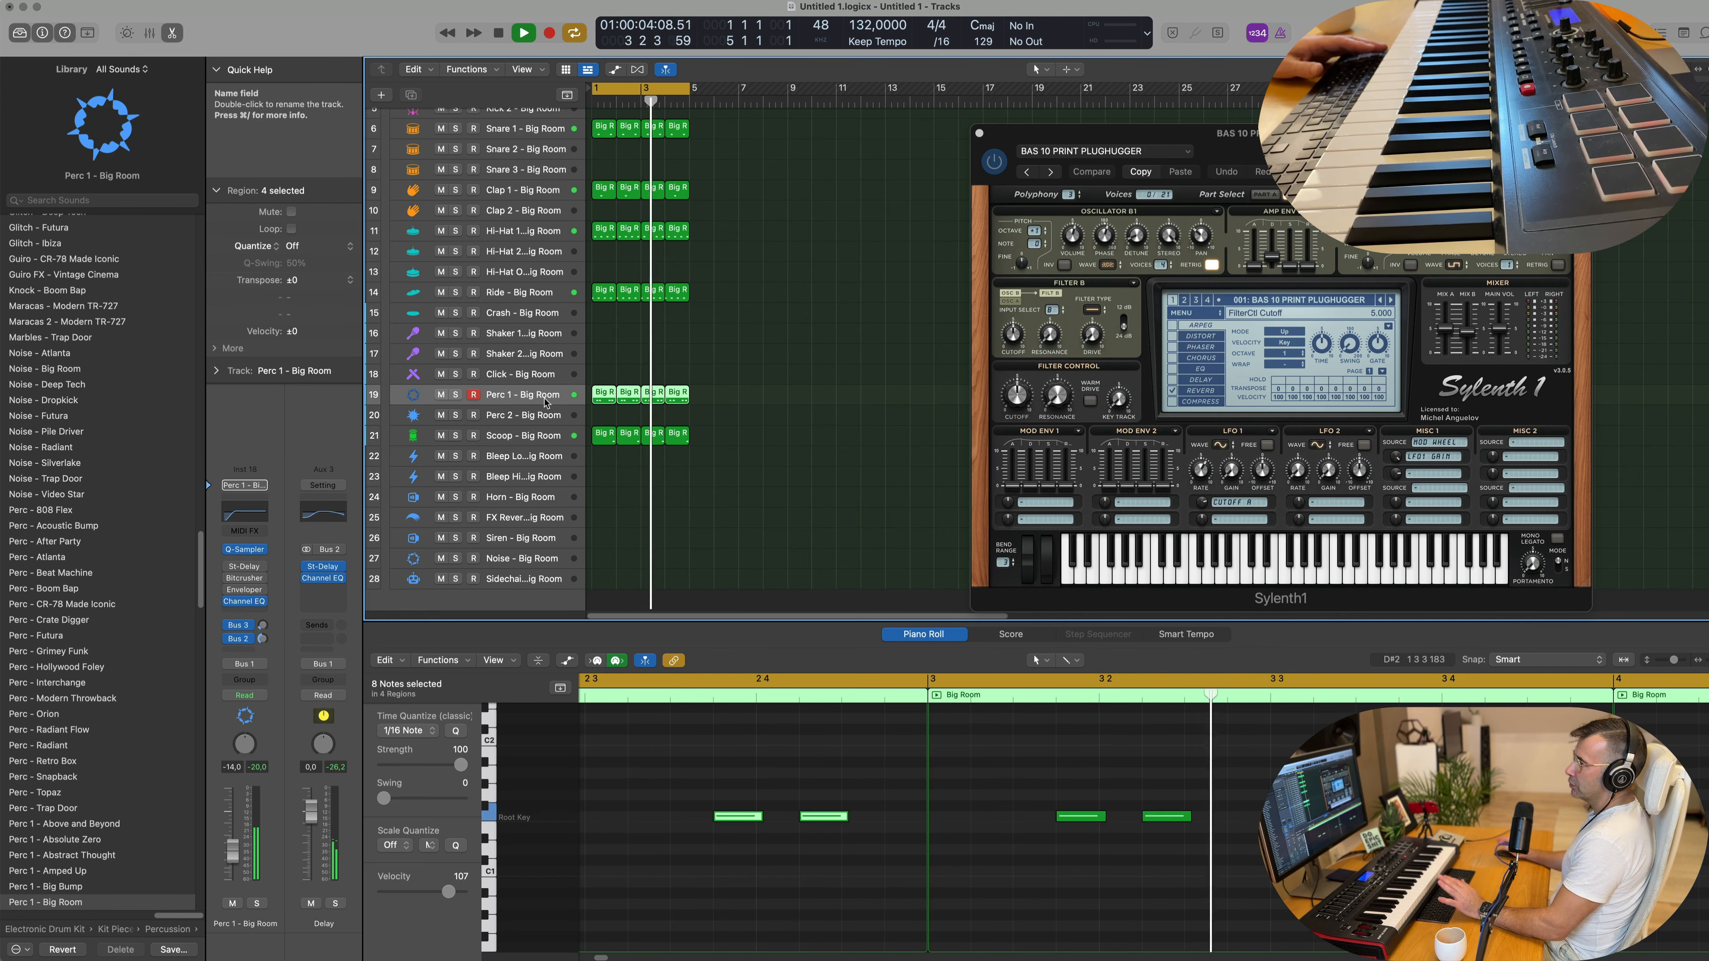
scroll(525, 283, "up", 2)
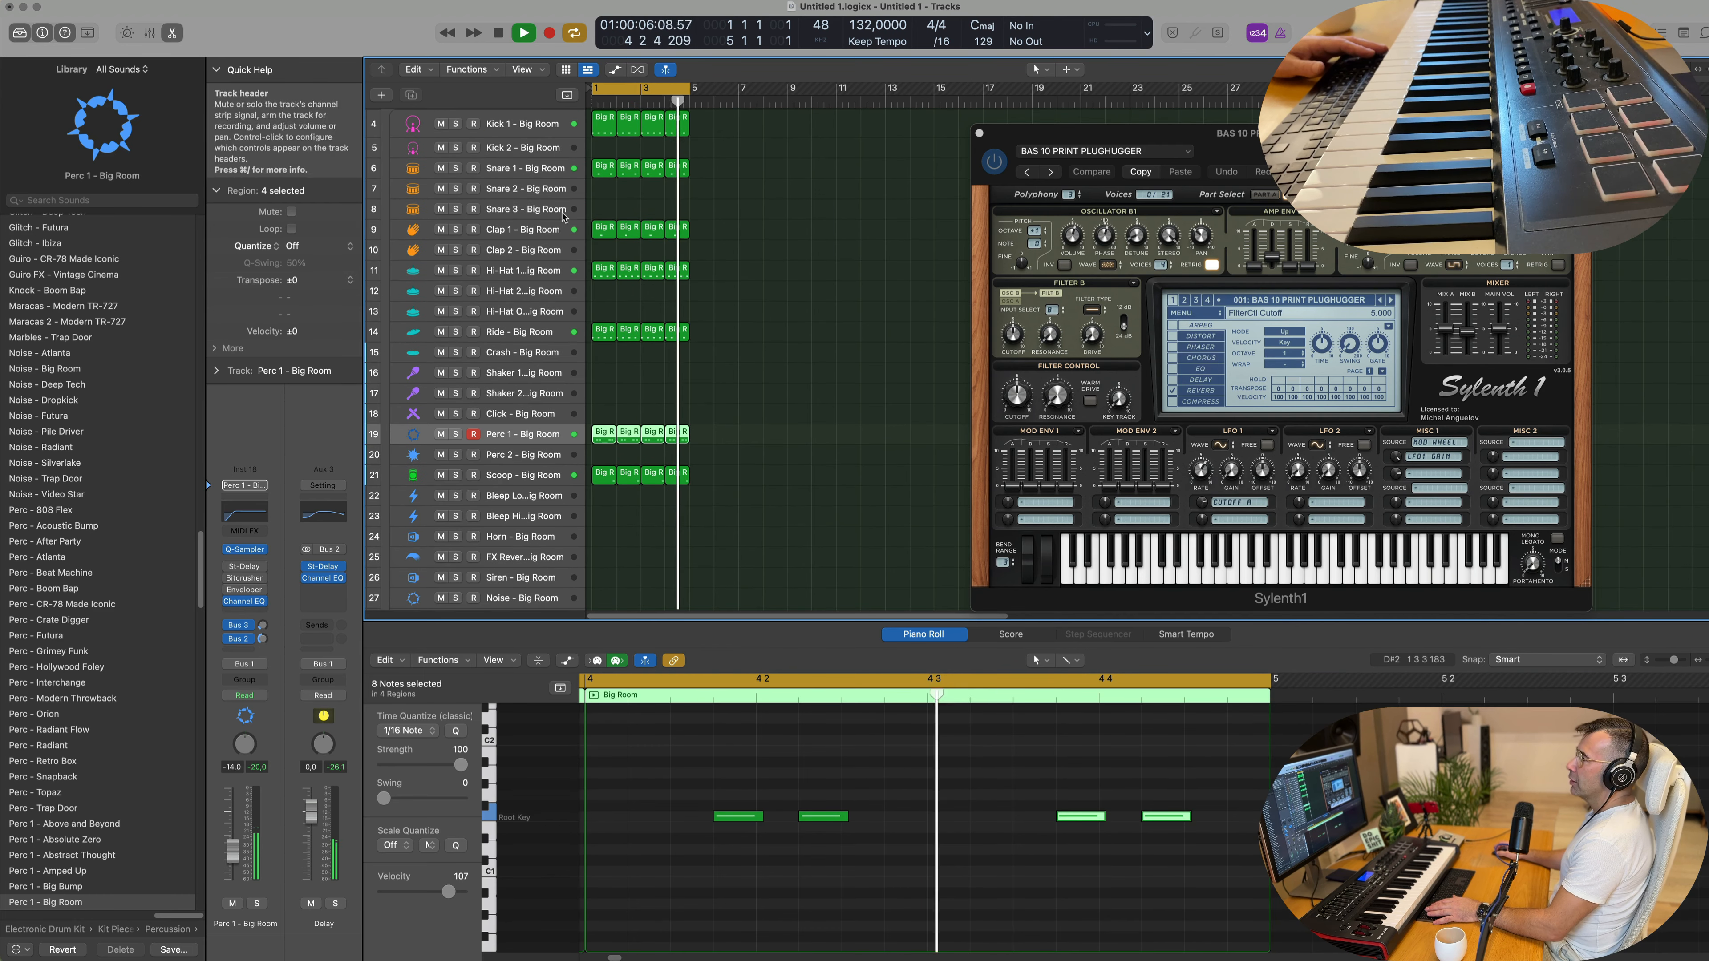
left_click(504, 236)
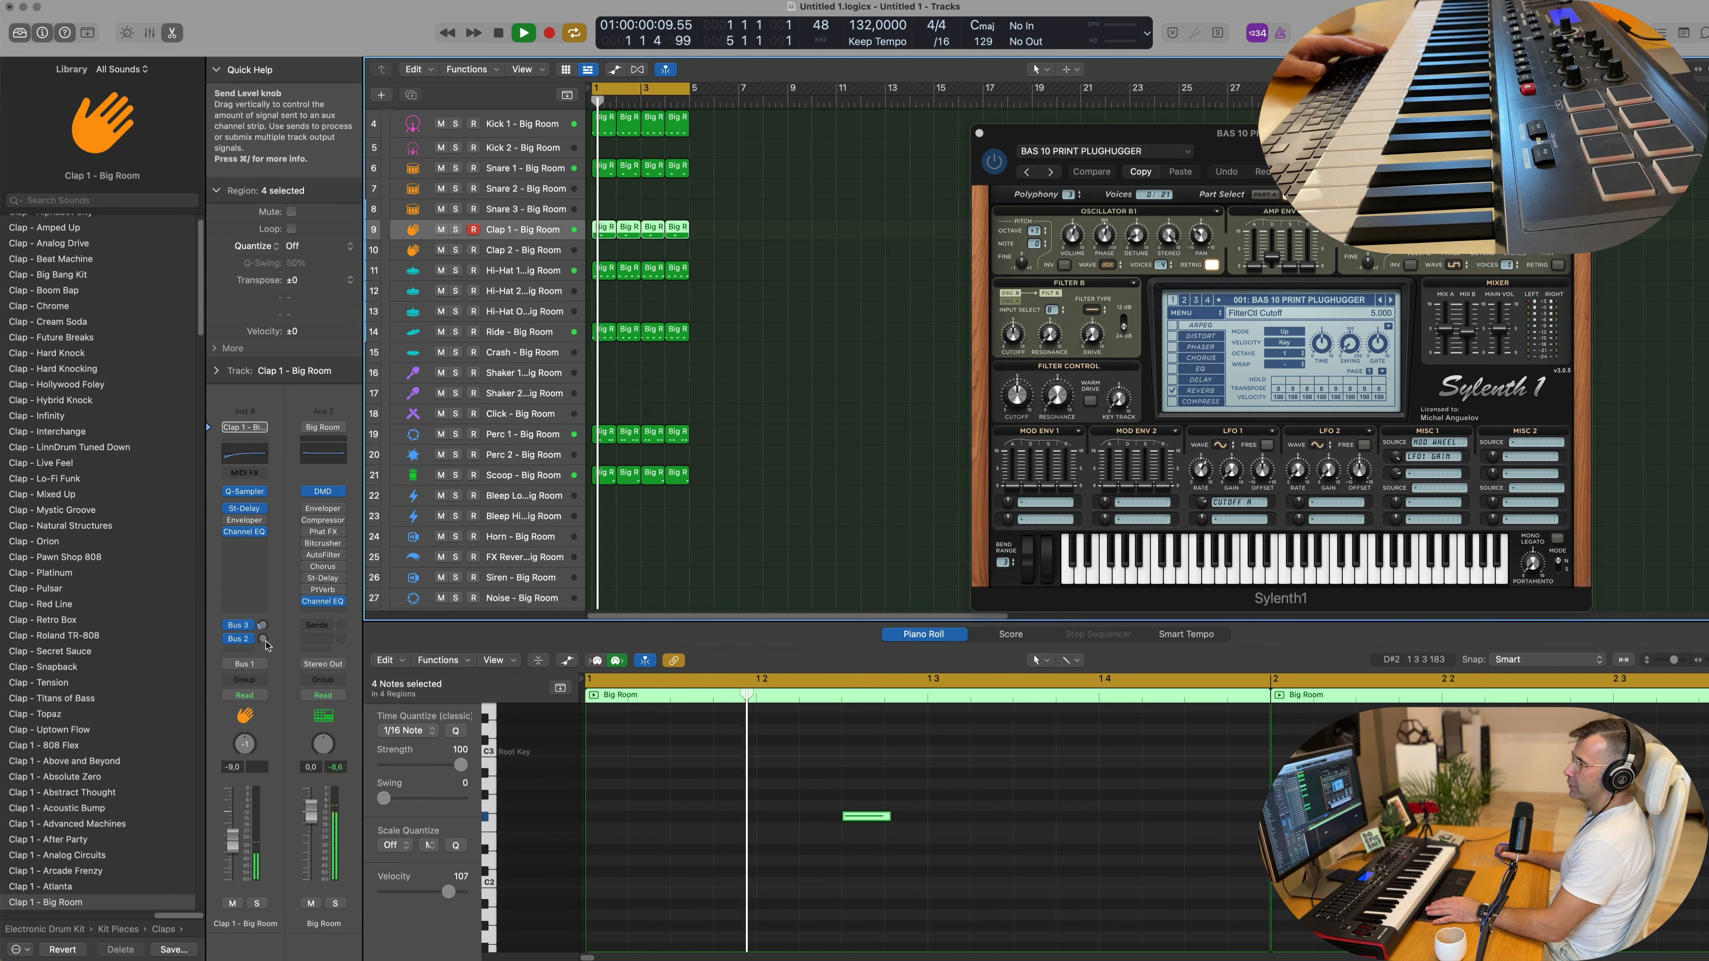
left_click_drag(262, 638, 262, 643)
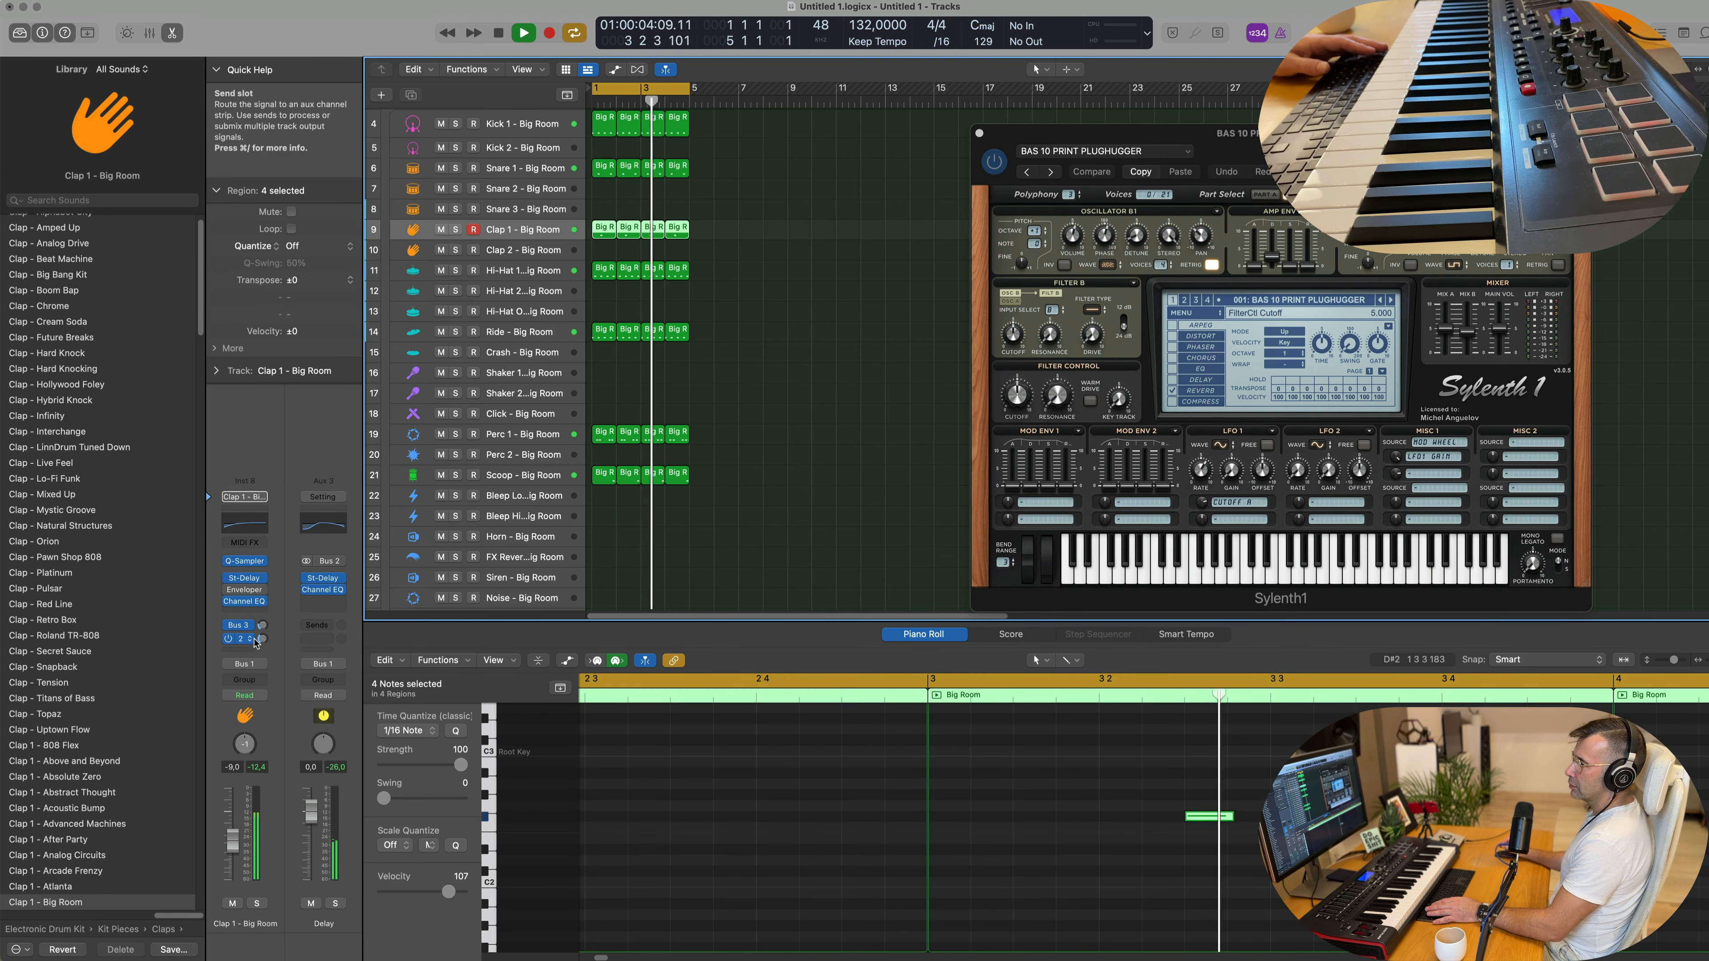
Step: Lower the Scoop track's volume to -6.2 dB and the Sylenth1 bass track's volume to -5.3 dB
left_click(548, 480)
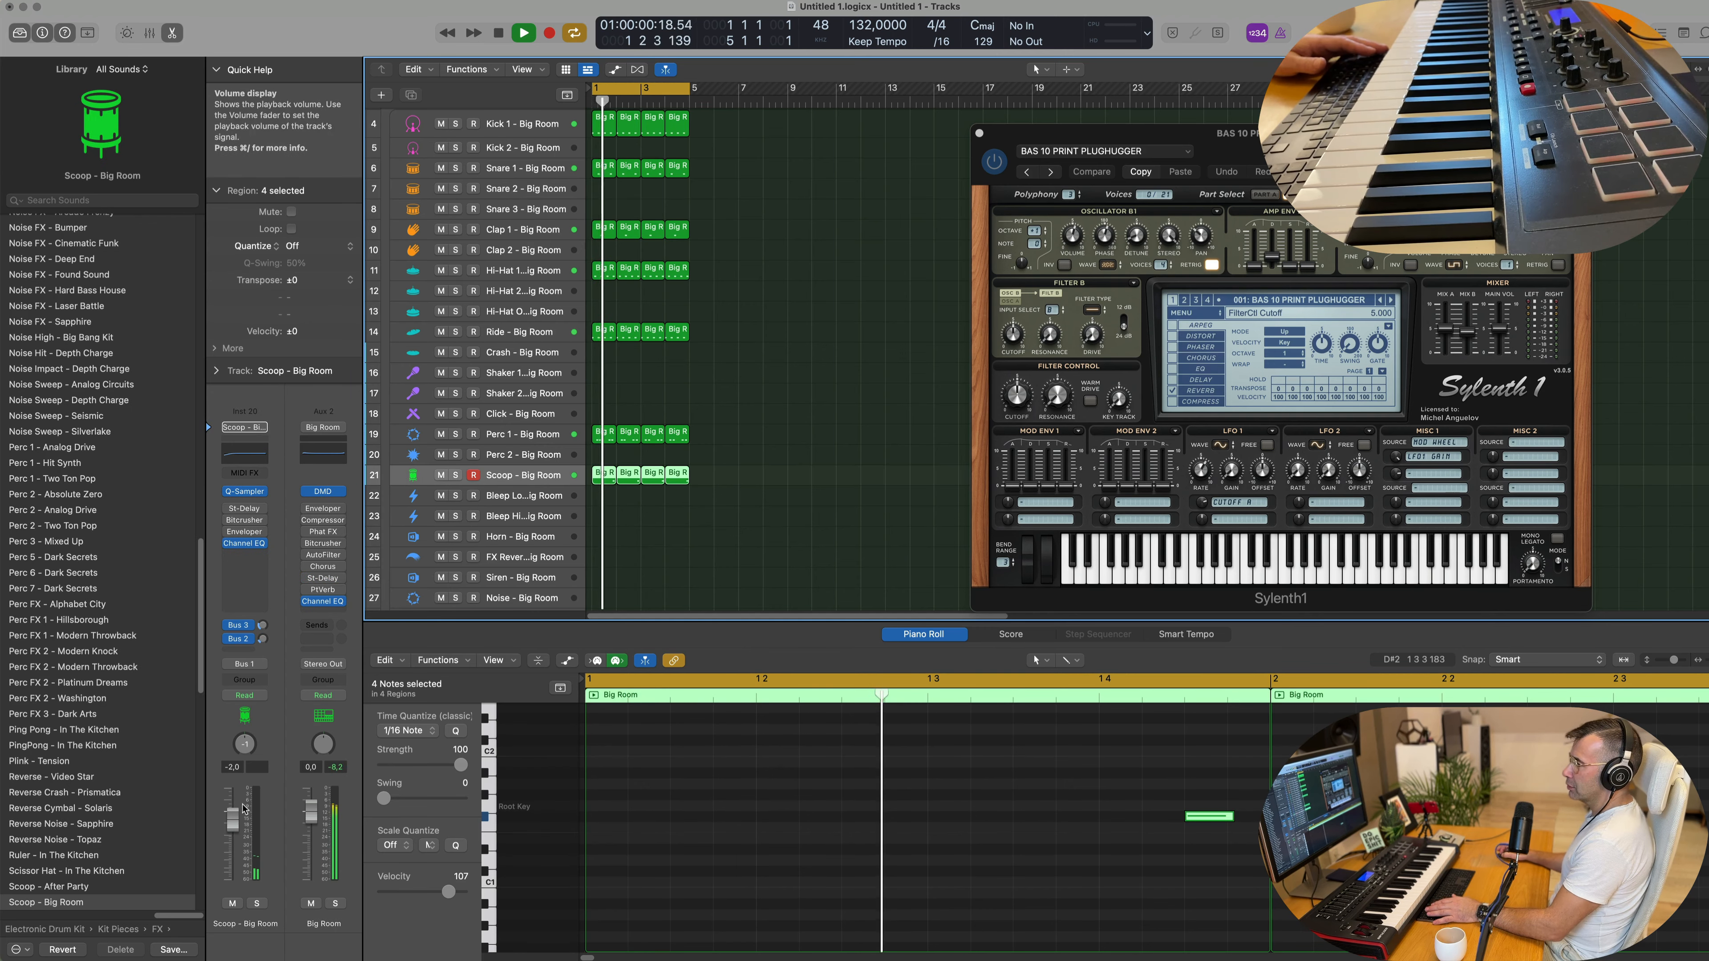
left_click_drag(232, 824, 224, 842)
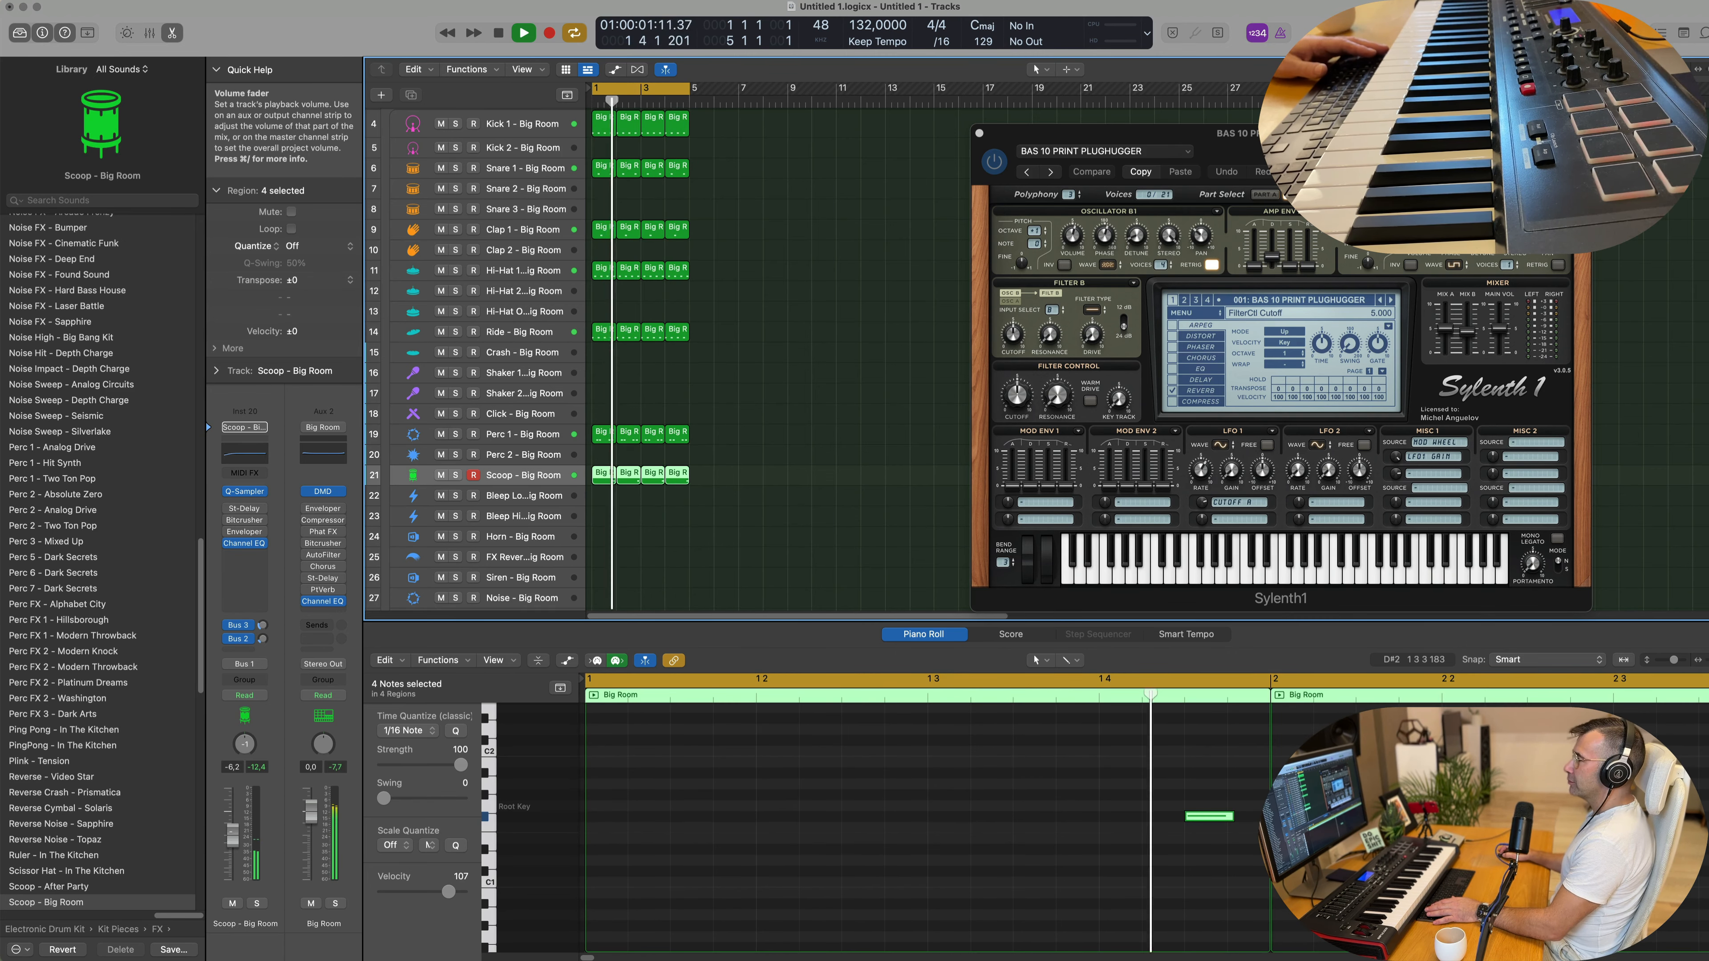
scroll(700, 426, "up", 3)
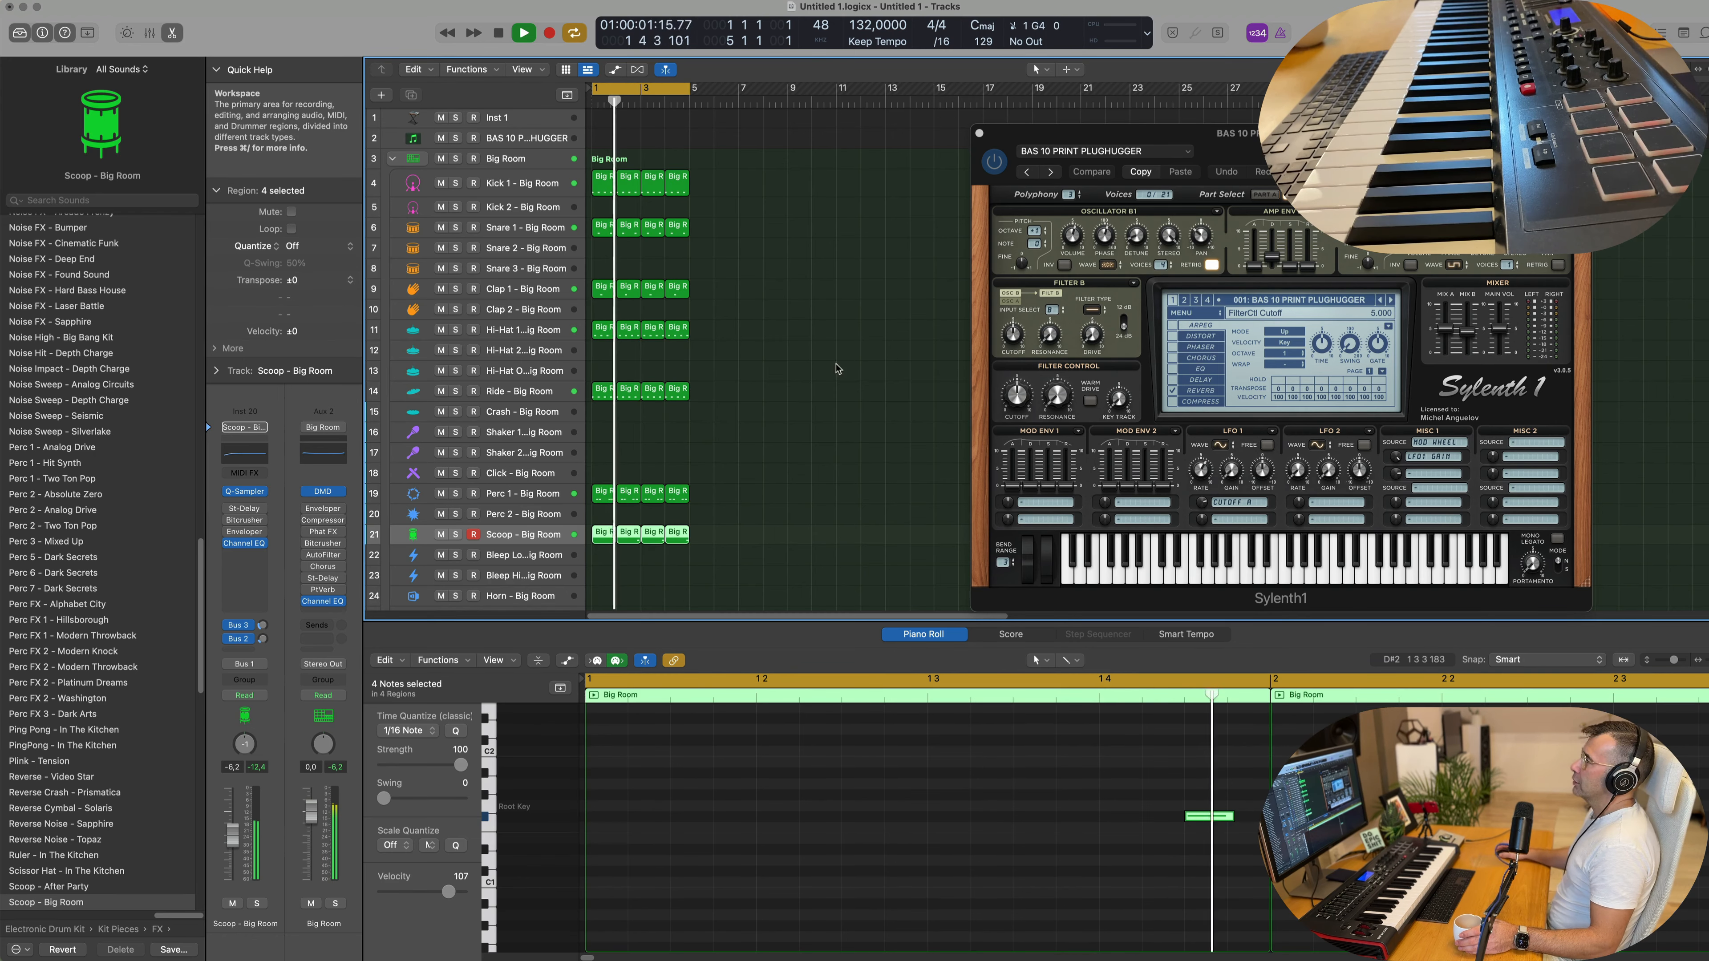
left_click(535, 140)
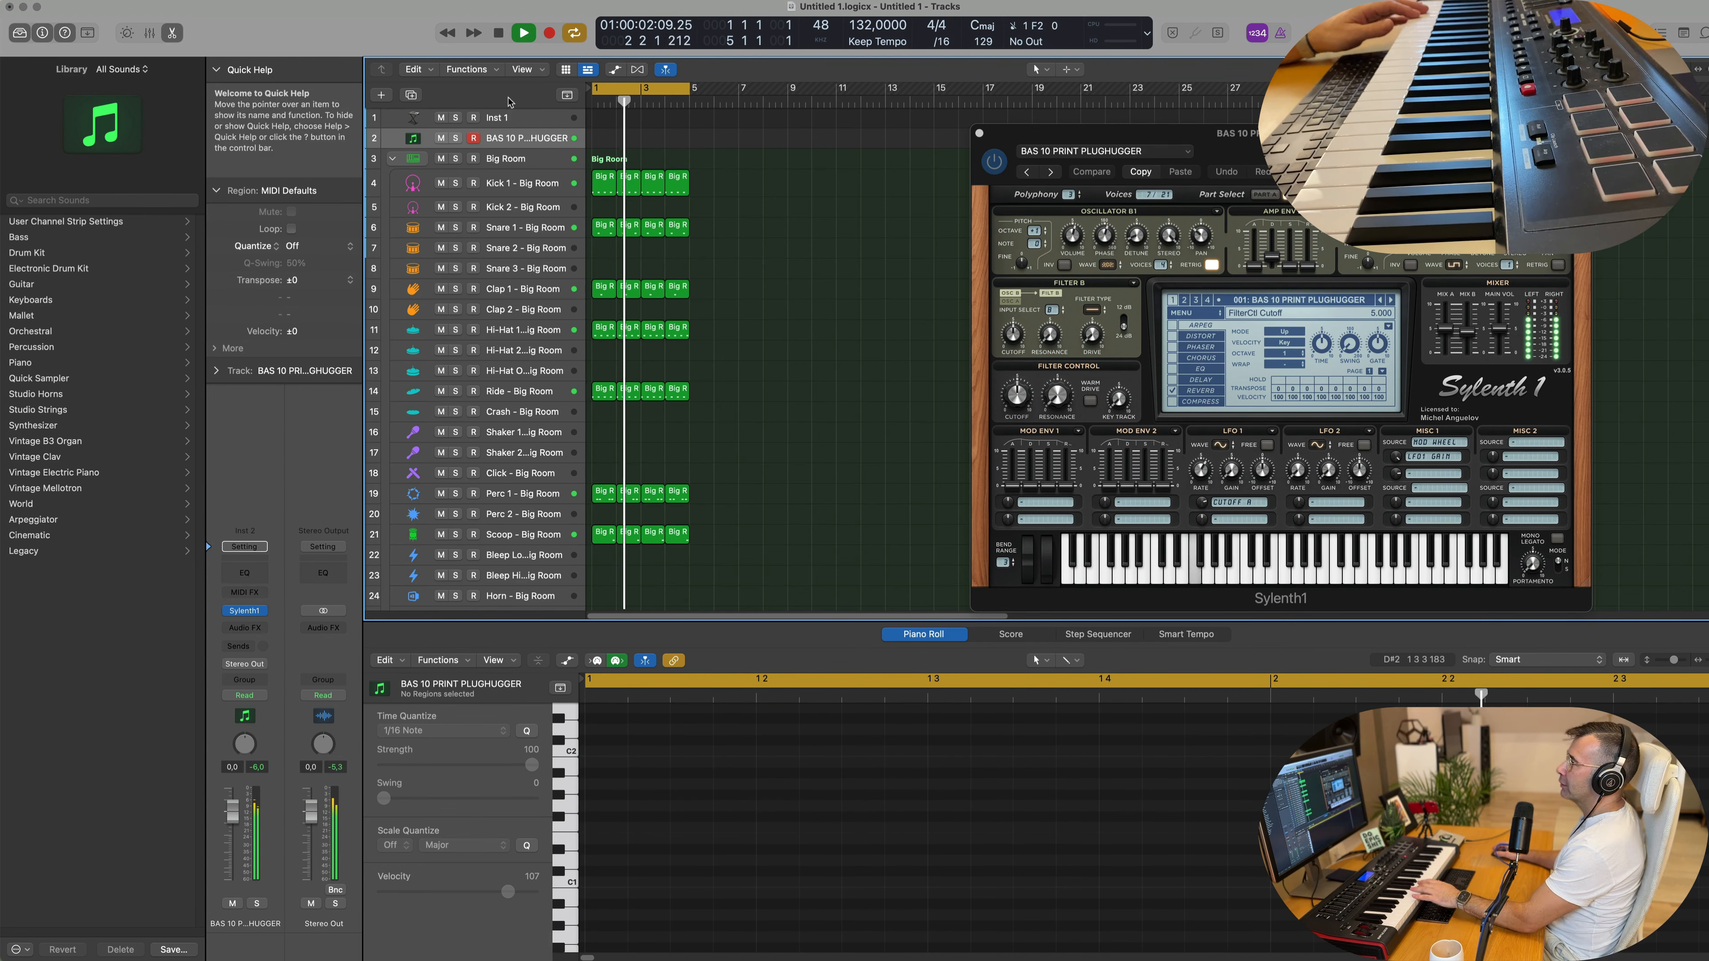
left_click_drag(232, 811, 229, 841)
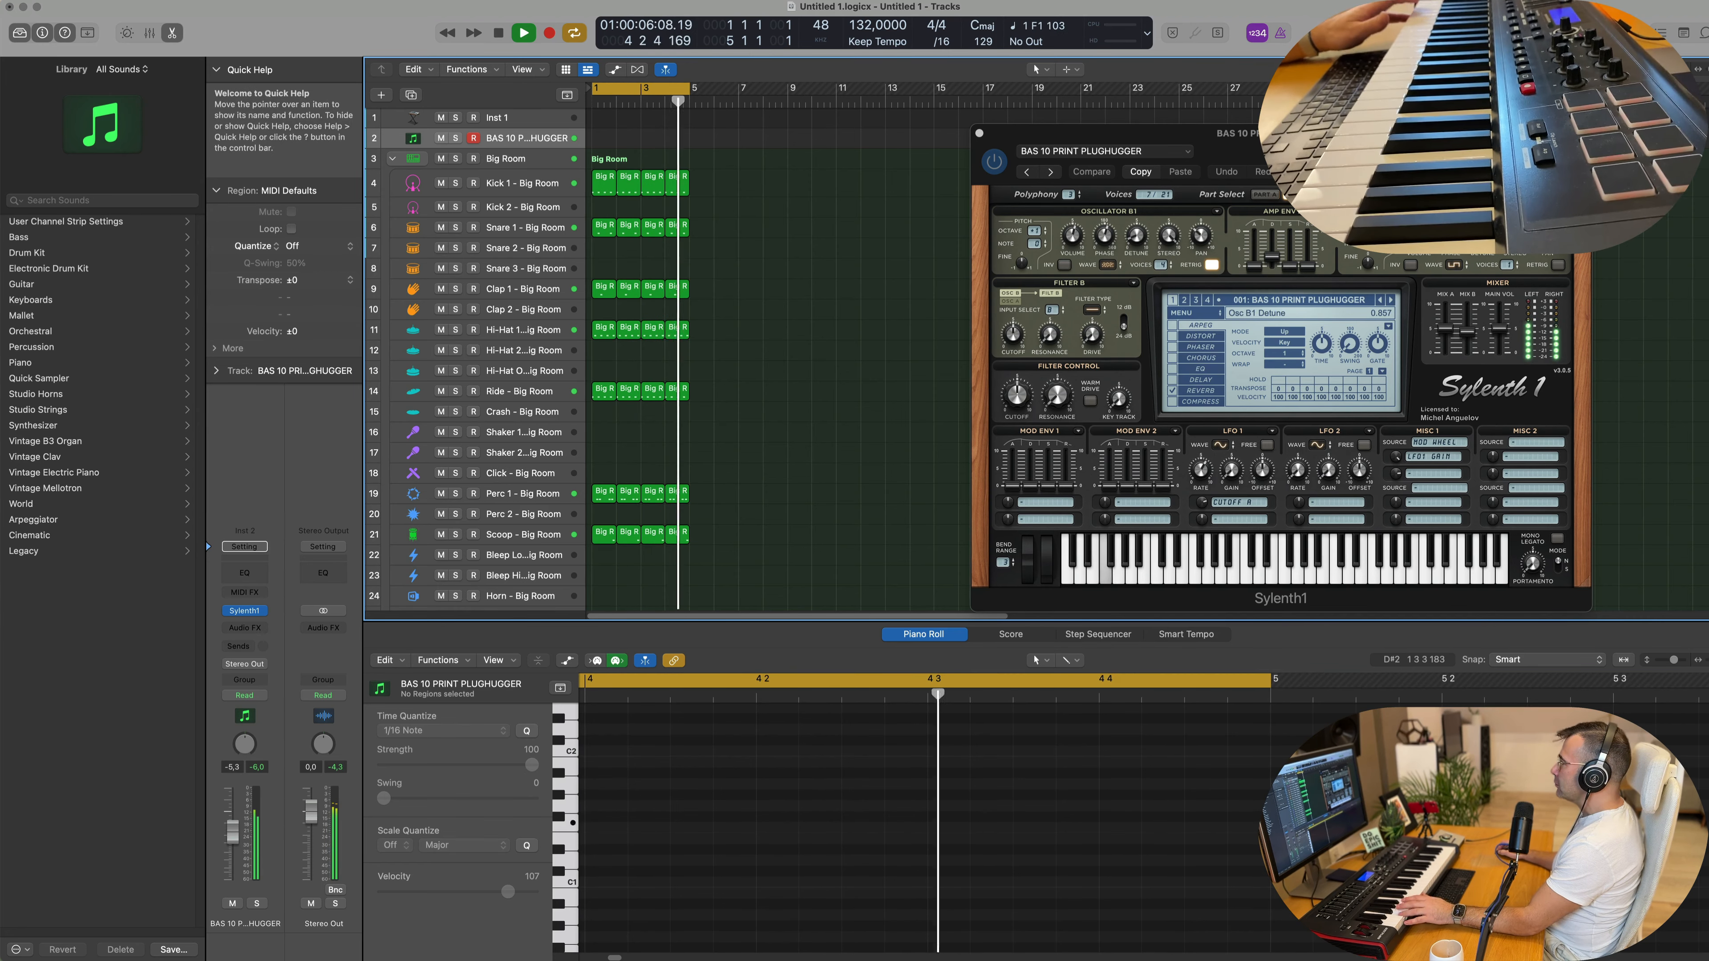
Step: Switch Sylenth1 to the preset 002: BS 90s Bass Stab and move its window clear of the track regions
left_click_drag(1301, 144, 954, 179)
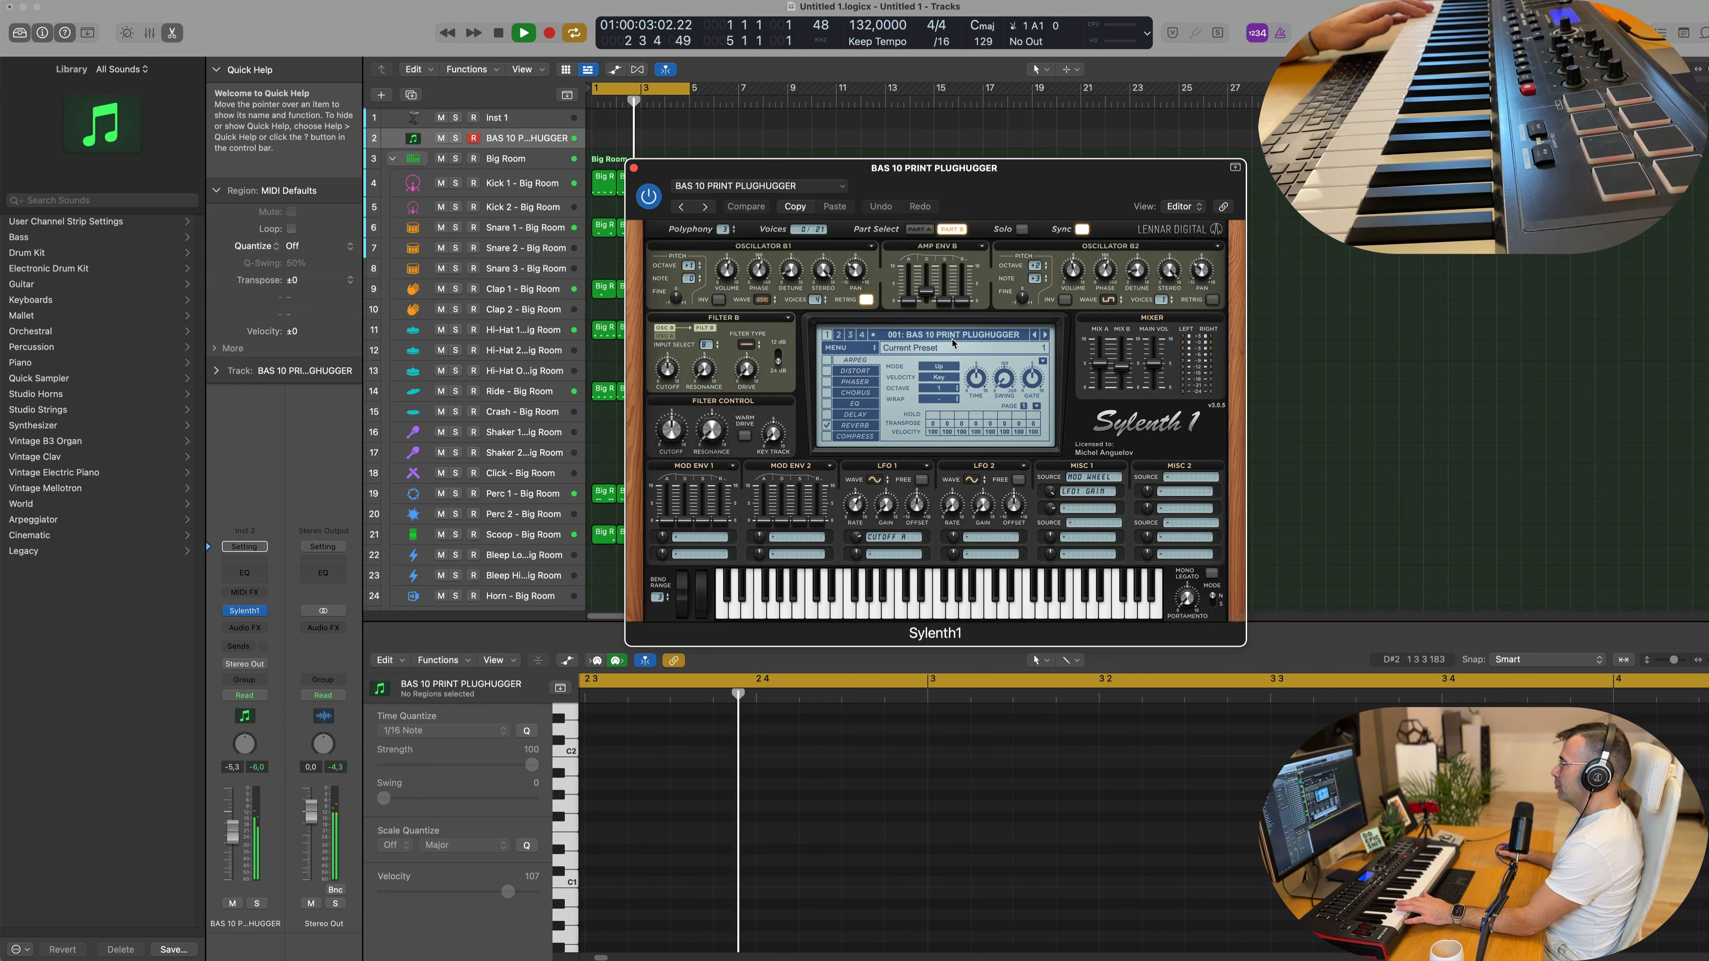
left_click(1044, 335)
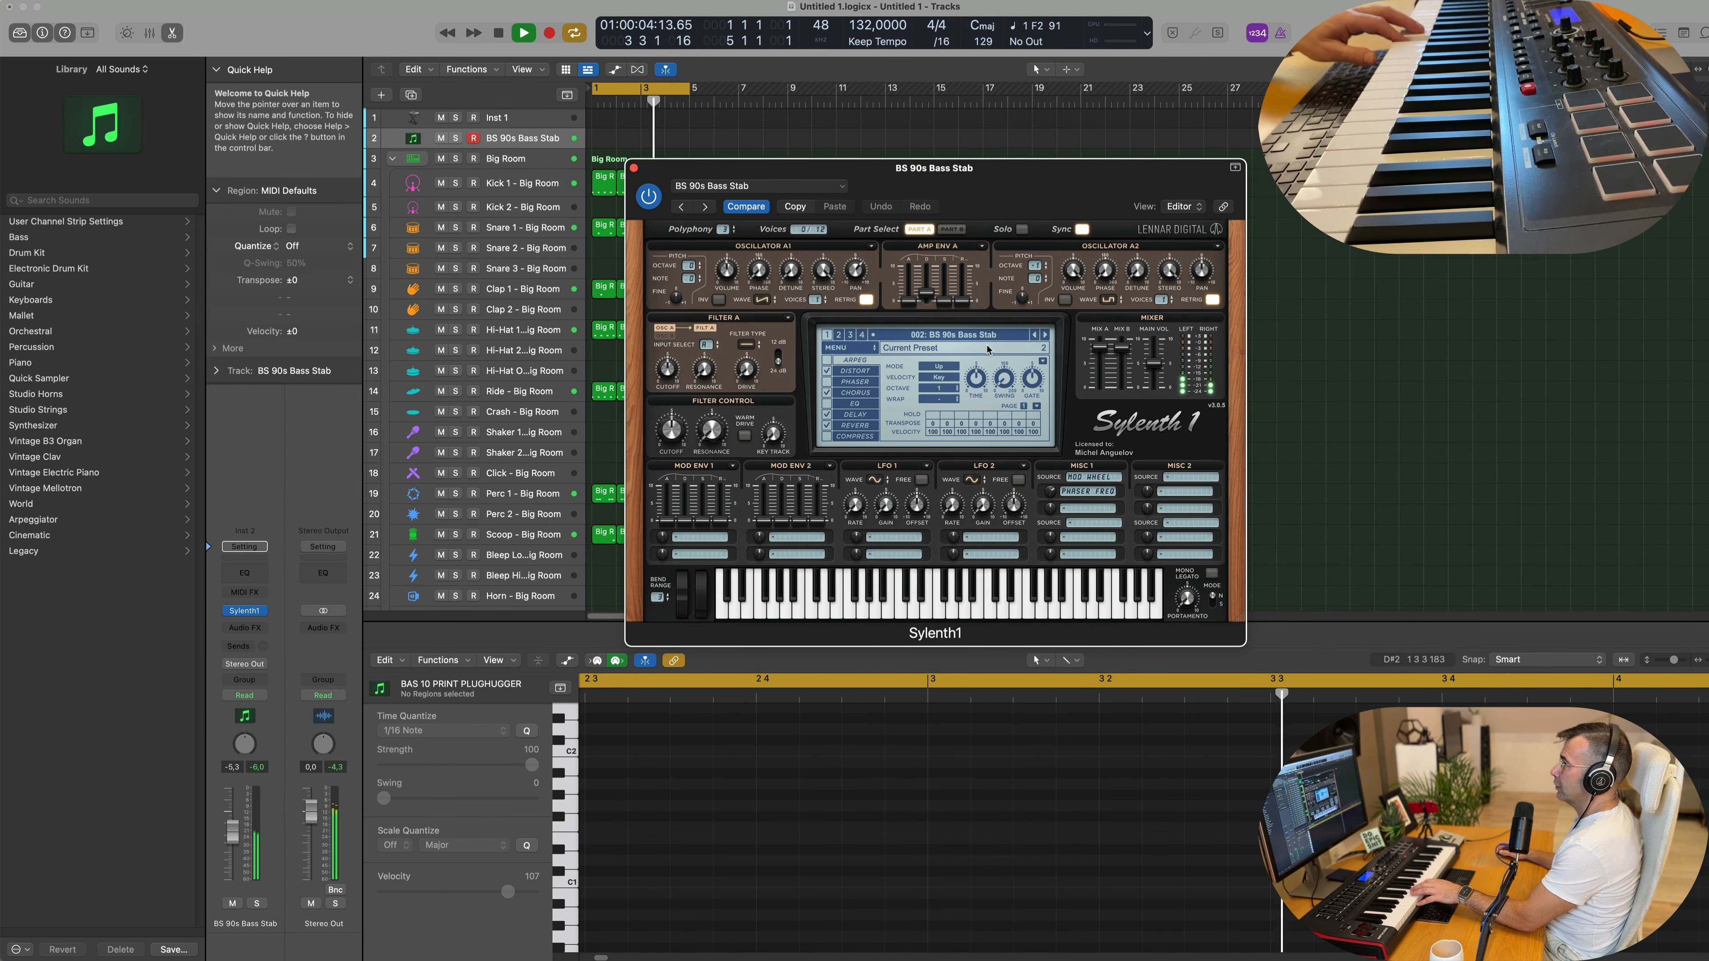
left_click_drag(857, 168, 1064, 240)
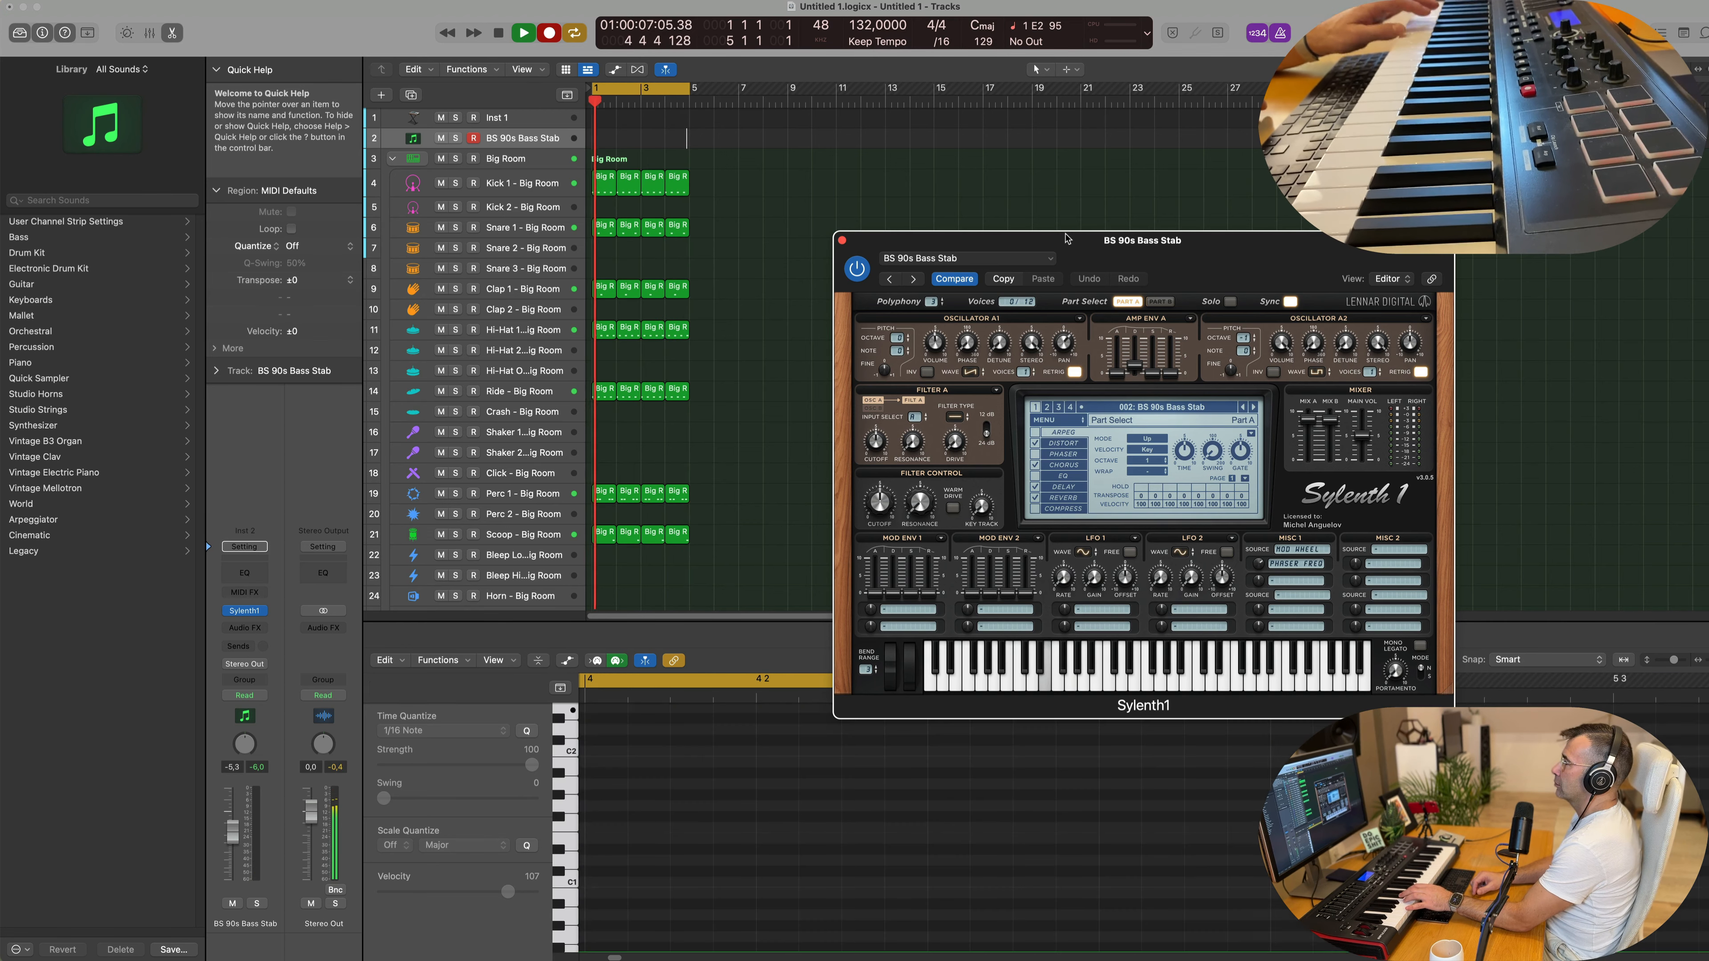
Step: Record a four-bar bass part on the BS 90s Bass Stab track over the drum loop and play it back
key("r")
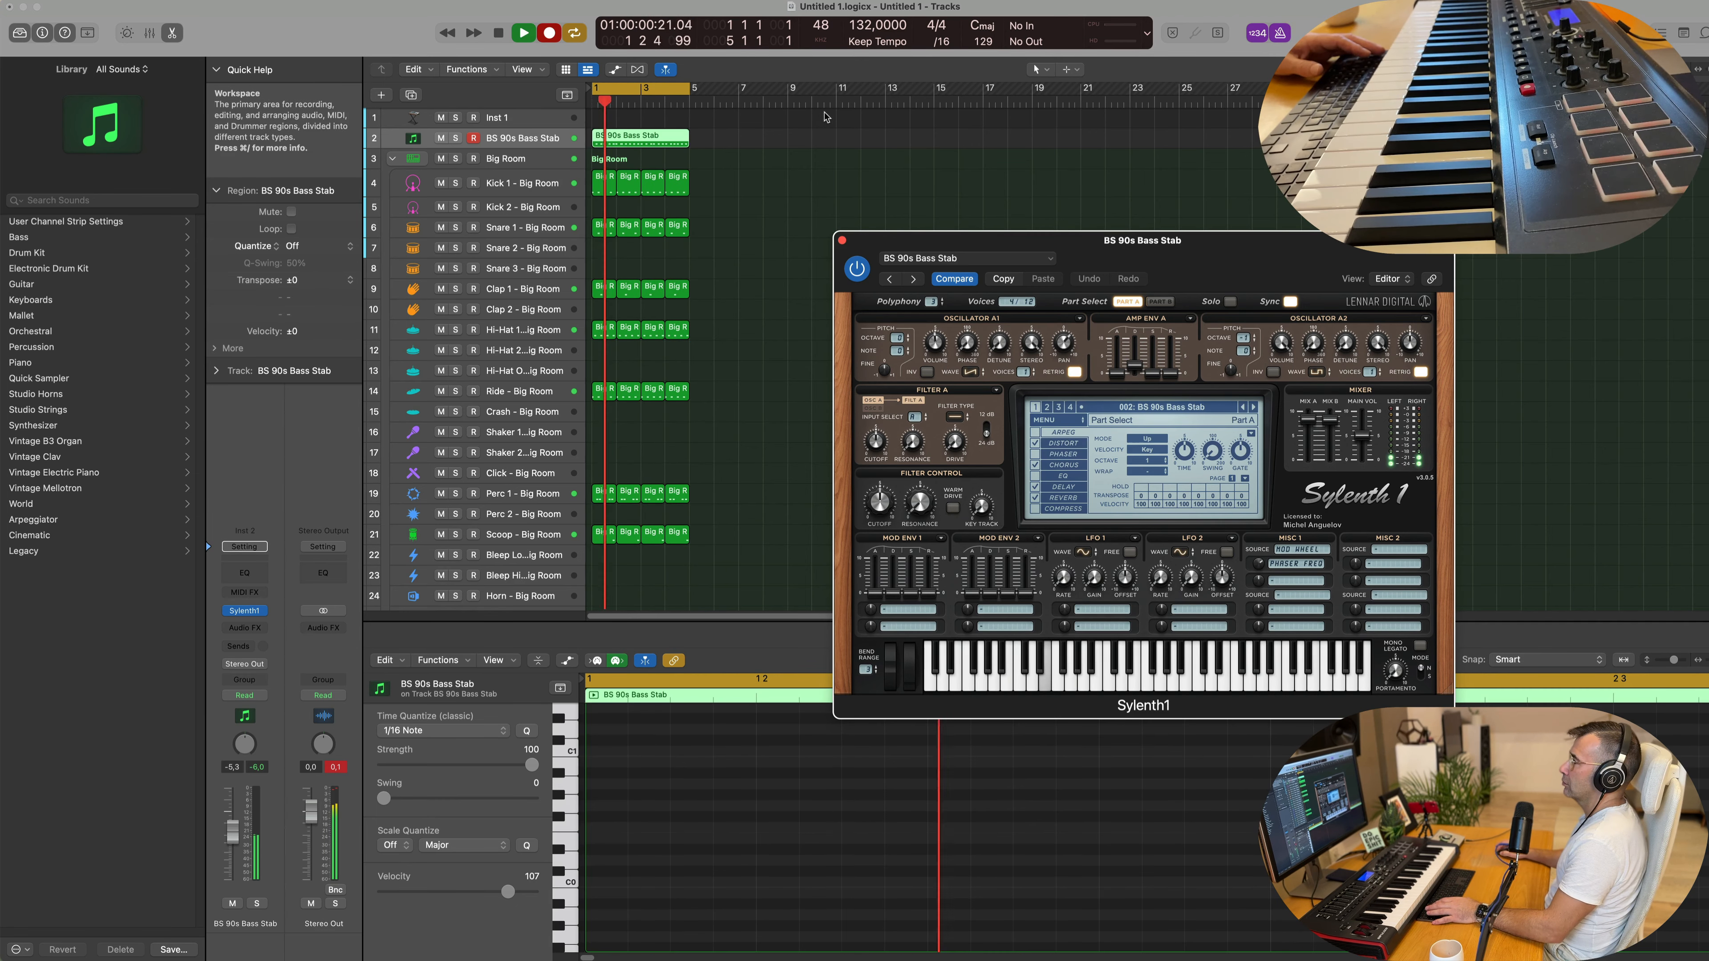
key("space")
key("space")
Step: Move the recorded bass region's first note to the start of bar 1 and quantize all its notes to 1/16
left_click(650, 138)
key("e")
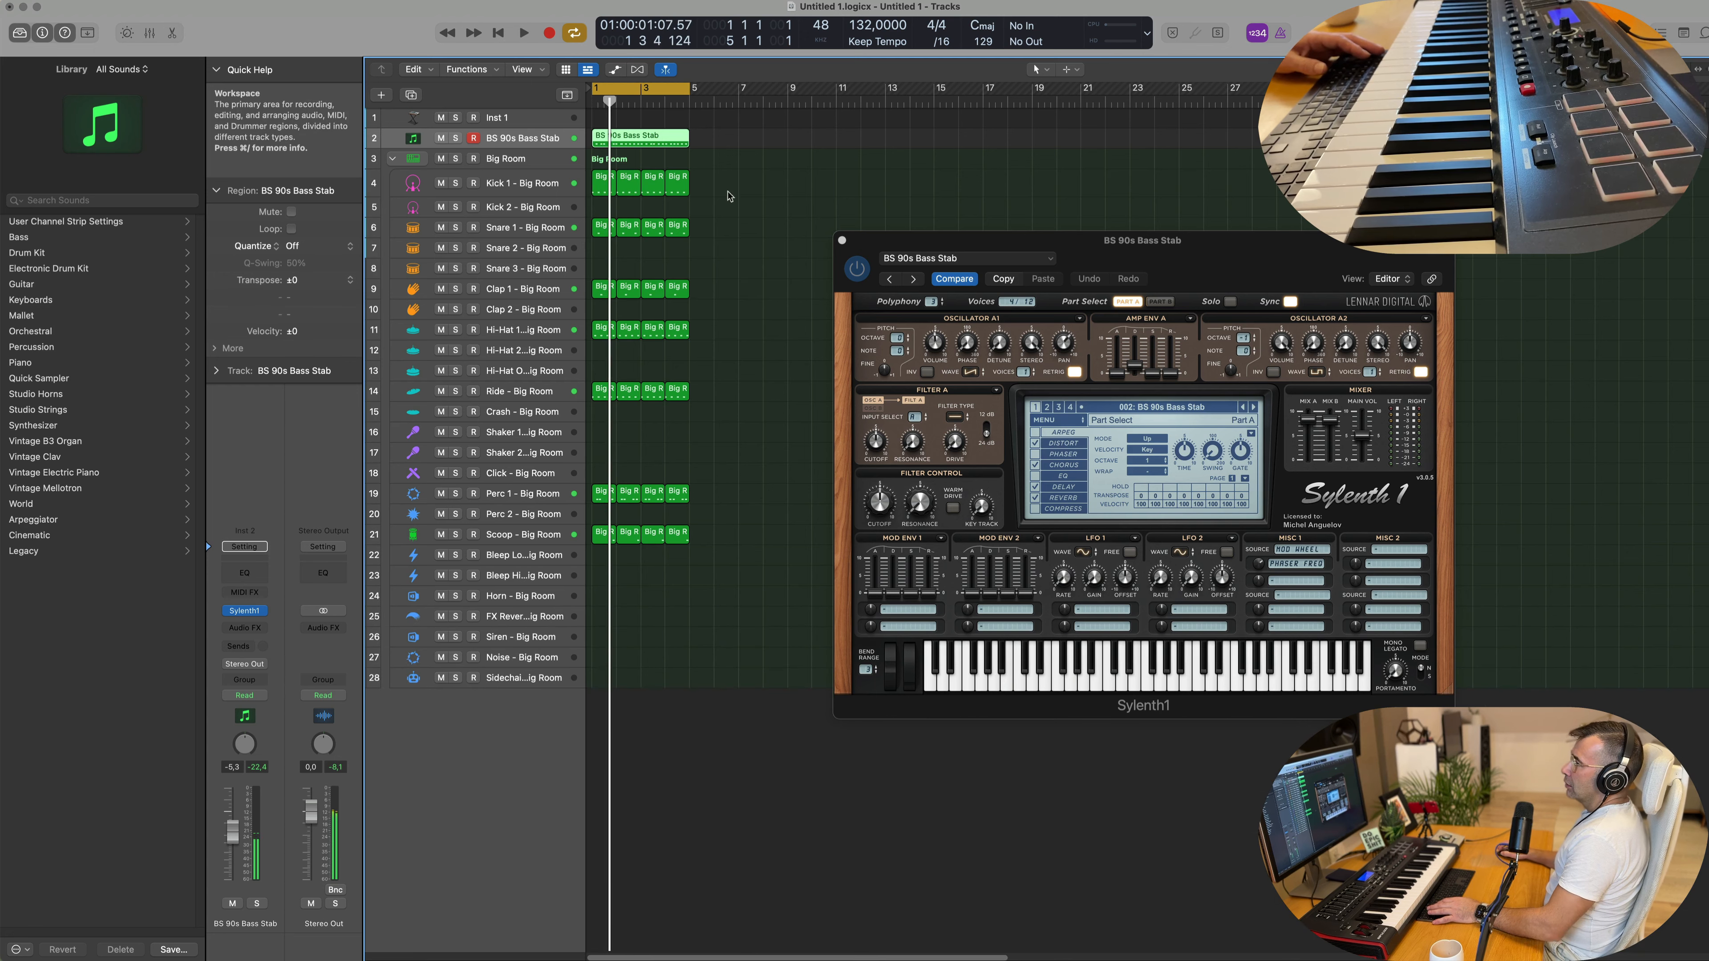
key("e")
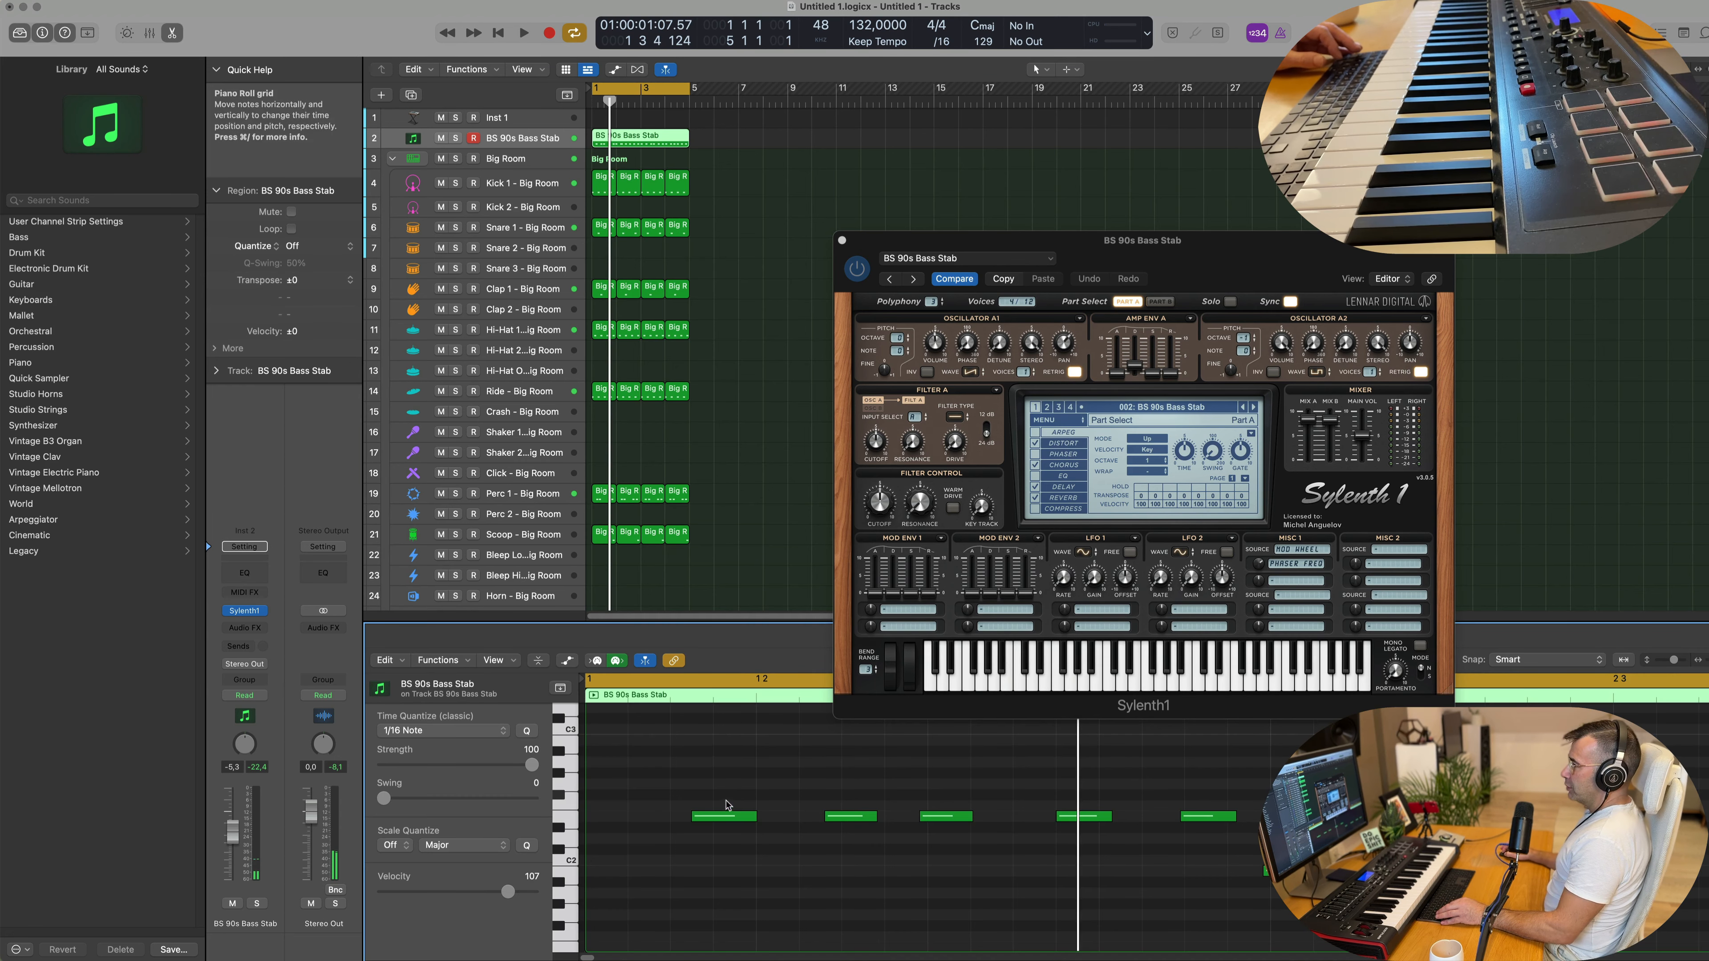
key("super+Left")
left_click_drag(694, 817, 602, 817)
key("super+a")
key("q")
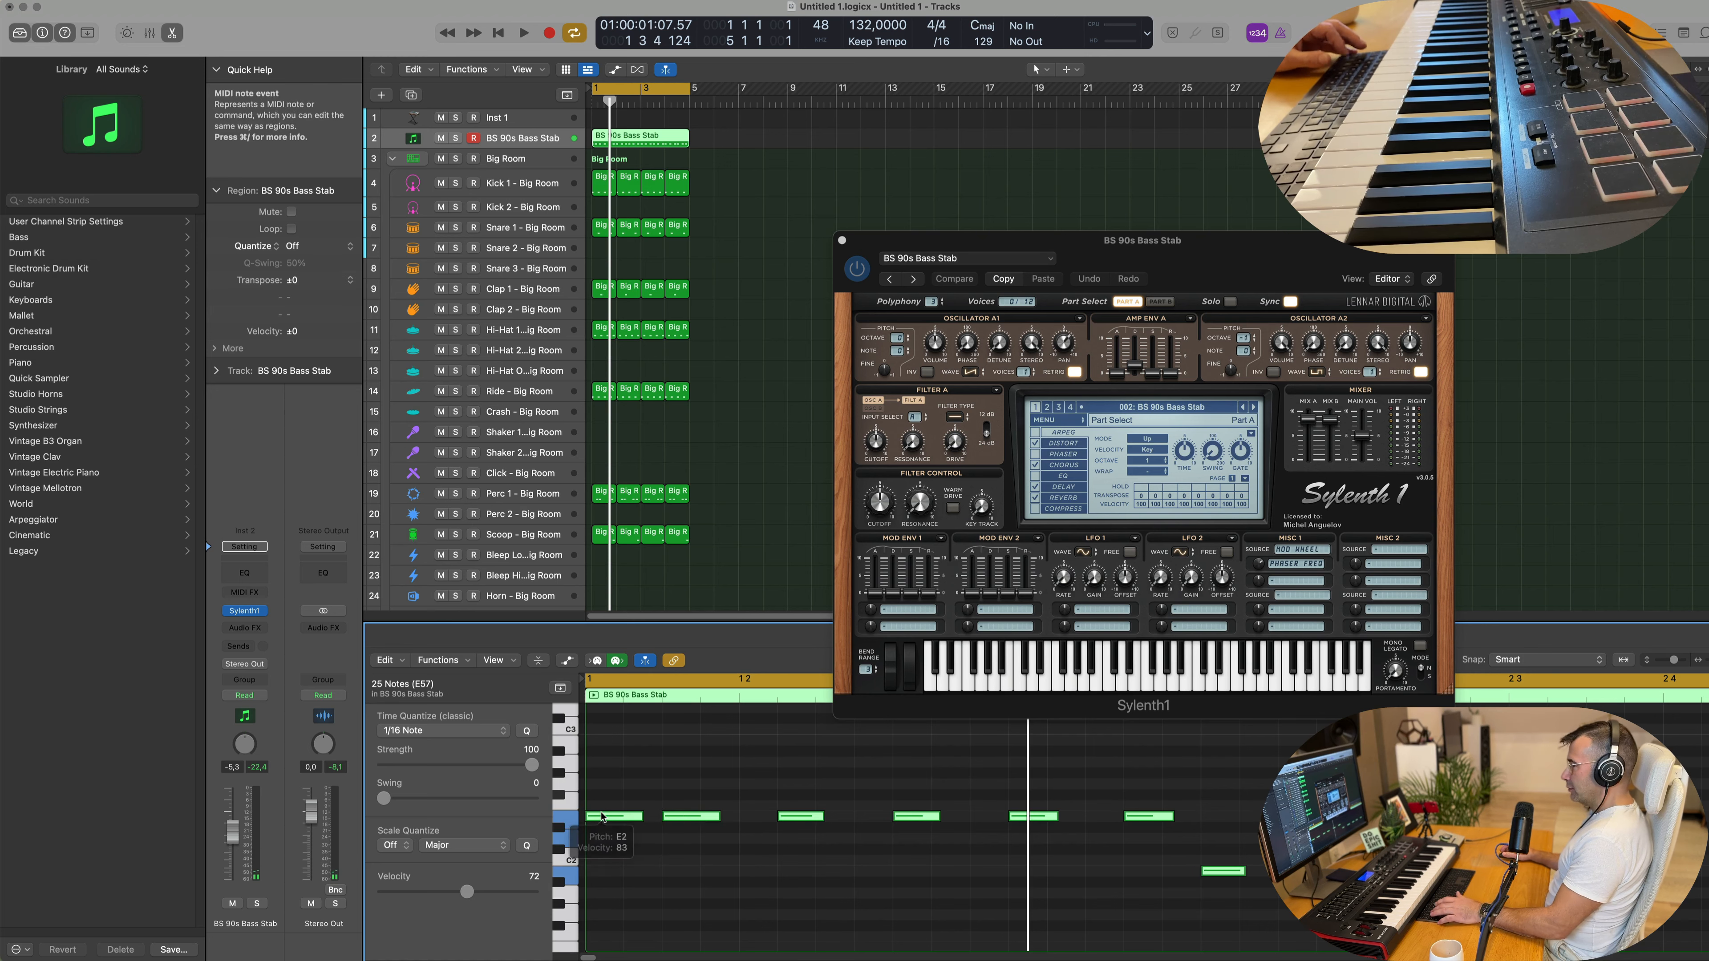
Step: Play the loop and check the quantized bass notes across all four bars
key("super+Left")
key("space")
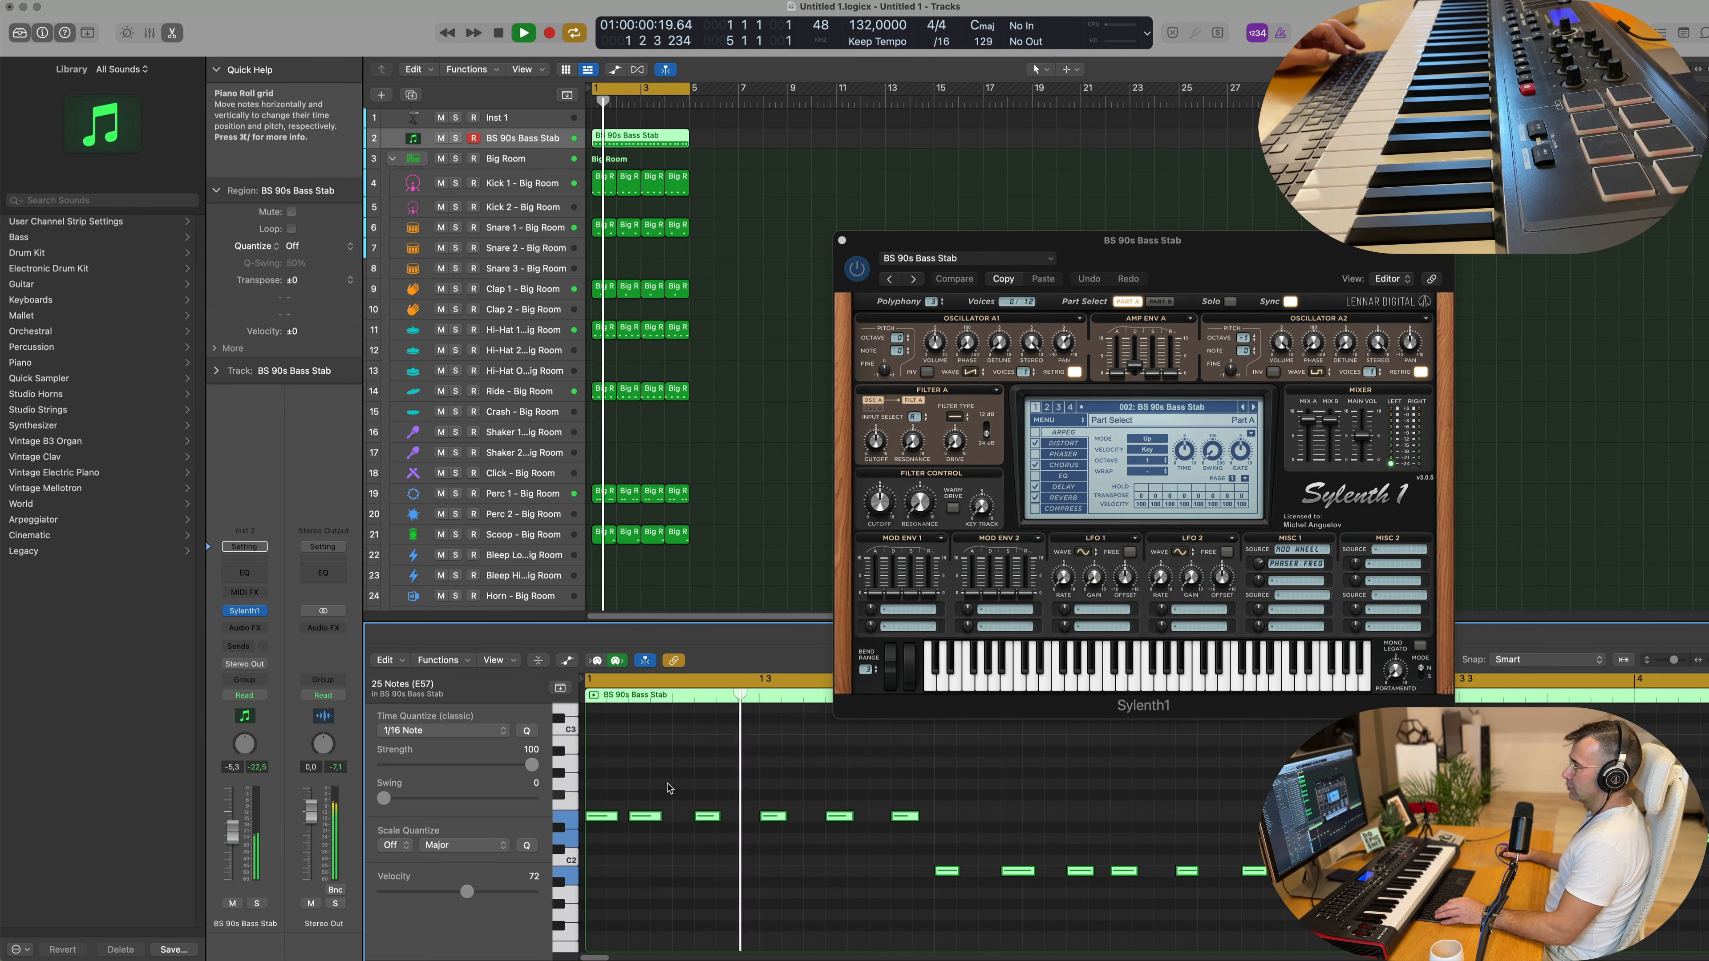
scroll(693, 792, "down", 5)
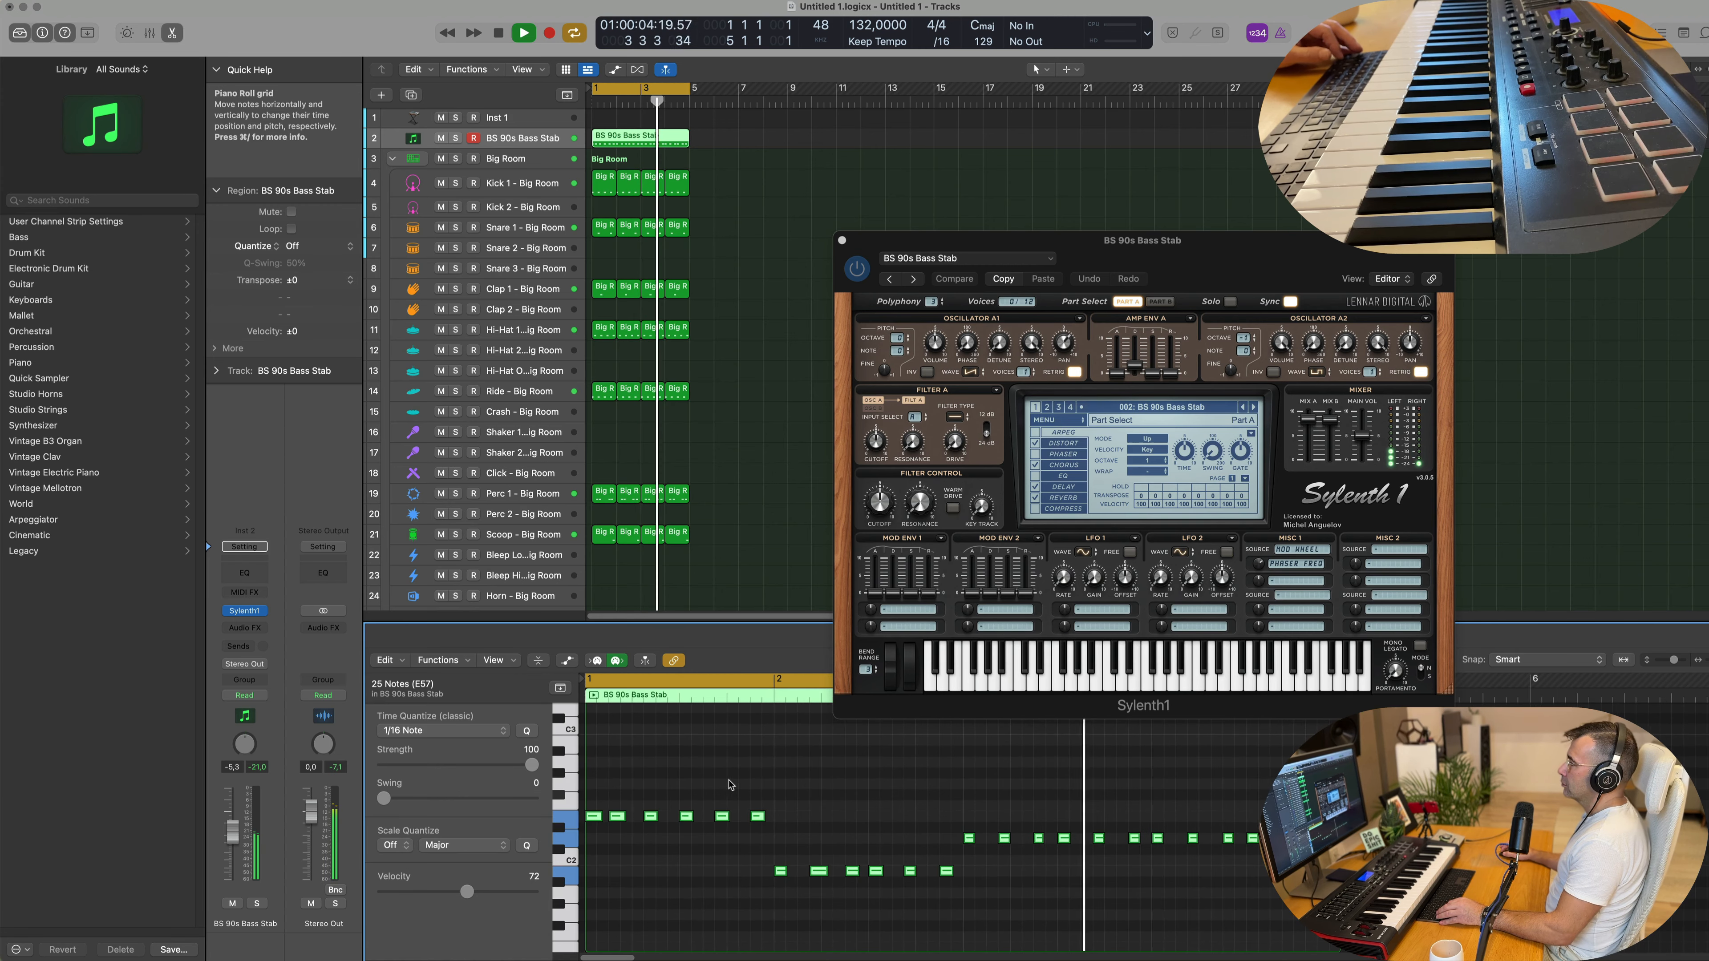
scroll(729, 785, "down", 3)
scroll(730, 785, "down", 2)
scroll(760, 782, "up", 4)
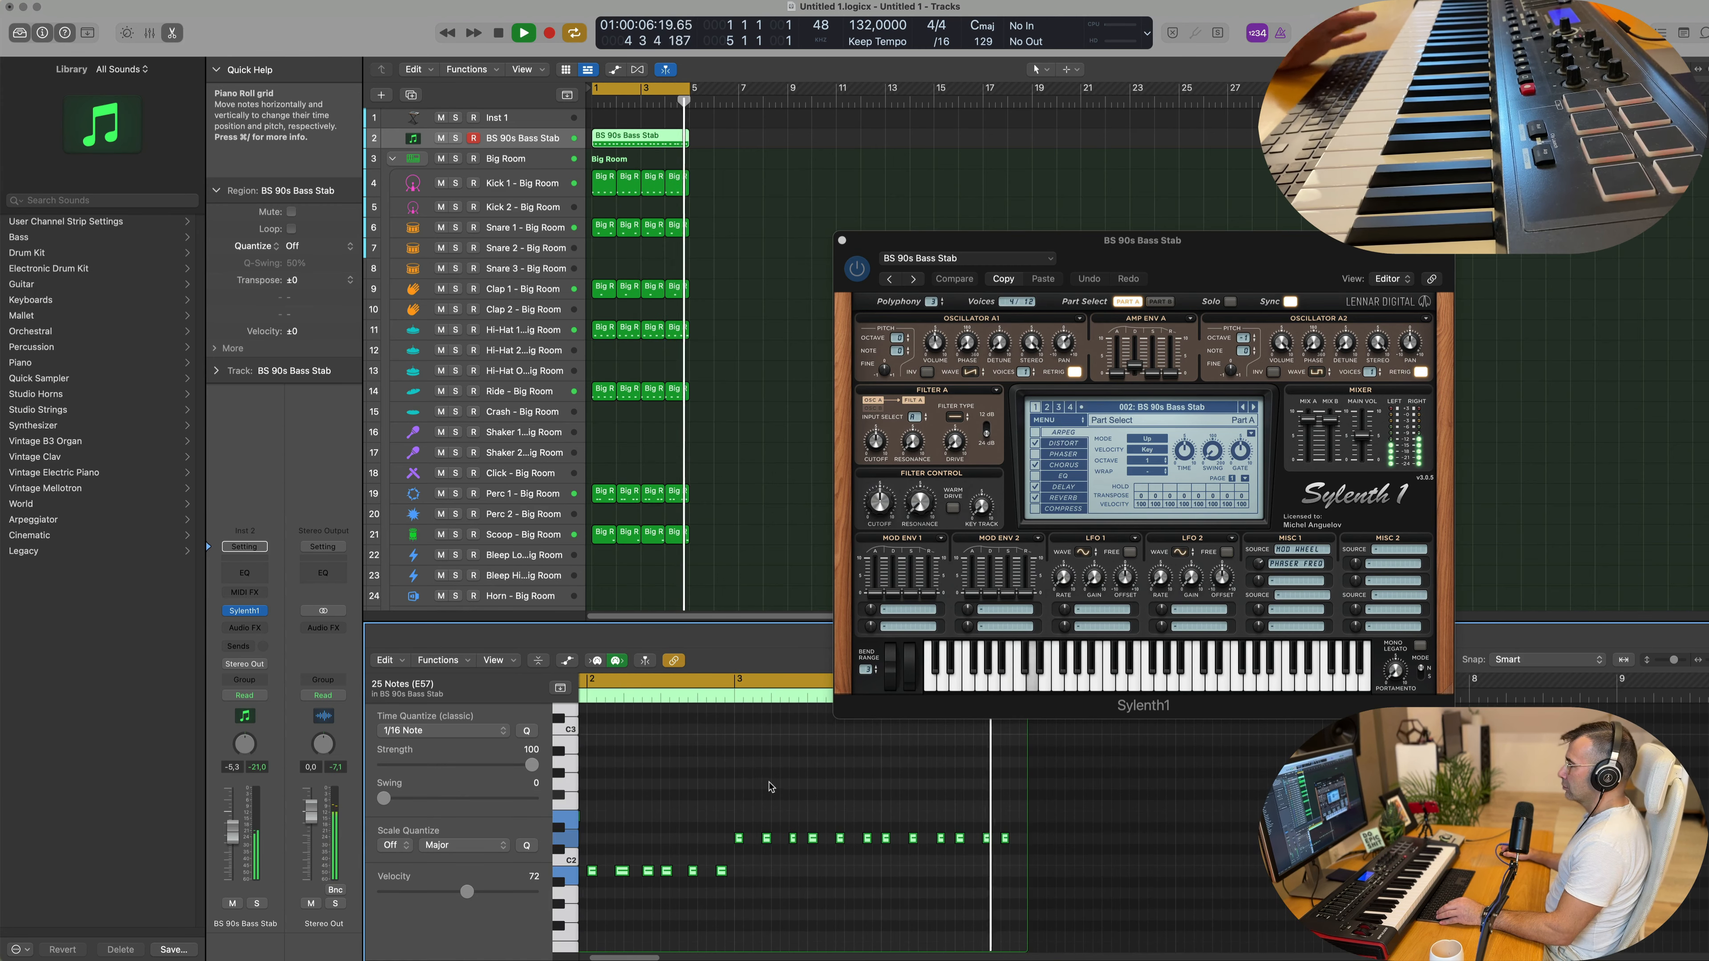
key("space")
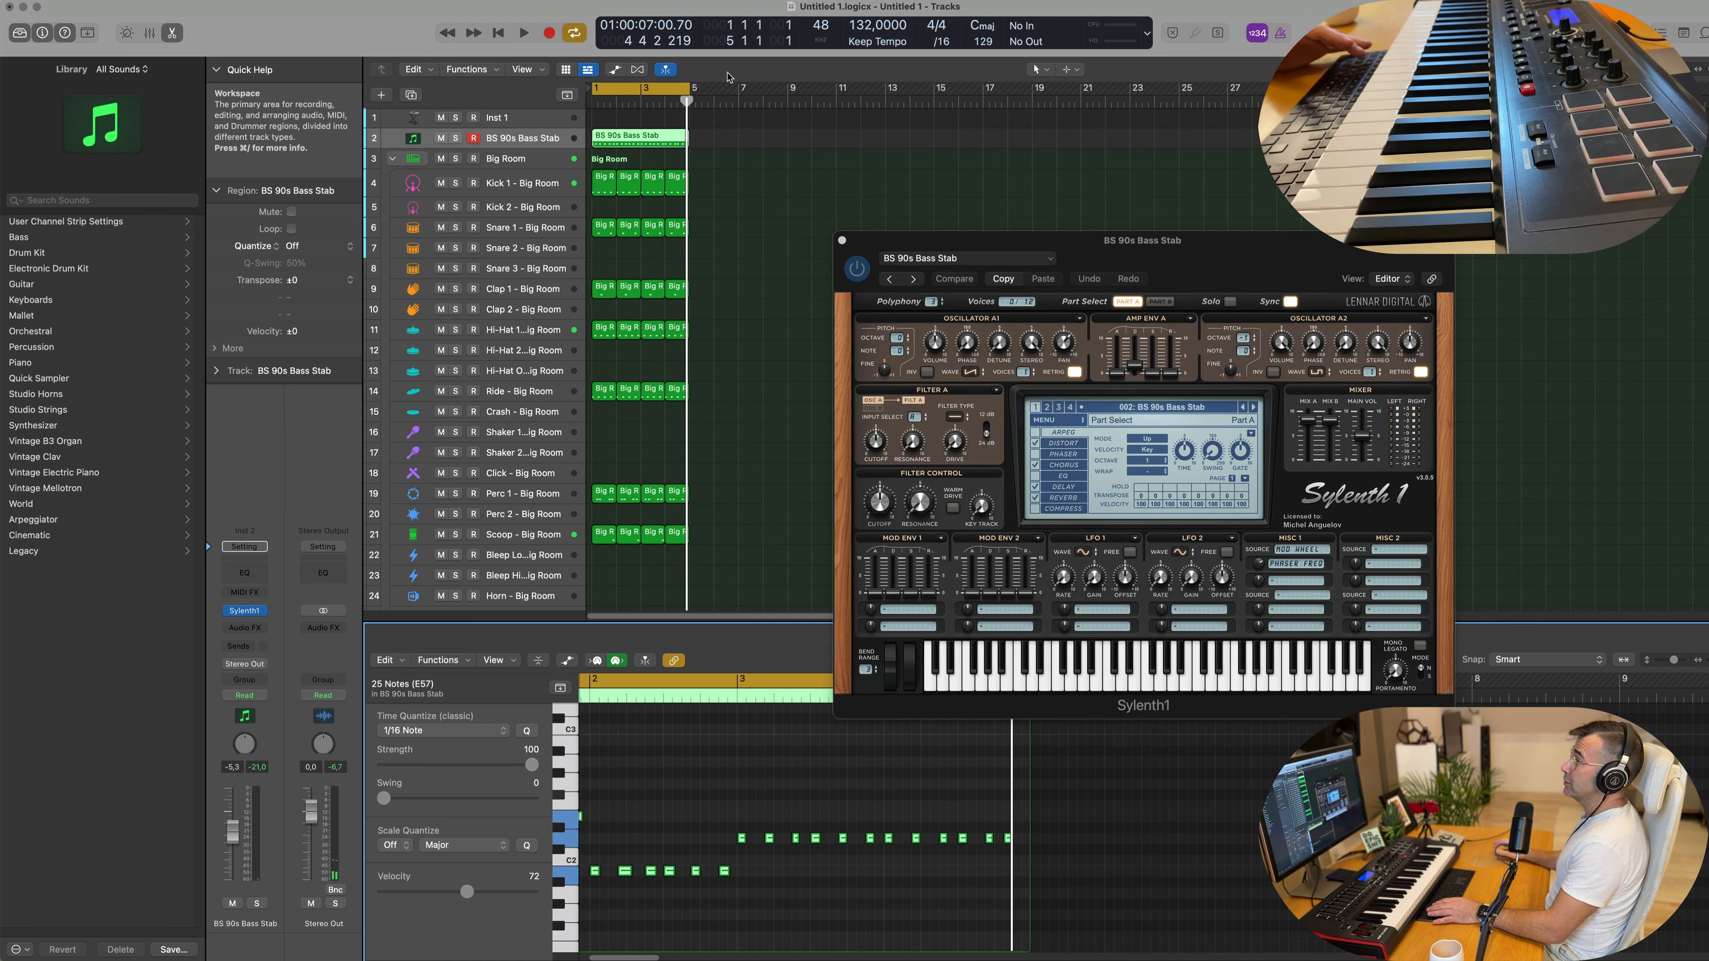
Step: Replay the loop from bar 1 and move the Sylenth1 window clear of the track regions and Piano Roll notes
key("space")
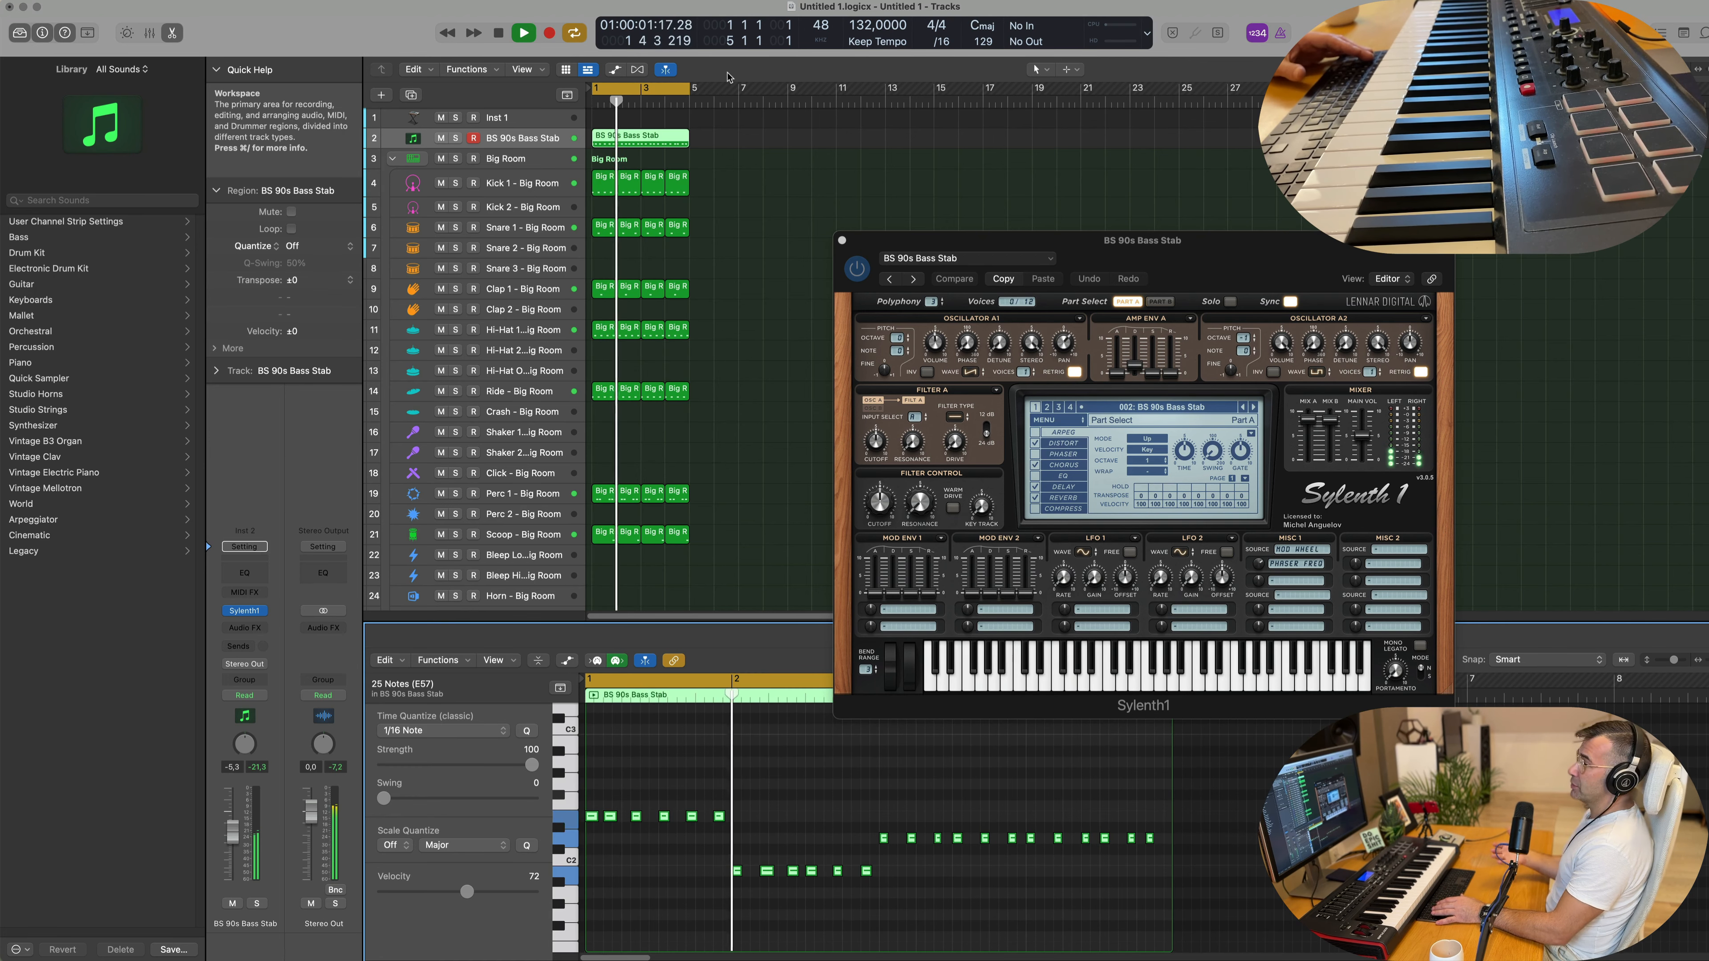
key("Return")
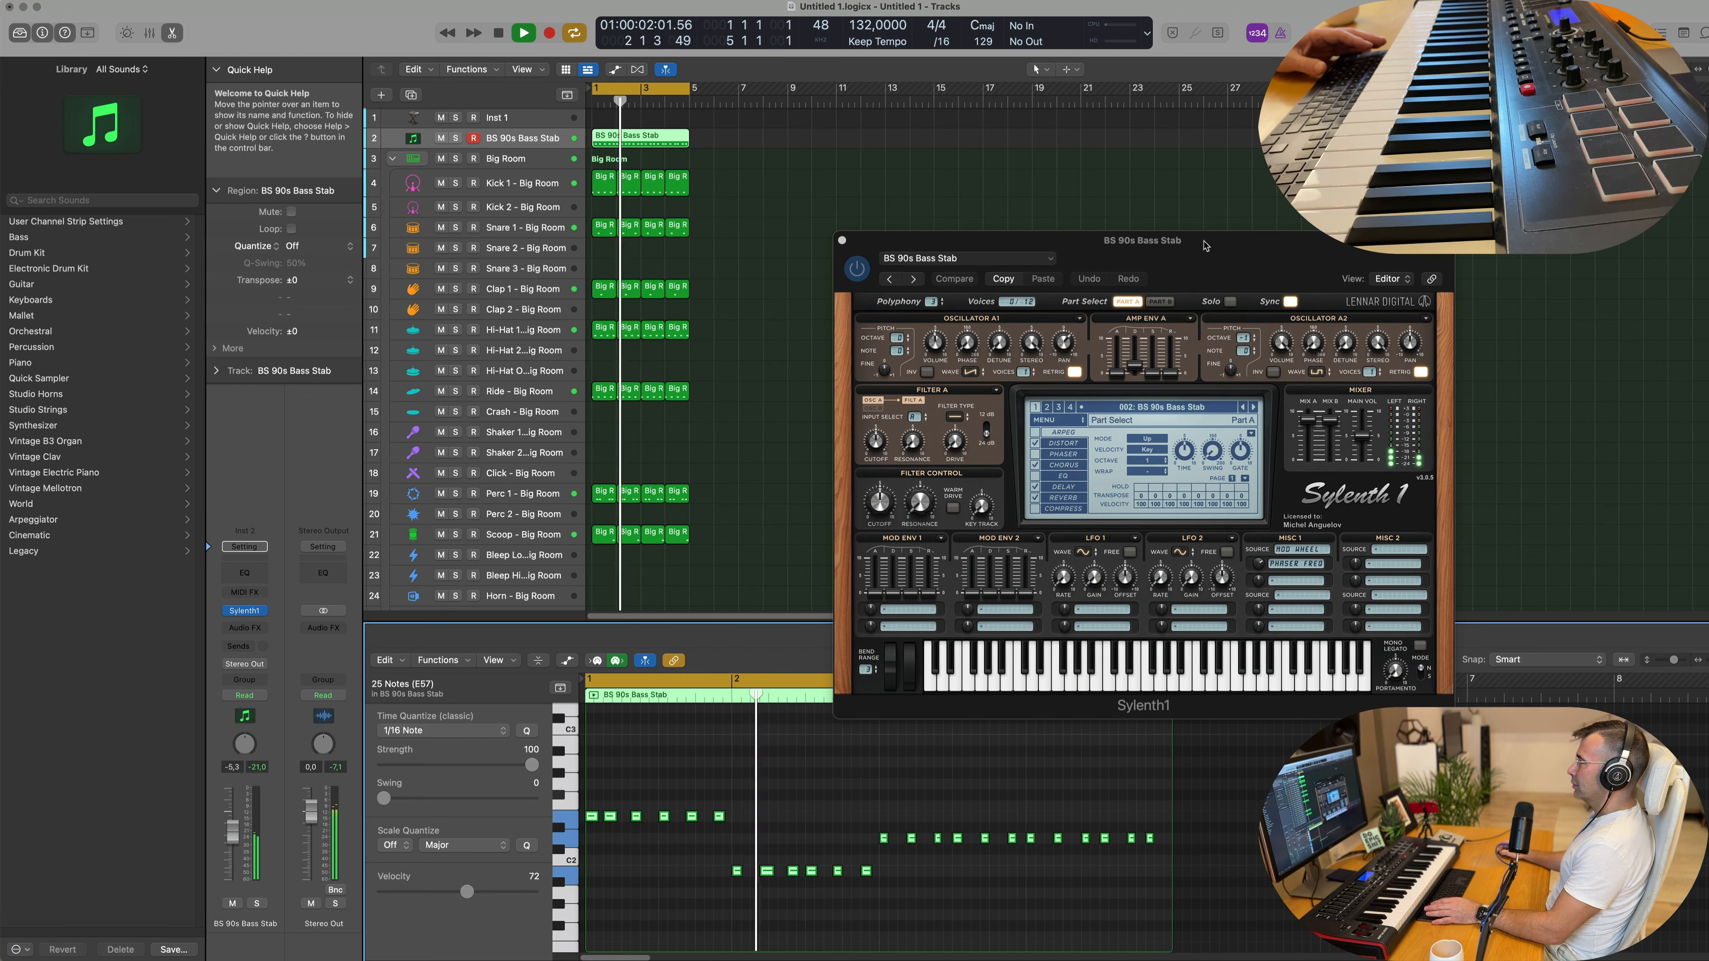
left_click_drag(869, 241, 1000, 179)
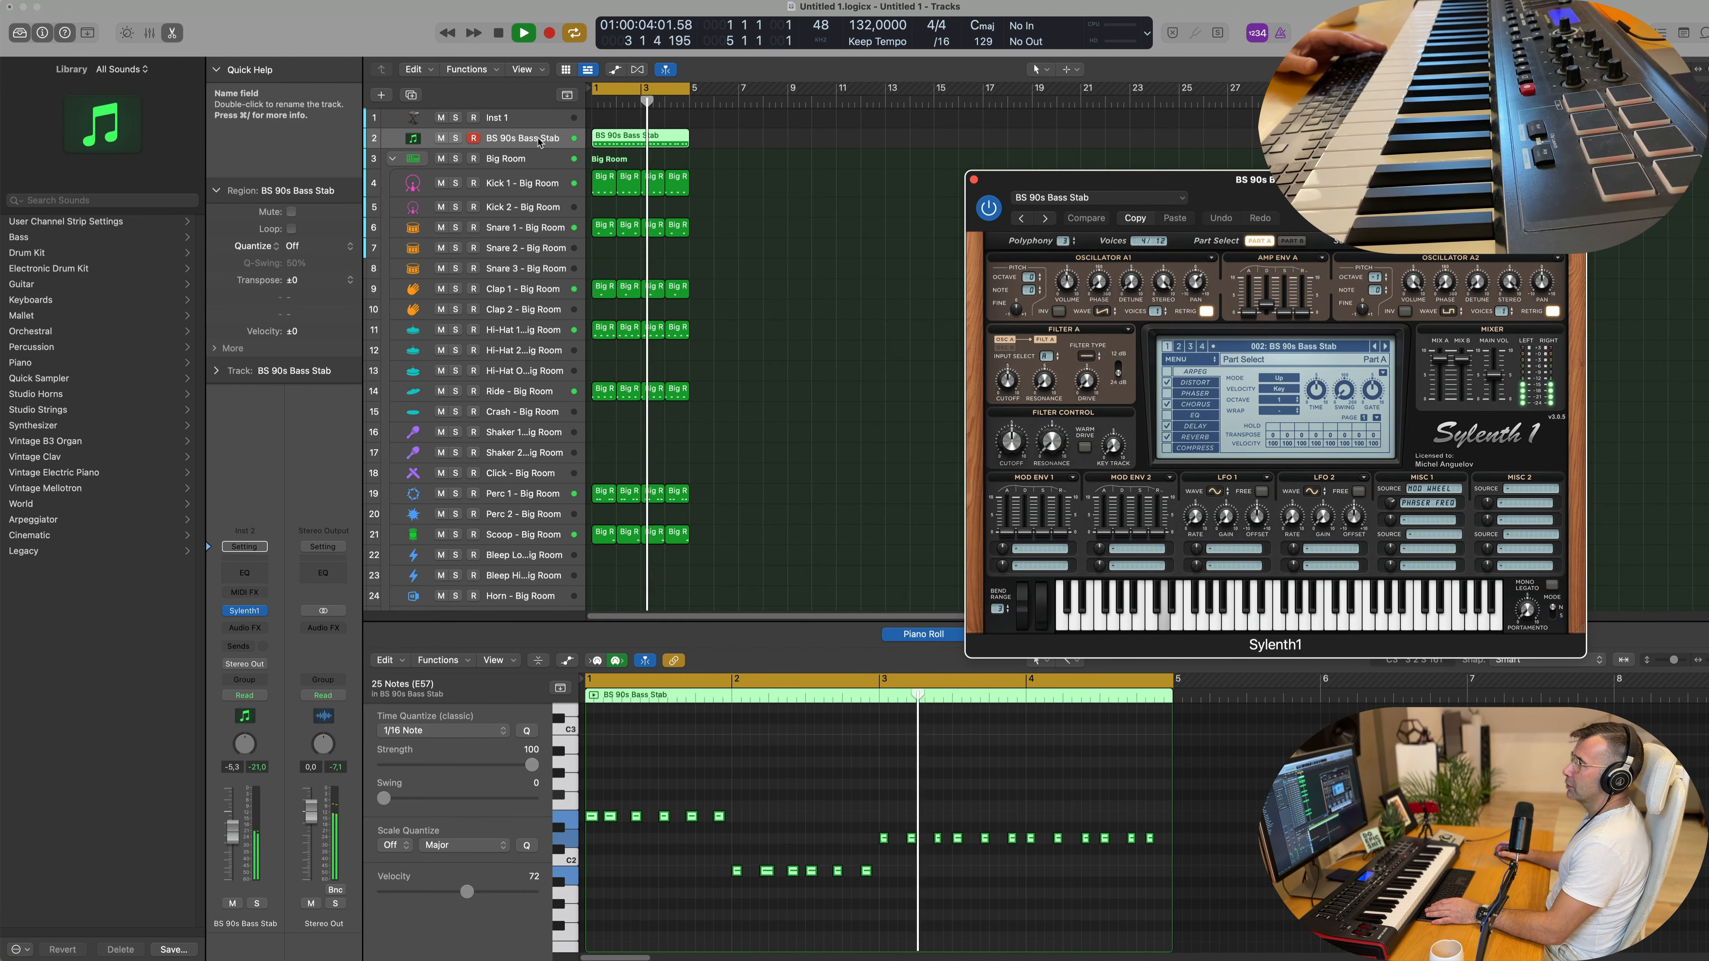
key("Return")
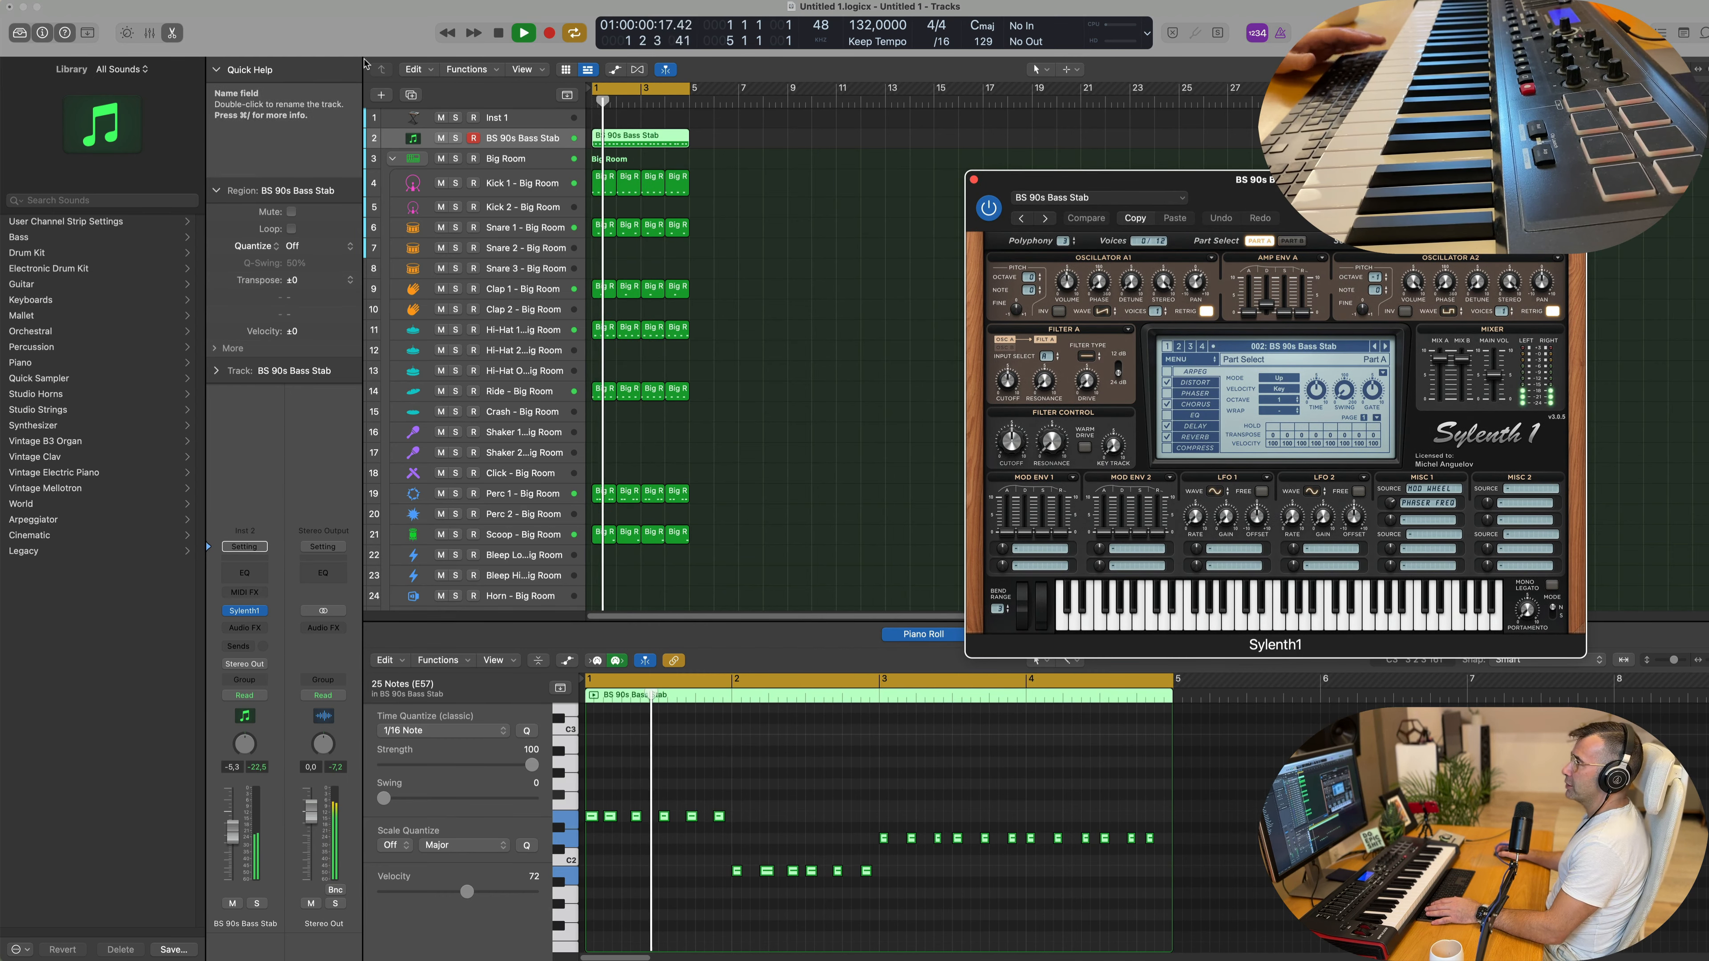
Step: Duplicate the BS 90s Bass Stab track with its four-bar bass region and mute the original track
key("super+d")
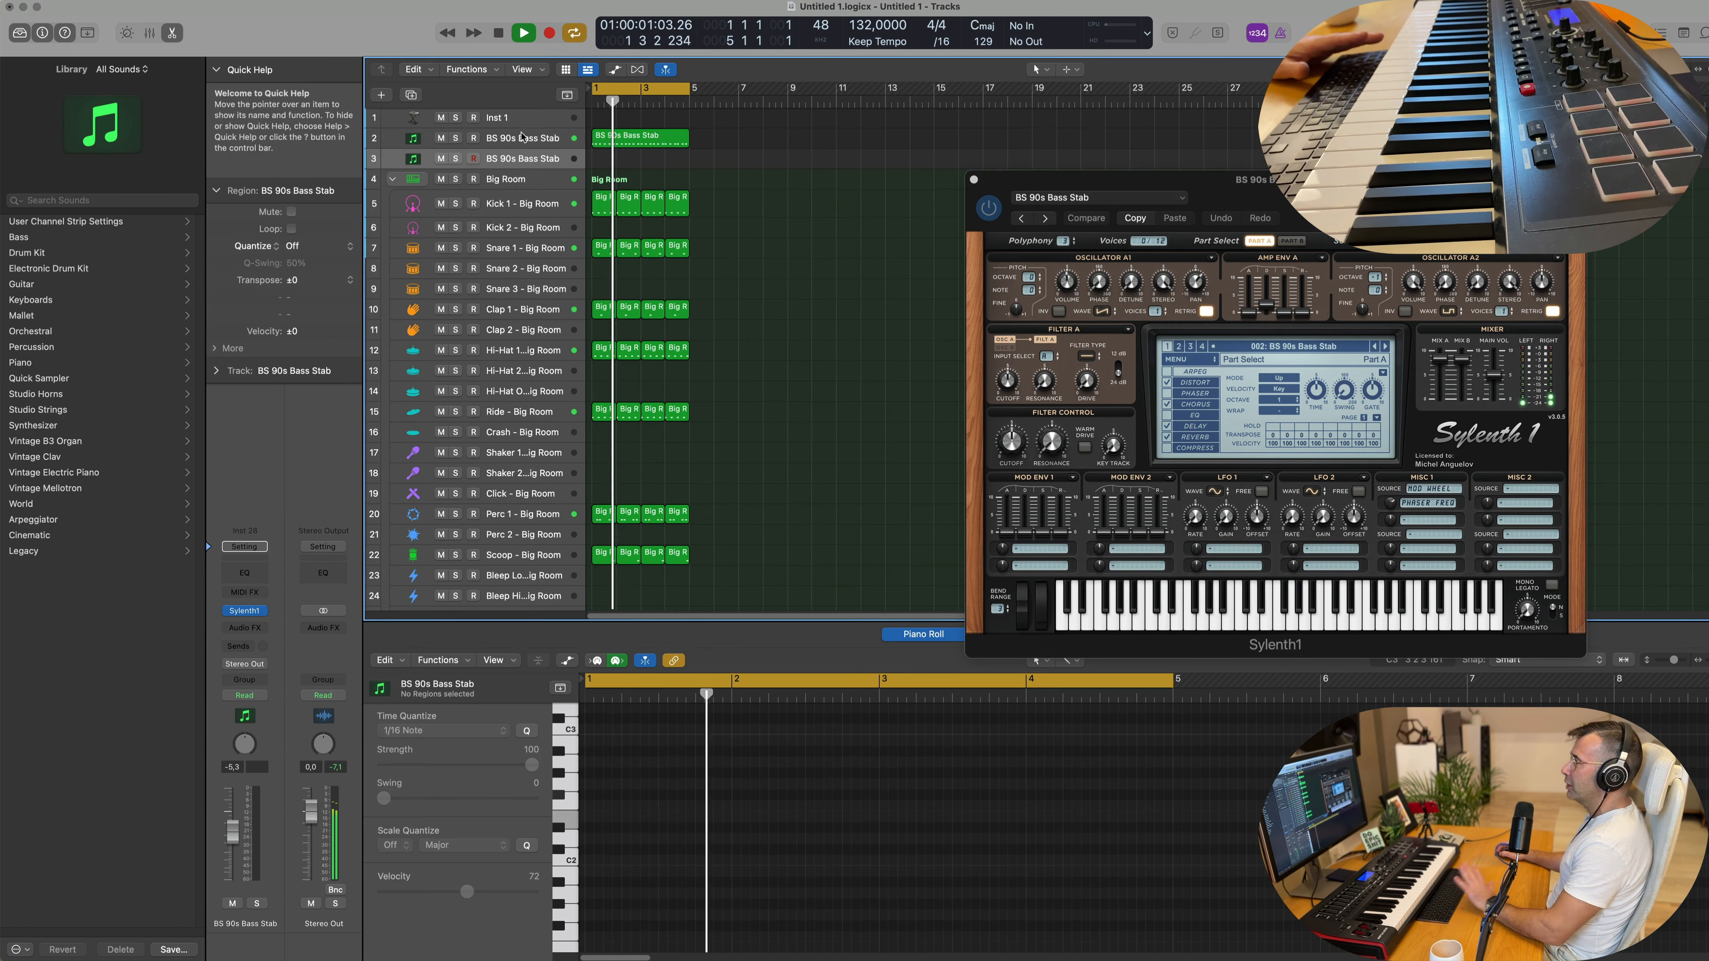
left_click(440, 137)
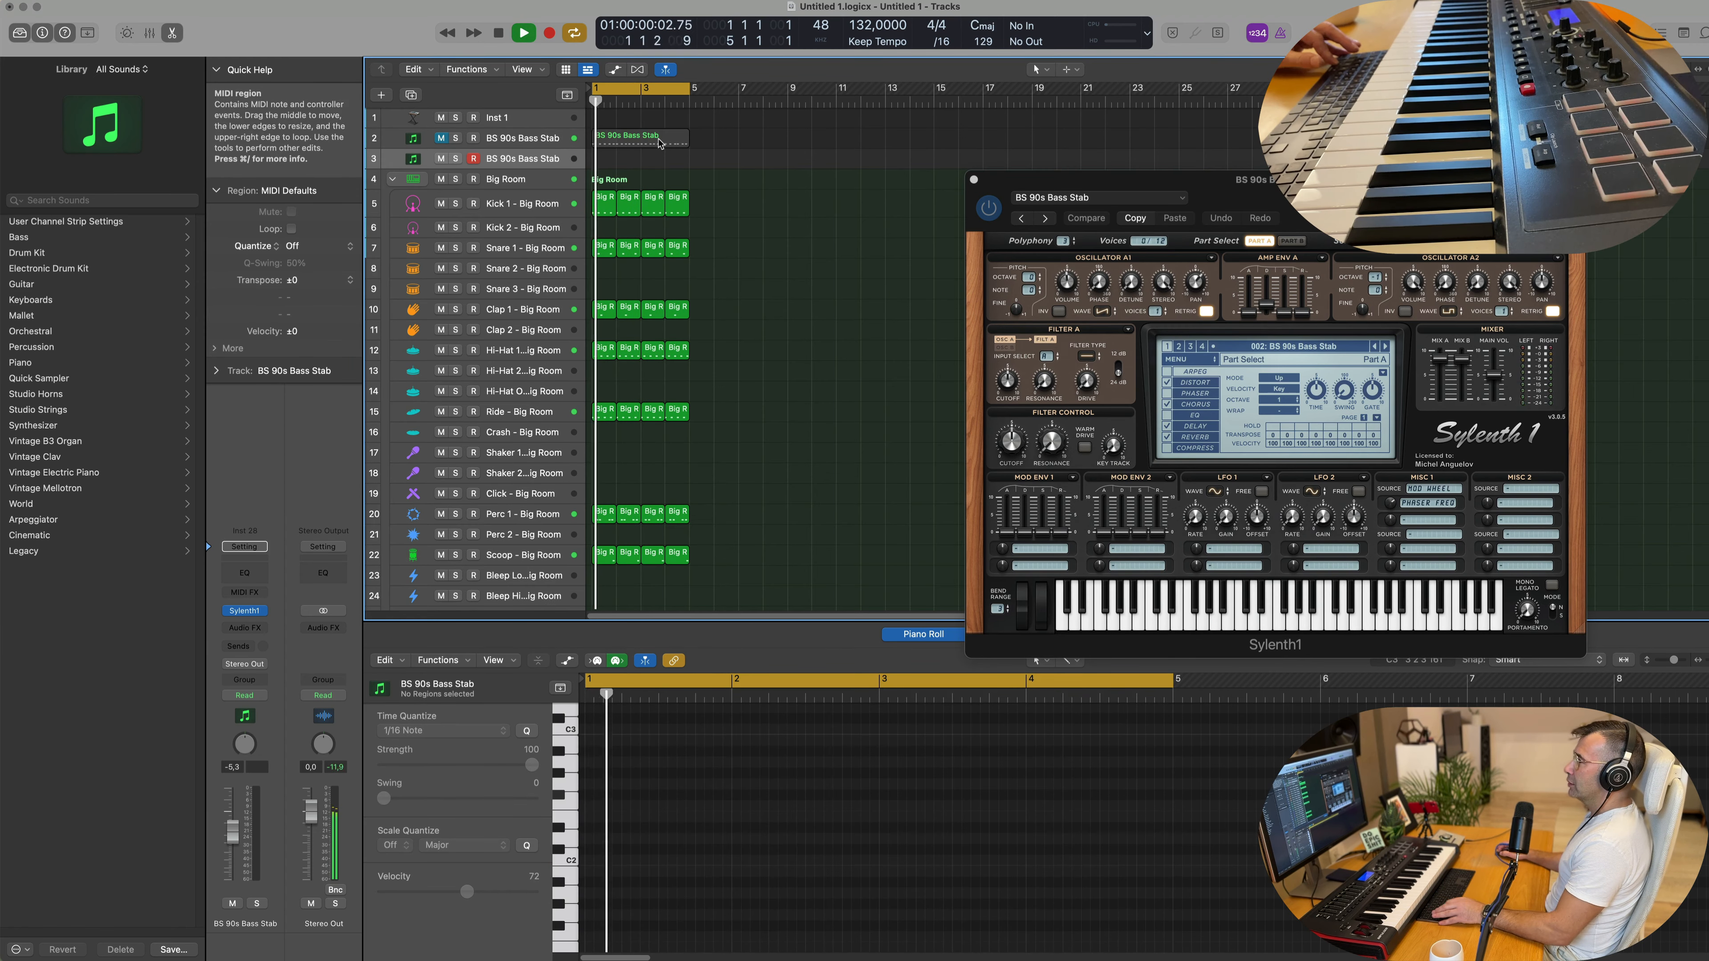
key("shift+r")
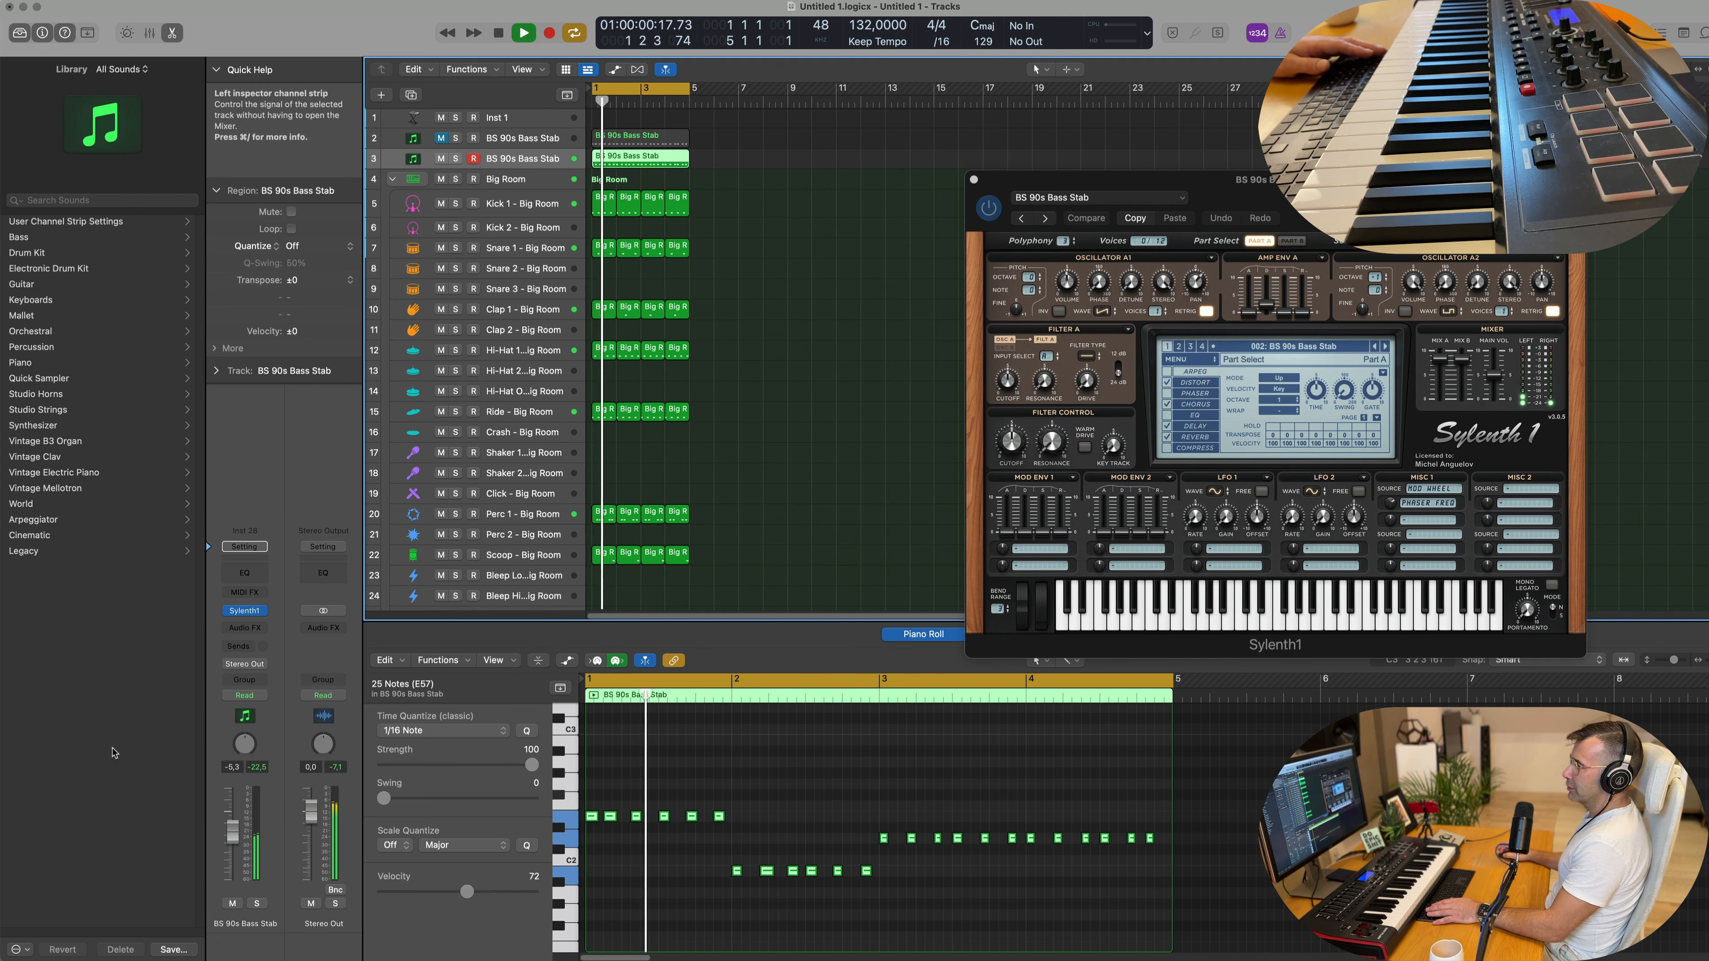
Step: Open the duplicate bass track's Sylenth1 and move its window clear of the track regions
left_click(244, 611)
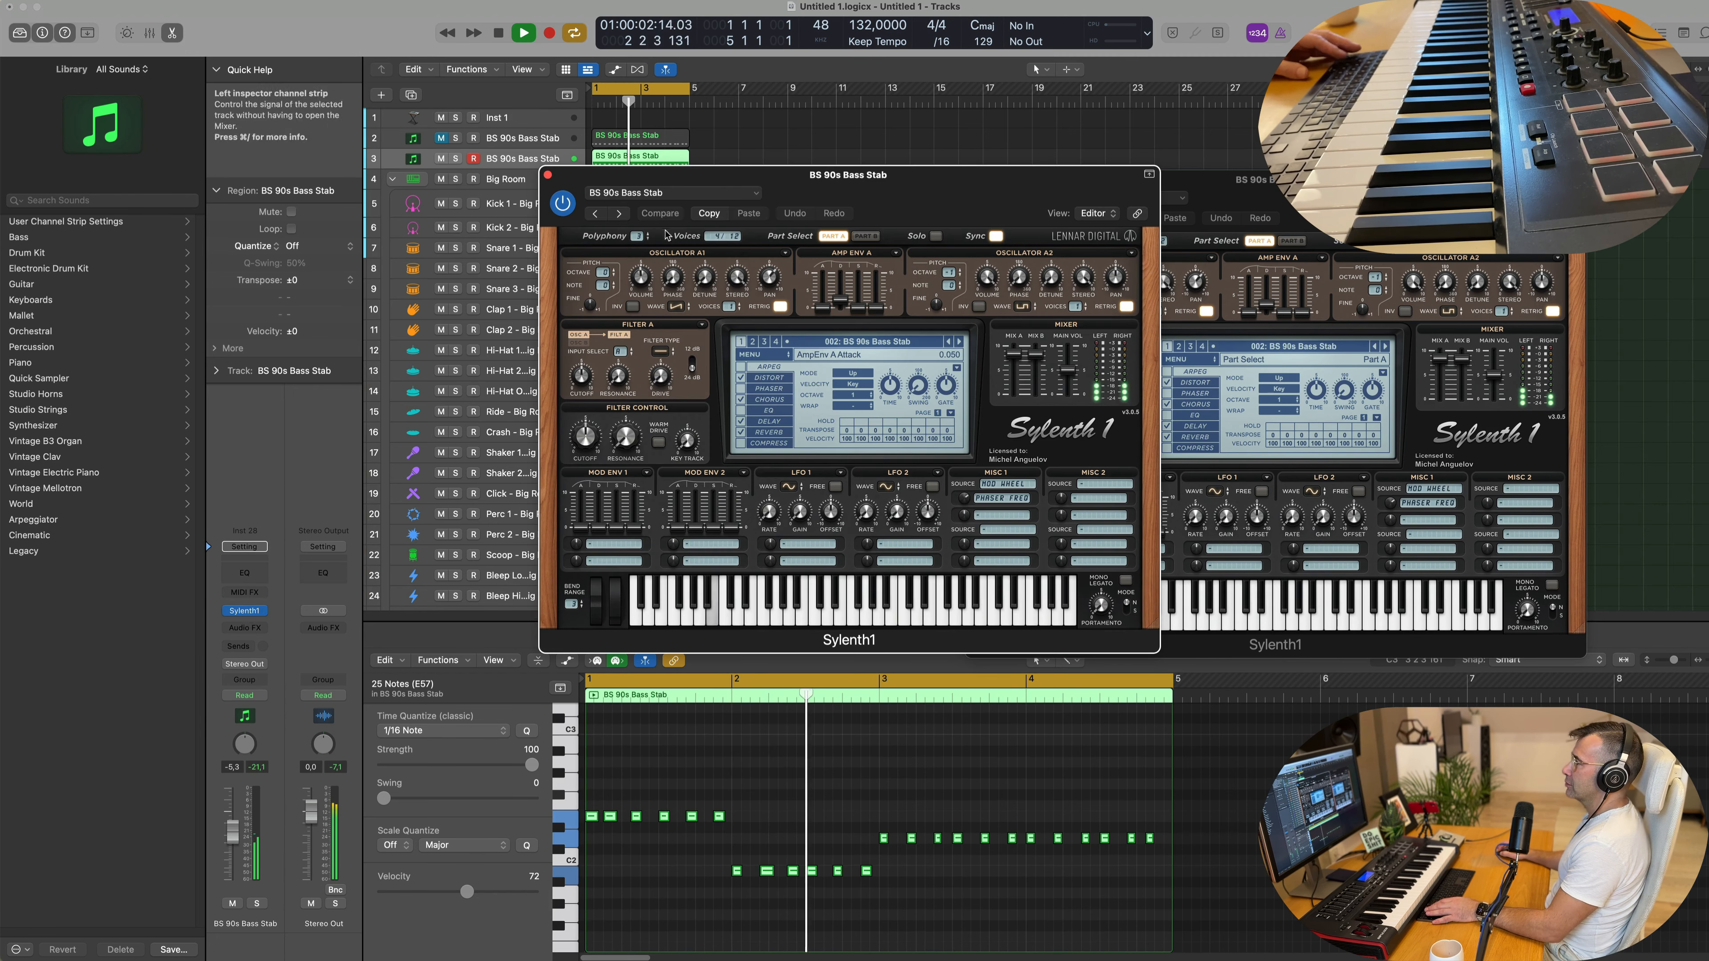
left_click_drag(884, 178, 1211, 182)
left_click(805, 215)
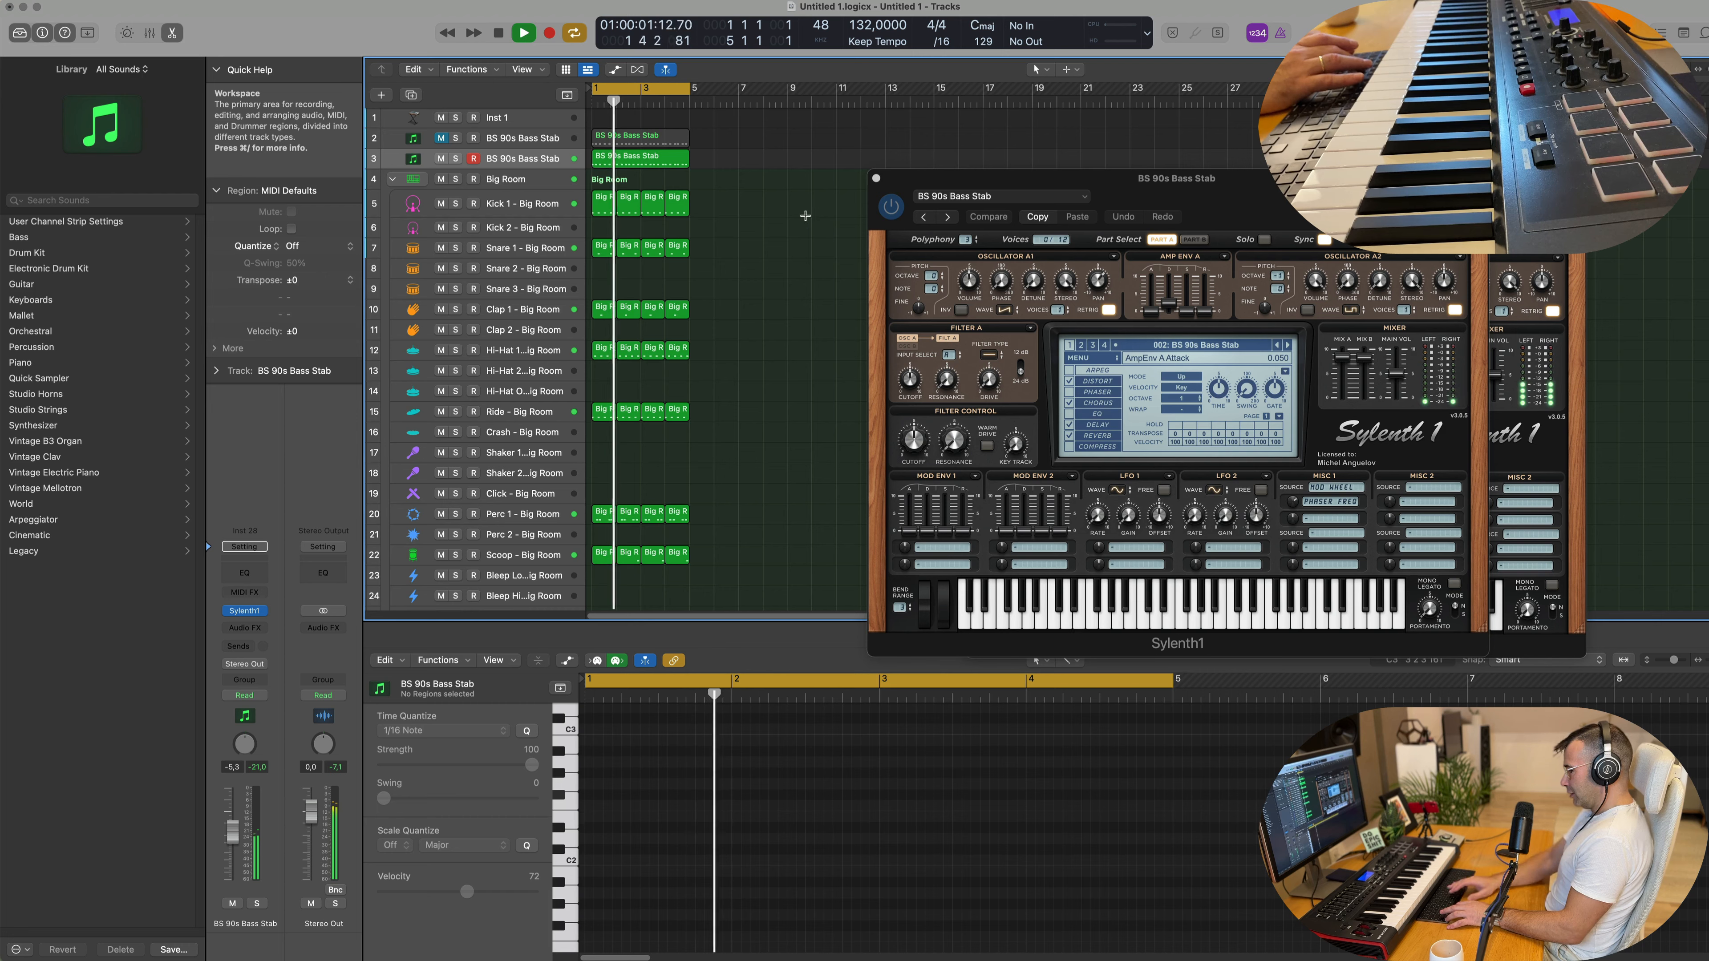
Step: Repeat all regions three times to fill 16 bars and extend the cycle range to bar 17
key("super+a")
key("super+r")
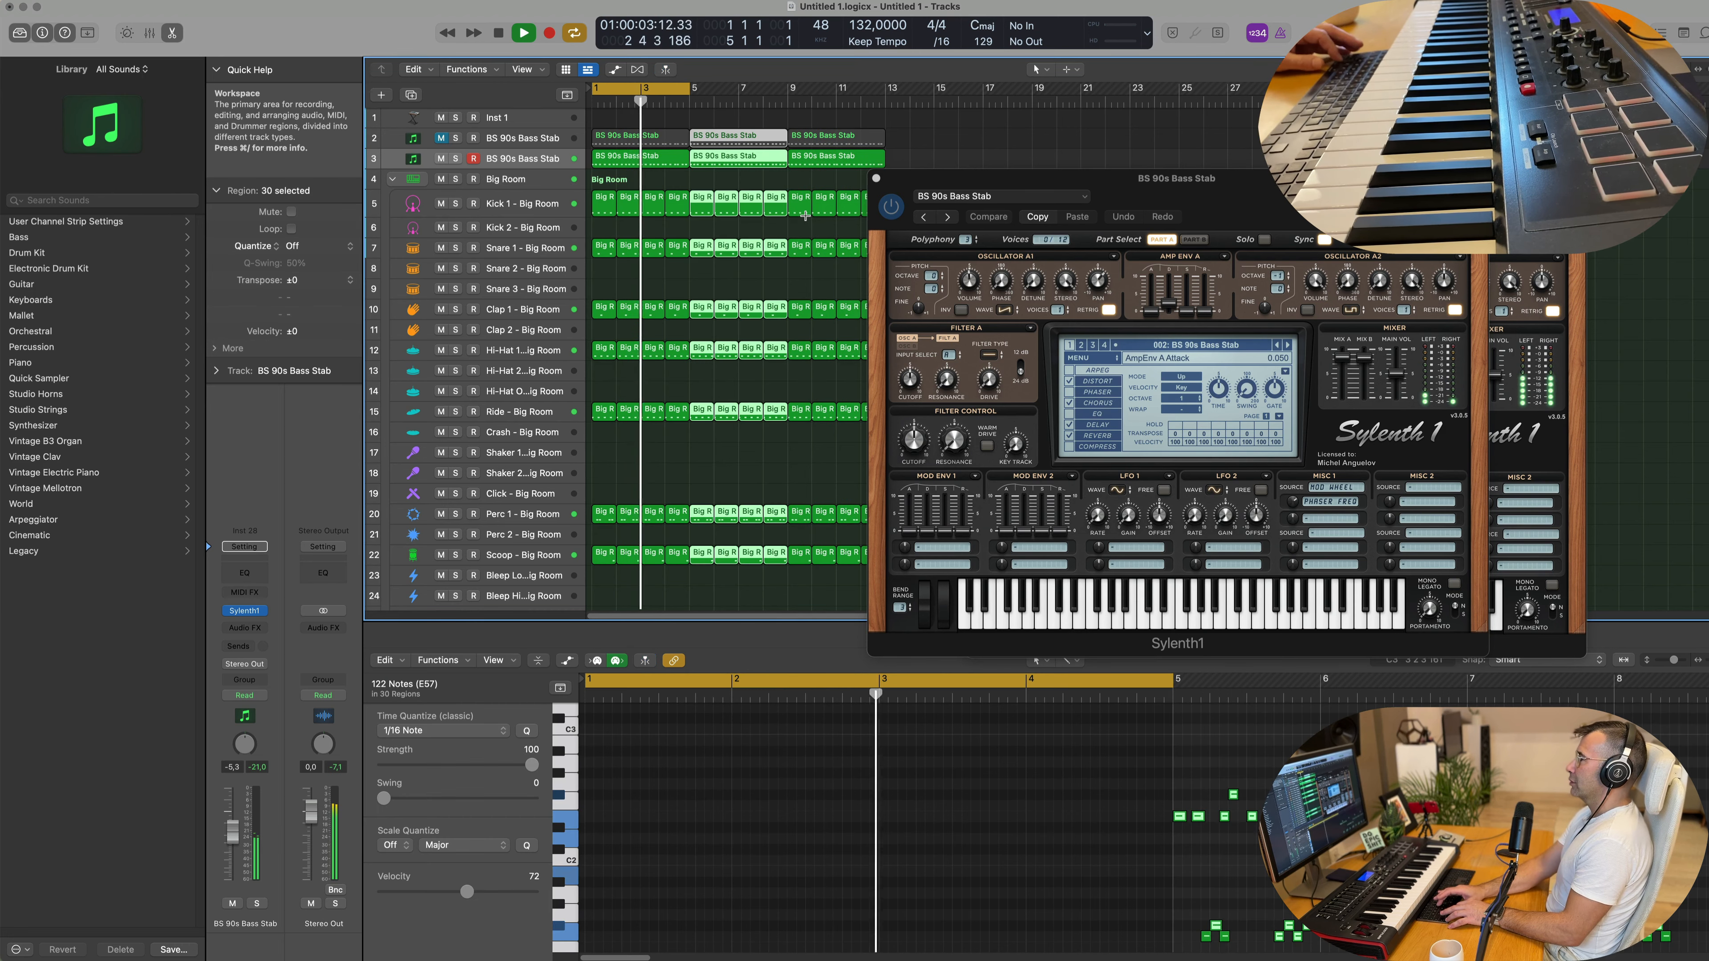
key("super+r")
key("super+r")
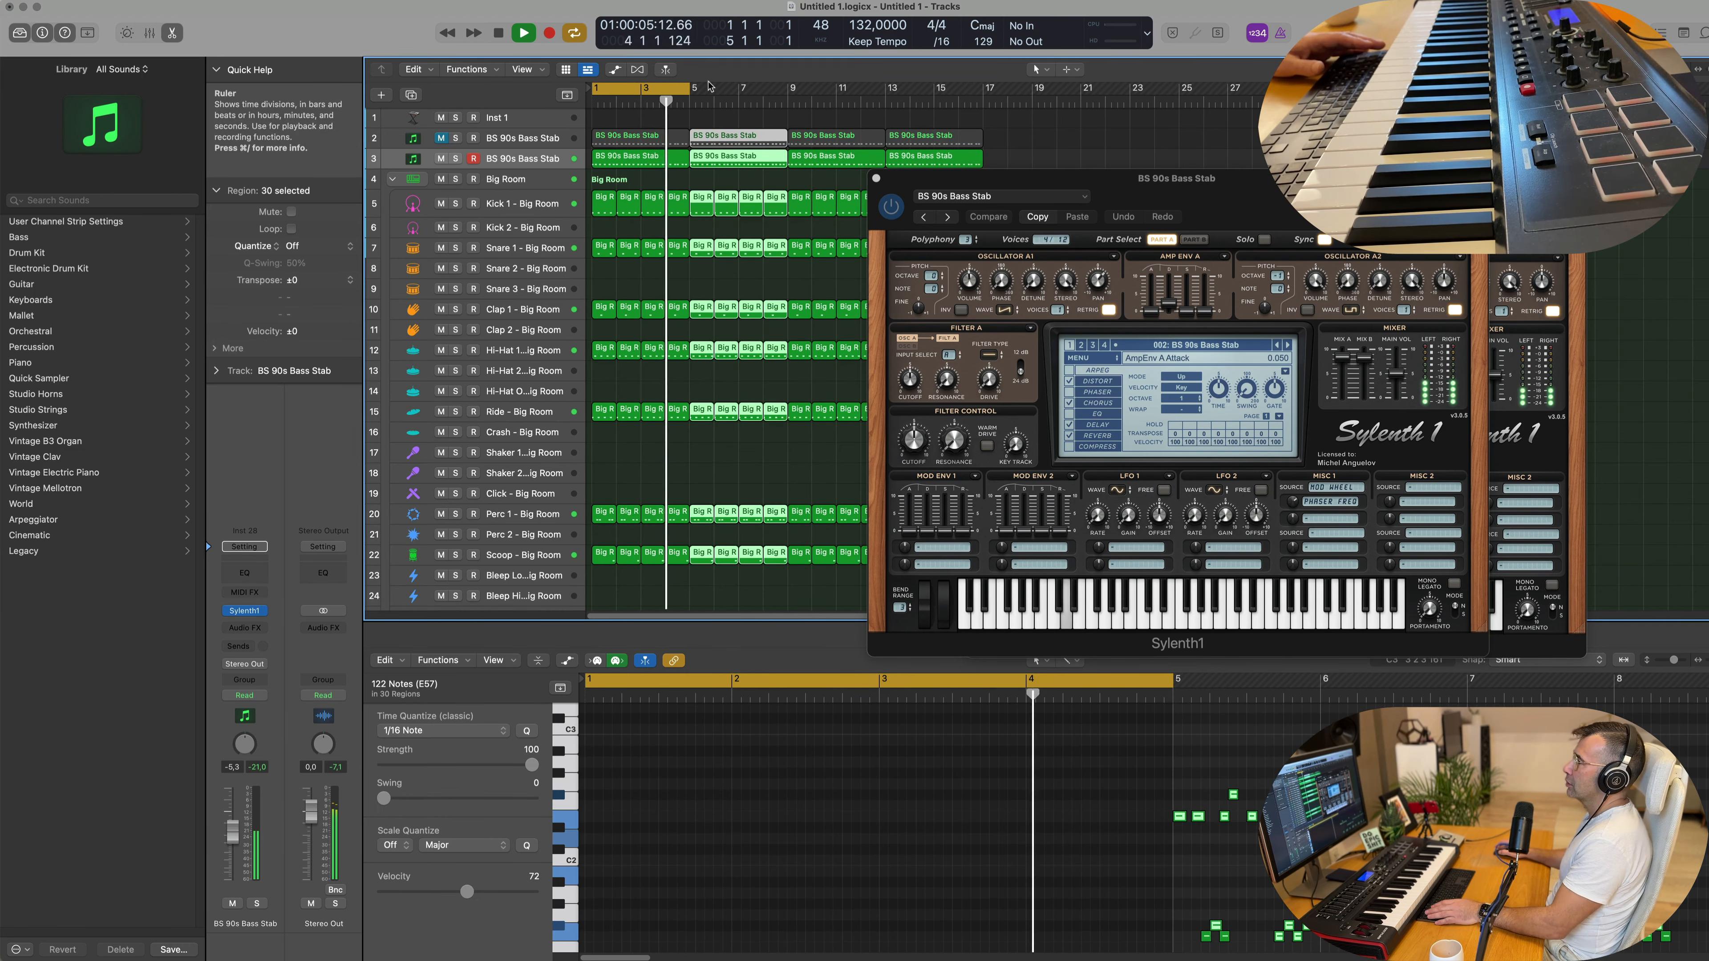
left_click_drag(689, 92, 983, 104)
key("Return")
Step: Show the Tracks toolbar and turn on Track Zoom for the duplicate bass track
left_click(514, 159)
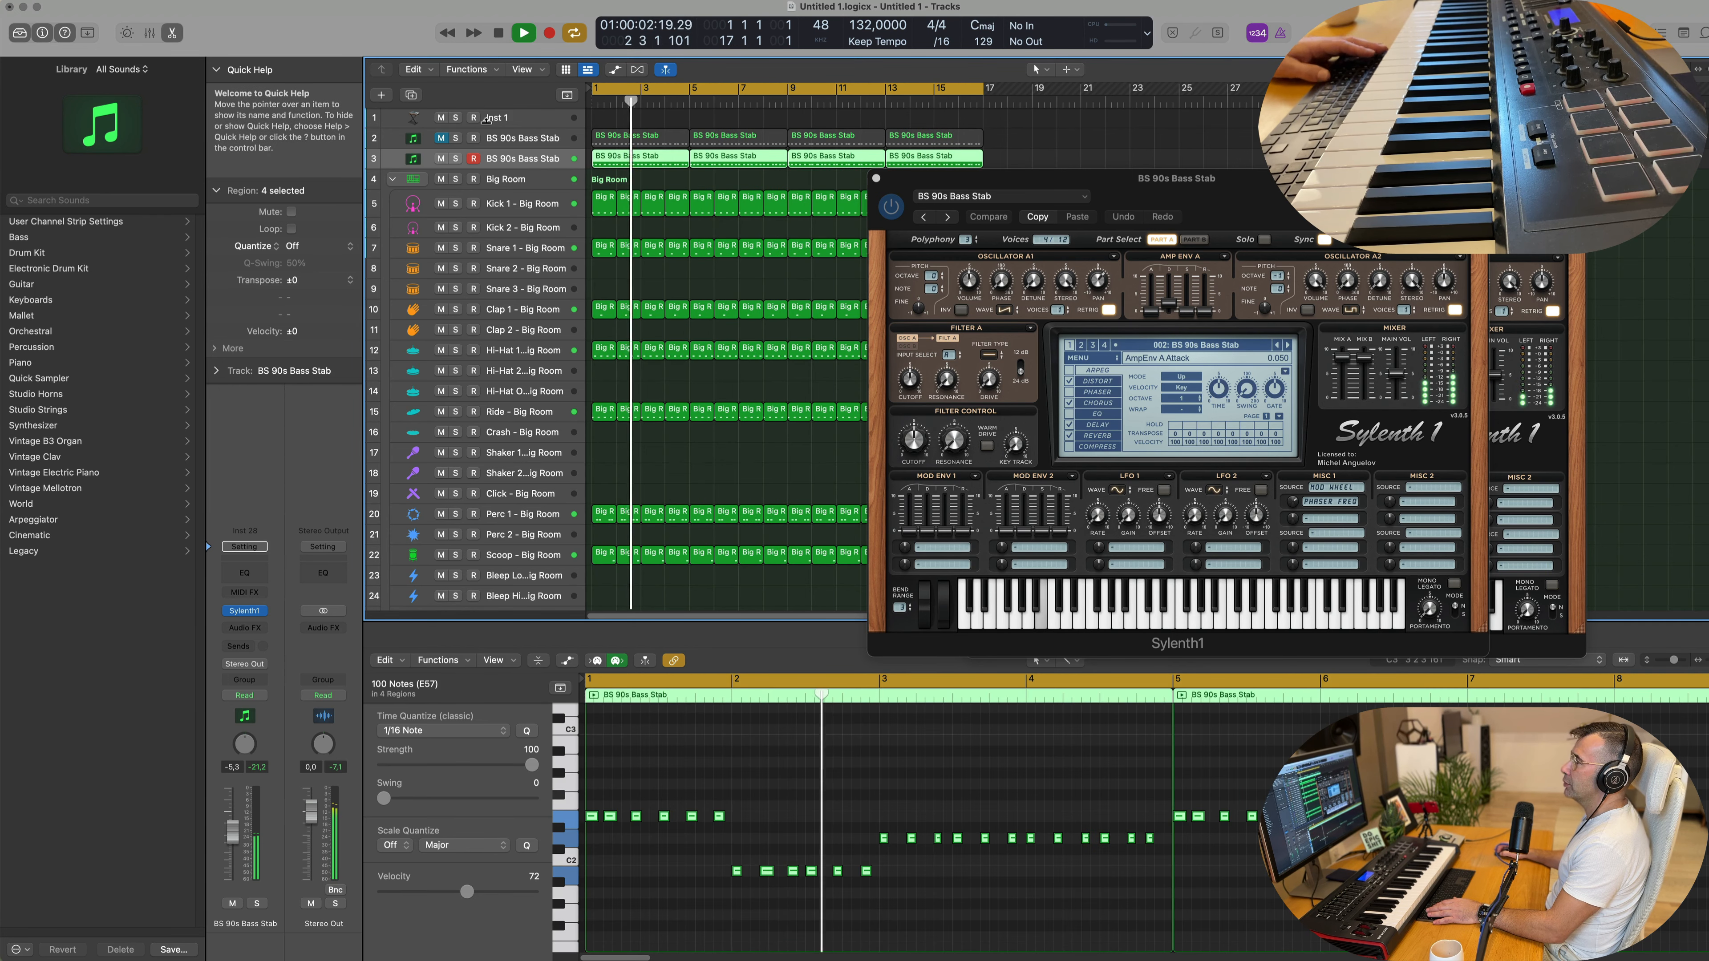
left_click(87, 32)
key("Return")
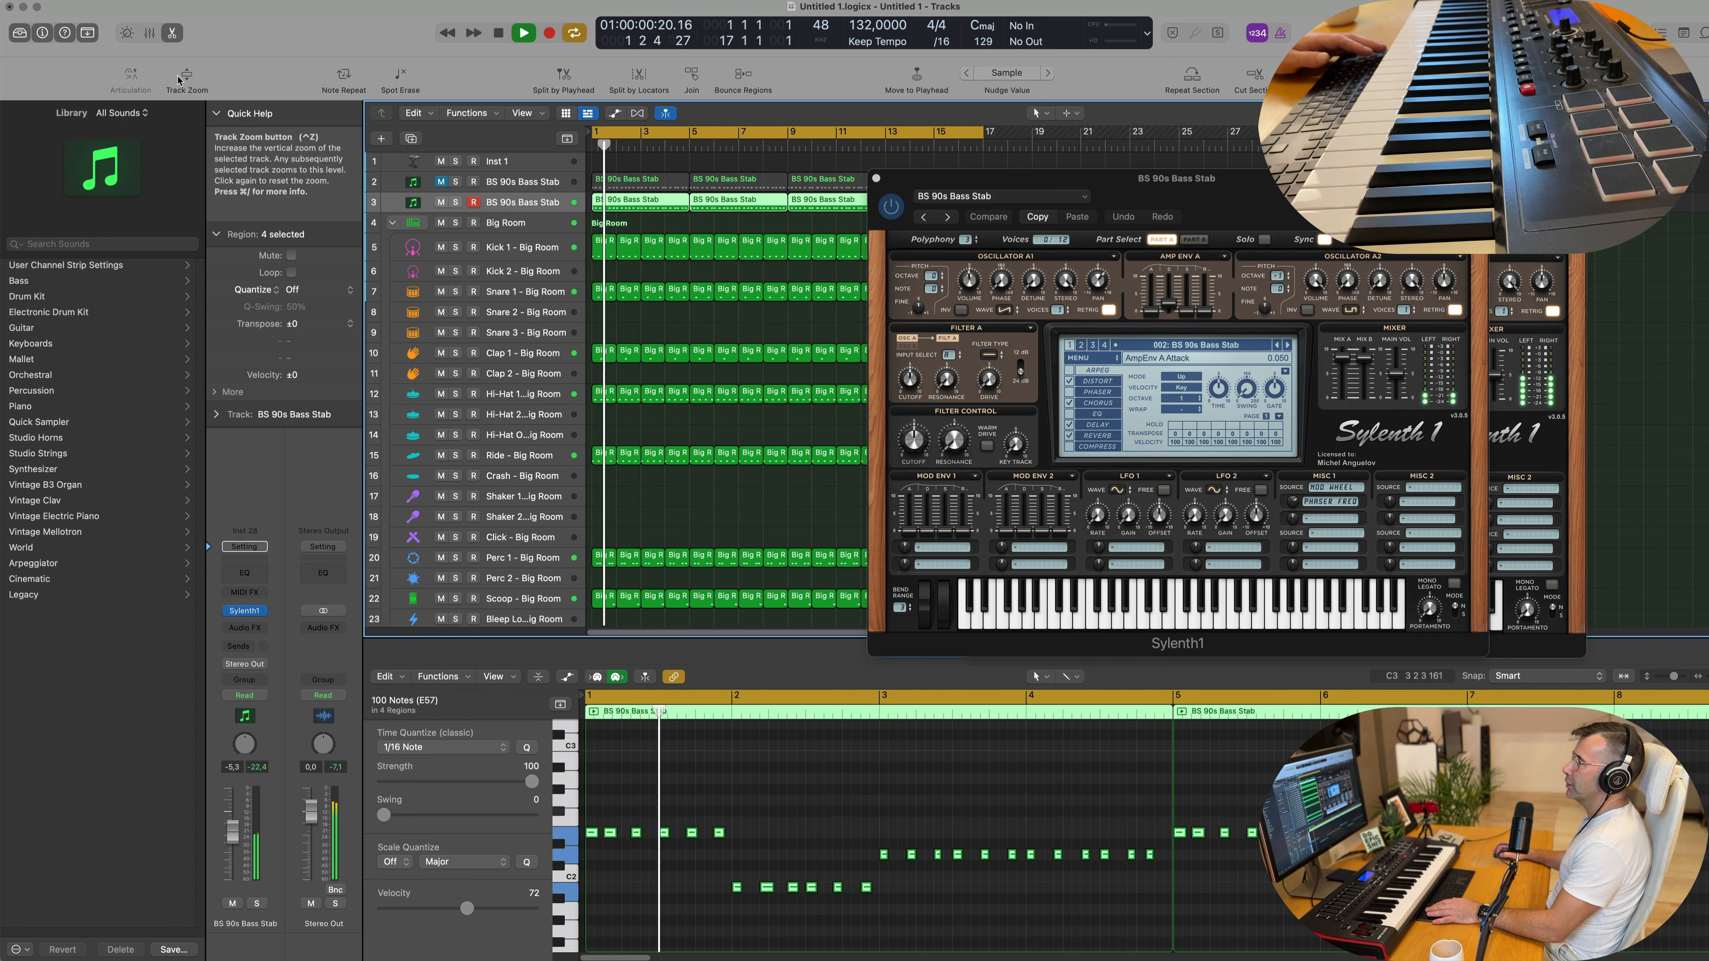
left_click(182, 78)
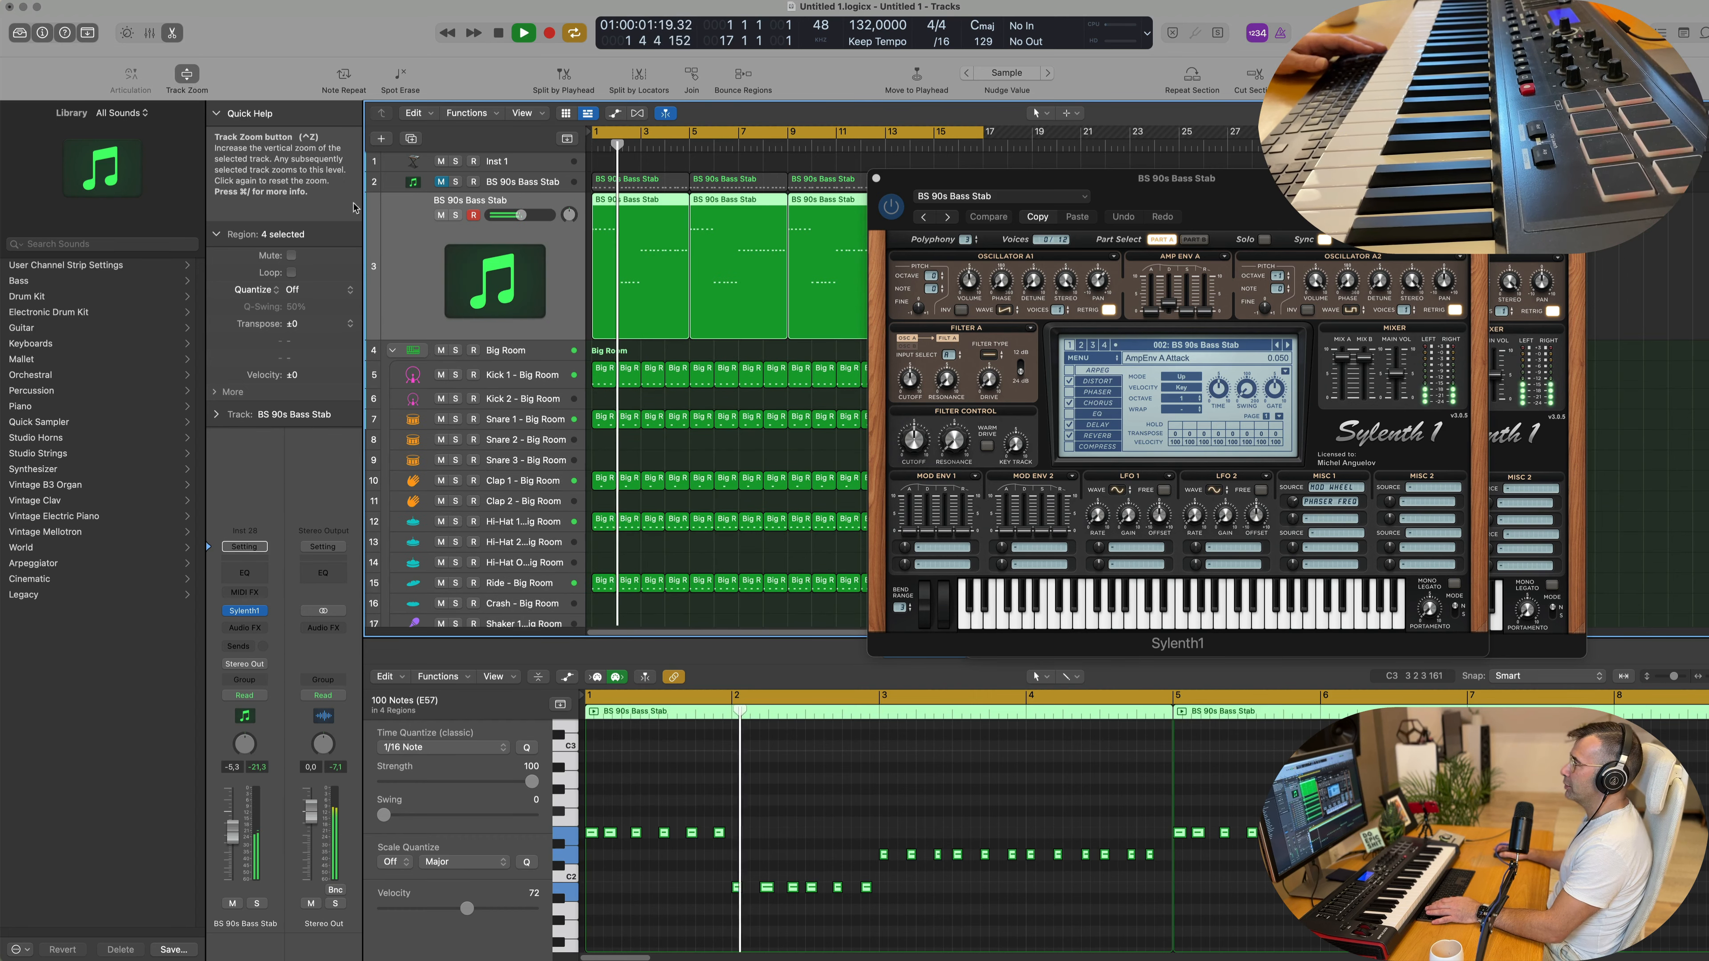
Step: Lower the Clap 1 - Big Room track's volume fader to about -16.6 dB
left_click(571, 490)
key("space")
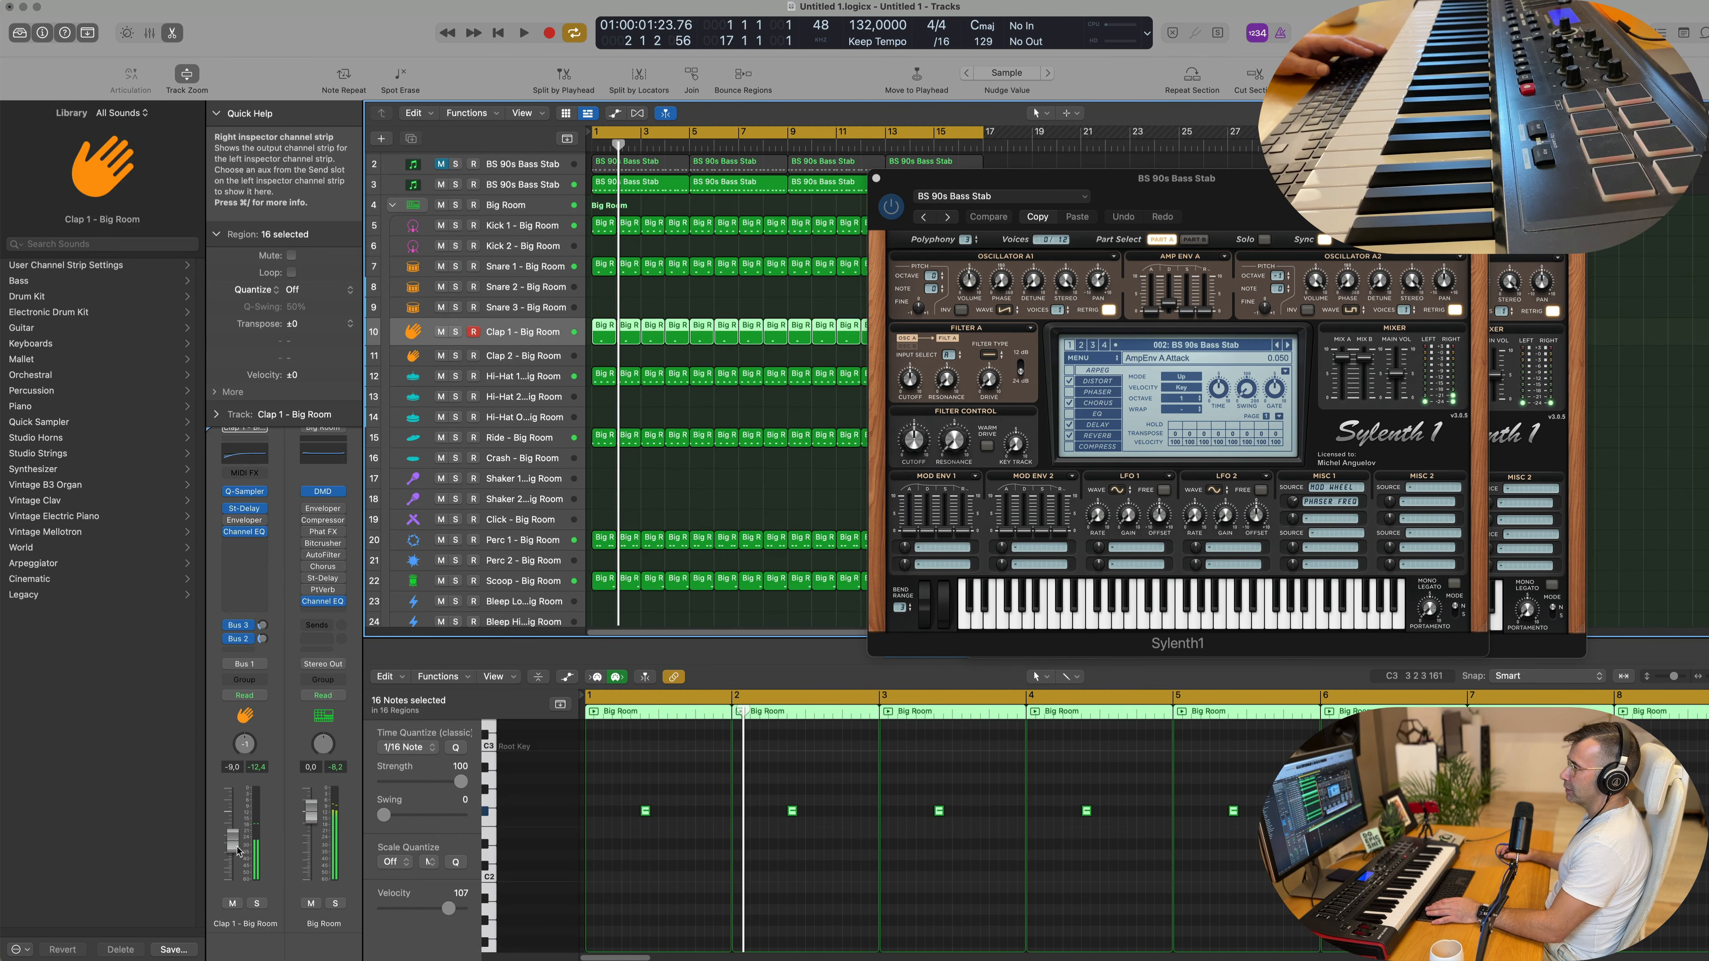
key("space")
left_click_drag(239, 851, 239, 868)
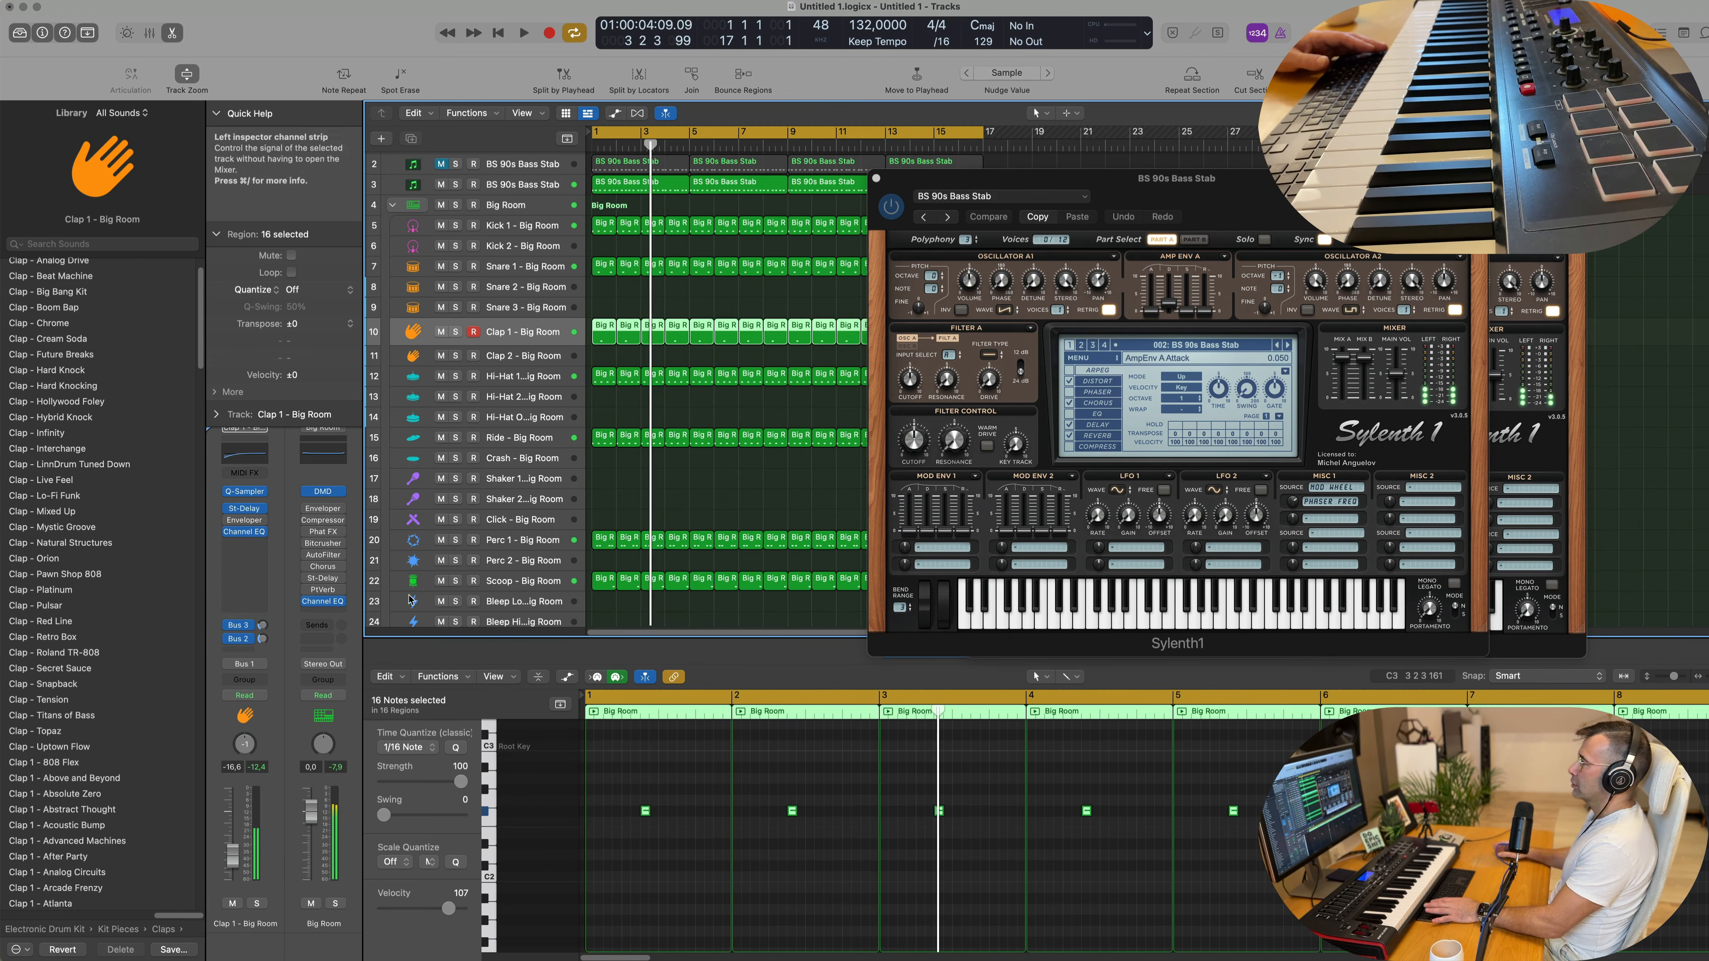
Step: Audition the duplicate Sylenth1's bass presets over the loop, from 003: BS 010101 through 019: BS Bring it on Jock (MW)
left_click_drag(1248, 209, 1115, 211)
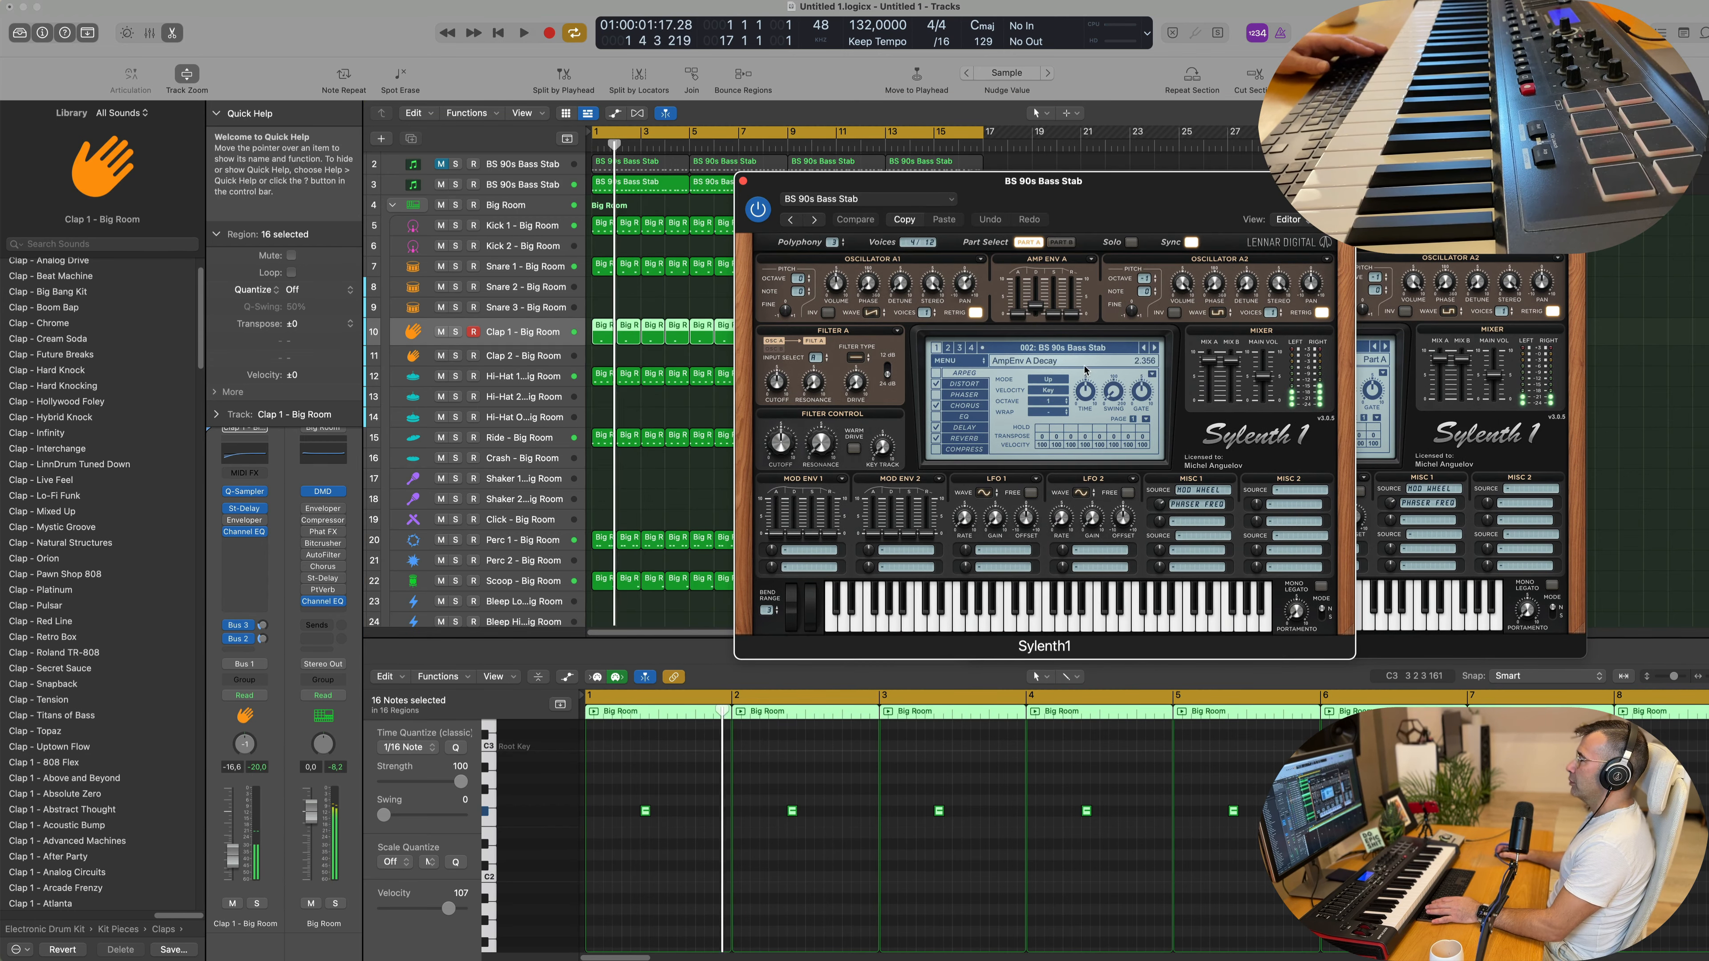
left_click(1154, 349)
key("space")
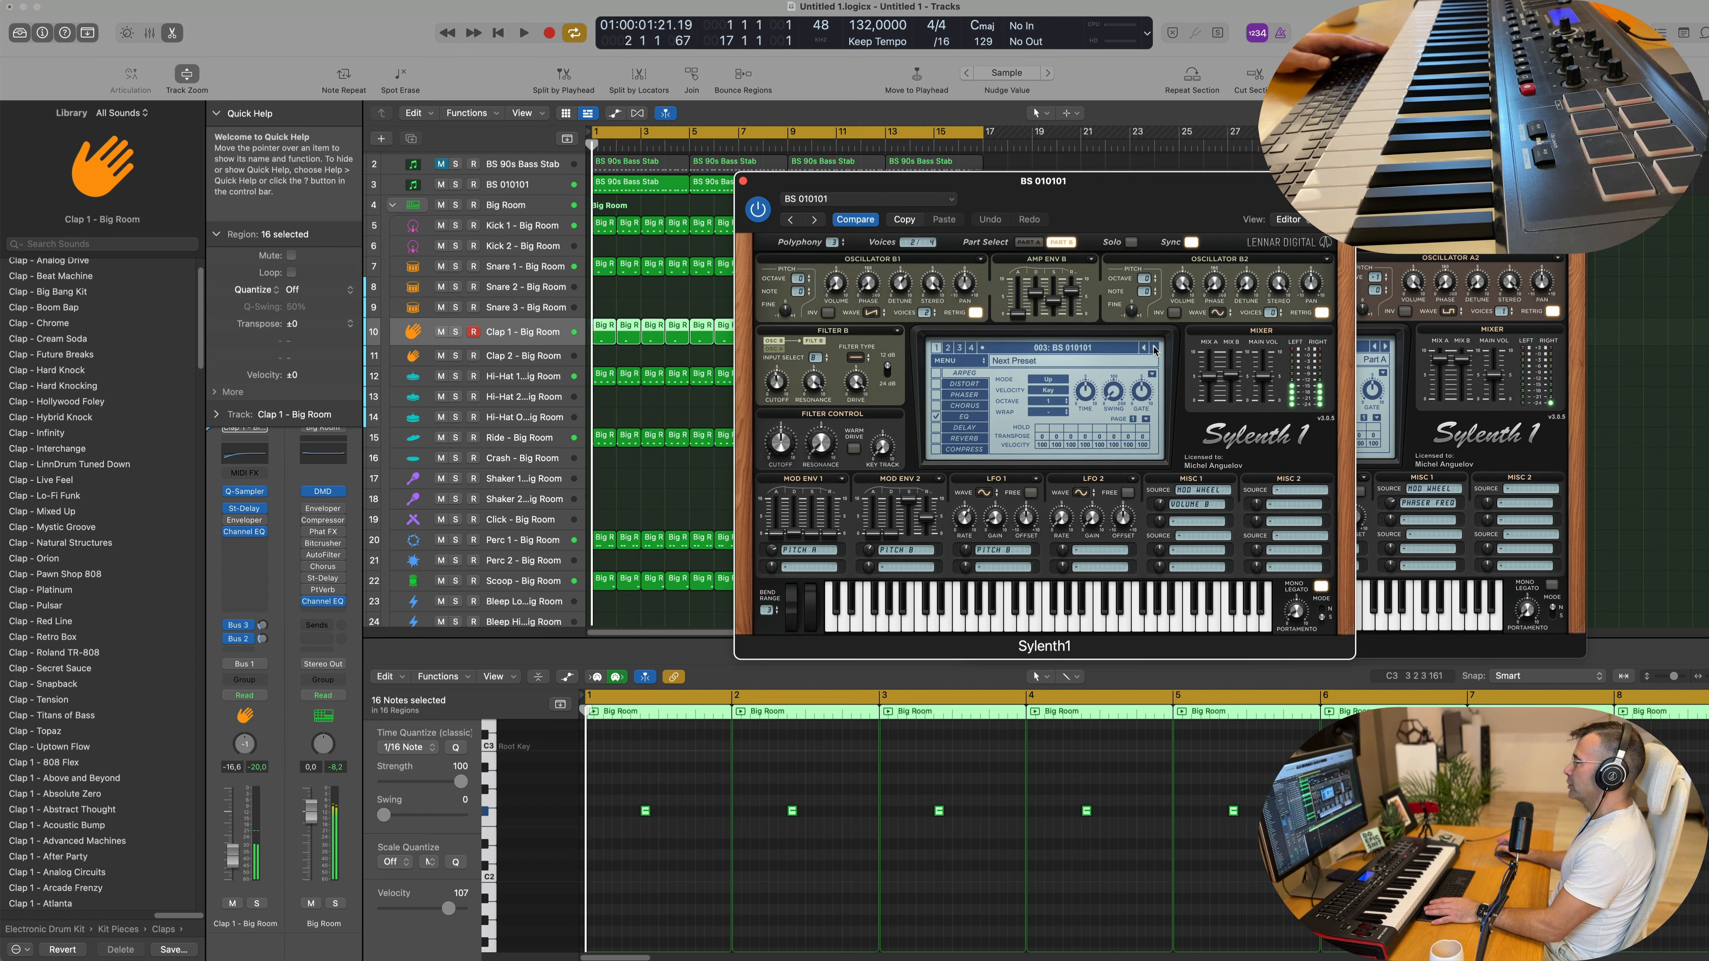
left_click(1155, 349)
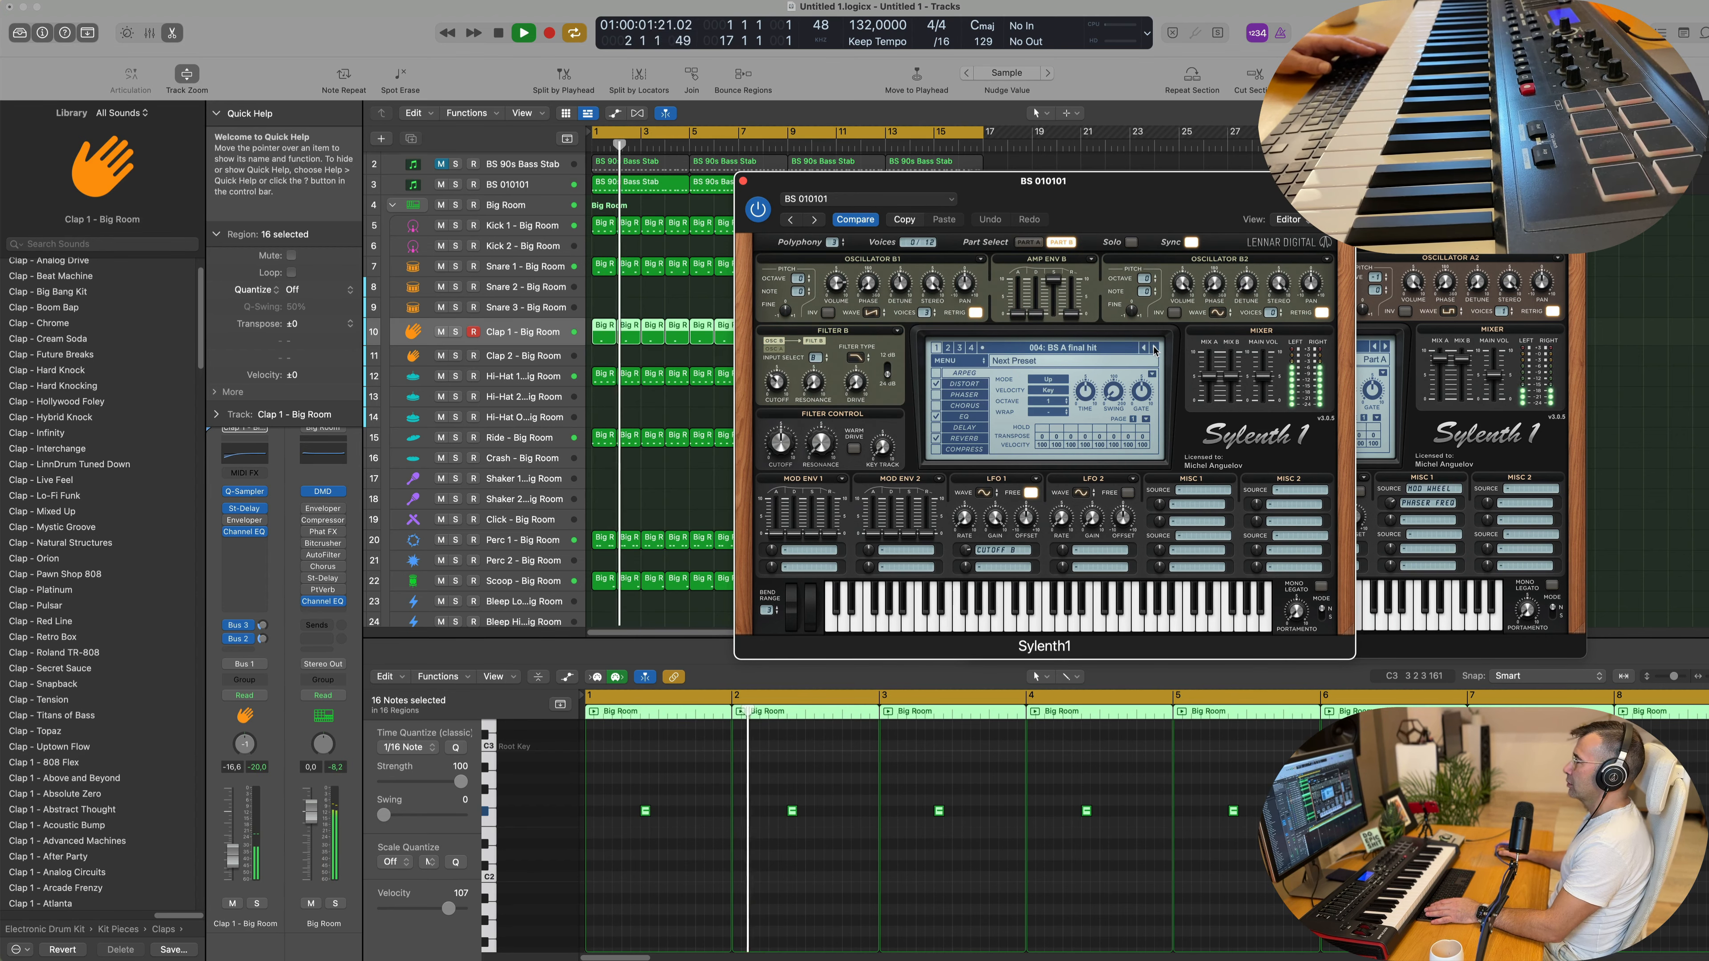
left_click(1155, 349)
left_click(1155, 349)
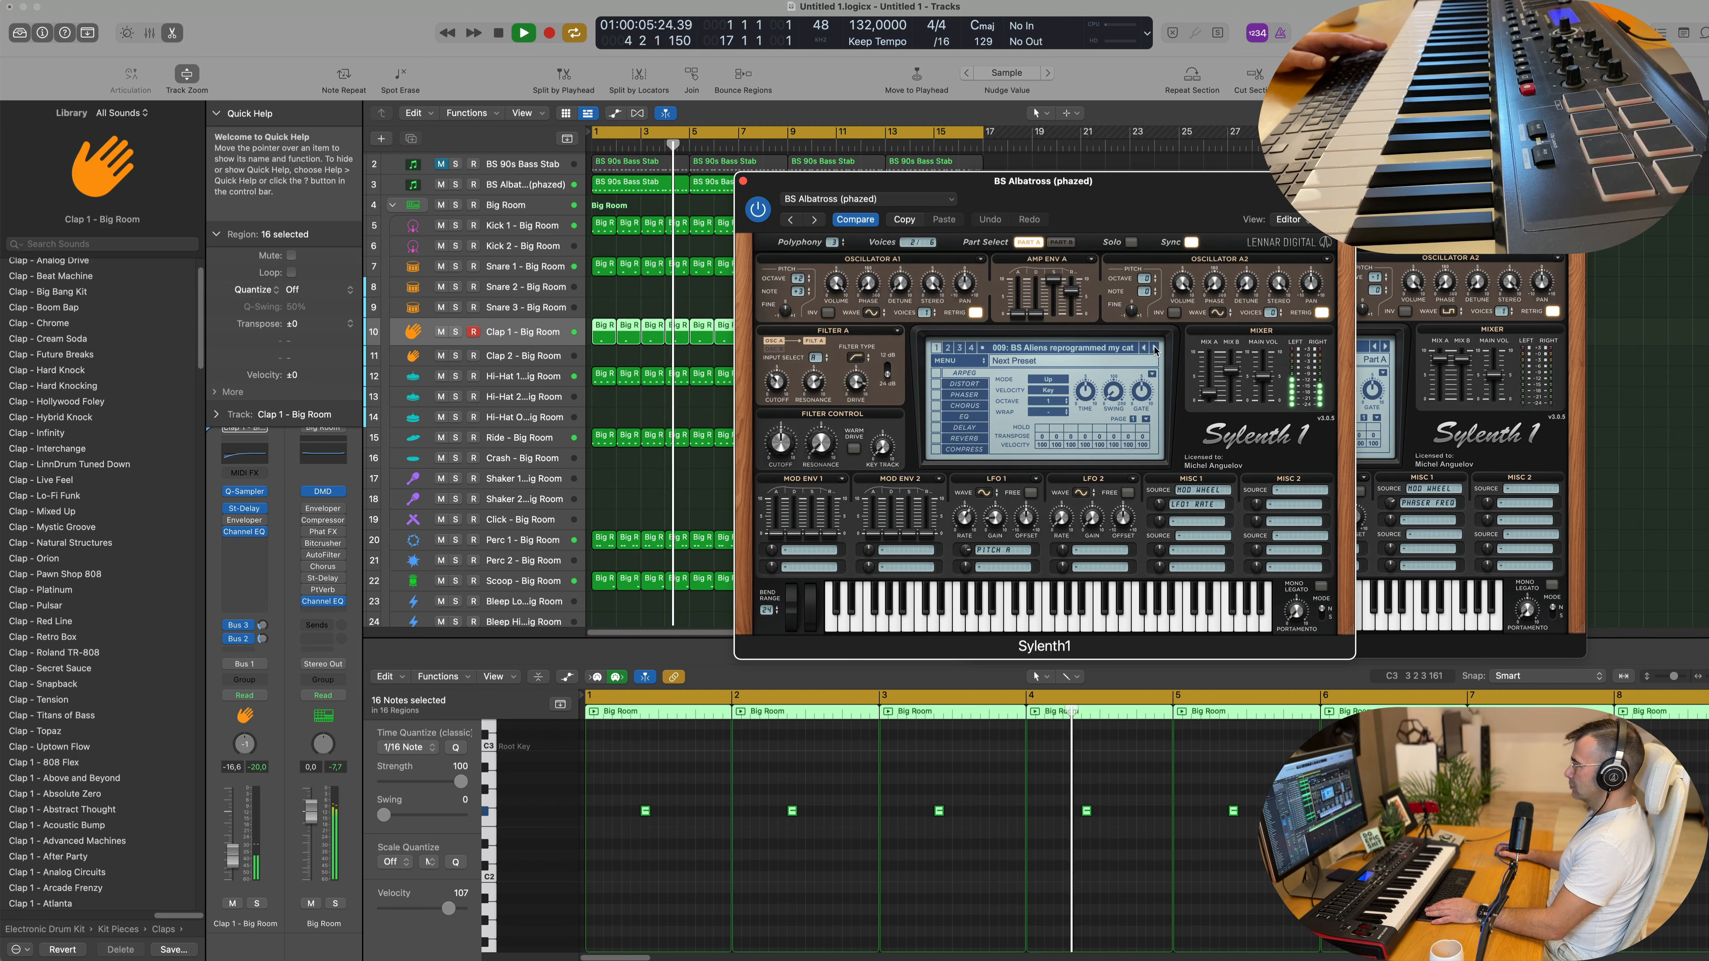
double_click(1154, 349)
left_click(1154, 348)
left_click(1154, 349)
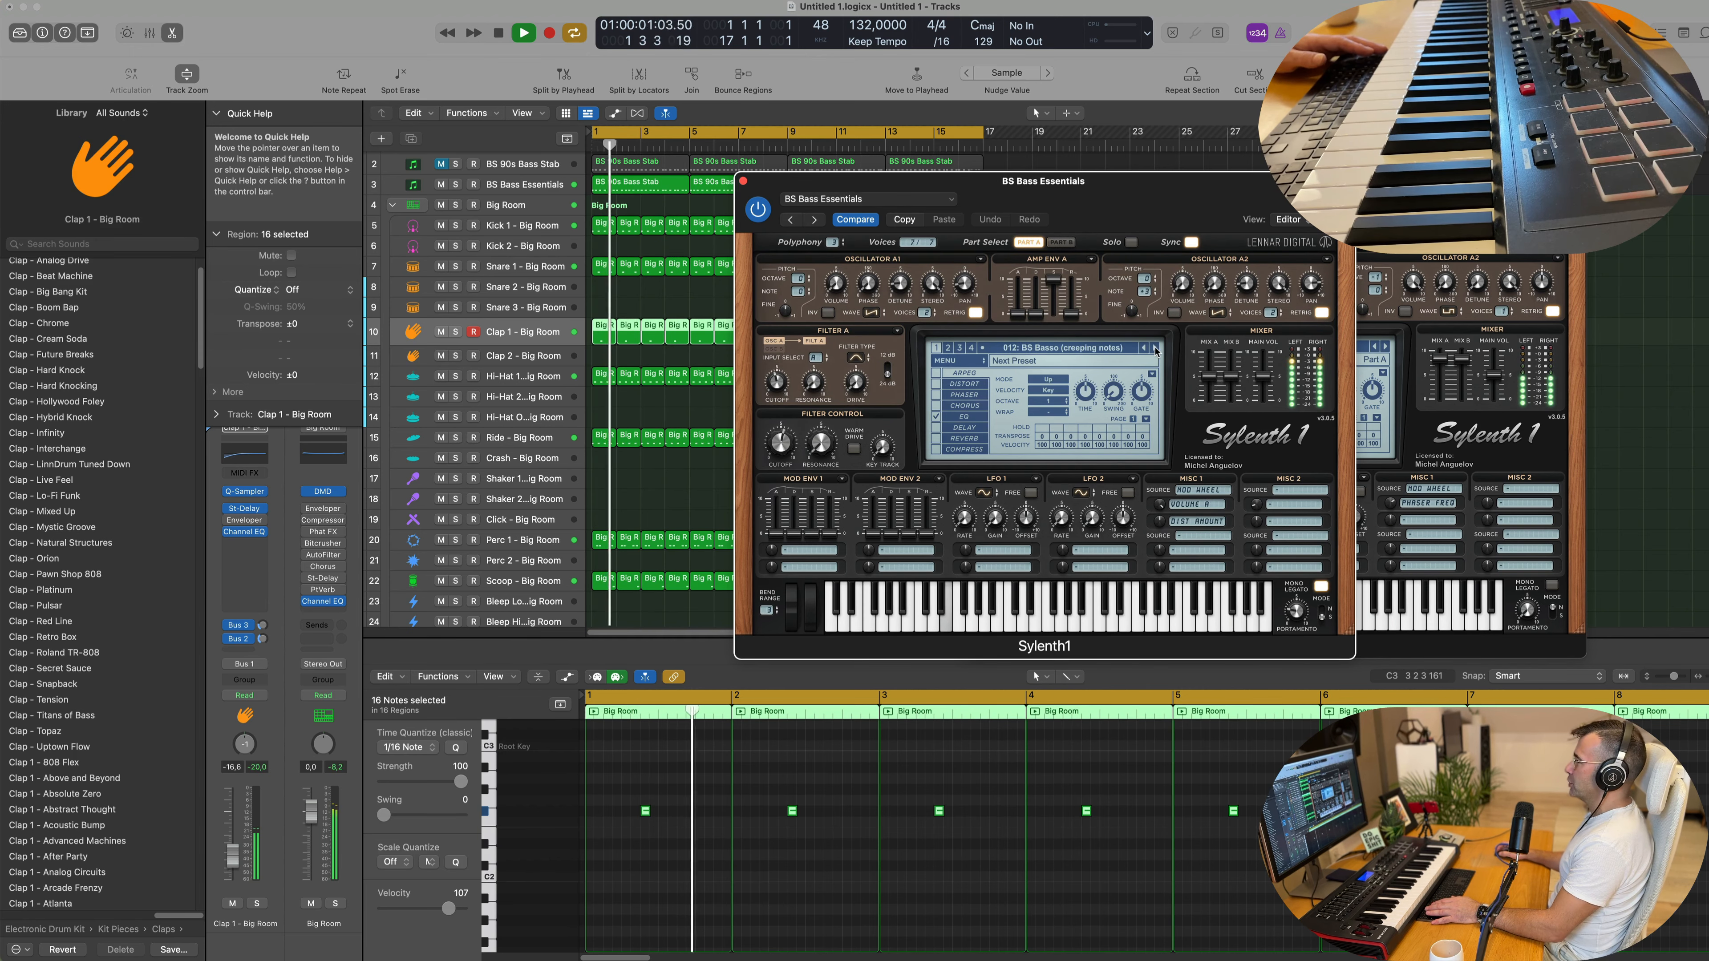
left_click(1155, 349)
key("space")
left_click(1155, 349)
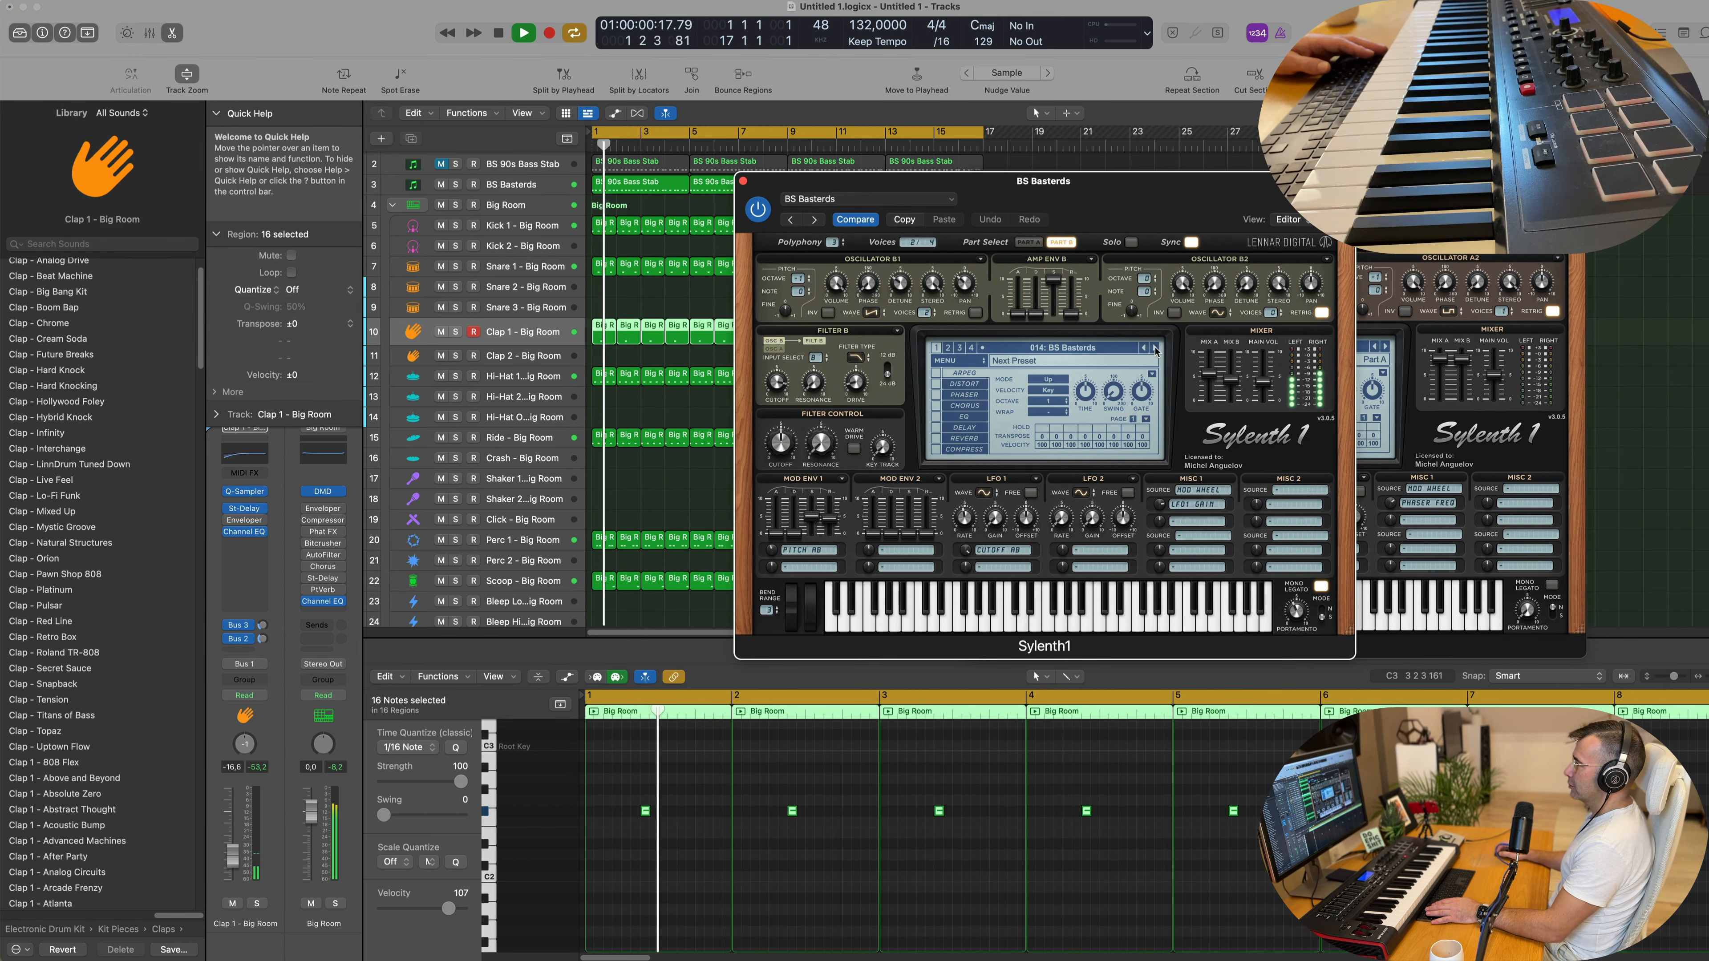
left_click(1154, 349)
left_click(1155, 349)
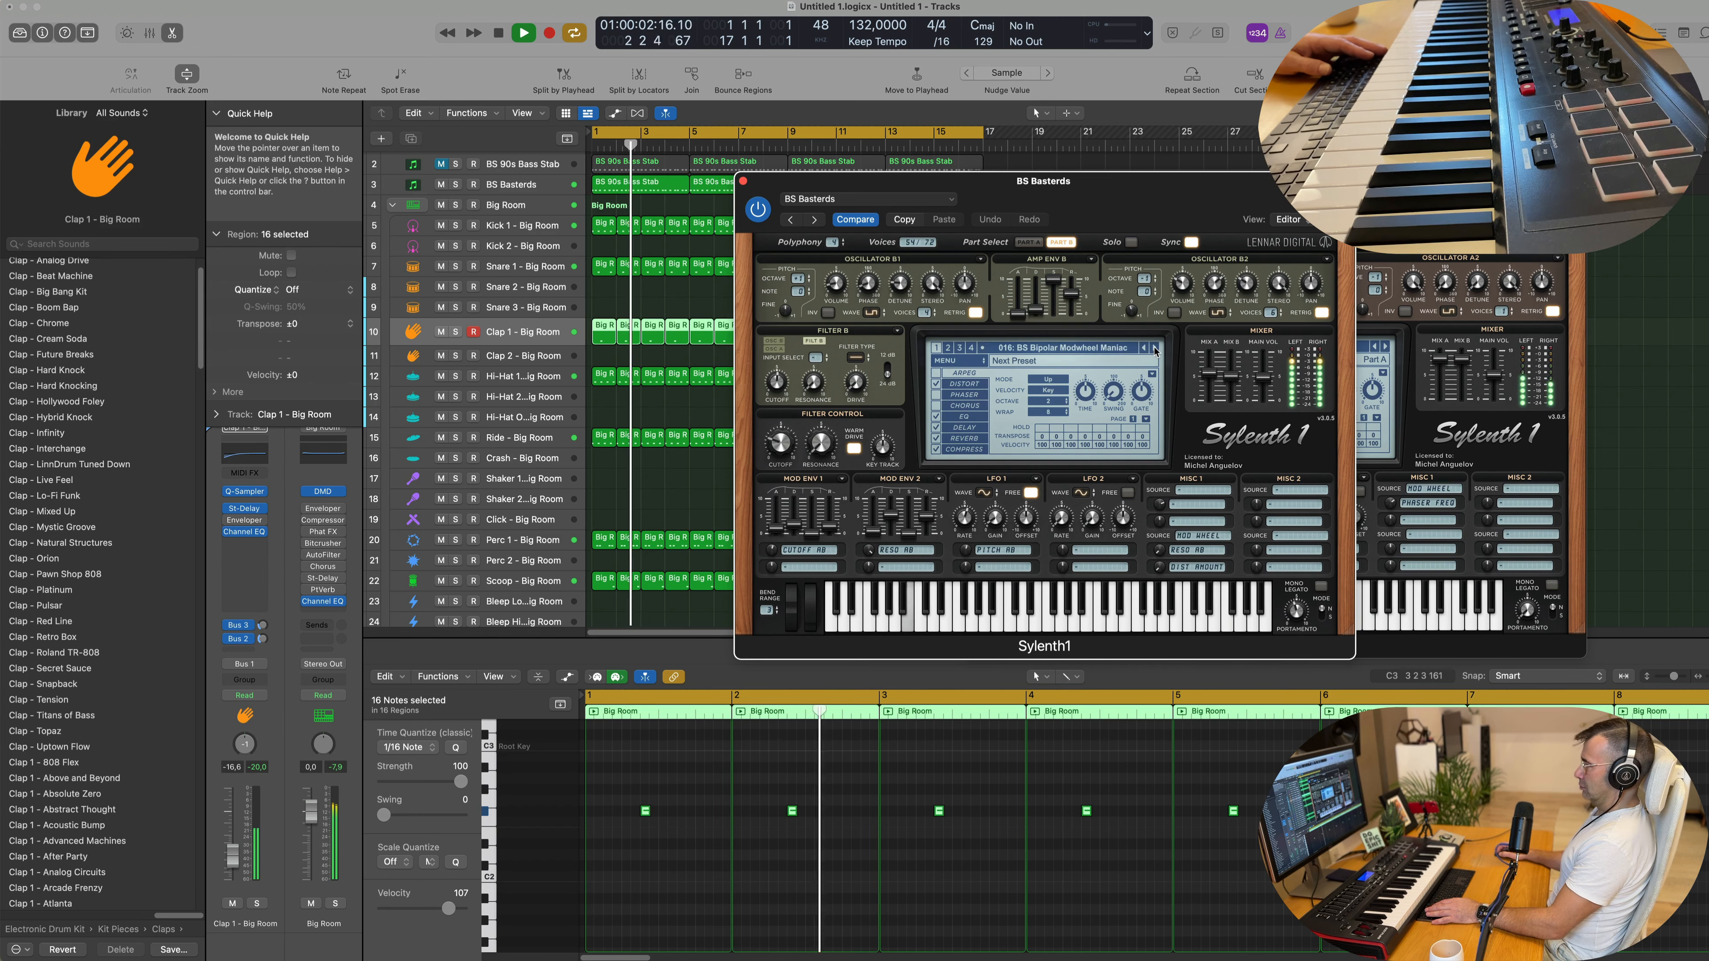
left_click(1154, 349)
left_click(1154, 349)
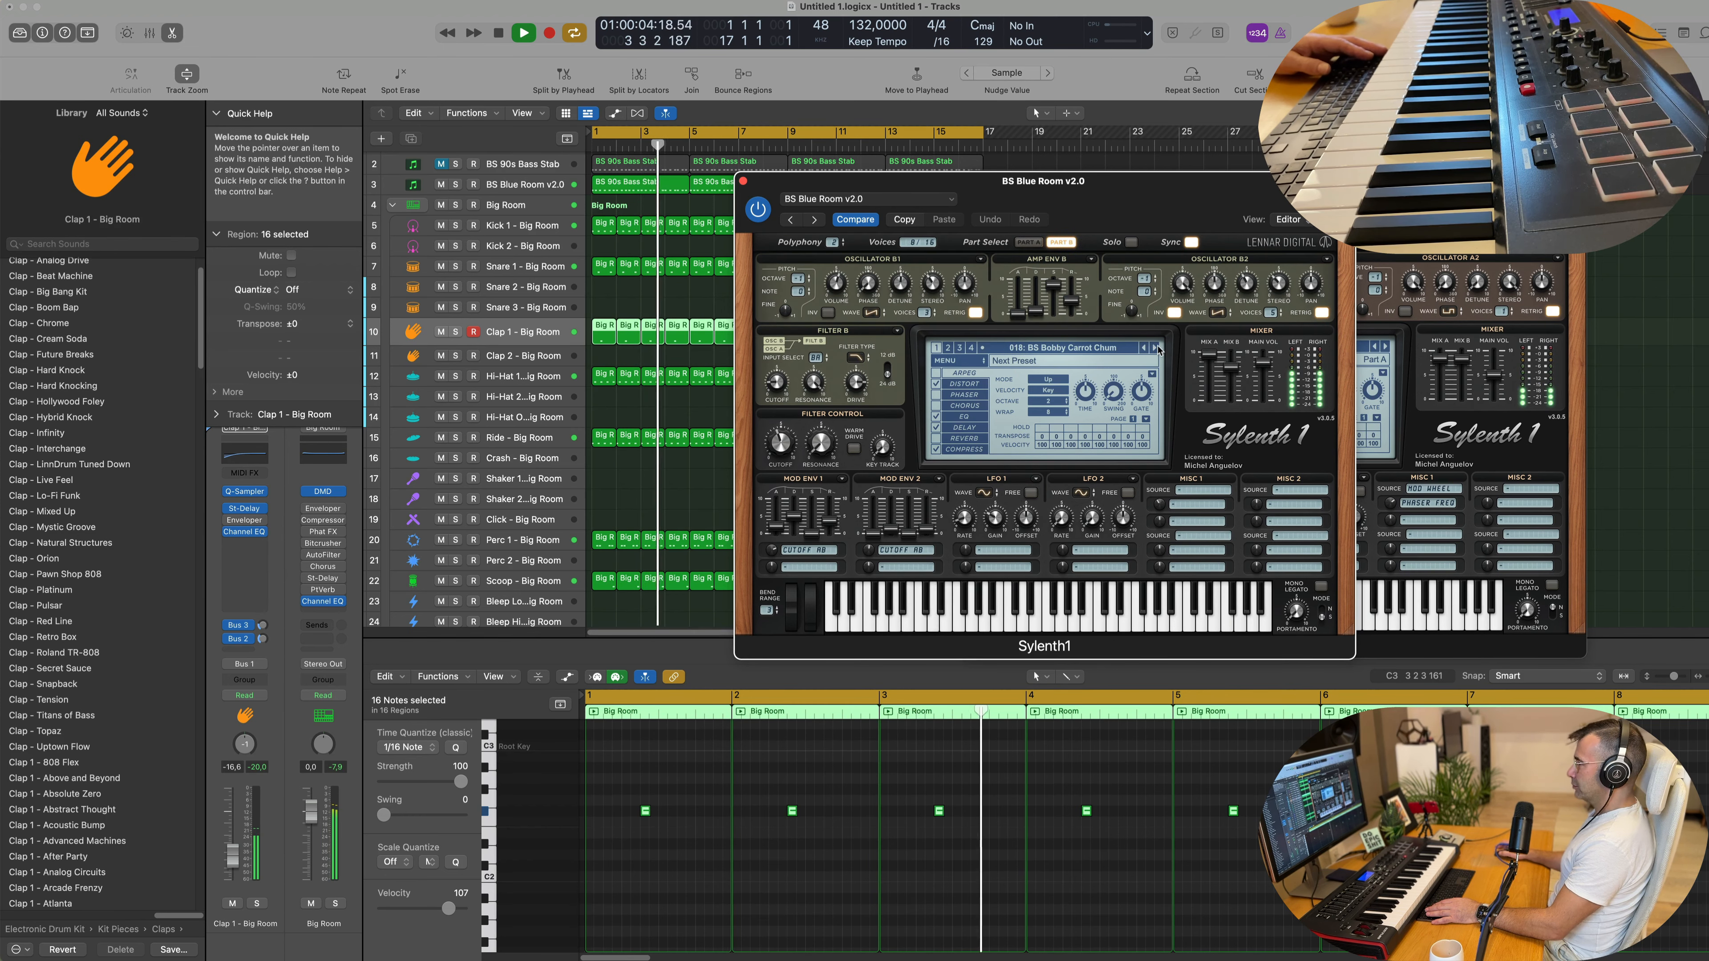
left_click(1155, 349)
Step: Load preset 038: BS Elvis is God in the duplicate's Sylenth1 and set its track volume to about -13.0 dB
left_click(1101, 348)
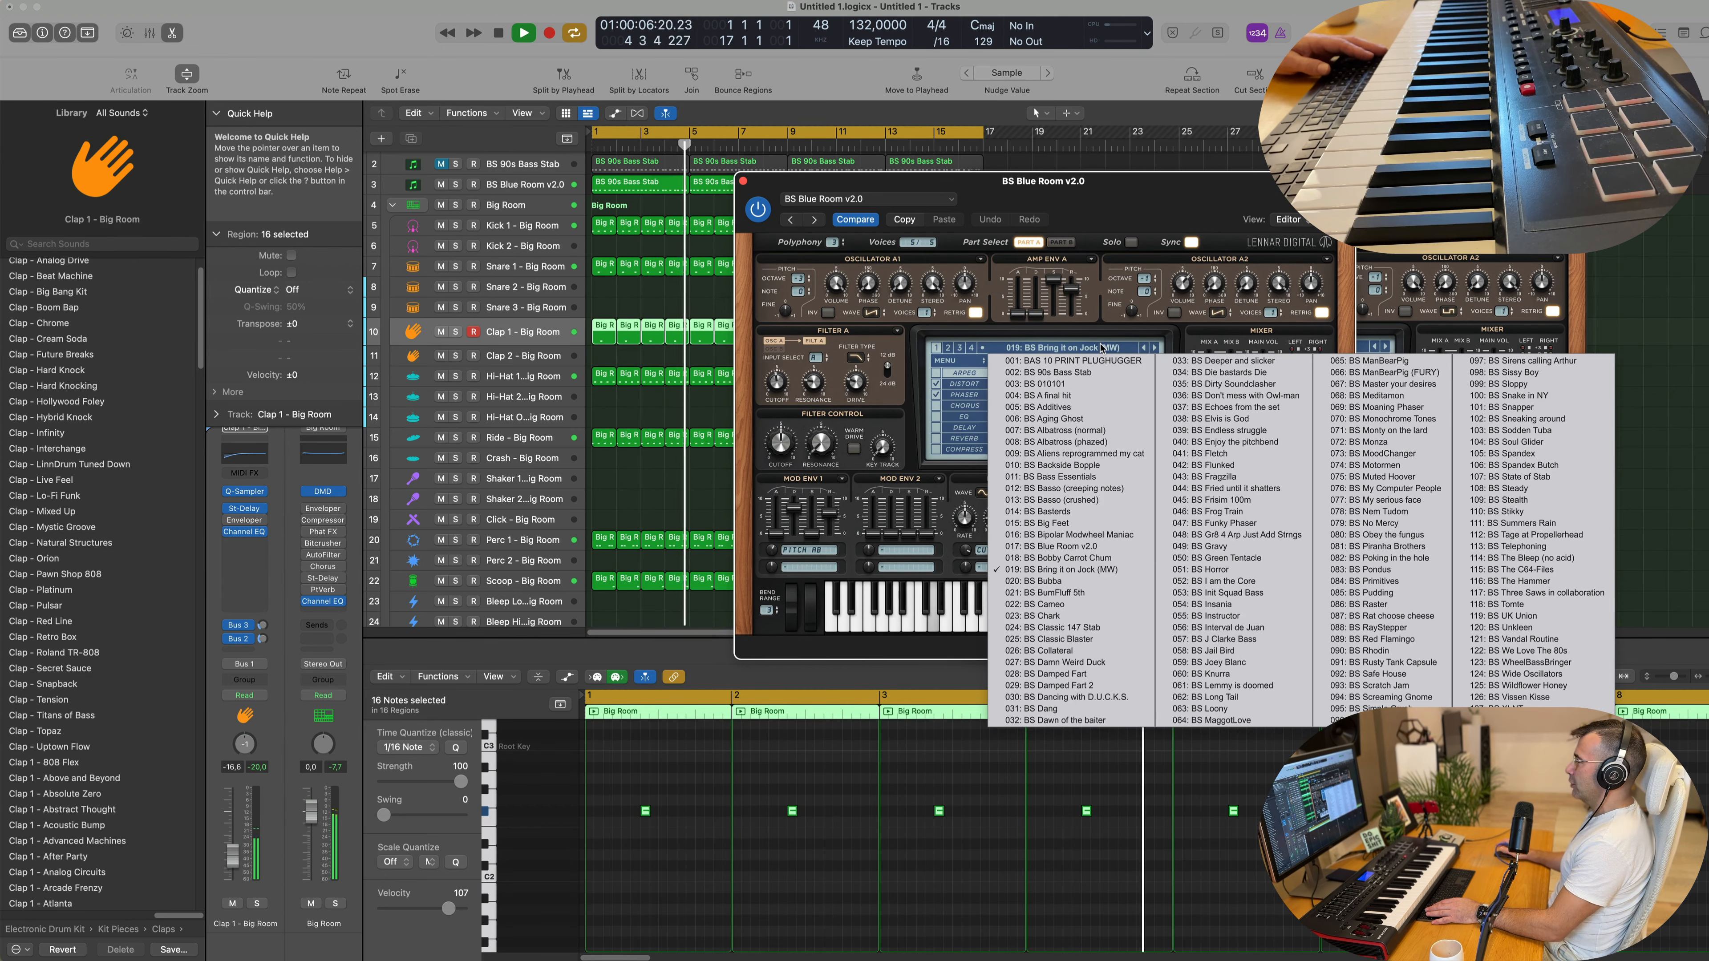
left_click(1249, 419)
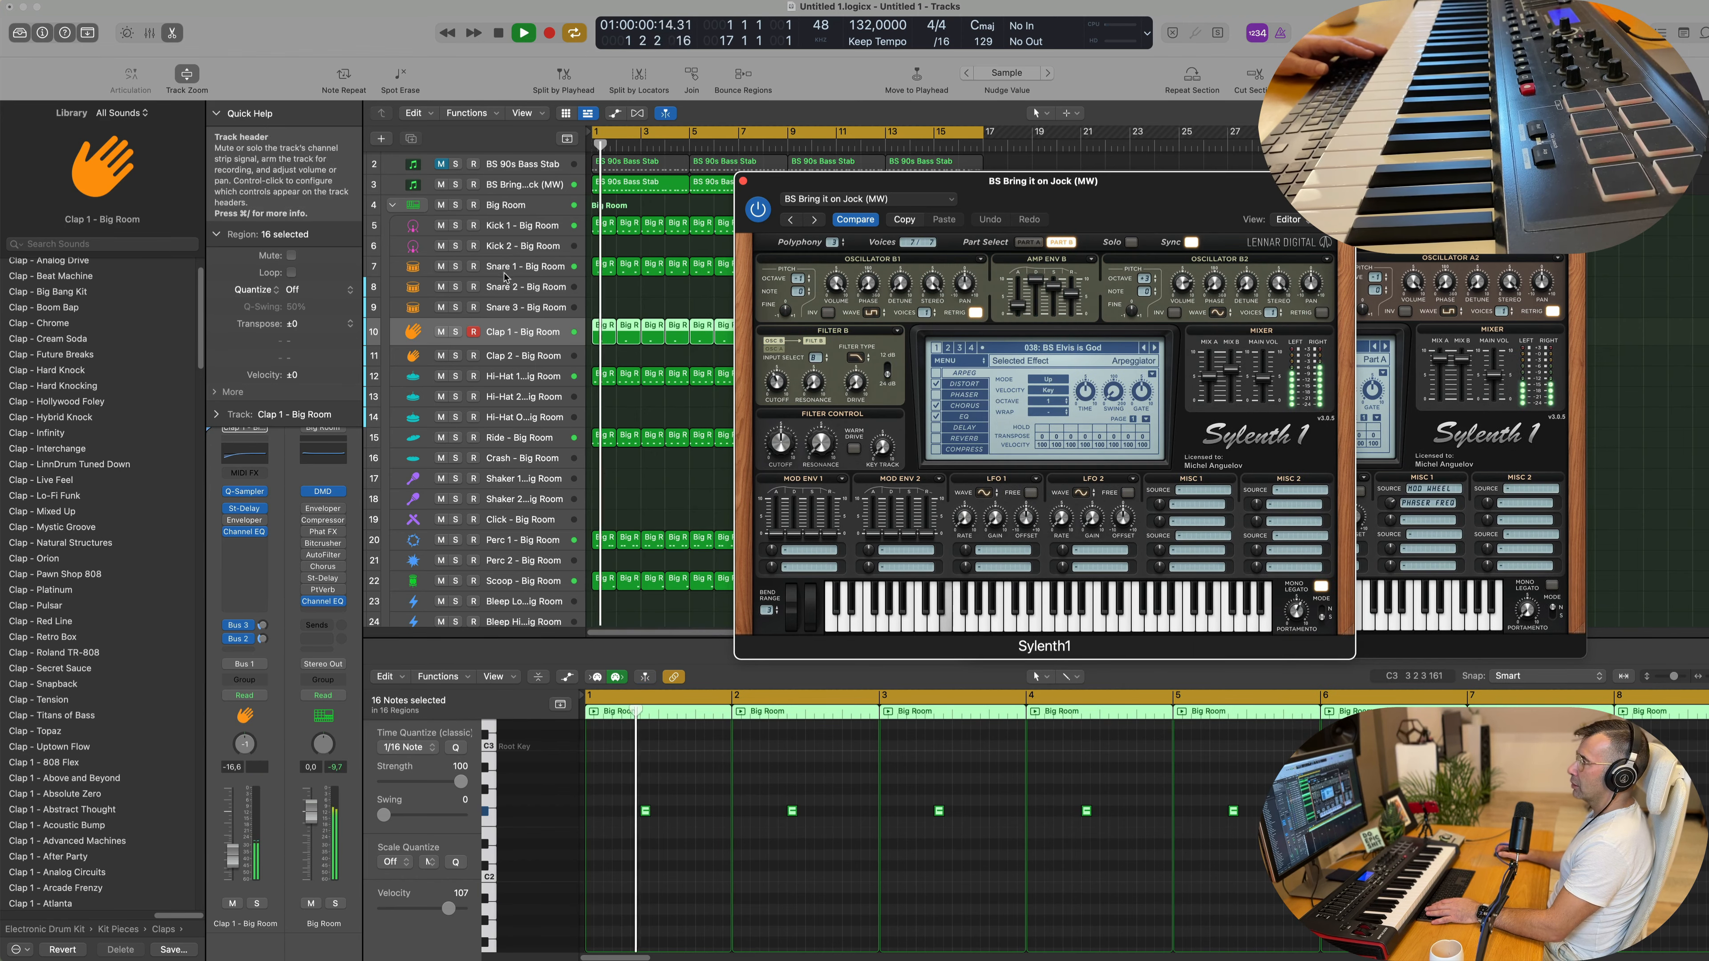
left_click(518, 184)
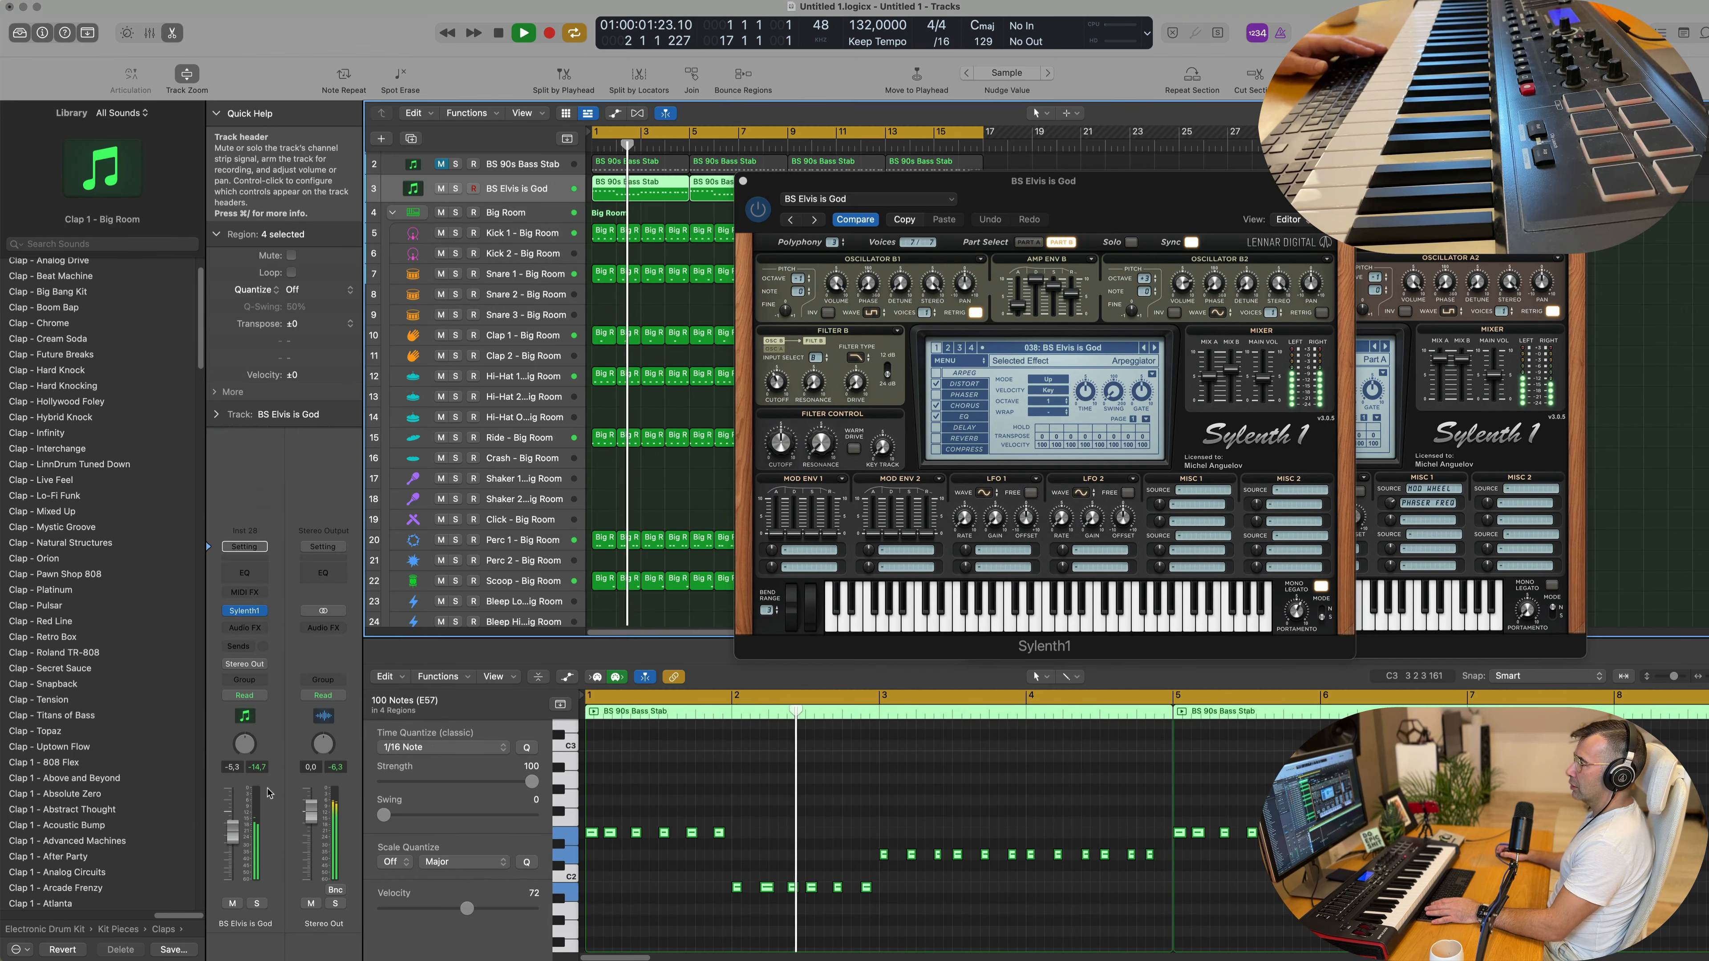
left_click_drag(233, 830, 233, 859)
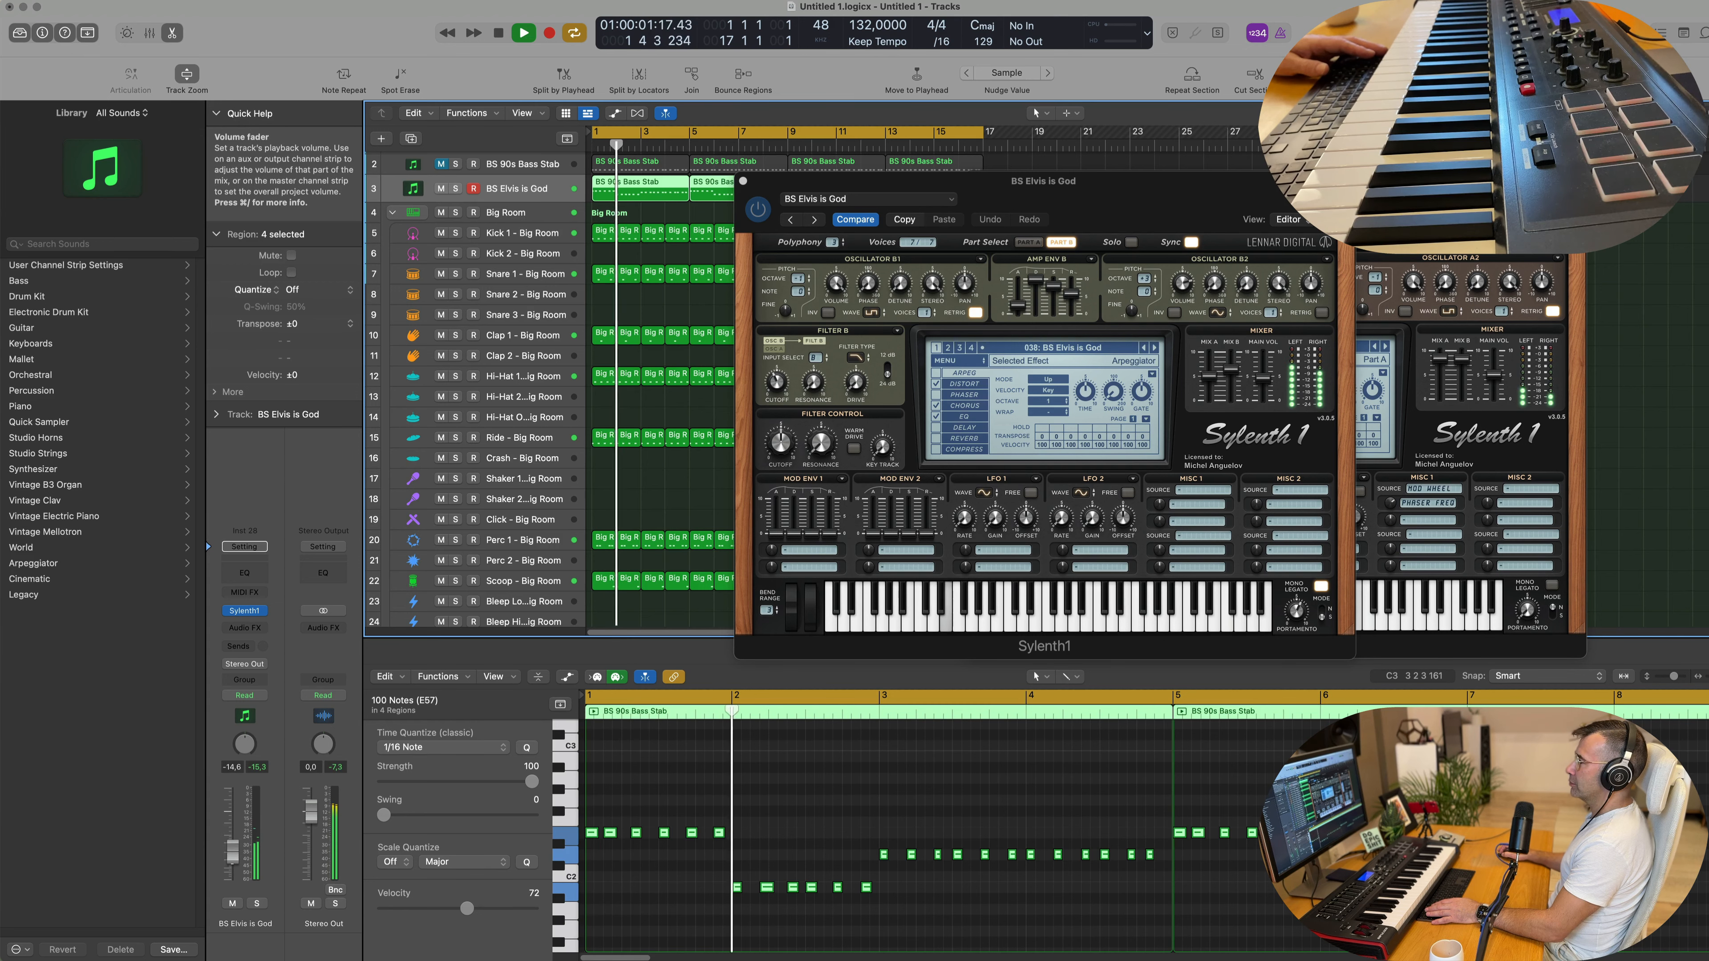
Step: Audition the following Sylenth1 presets one by one up to 047: BS Funky Phaser and stop playback
left_click(1153, 347)
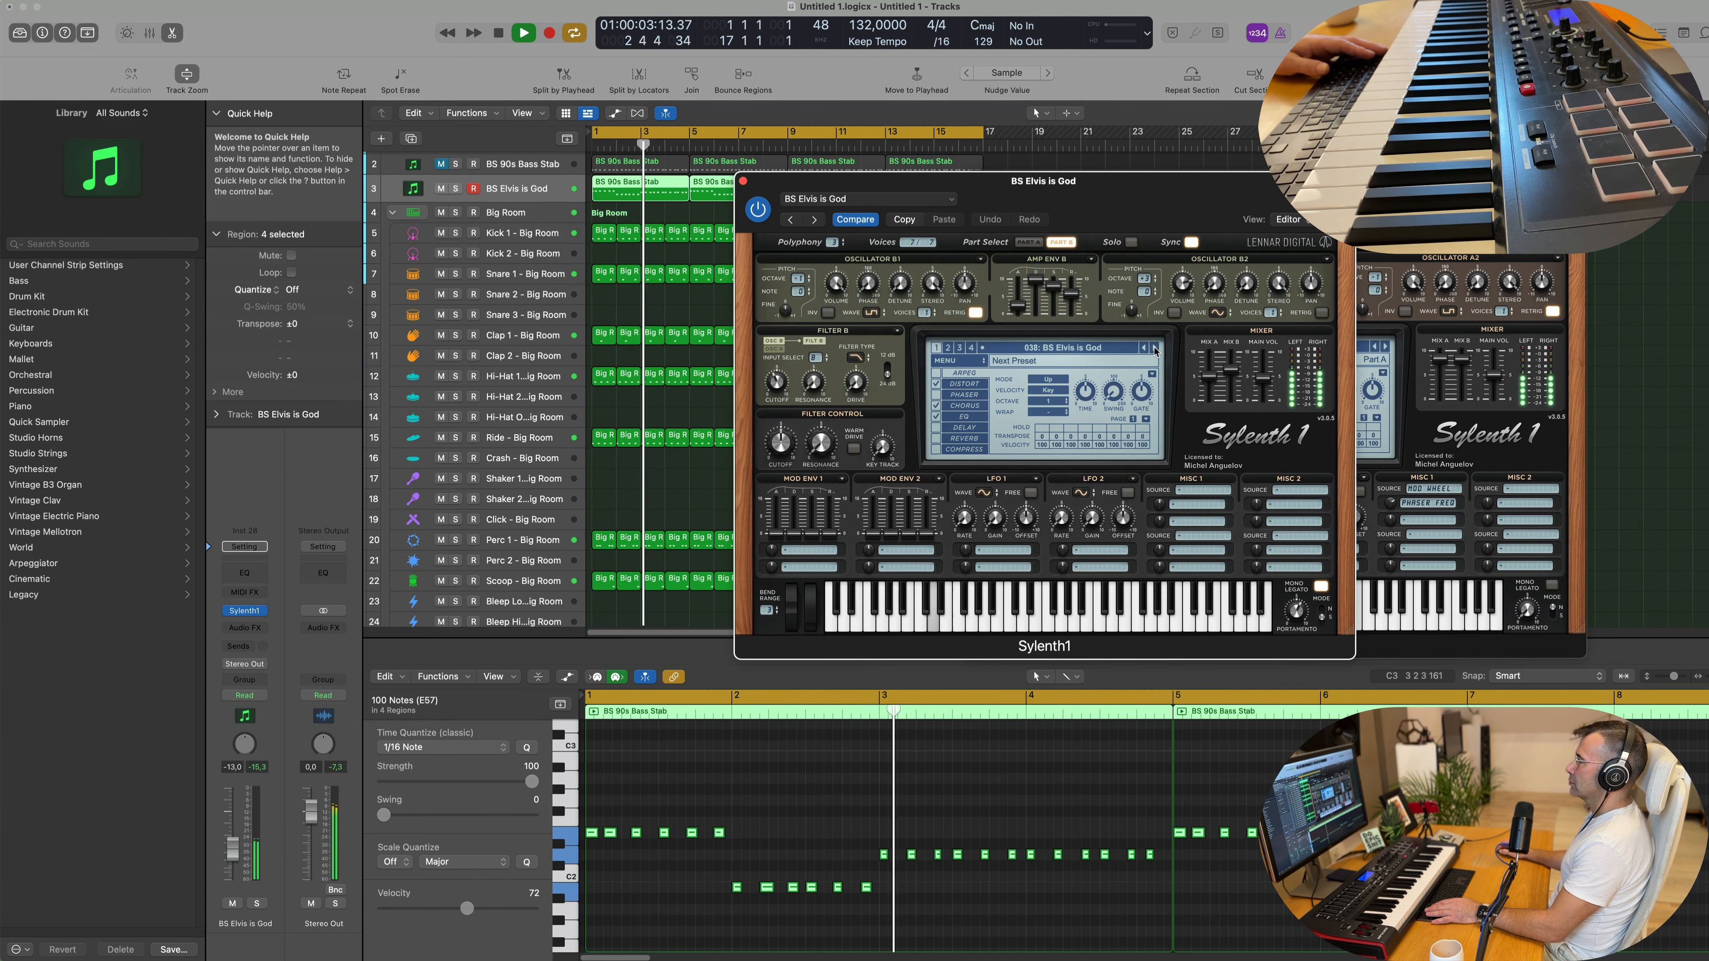
left_click(1154, 348)
left_click(1153, 348)
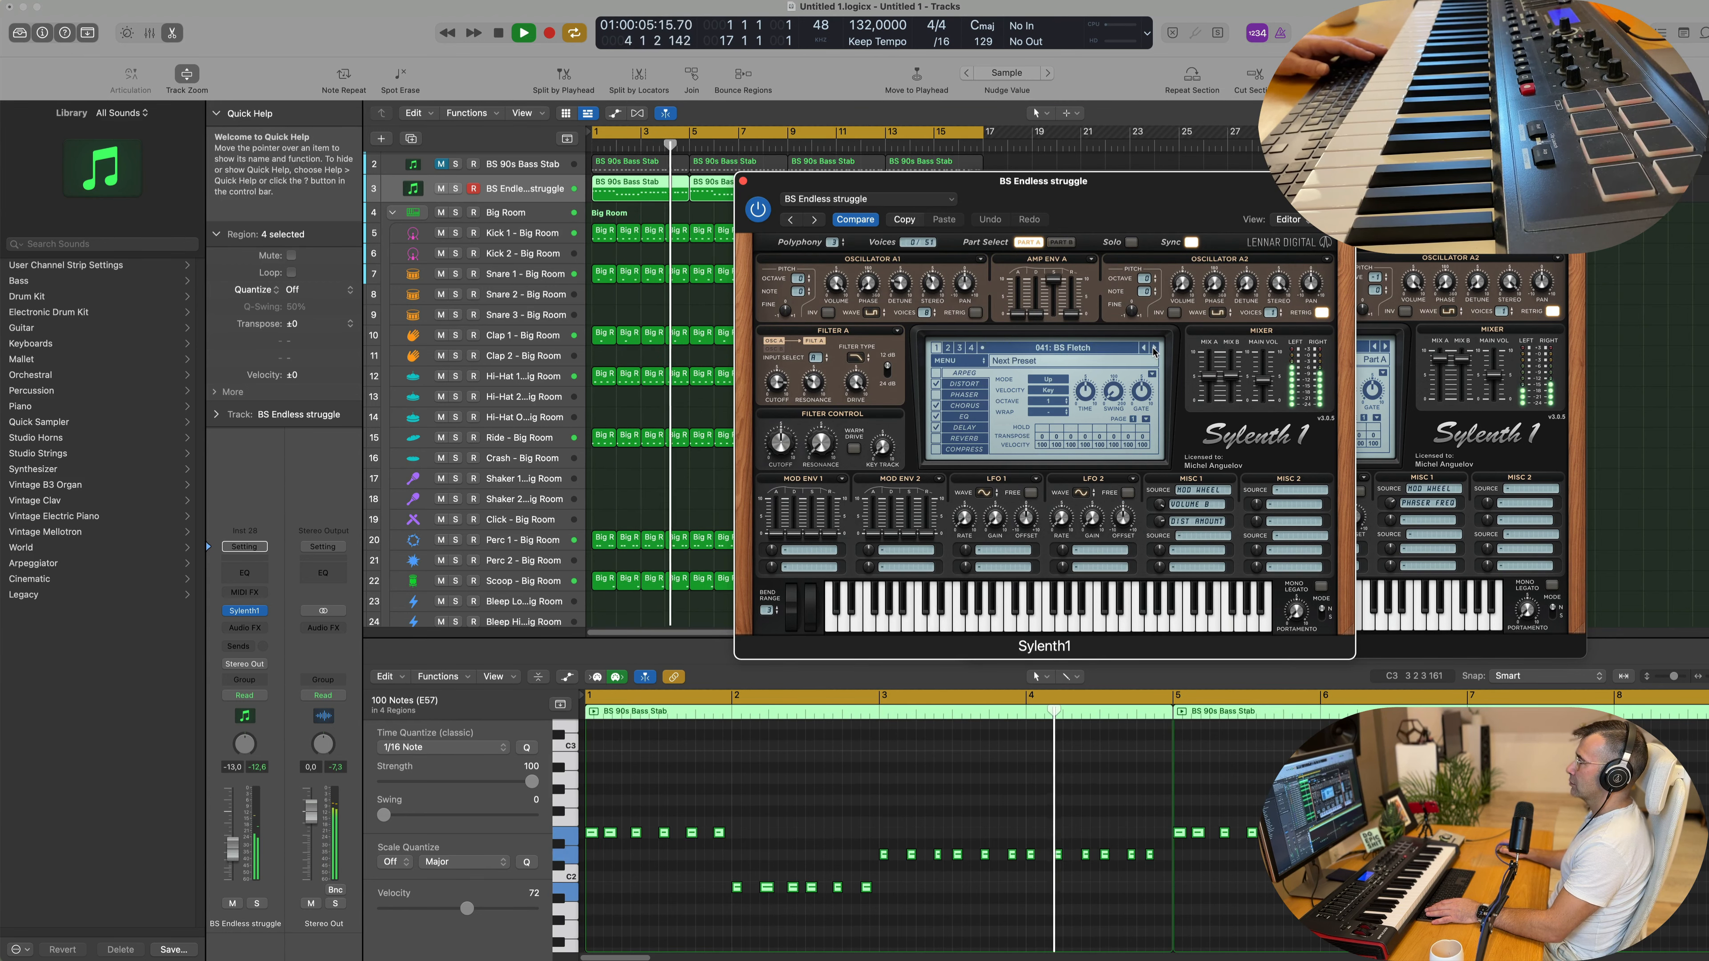
left_click(1153, 348)
left_click(1153, 348)
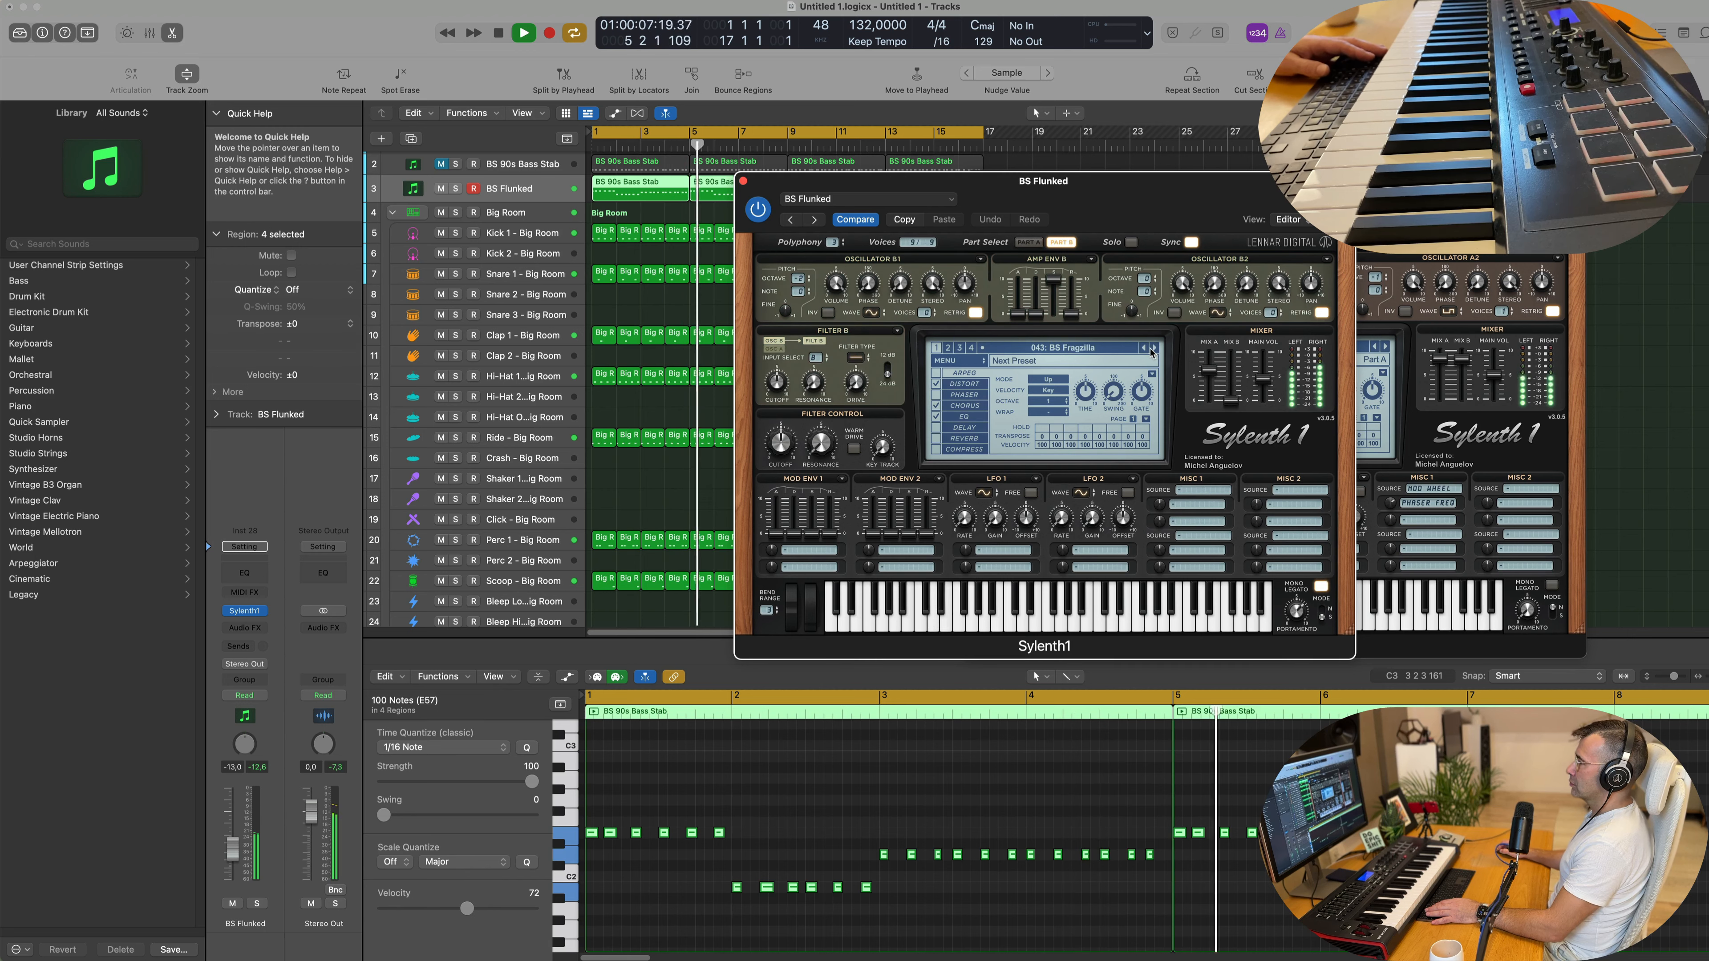
left_click(1153, 348)
left_click(1153, 348)
left_click(1153, 350)
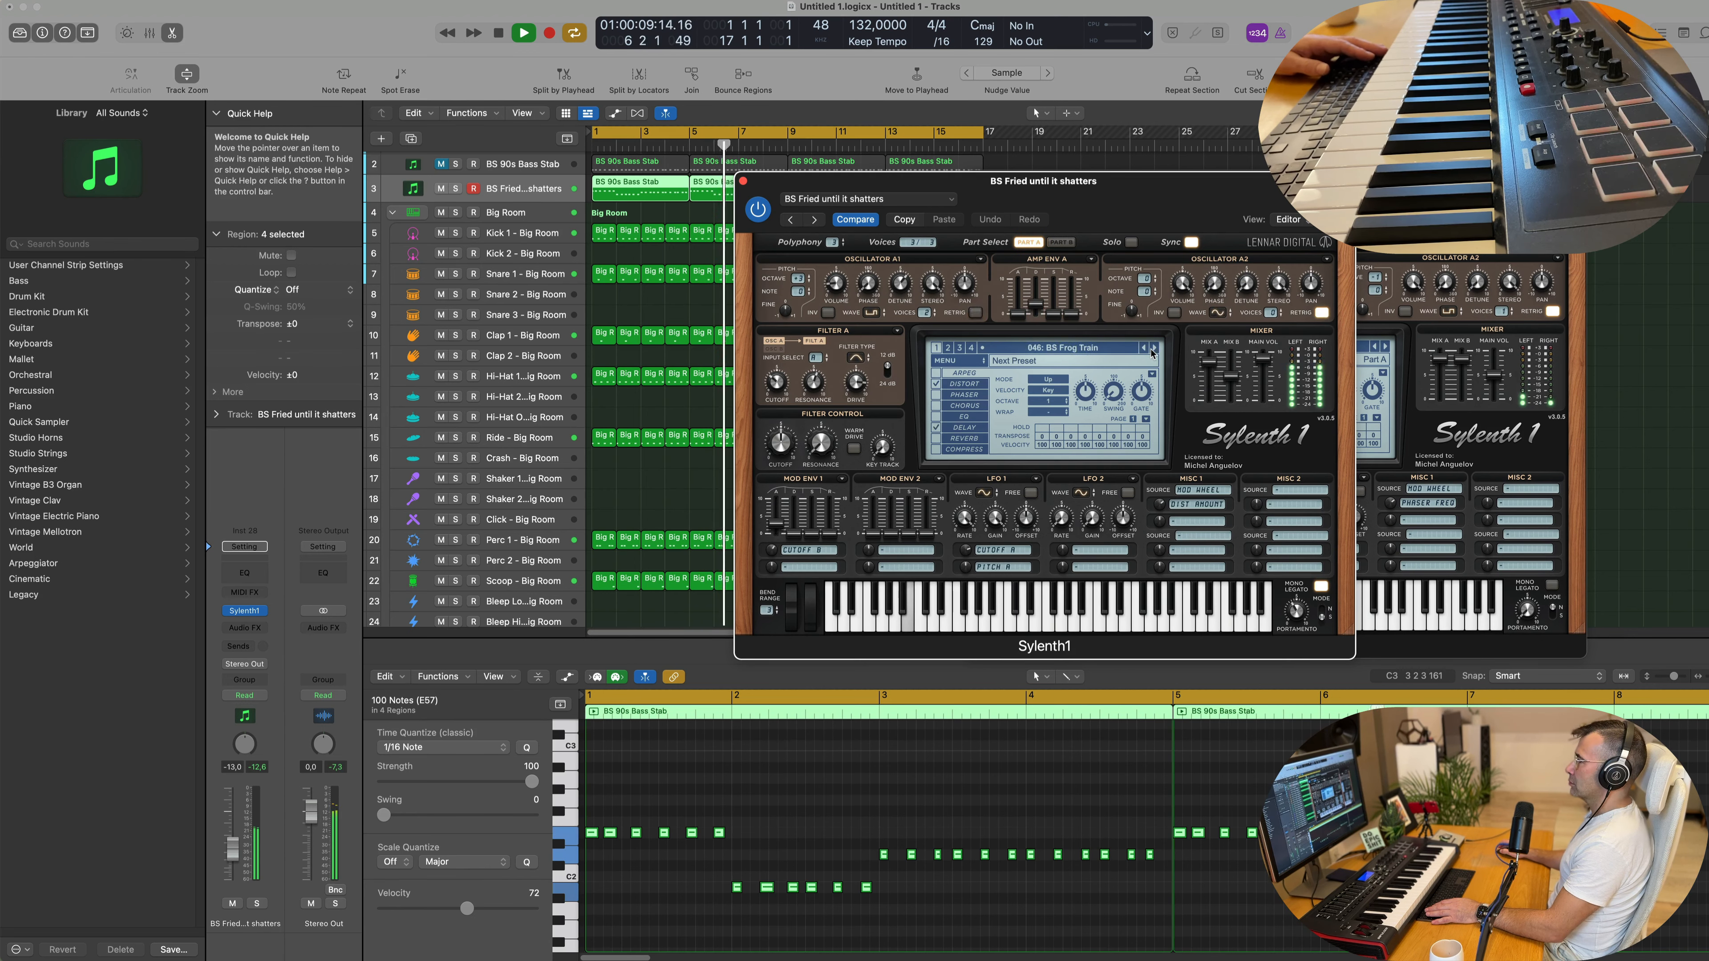
left_click(1153, 349)
key("space")
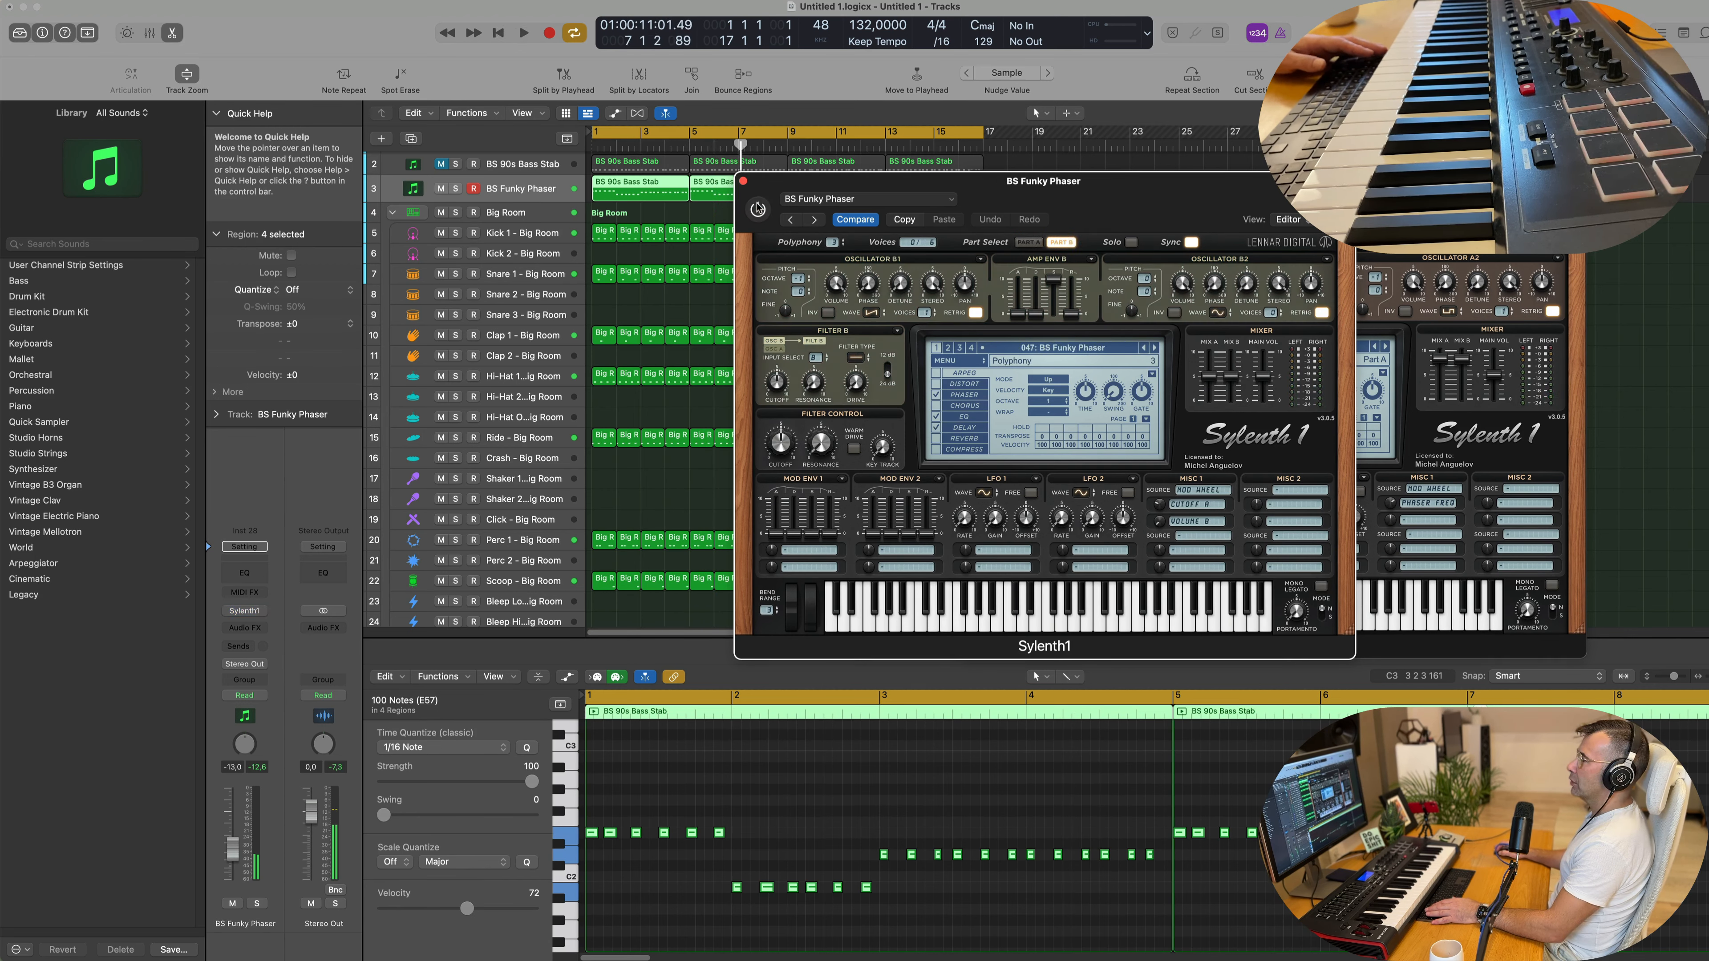
Step: Play the loop, mute the BS Funky Phaser track, and unmute and select the original BS 90s Bass Stab track
key("space")
left_click(441, 189)
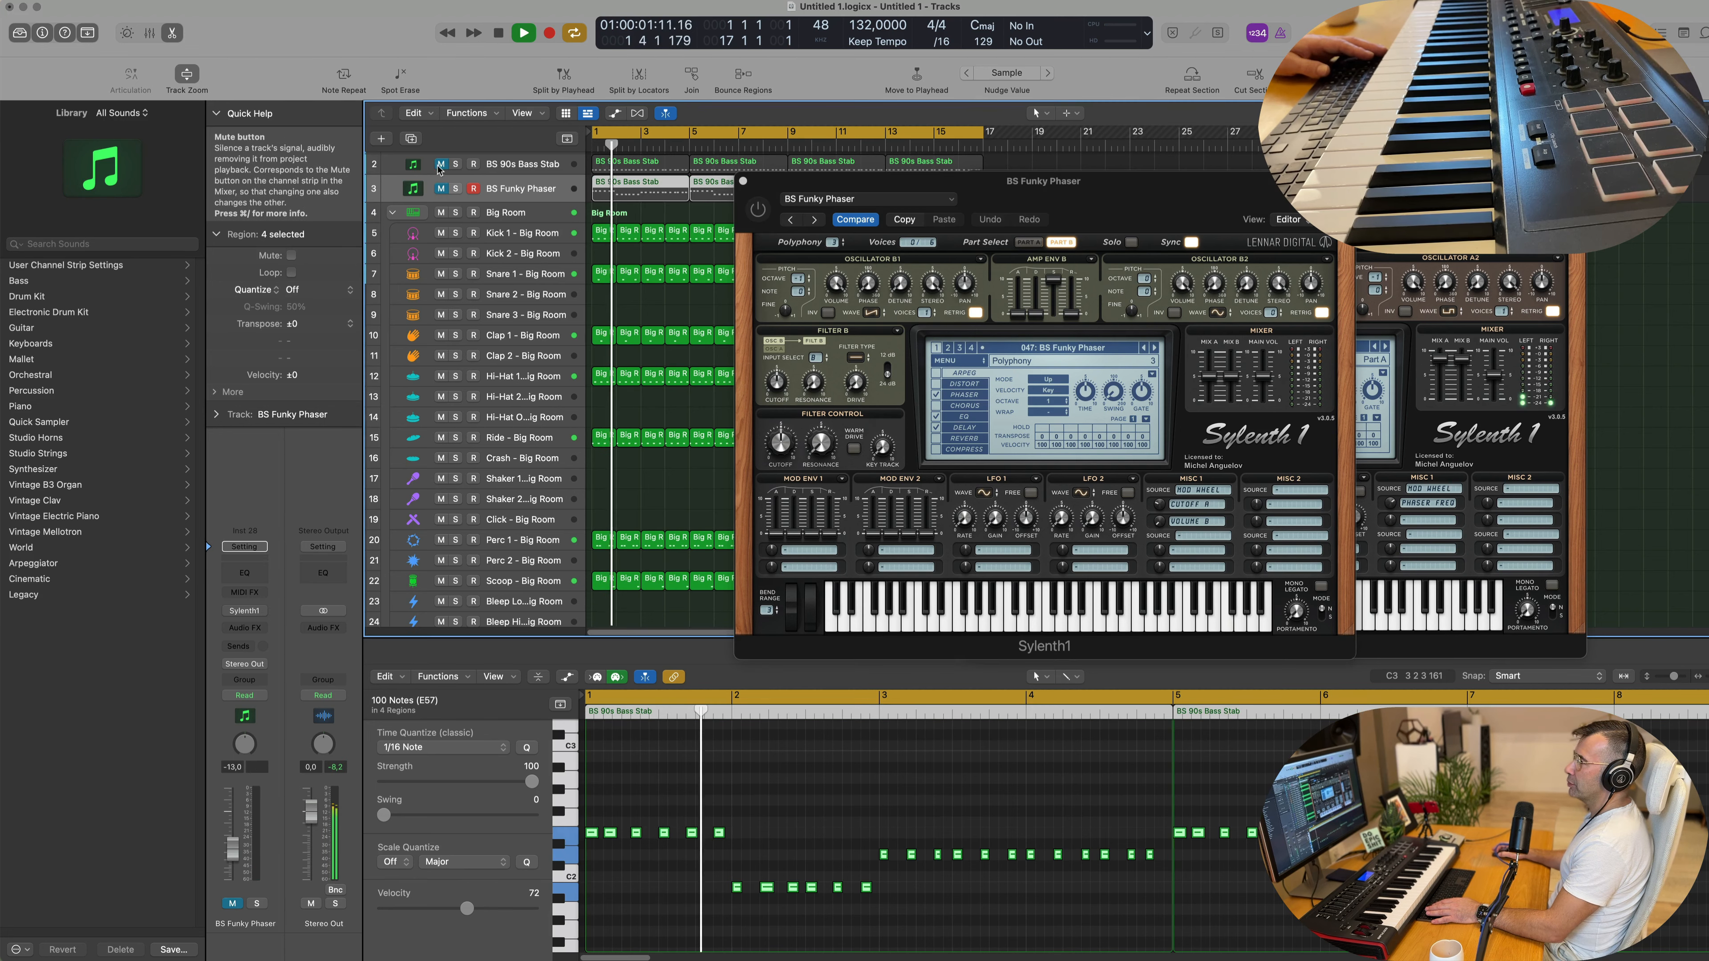
left_click(501, 167)
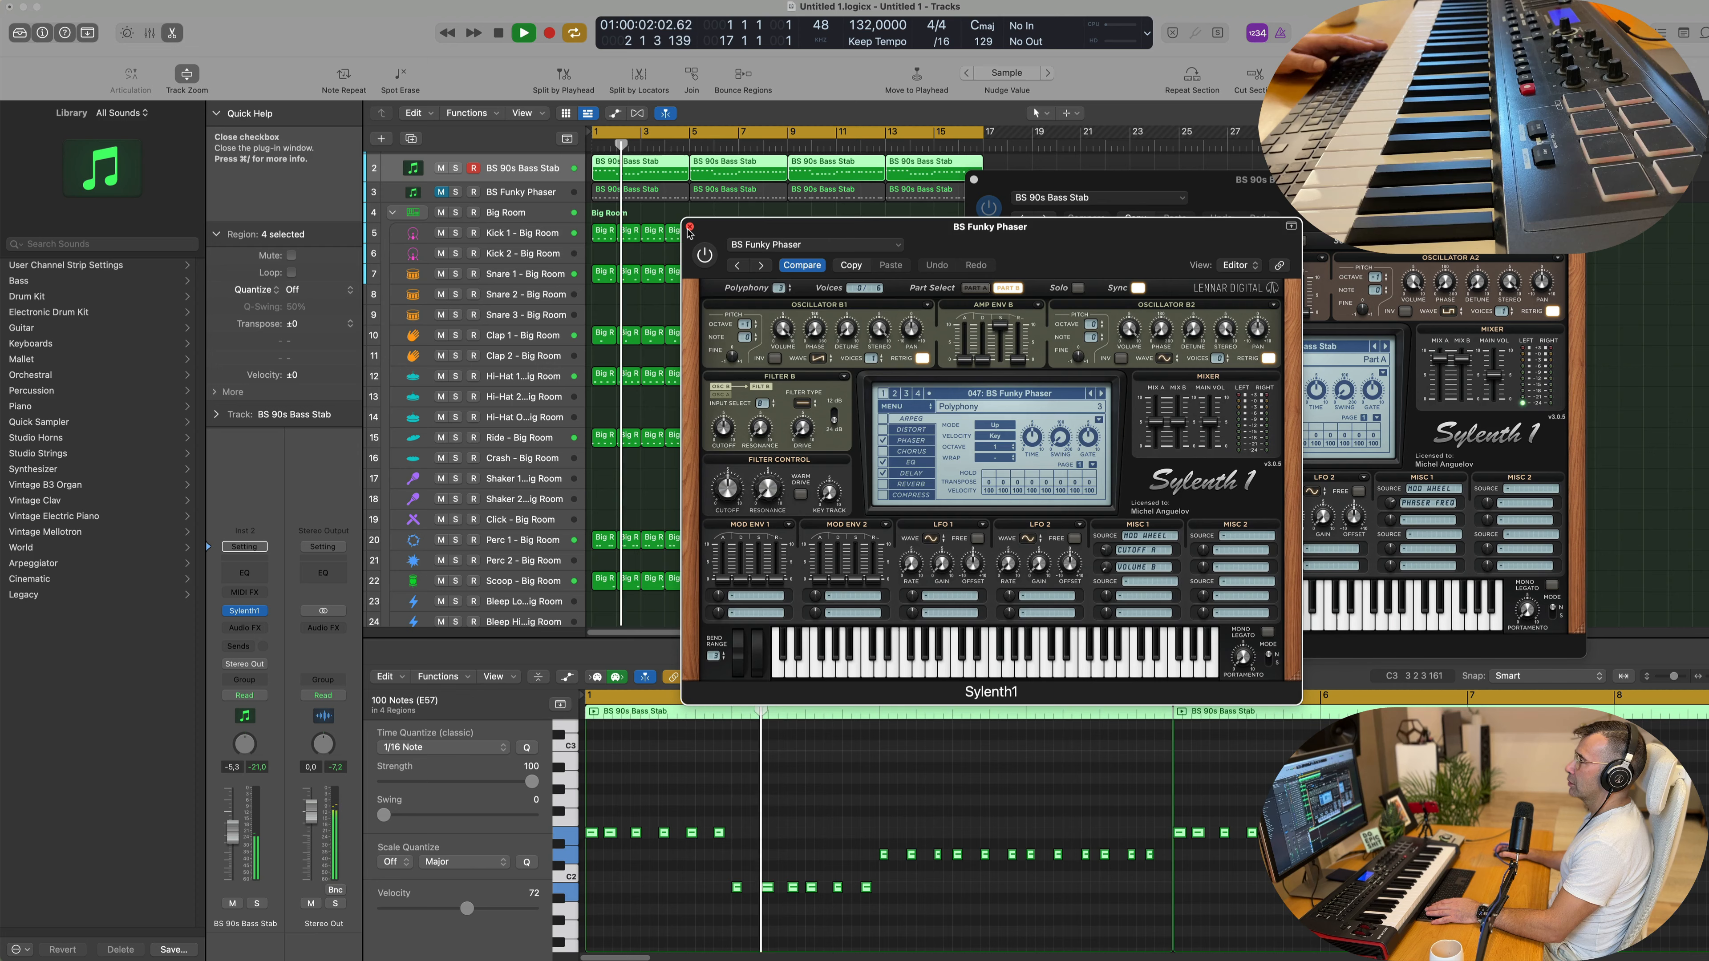
Step: Close the BS Funky Phaser instrument window, enlarge the BS 90s Bass Stab track, and raise its volume to about -1.7 dB during playback
left_click(690, 227)
key("space")
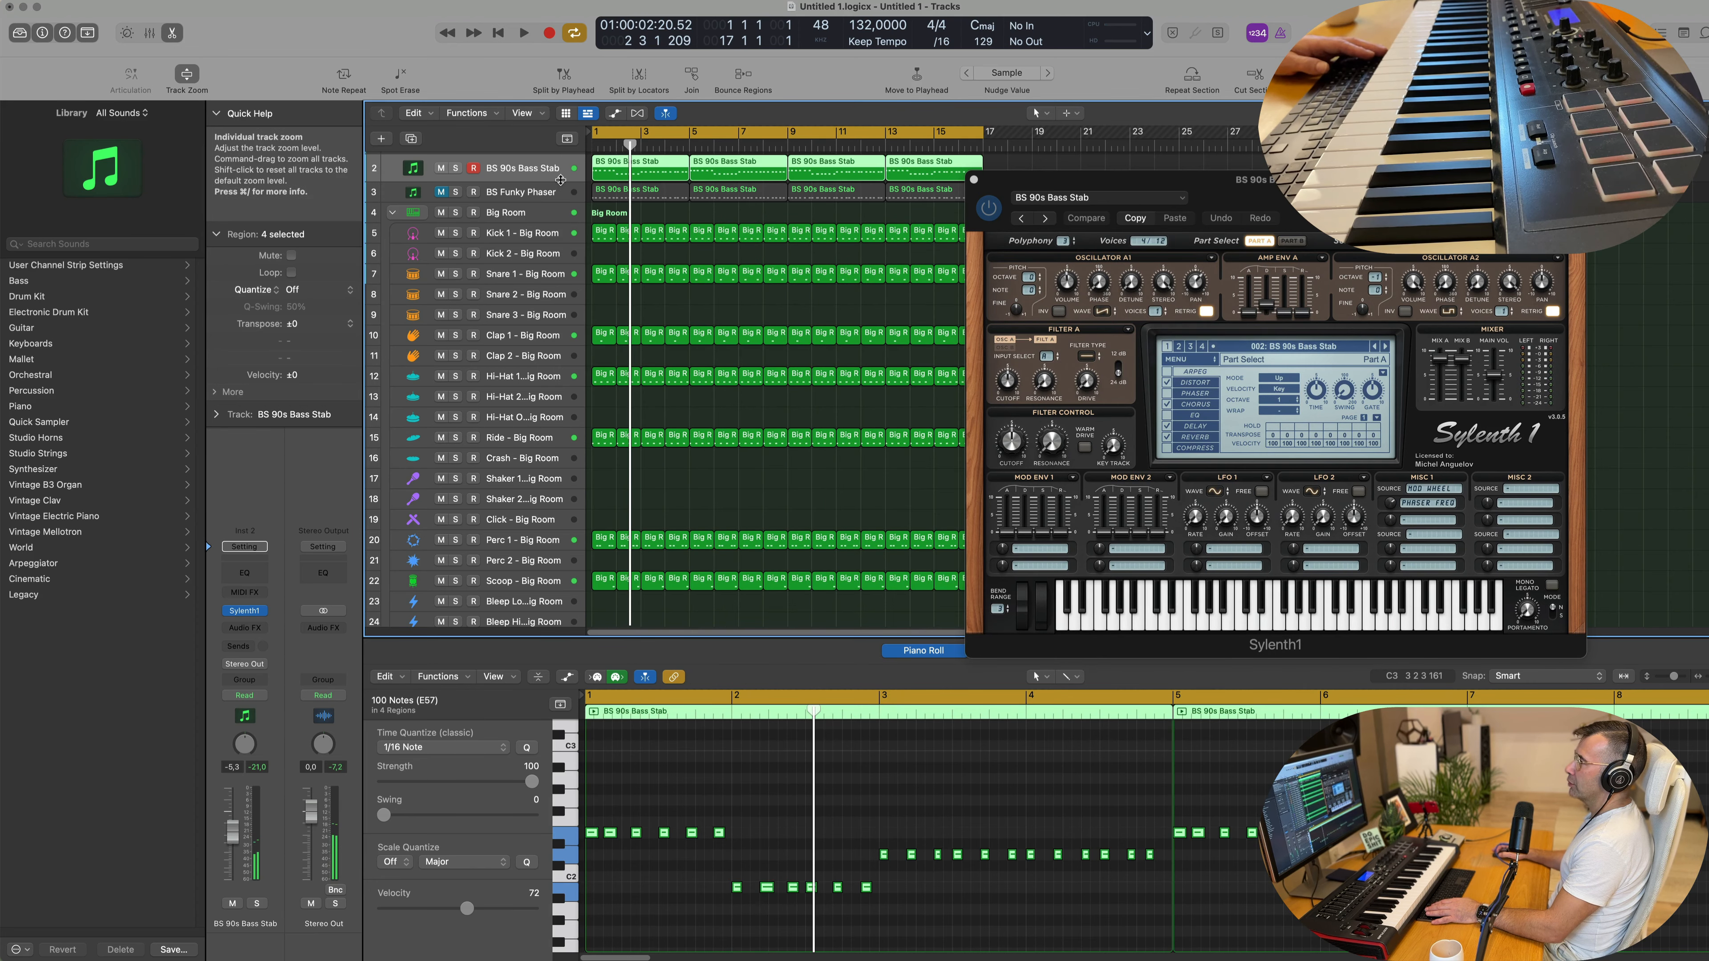
left_click_drag(560, 180, 561, 228)
key("space")
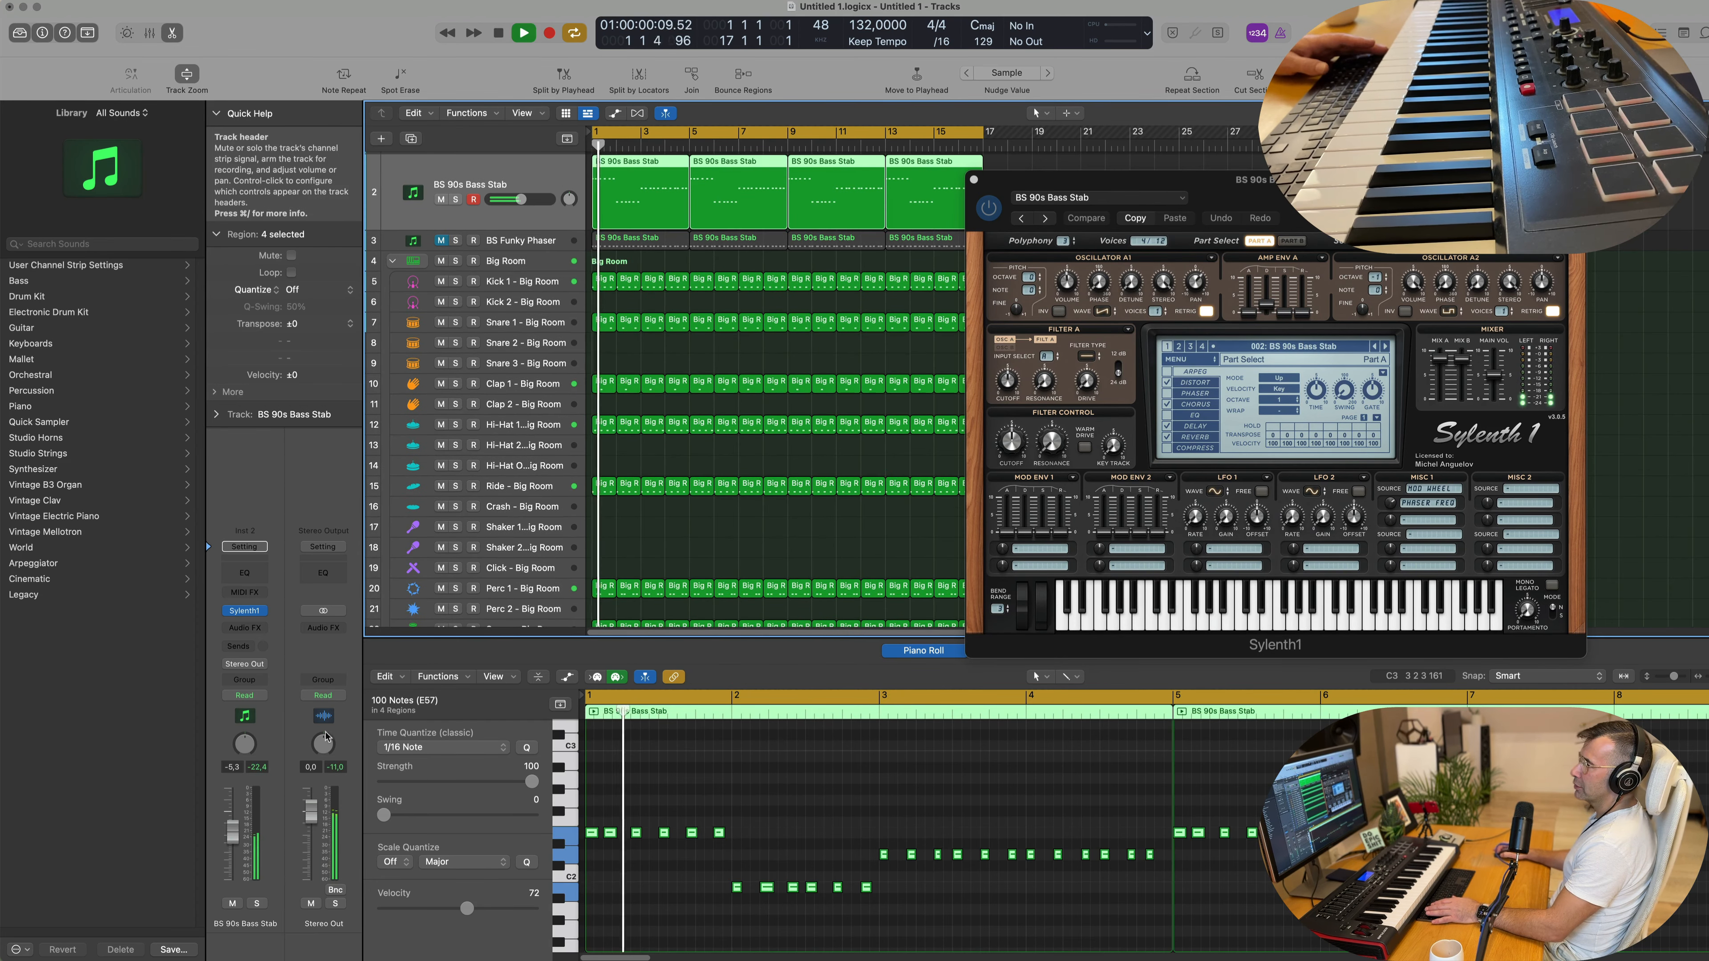
left_click_drag(232, 834, 235, 818)
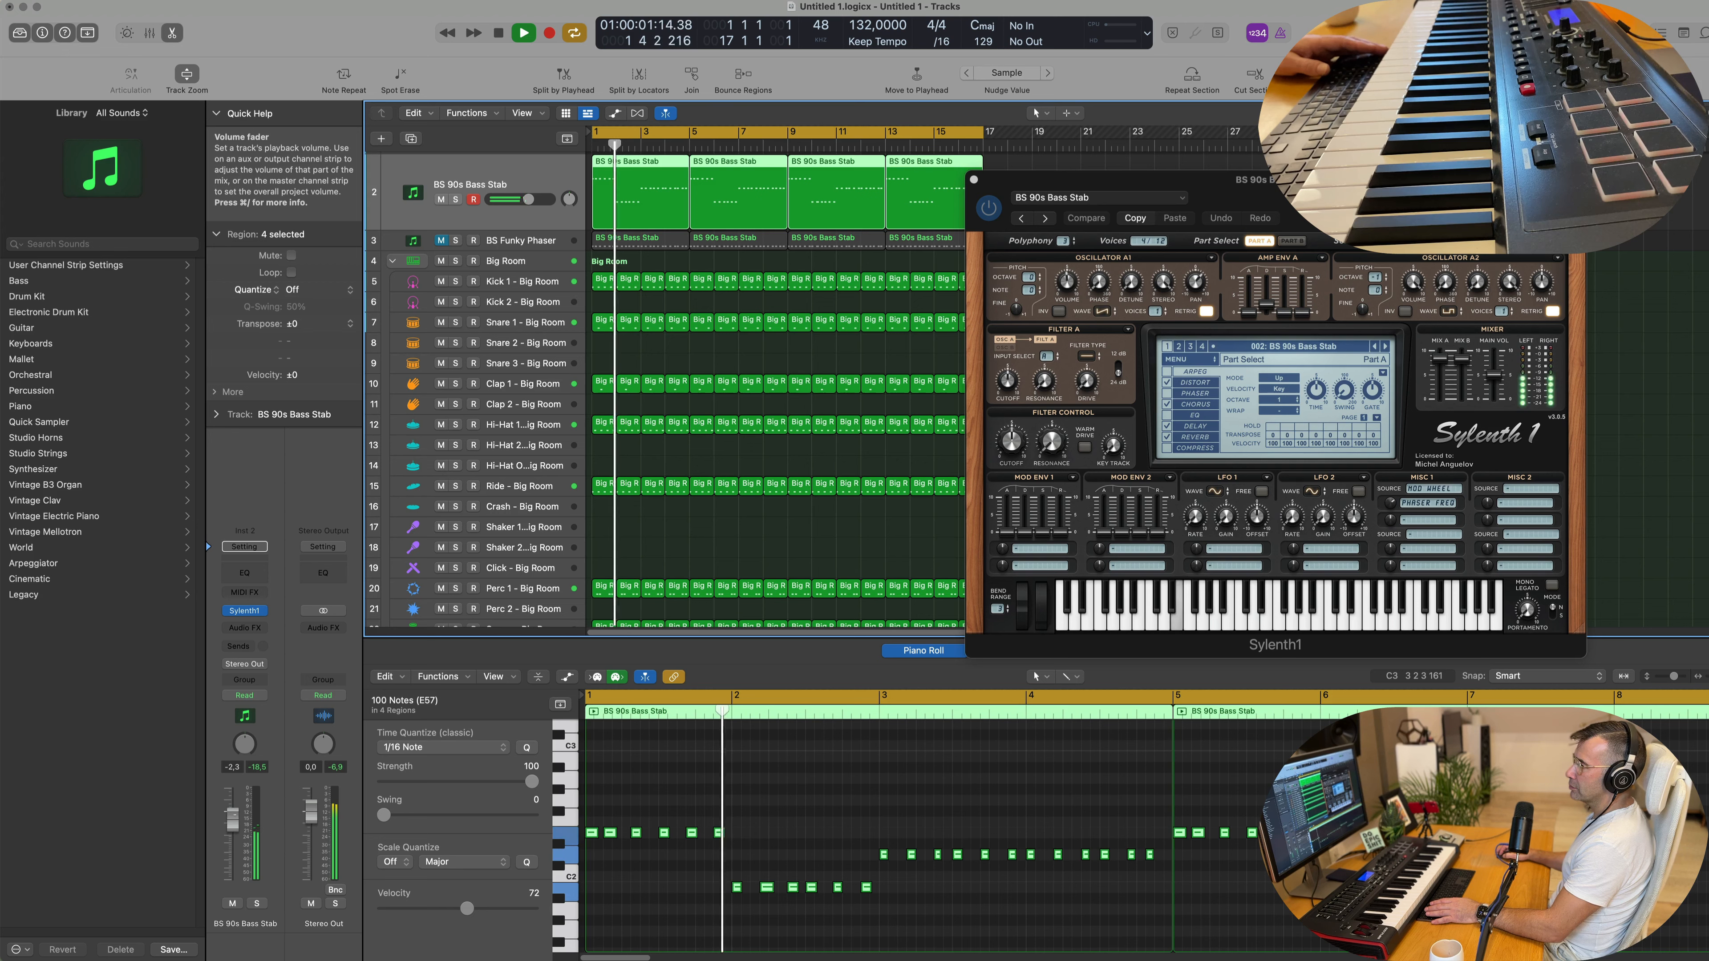
Step: Insert a stereo Compressor on the BS 90s Bass Stab track and set its side chain source to Inst 3
left_click(245, 628)
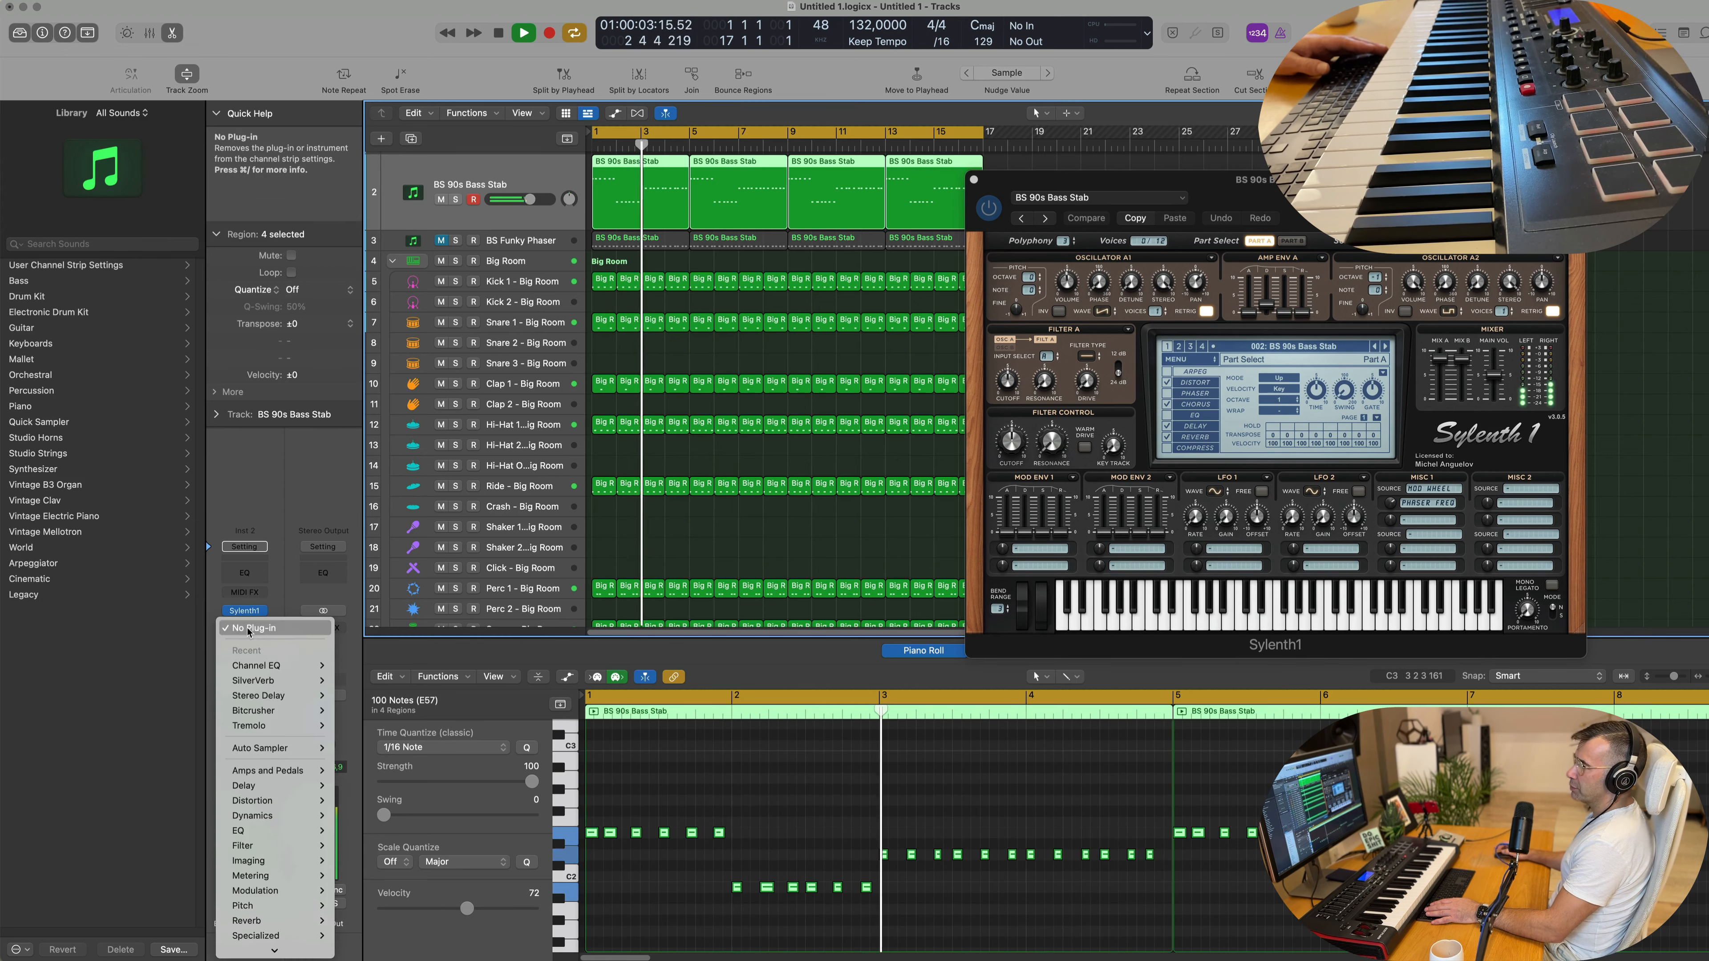
mouse_move(274, 821)
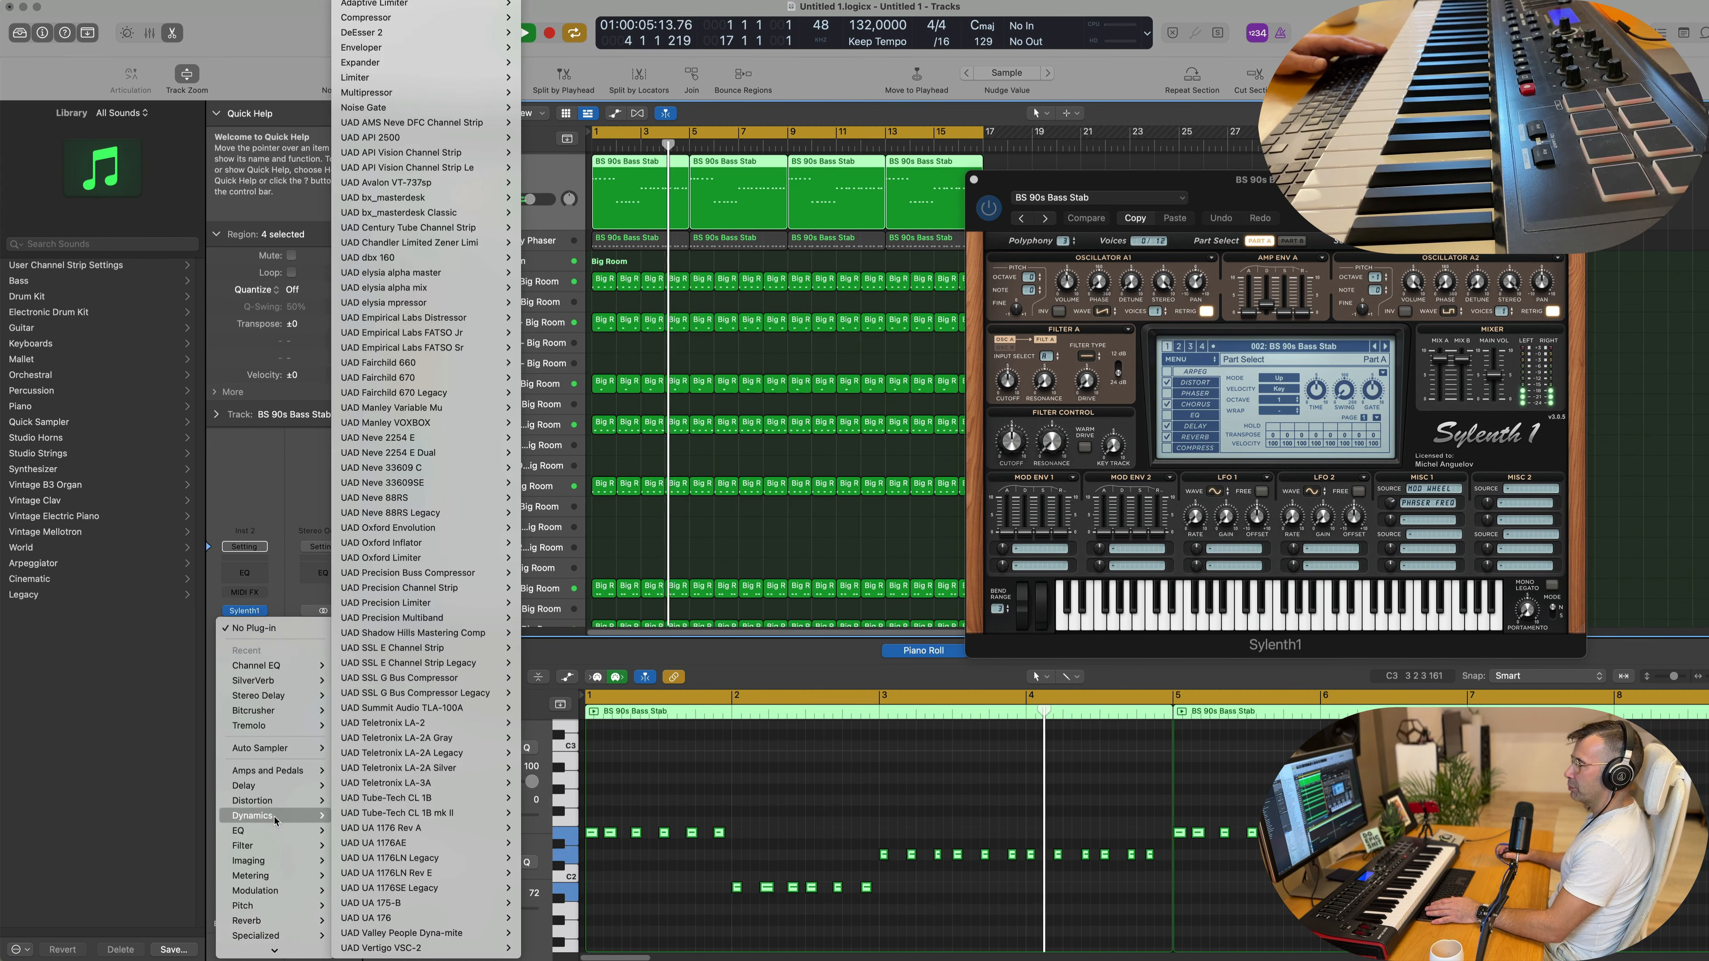
mouse_move(388, 20)
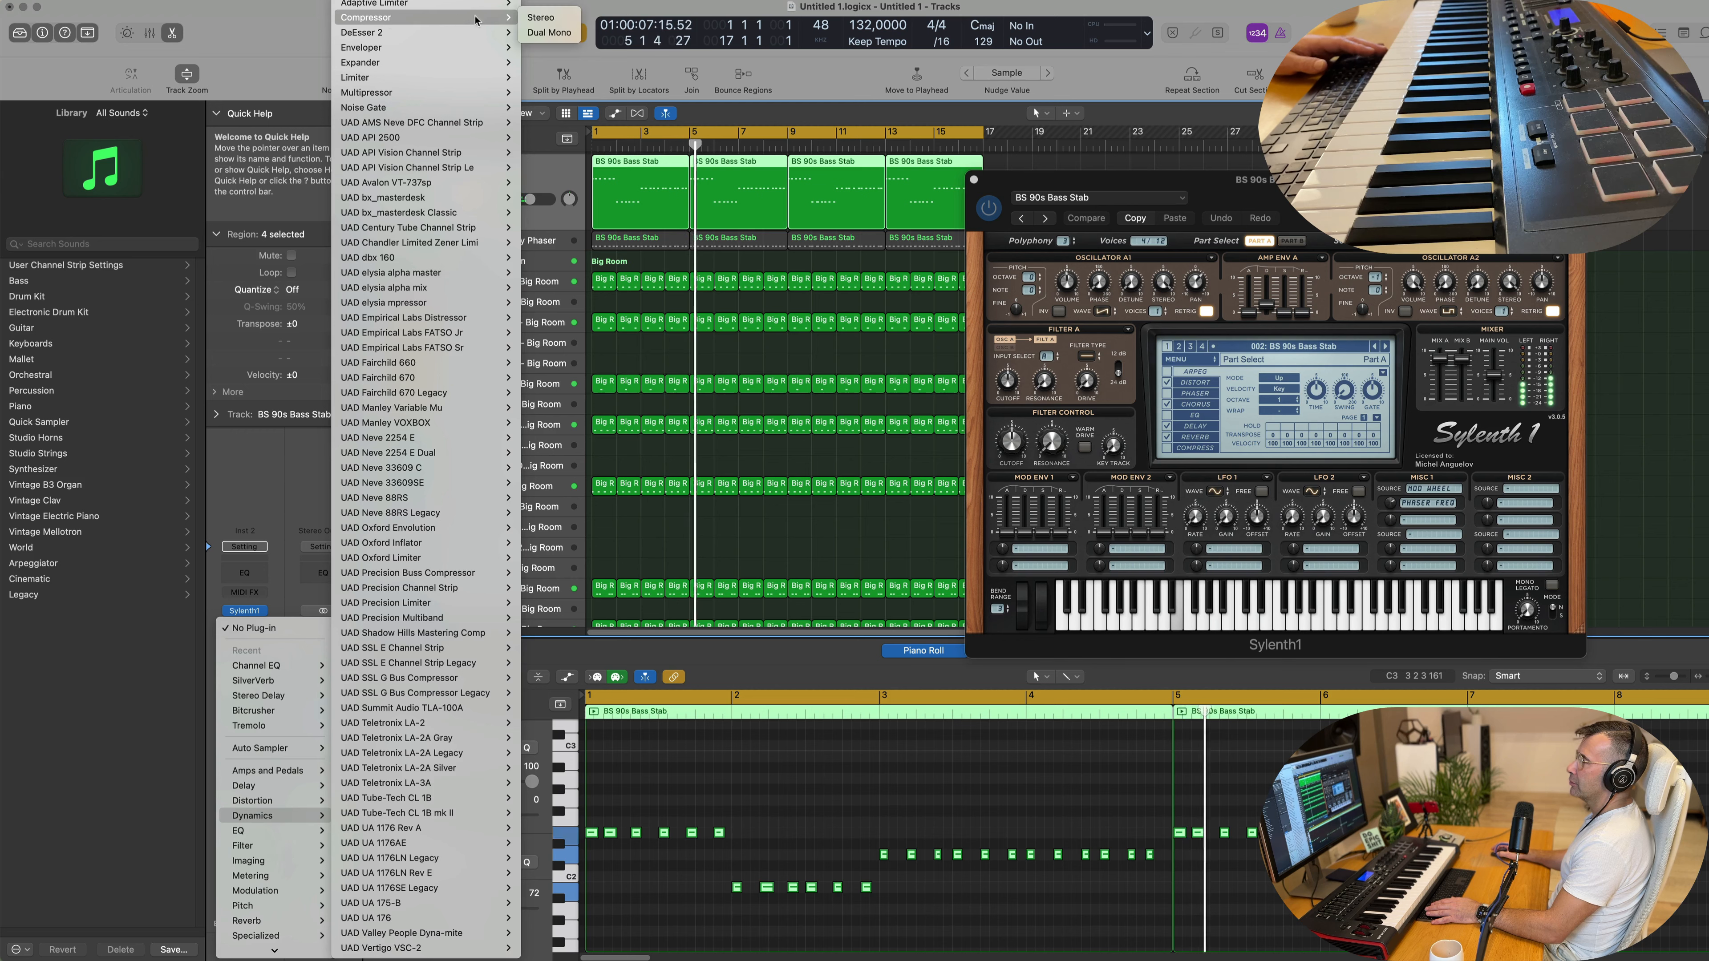
left_click(541, 18)
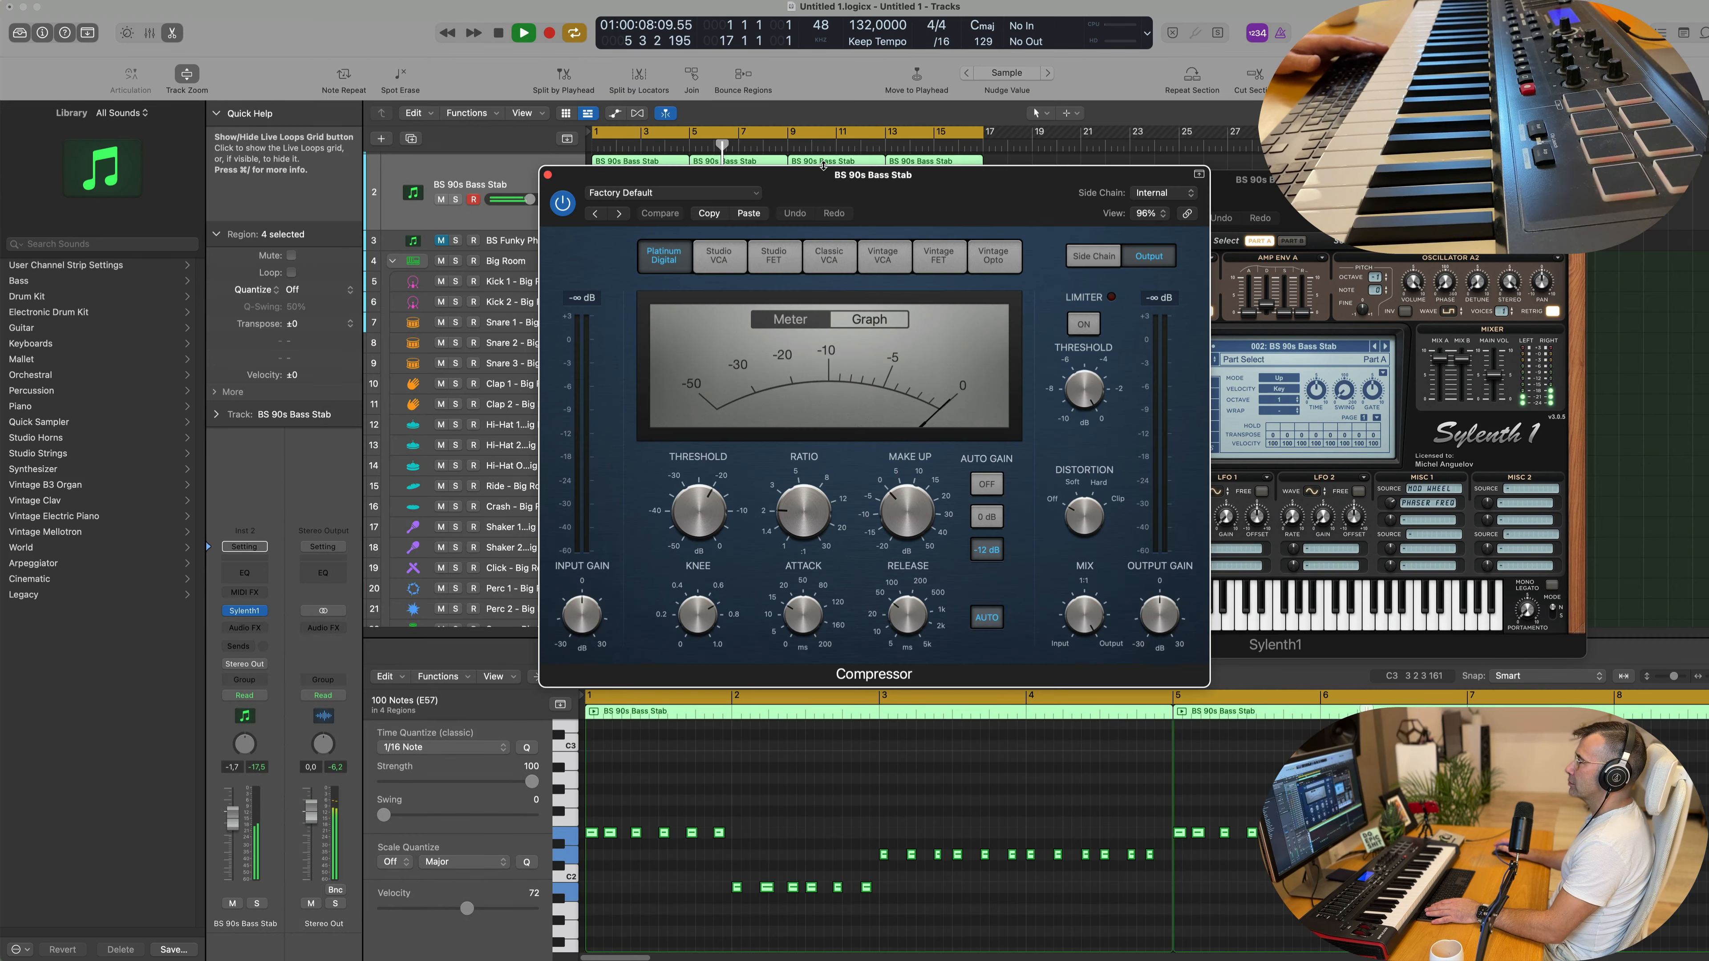
left_click(1142, 196)
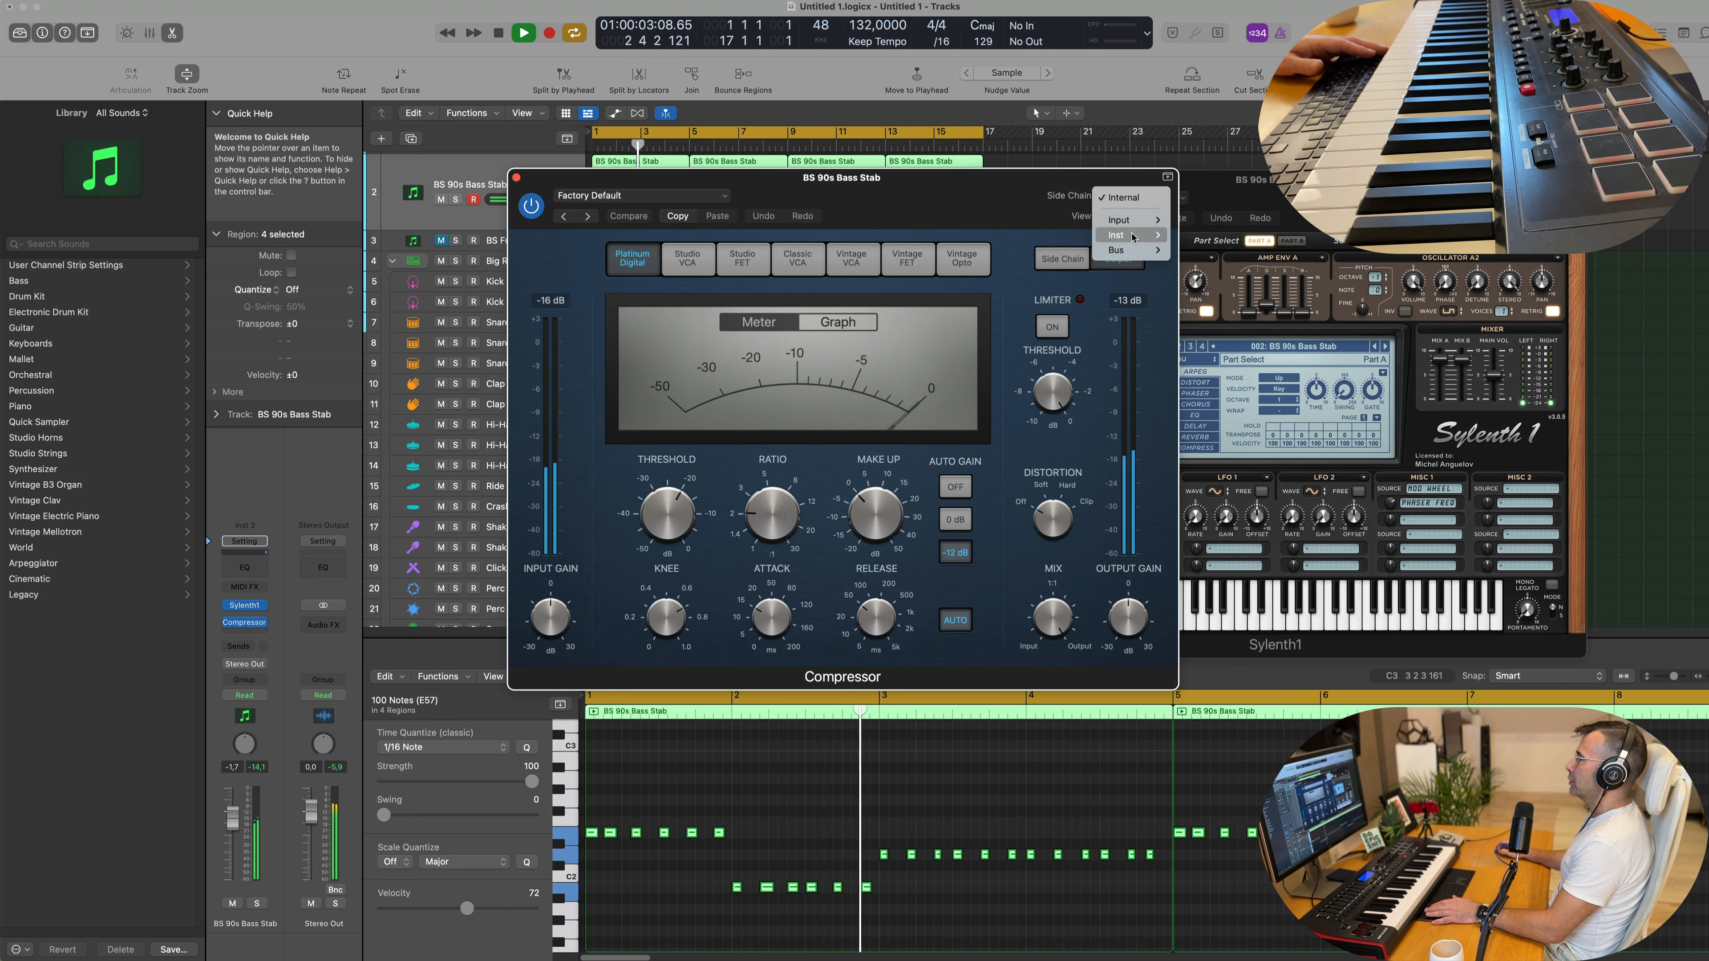
mouse_move(1134, 237)
left_click(1248, 251)
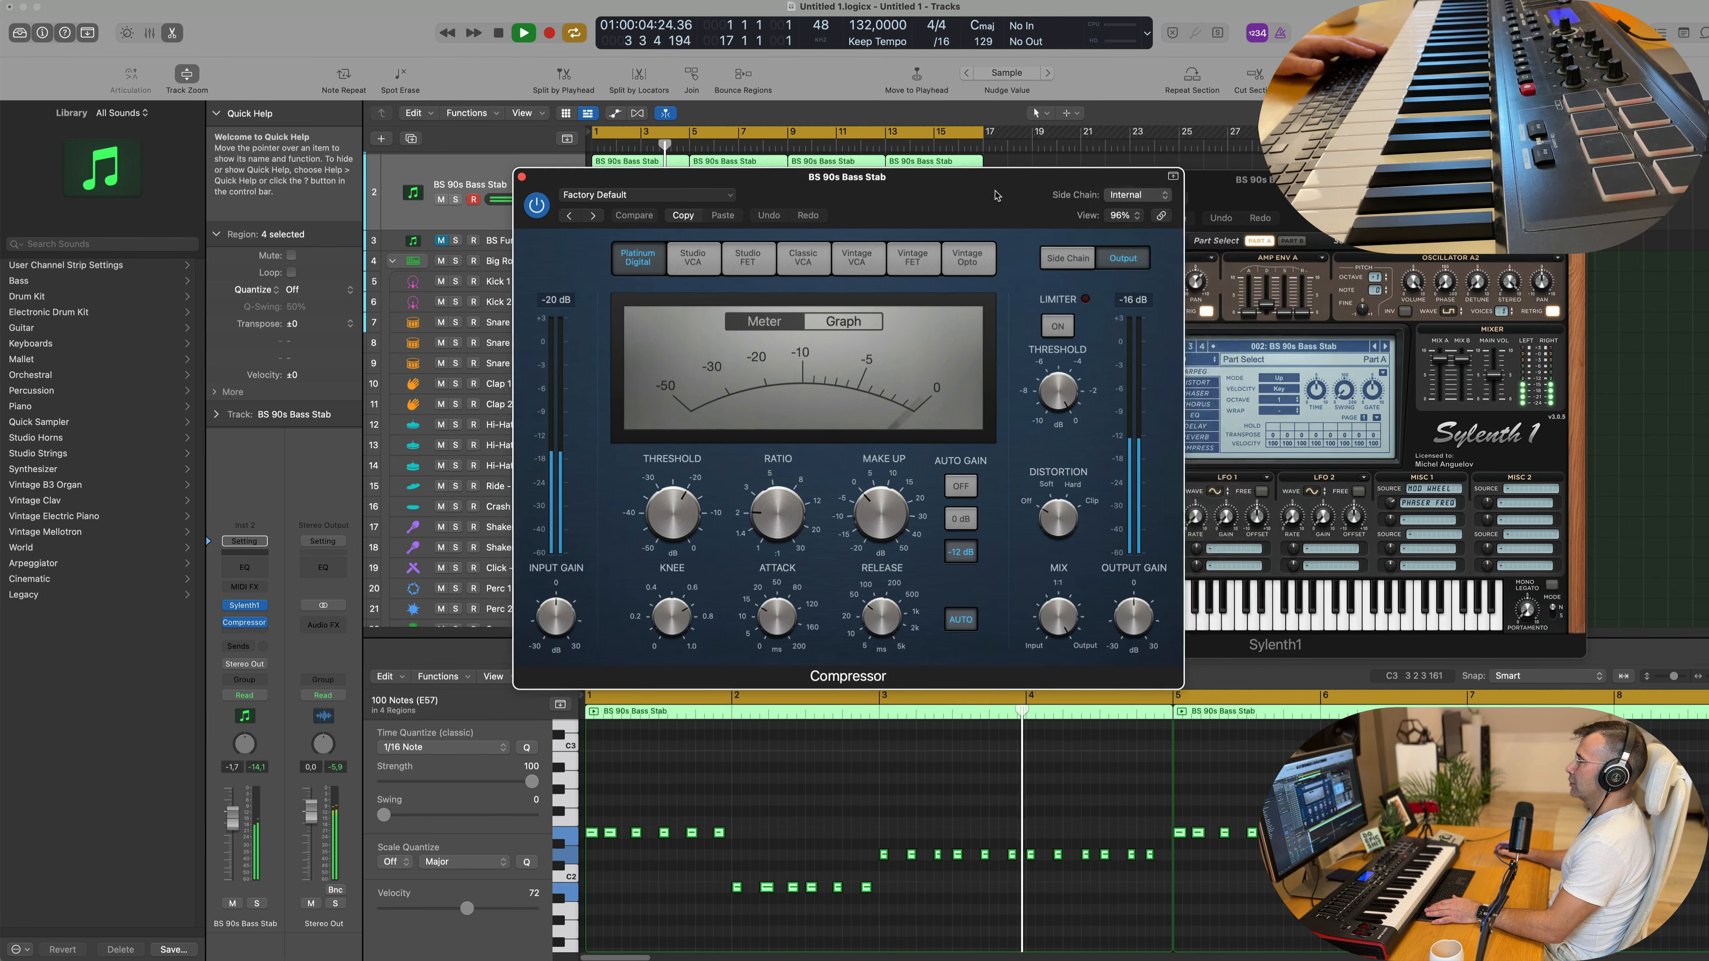
Step: Set the compressor's release to 5.0 ms and threshold to -16.5 dB, lower the attack, turn off auto release, and close it
left_click_drag(950, 606, 949, 634)
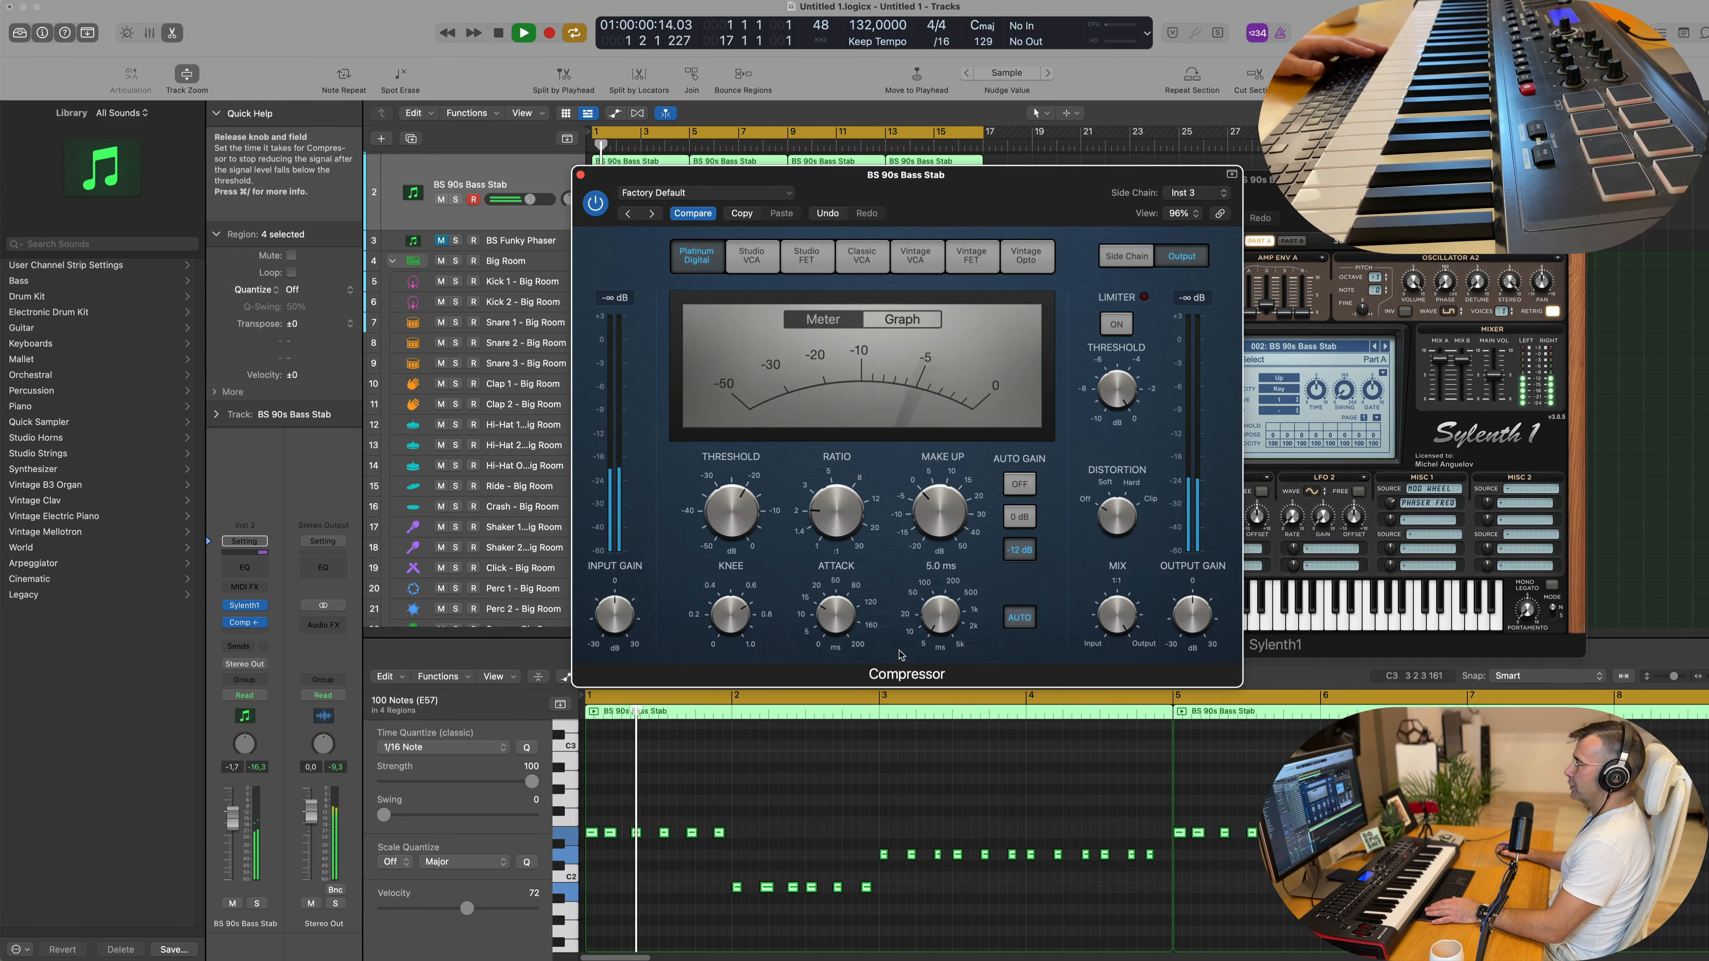
left_click_drag(836, 614, 837, 638)
left_click(1020, 617)
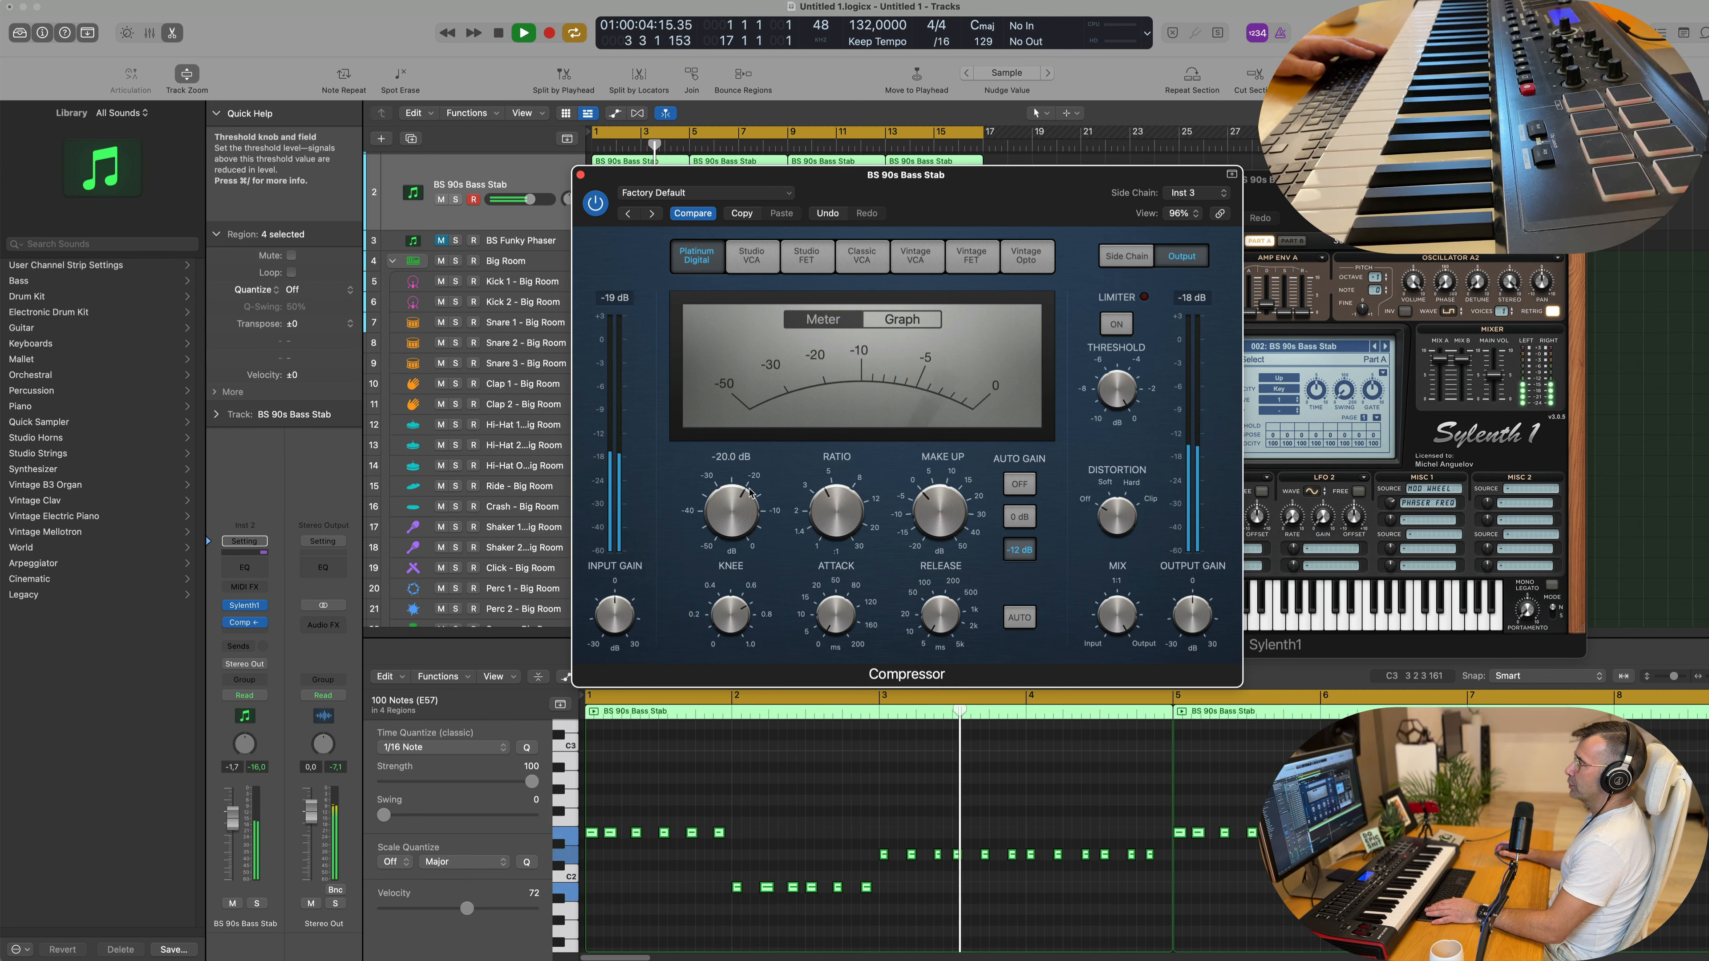
left_click_drag(757, 466, 760, 452)
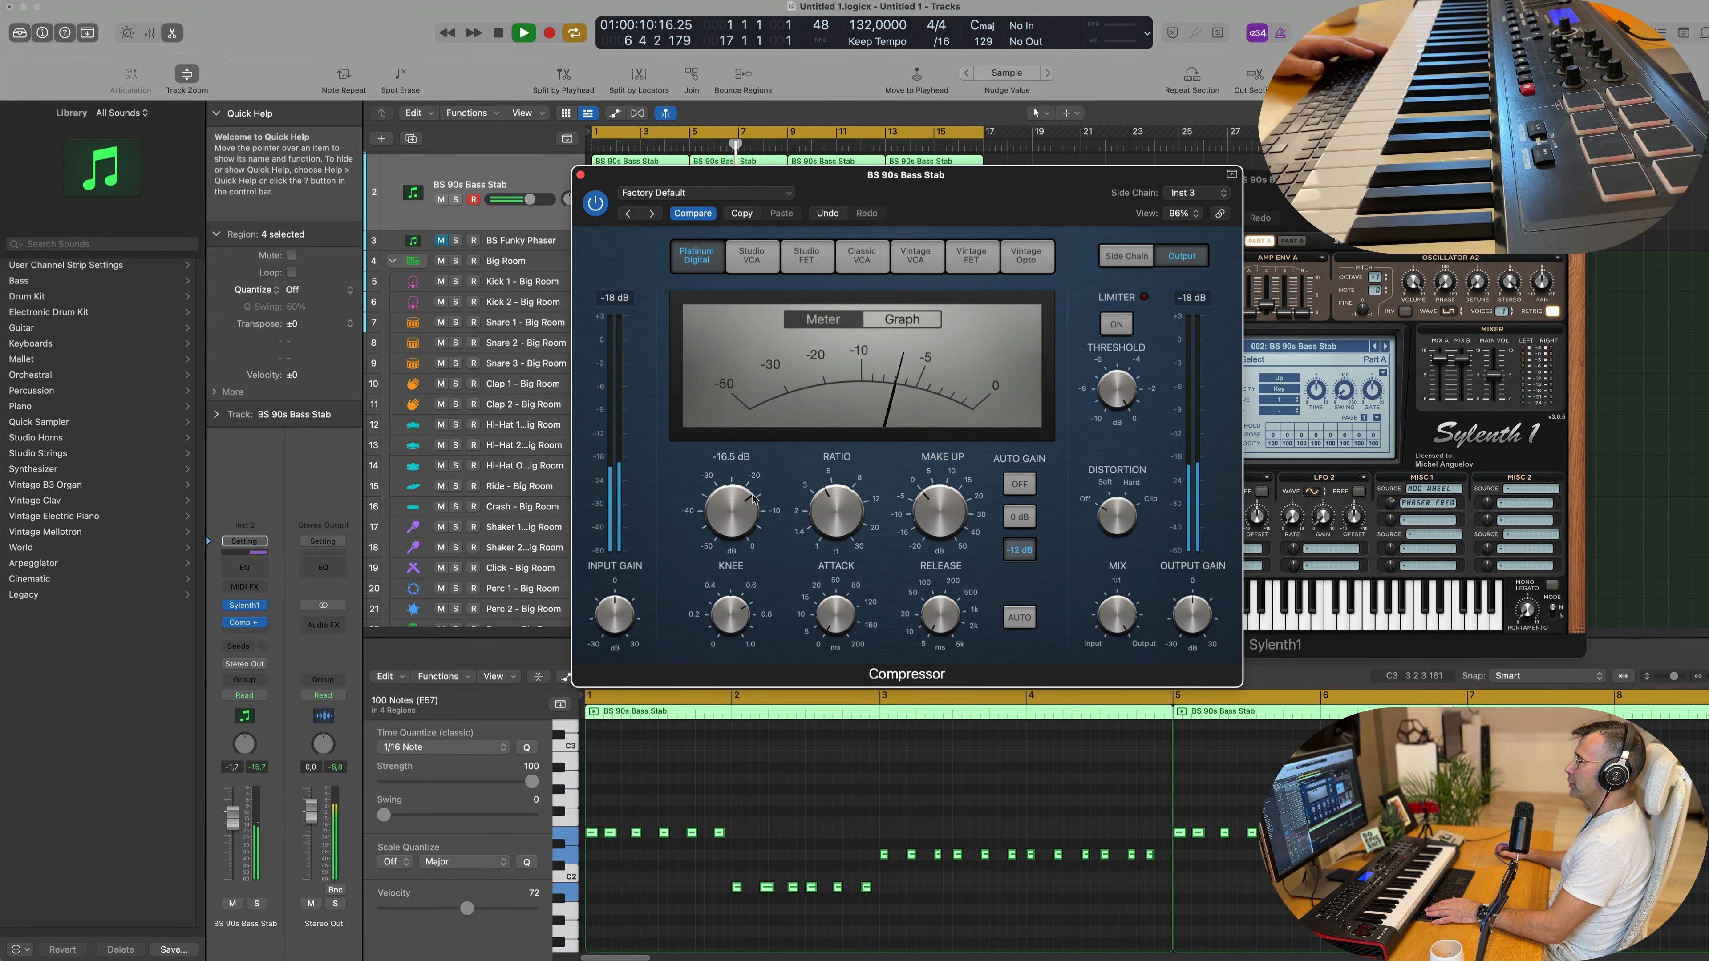
left_click(580, 176)
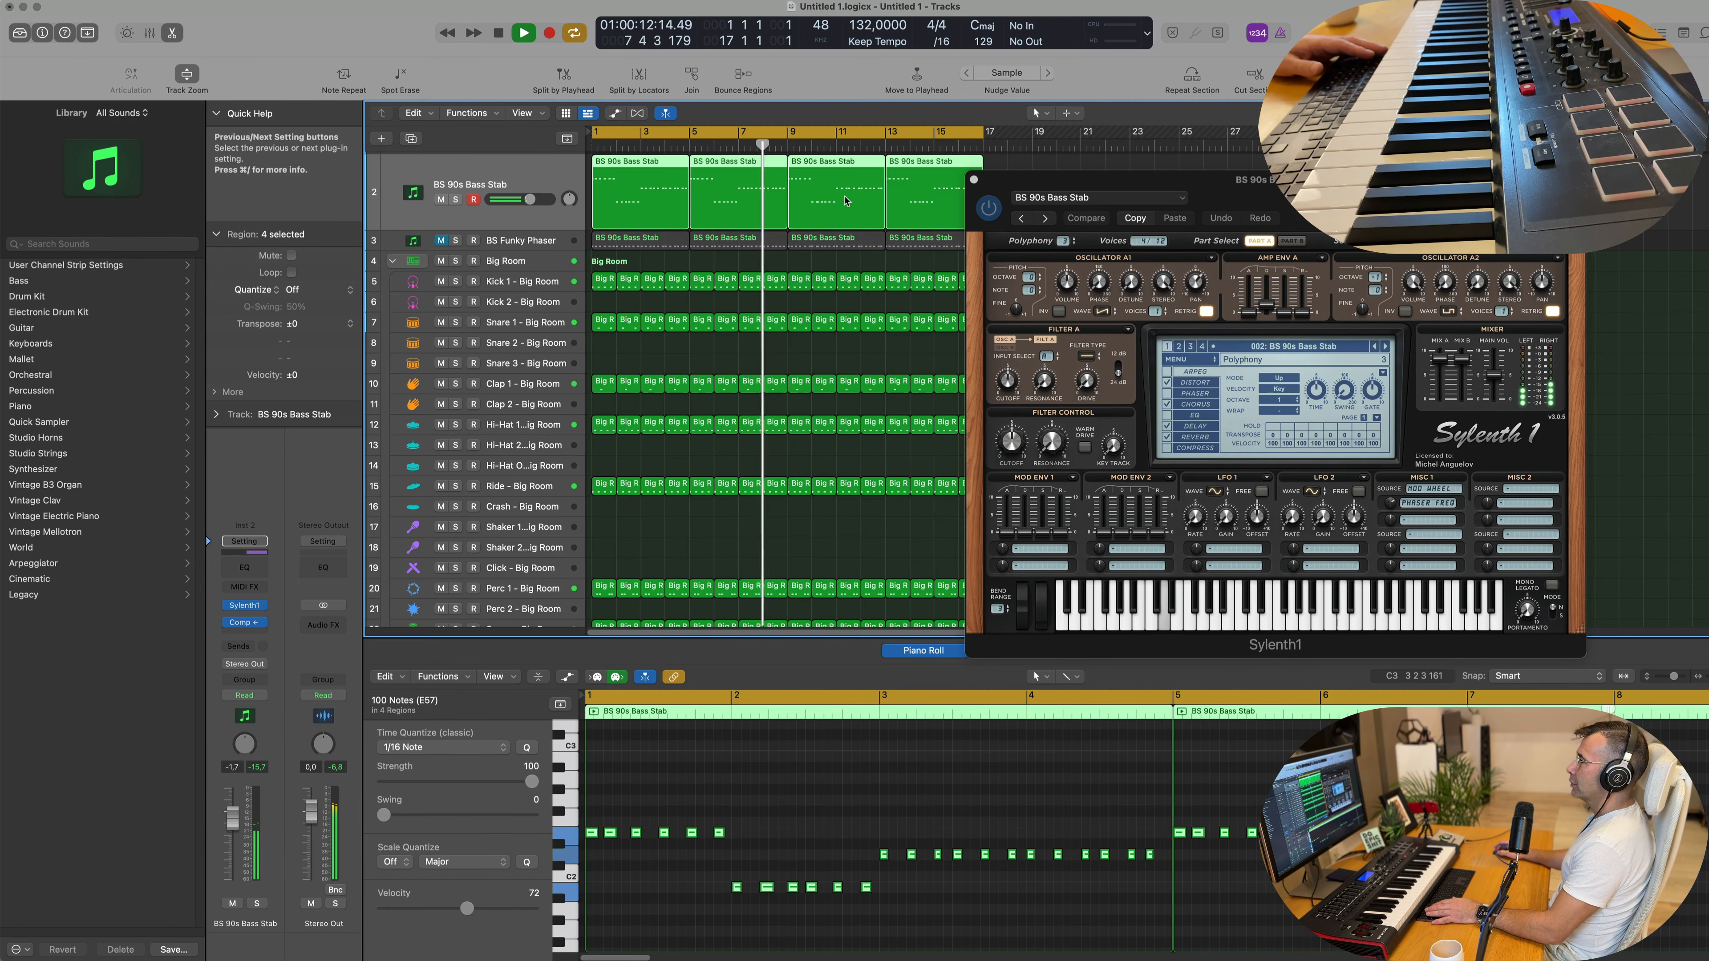
Step: Compare the bass loop from the start with the compressor bypassed and re-enabled, and close the Sylenth1 window
key("Return")
left_click(227, 623)
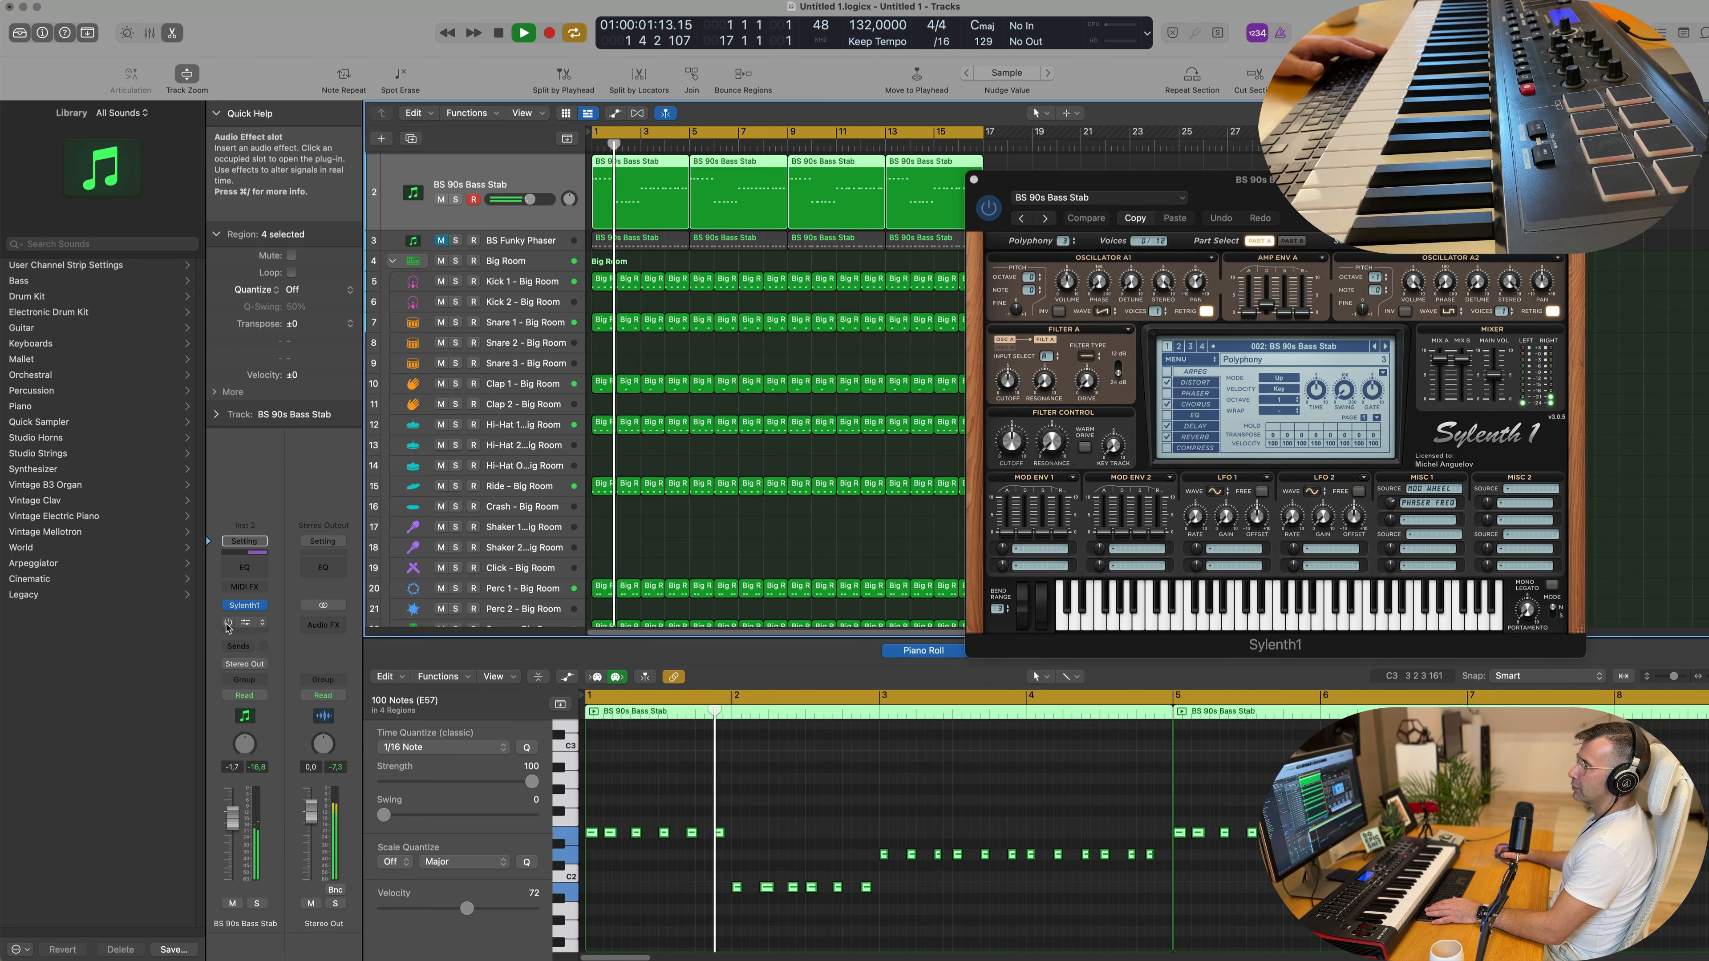
left_click(228, 623)
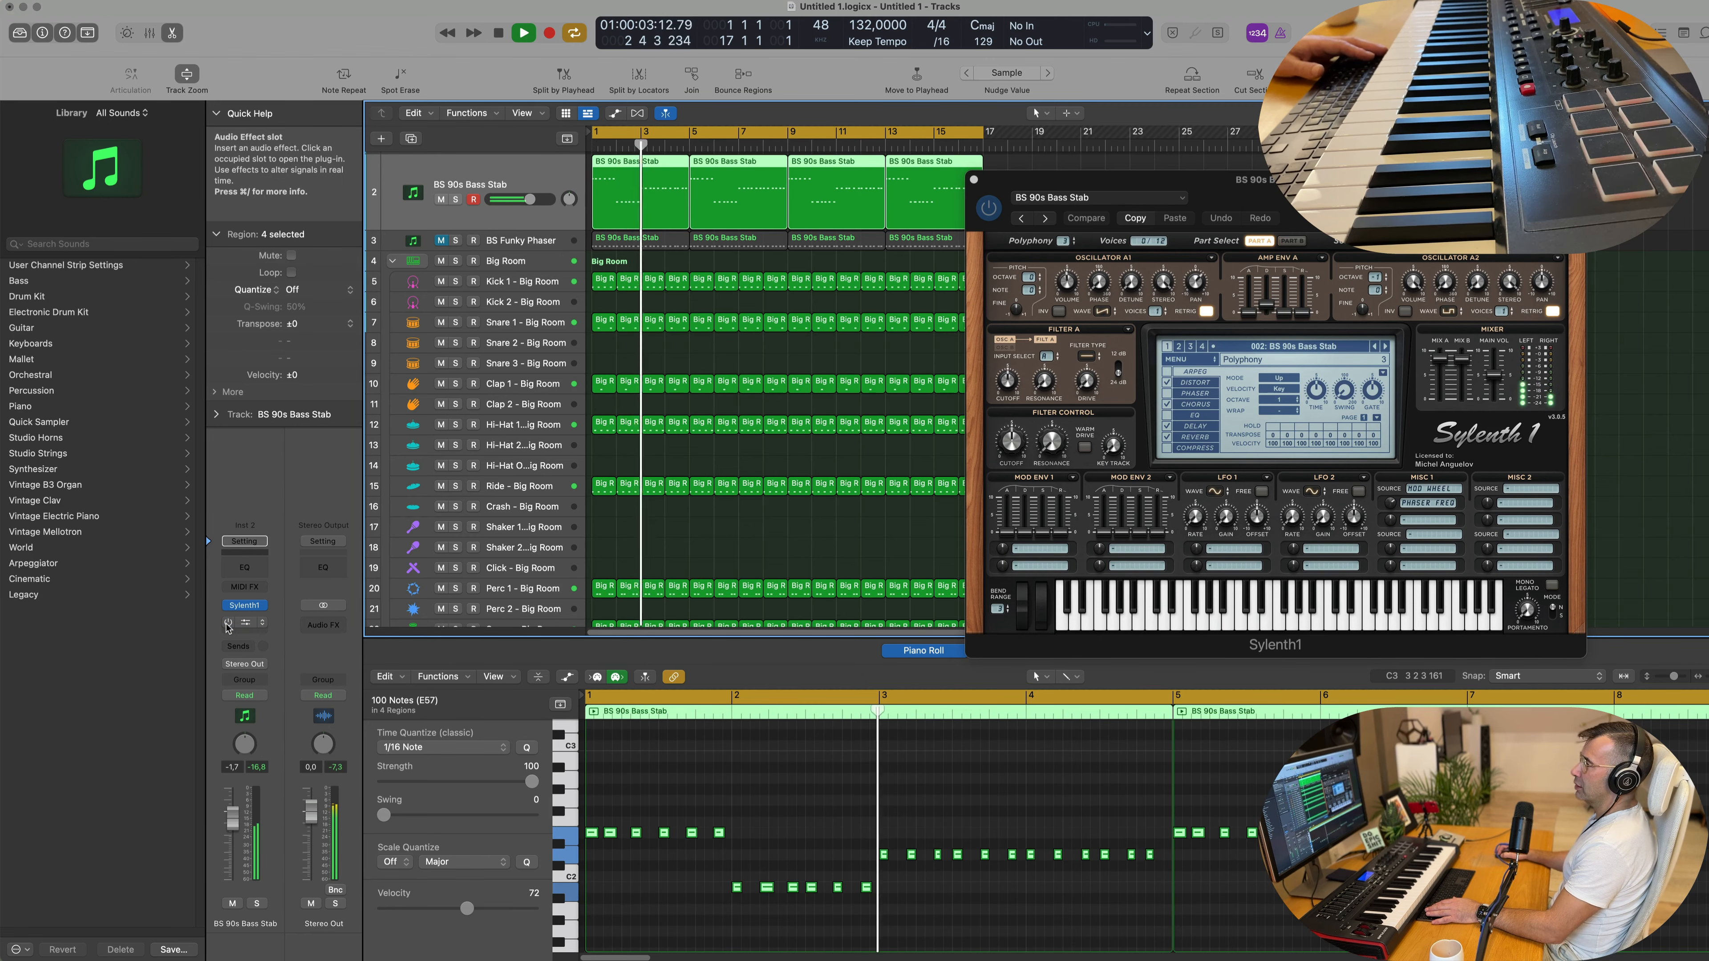
left_click_drag(1299, 207, 950, 271)
left_click(595, 254)
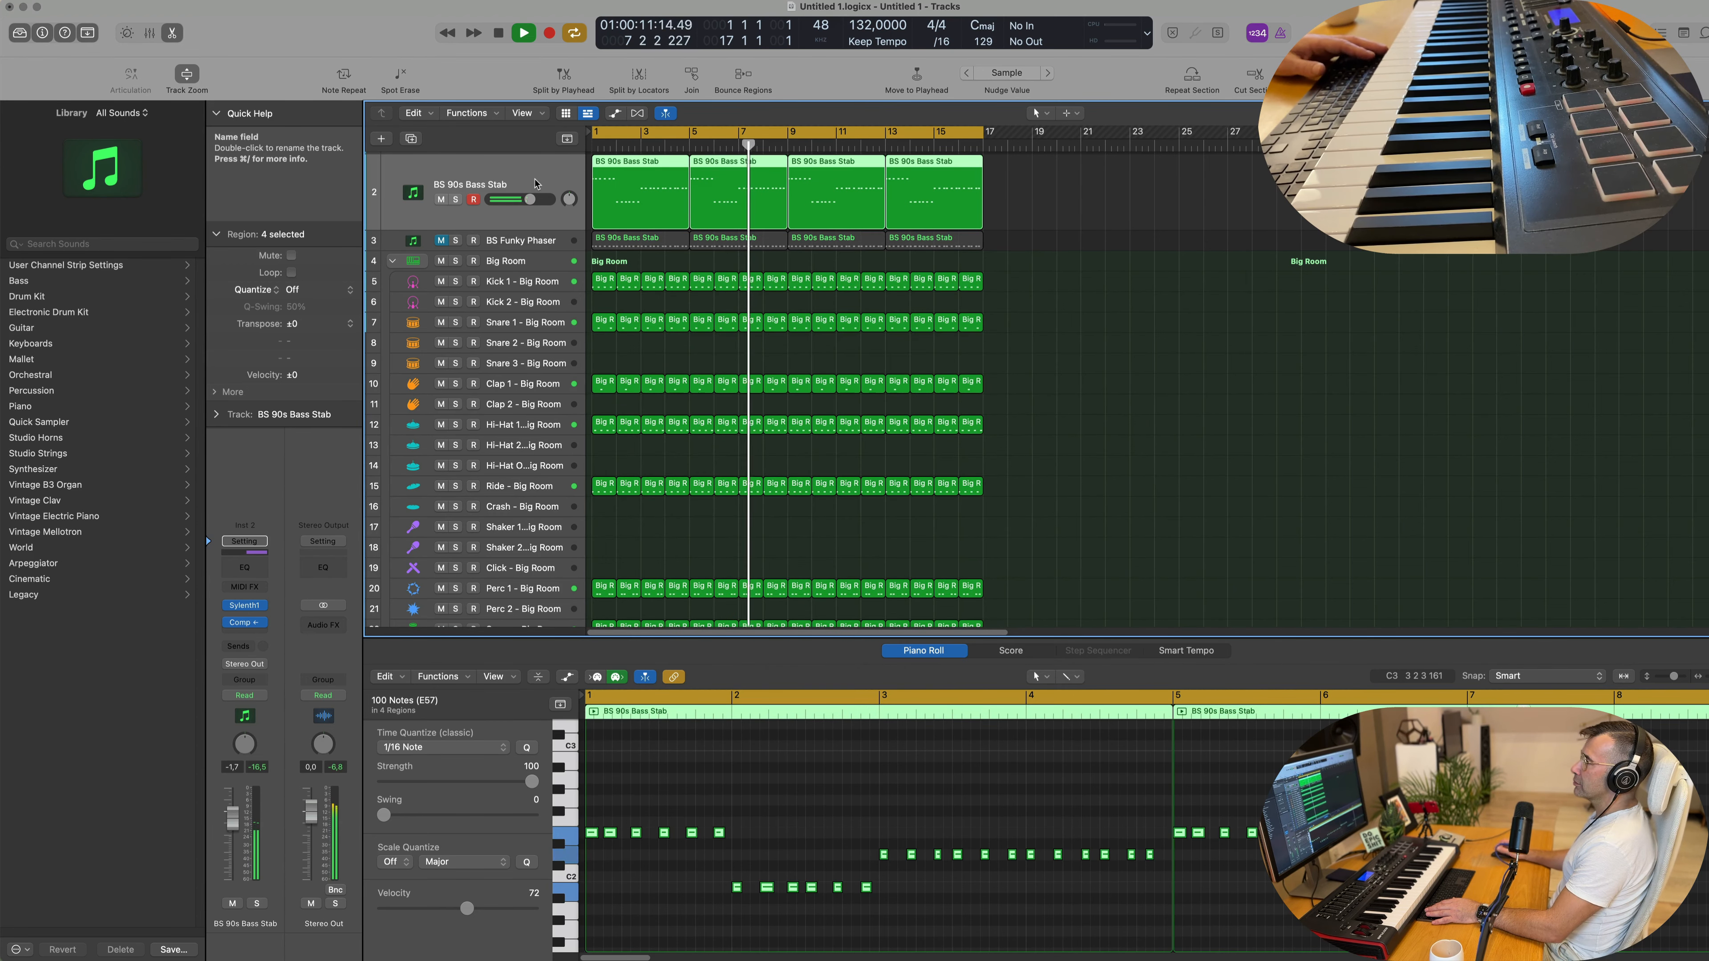
key("Return")
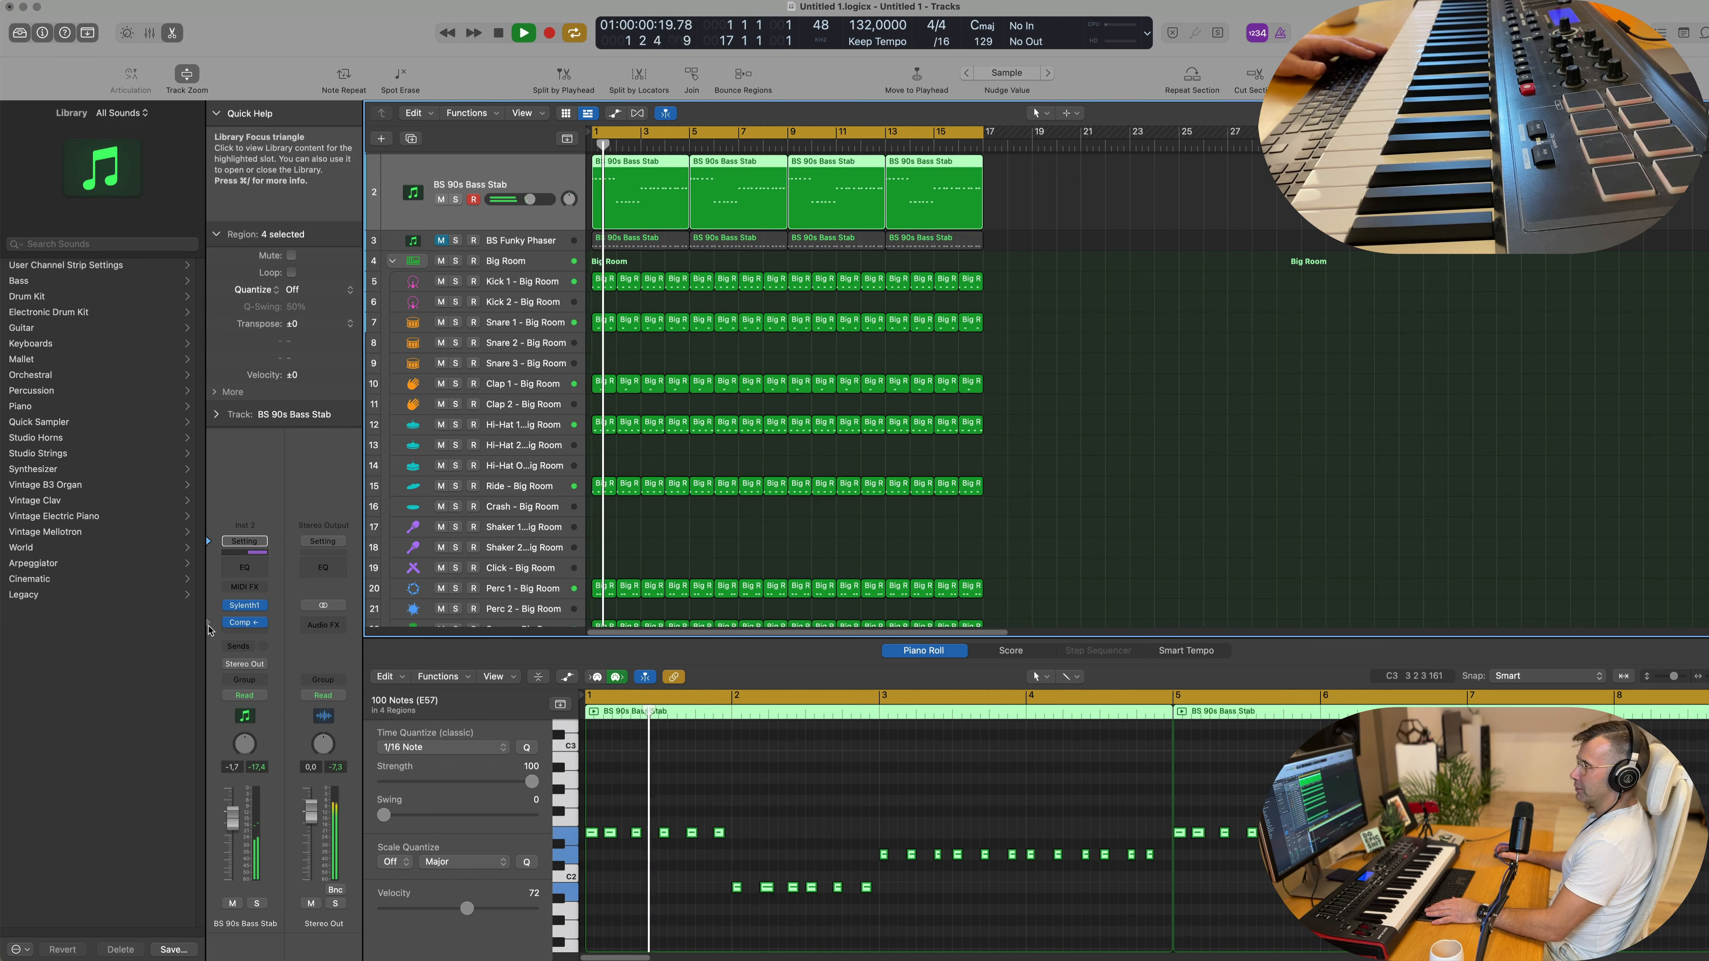
Step: Duplicate the BS 90s Bass Stab track with its settings and copy the first four-bar region onto the new track
left_click(411, 138)
key("Return")
left_click(651, 173)
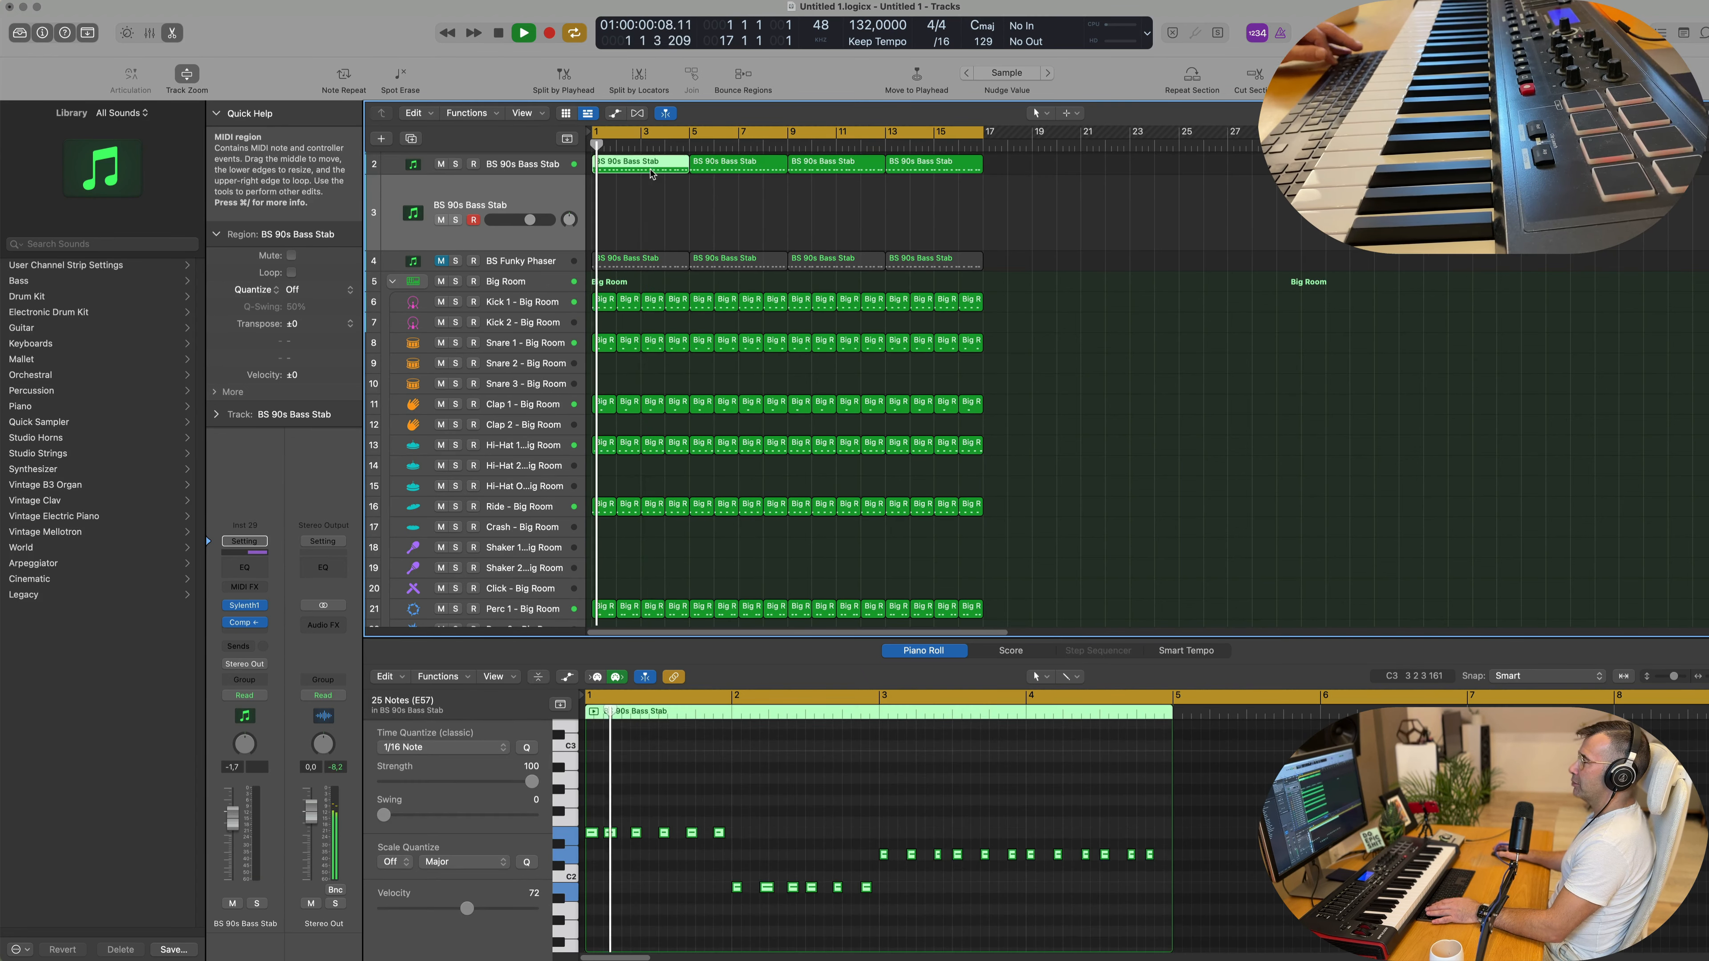
left_click_drag(651, 174, 649, 214)
key("space")
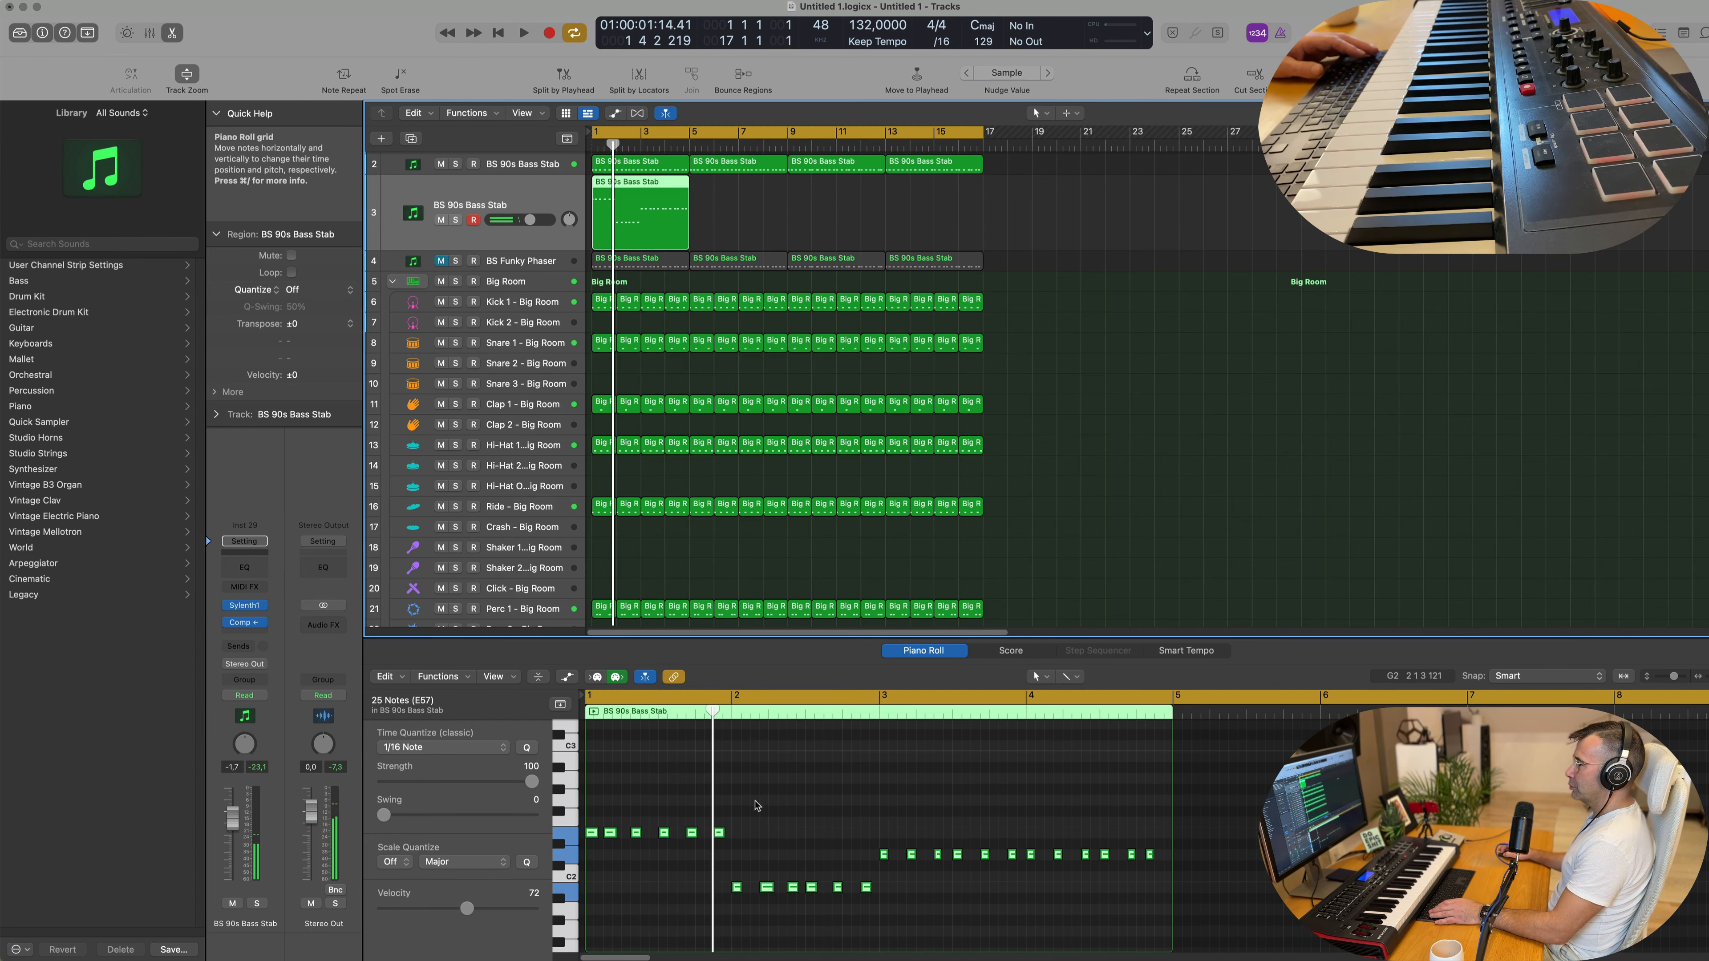
Step: Delete the repeated notes in the copied region, keeping only the first note at bars 1, 2 and 3
left_click_drag(756, 805, 603, 860)
key("Delete")
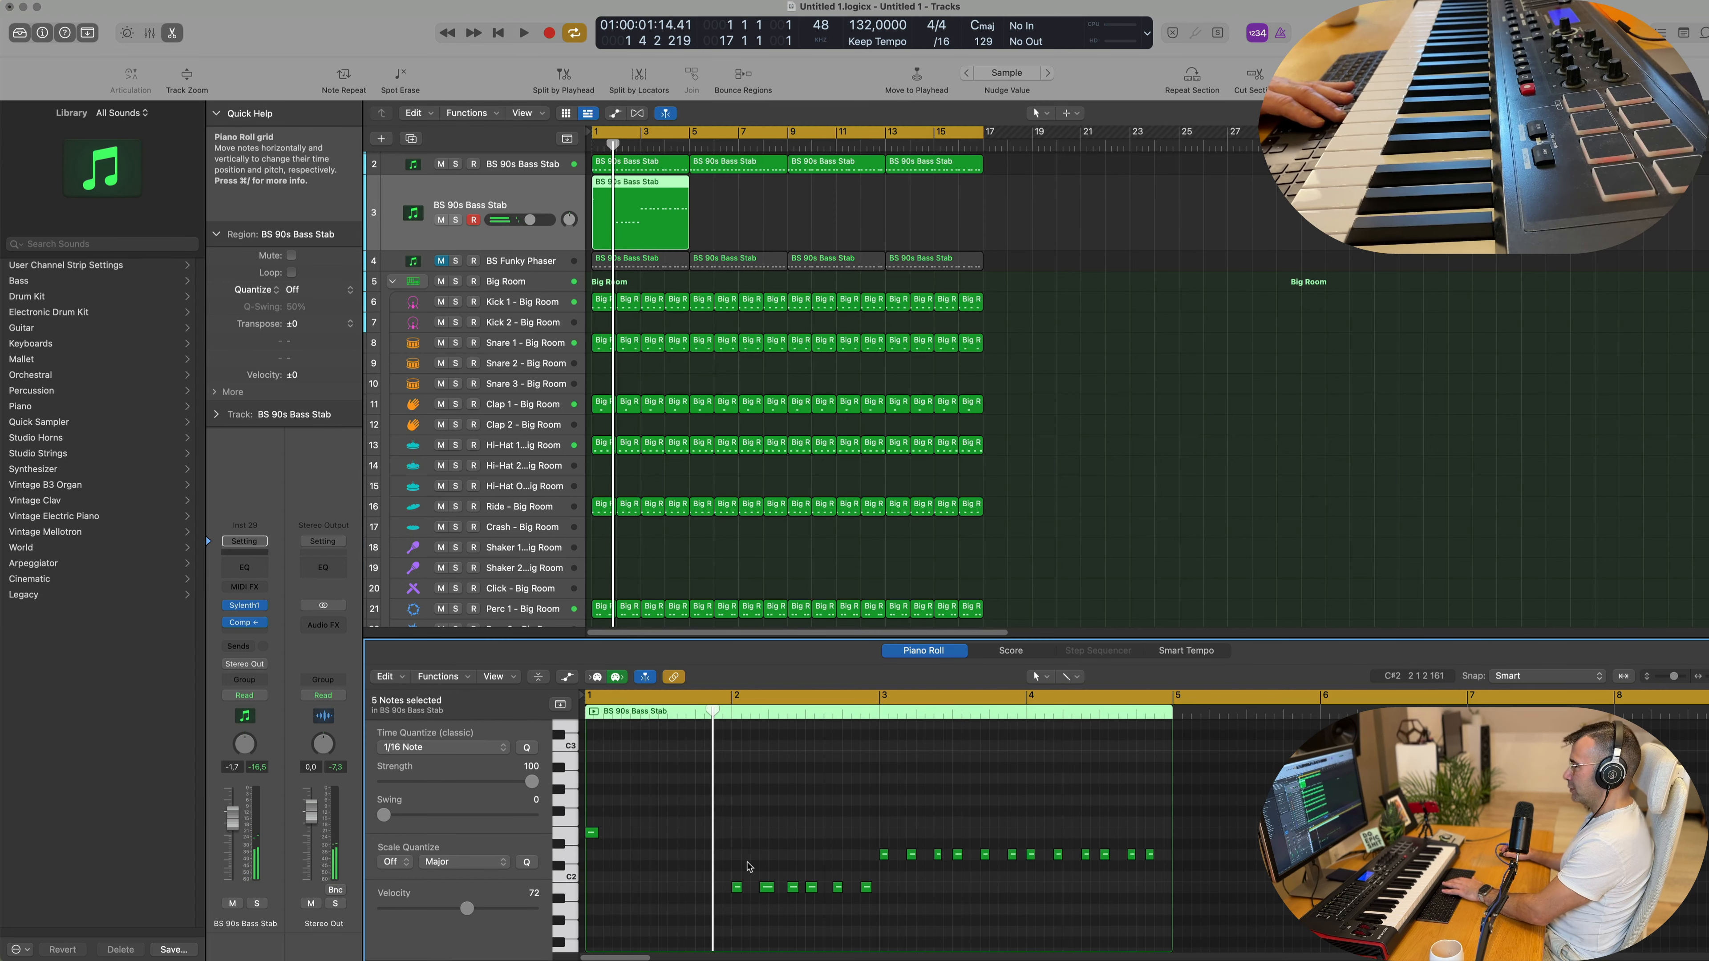
left_click_drag(747, 862, 867, 902)
key("Delete")
left_click_drag(906, 842, 1162, 899)
key("Delete")
Step: Lengthen the three remaining notes to about one bar each, and extend the last one to the region's end at bar 5
left_click_drag(921, 811, 583, 939)
left_click_drag(595, 776, 731, 778)
left_click(1000, 813)
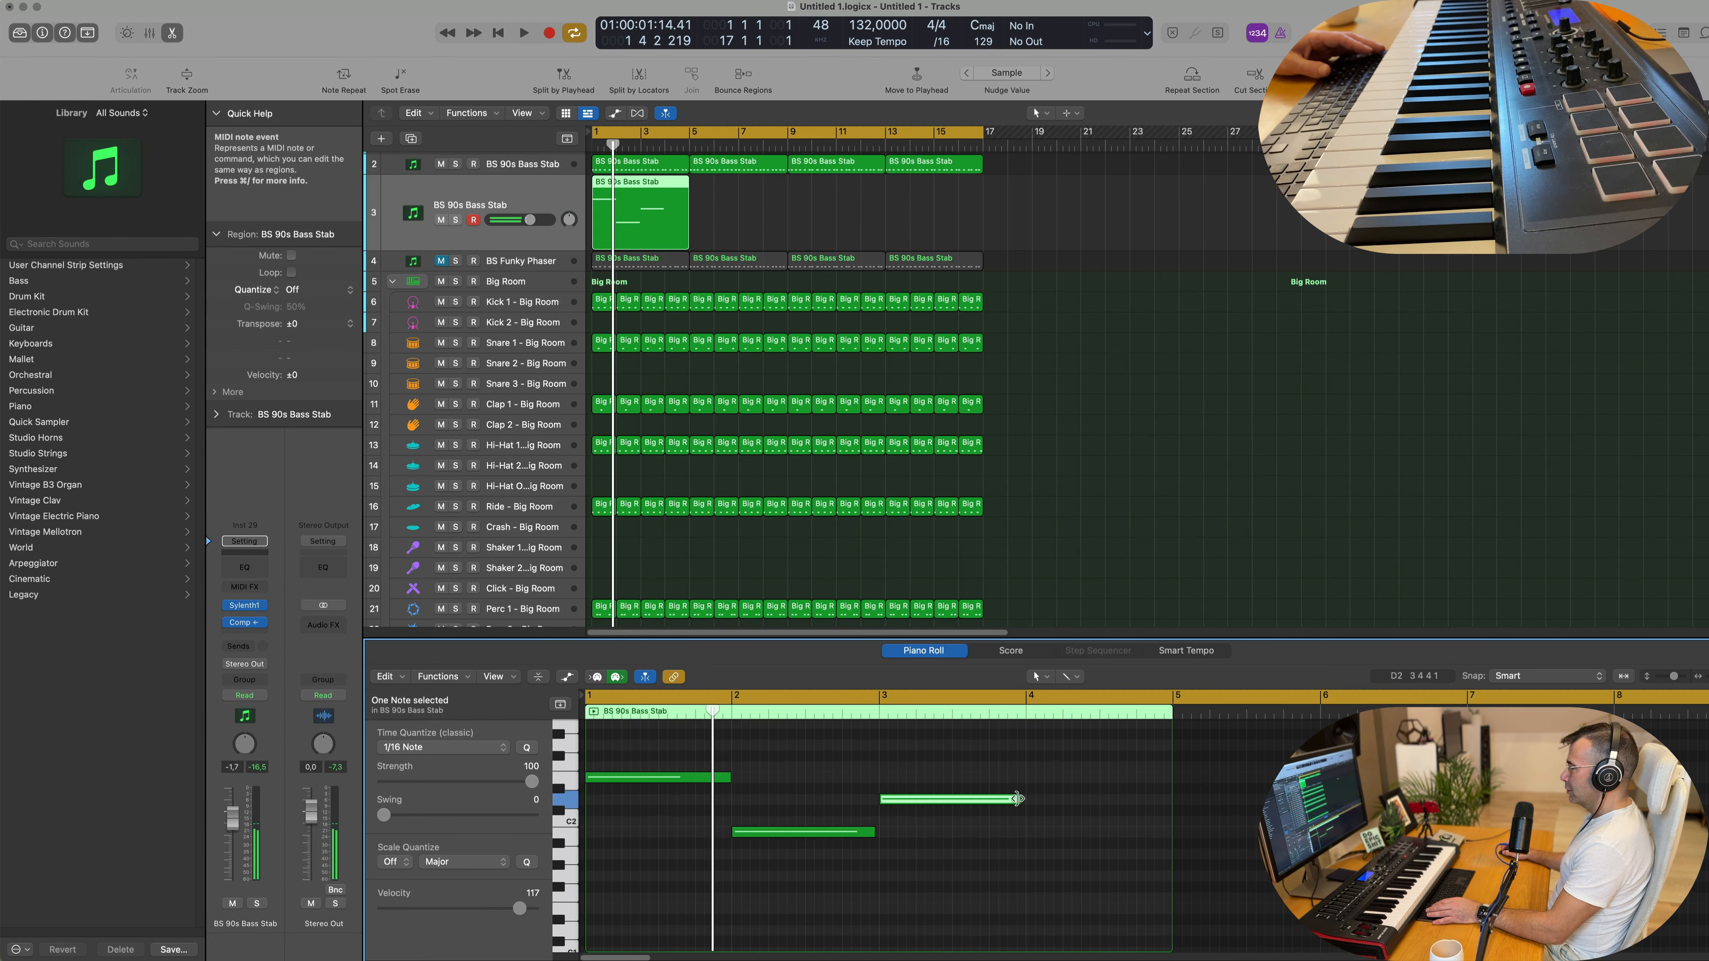
left_click_drag(1018, 799, 1172, 800)
Step: Play back the sustained bass notes and open the new track's Sylenth1 instrument beside the tracks
key("space")
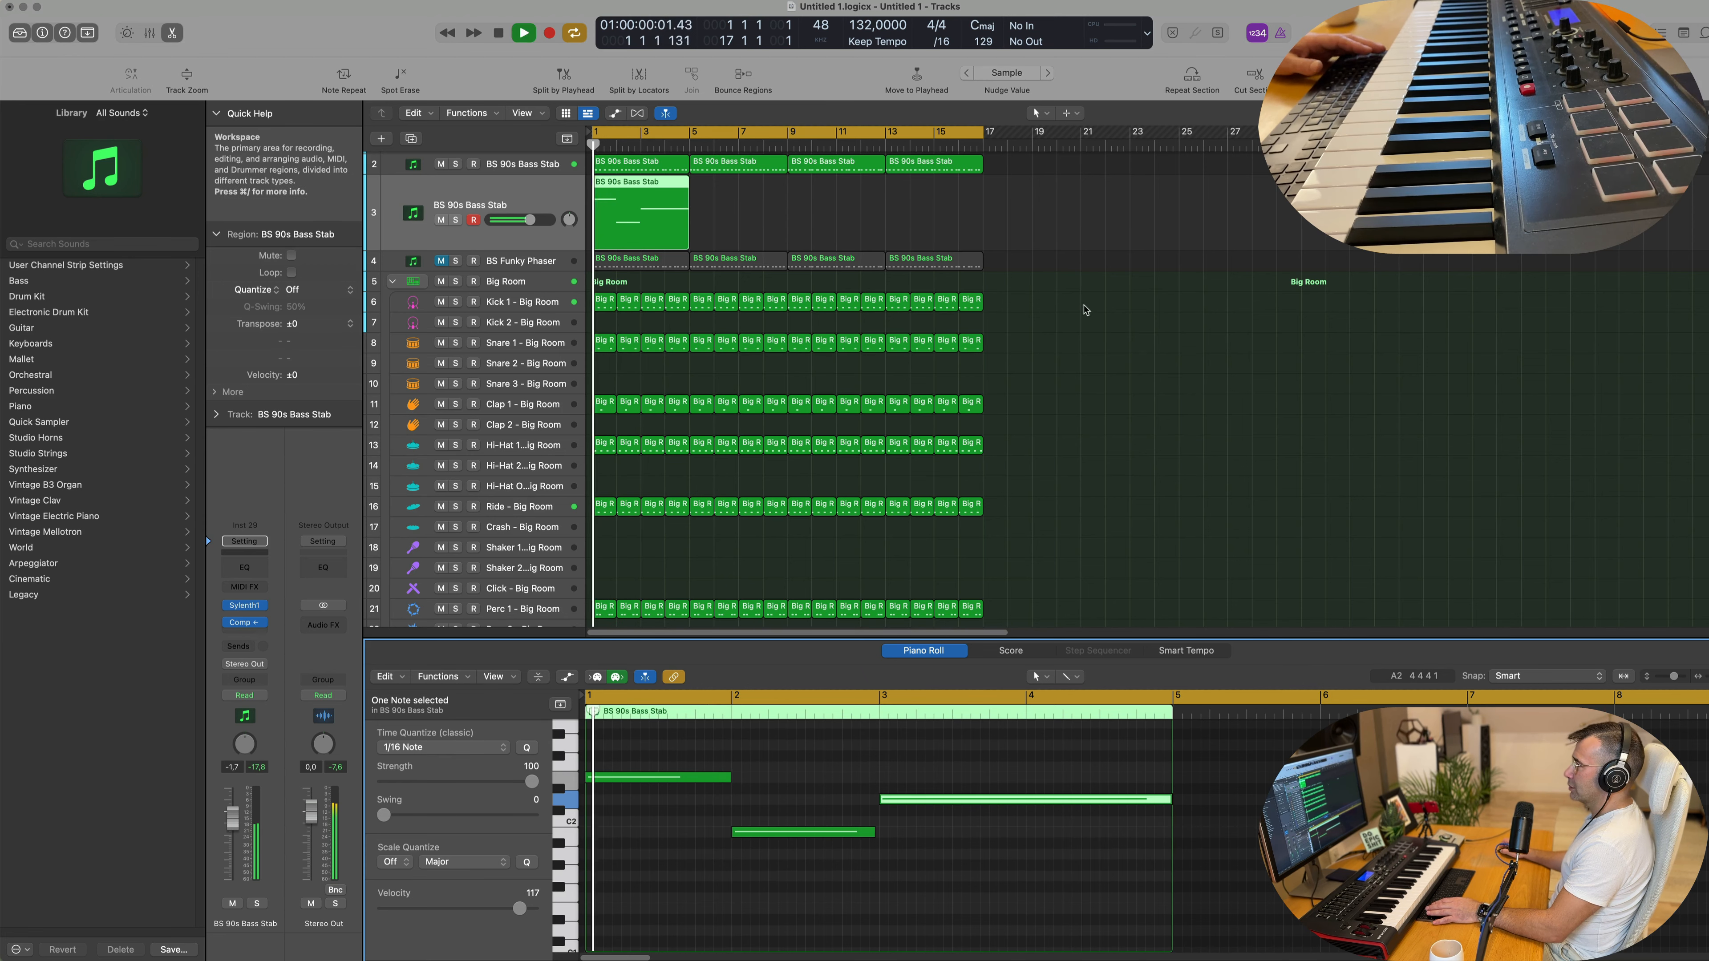
key("space")
left_click(457, 206)
key("space")
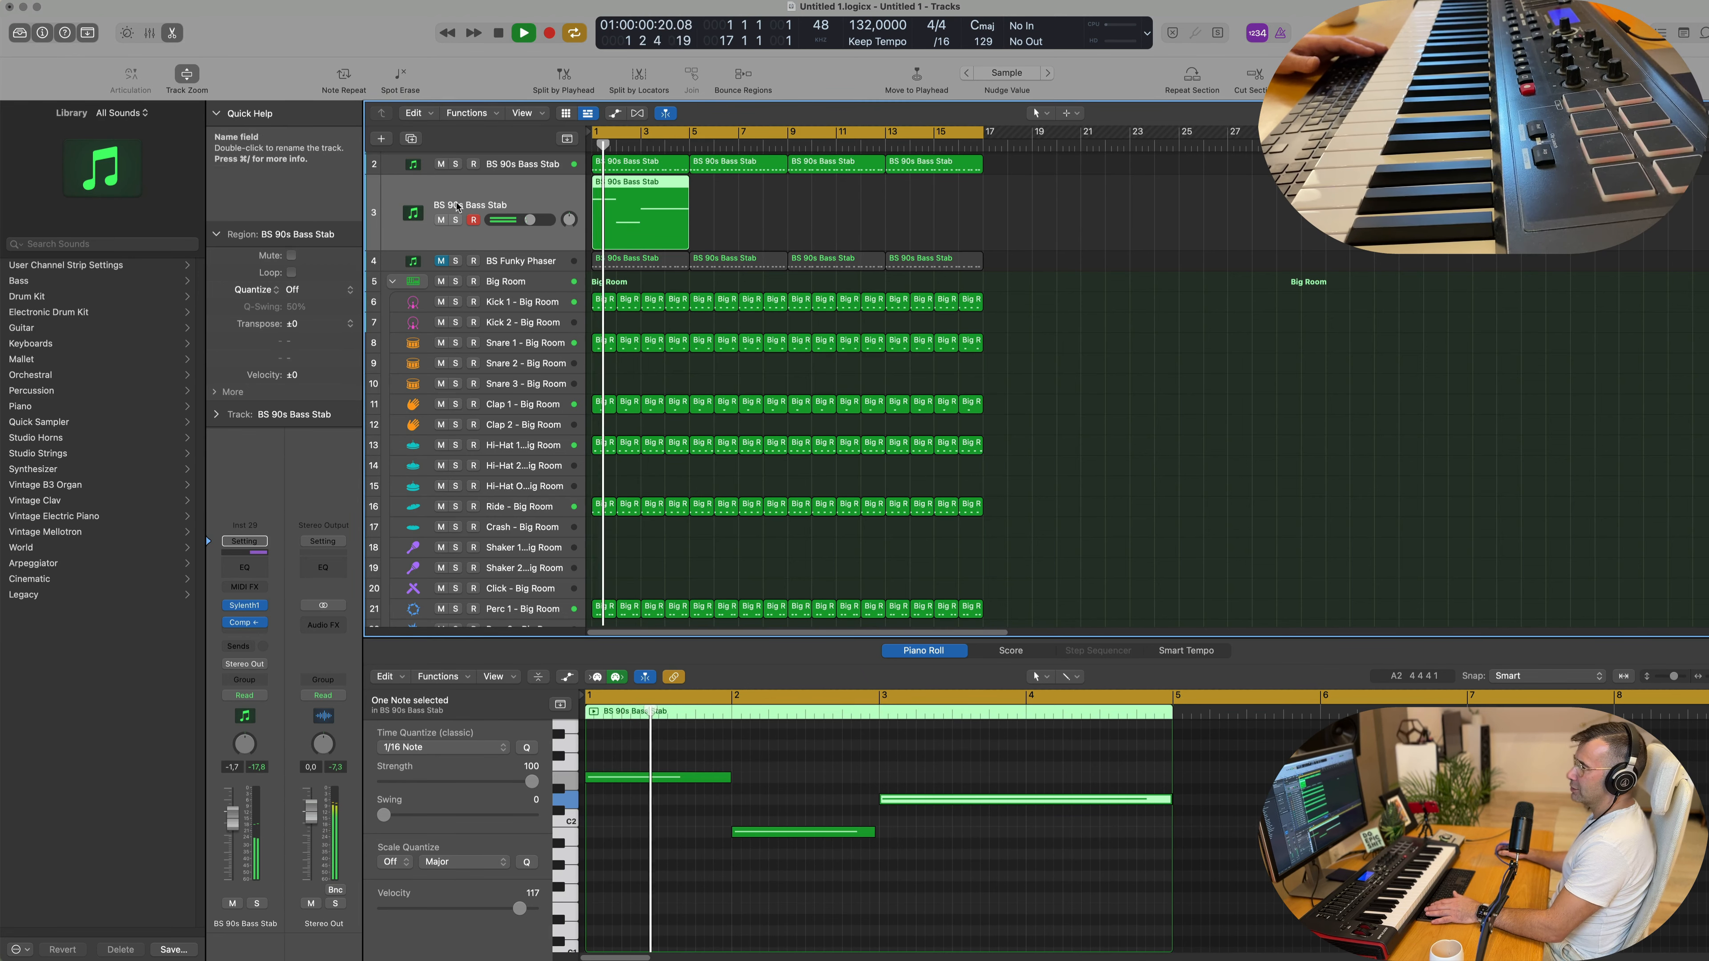
key("space")
left_click(246, 607)
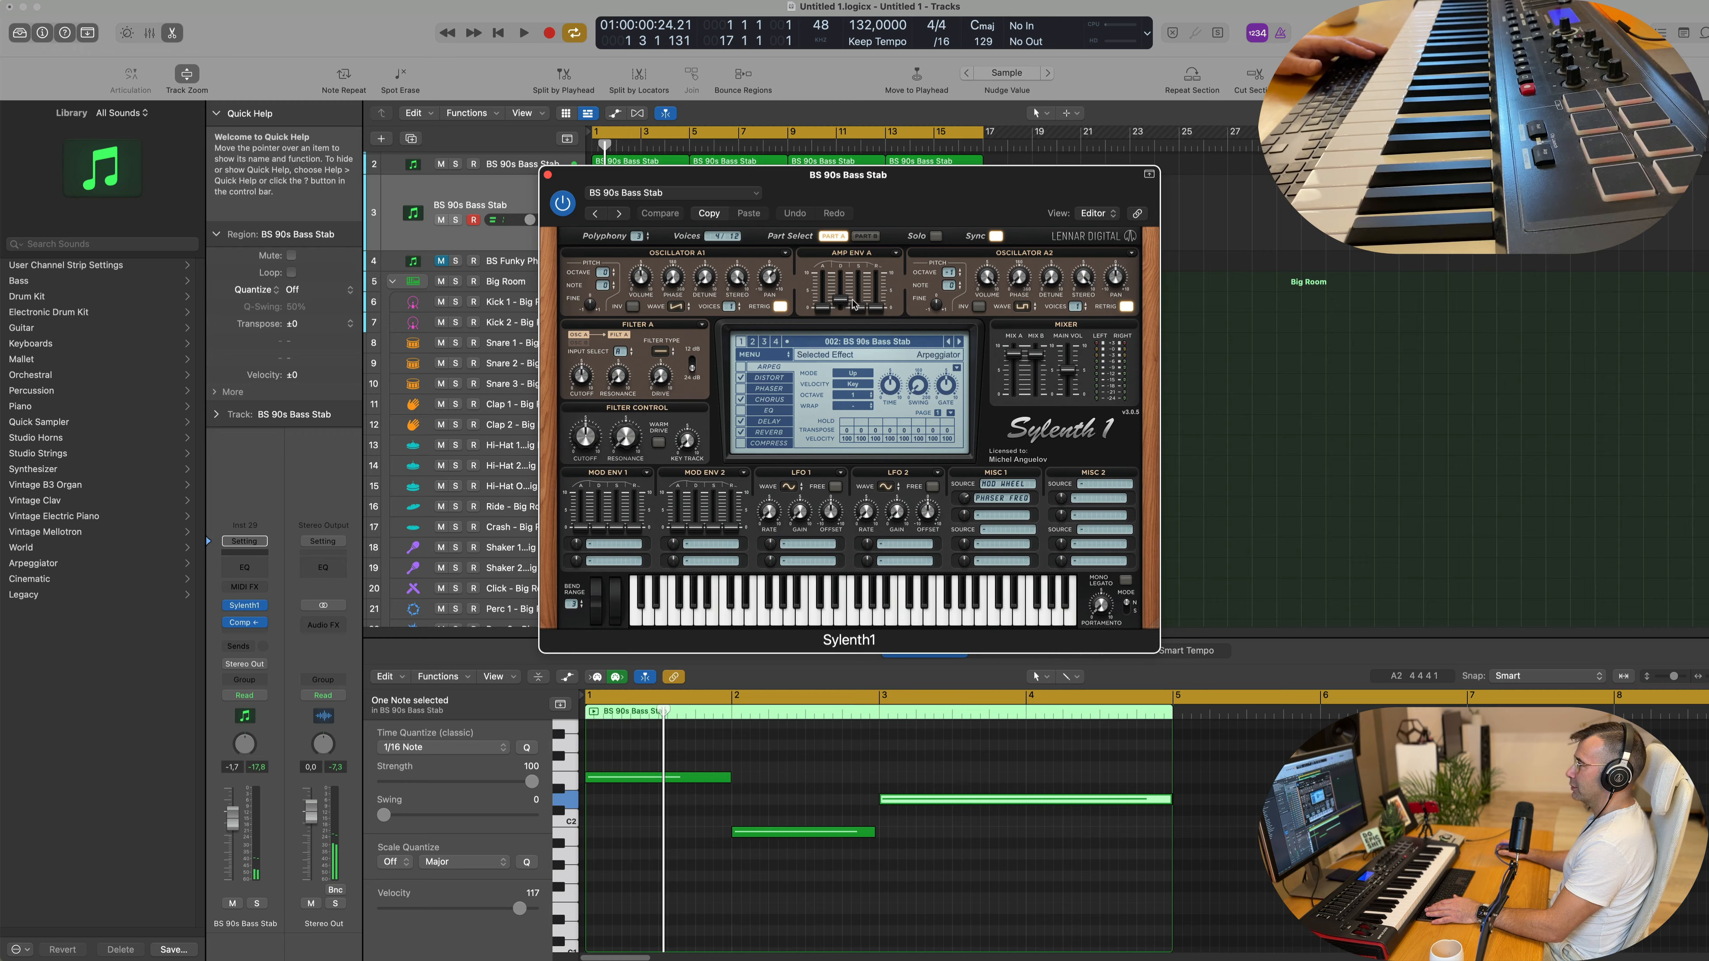
left_click_drag(883, 194, 1200, 240)
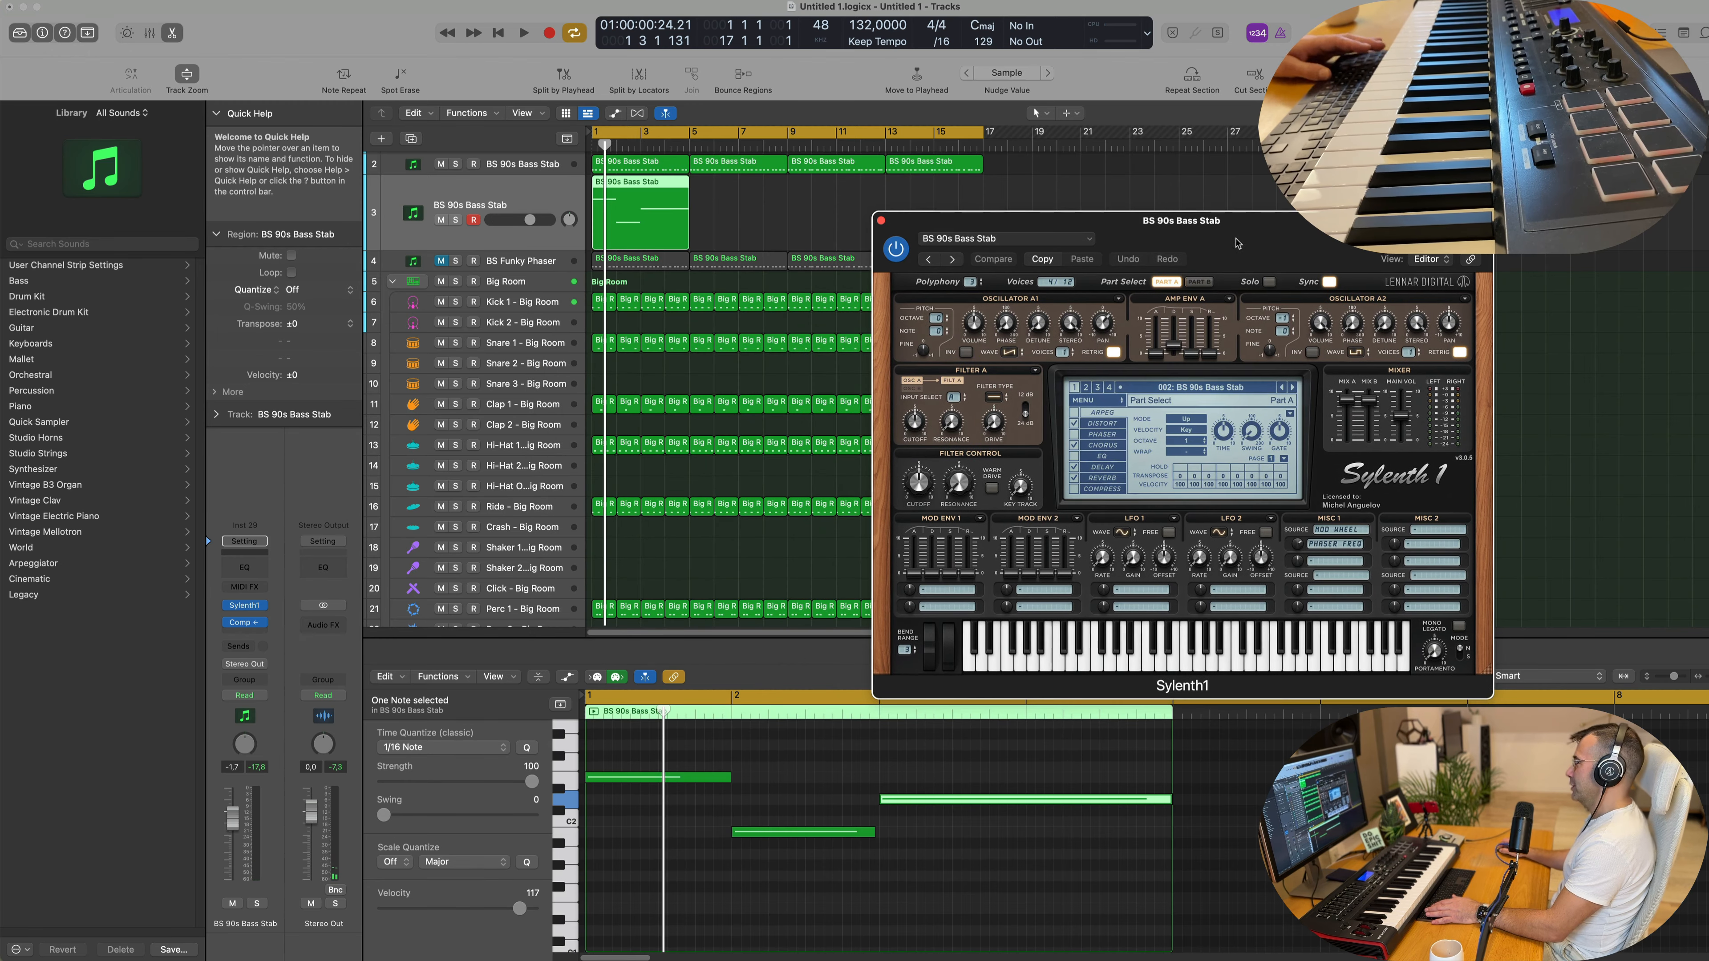
key("space")
key("space")
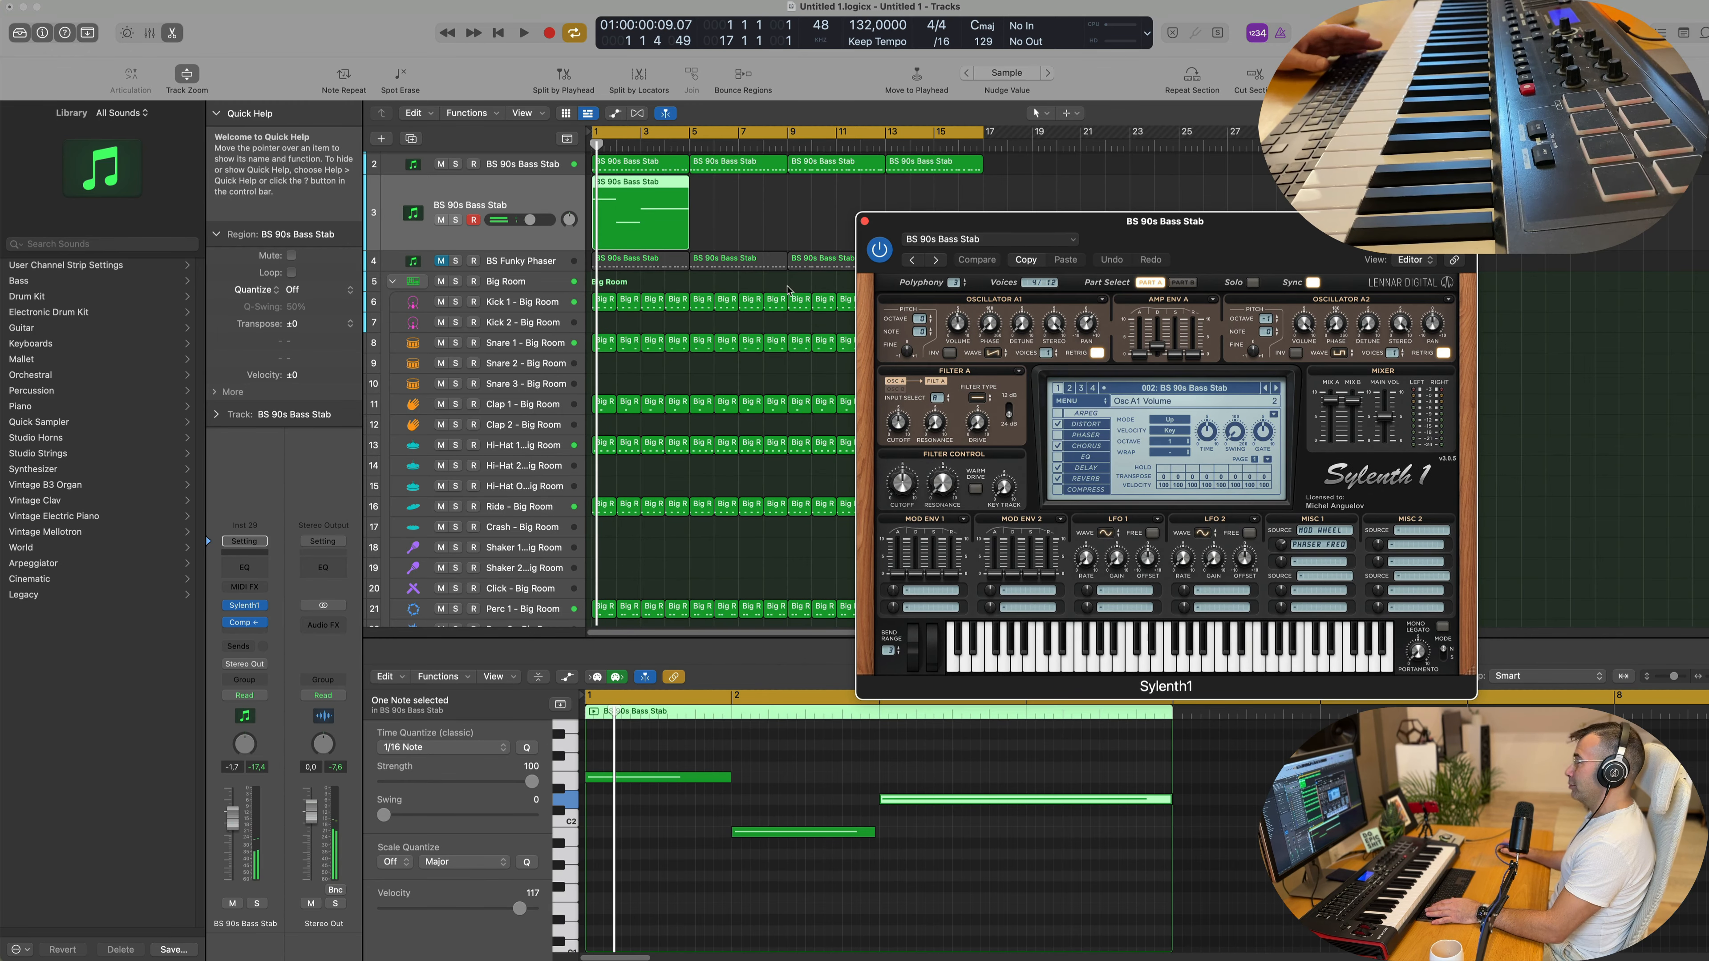
Step: Transpose all three sustained notes down one octave
left_click(815, 805)
key("super+a")
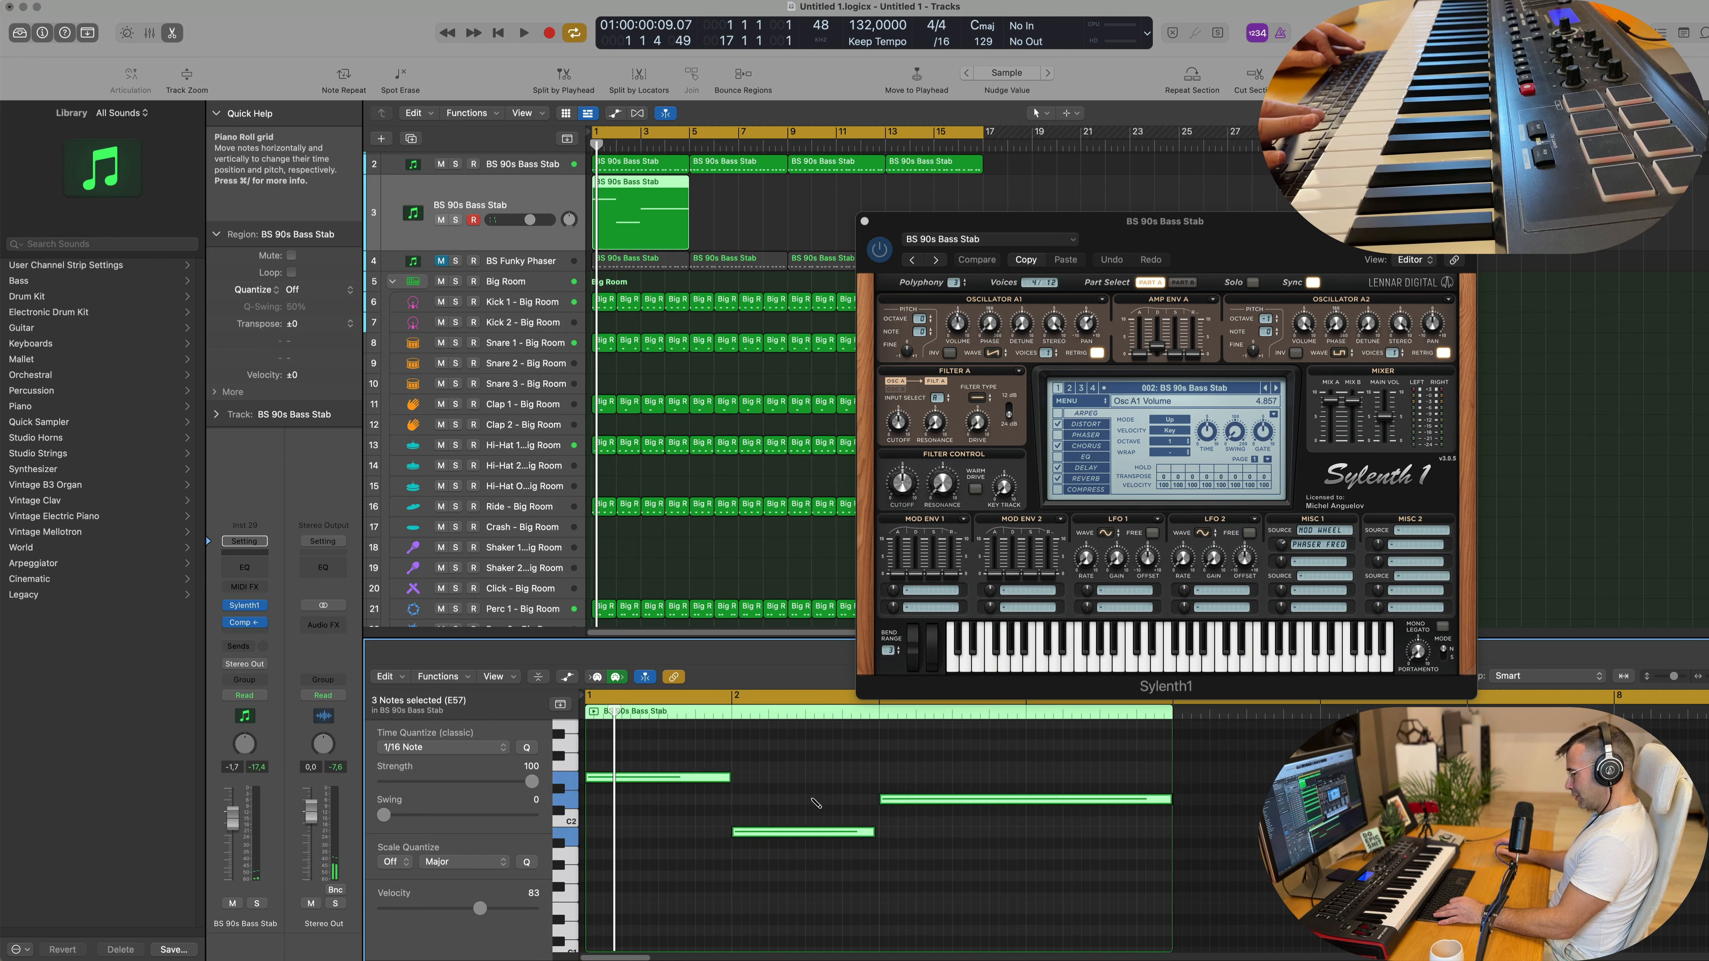
key("alt+shift+Down")
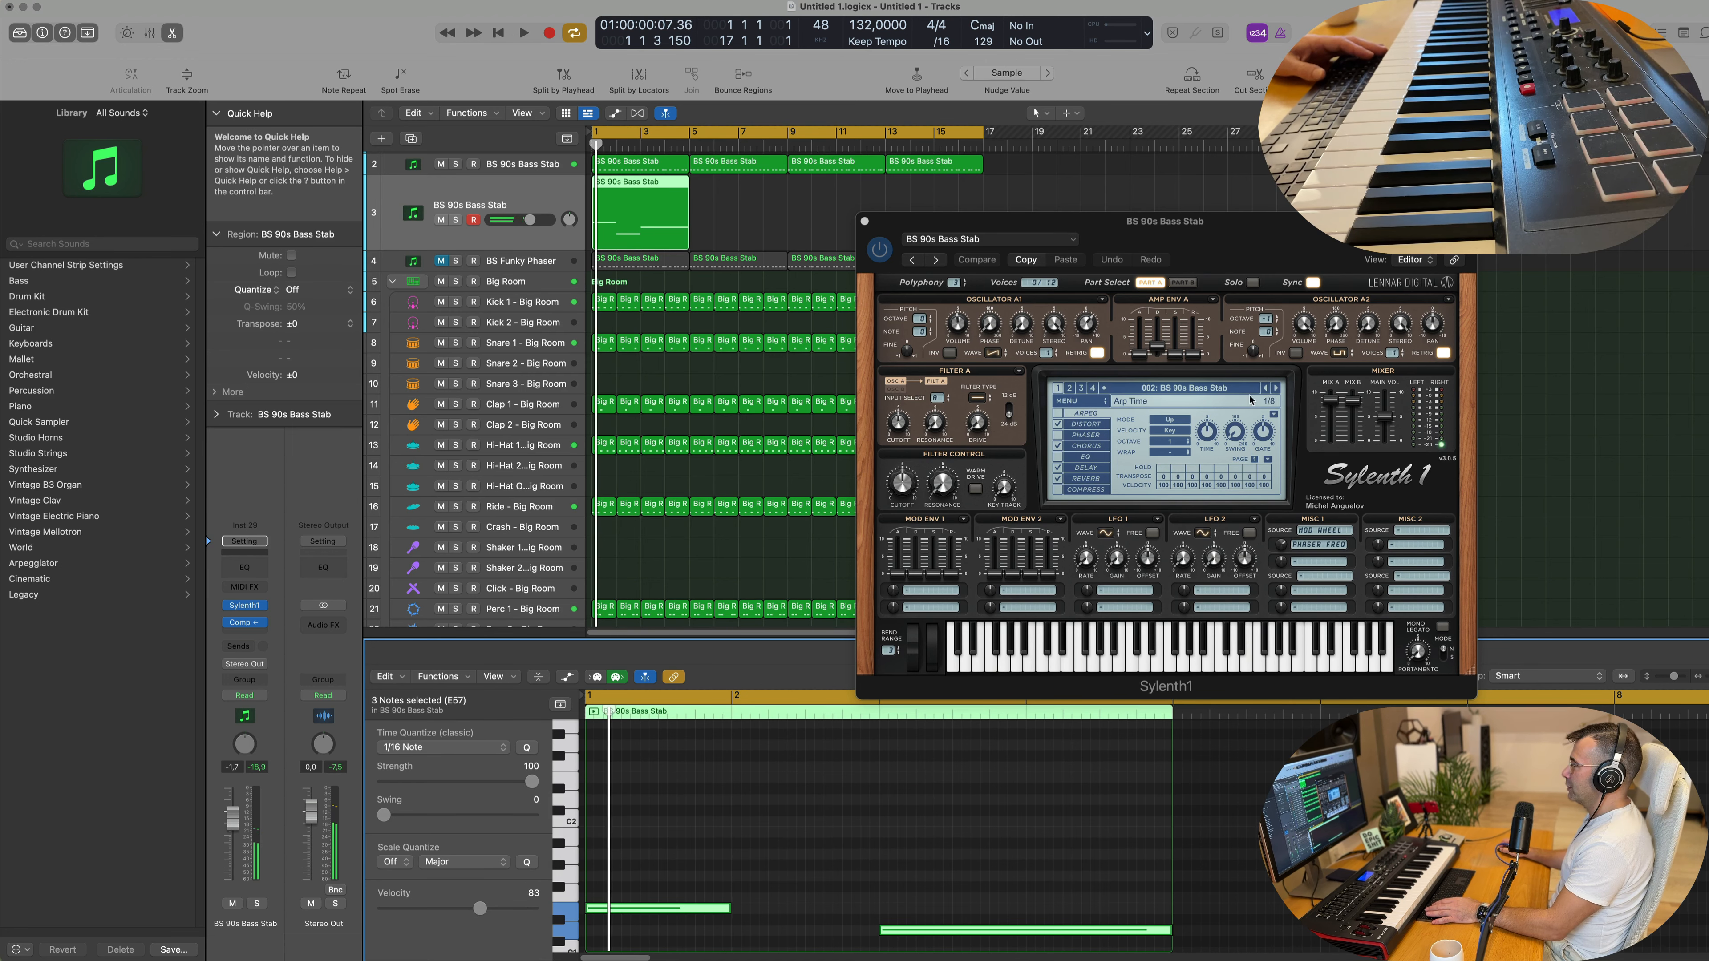
Step: Audition the new track's Sylenth1 presets from 003: BS 010101 to 015: BS Big Feet, lowering its volume to about -10.6 dB, and stop playback
left_click(1276, 393)
key("space")
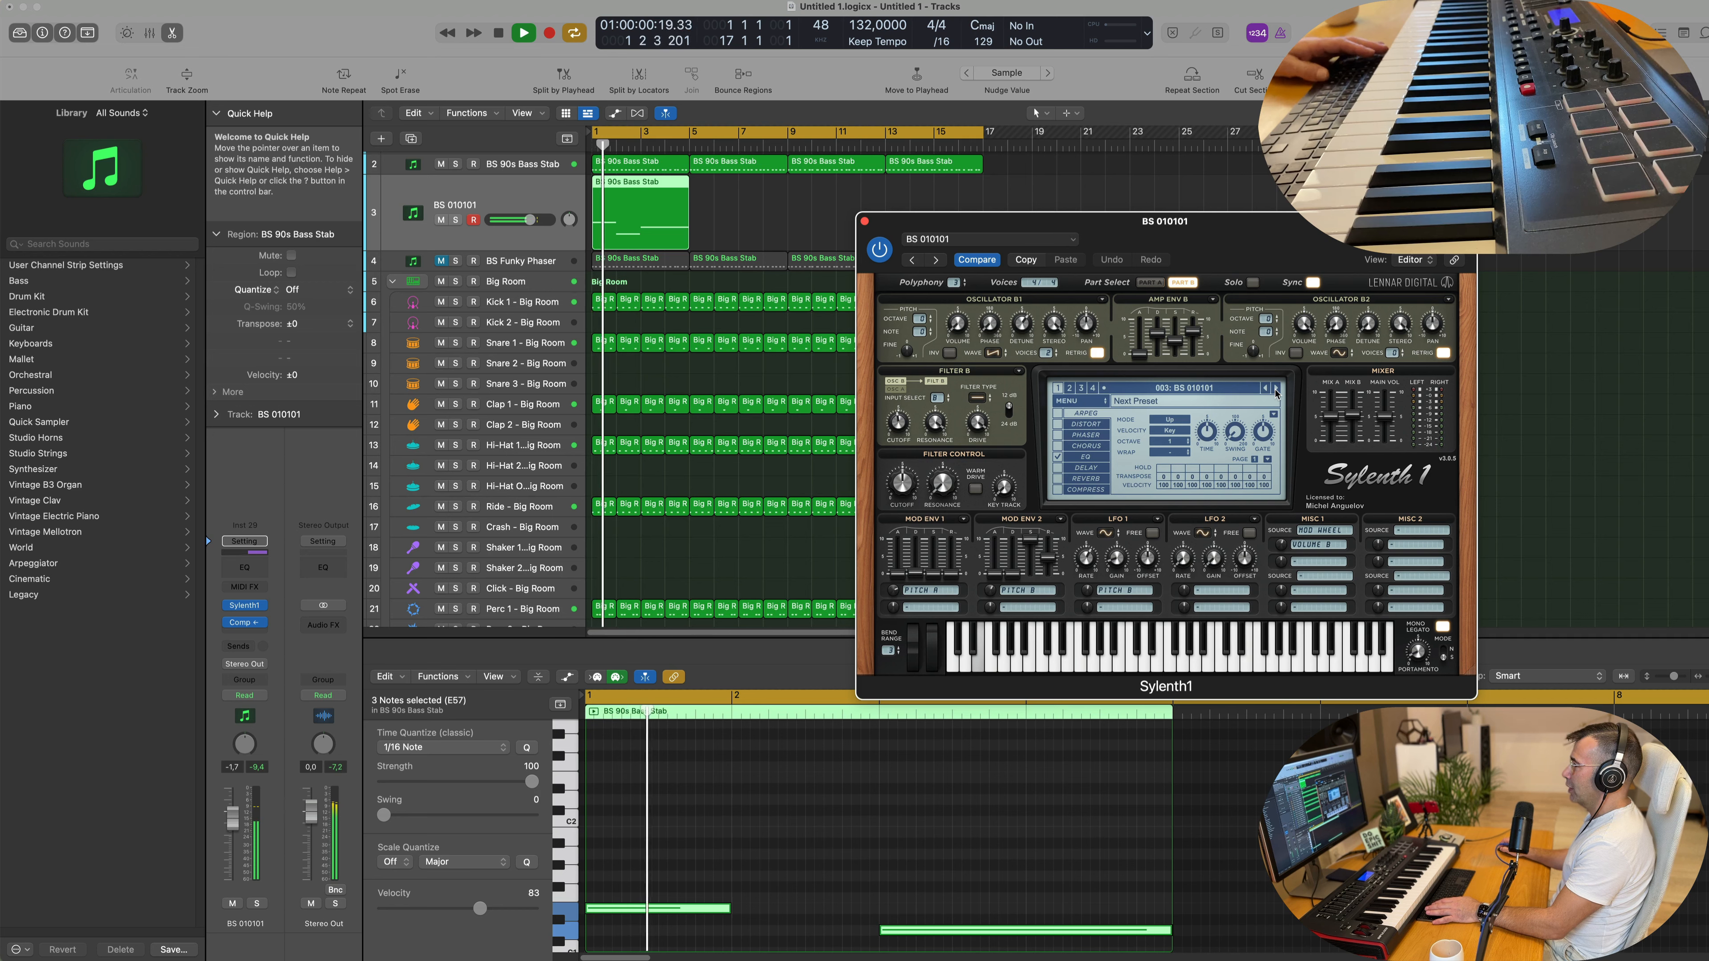
left_click(1277, 392)
left_click(1240, 389)
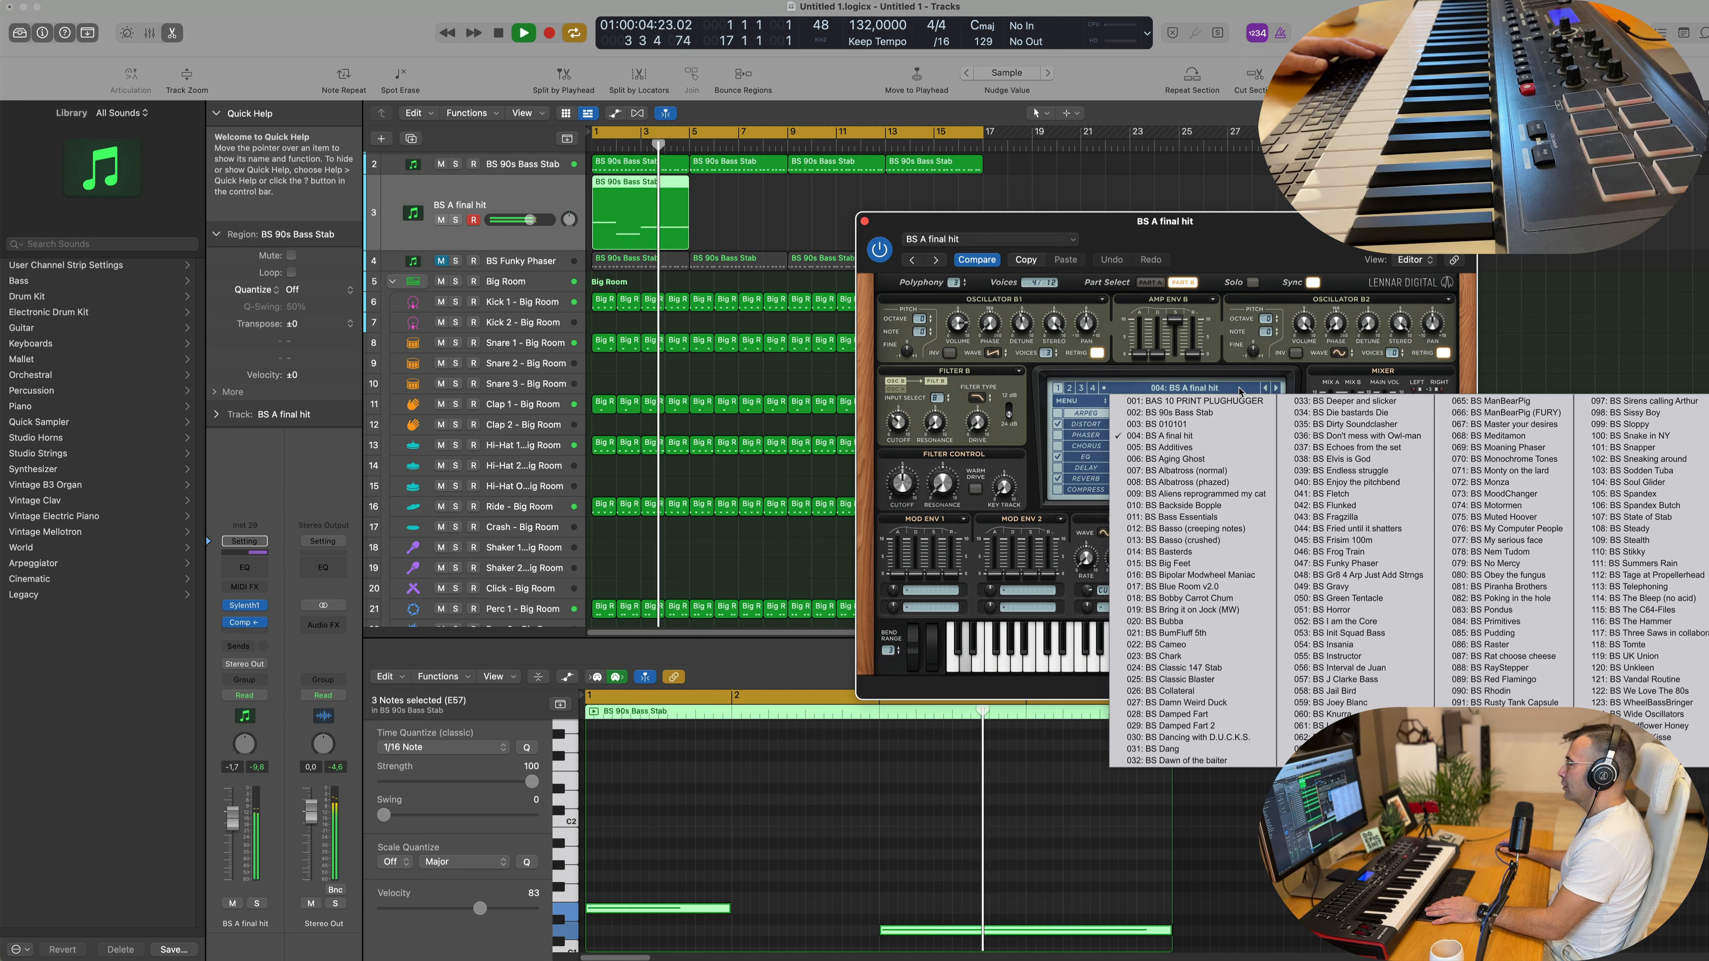
left_click(1186, 516)
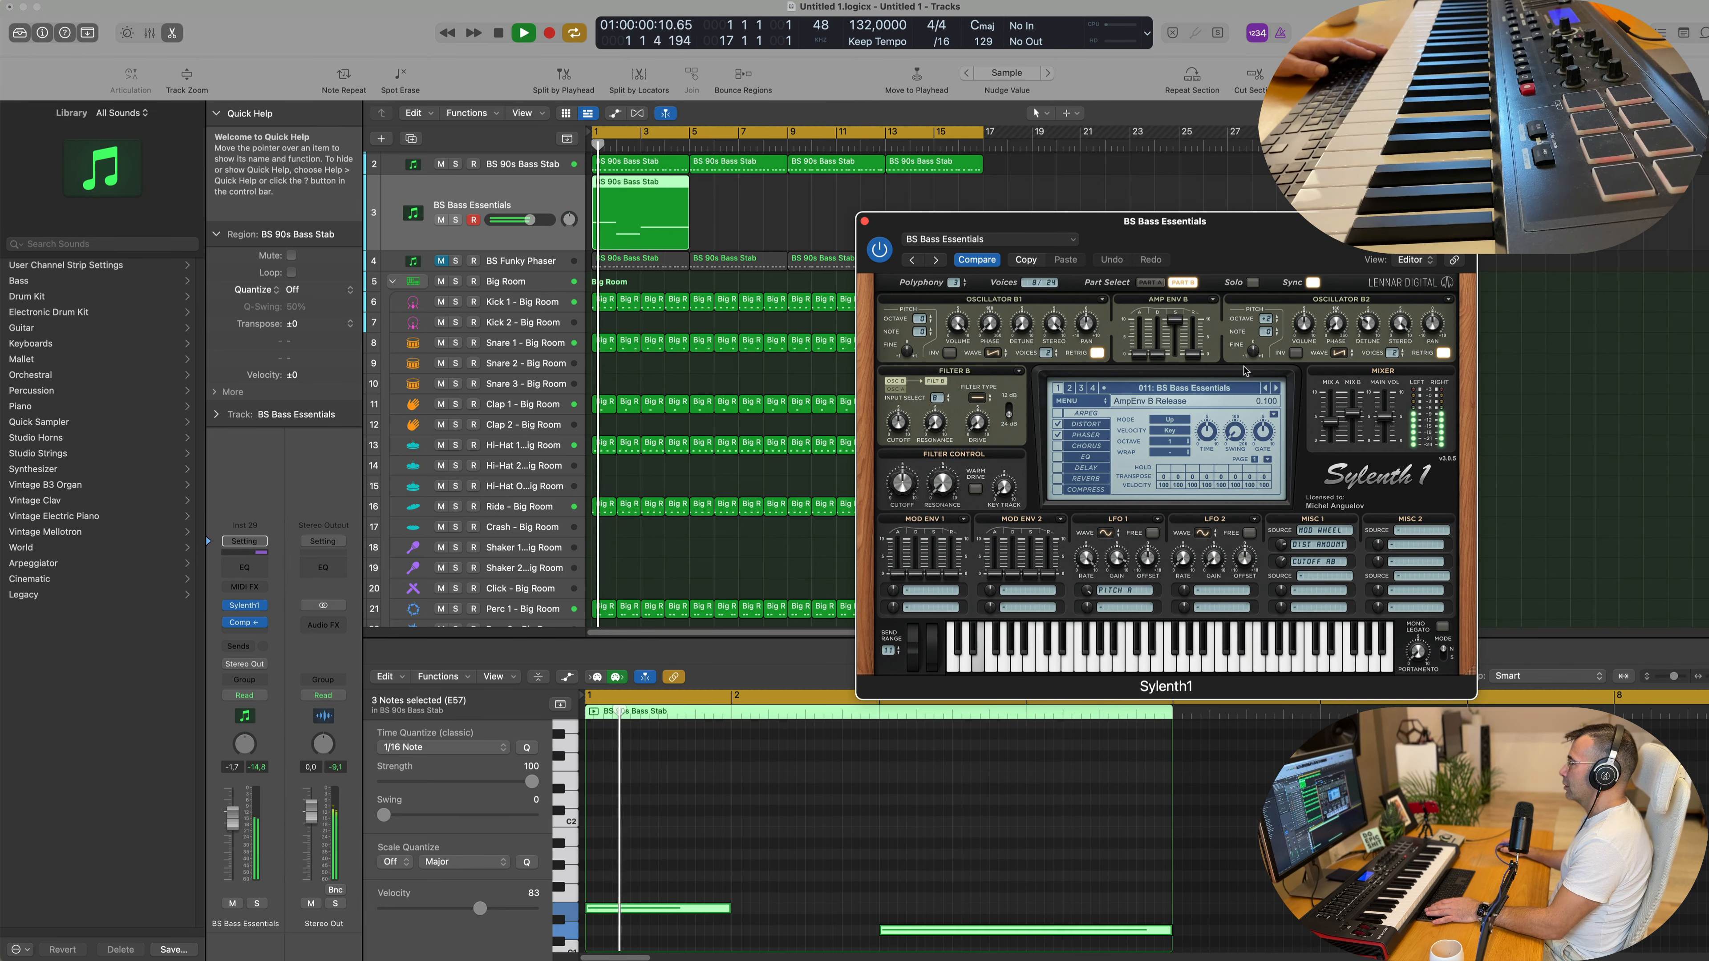
left_click(1276, 389)
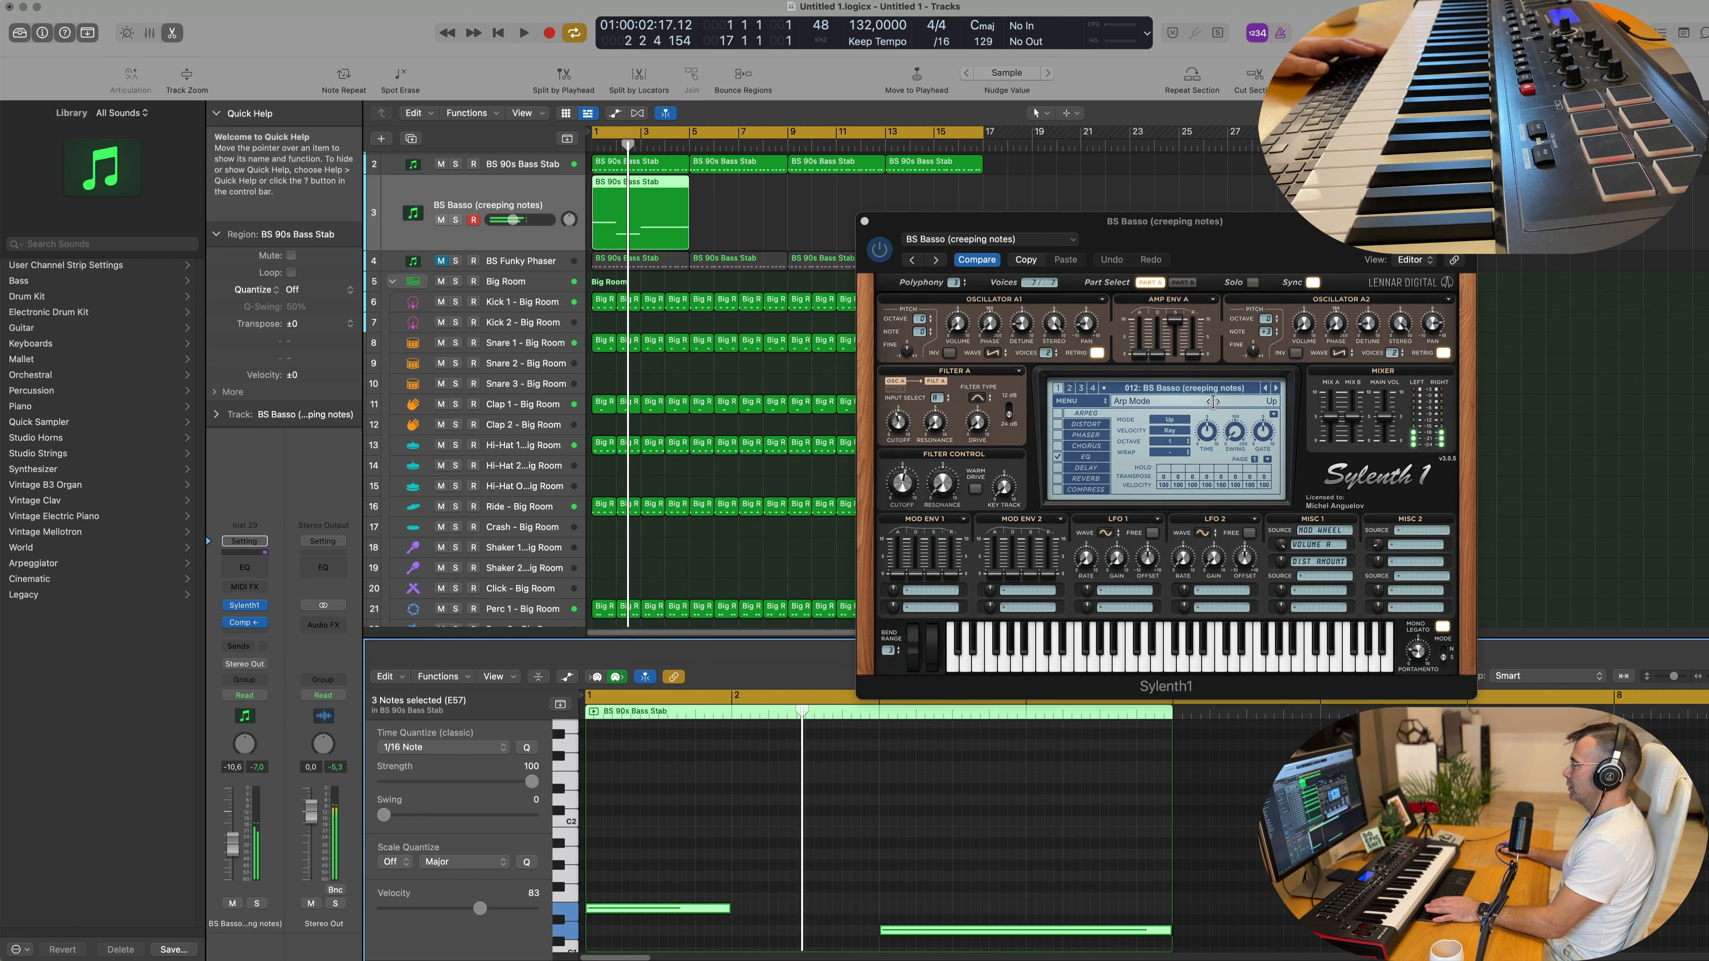
left_click(1275, 388)
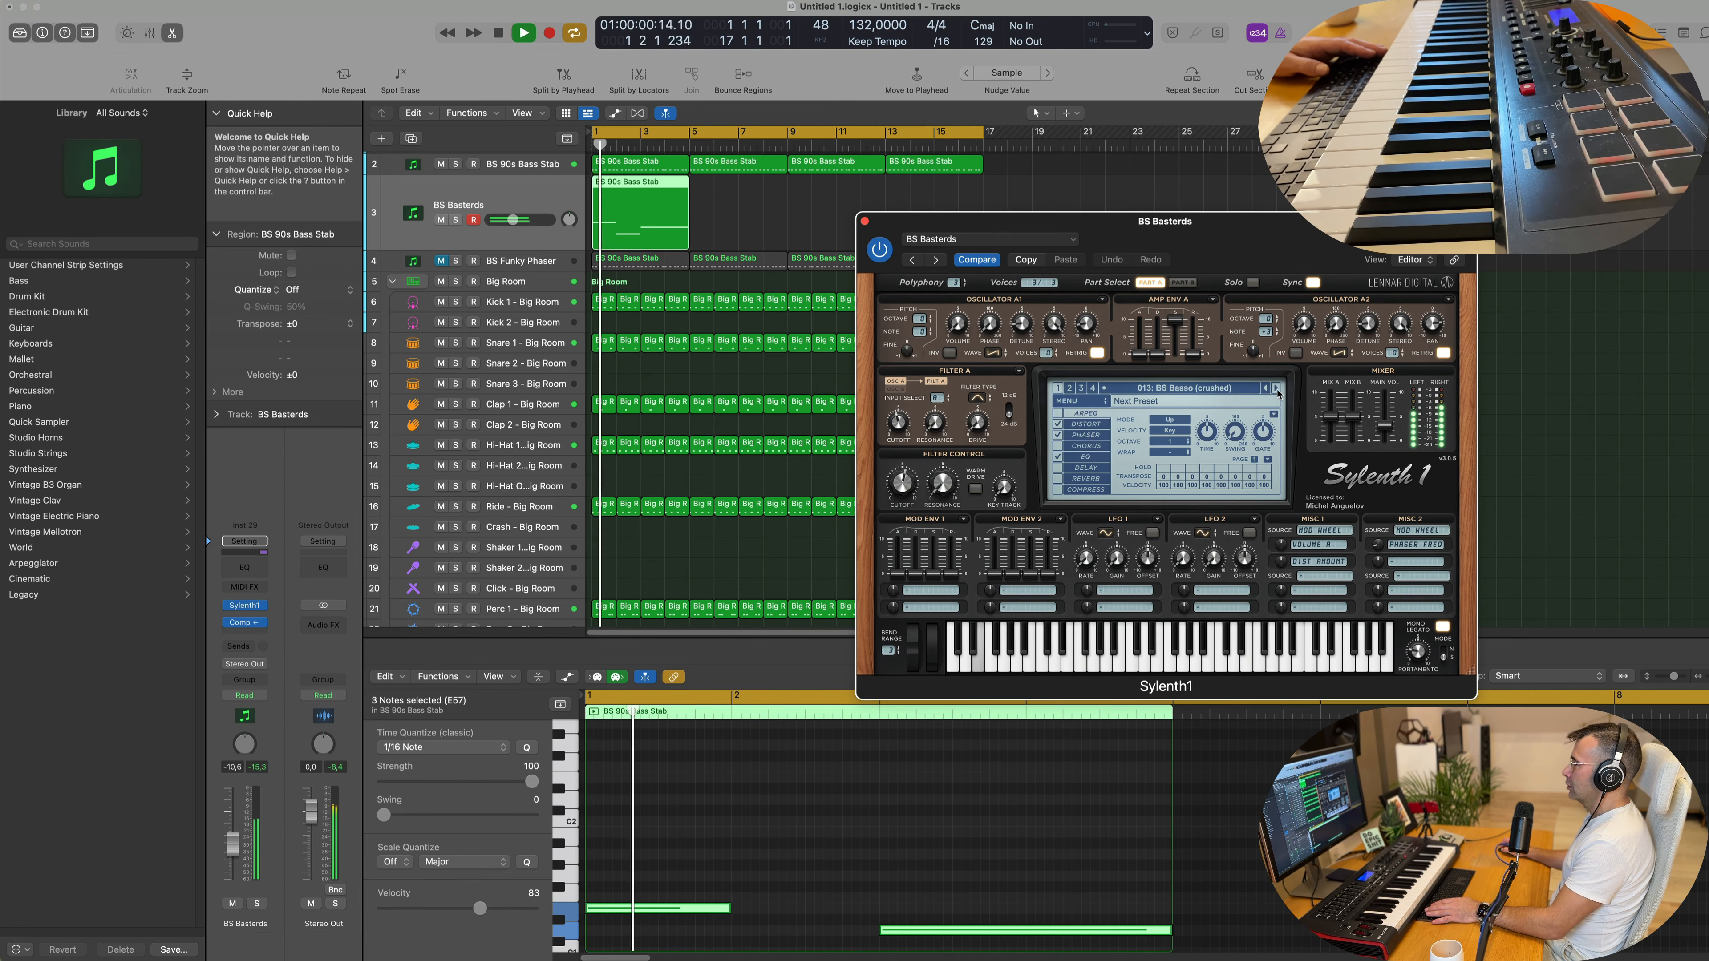
left_click(1276, 389)
left_click(1275, 389)
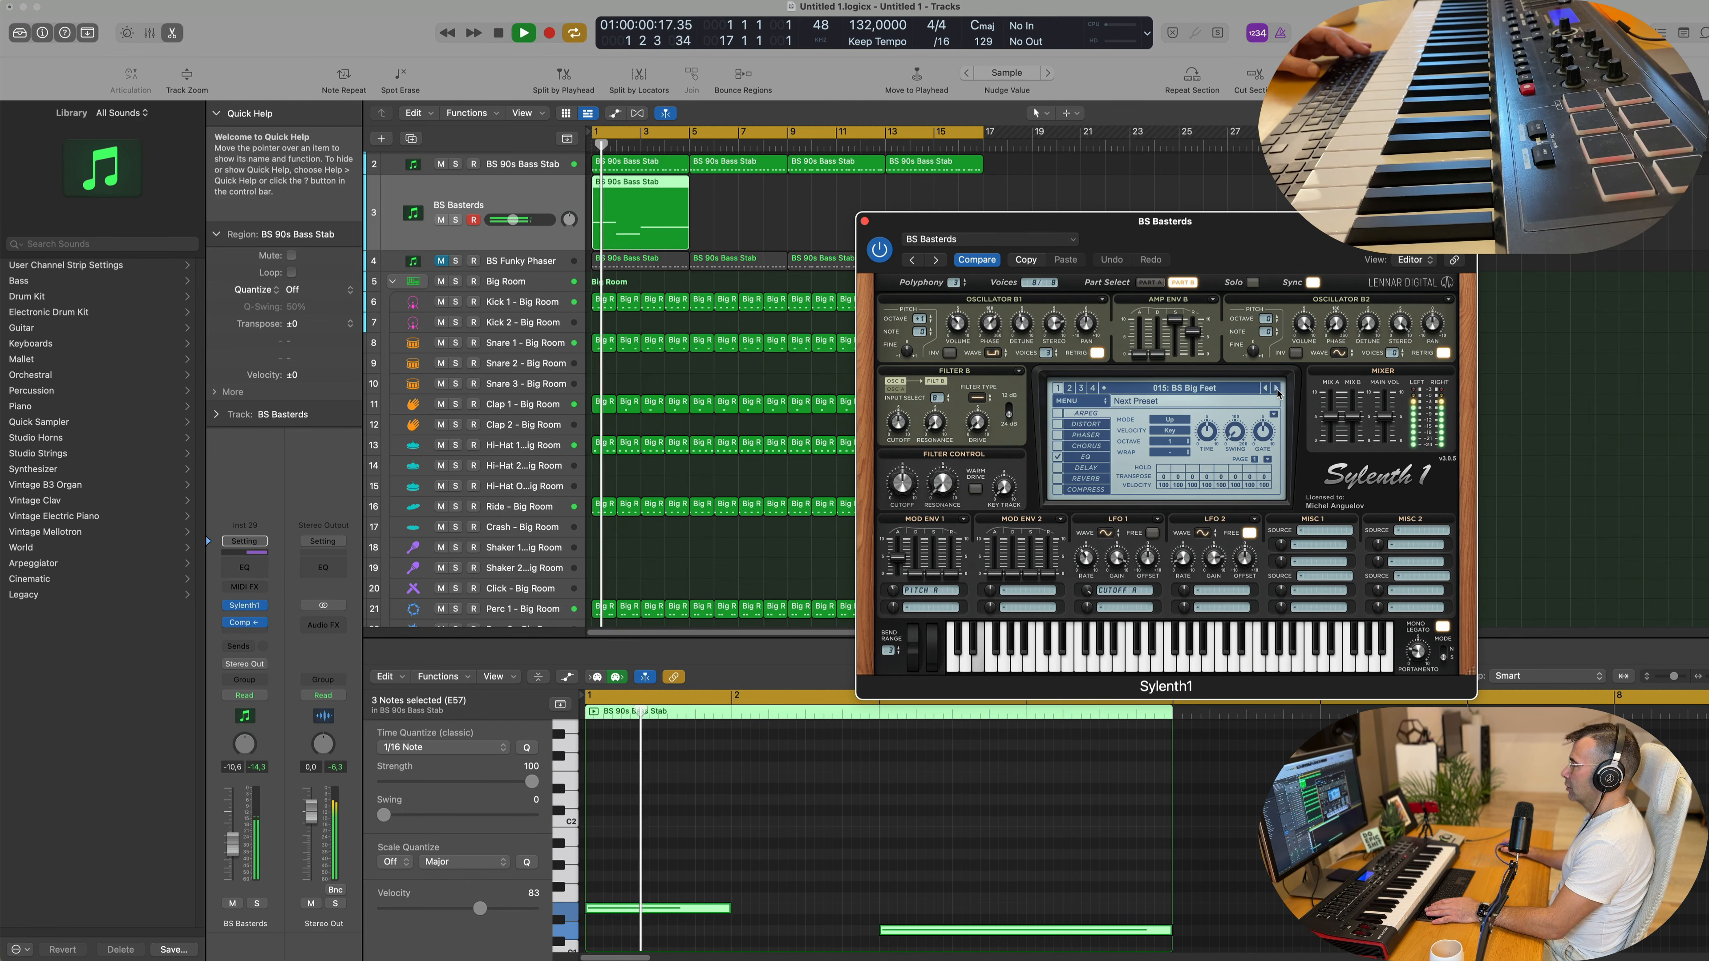
key("space")
Step: Transpose all three sustained notes up one octave, resume playback and lower the track's volume to -12.6 dB
left_click(858, 901)
key("super+a")
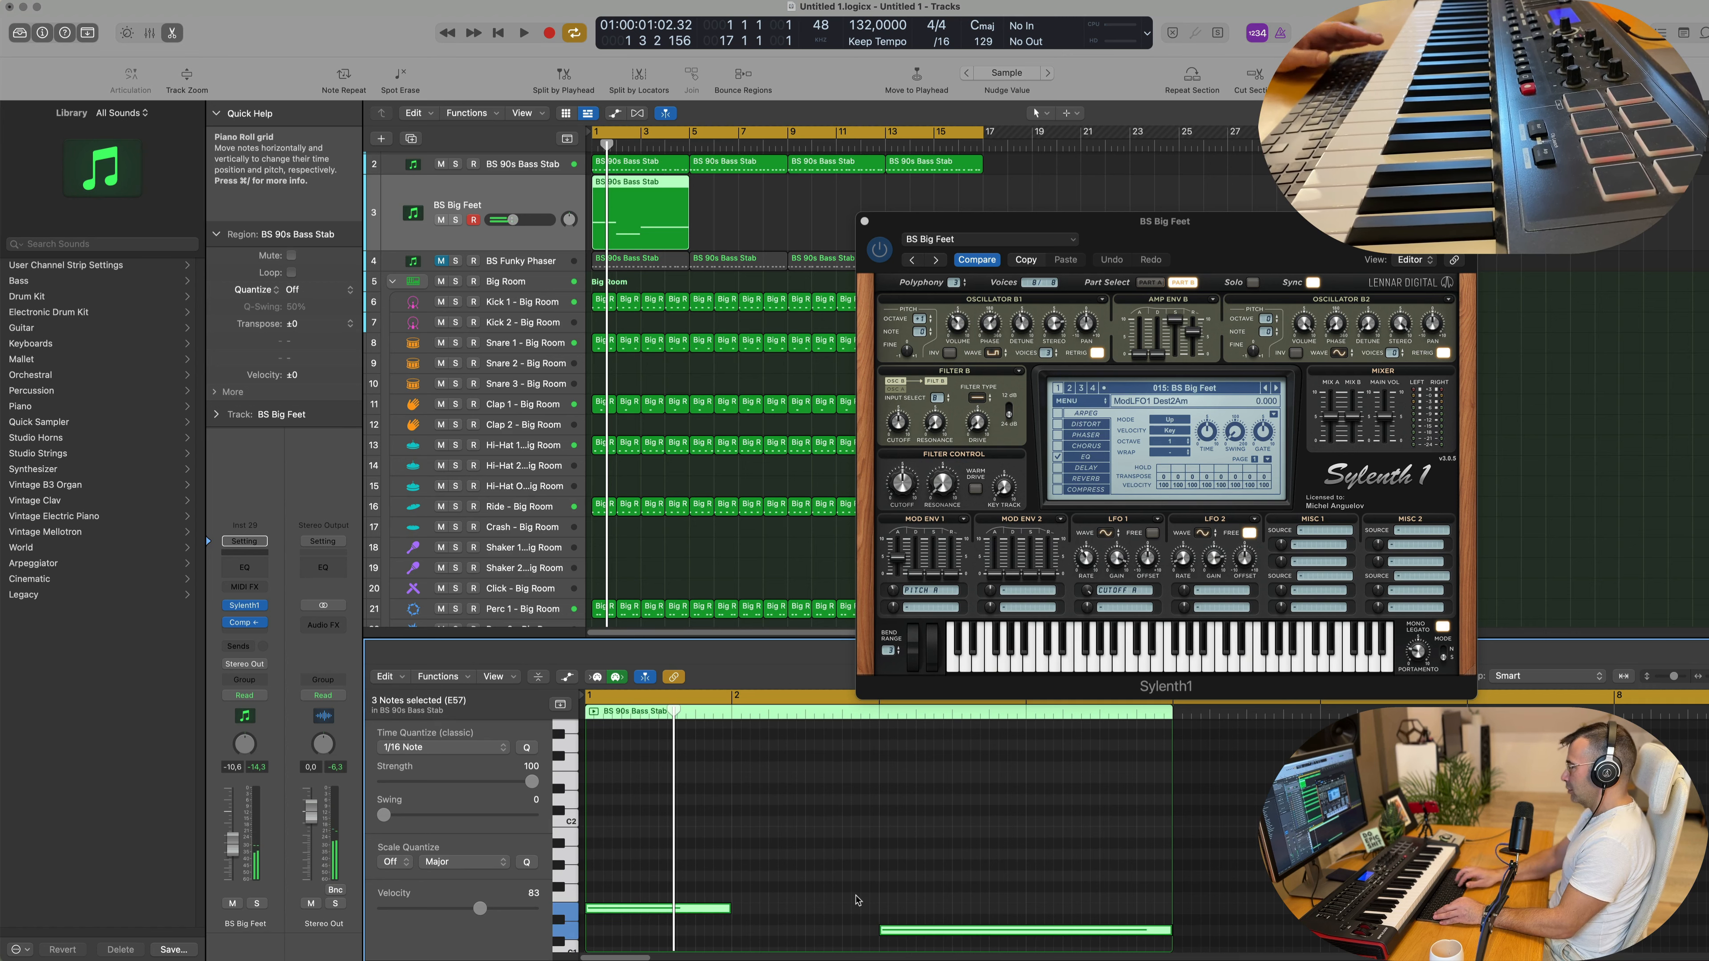
key("alt+shift+Up")
key("space")
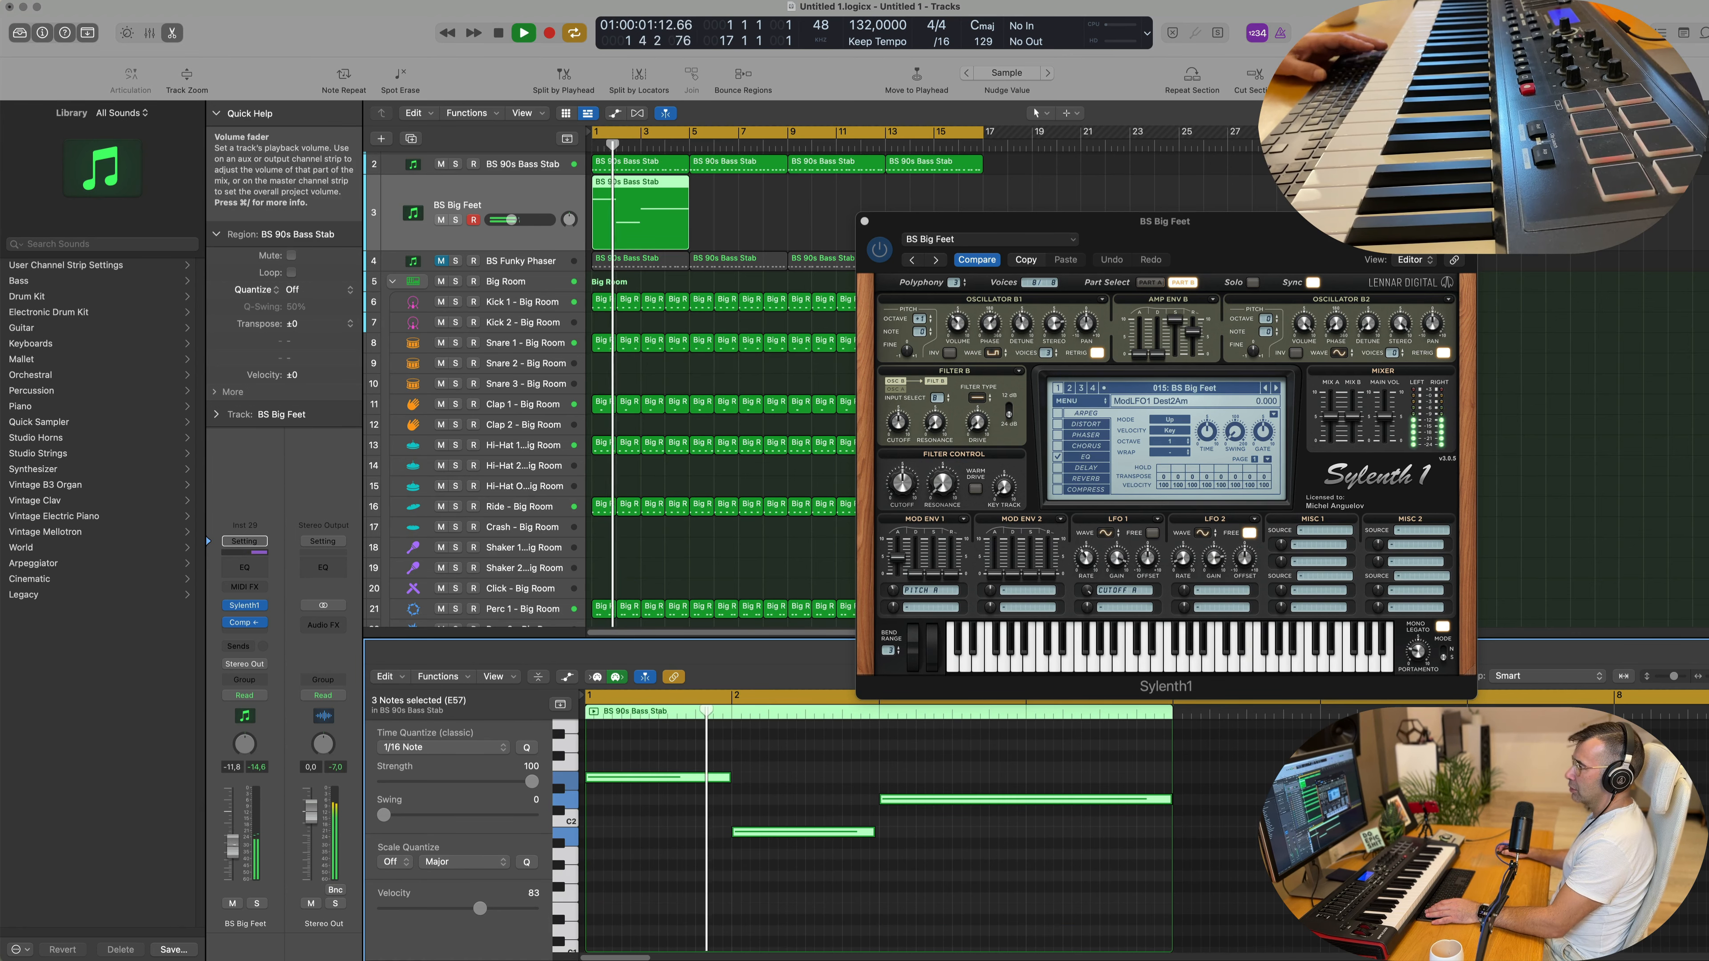
Step: Audition the track's Sylenth1 presets from 014: BS Basterds forward to 021: BS BumFluff 5th
left_click(1264, 388)
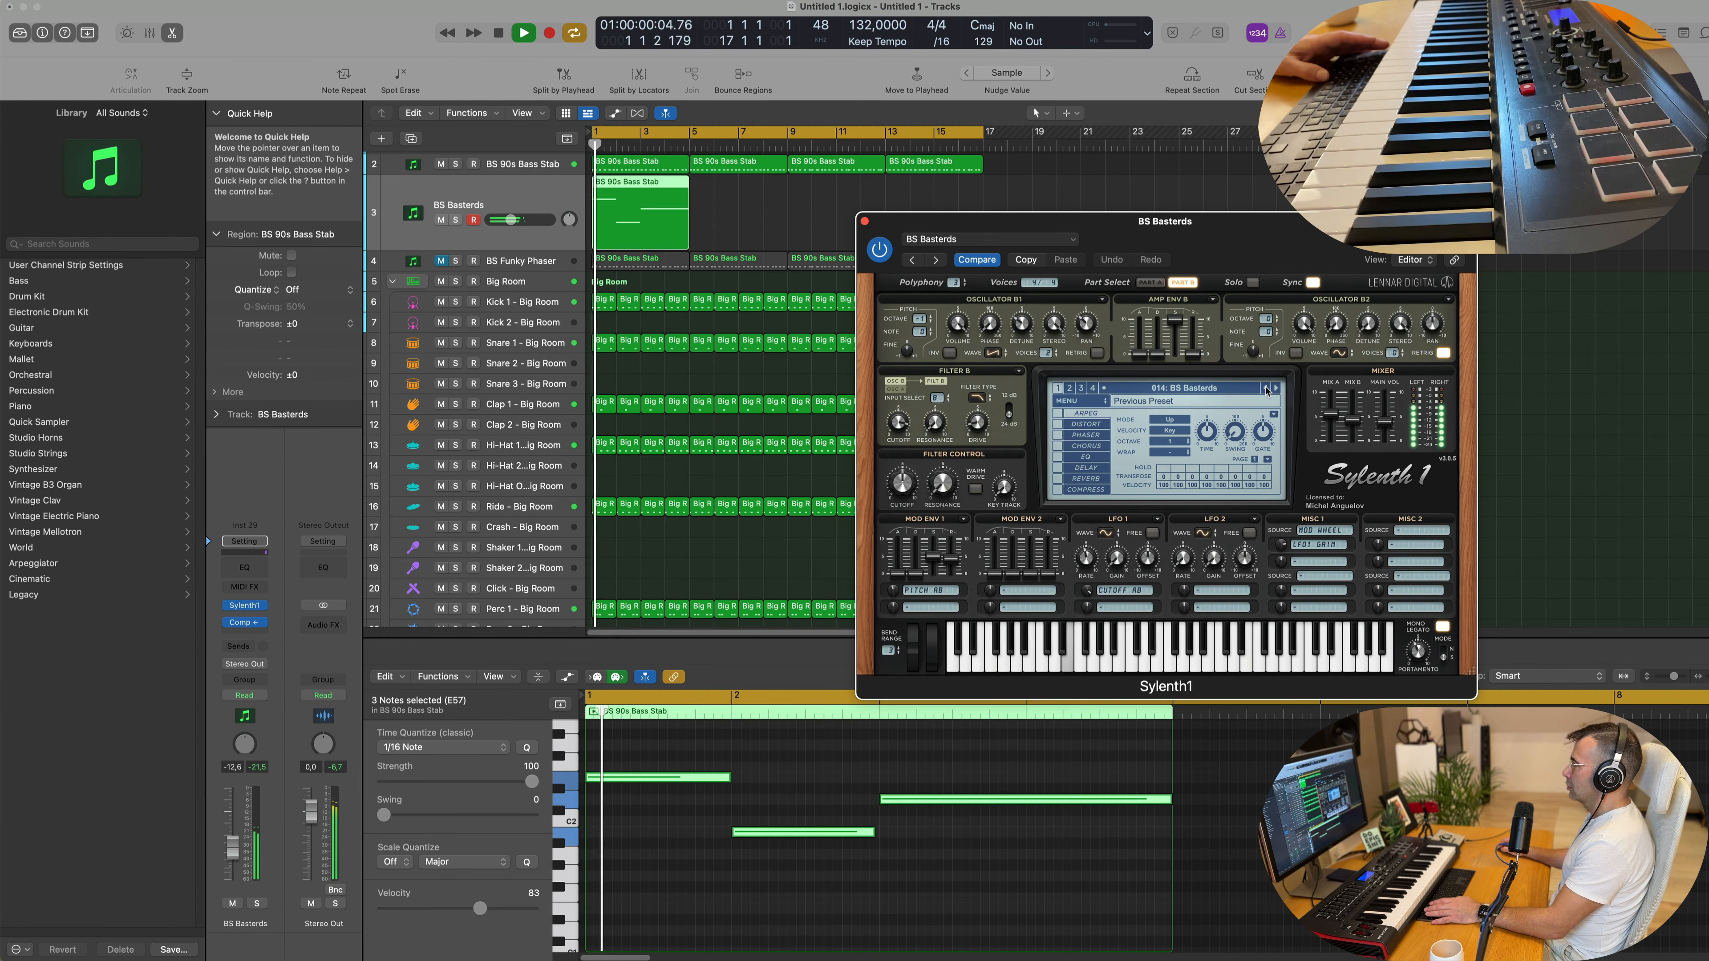
left_click(1265, 388)
left_click(1276, 389)
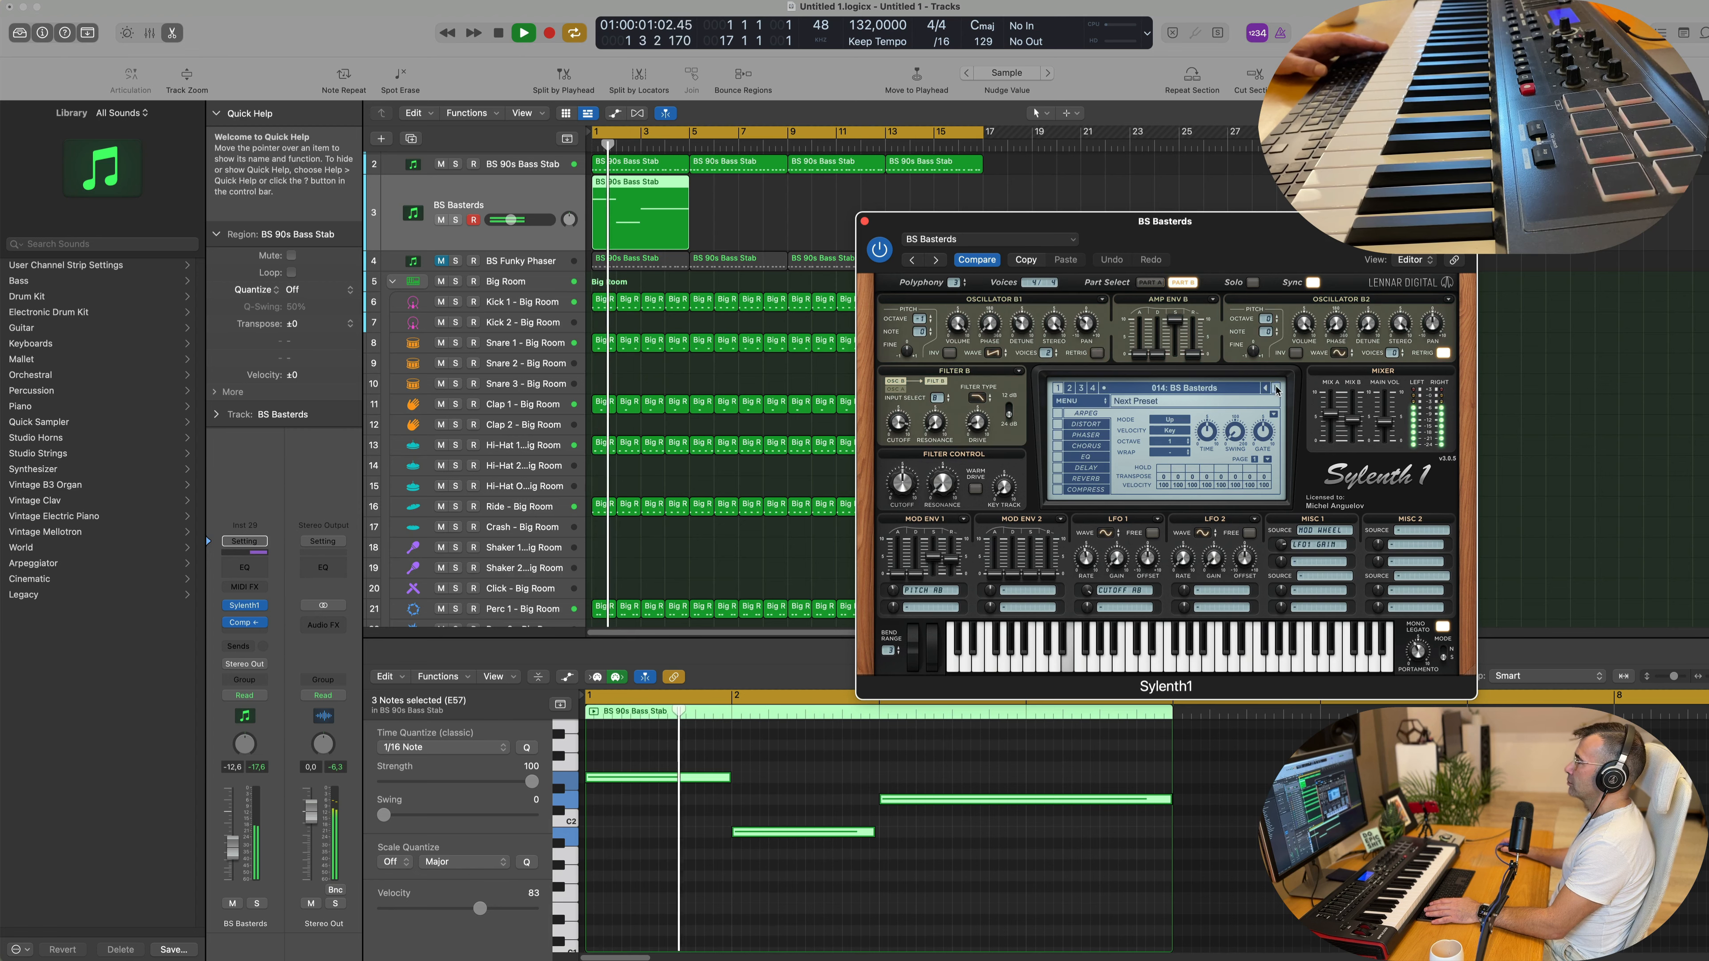
left_click(1277, 389)
left_click(1276, 389)
left_click(1276, 389)
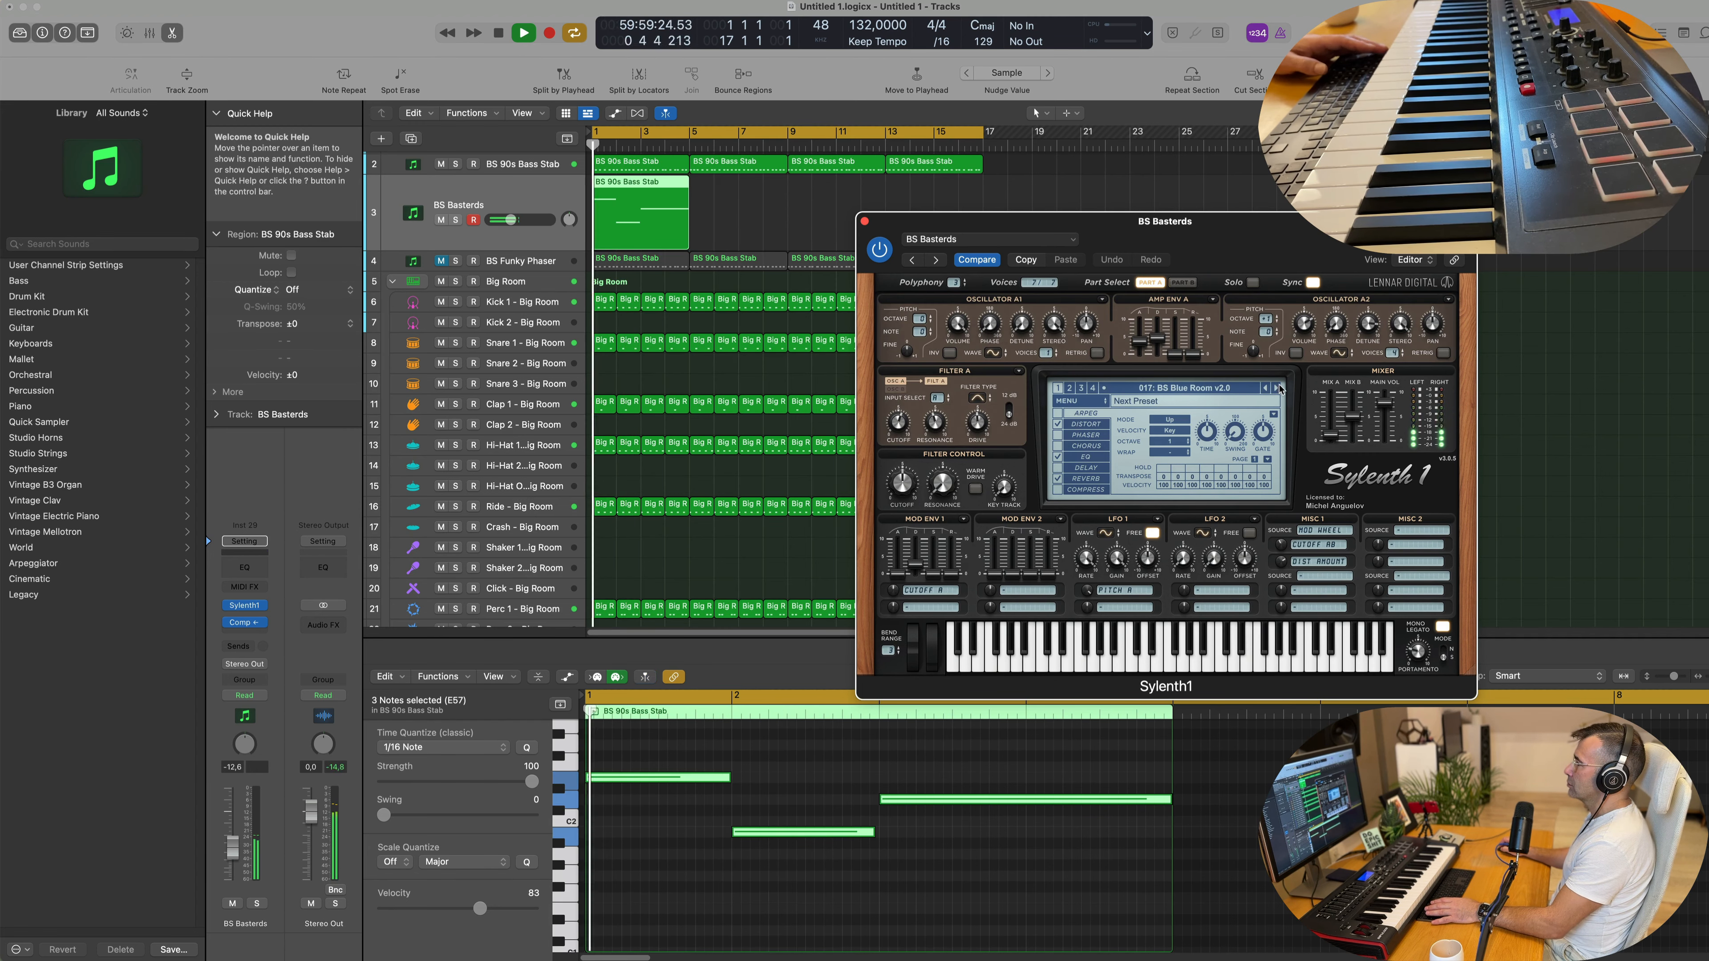
left_click(1276, 389)
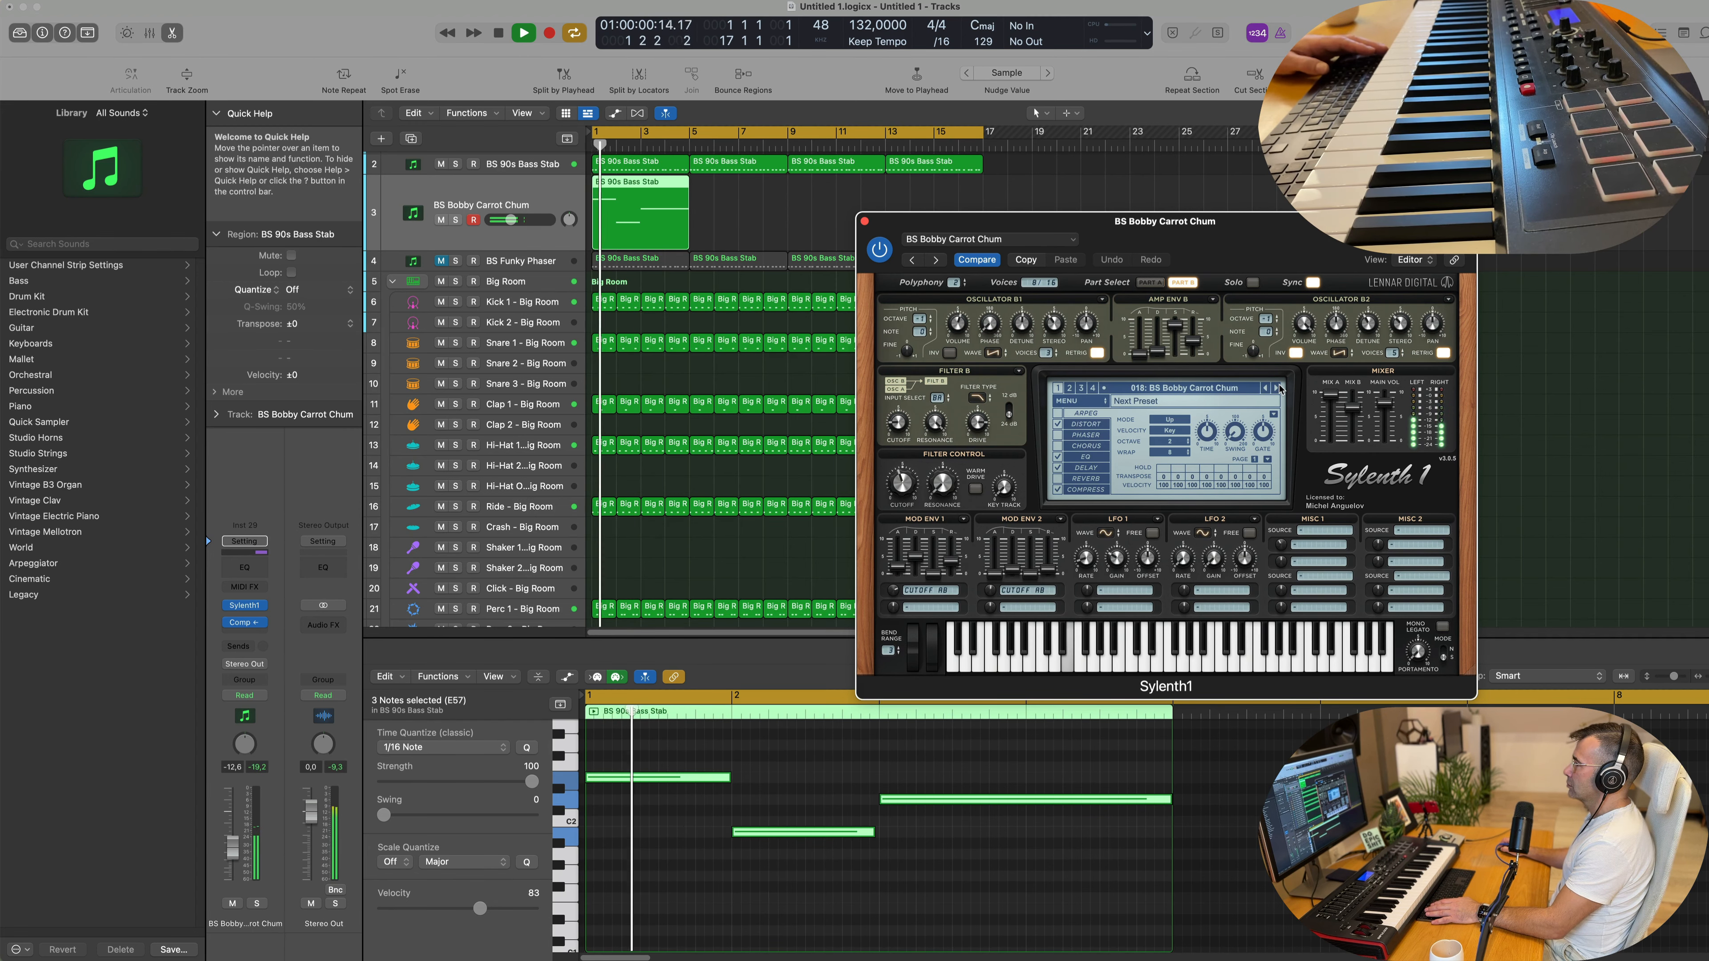
left_click(1276, 389)
key("space")
left_click(1277, 389)
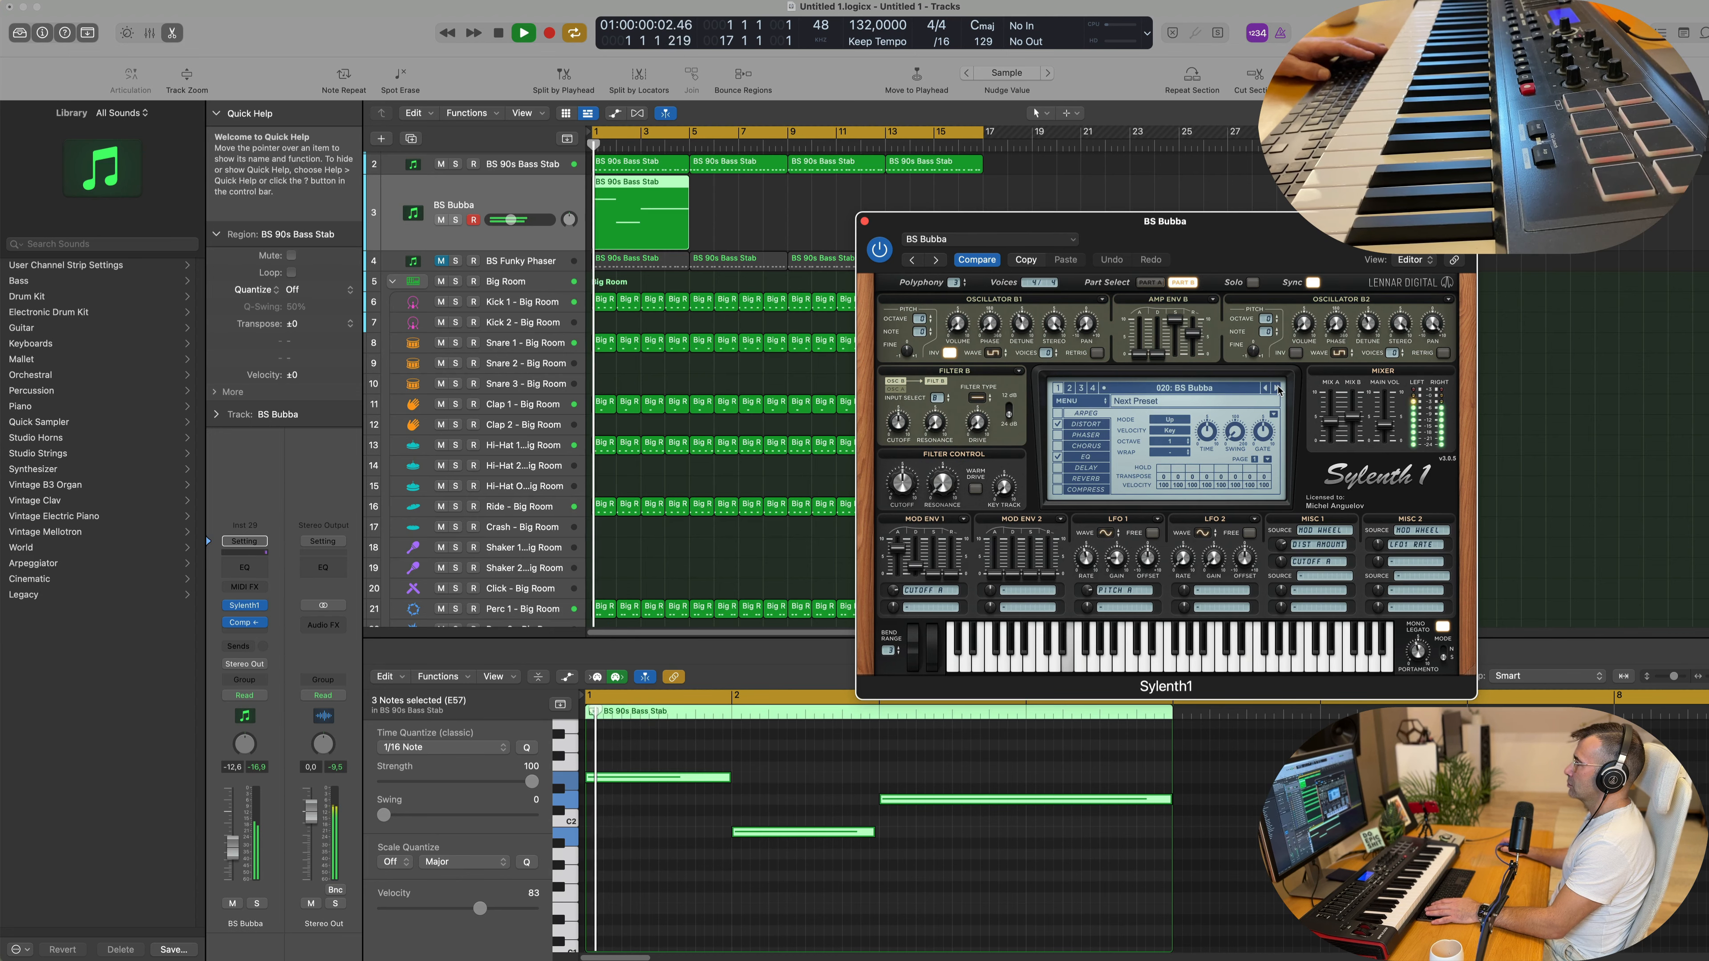
left_click(1276, 389)
Step: Load the last preset, 128: BS Zewa Rocker, and audition backwards to 121: BS Vandal Routine
left_click(1245, 391)
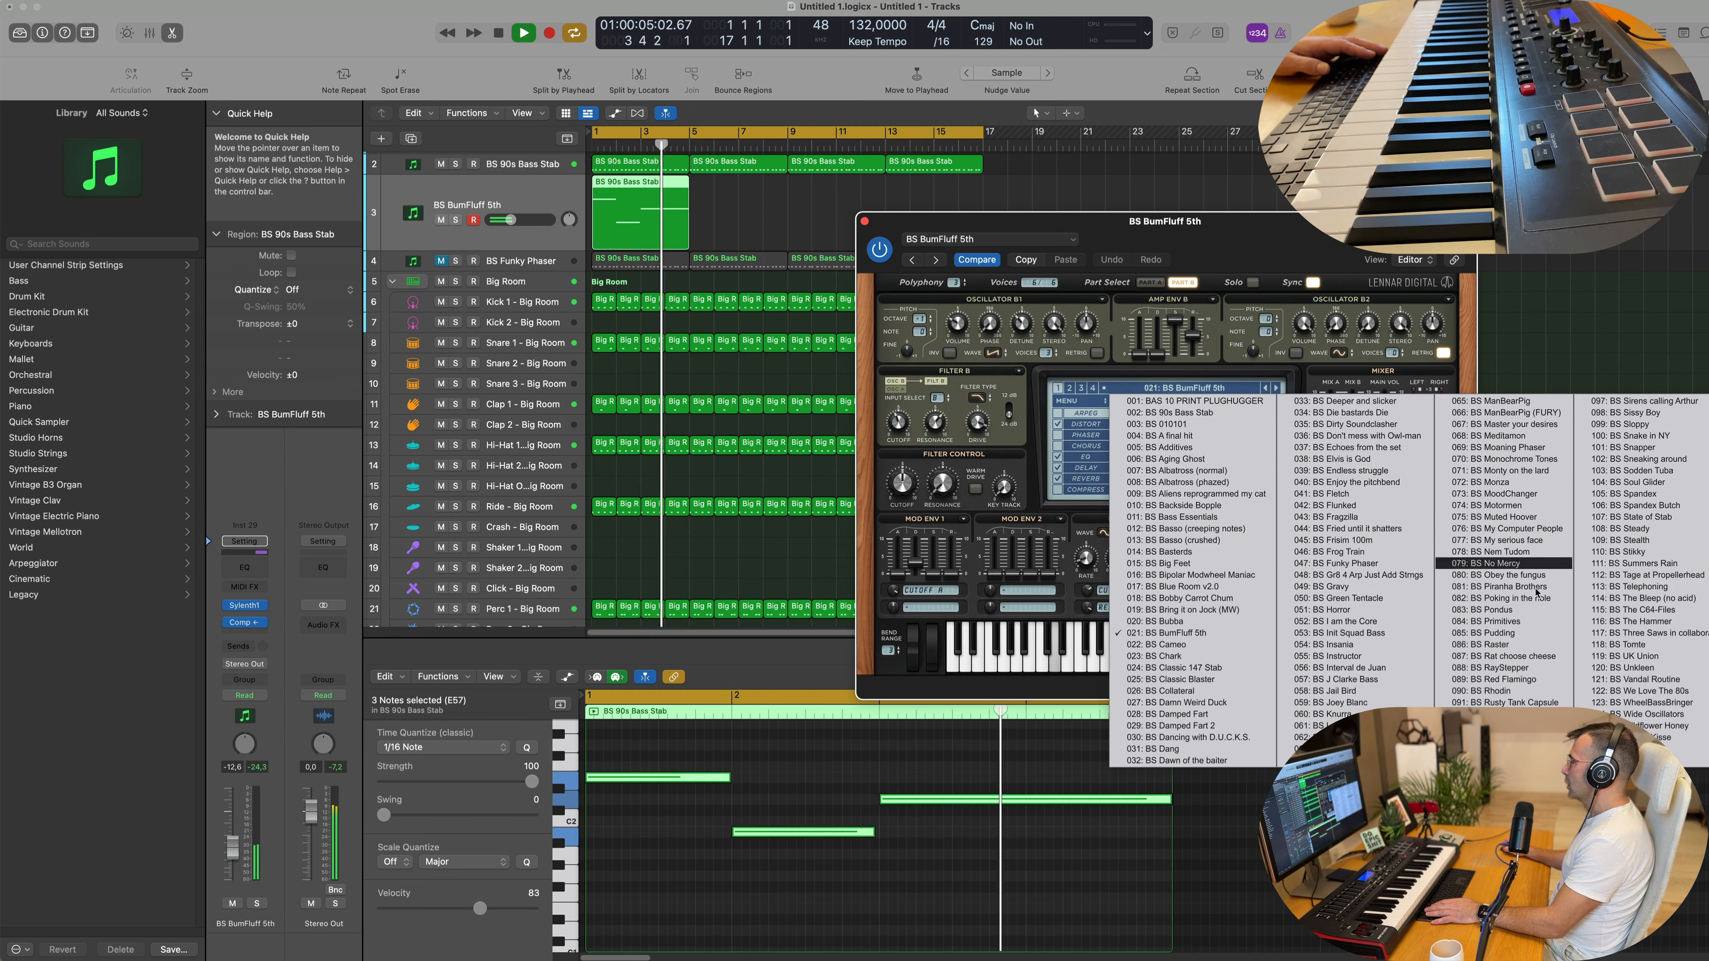
left_click(1644, 760)
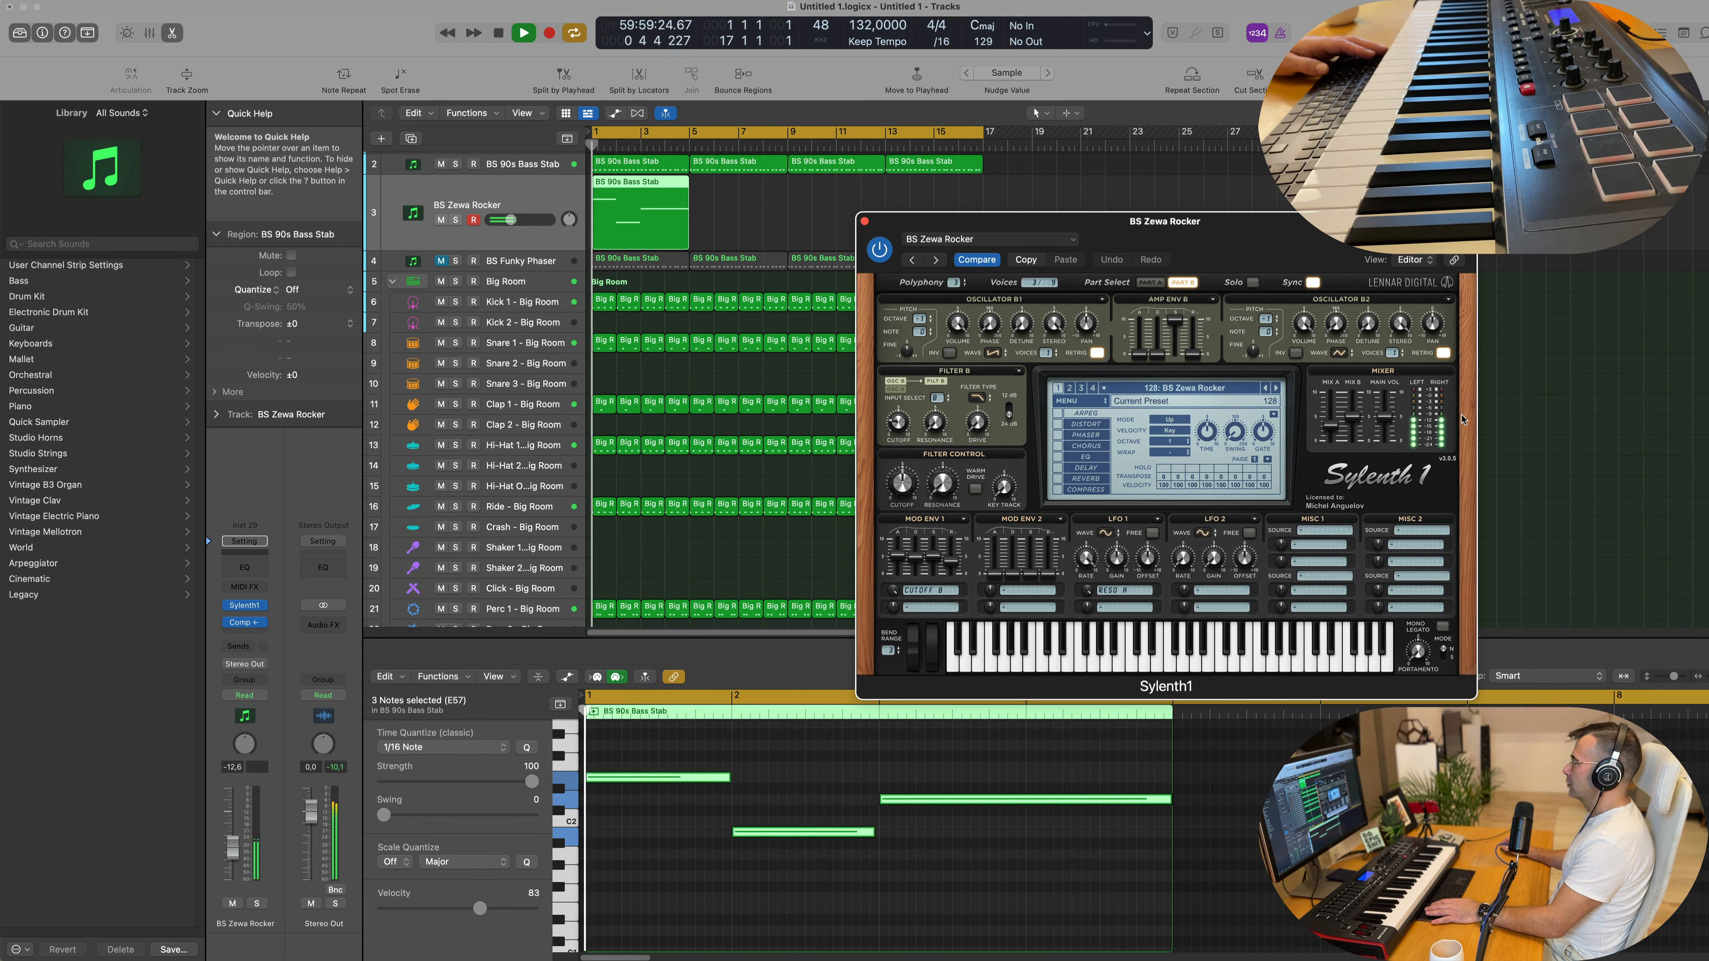
left_click(1266, 390)
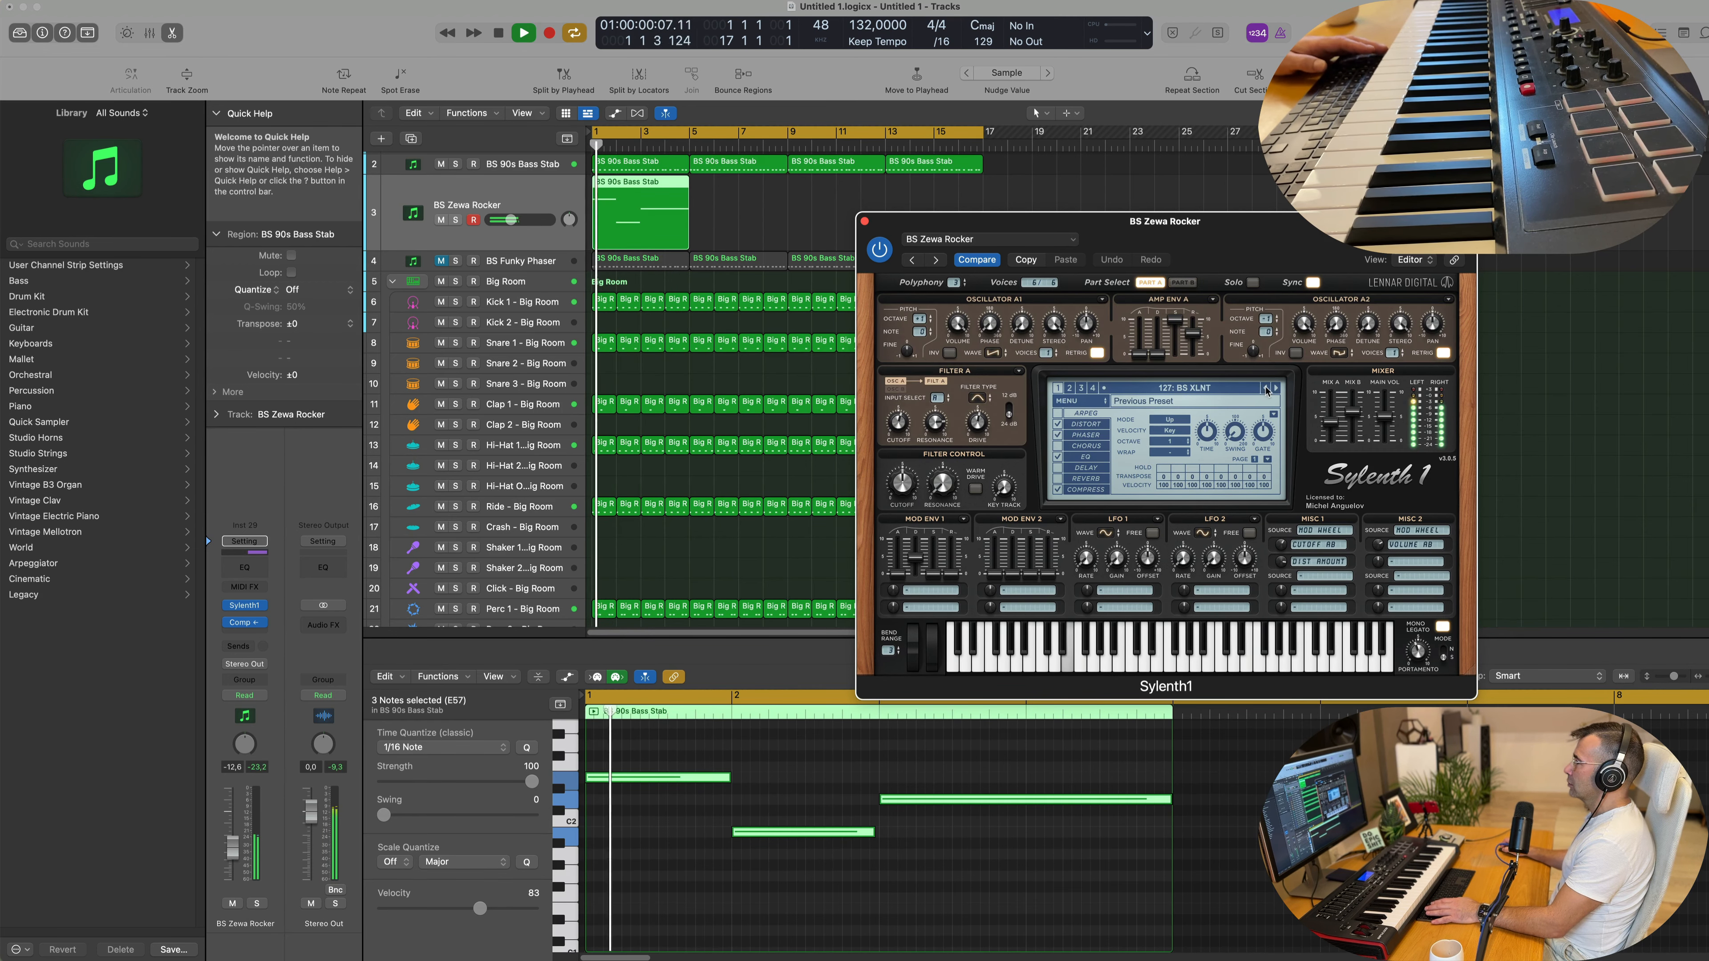
left_click(1266, 391)
left_click(1265, 391)
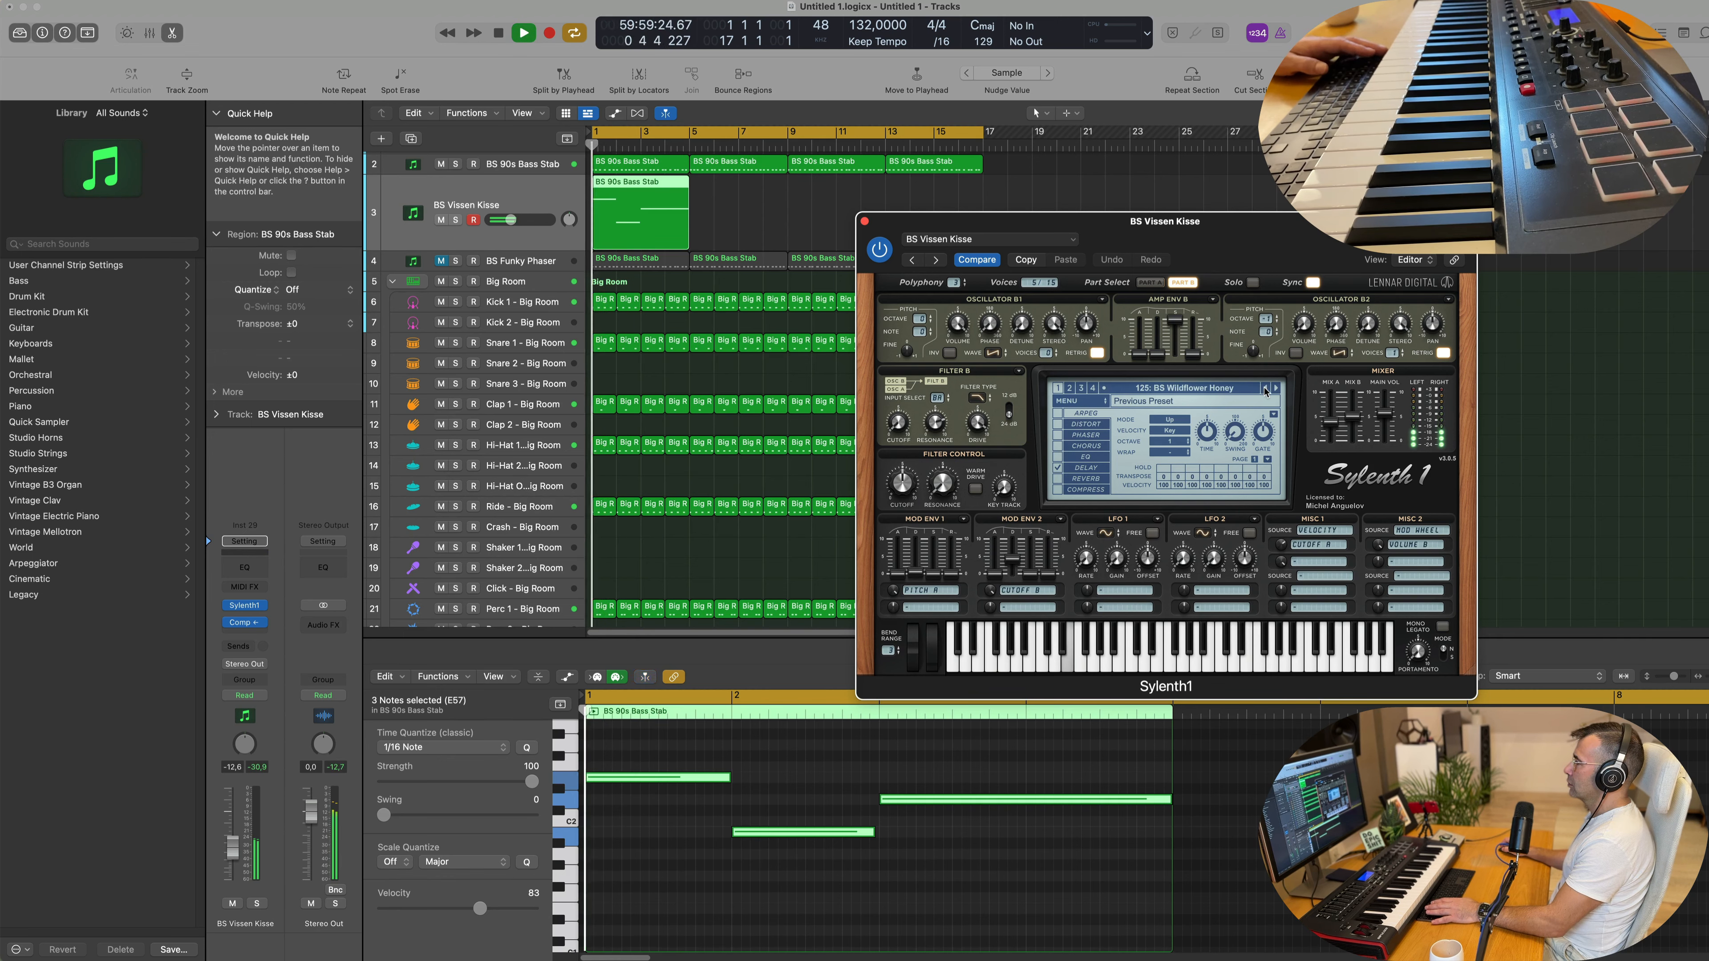
left_click(1265, 390)
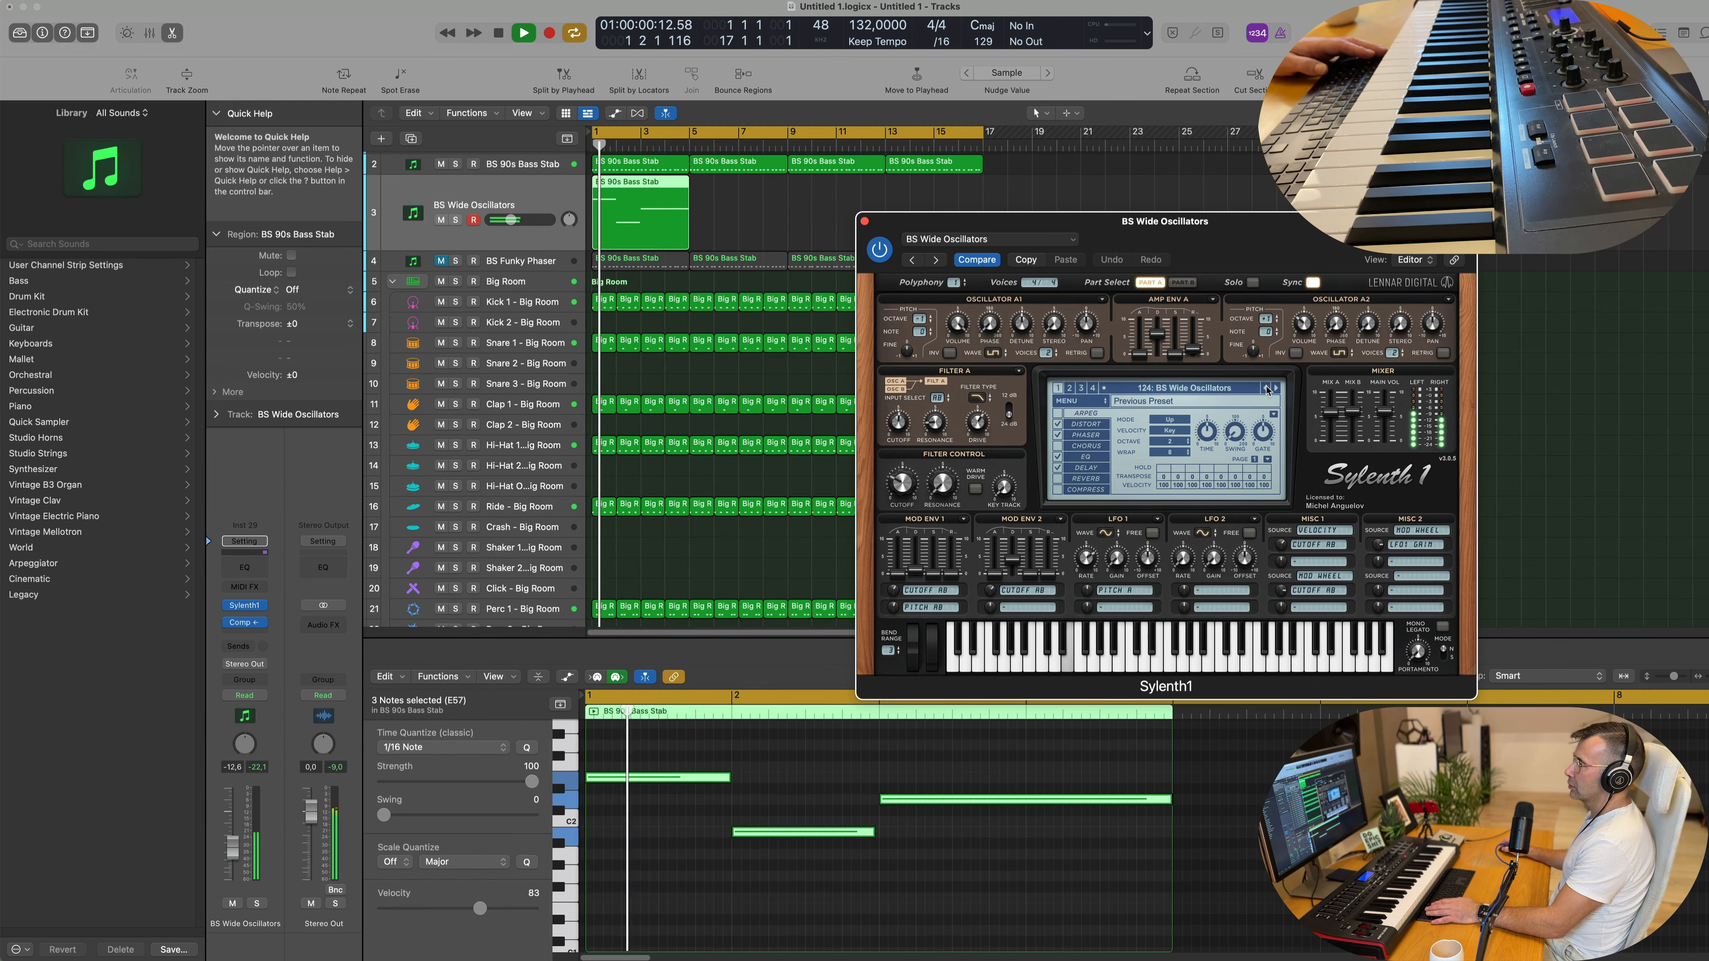
left_click(1265, 390)
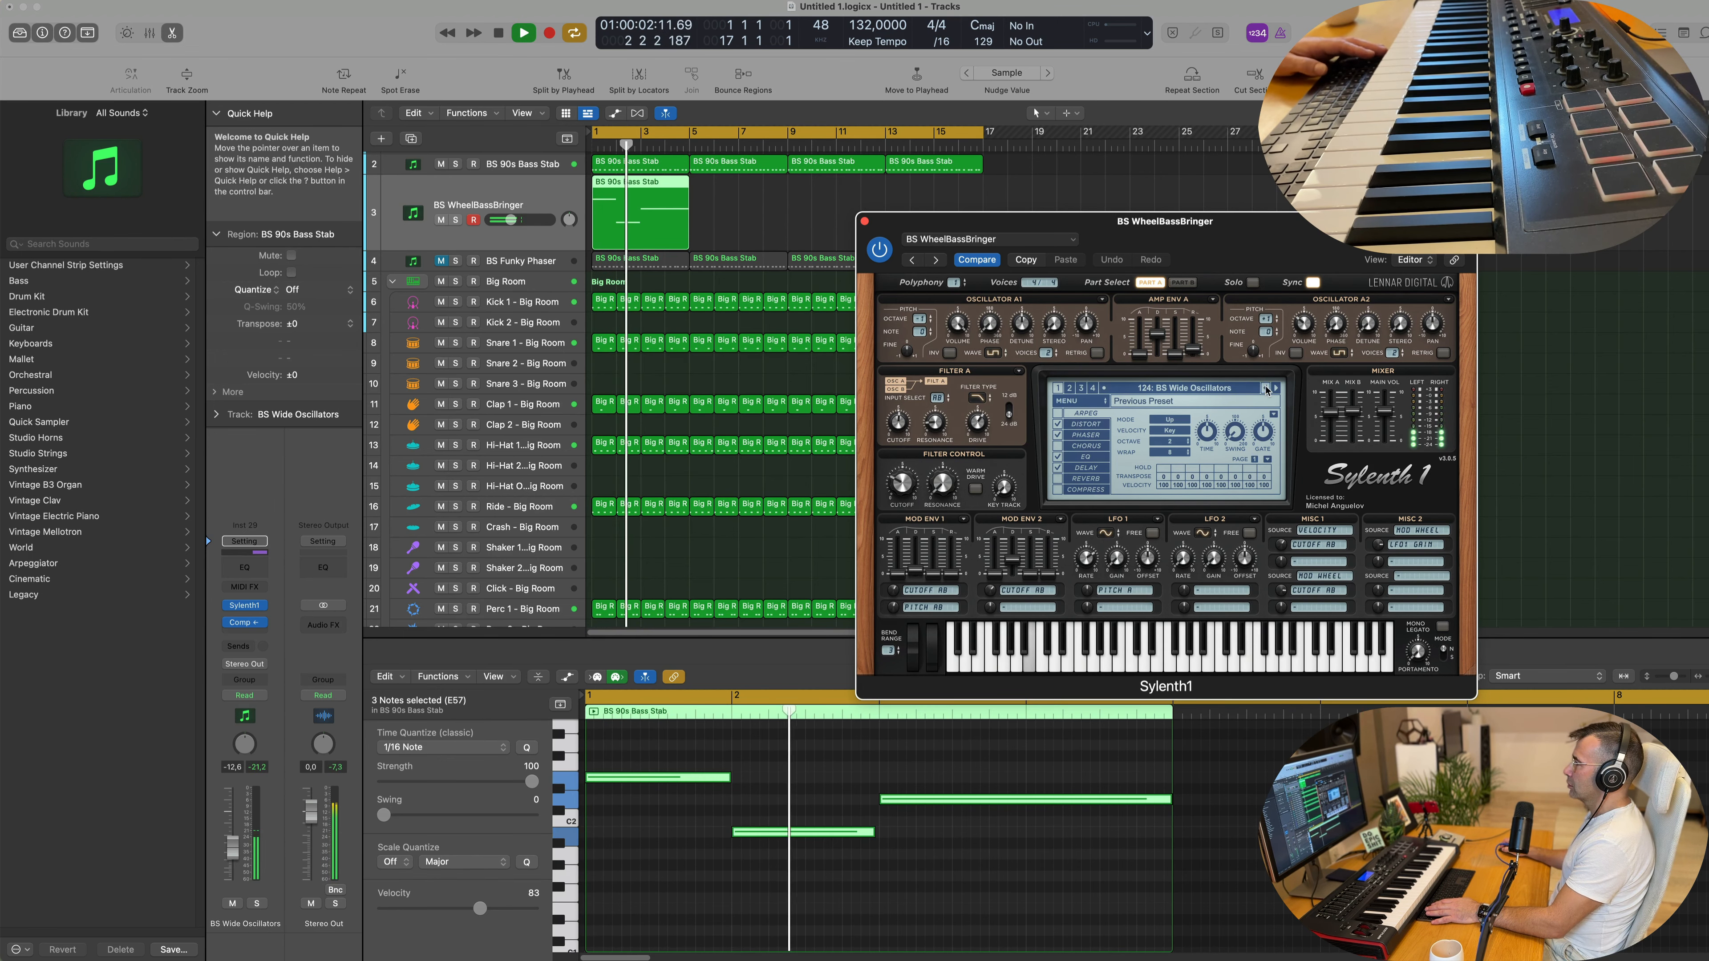
left_click(1266, 390)
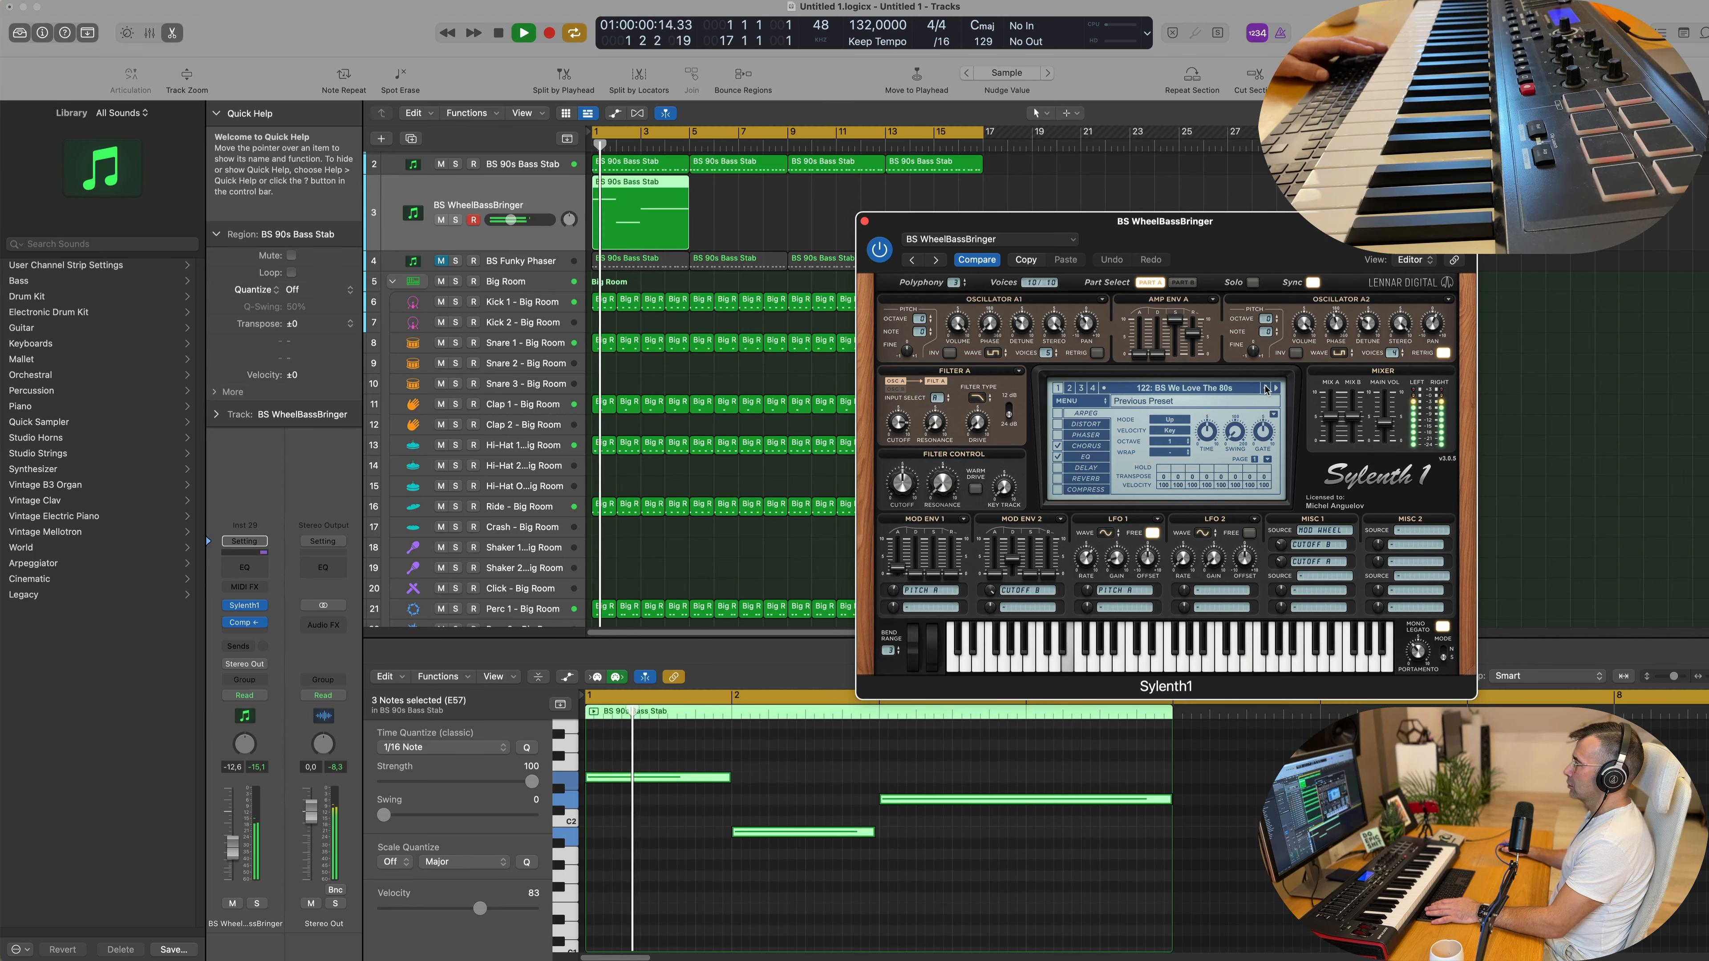
left_click(1265, 390)
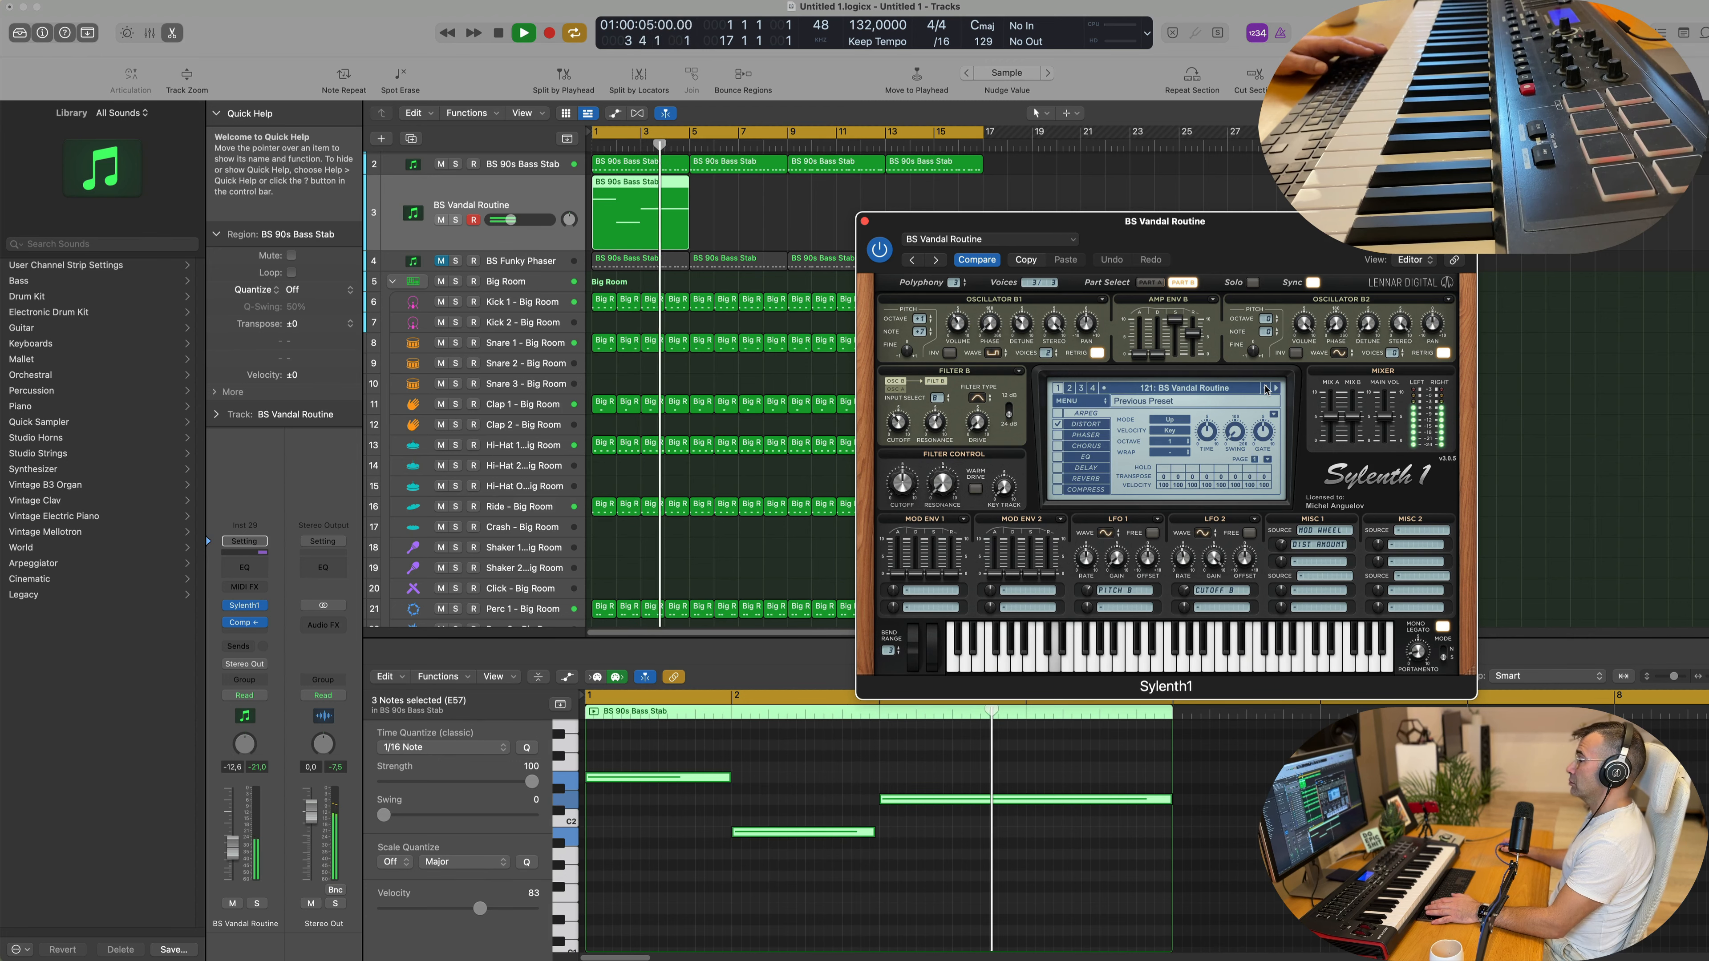
Step: Replay from the start and set the BS Vandal Routine filter control cutoff to about 3.852
key("Return")
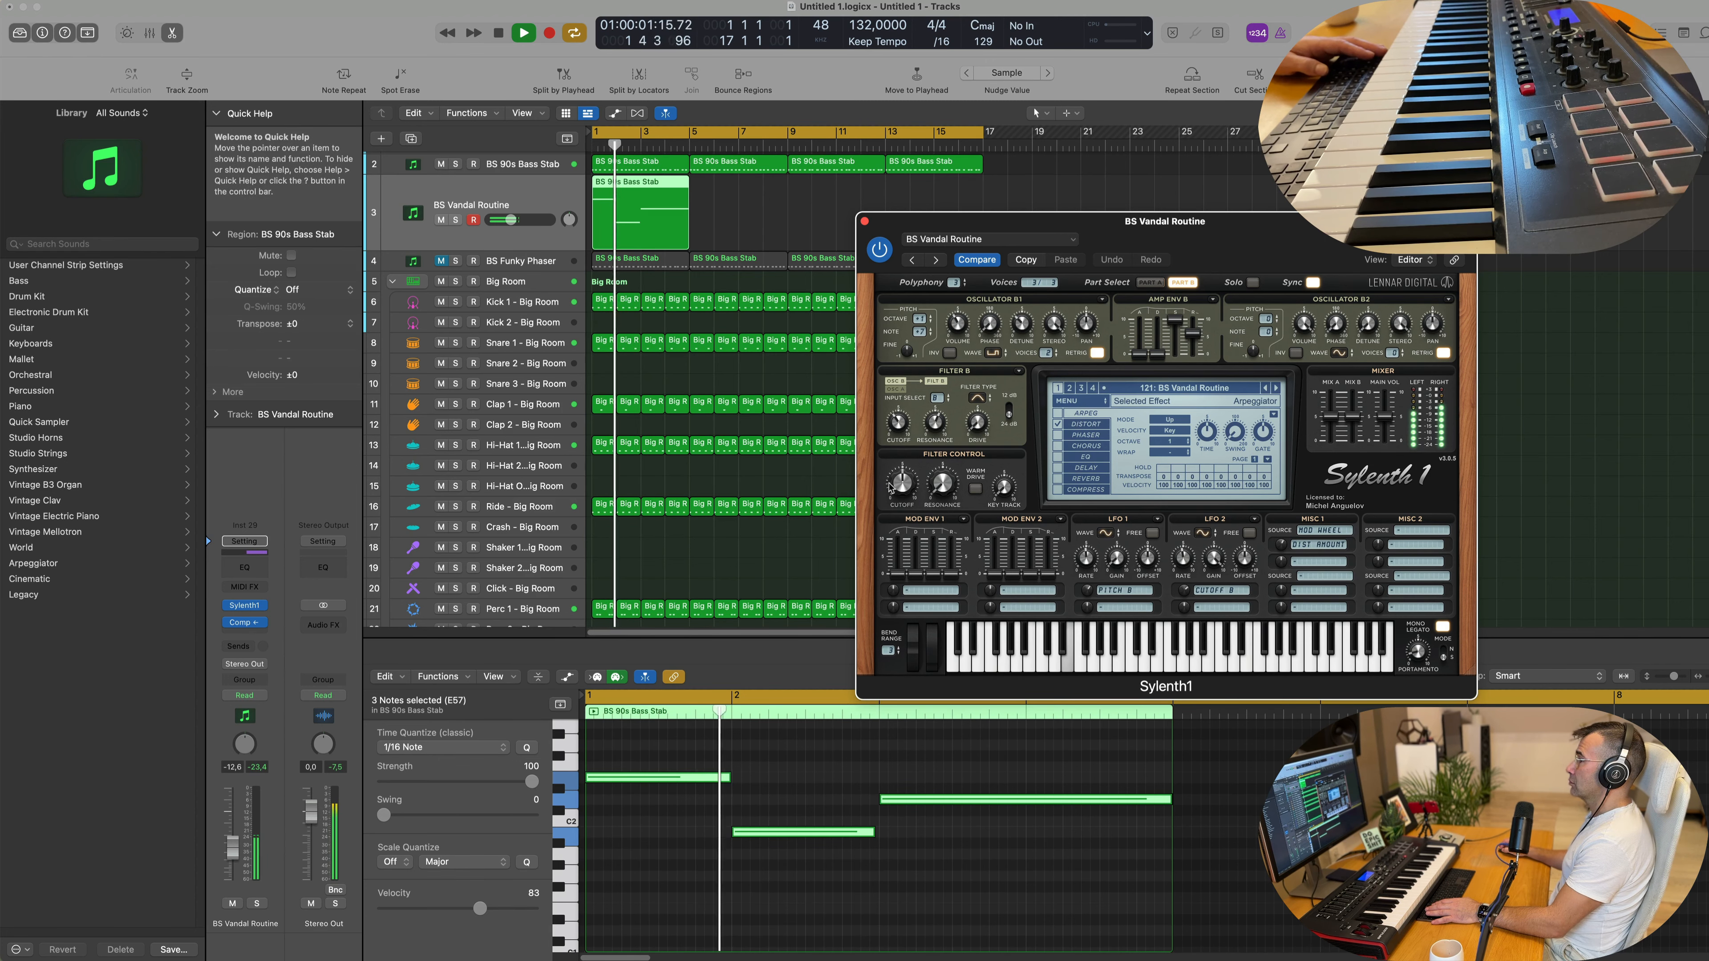
mouse_move(897, 486)
left_mouse_down()
mouse_move(894, 506)
mouse_move(913, 457)
left_mouse_up()
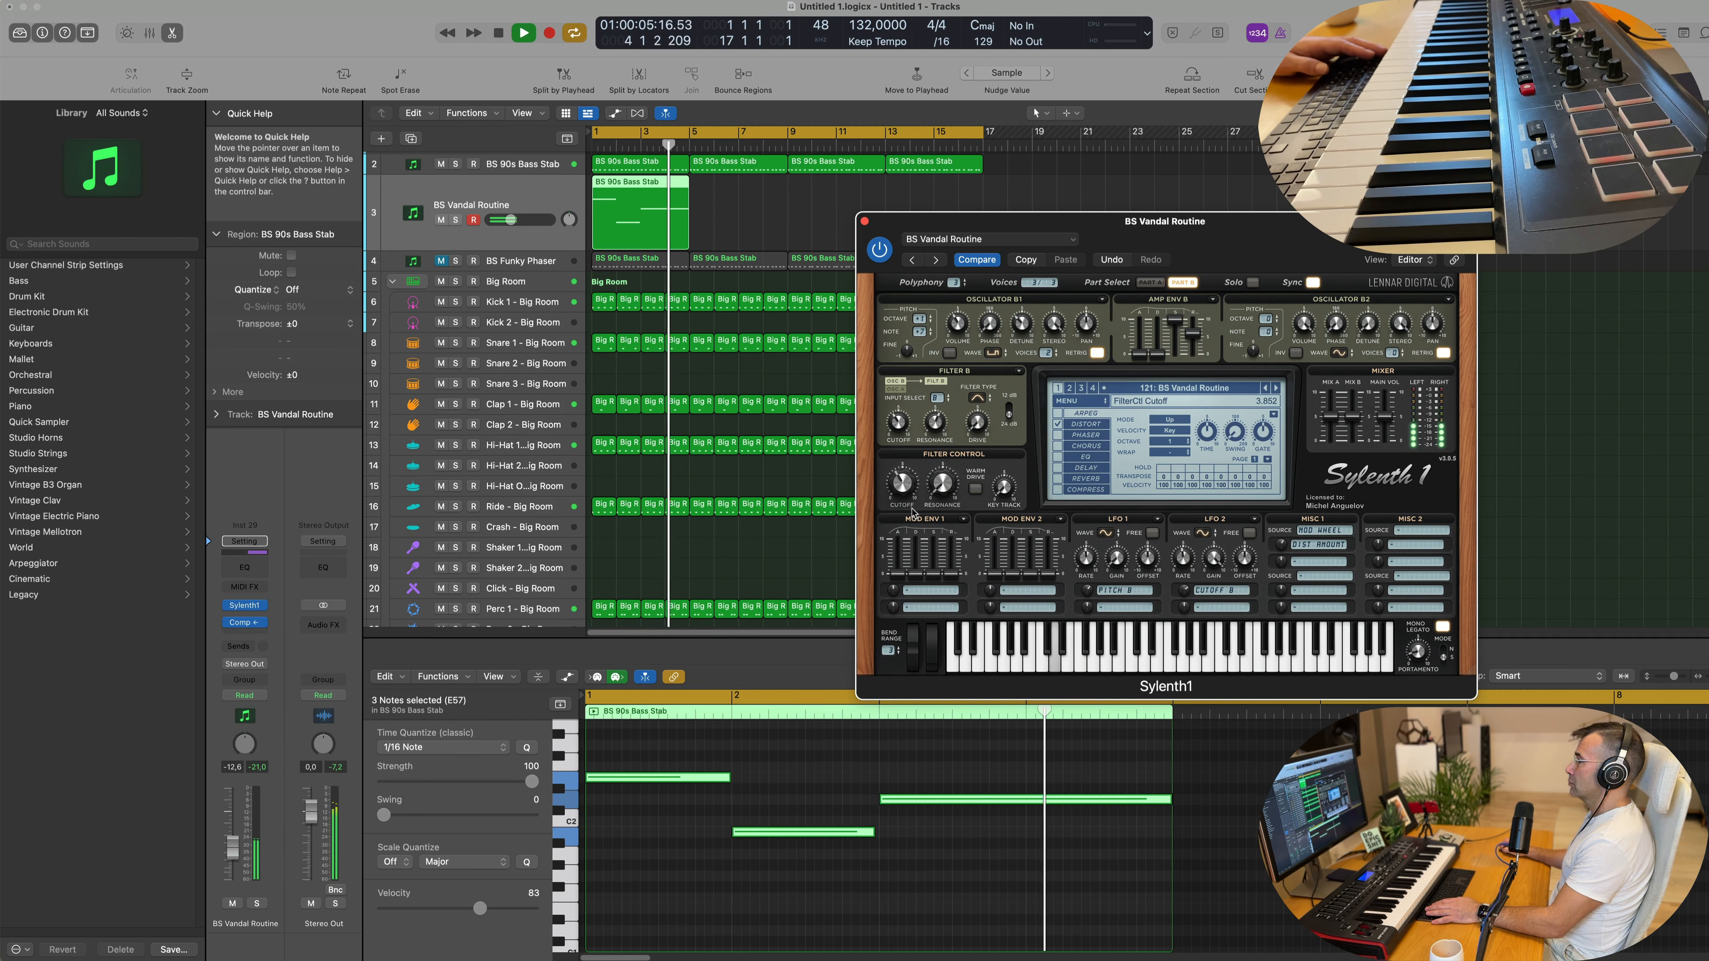
key("Return")
Step: Repeat the sustained bass region three times so it fills the arrangement up to bar 17
left_click(760, 235)
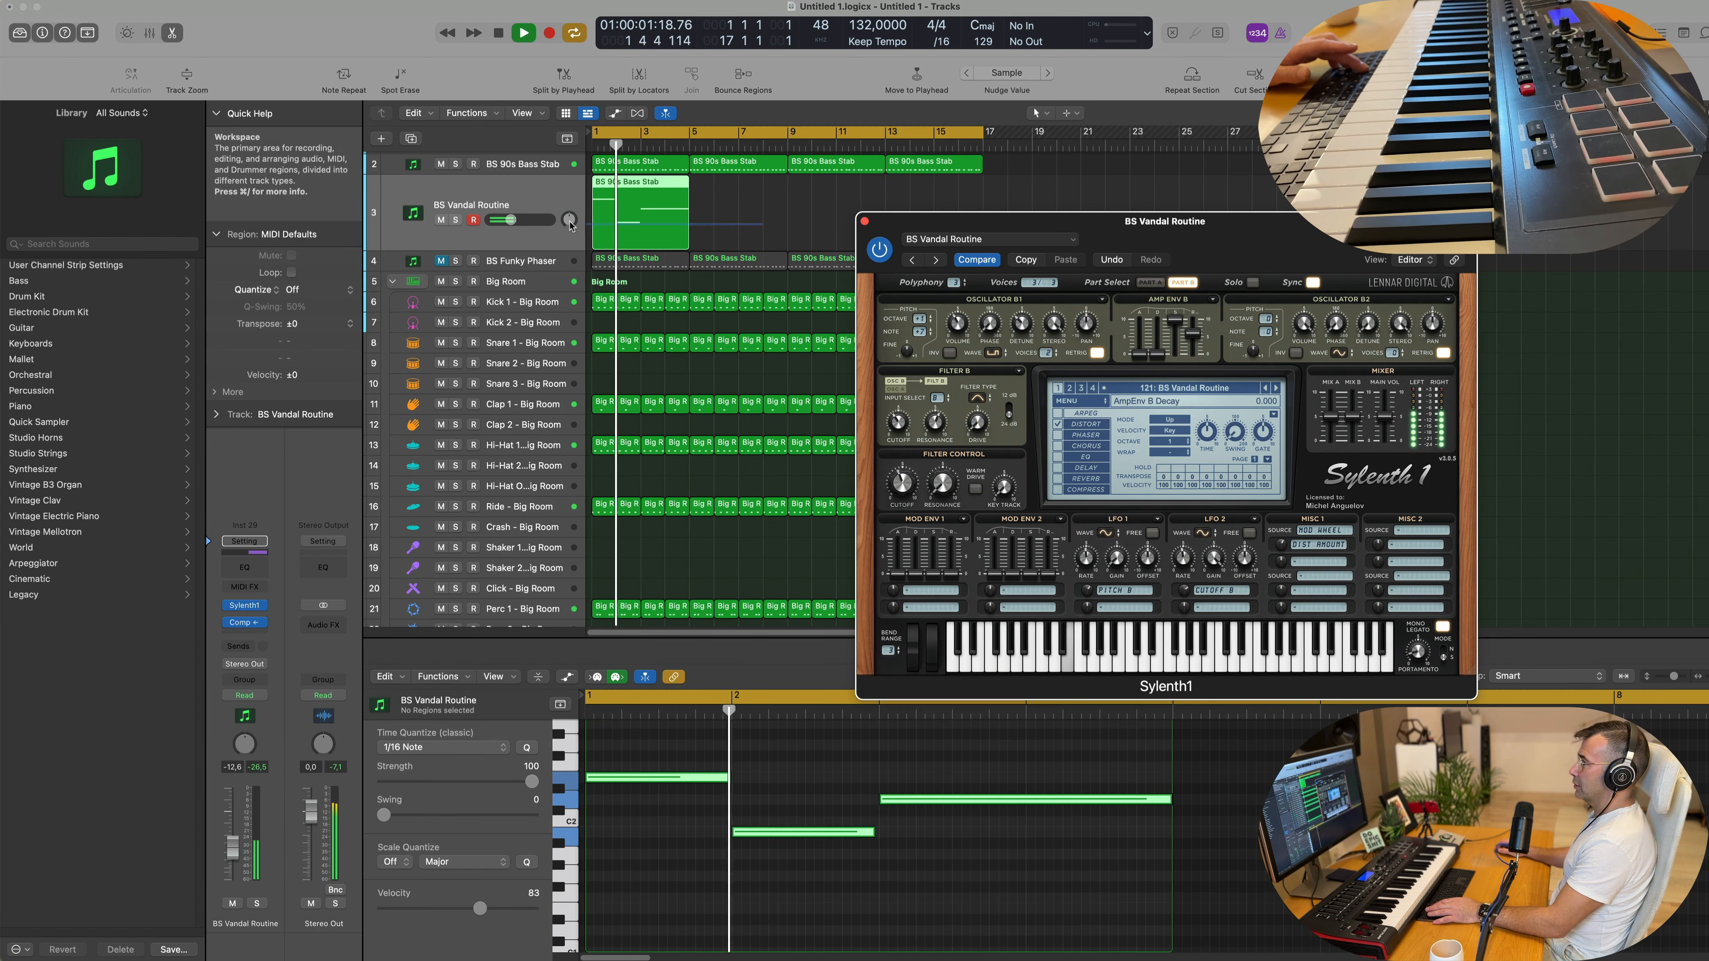
left_click(654, 227)
key("super+r")
key("super+r")
key("super+r")
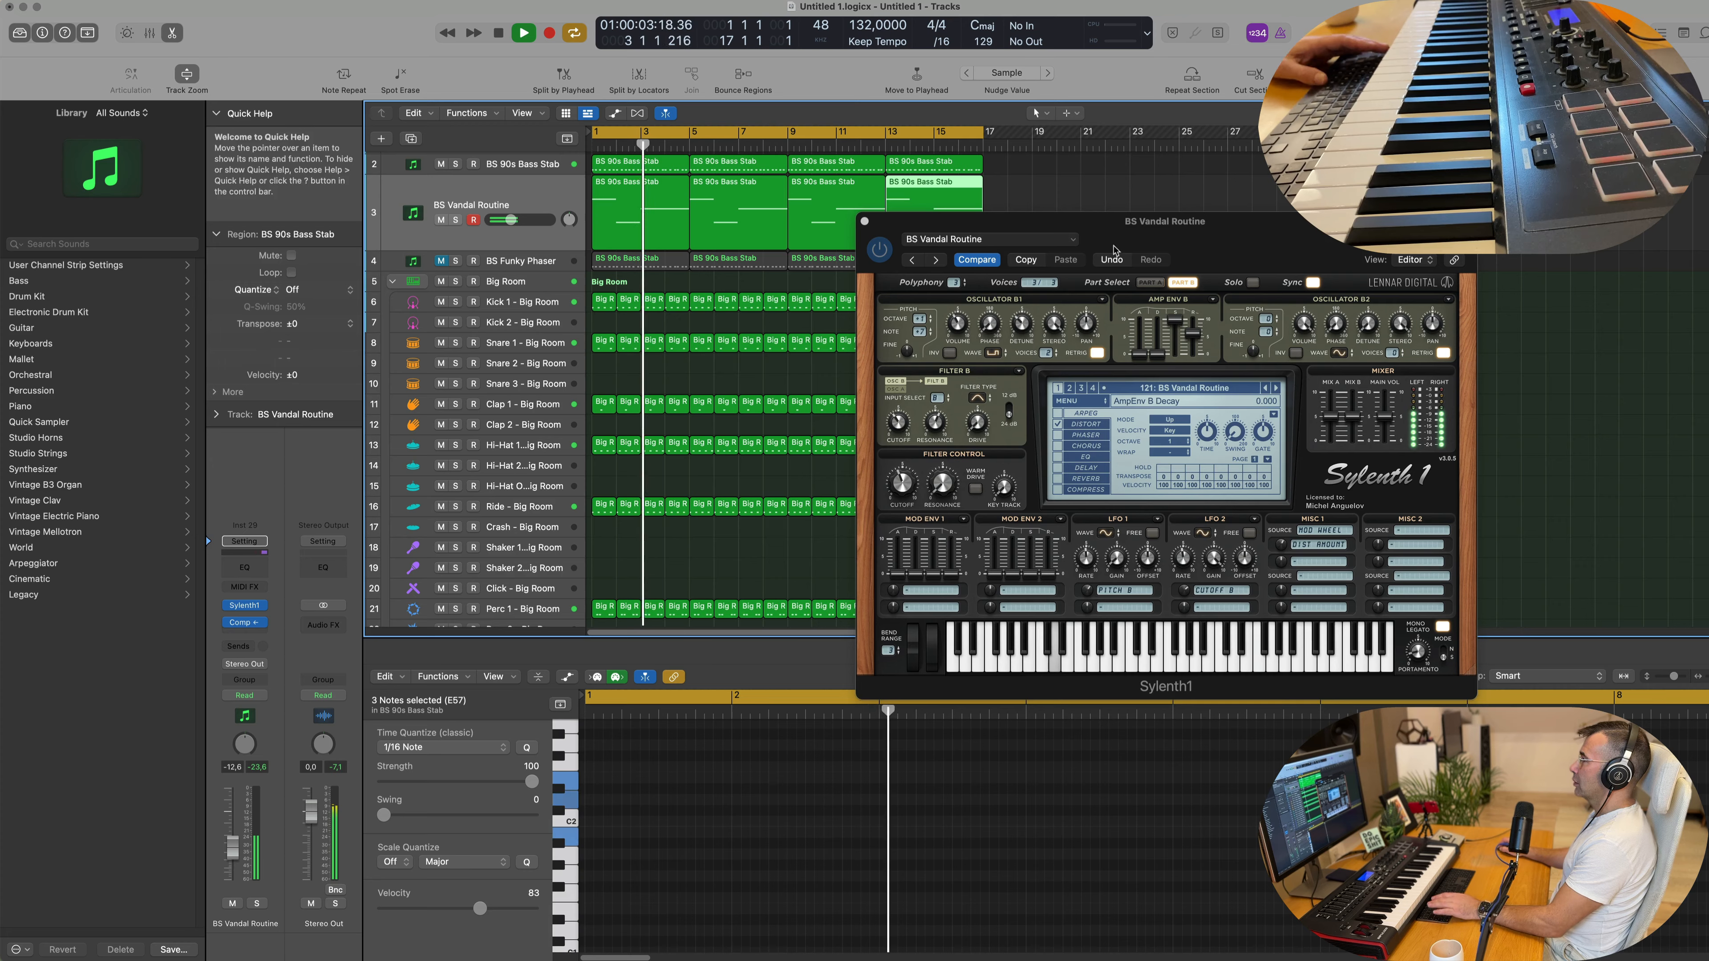
Step: Move the Sylenth1 window clear of the repeated regions, restart playback and audition presets backwards from 121: BS Vandal Routine to 107: BS State of Stab
left_click_drag(1136, 251, 1073, 271)
key("space")
key("space")
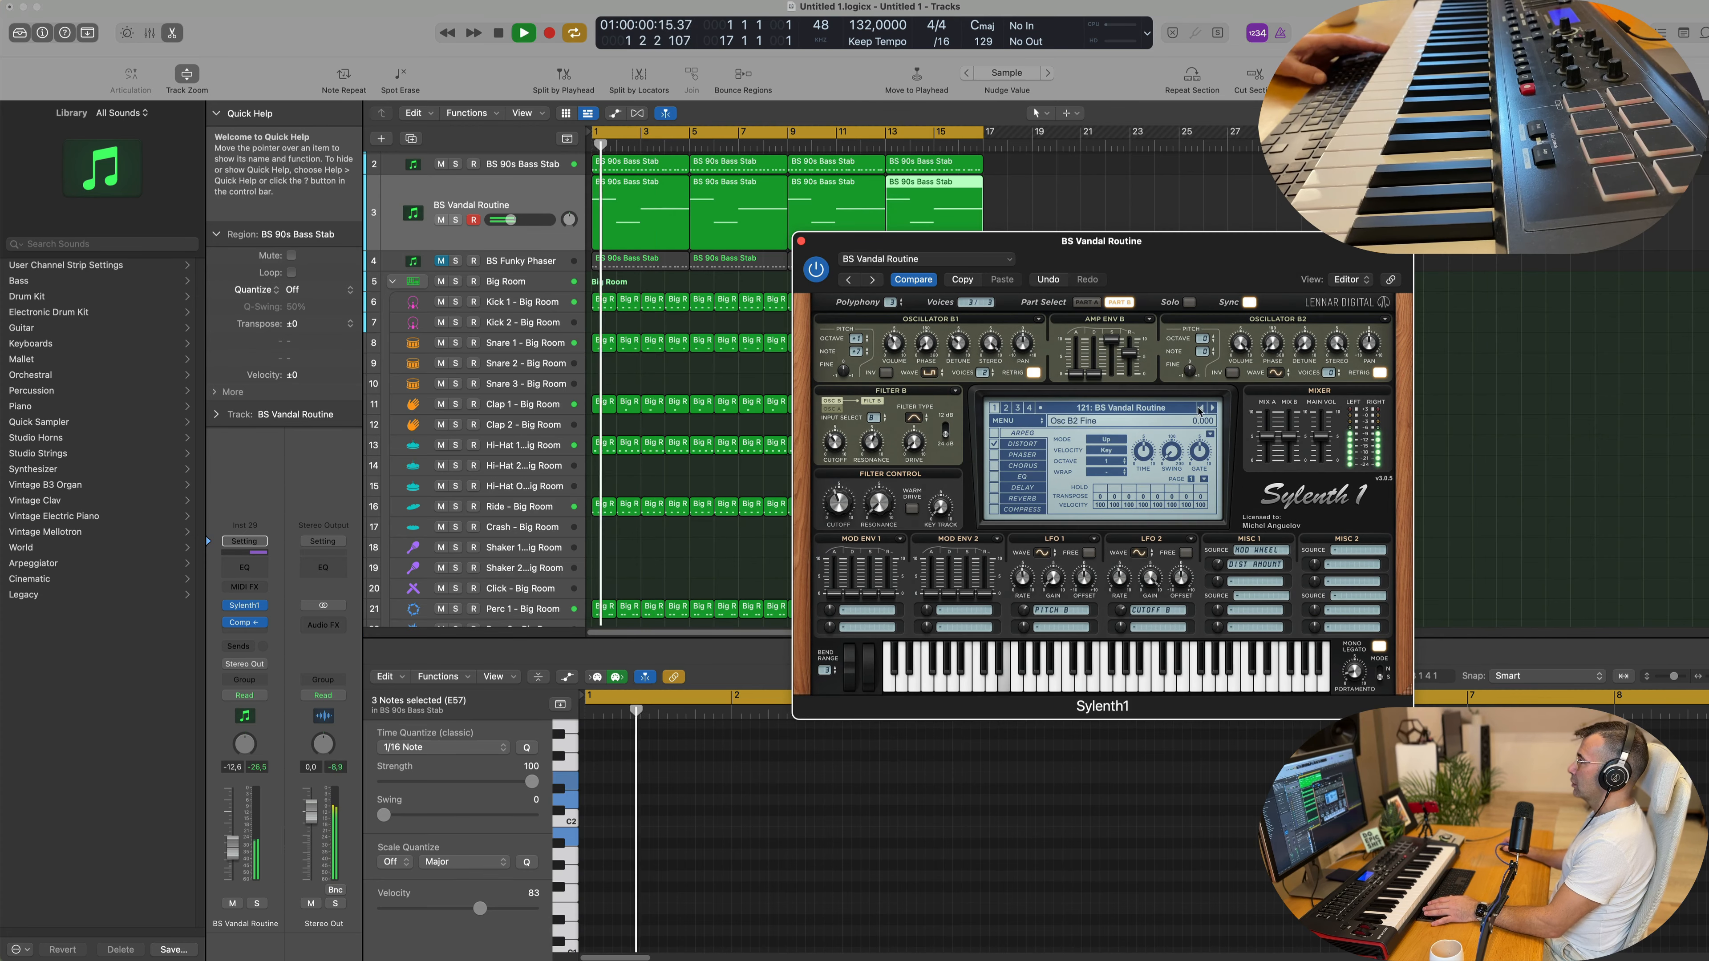
left_click(1200, 408)
left_click(1201, 410)
left_click(1201, 409)
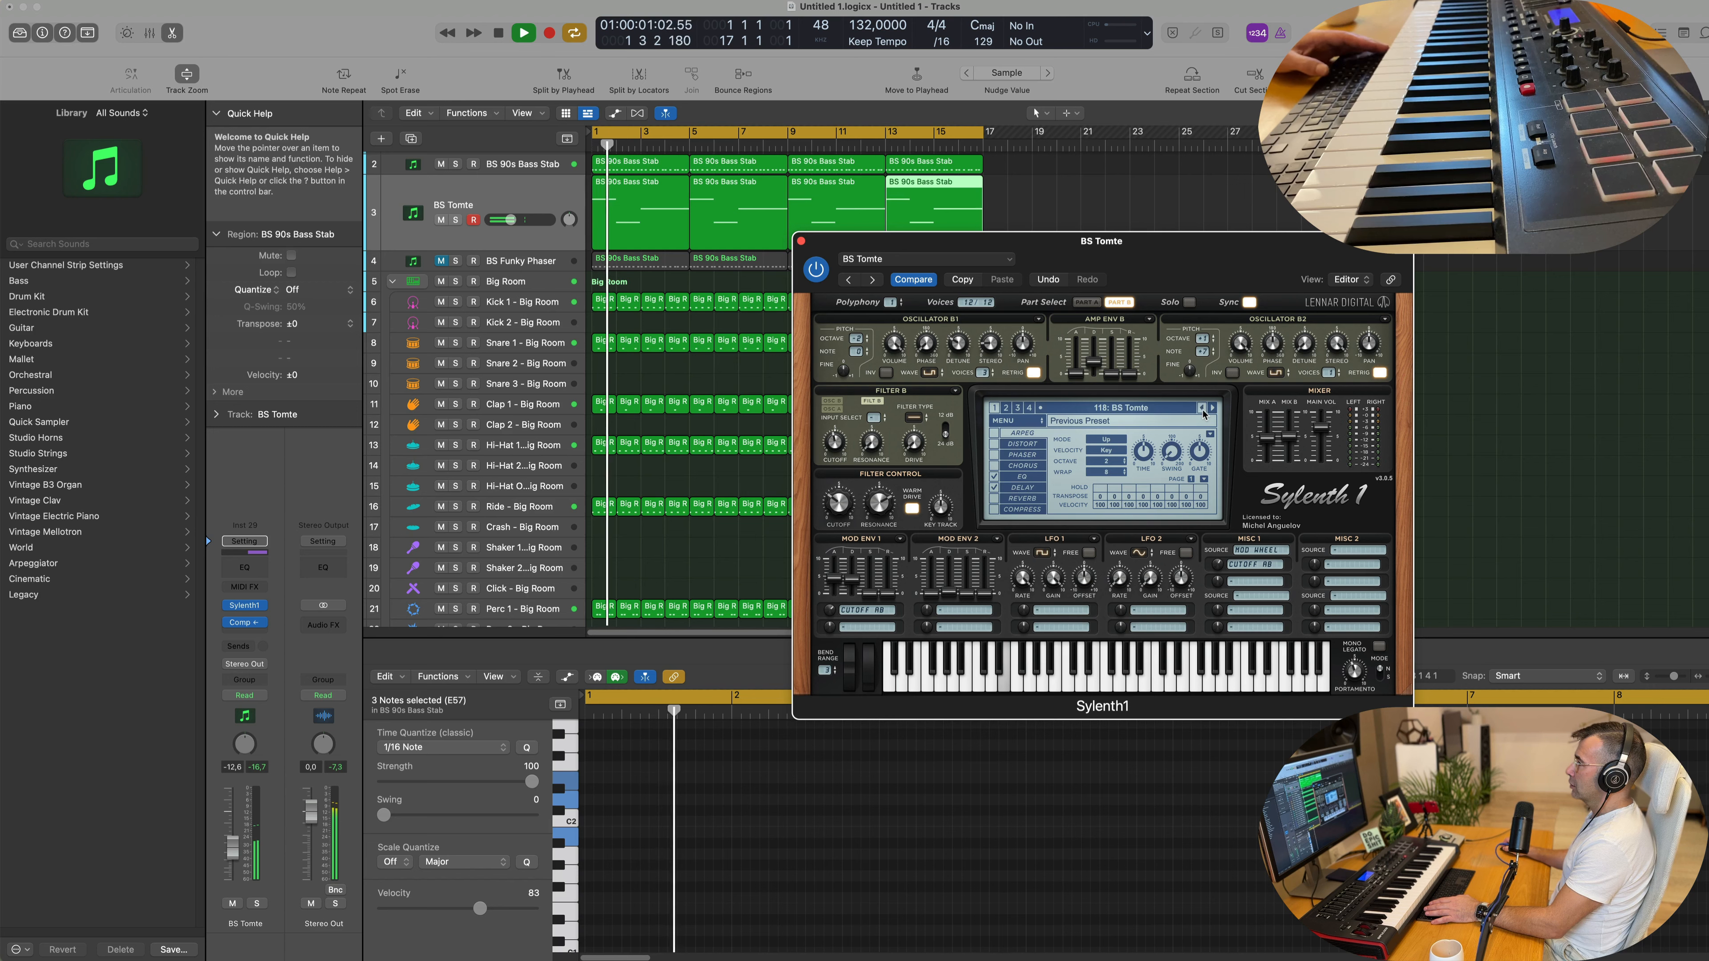
left_click(1202, 410)
left_click(1202, 409)
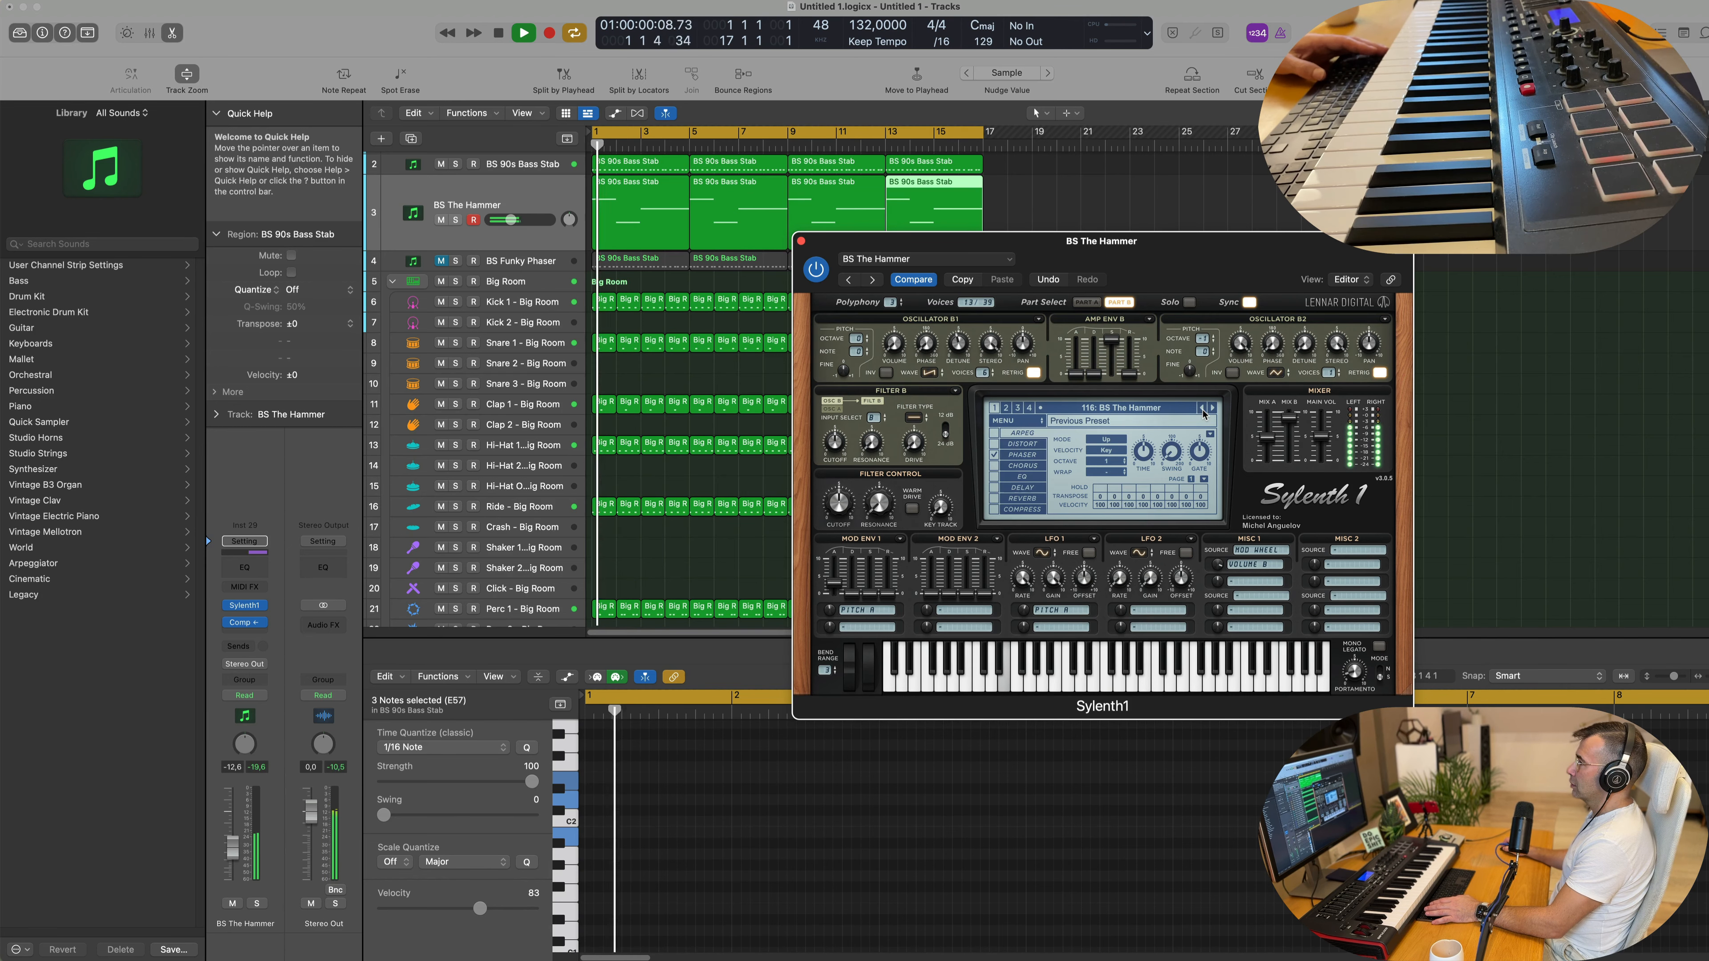
left_click(1201, 409)
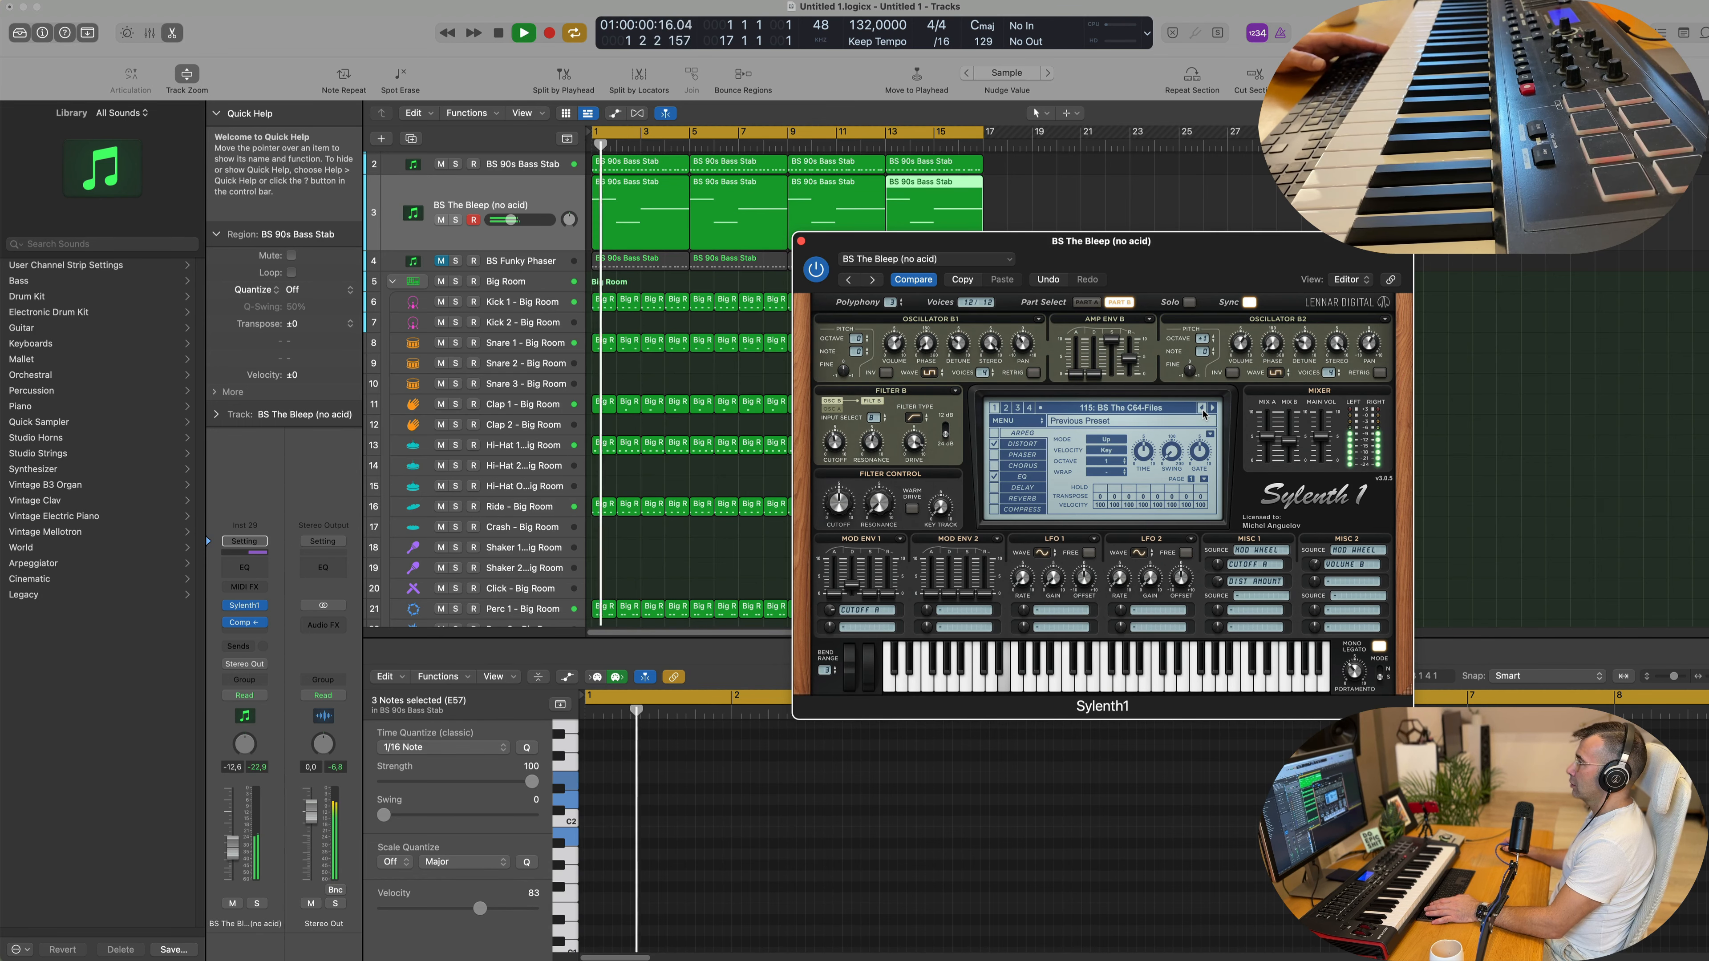
left_click(1201, 408)
left_click(1202, 408)
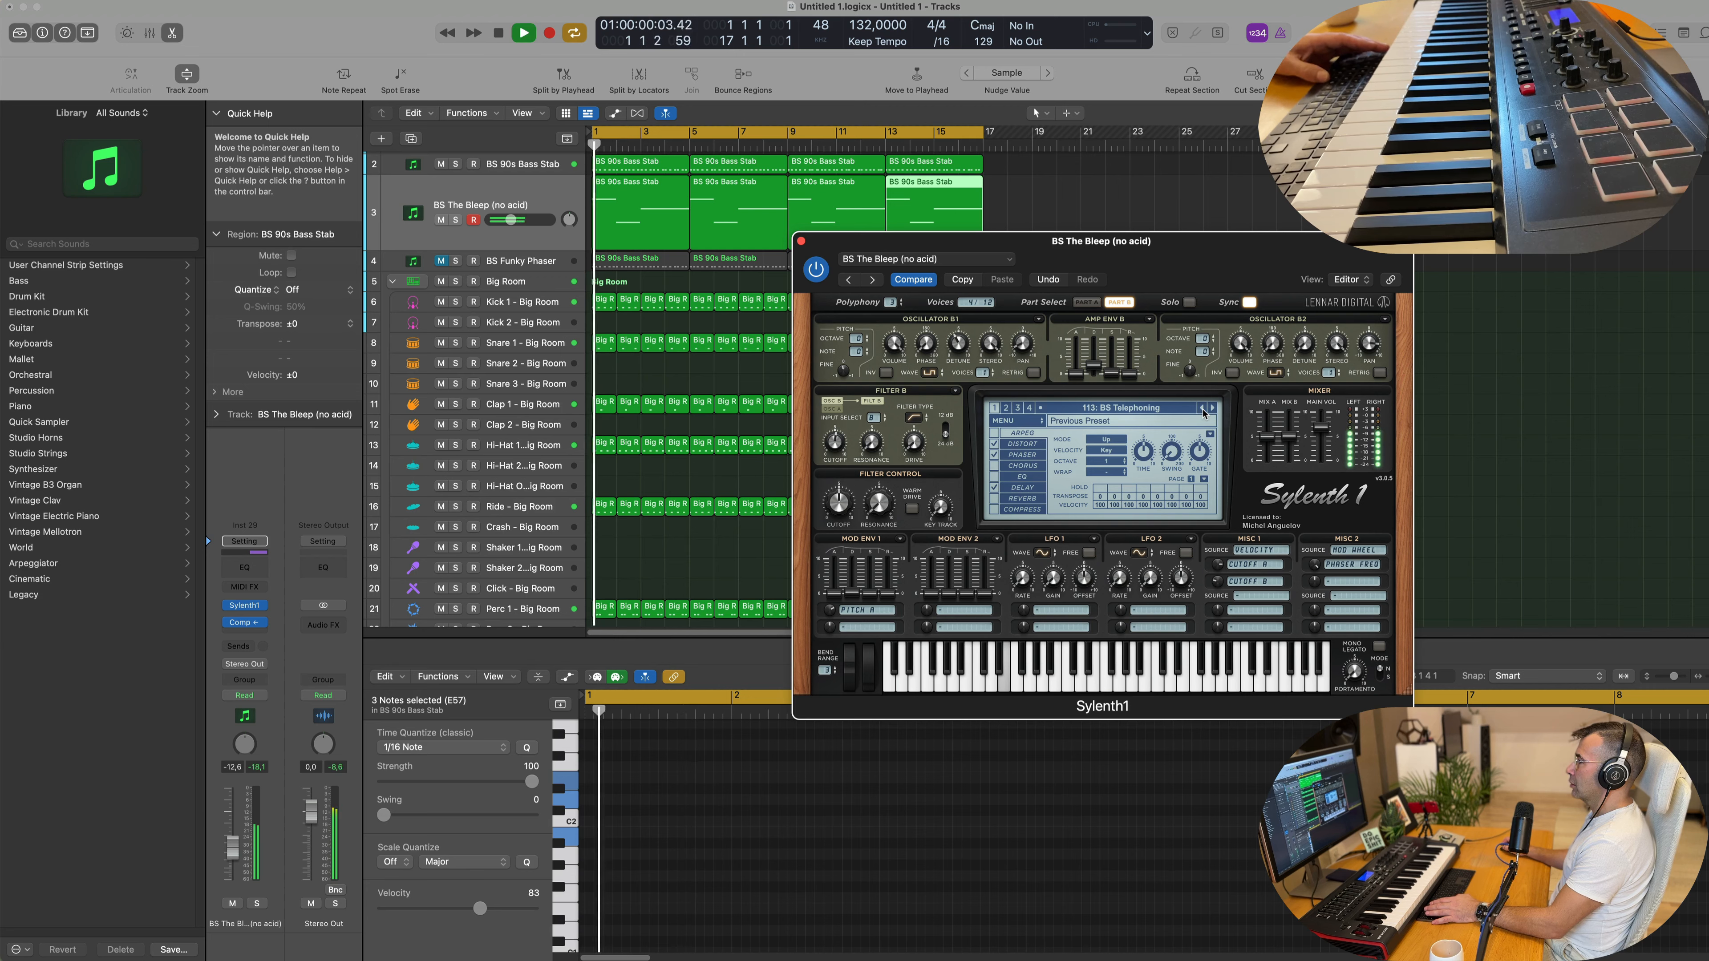
left_click(1201, 408)
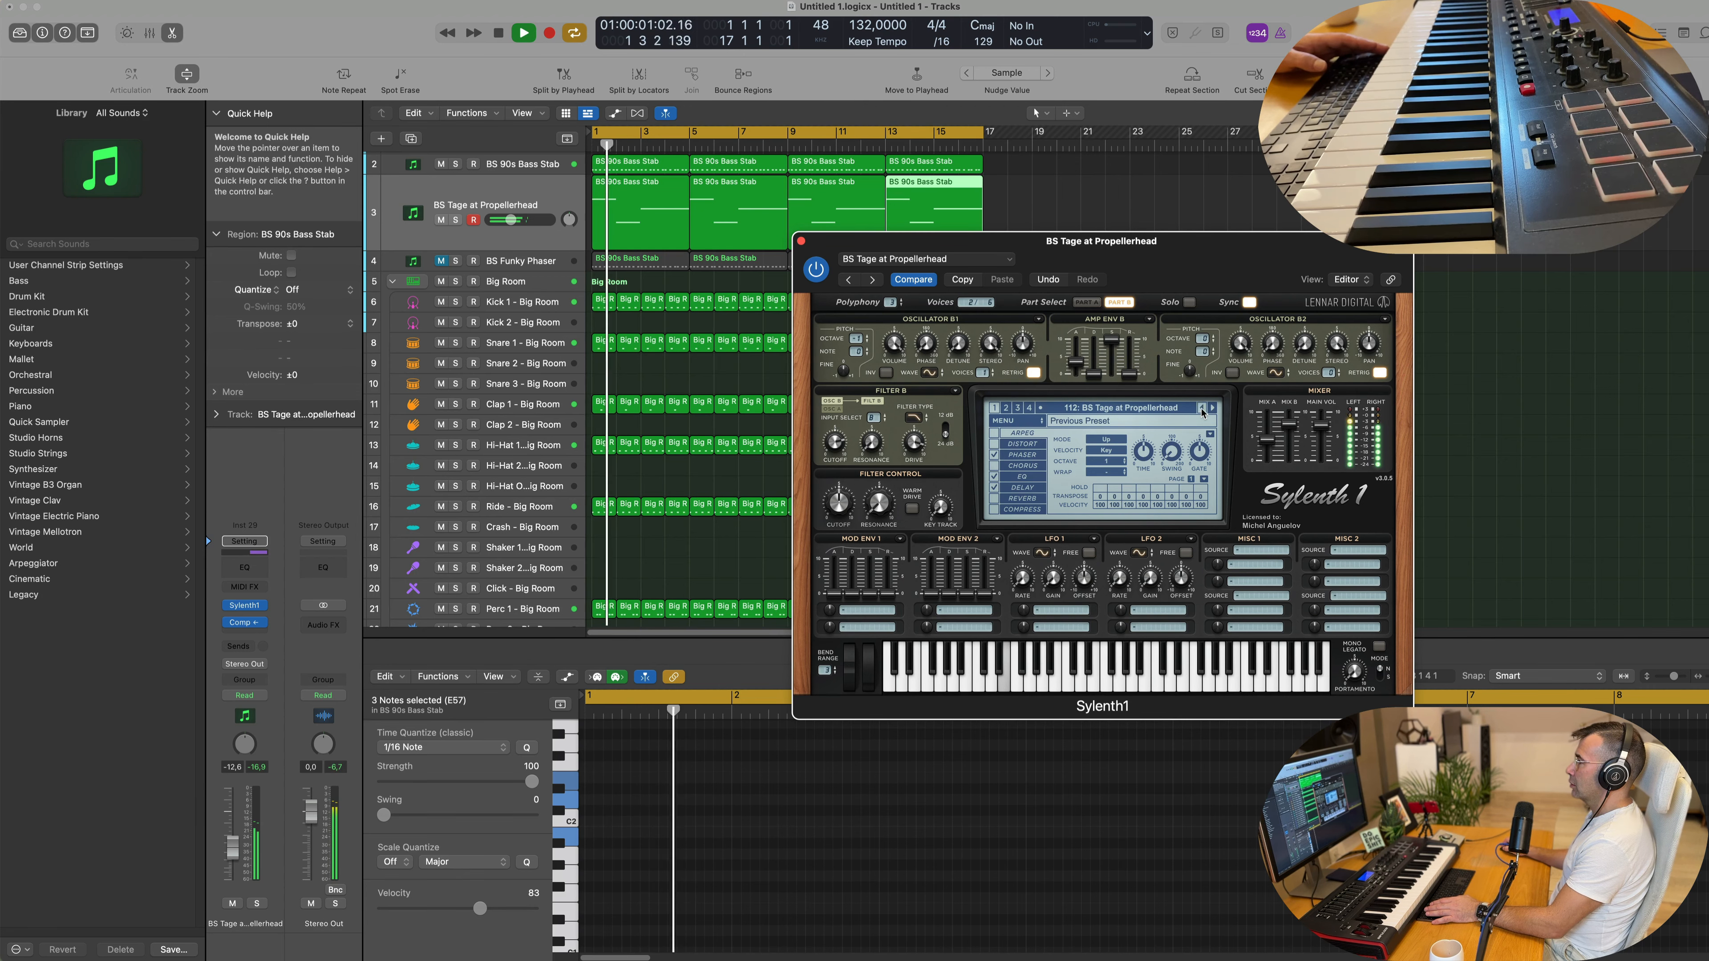
left_click(1201, 408)
left_click(1201, 408)
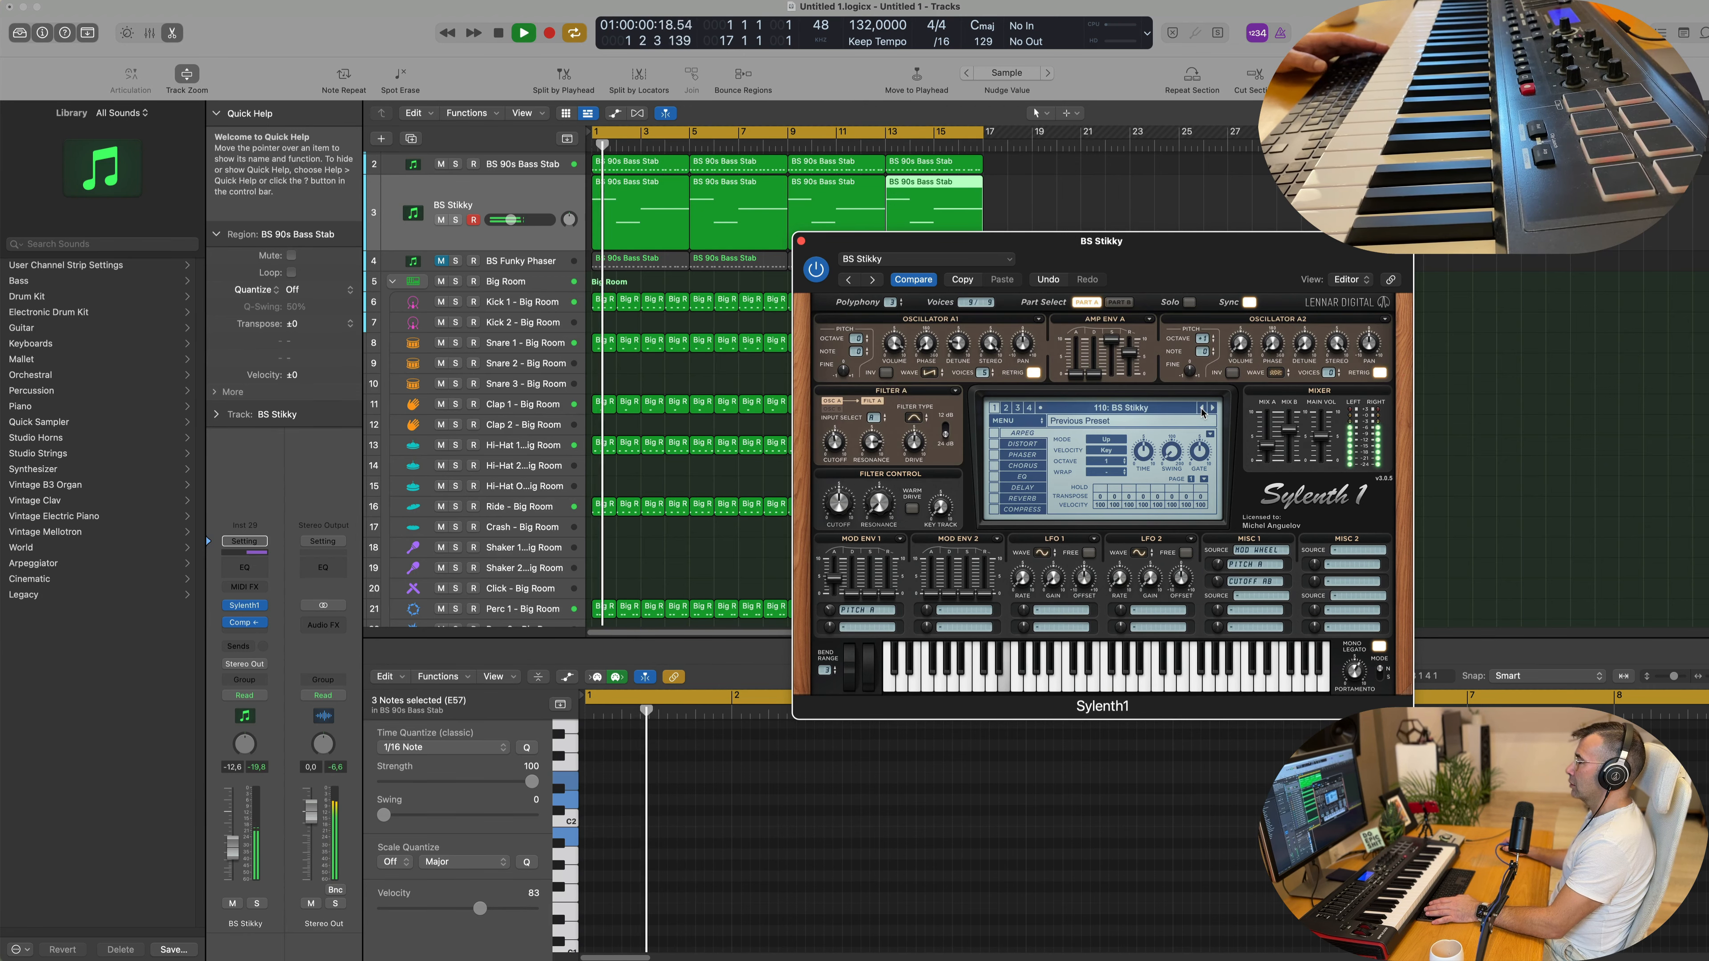
left_click(1201, 408)
left_click(1202, 409)
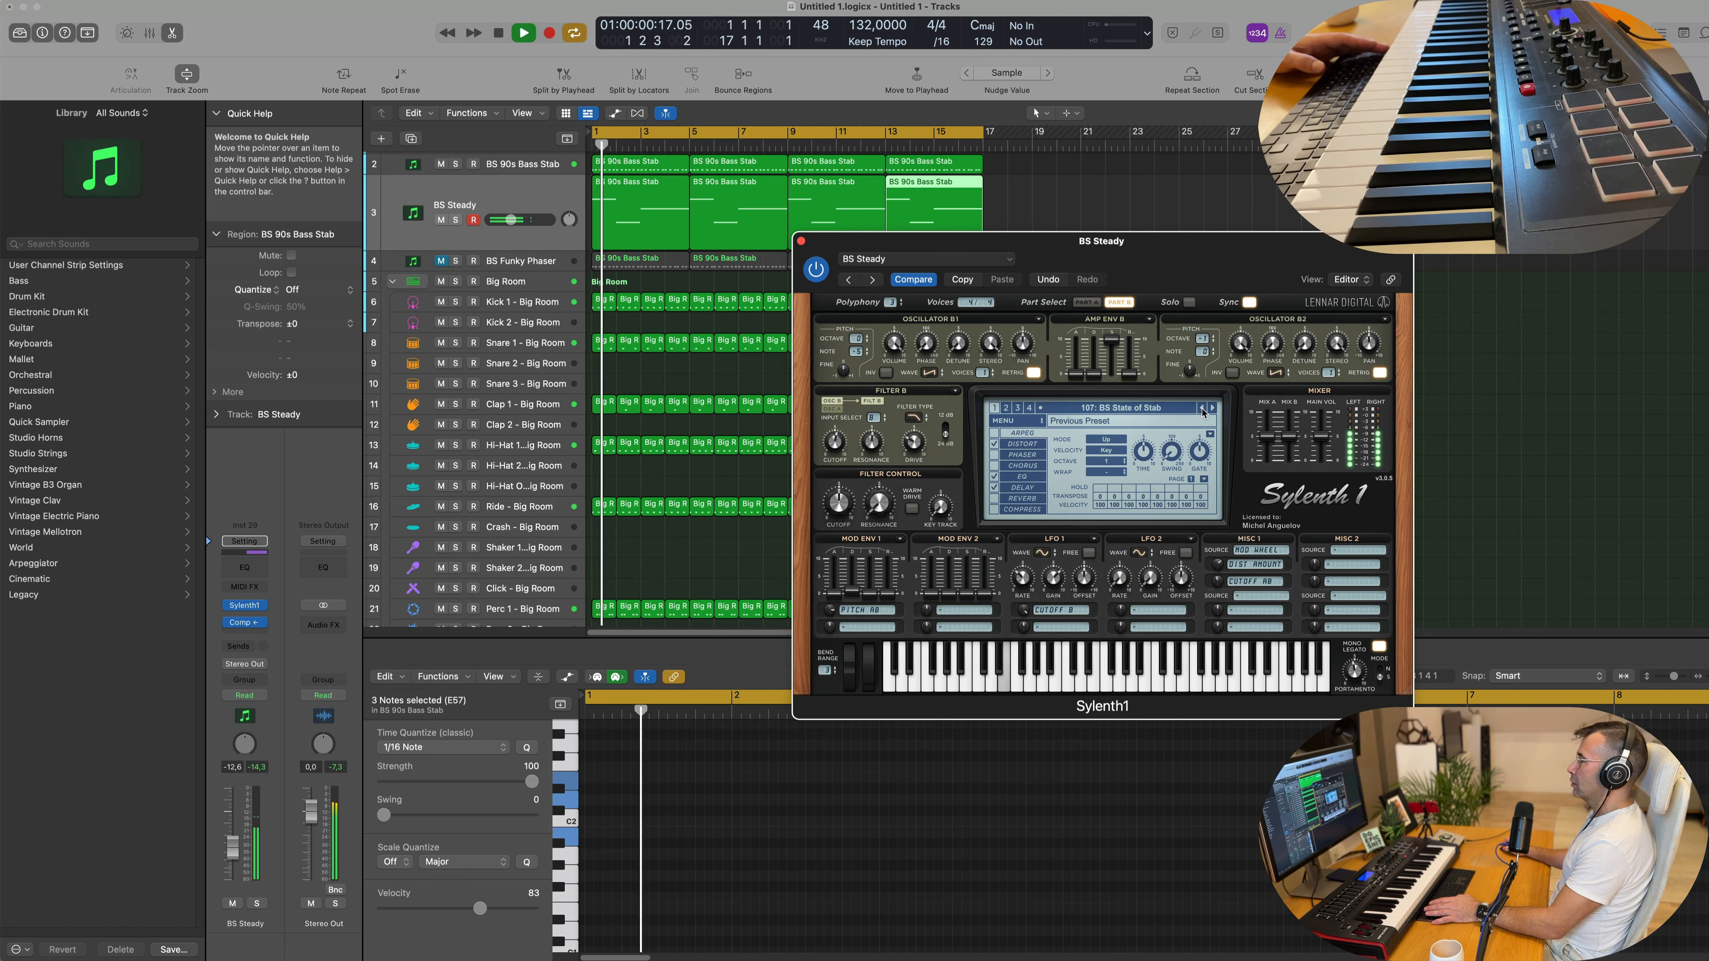
Step: Look through the full preset list, return to the start and audition presets backwards from 106: BS Spandex Butch to 102: BS Sneaking around
left_click(1170, 410)
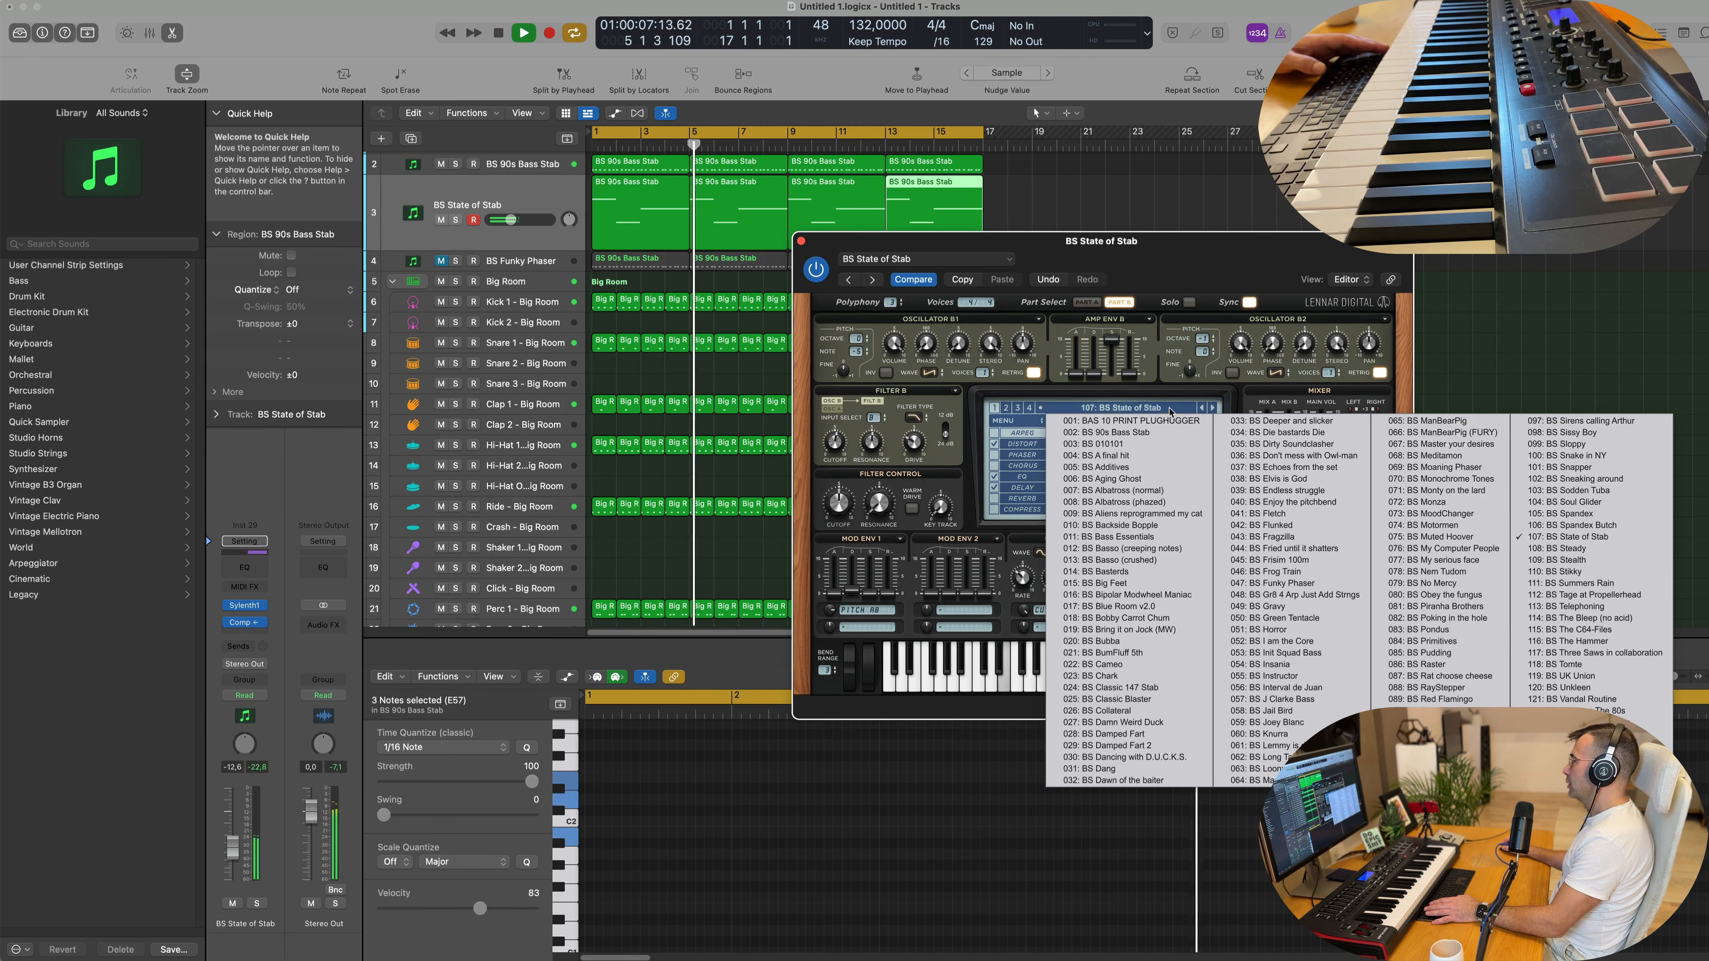
left_click(1180, 248)
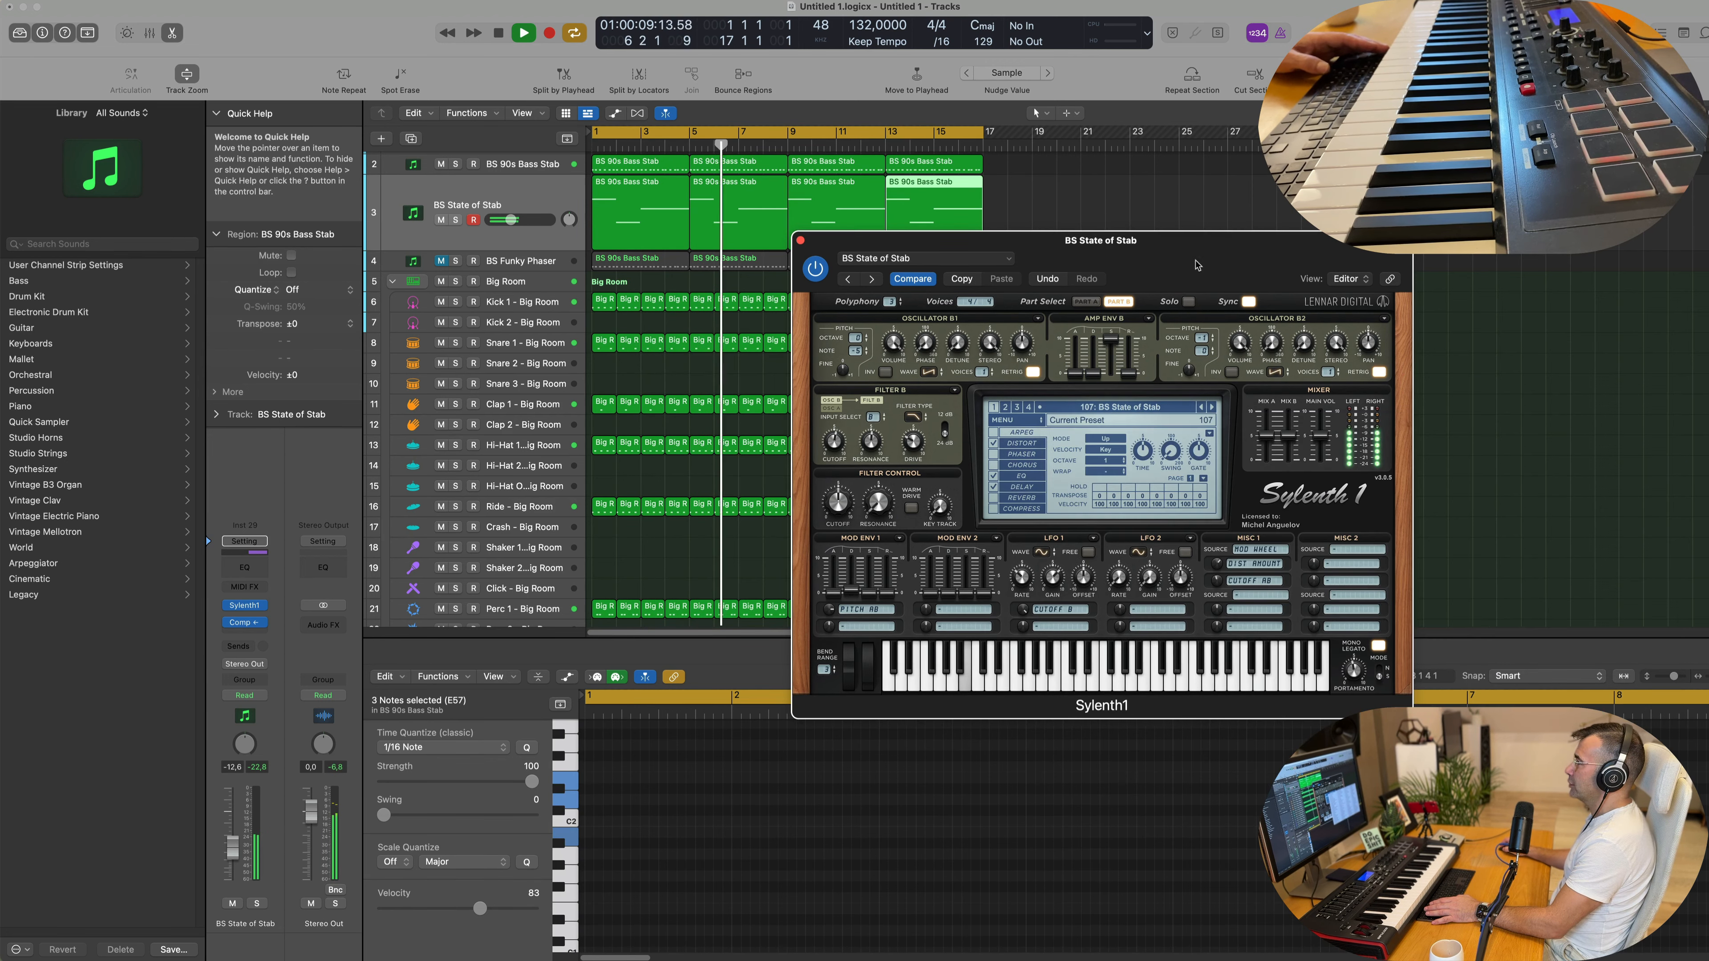
key("Return")
left_click(1201, 408)
key("Return")
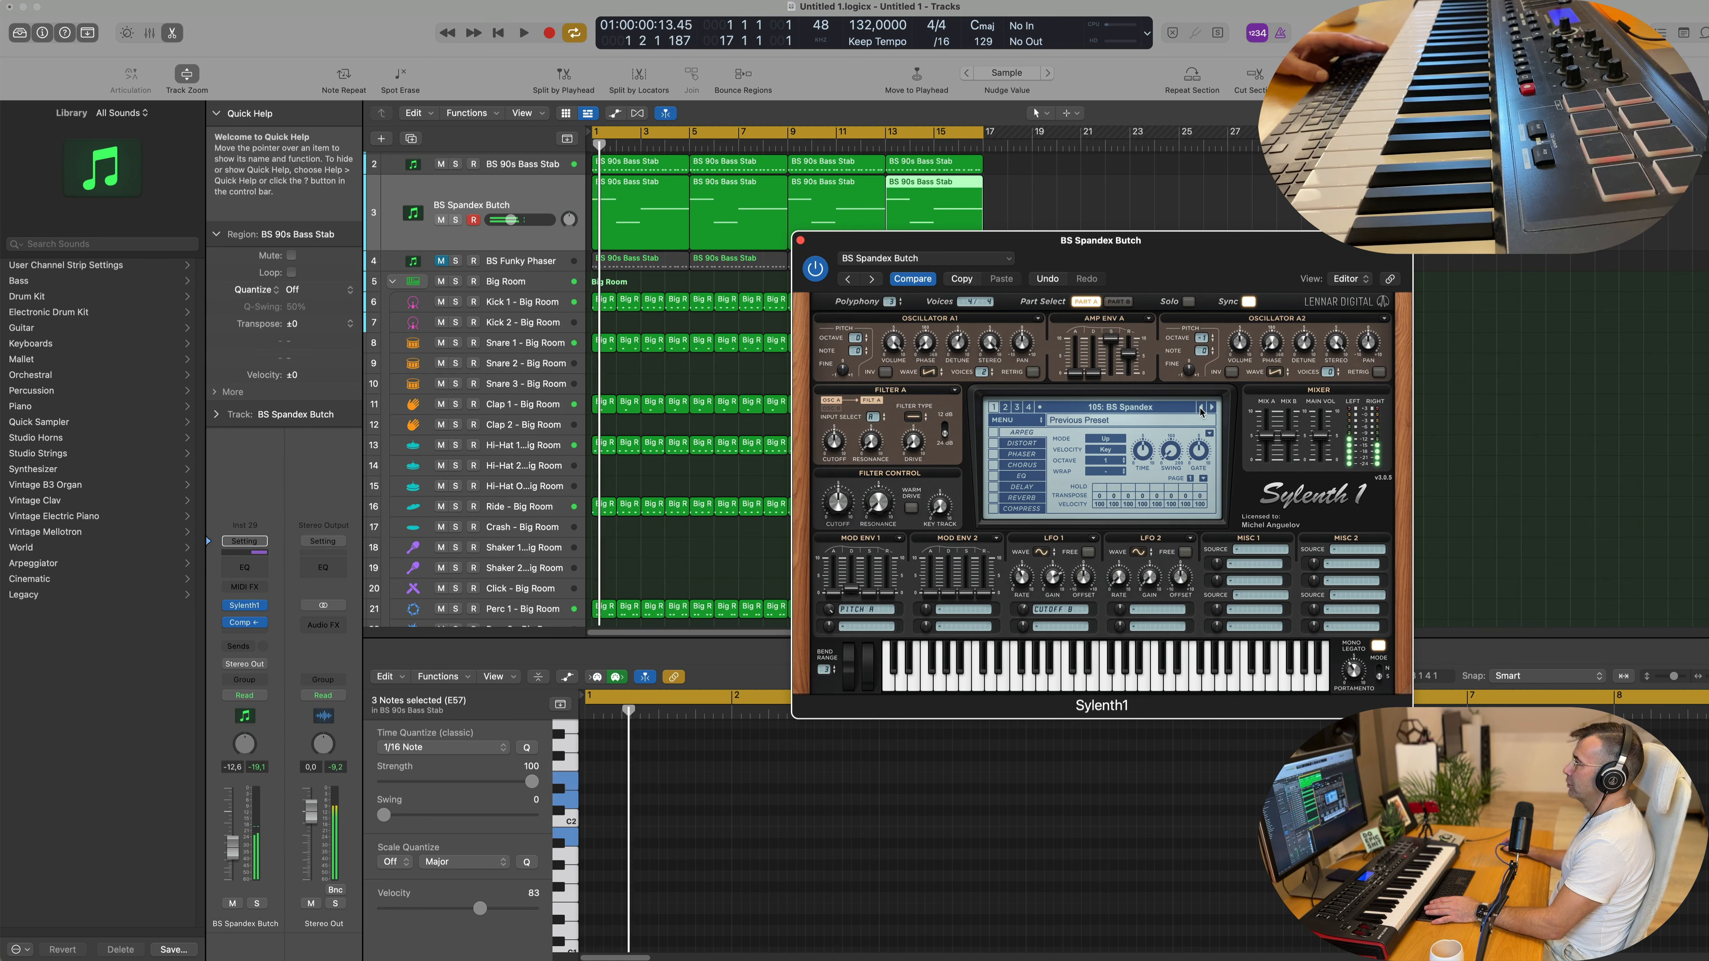
double_click(1202, 408)
left_click(1201, 408)
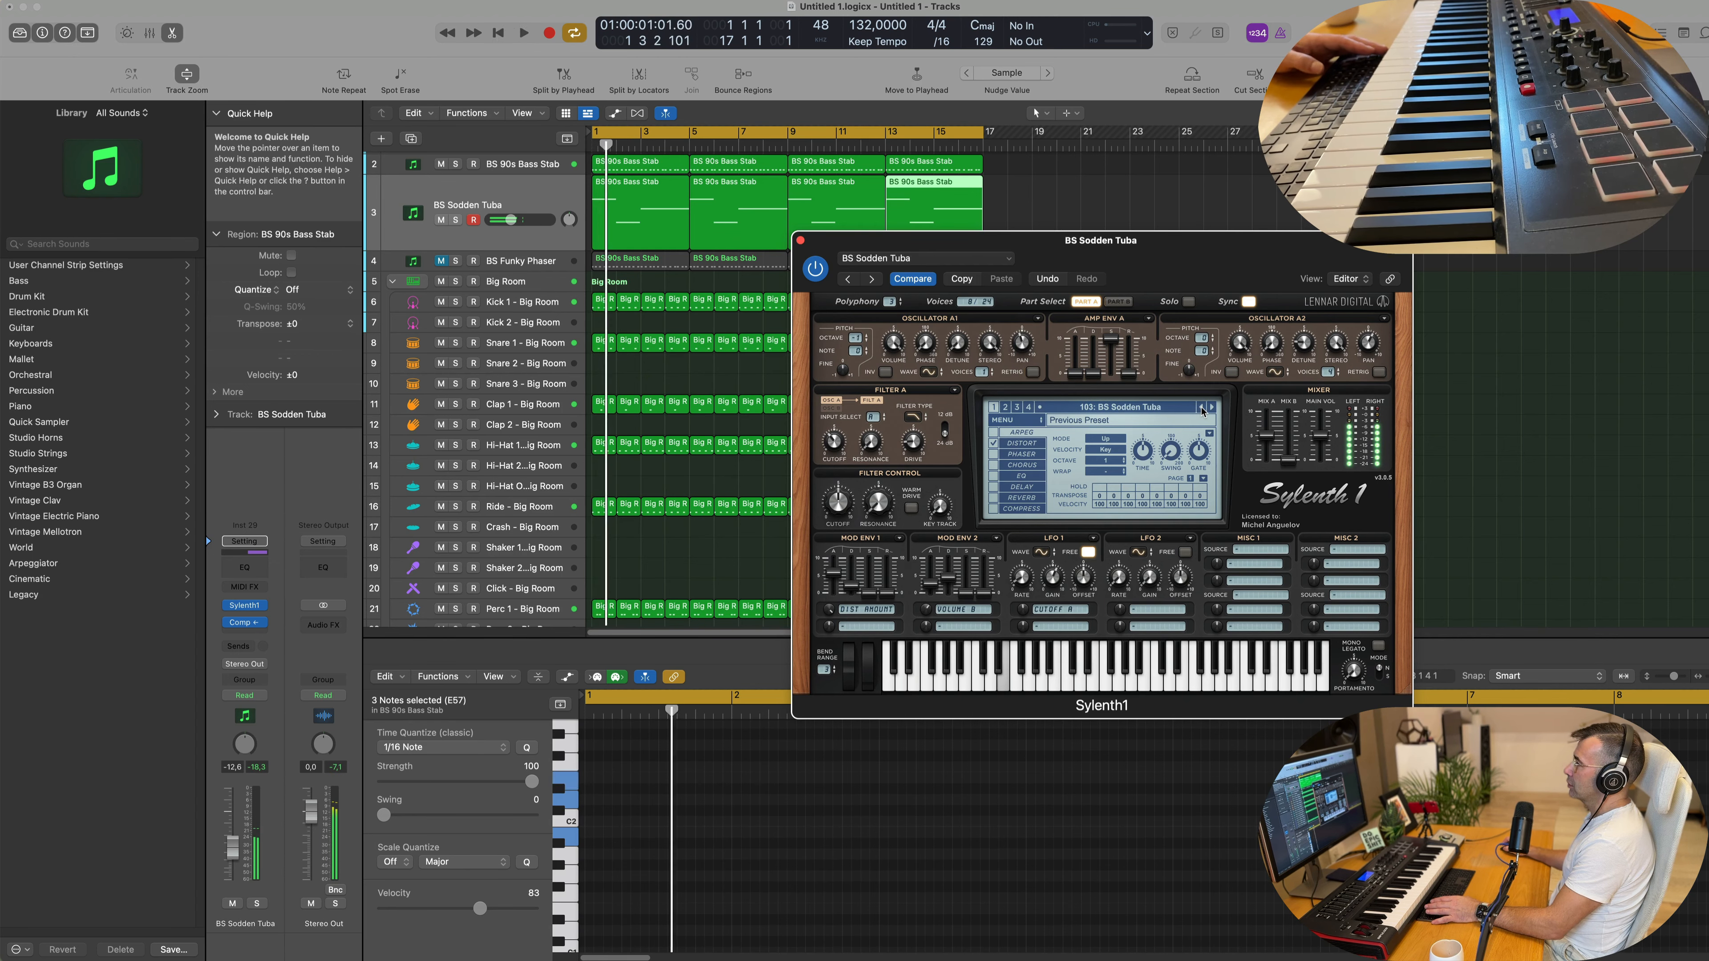
left_click(1201, 408)
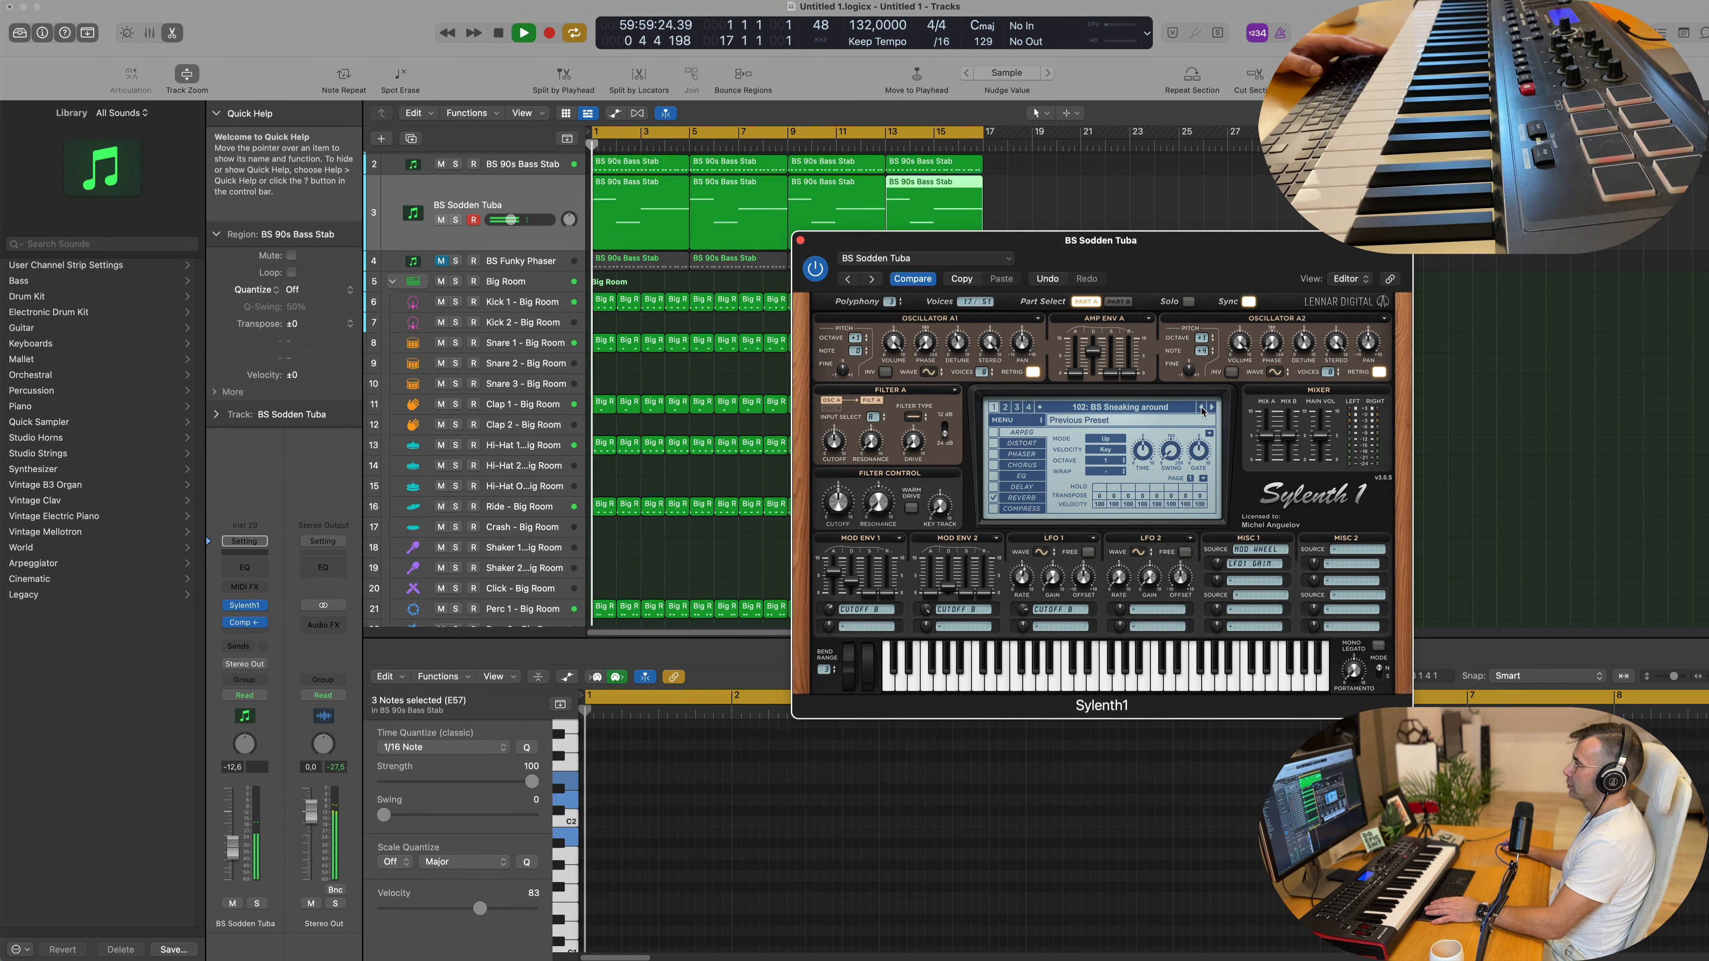
Step: Go back through the Sylenth1 presets on track 3 until BS Sissy Boy is loaded
left_click(1201, 408)
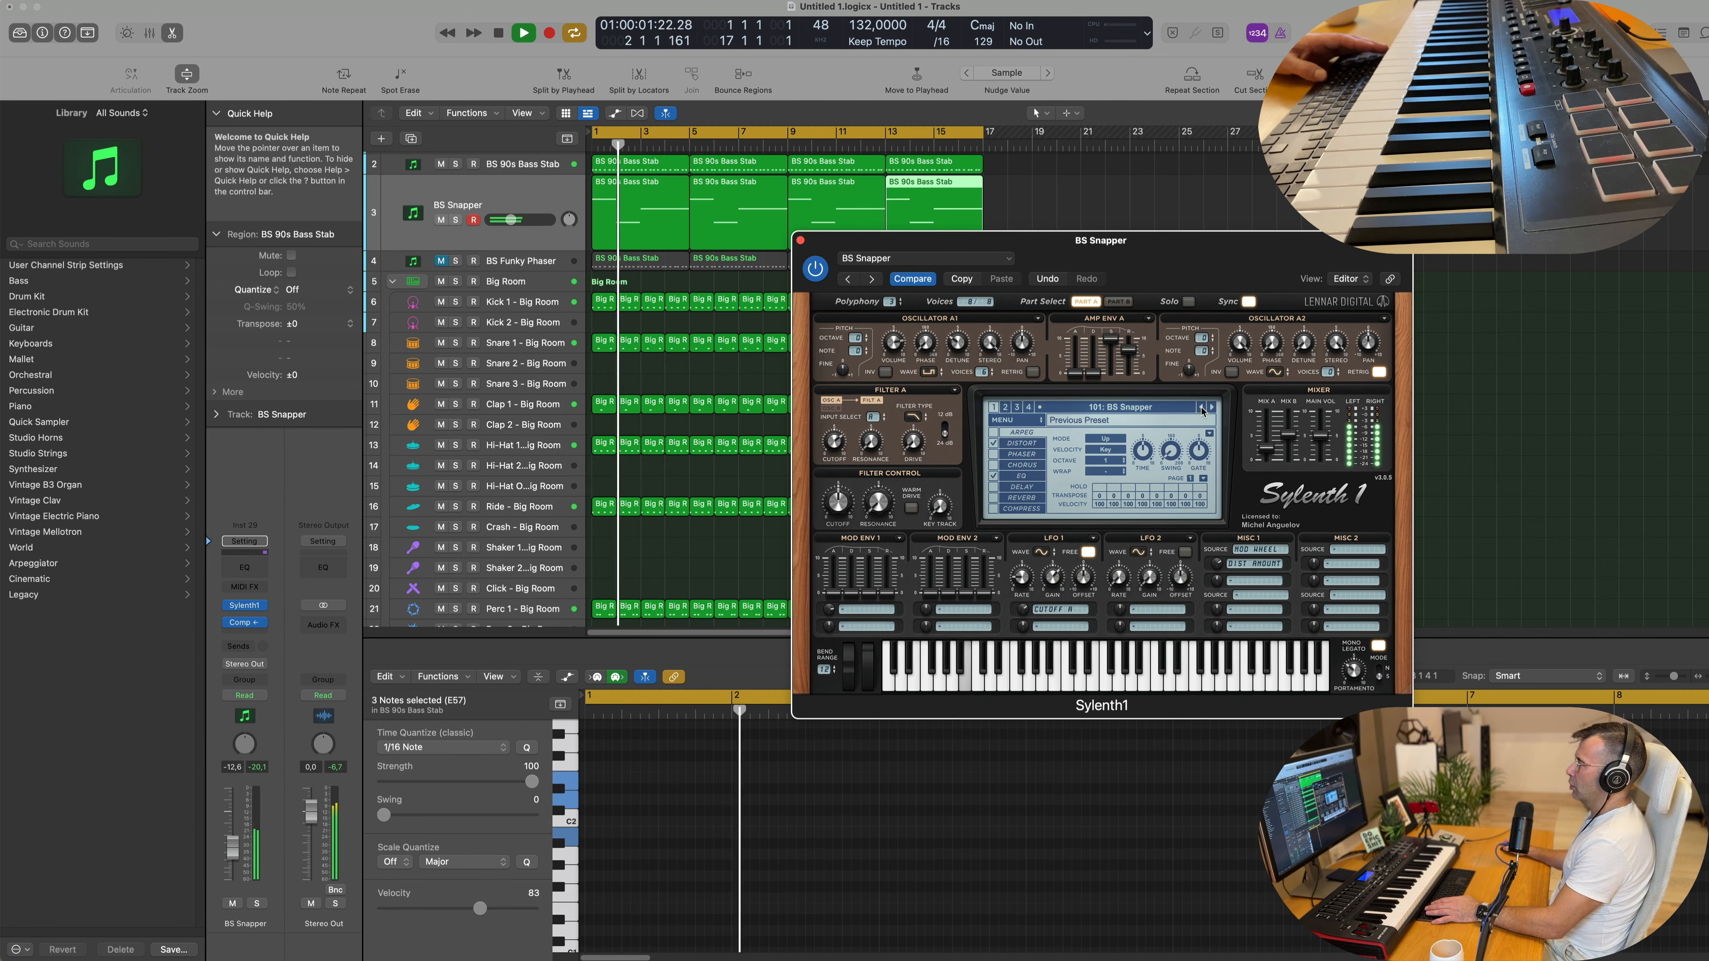
left_click(1201, 408)
left_click(1202, 408)
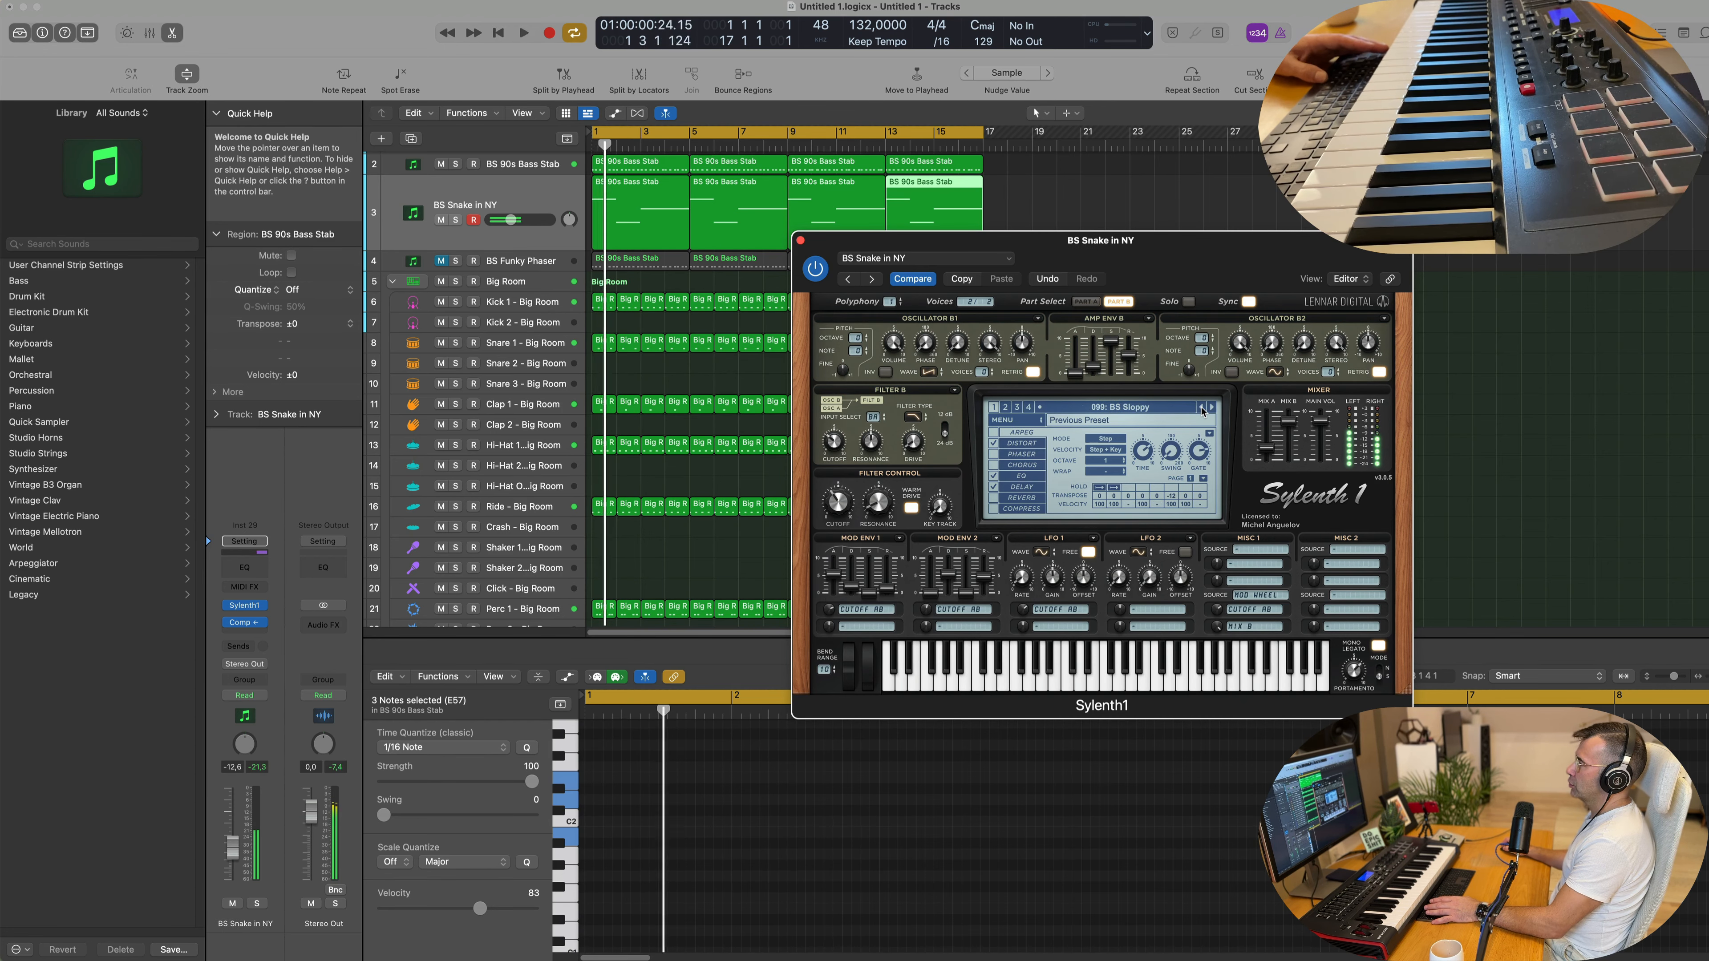
left_click(1202, 408)
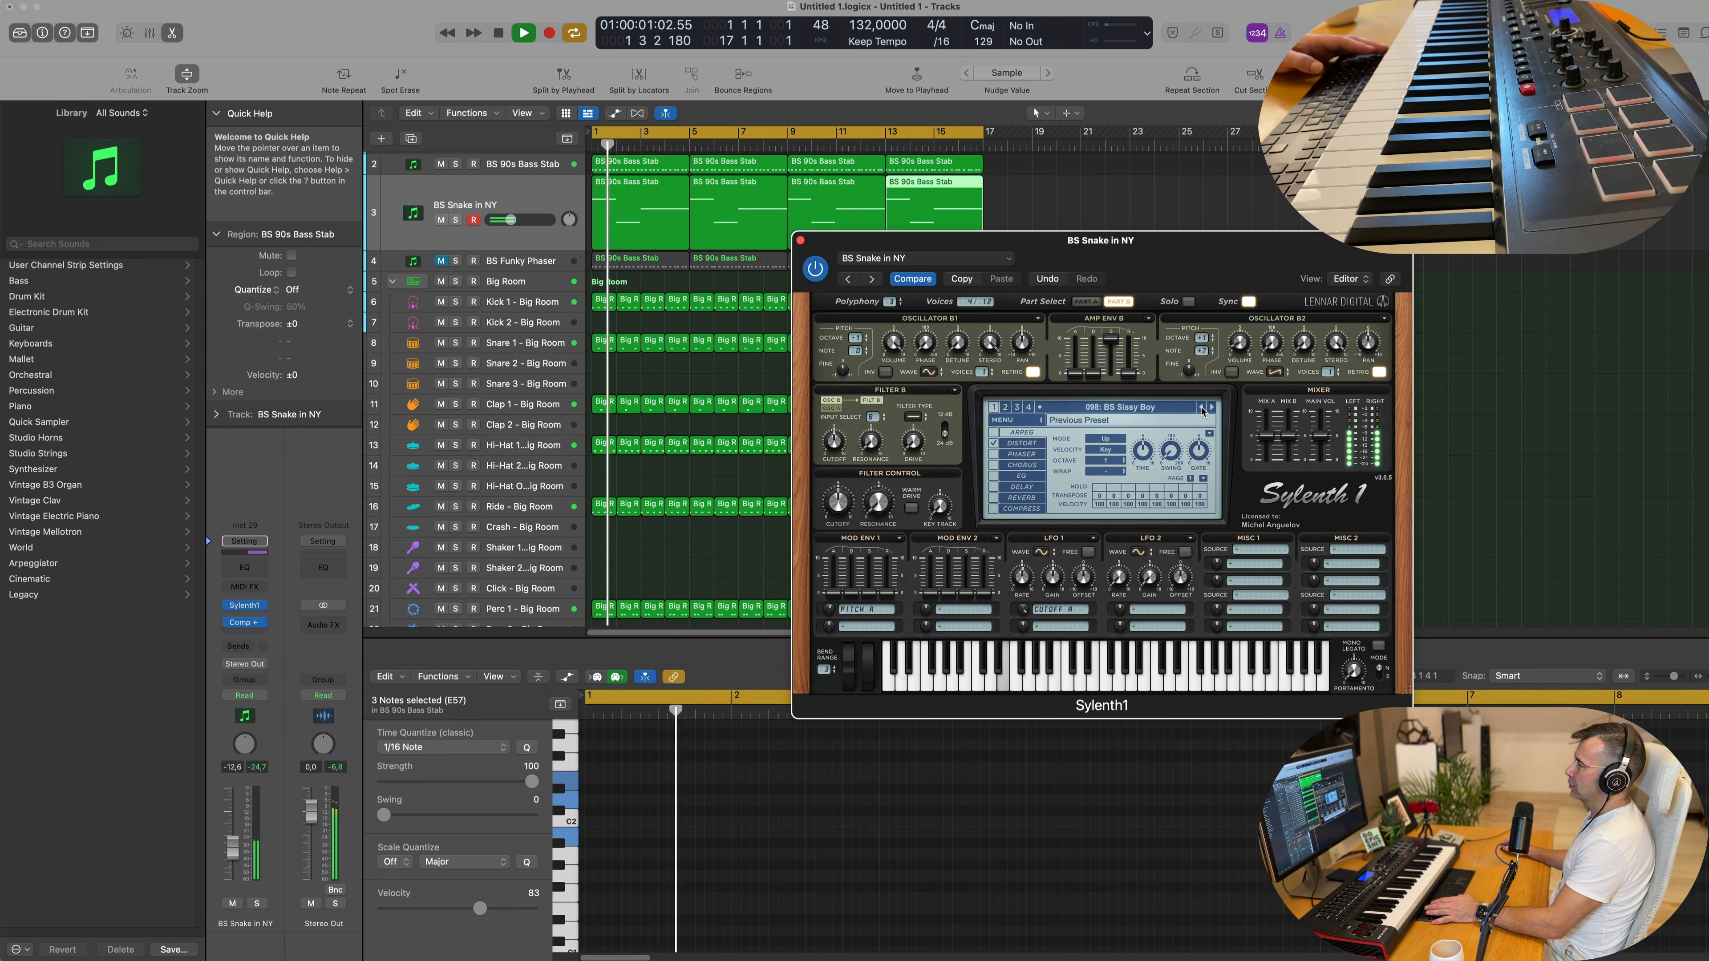
left_click_drag(1220, 263, 1170, 246)
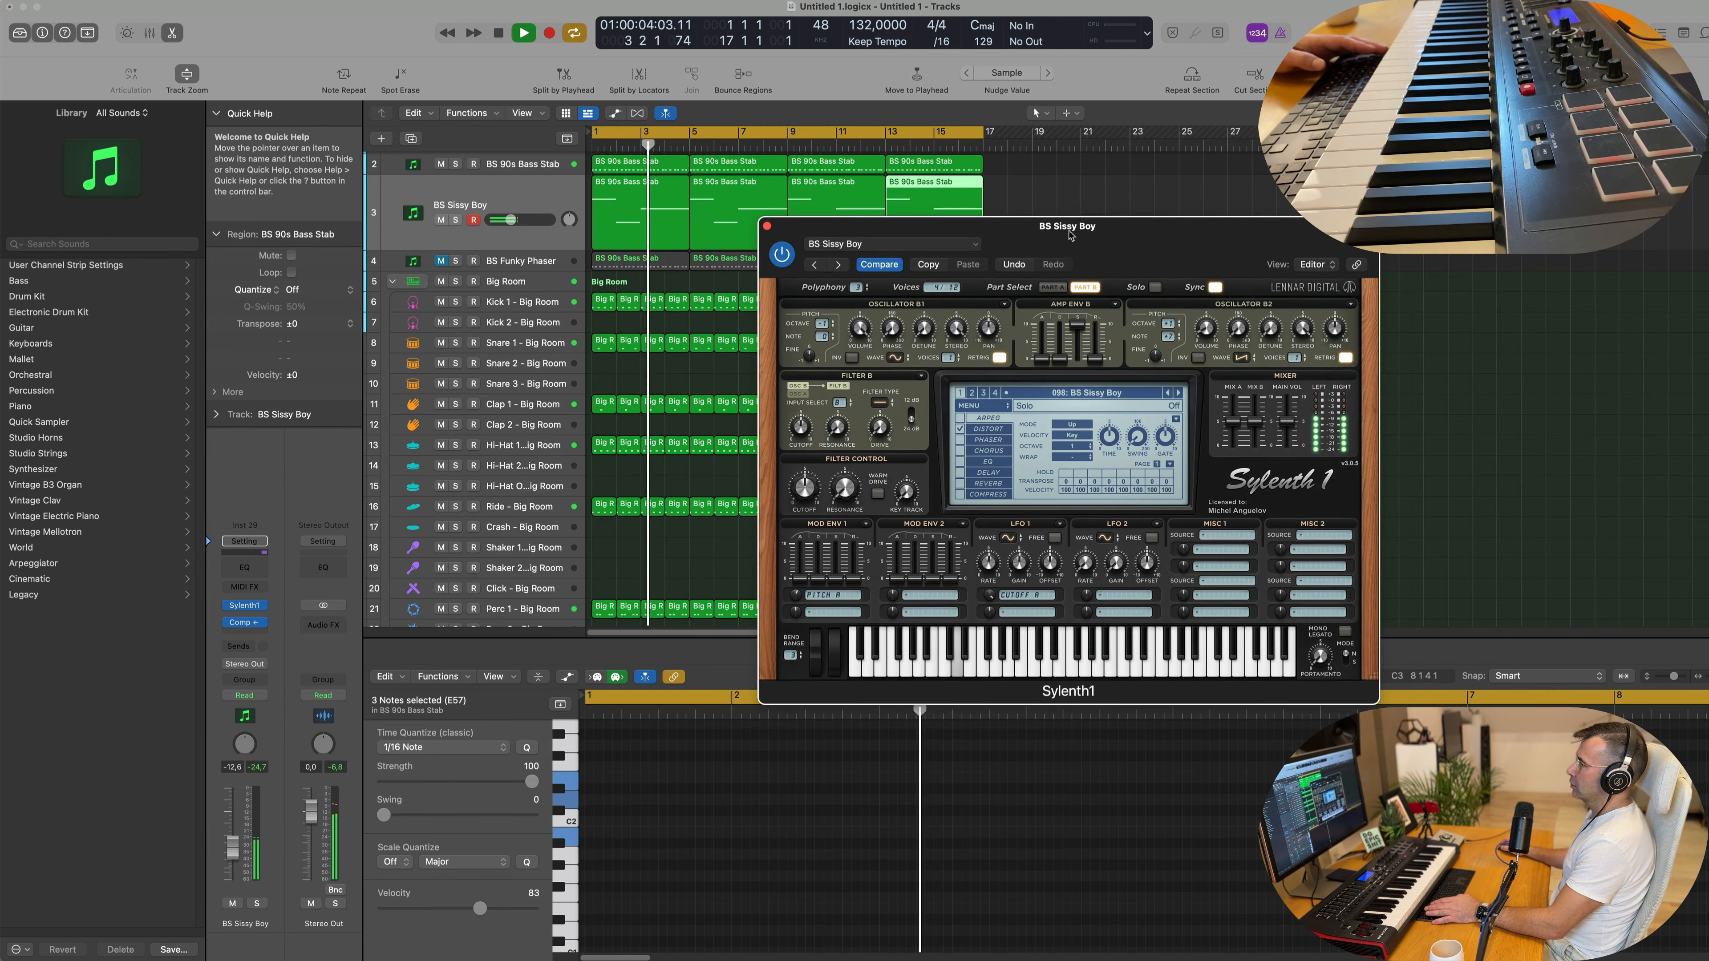
Step: Audition the BS Sissy Boy track in solo and in the full mix
left_click(257, 904)
left_click(257, 903)
key("space")
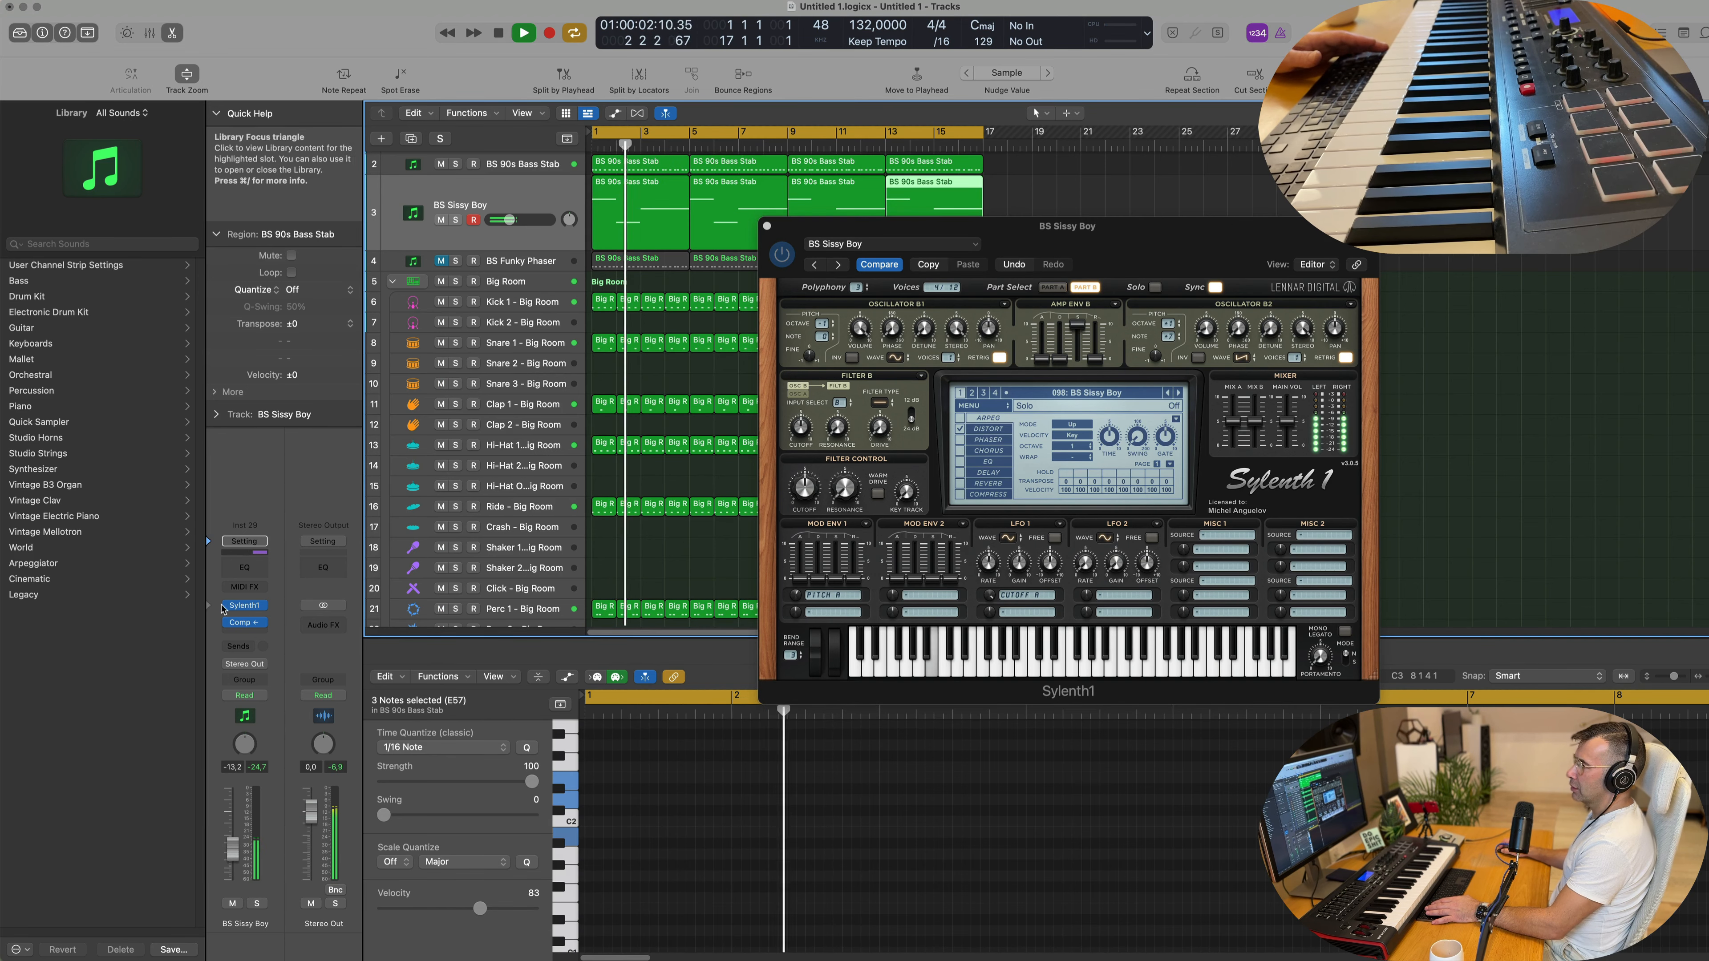
Step: Set the BS Sissy Boy track's compressor threshold to -26.0 dB and its channel volume to -11.8 dB
left_click(240, 622)
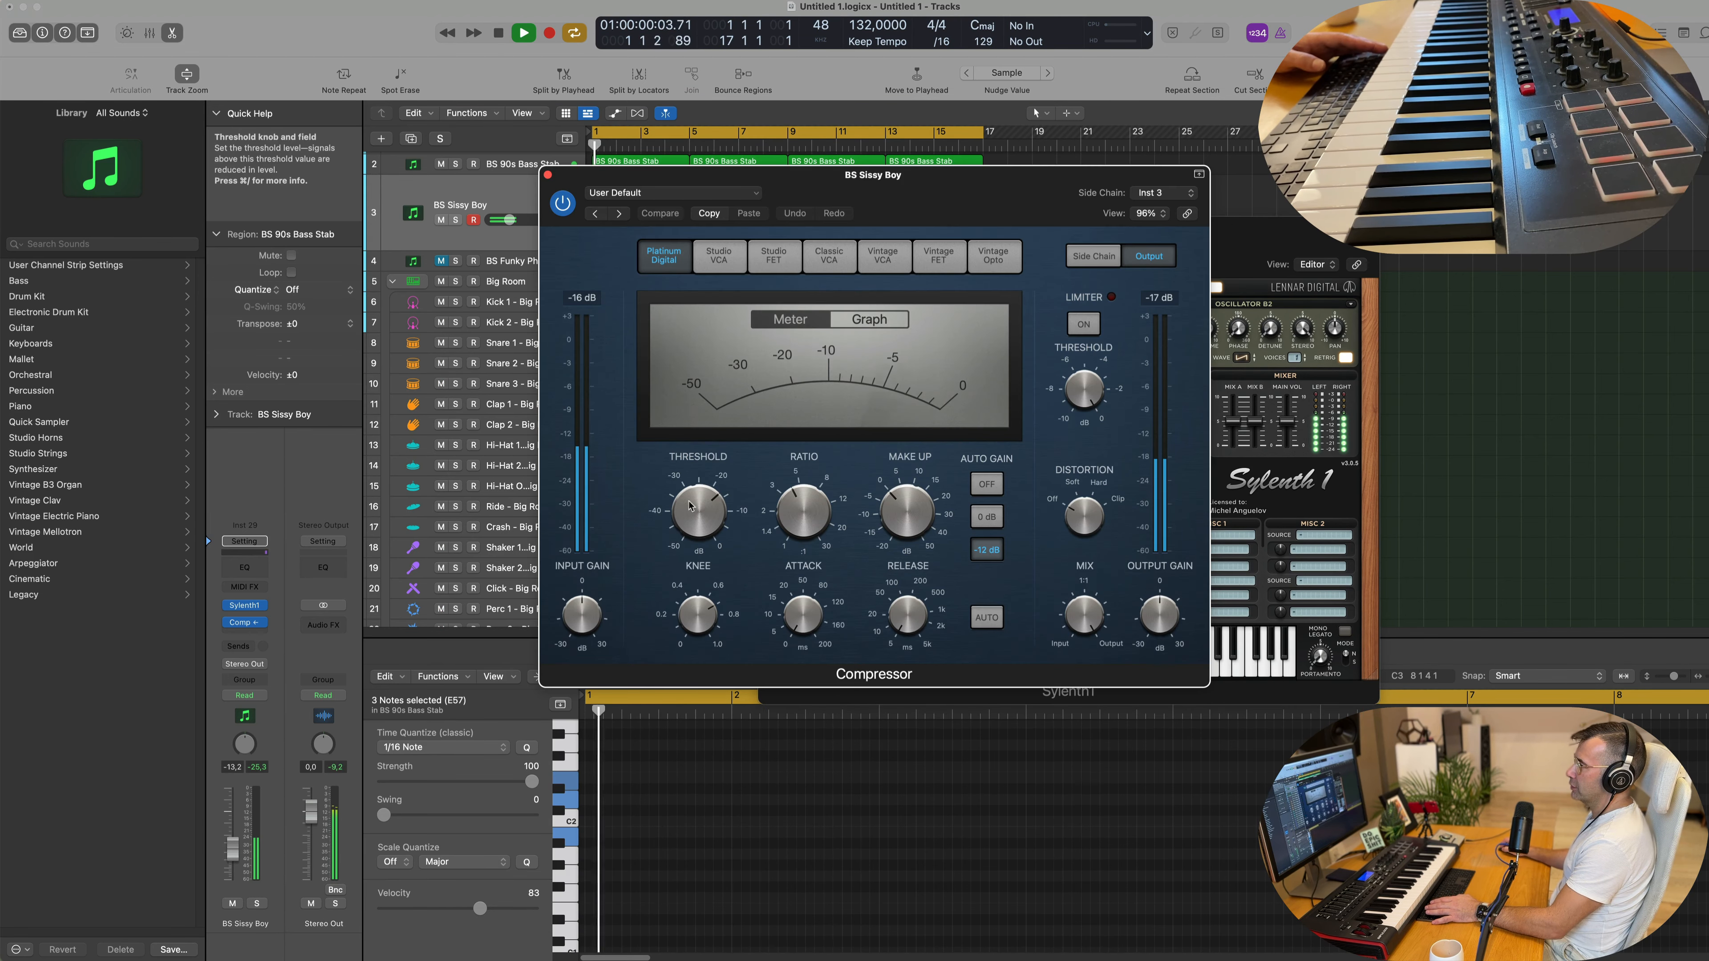
left_click_drag(697, 537, 698, 540)
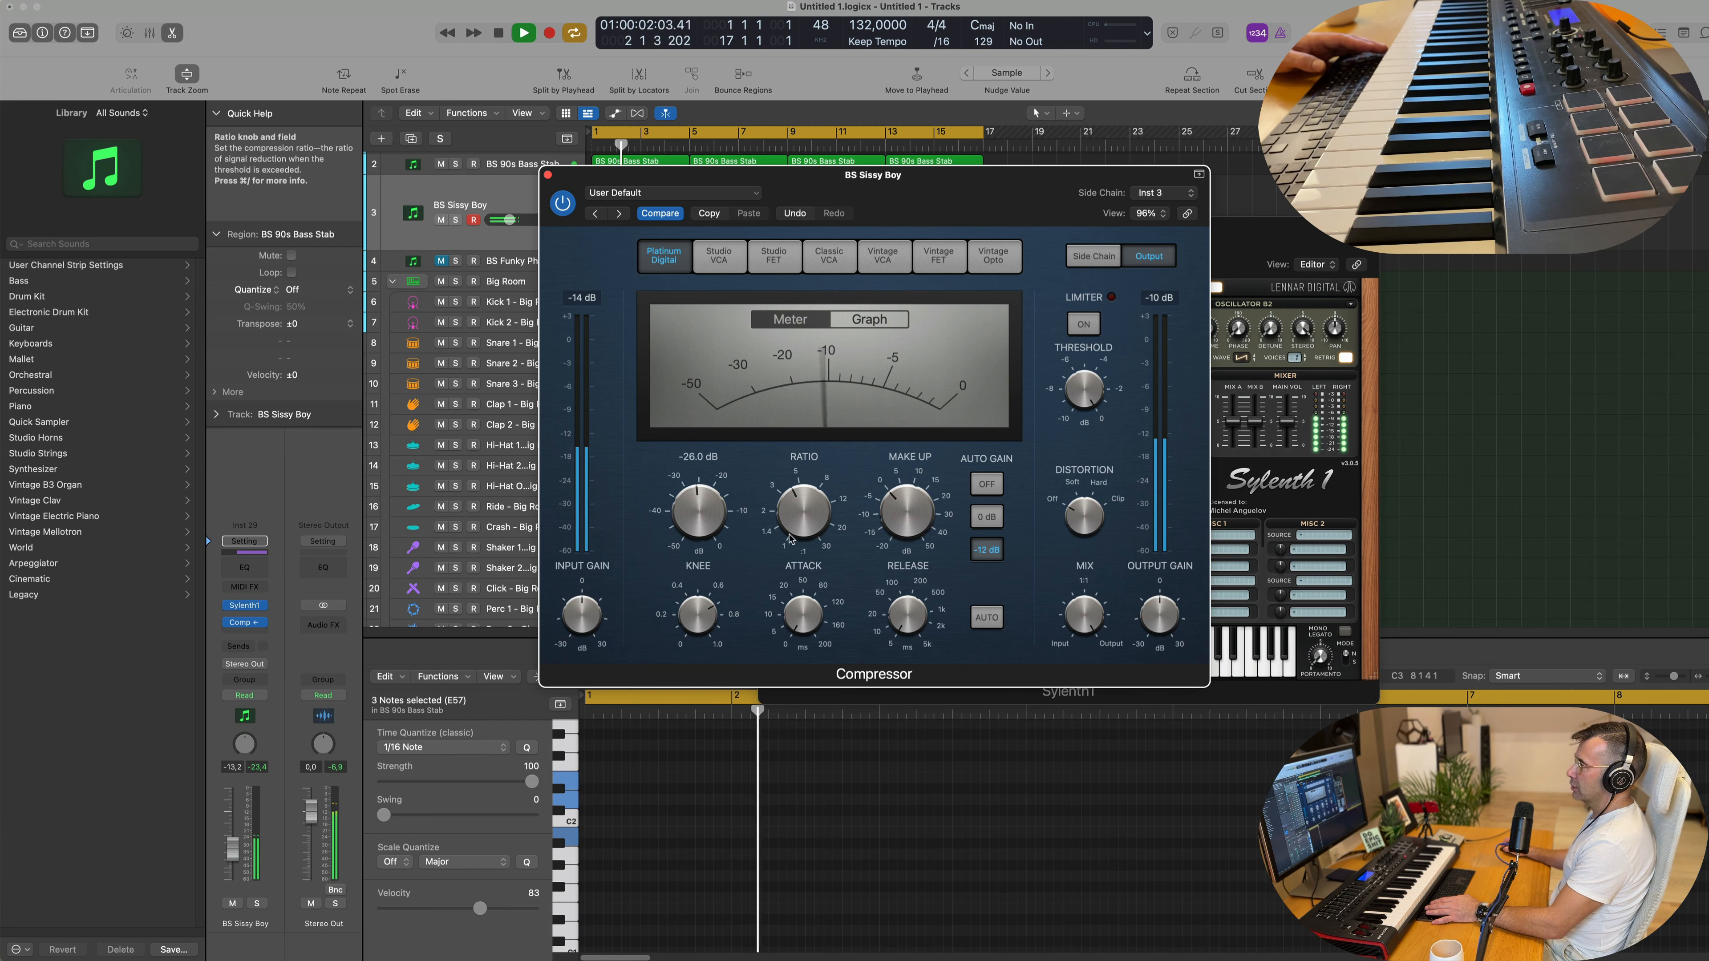
left_click_drag(240, 876, 240, 873)
key("Return")
left_click(561, 196)
left_click(548, 175)
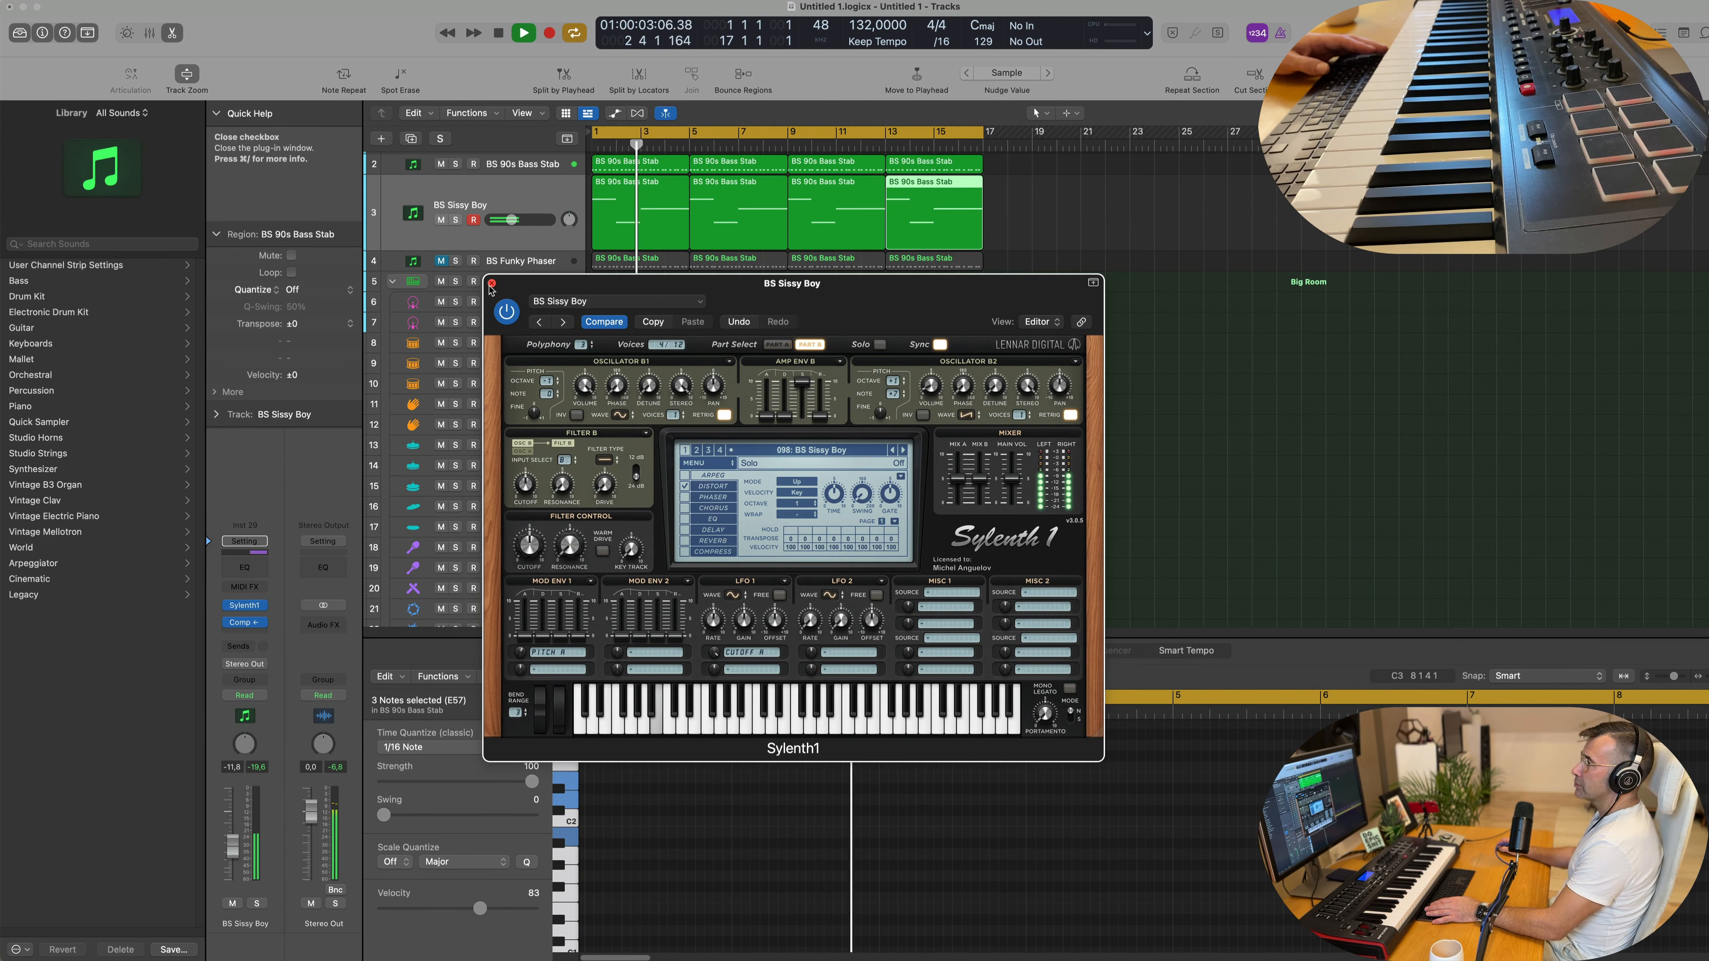
left_click(766, 225)
scroll(471, 283, "up", 1)
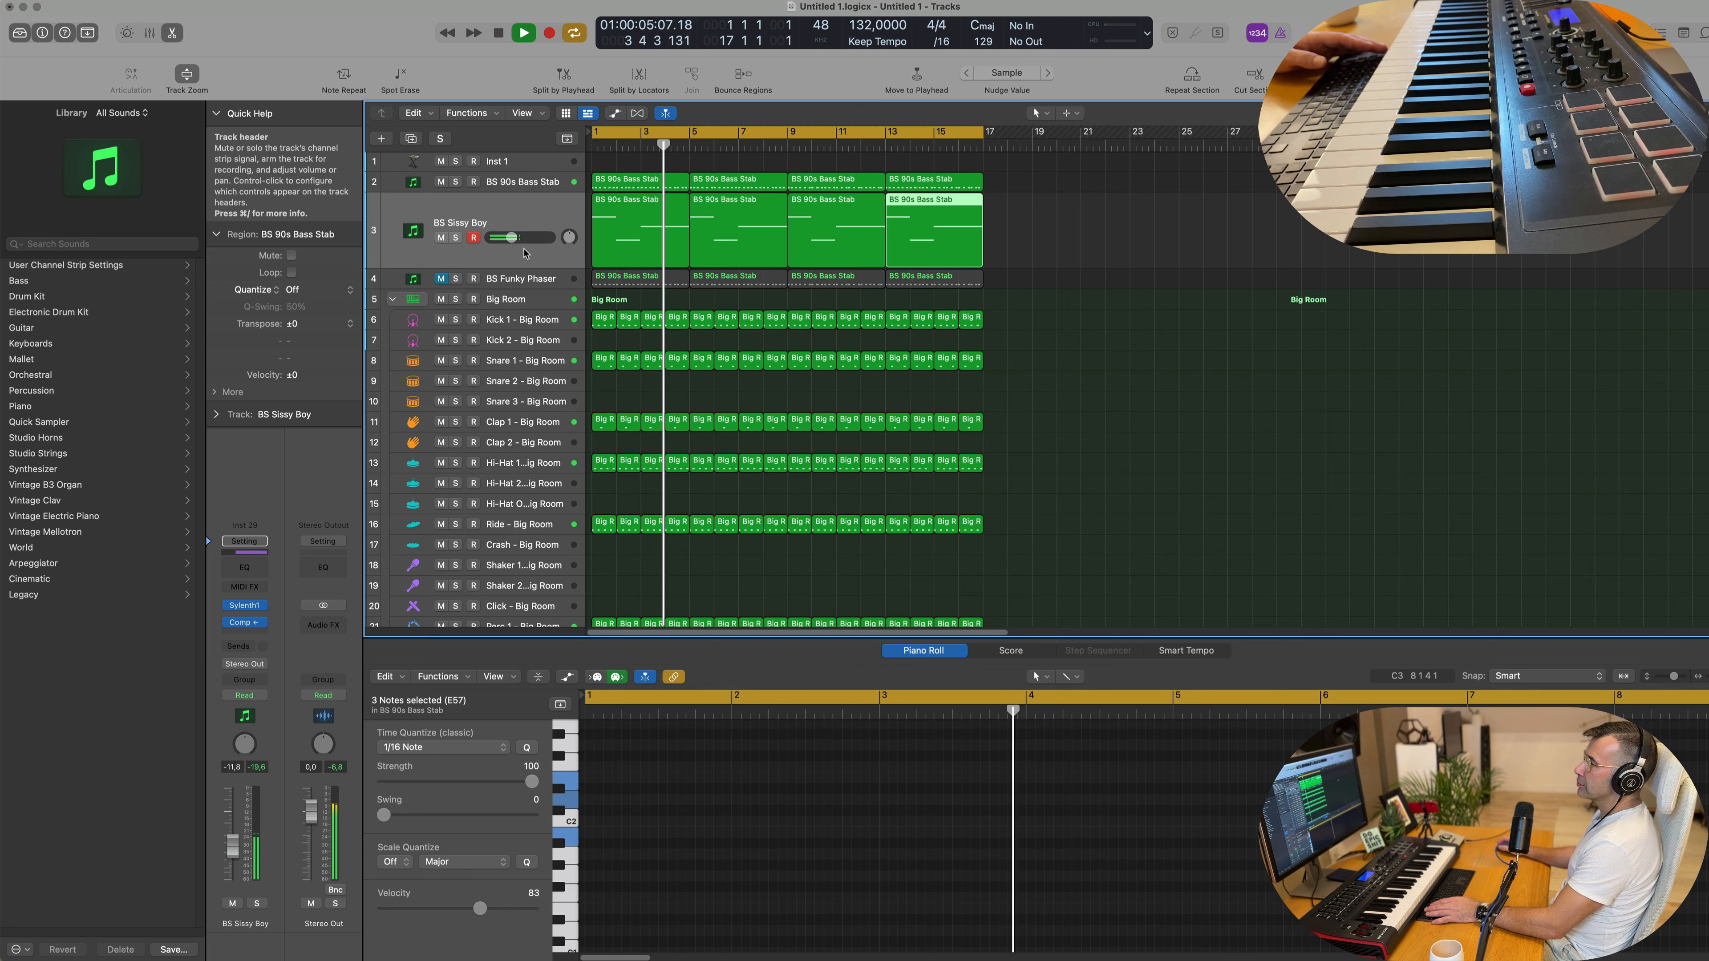
Step: Route the outputs of the BS 90s Bass Stab and BS Sissy Boy channels together to Bus 5 in the mixer
key("Return")
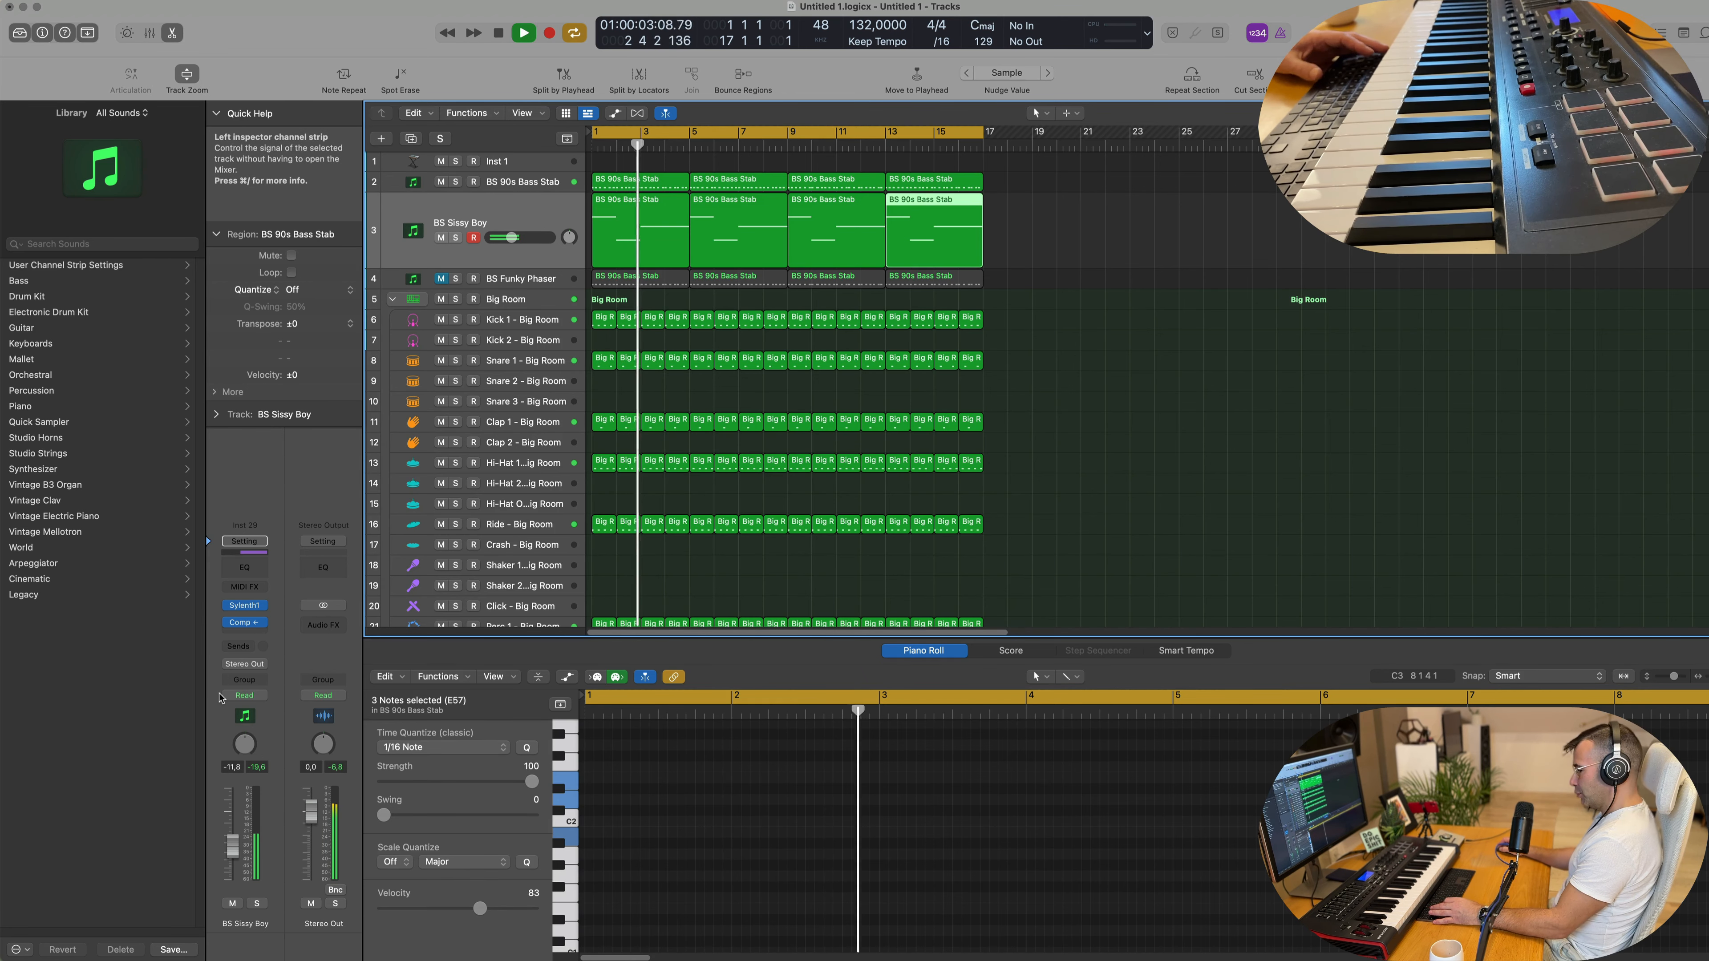
key("x")
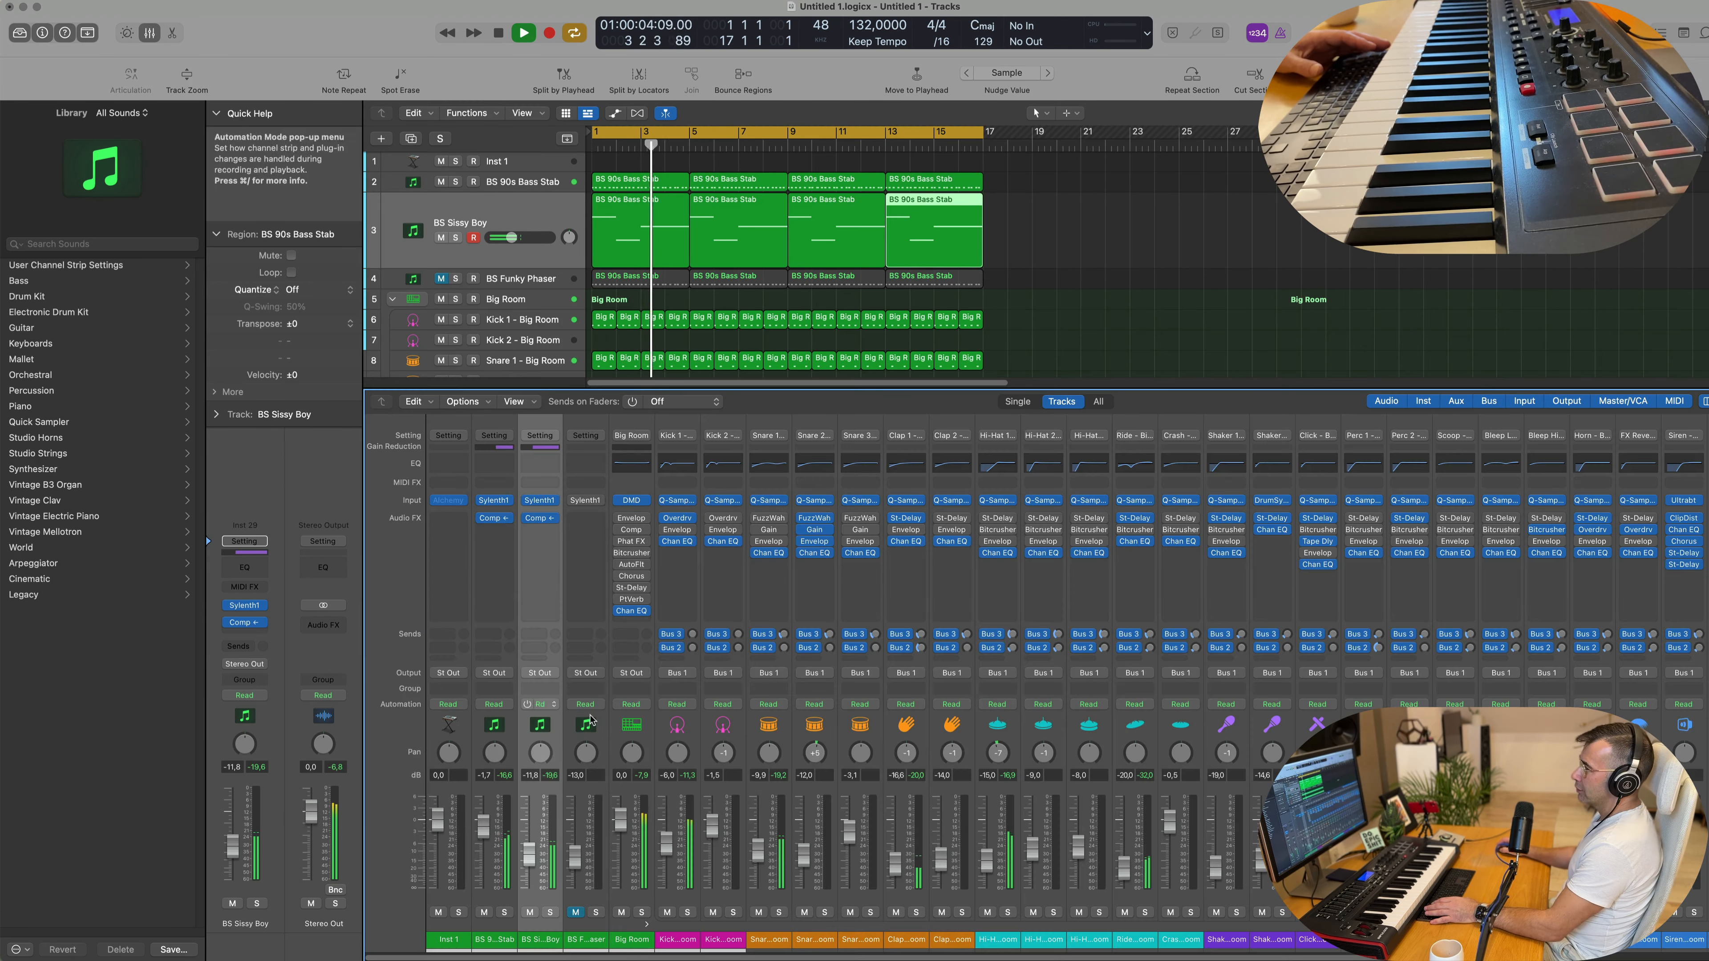
left_click(498, 943)
left_click(546, 945, "shift")
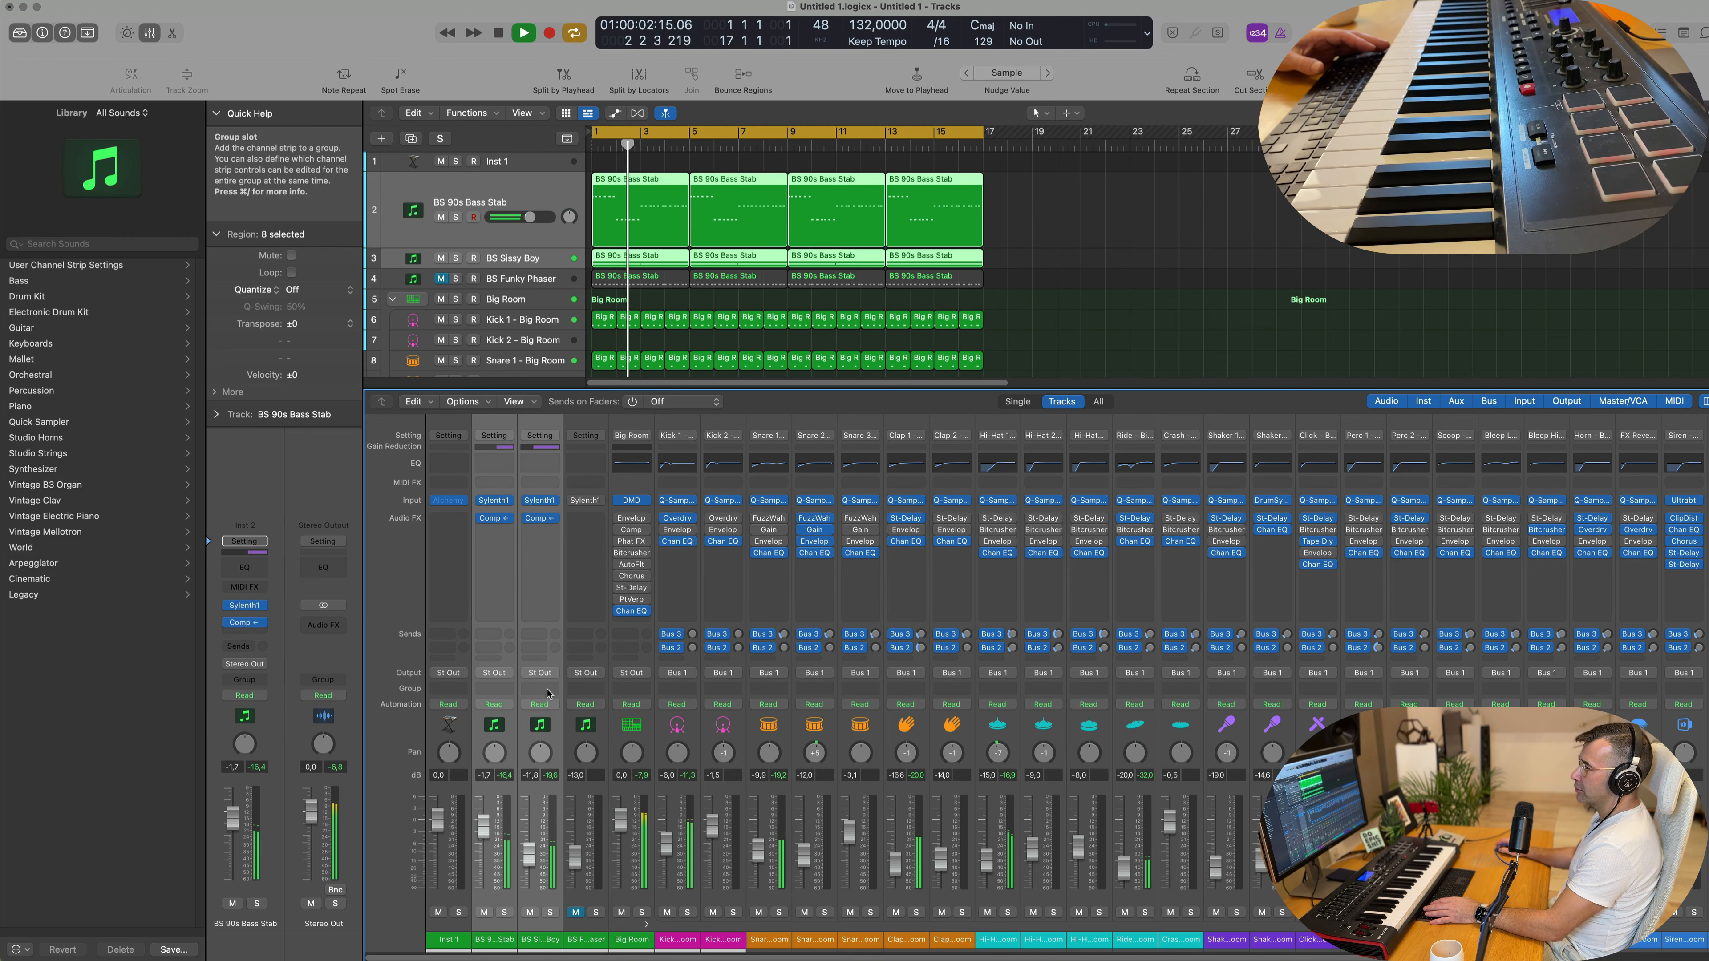
left_click(540, 673)
mouse_move(551, 740)
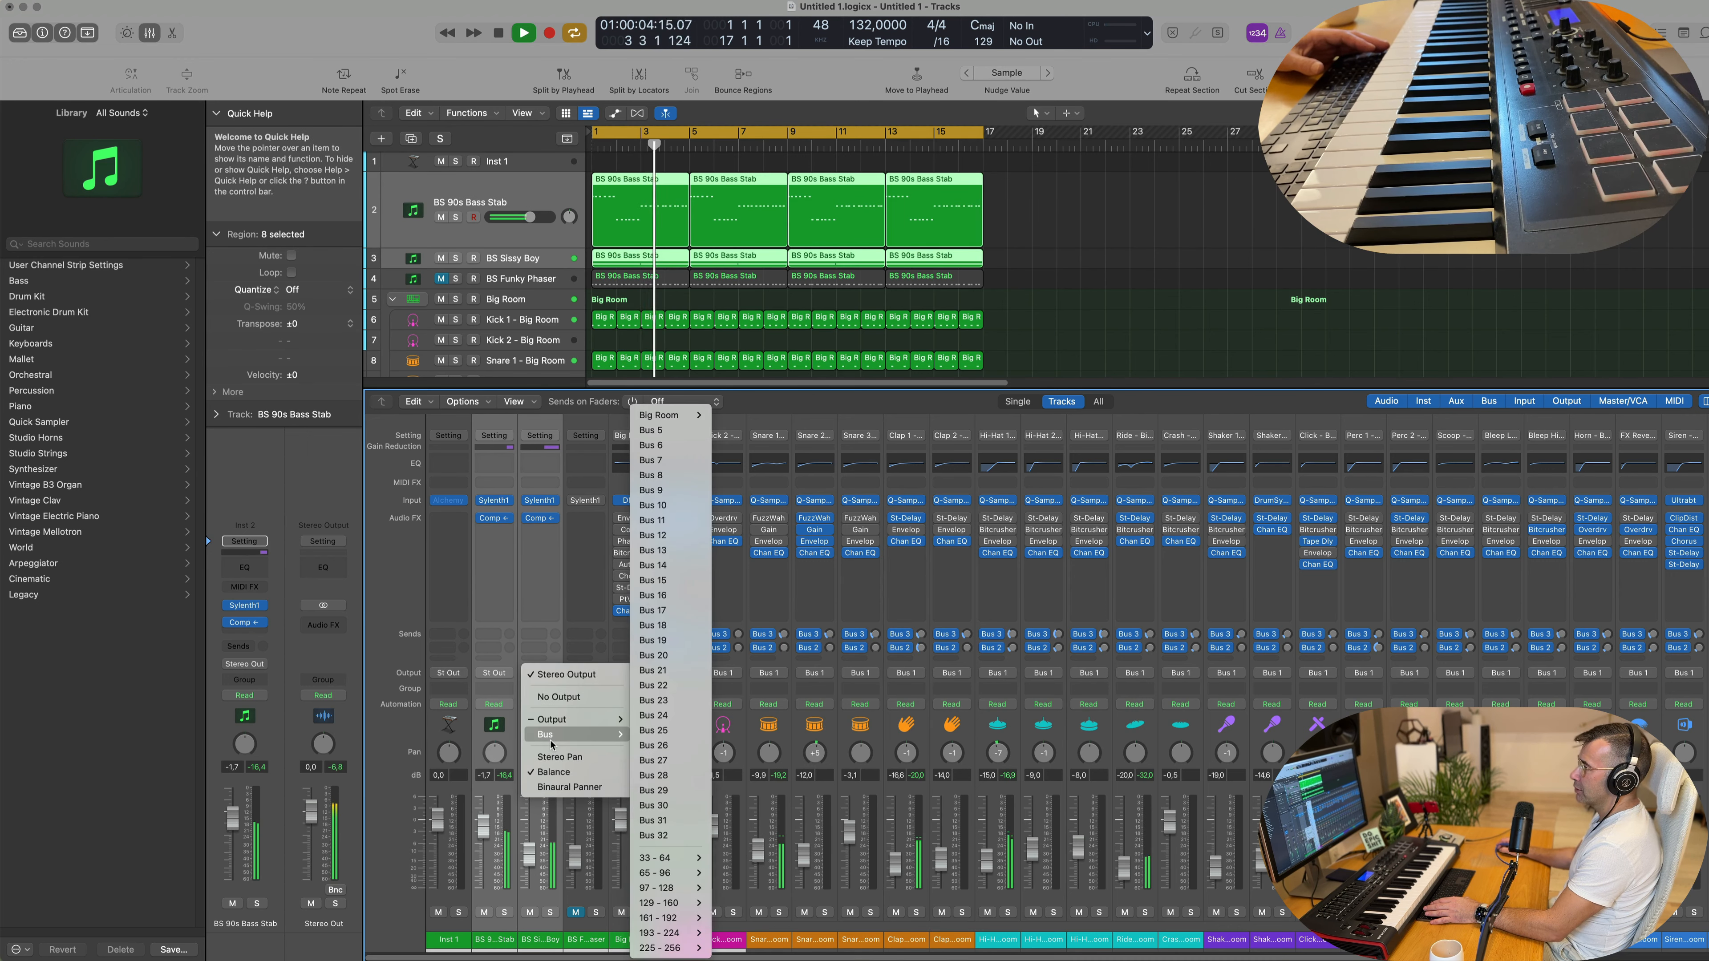
left_click(664, 430)
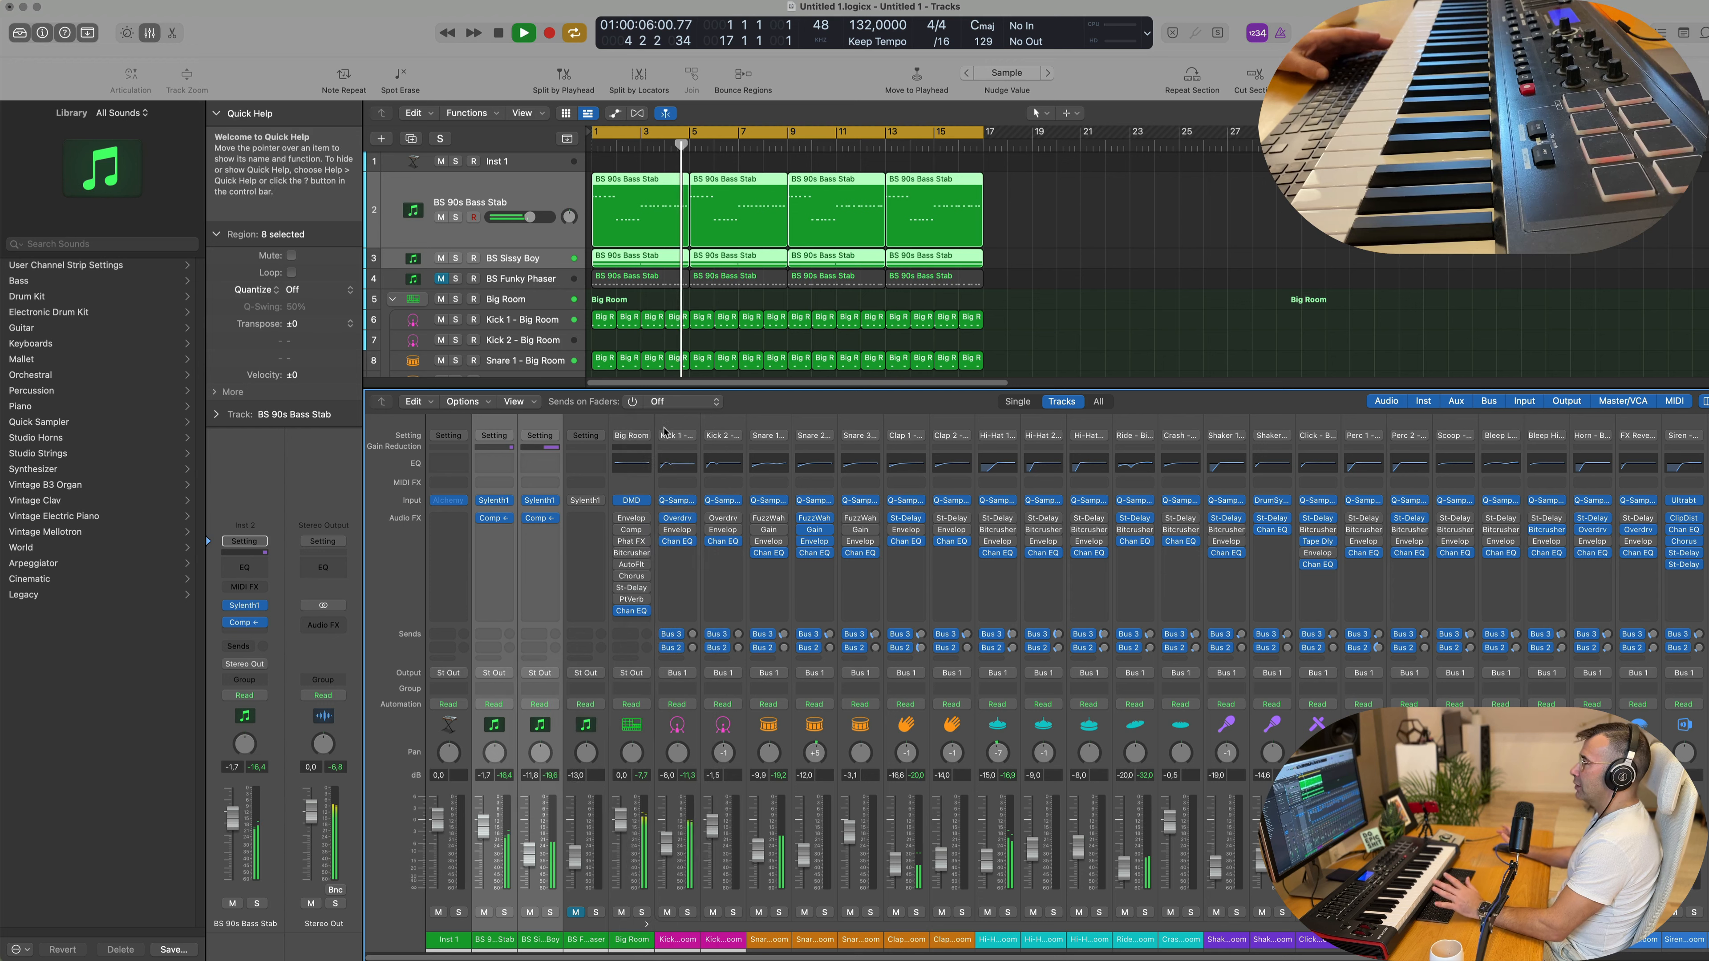
Step: Move the BS 90s Bass Stab channel's compressor onto Aux 5 and replay the loop from the start
key("Return")
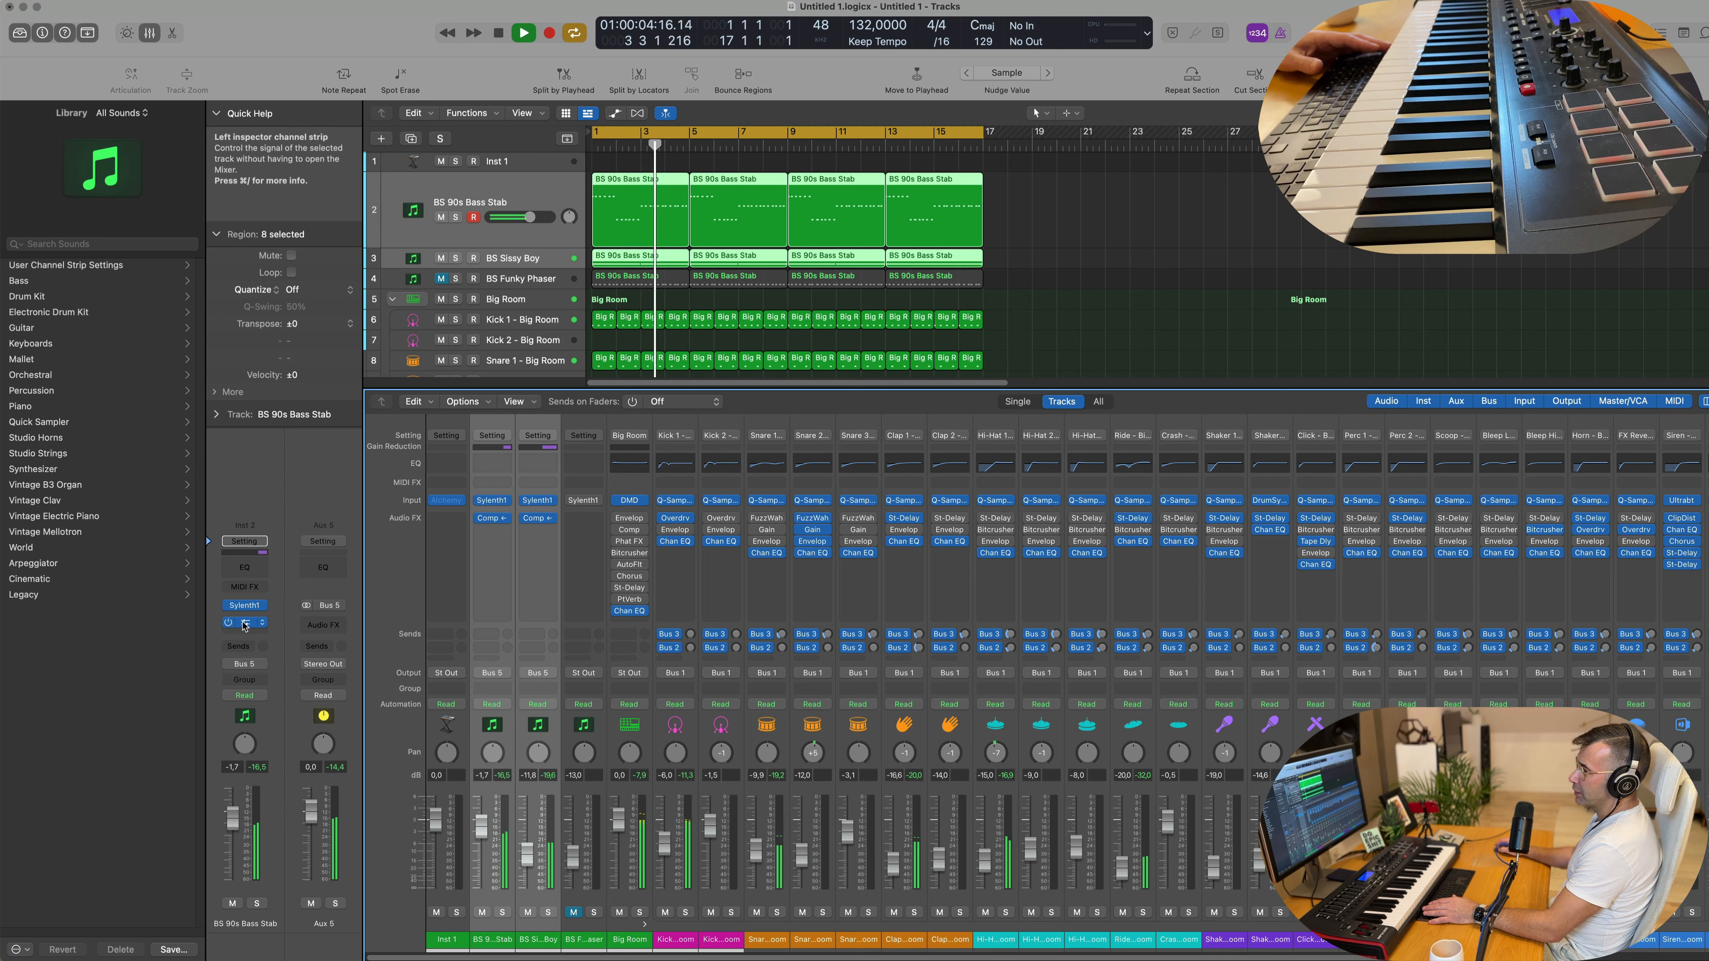
left_click_drag(329, 568, 326, 572)
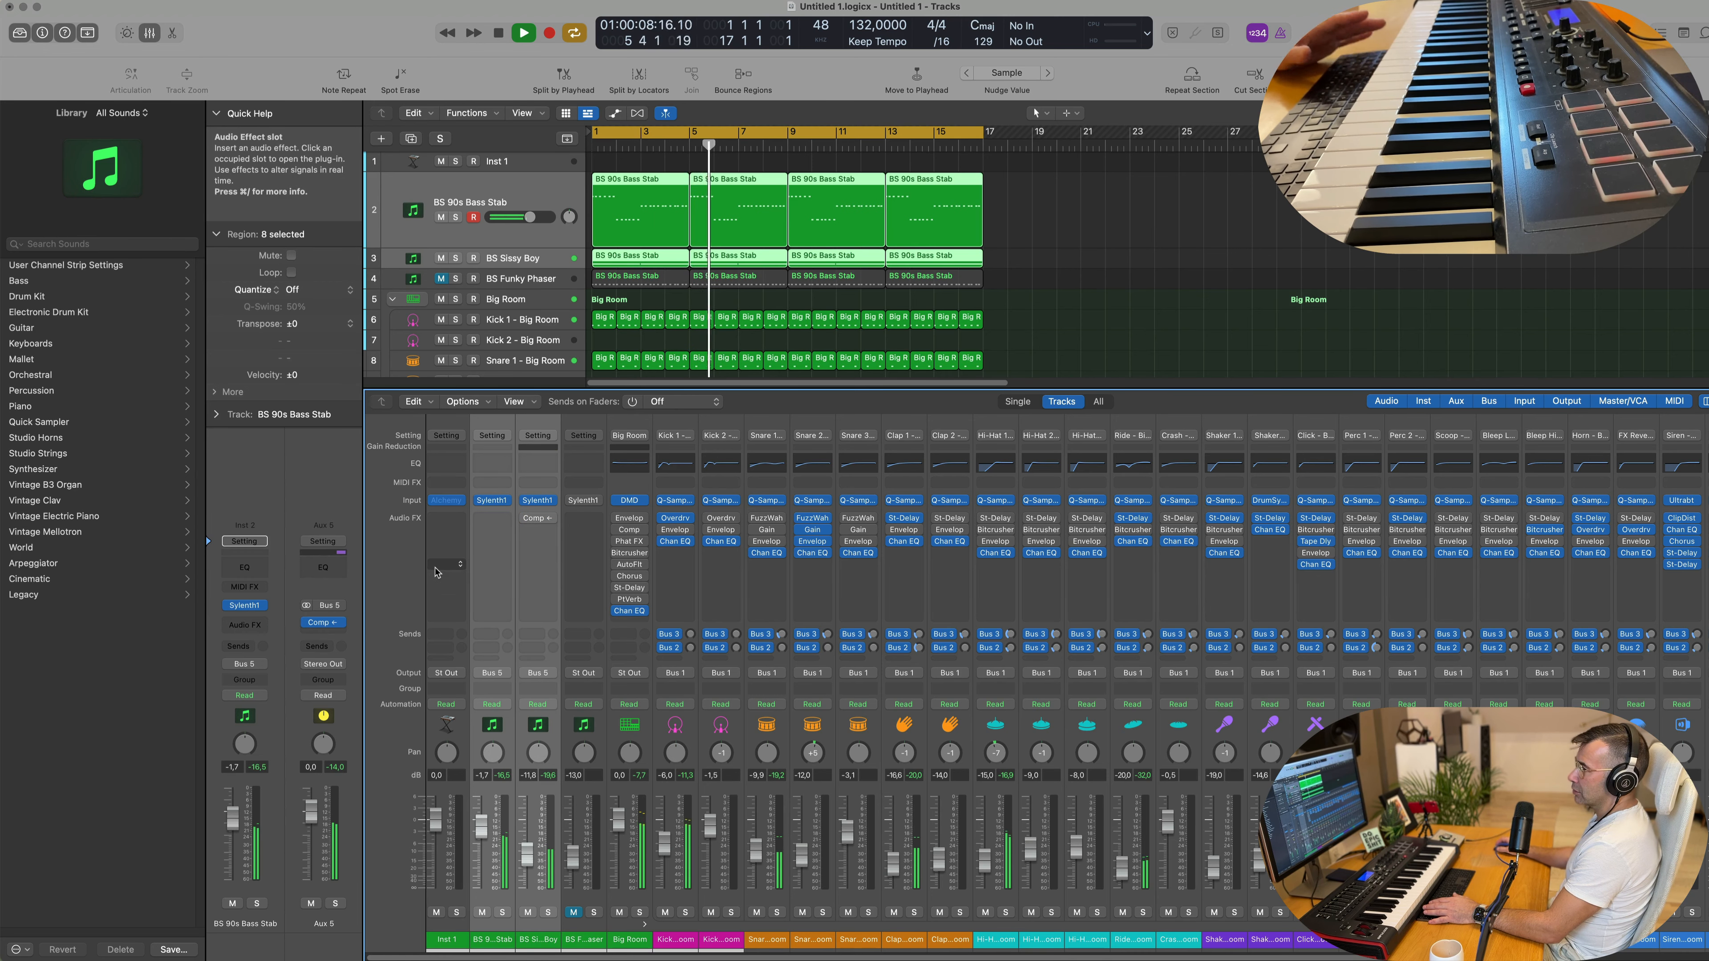
key("space")
key("Return")
key("space")
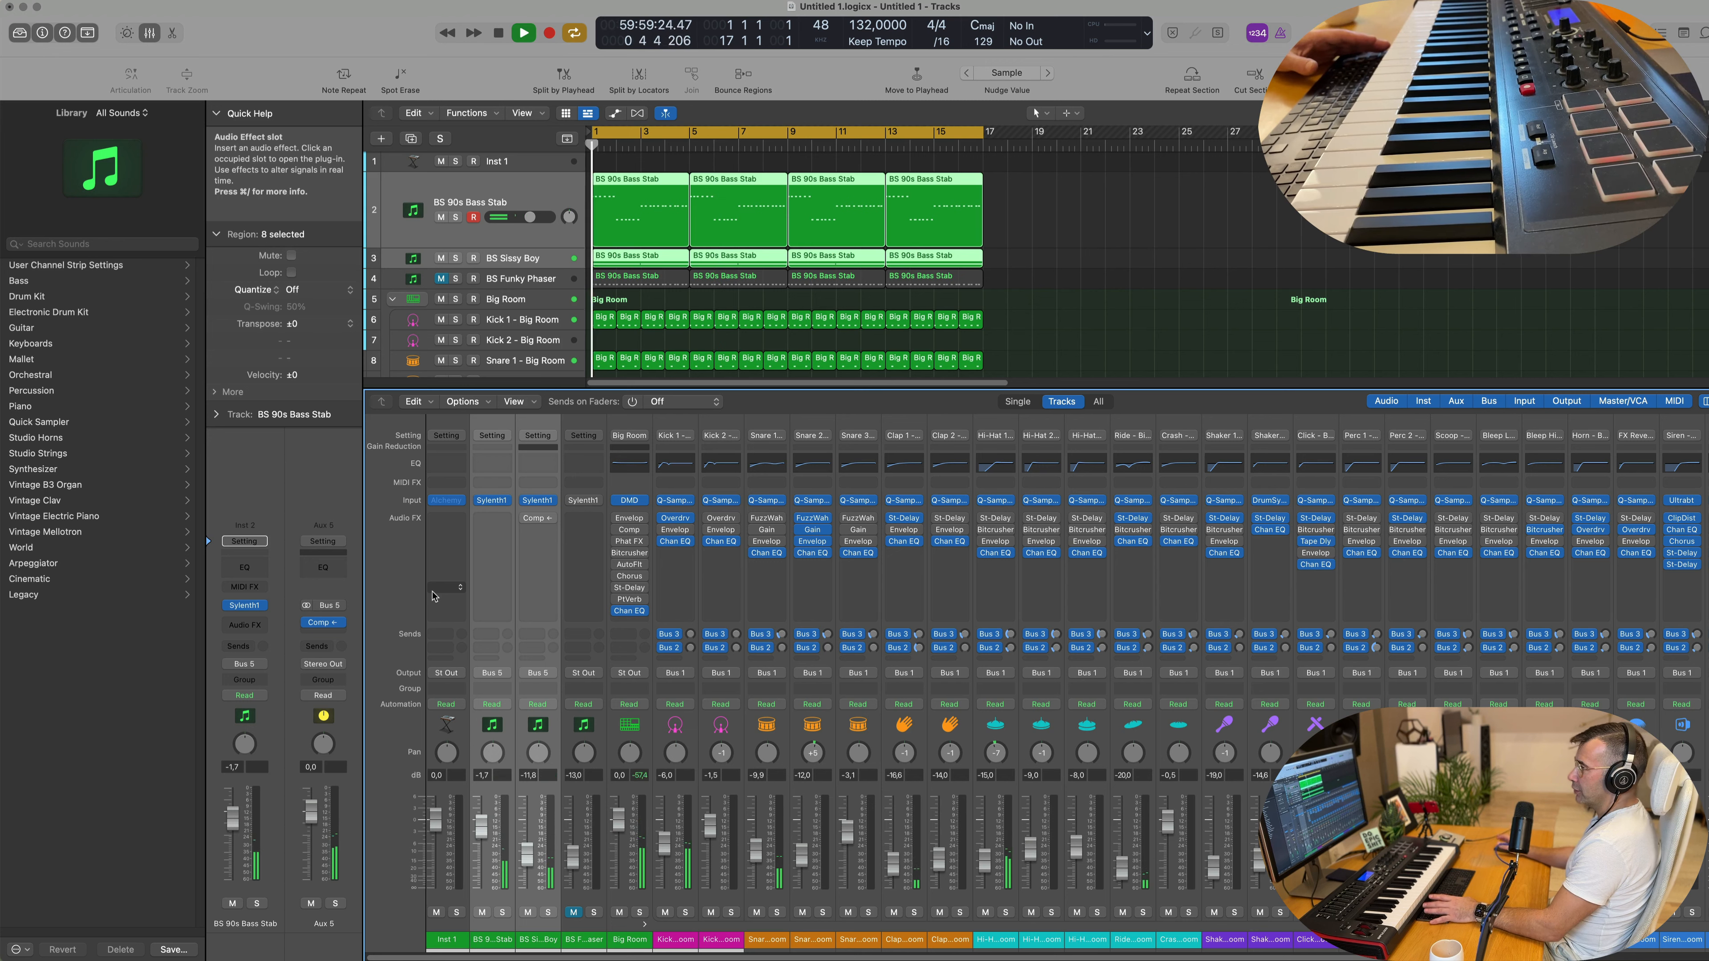
Step: Solo the Aux 5 bass bus and examine how its compressor acts on the combined basses
left_click(335, 904)
key("Return")
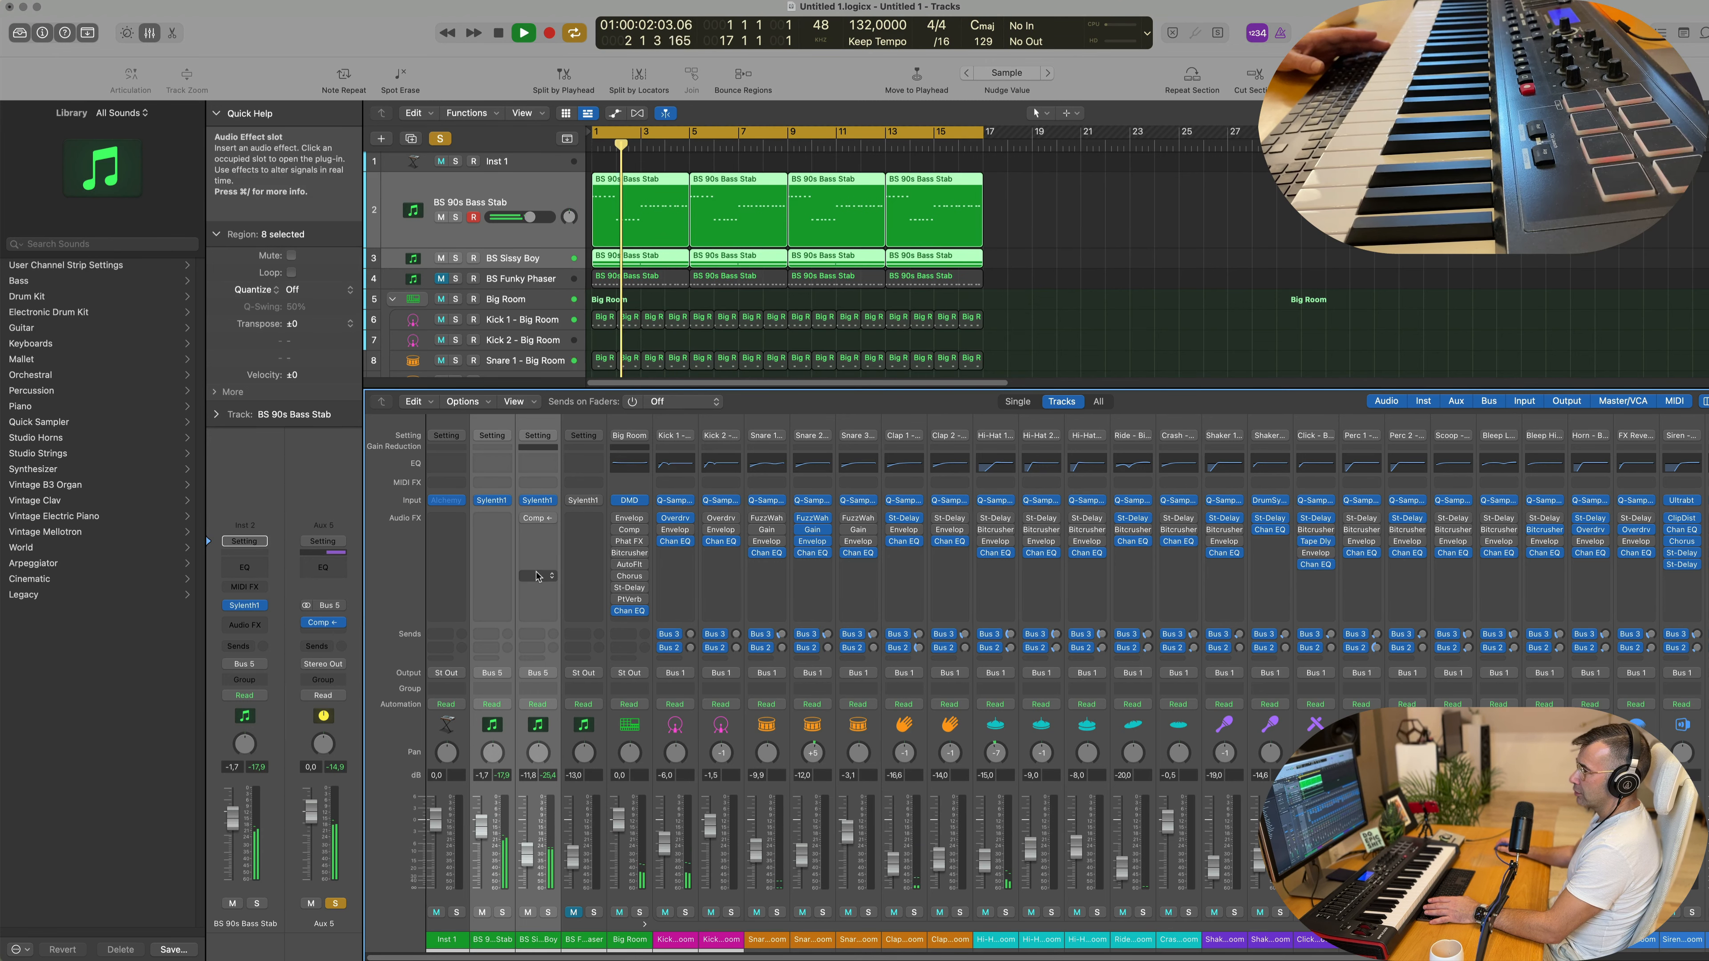
left_click(326, 626)
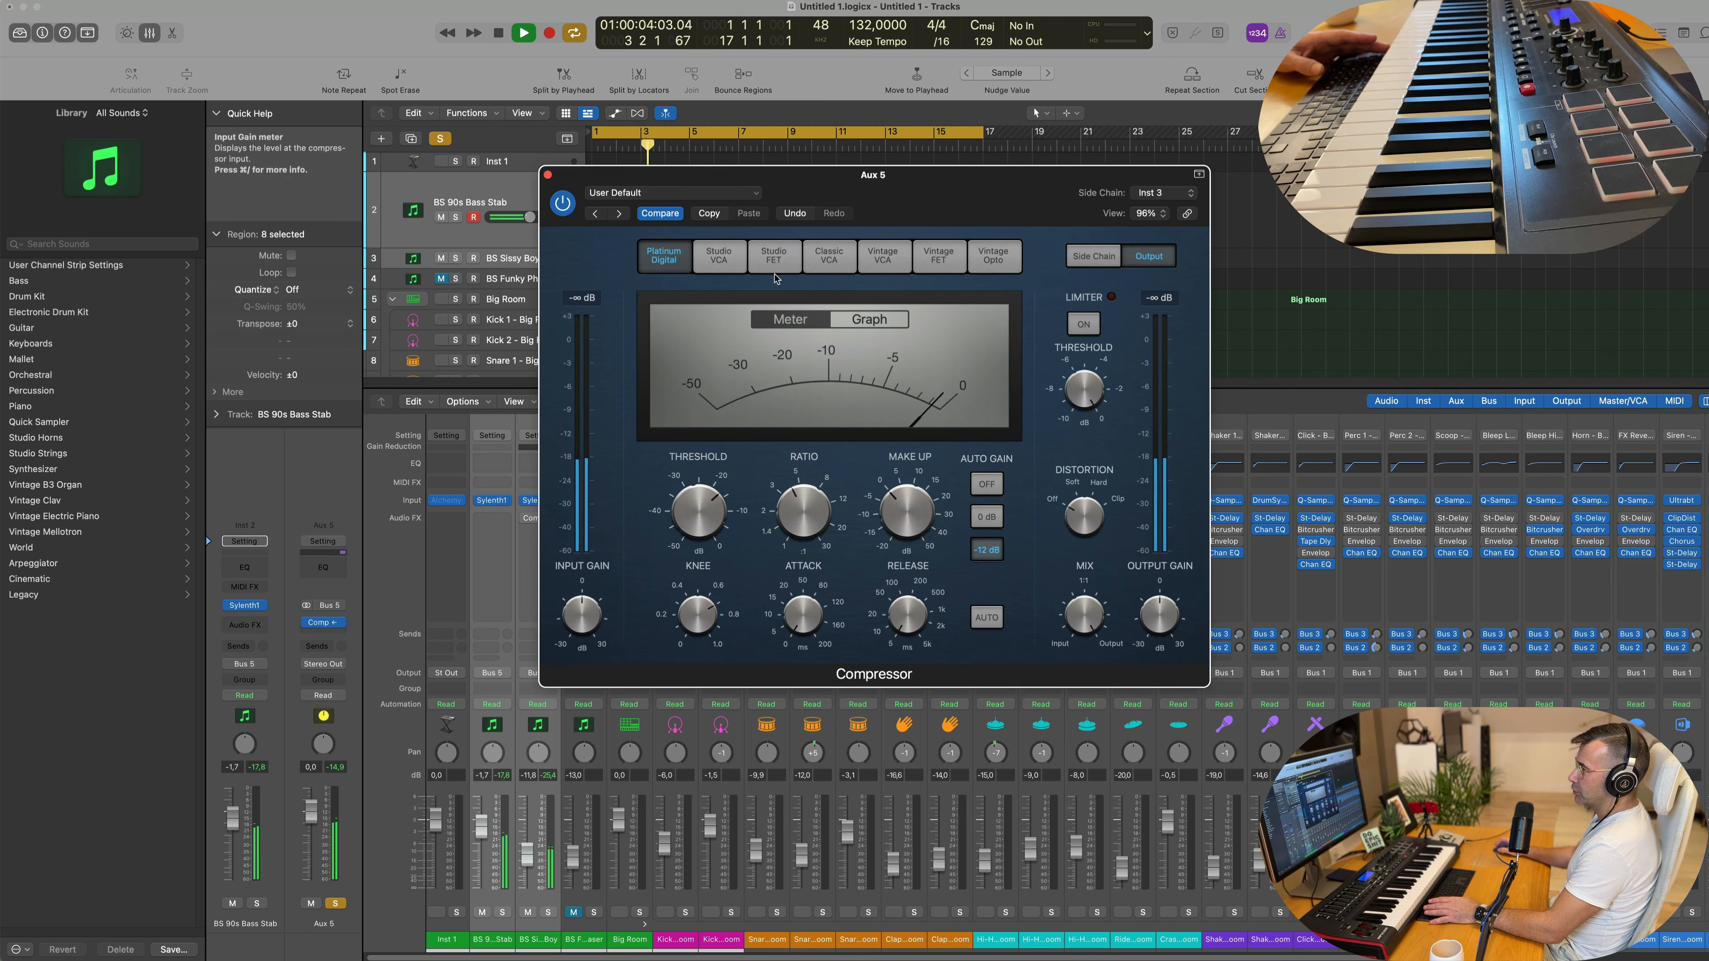
left_click(543, 174)
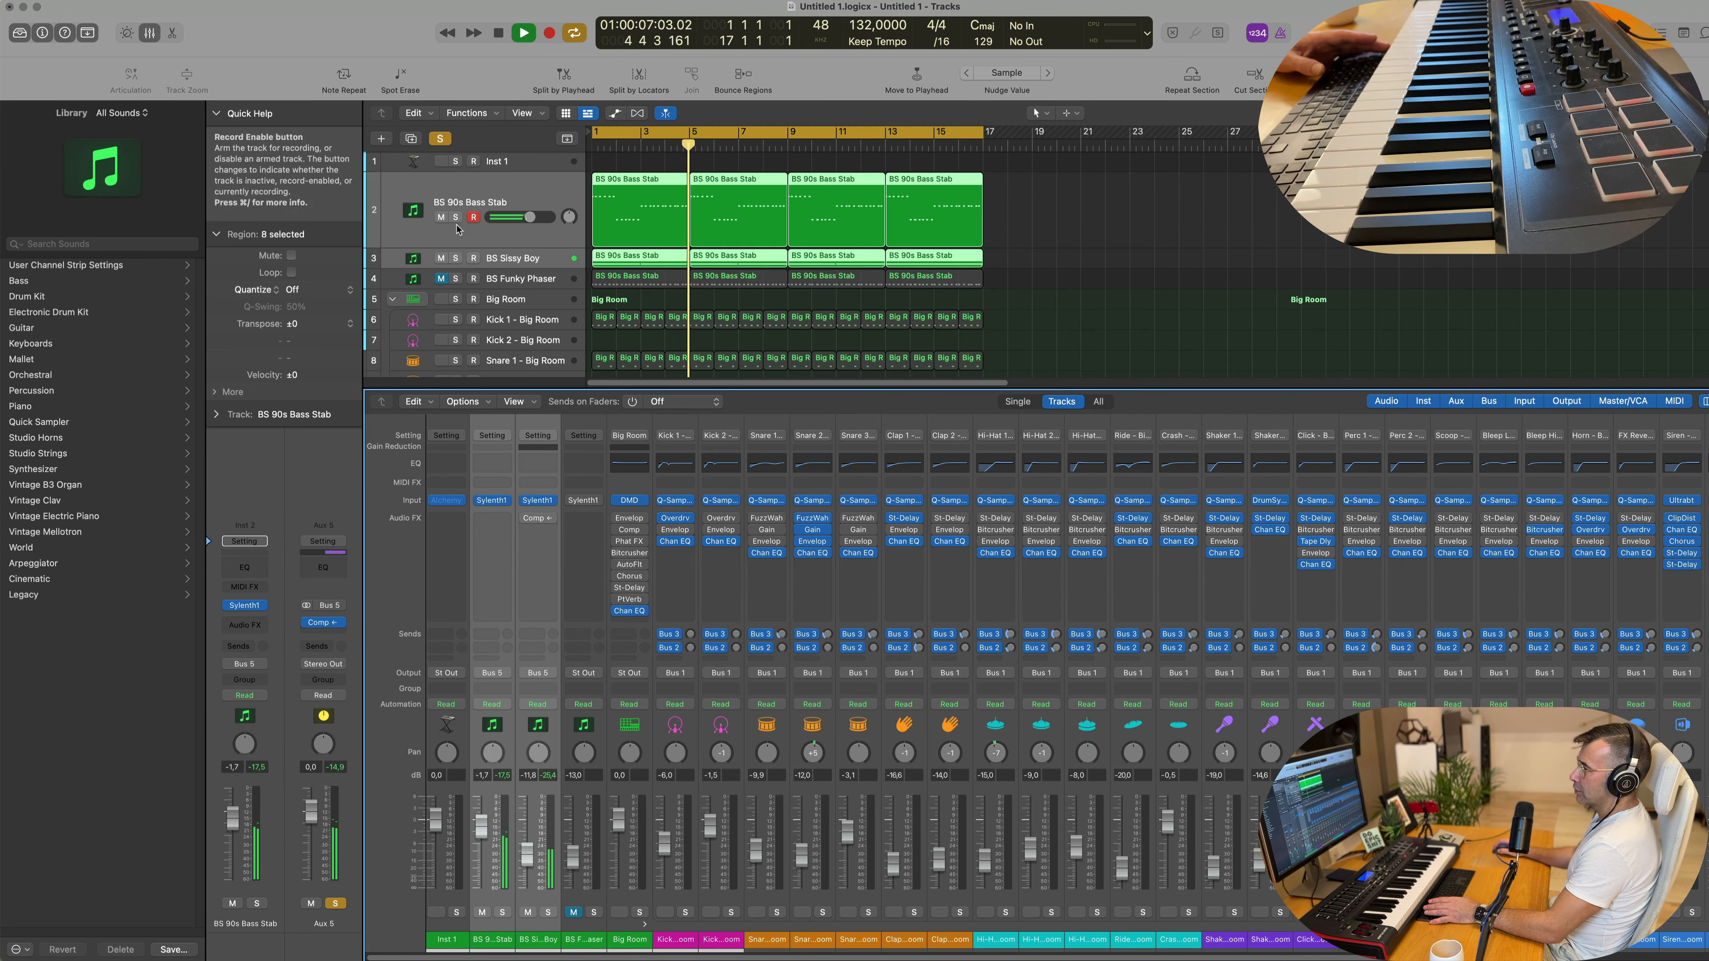
Step: Compare the BS 90s Bass Stab and BS Sissy Boy tracks soloed together with the full mix
left_click(455, 258)
left_click(455, 258)
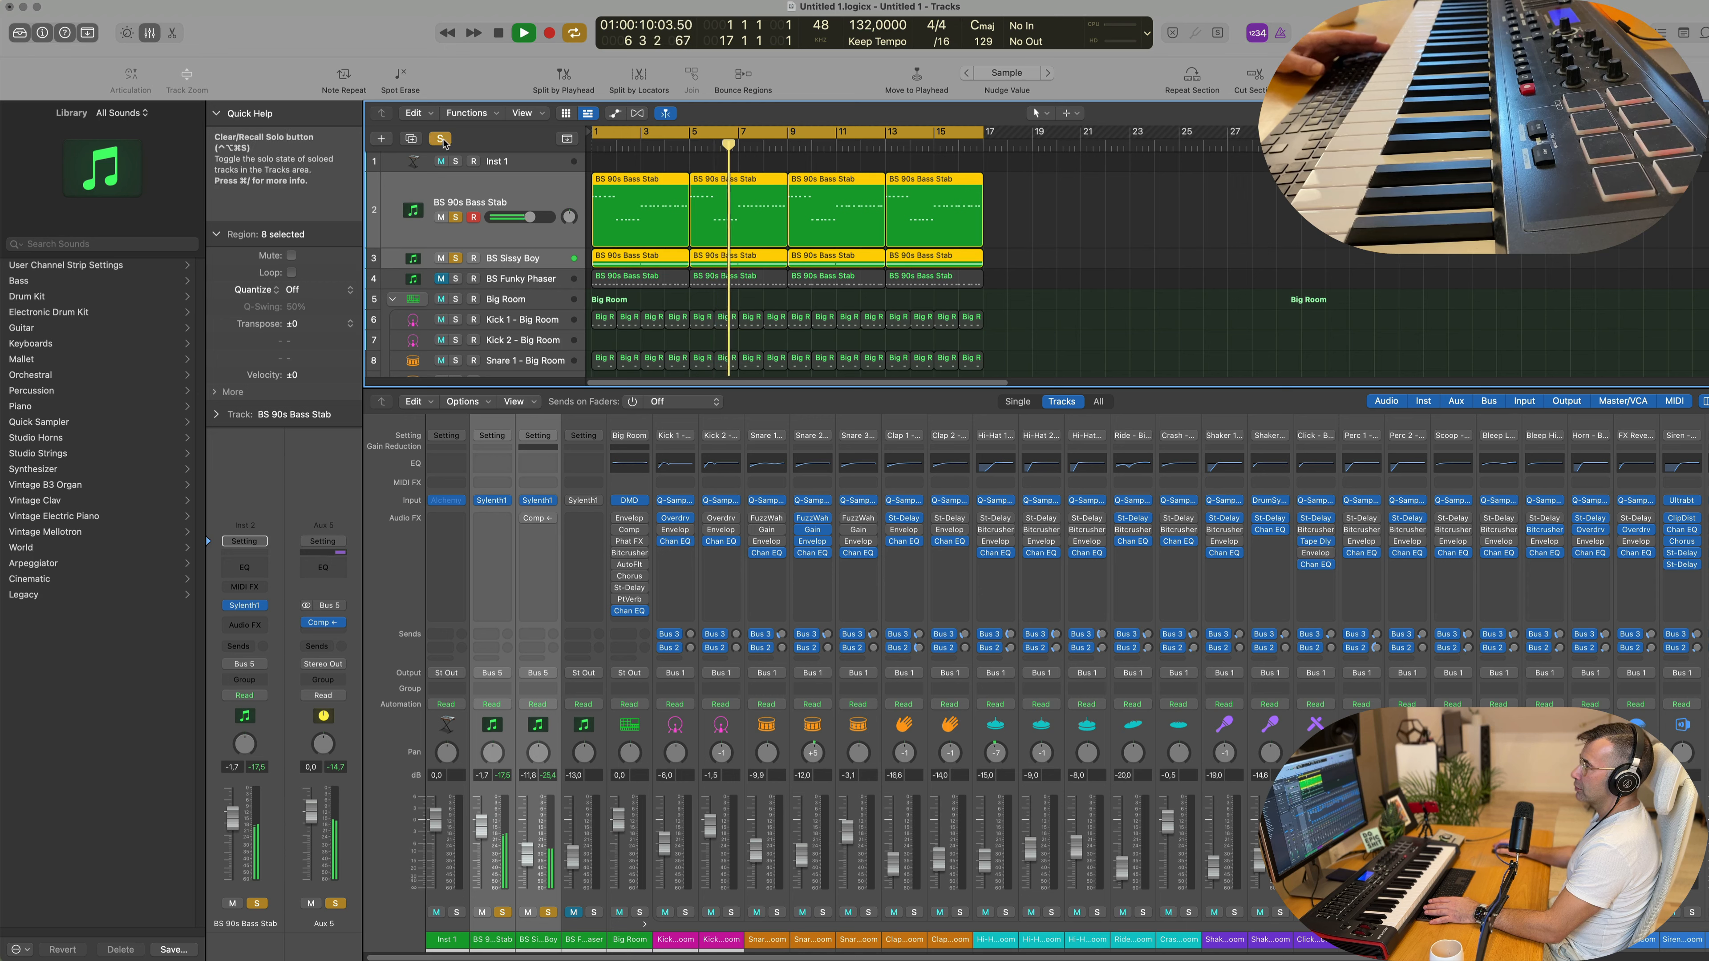
left_click(455, 217)
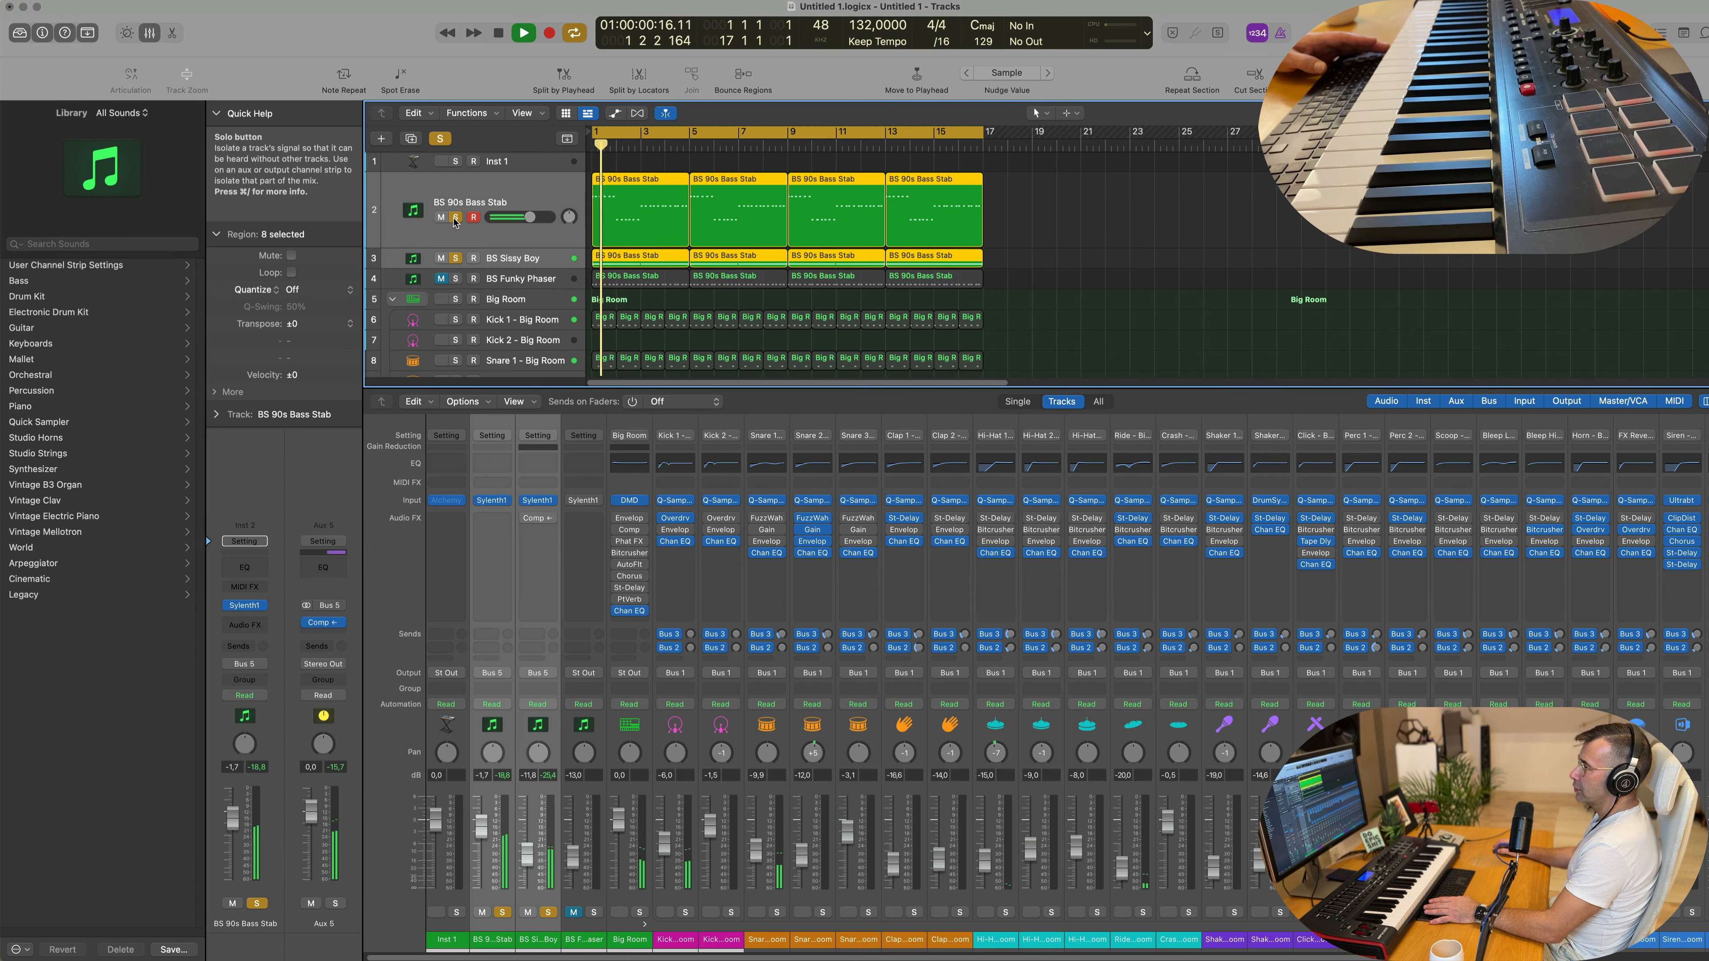
left_click(455, 217)
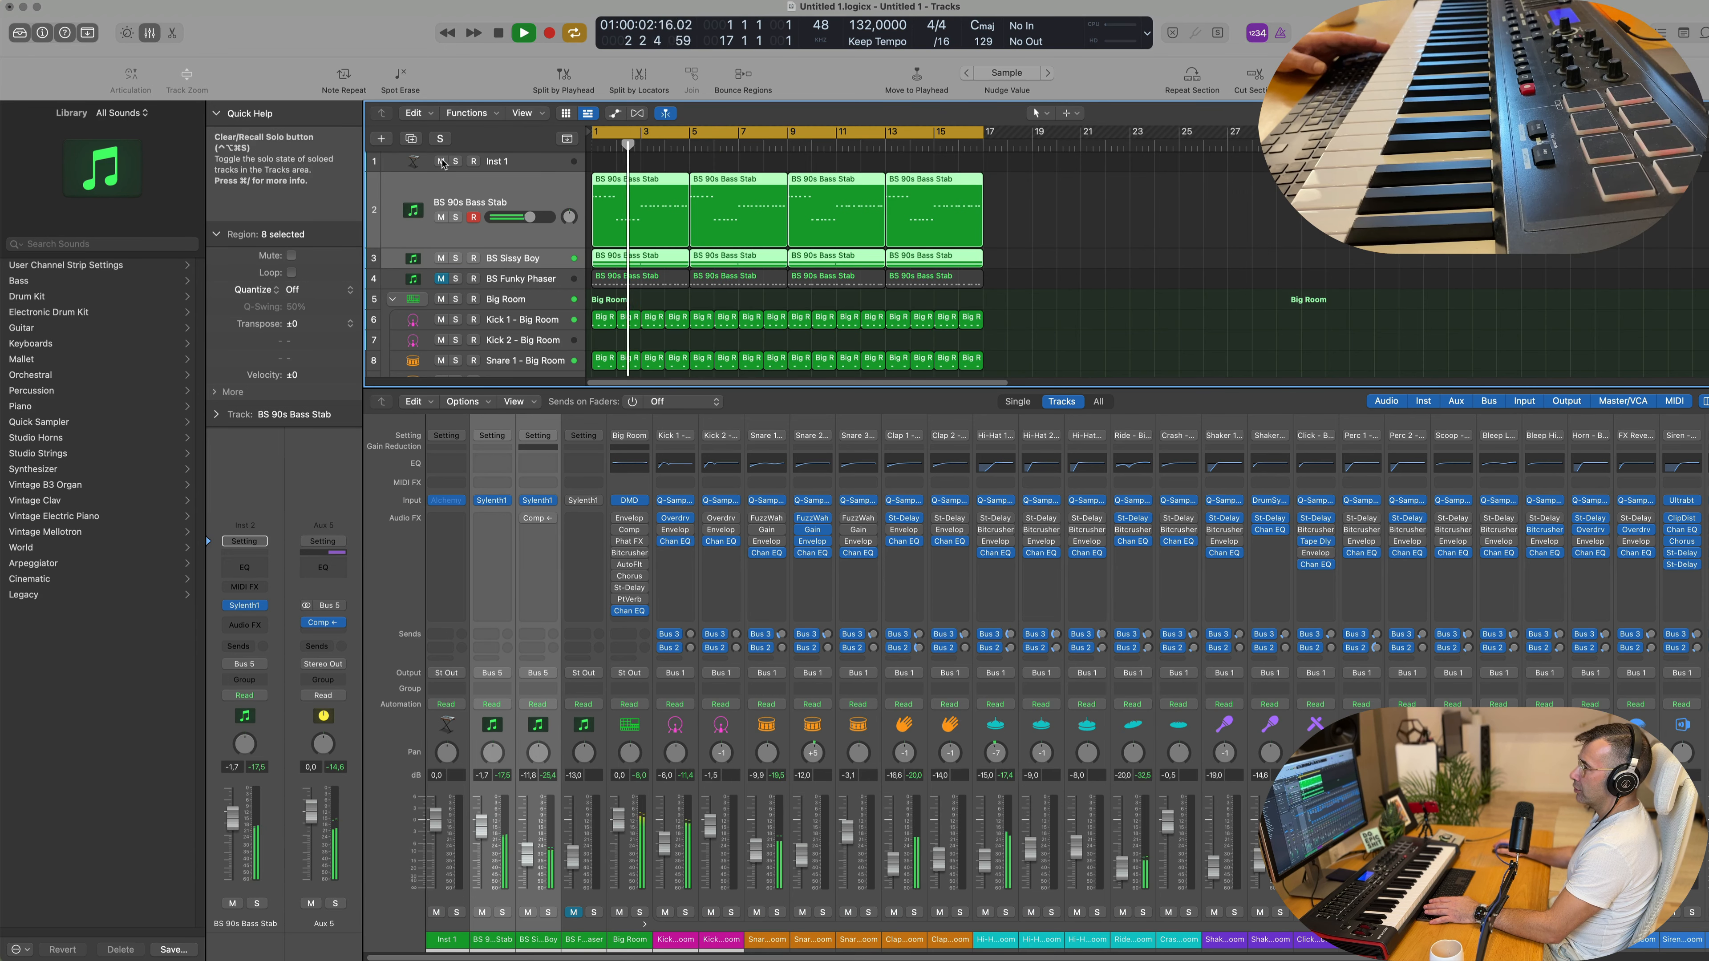
Step: Audition BS 90s Bass Stab and BS Sissy Boy individually in solo, clearing the solos to compare with the mix
left_click(567, 241)
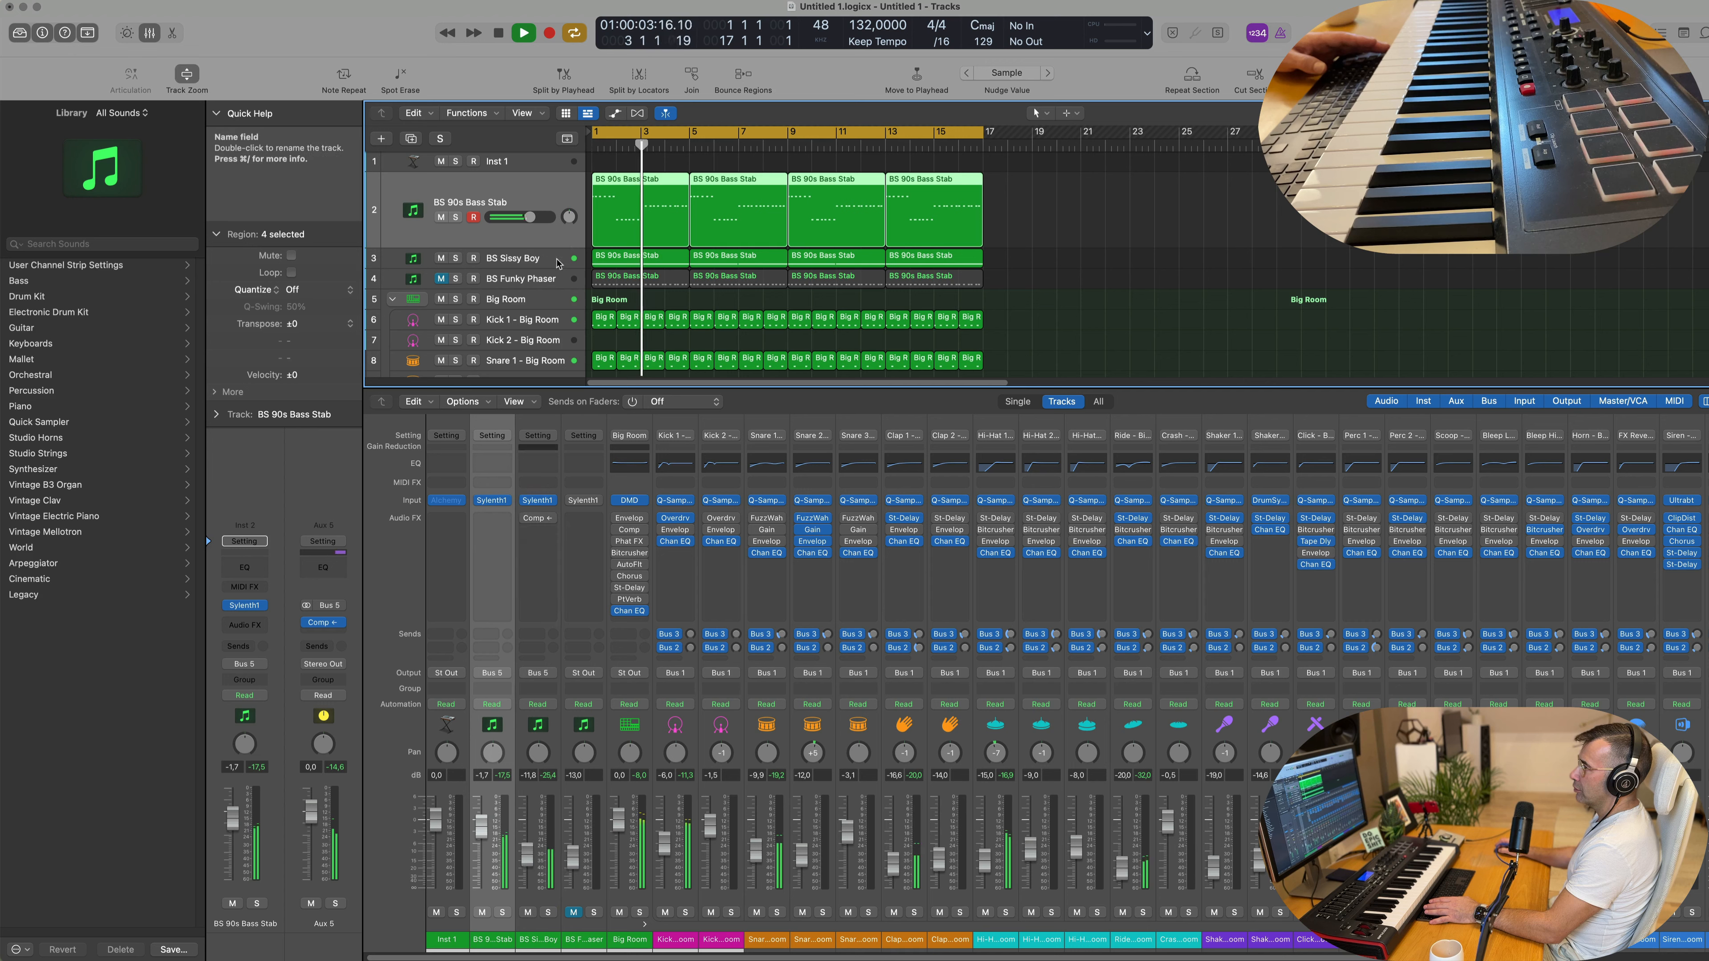
left_click(455, 218)
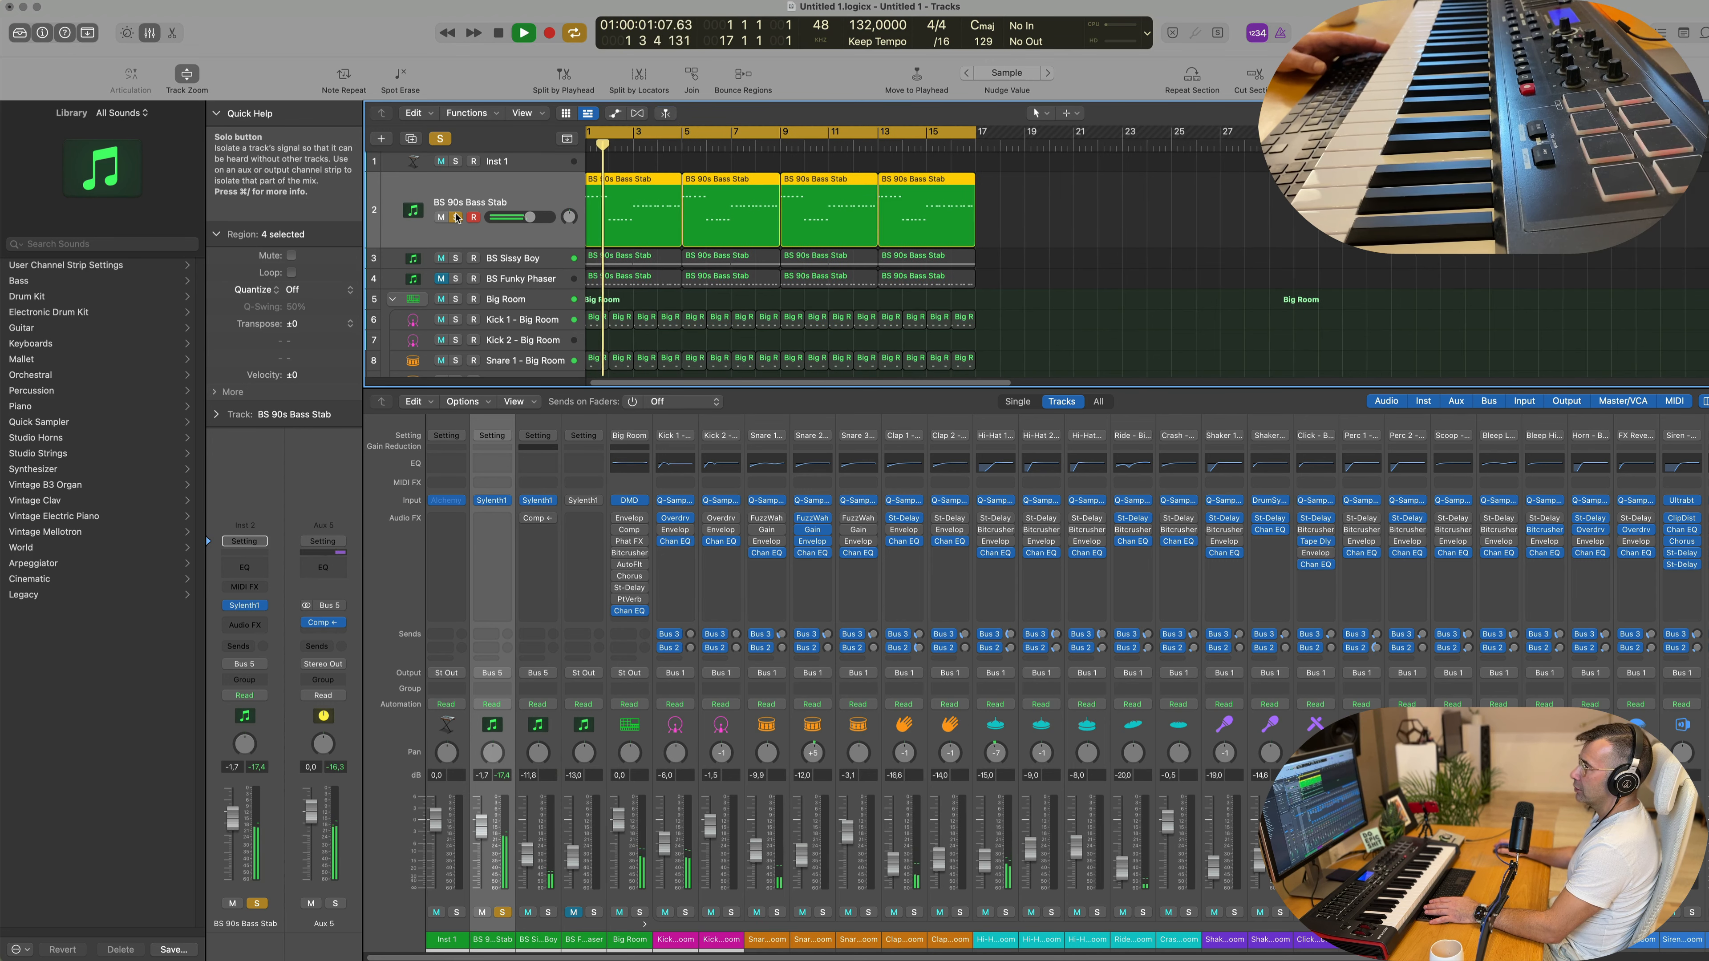
left_click(455, 218)
left_click(454, 258)
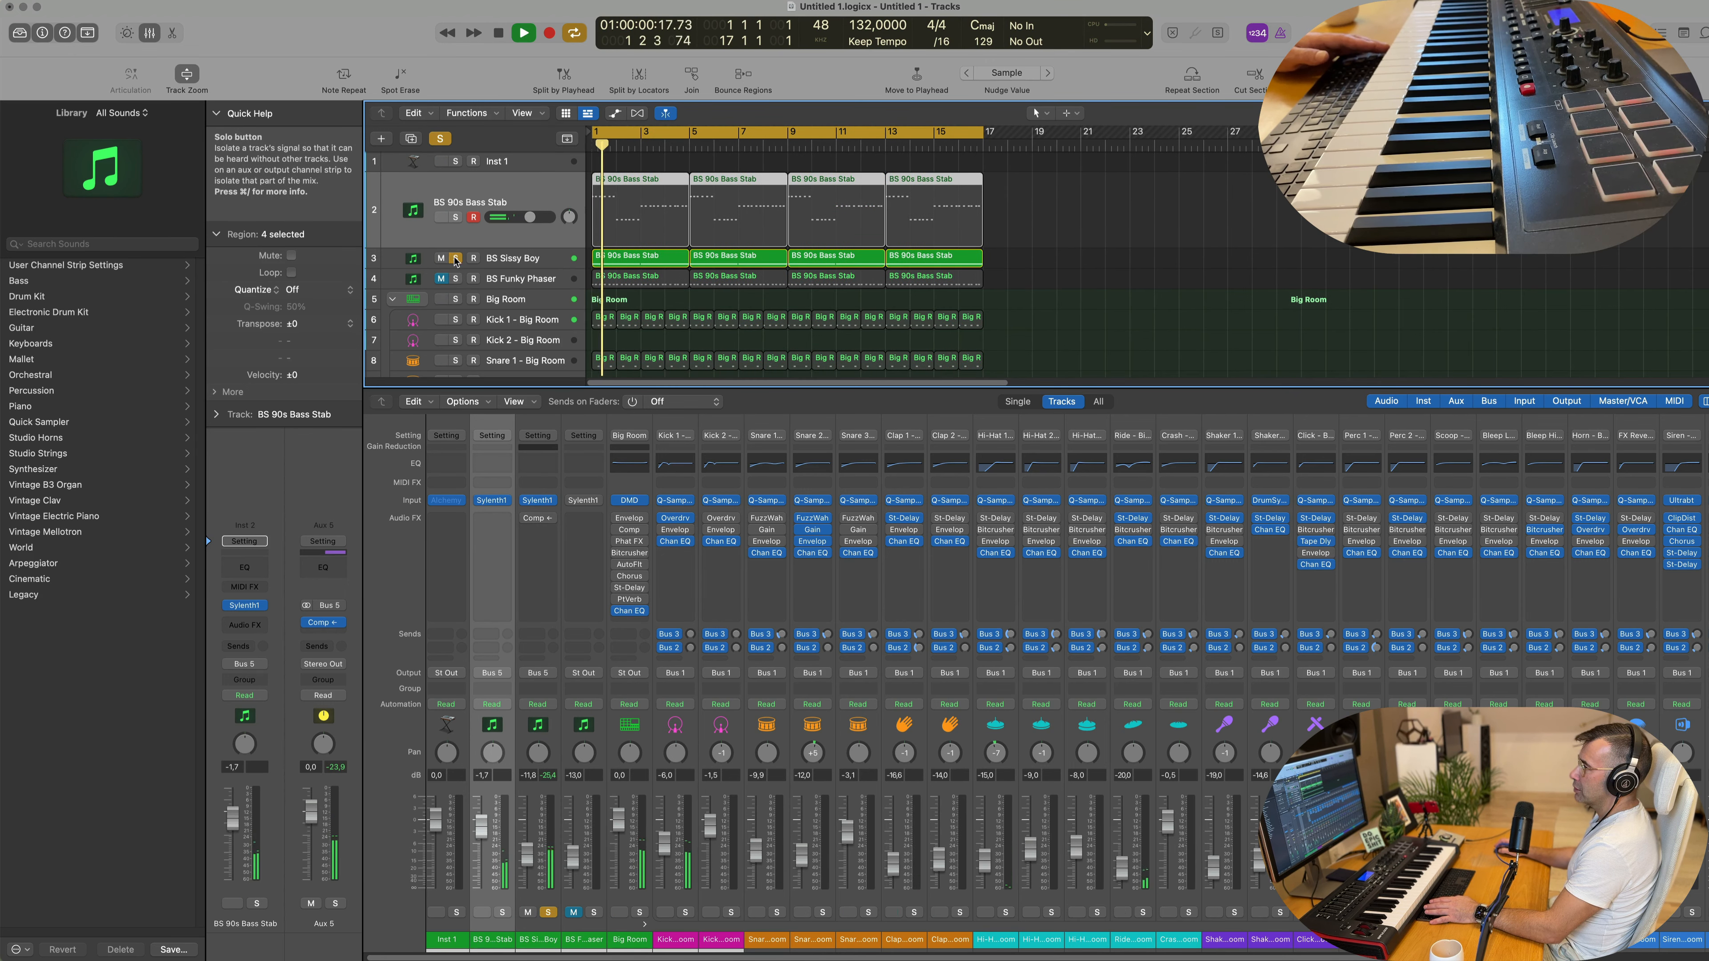
left_click(440, 138)
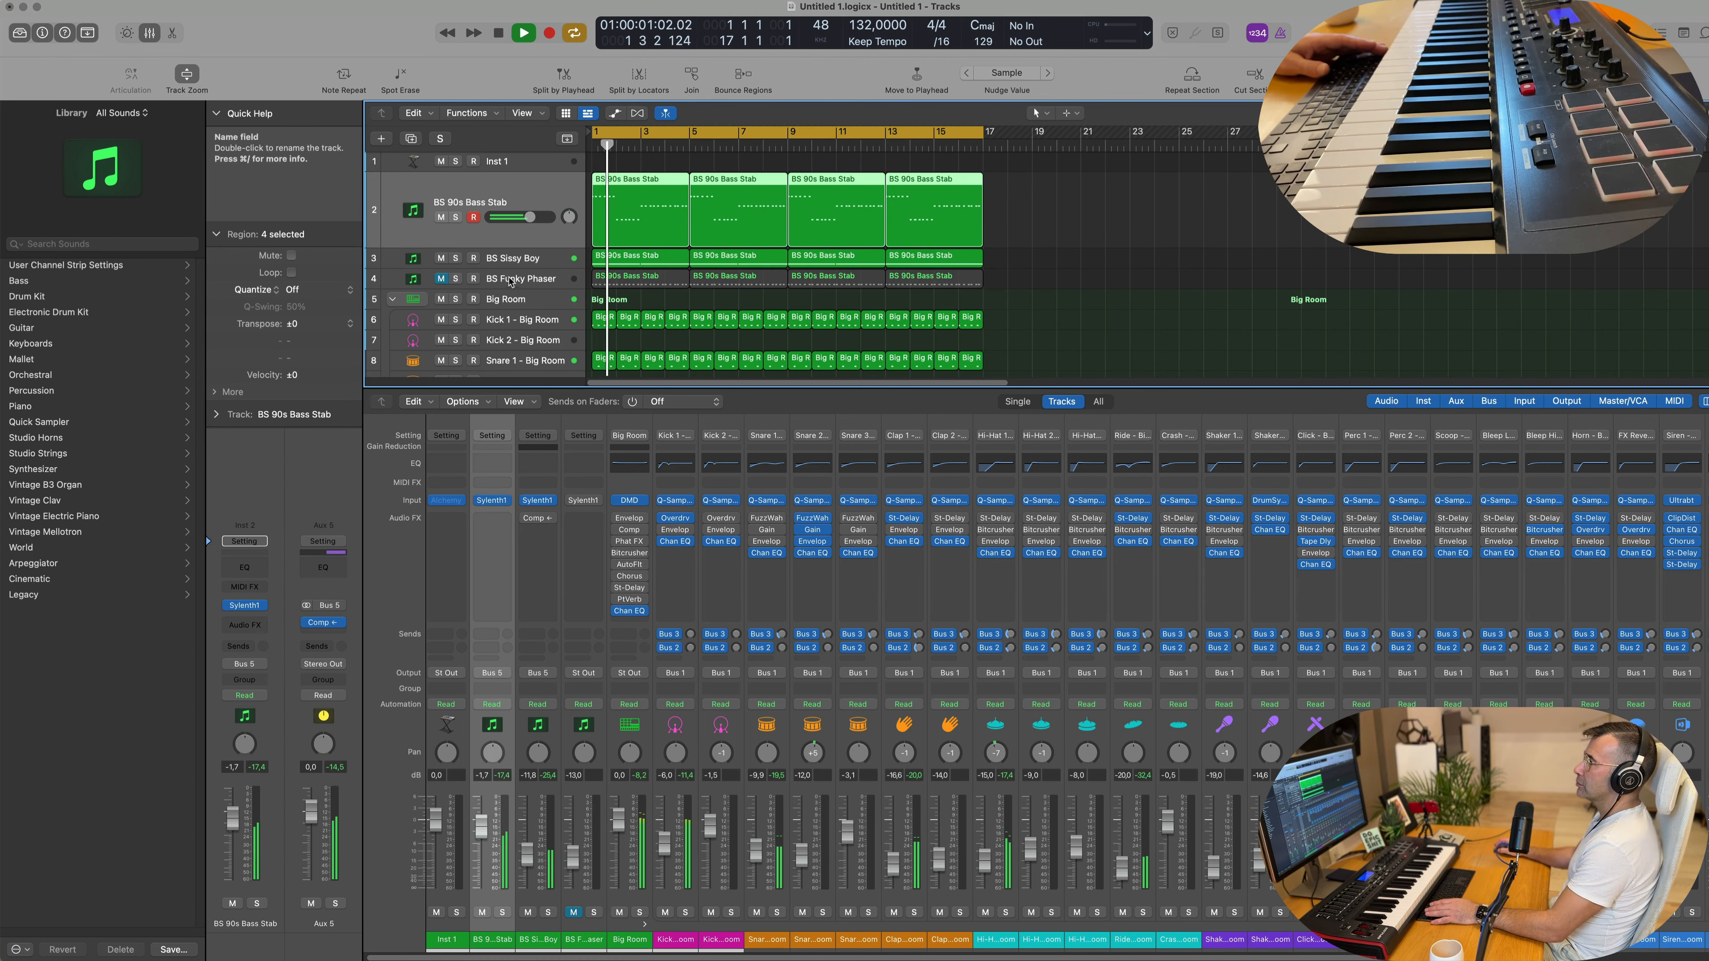
left_click(456, 259)
left_click(456, 259)
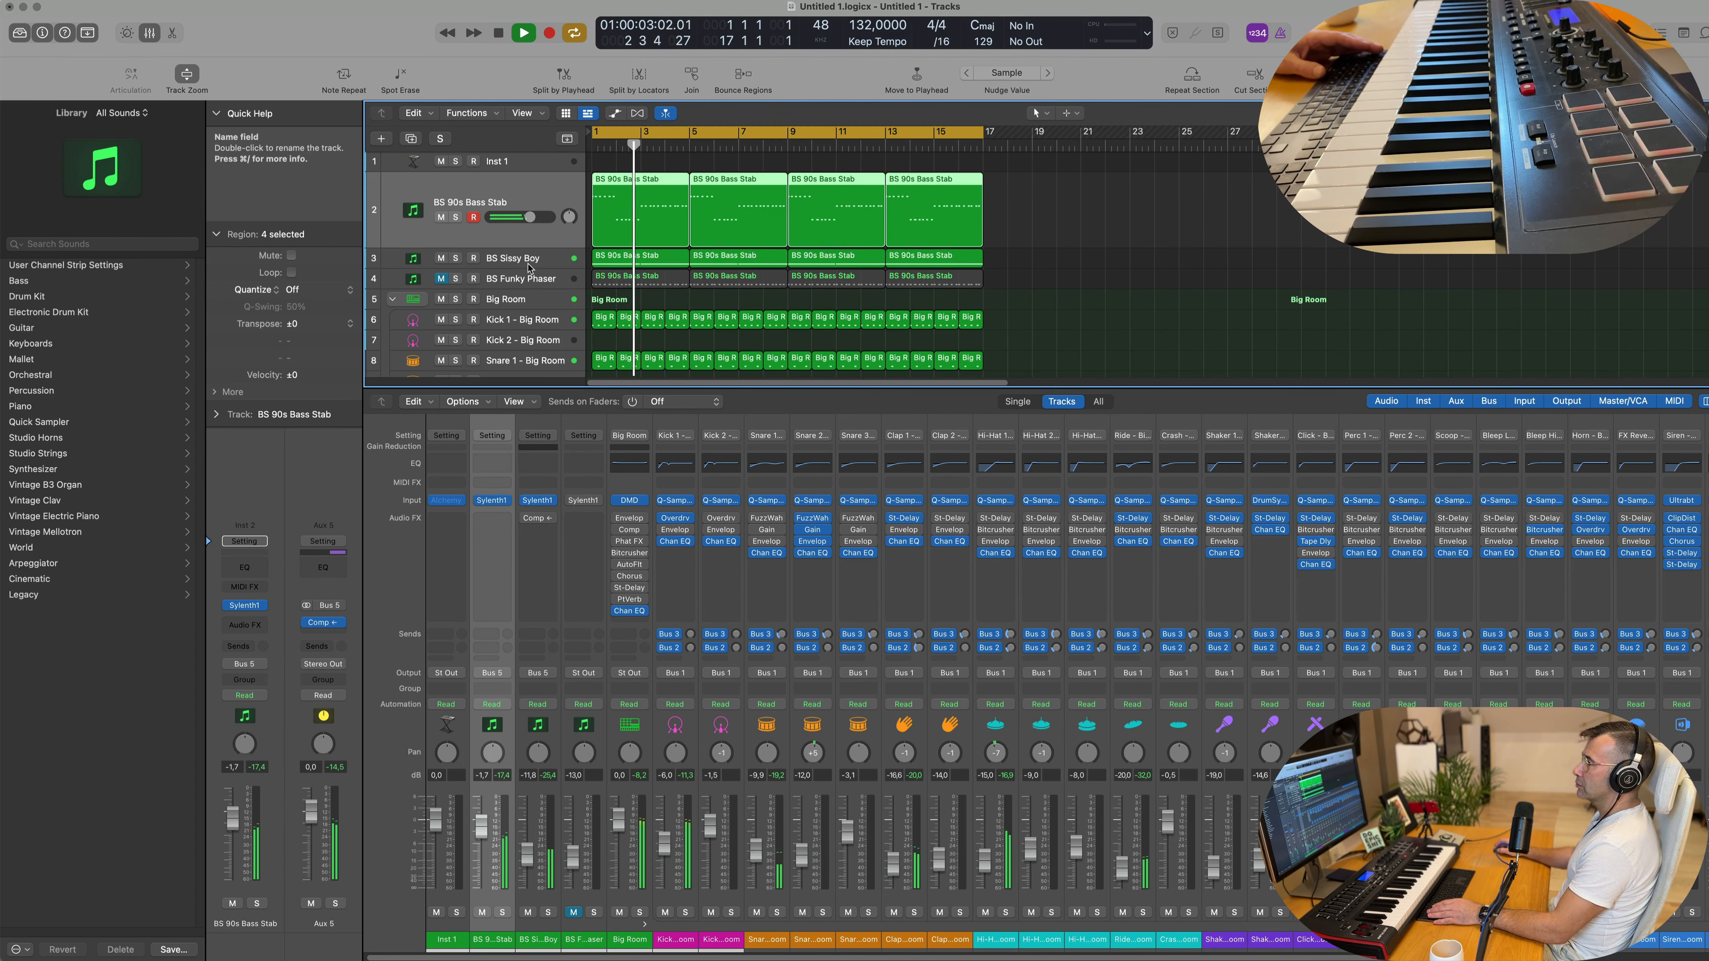
Step: Set the BS Sissy Boy volume to -12.8 dB and the BS 90s Bass Stab volume to -1.1 dB
left_click(530, 264)
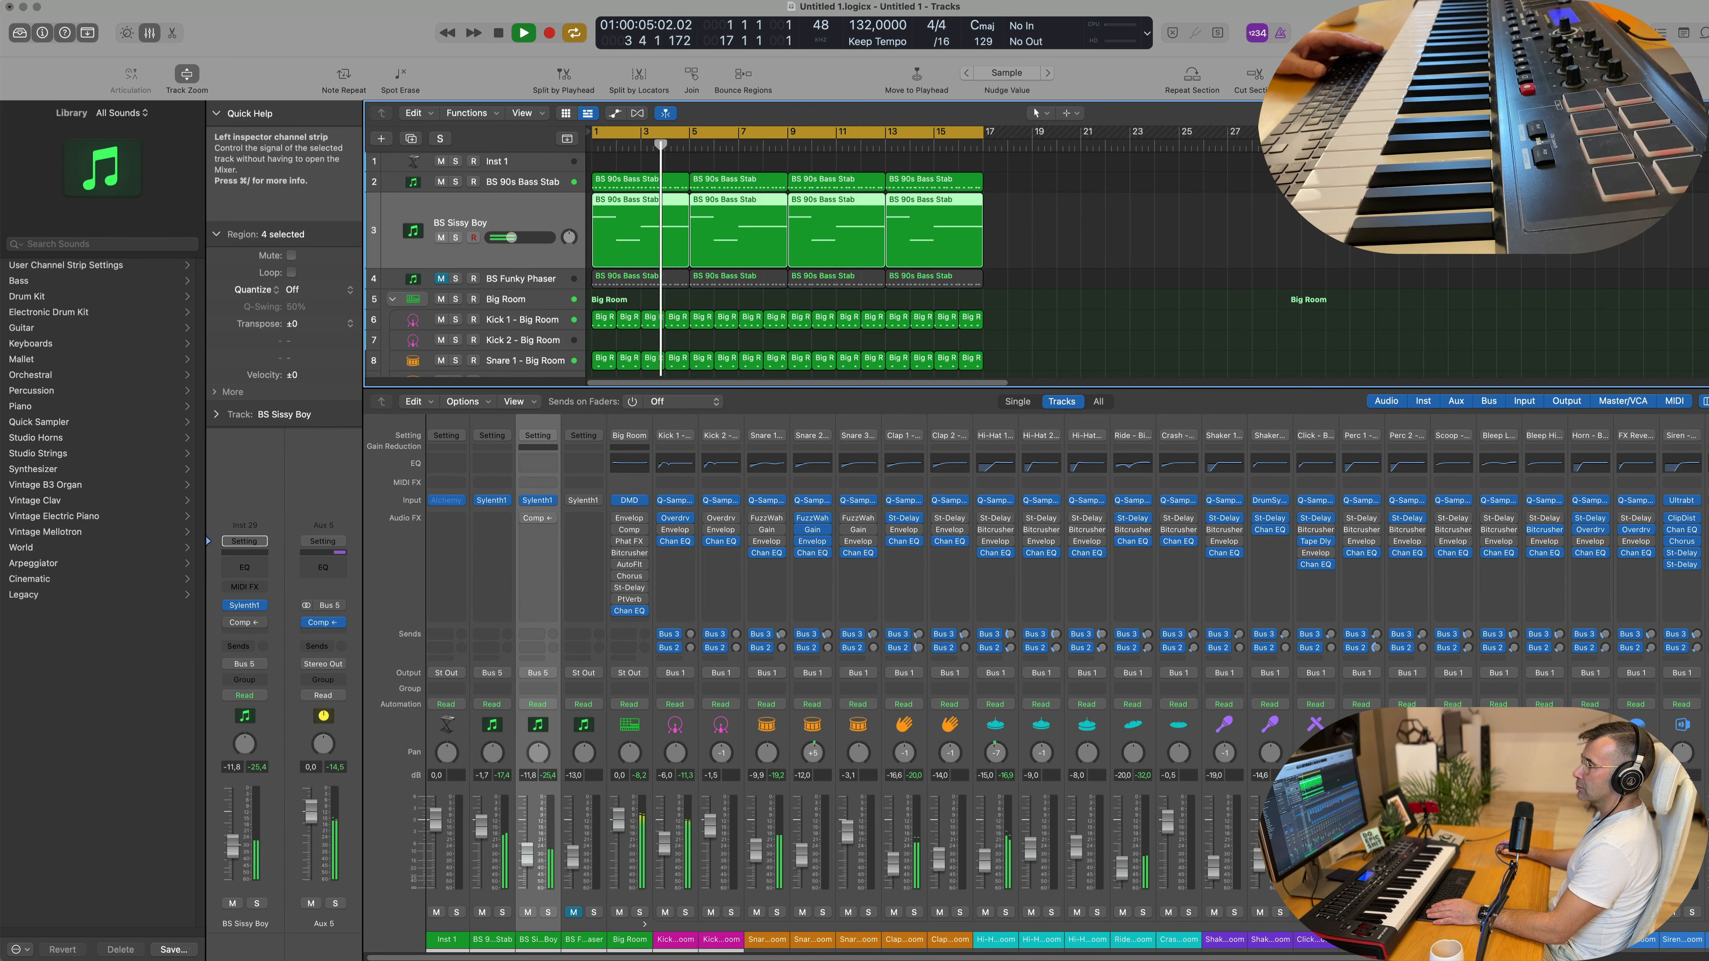
left_click(544, 183)
key("Return")
left_click_drag(239, 815, 238, 811)
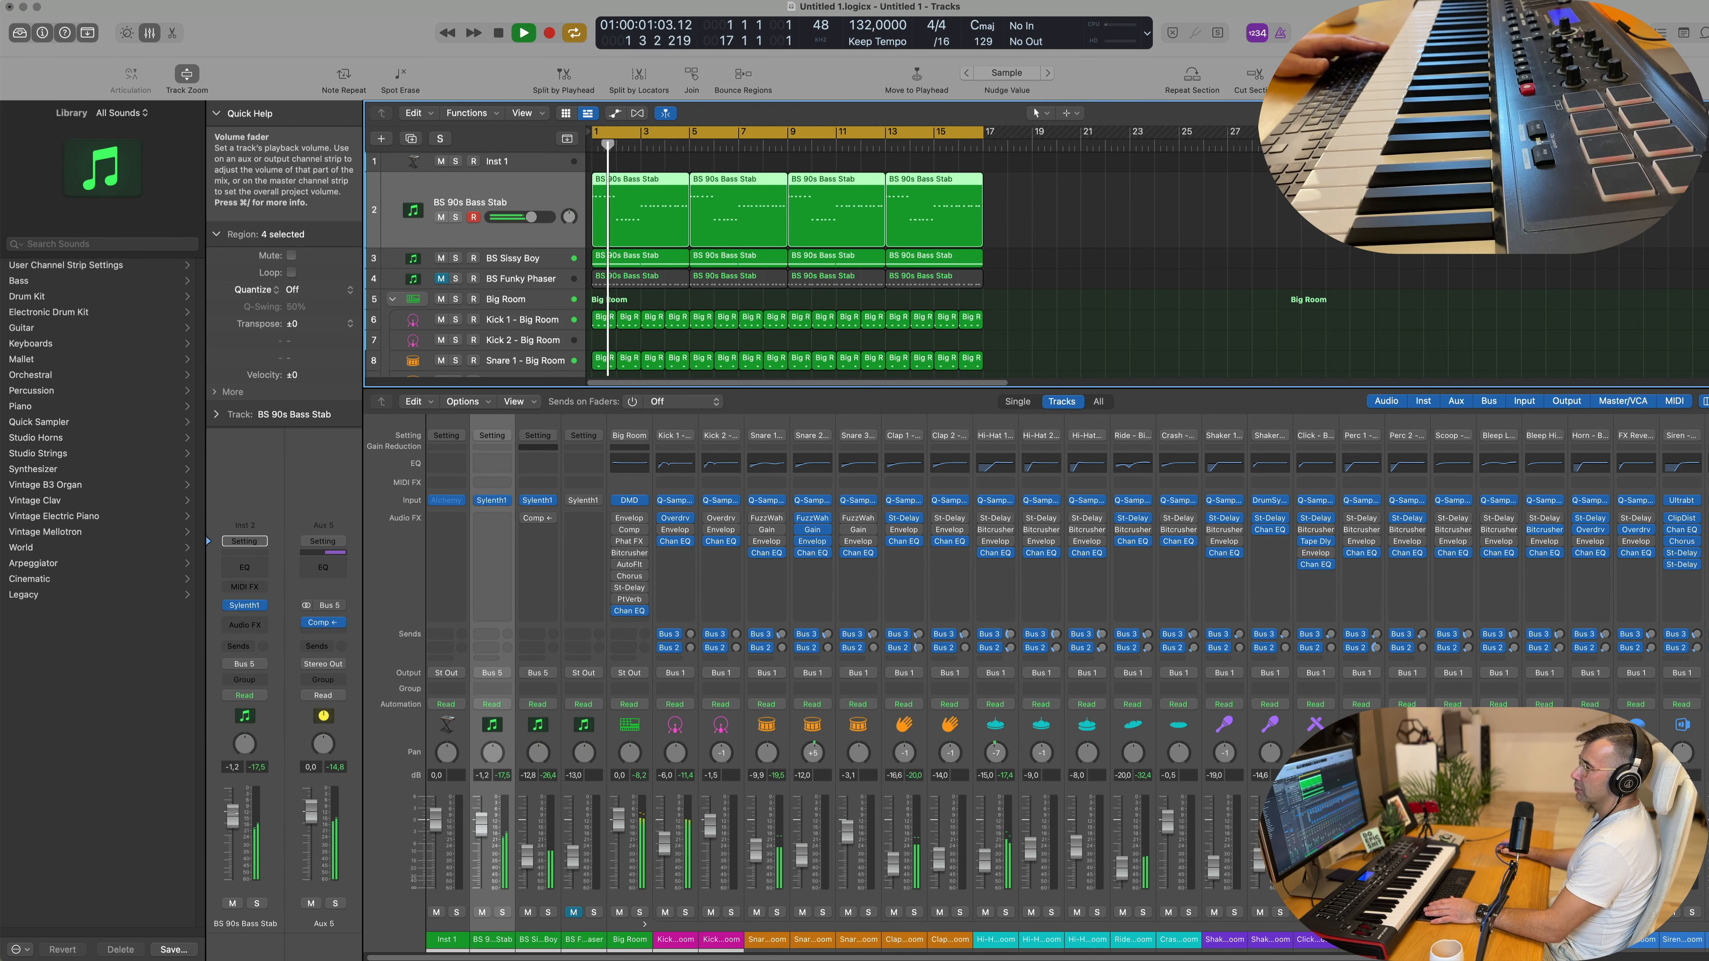
left_click(1169, 241)
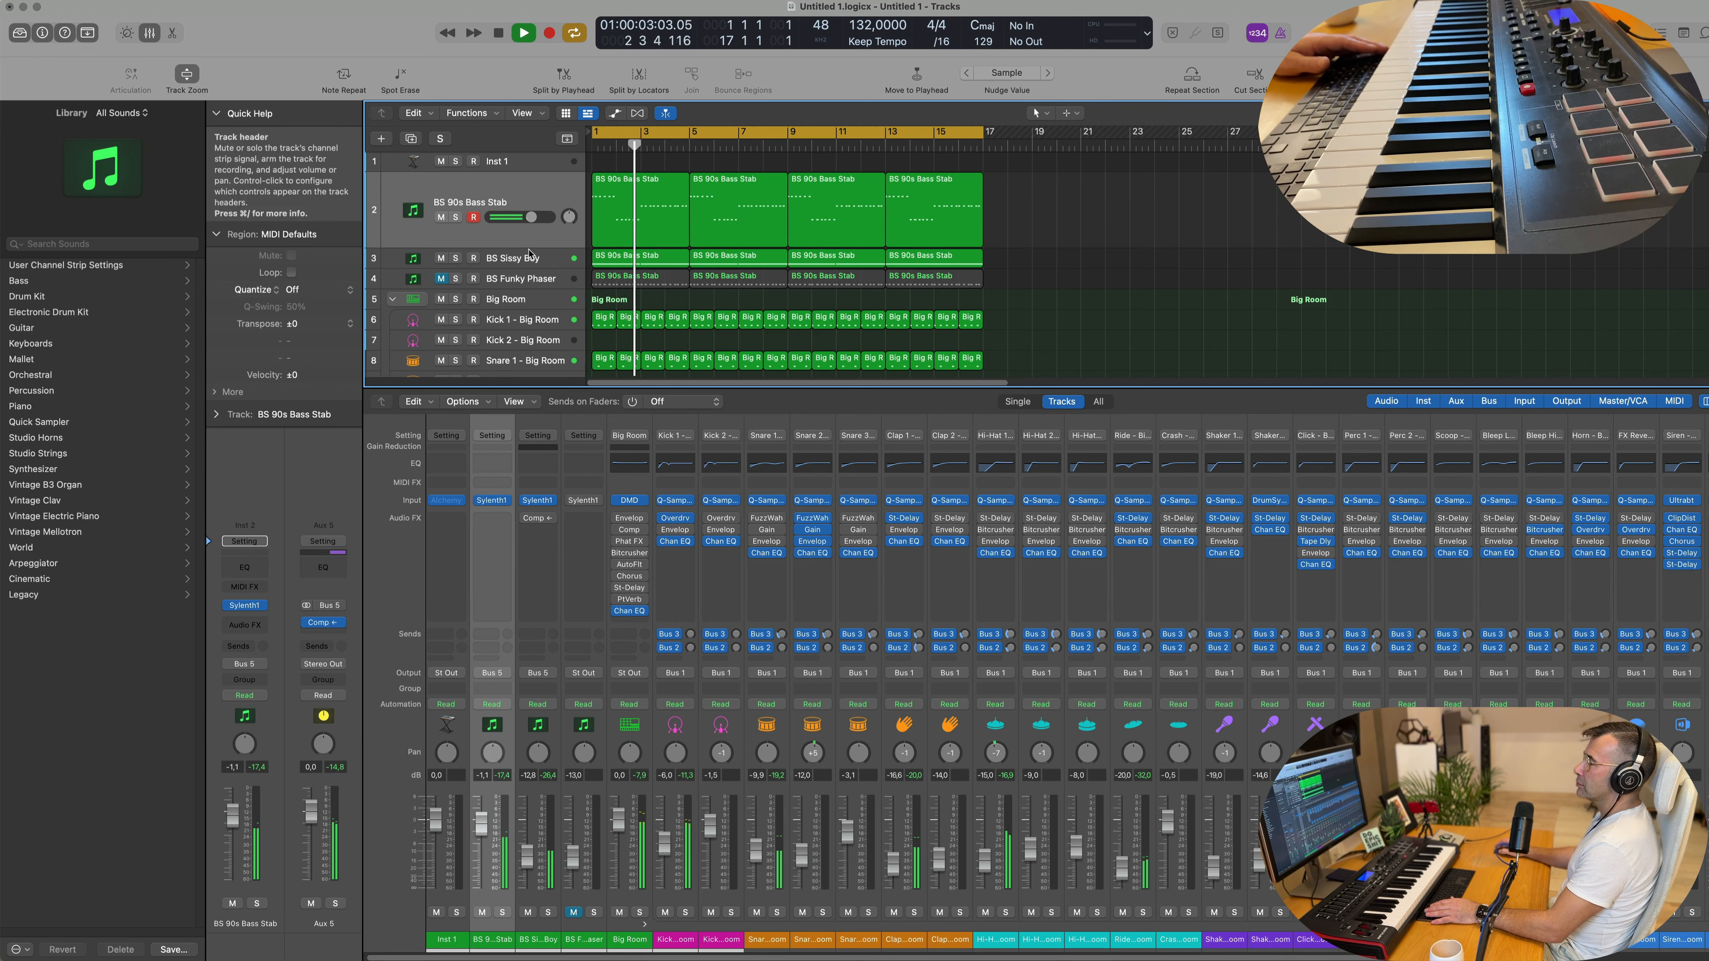
Step: Duplicate the BS Sissy Boy track with its settings as an empty track directly below it
scroll(545, 243, "down", 2)
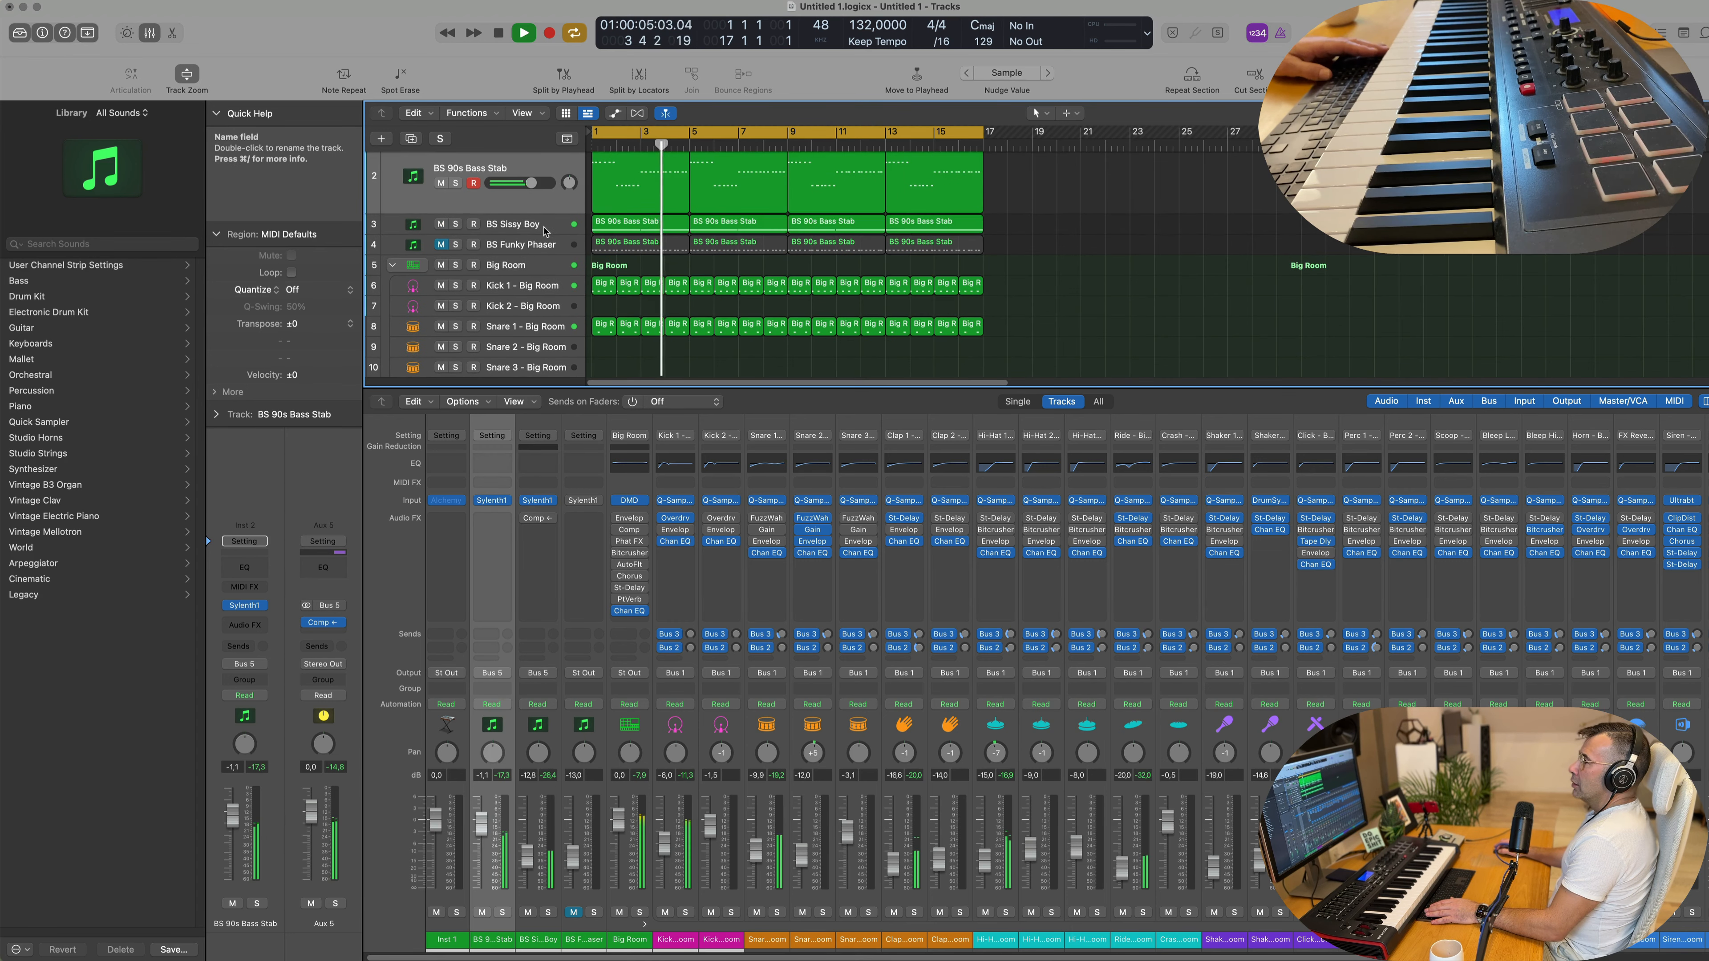
left_click(538, 225)
key("Return")
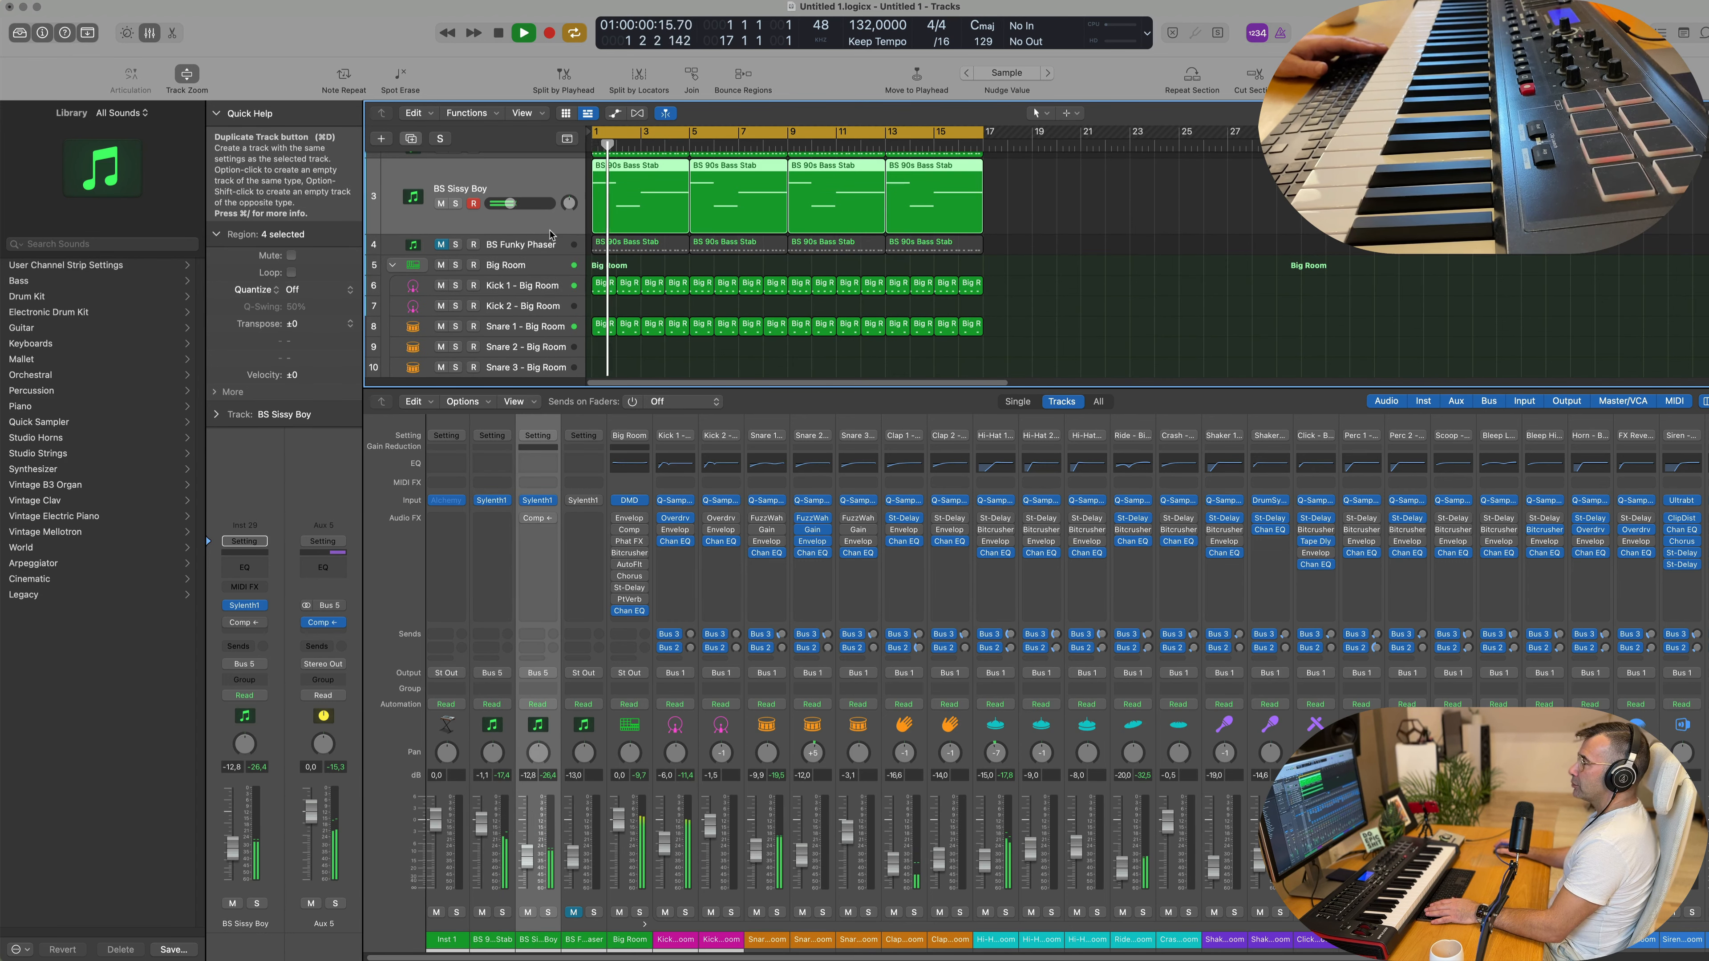
key("super+d")
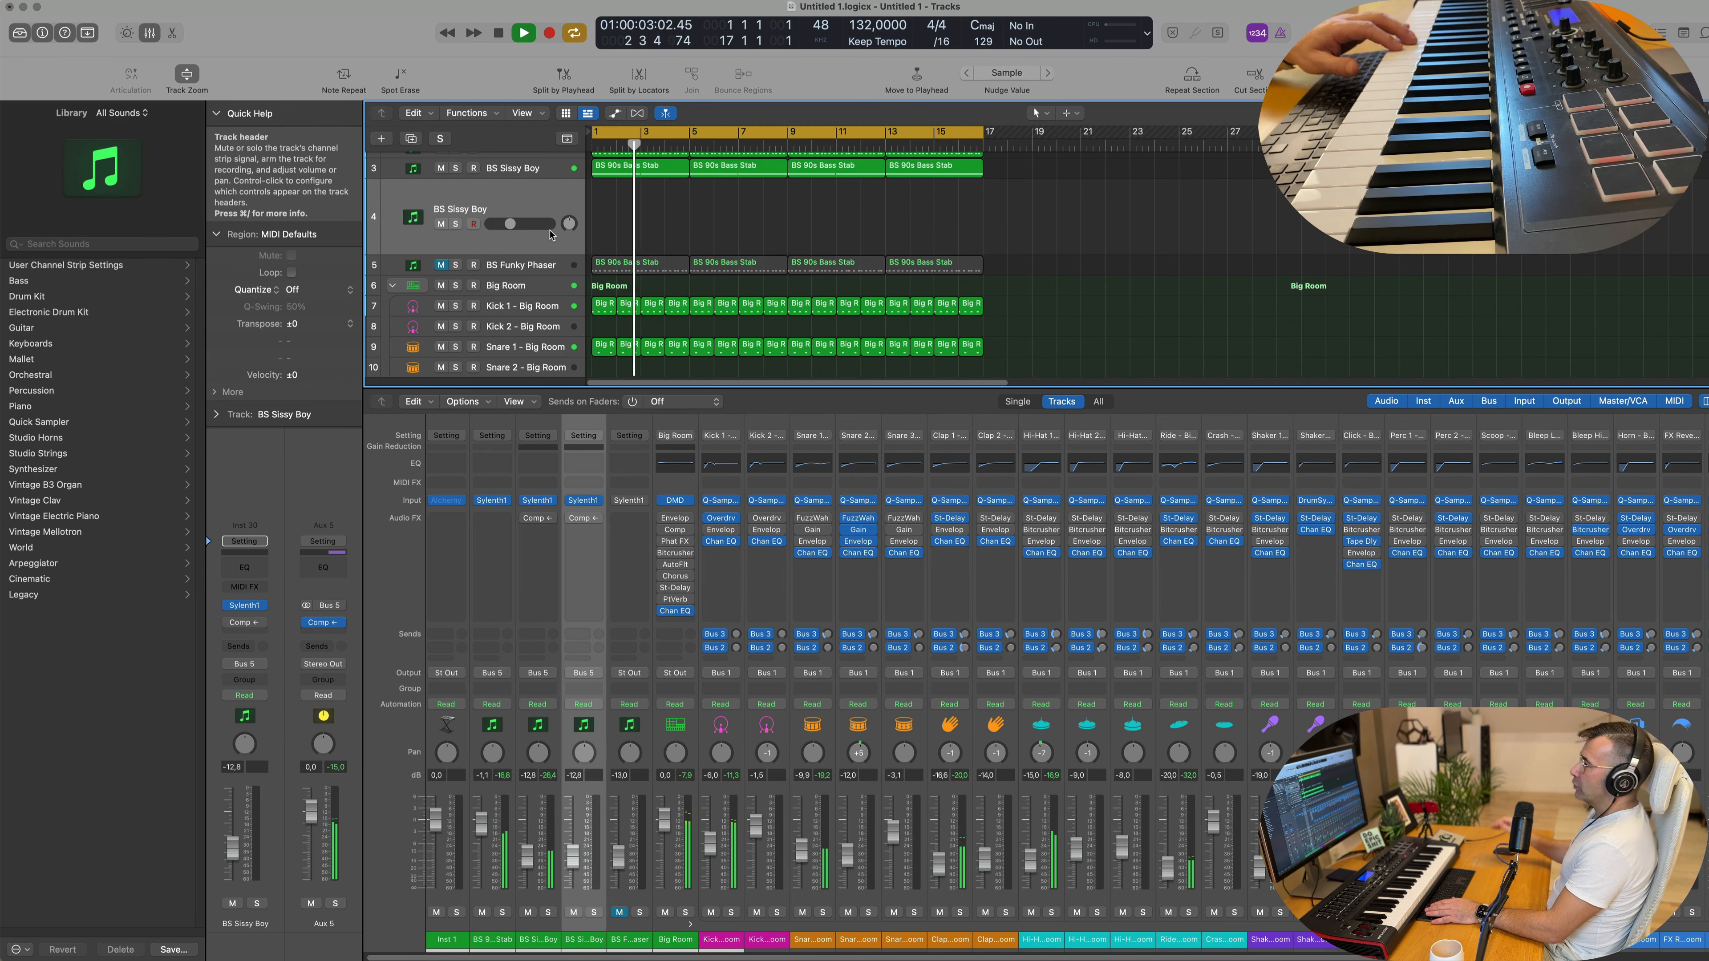
scroll(551, 236, "right", 1)
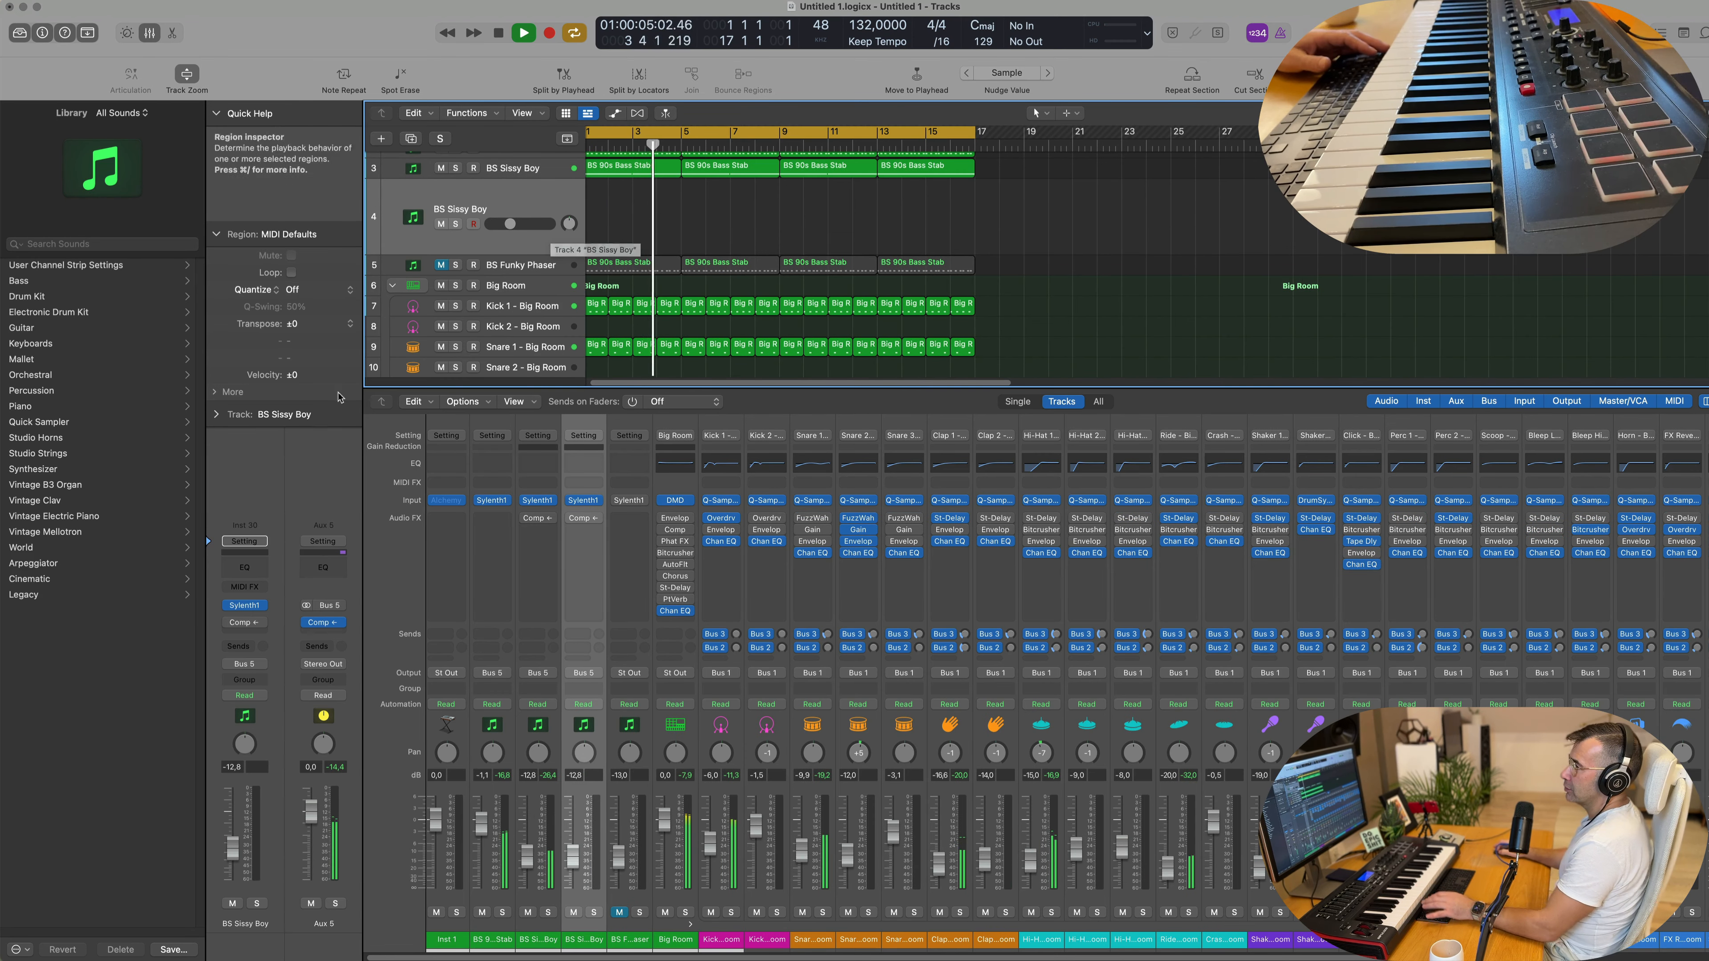
Step: Load the PD NoisePad preset in Sylenth1 on the duplicated BS Sissy Boy track and set its volume to -14.6 dB
left_click(583, 500)
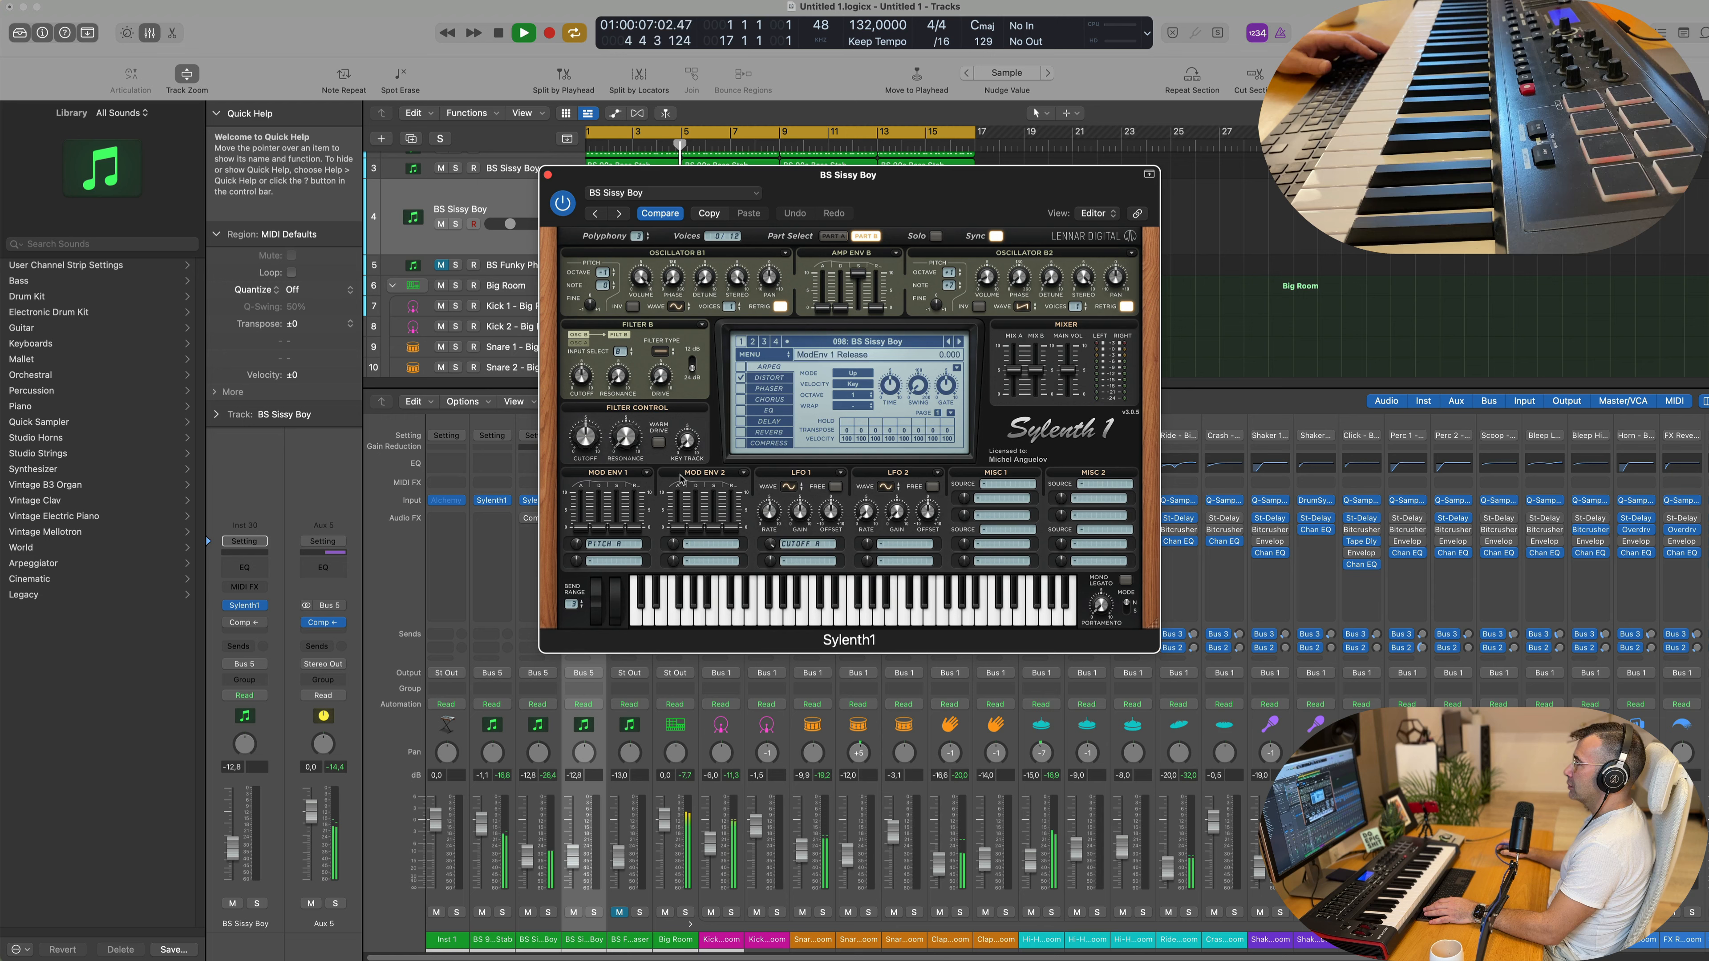
left_click(835, 343)
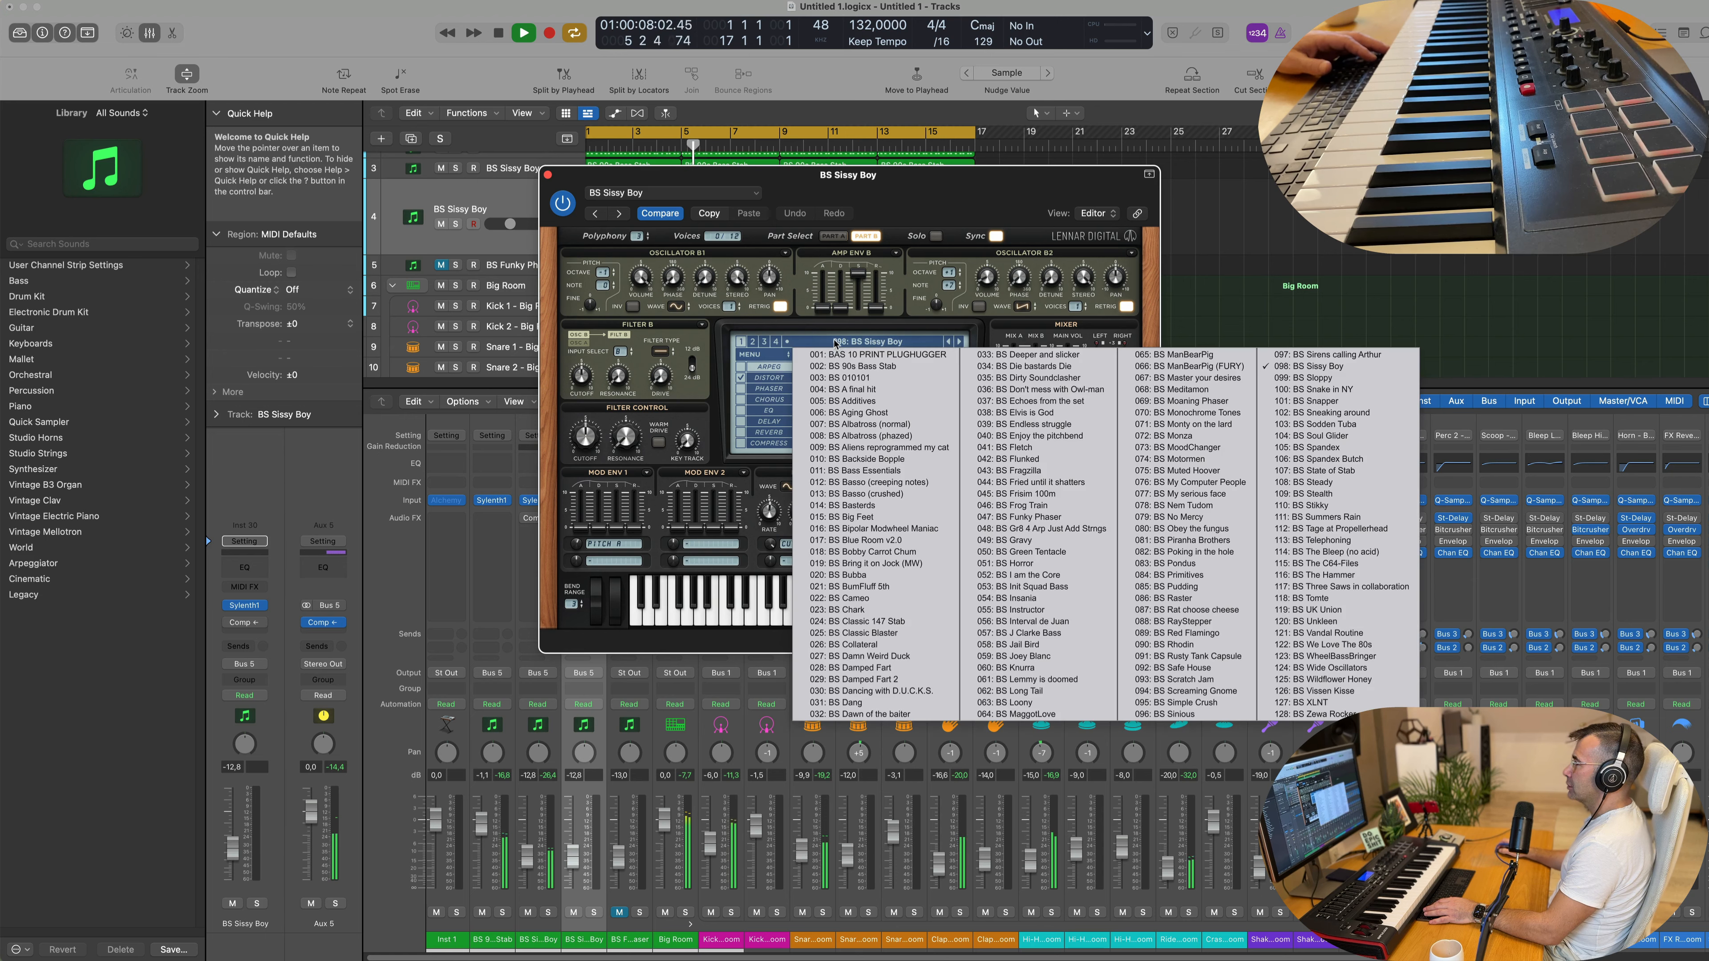
left_click(753, 341)
left_click(874, 344)
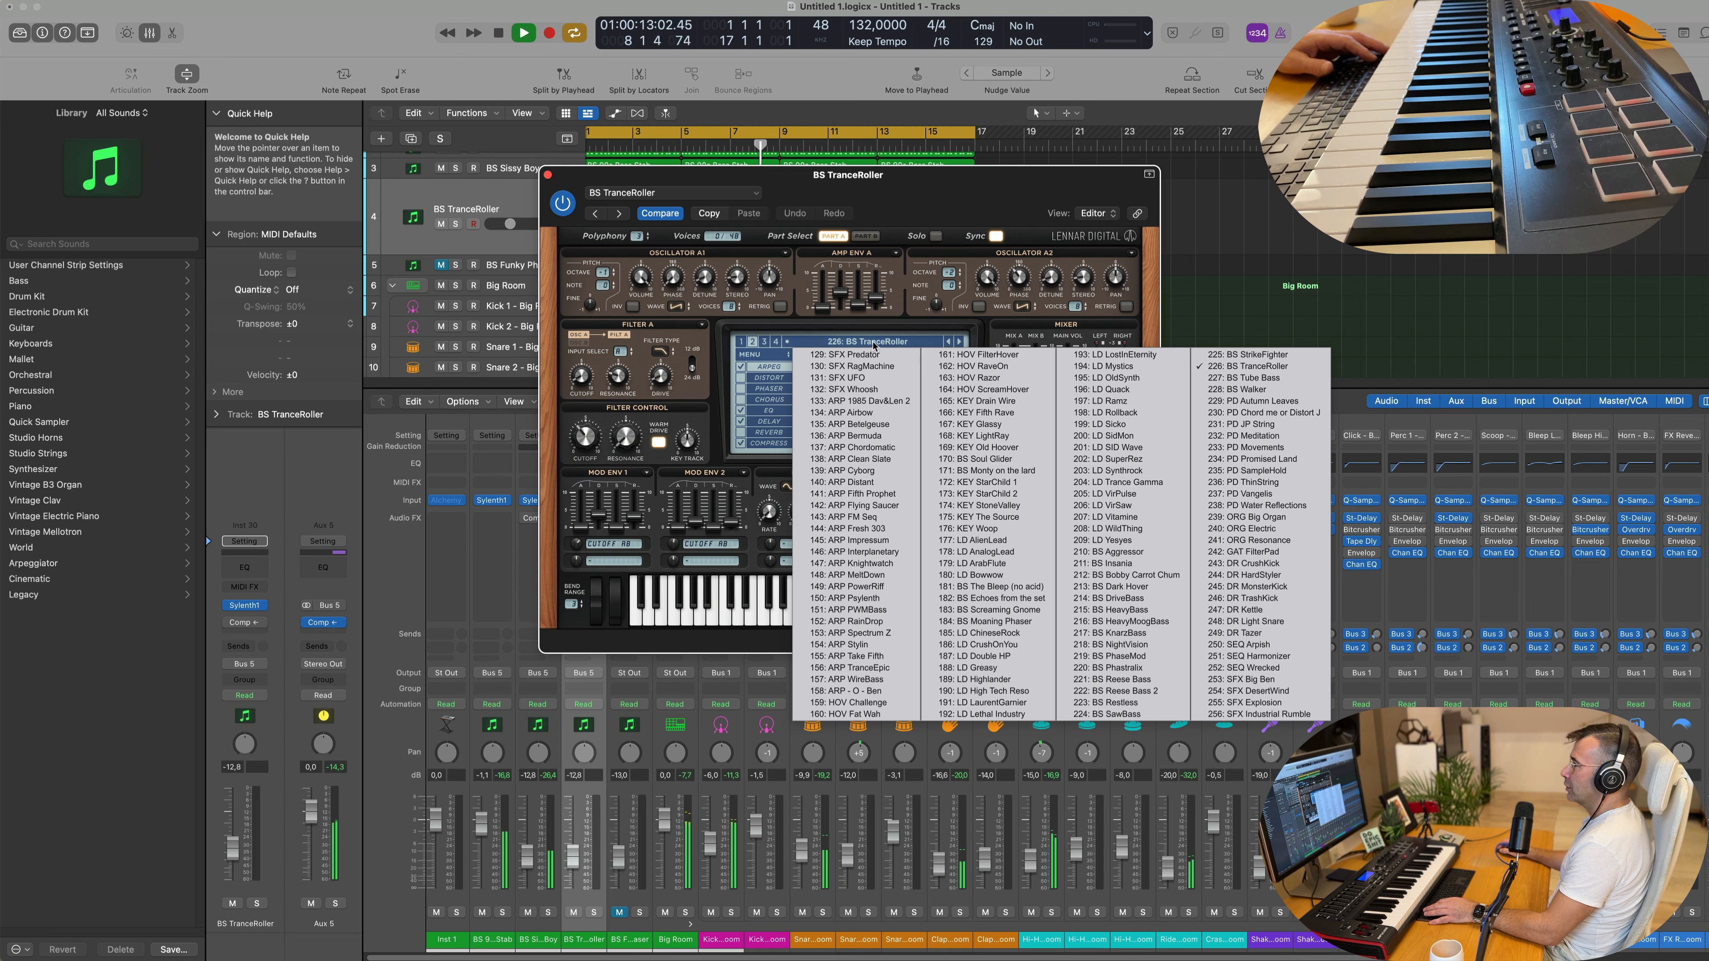
left_click(764, 342)
left_click(800, 343)
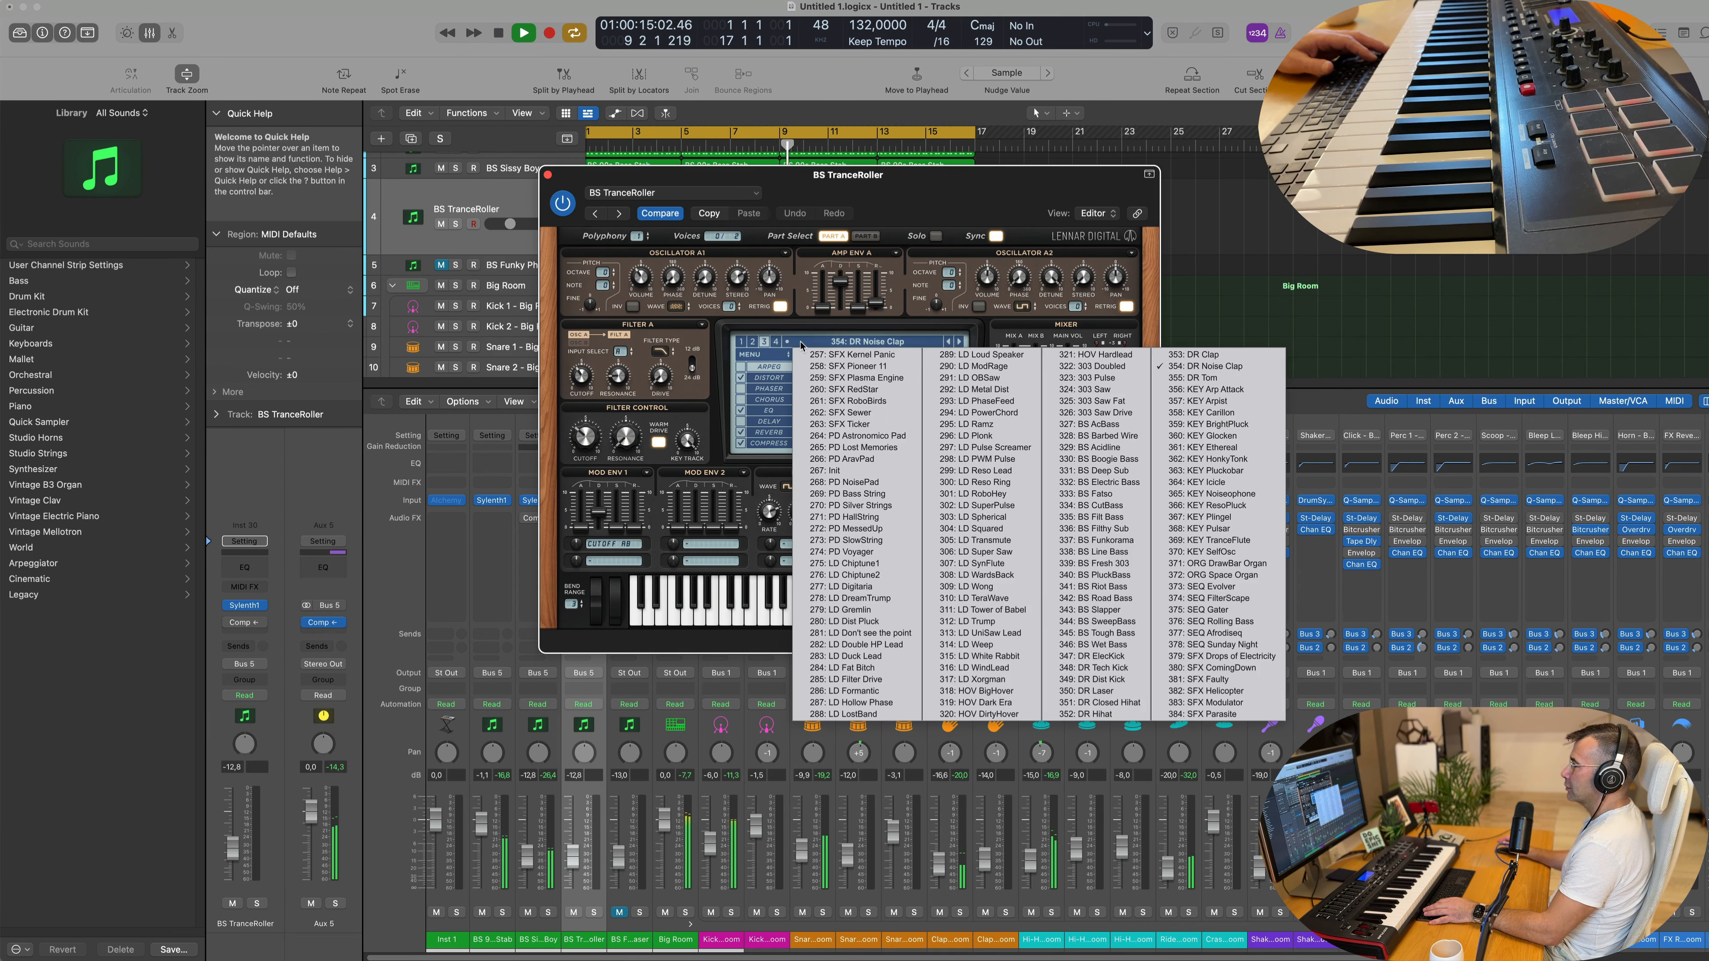
left_click(846, 482)
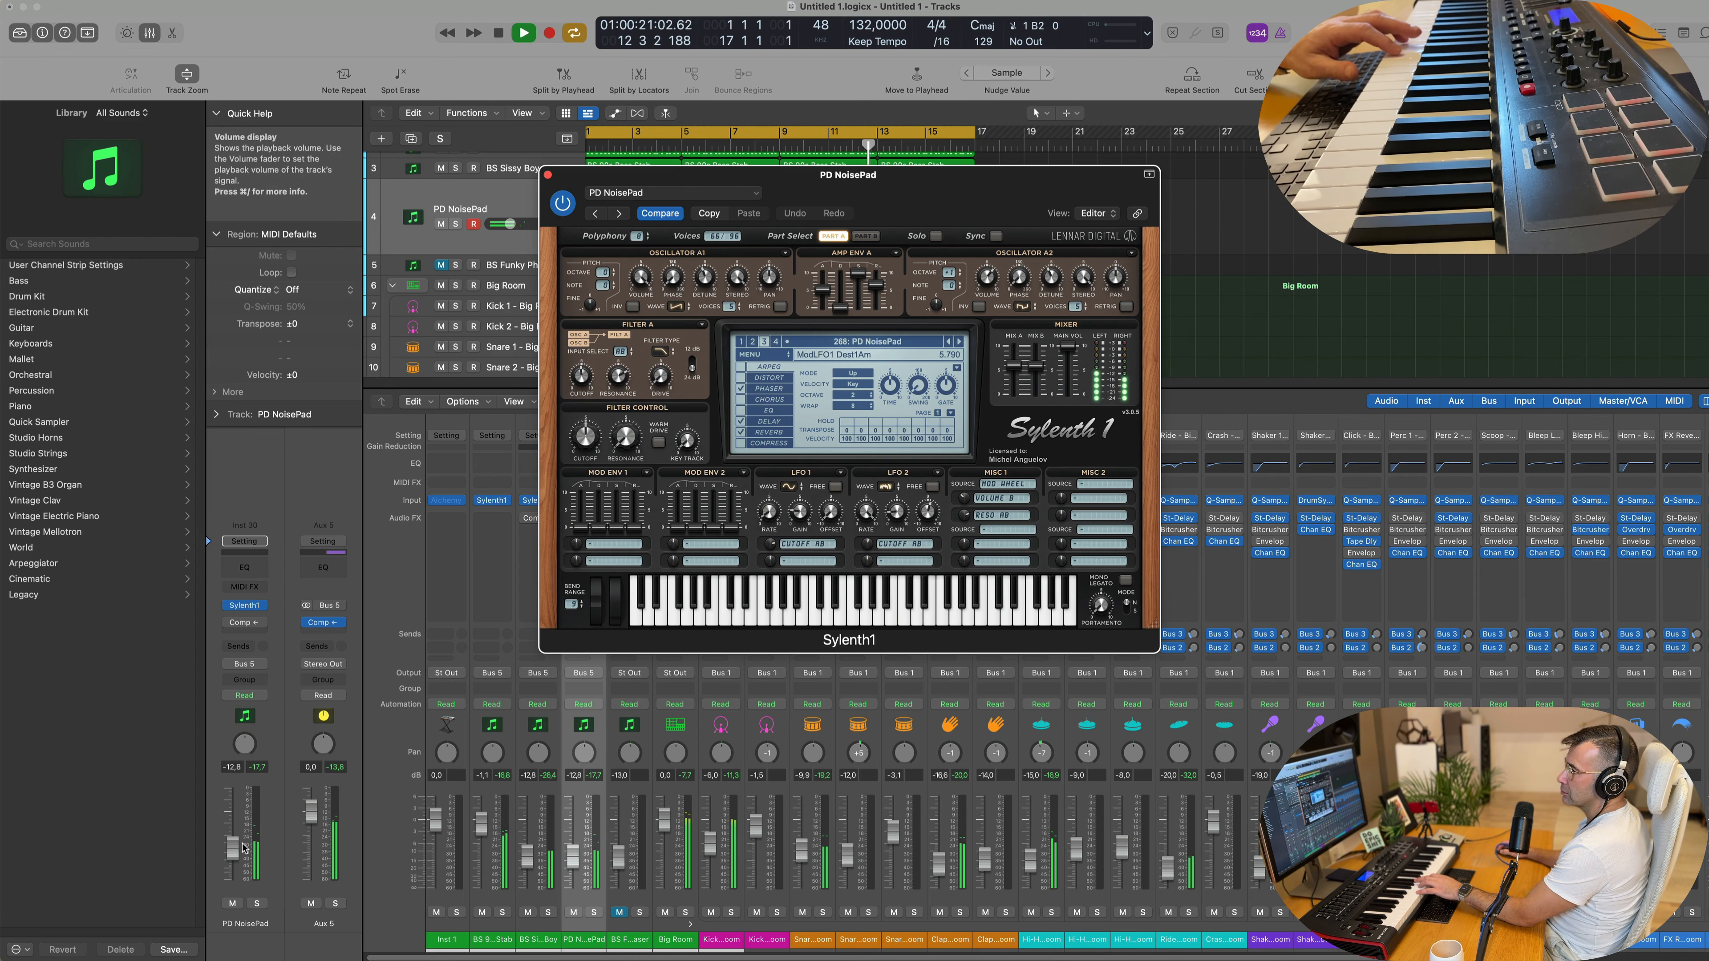
left_click_drag(235, 871, 236, 853)
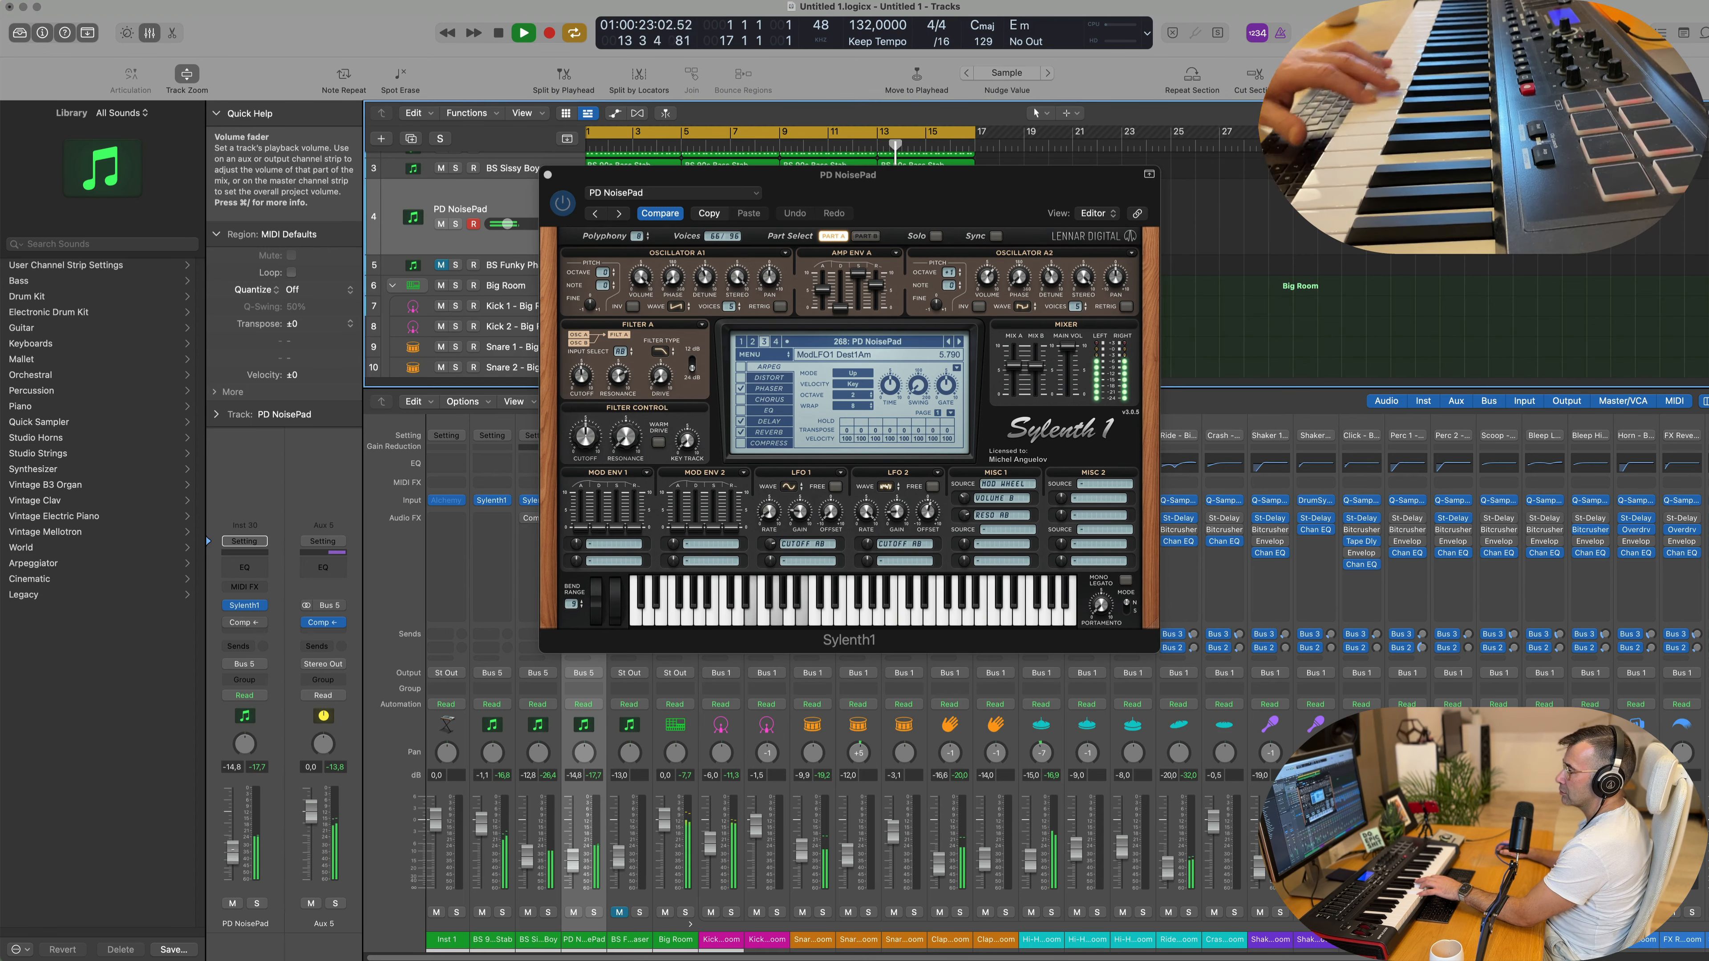
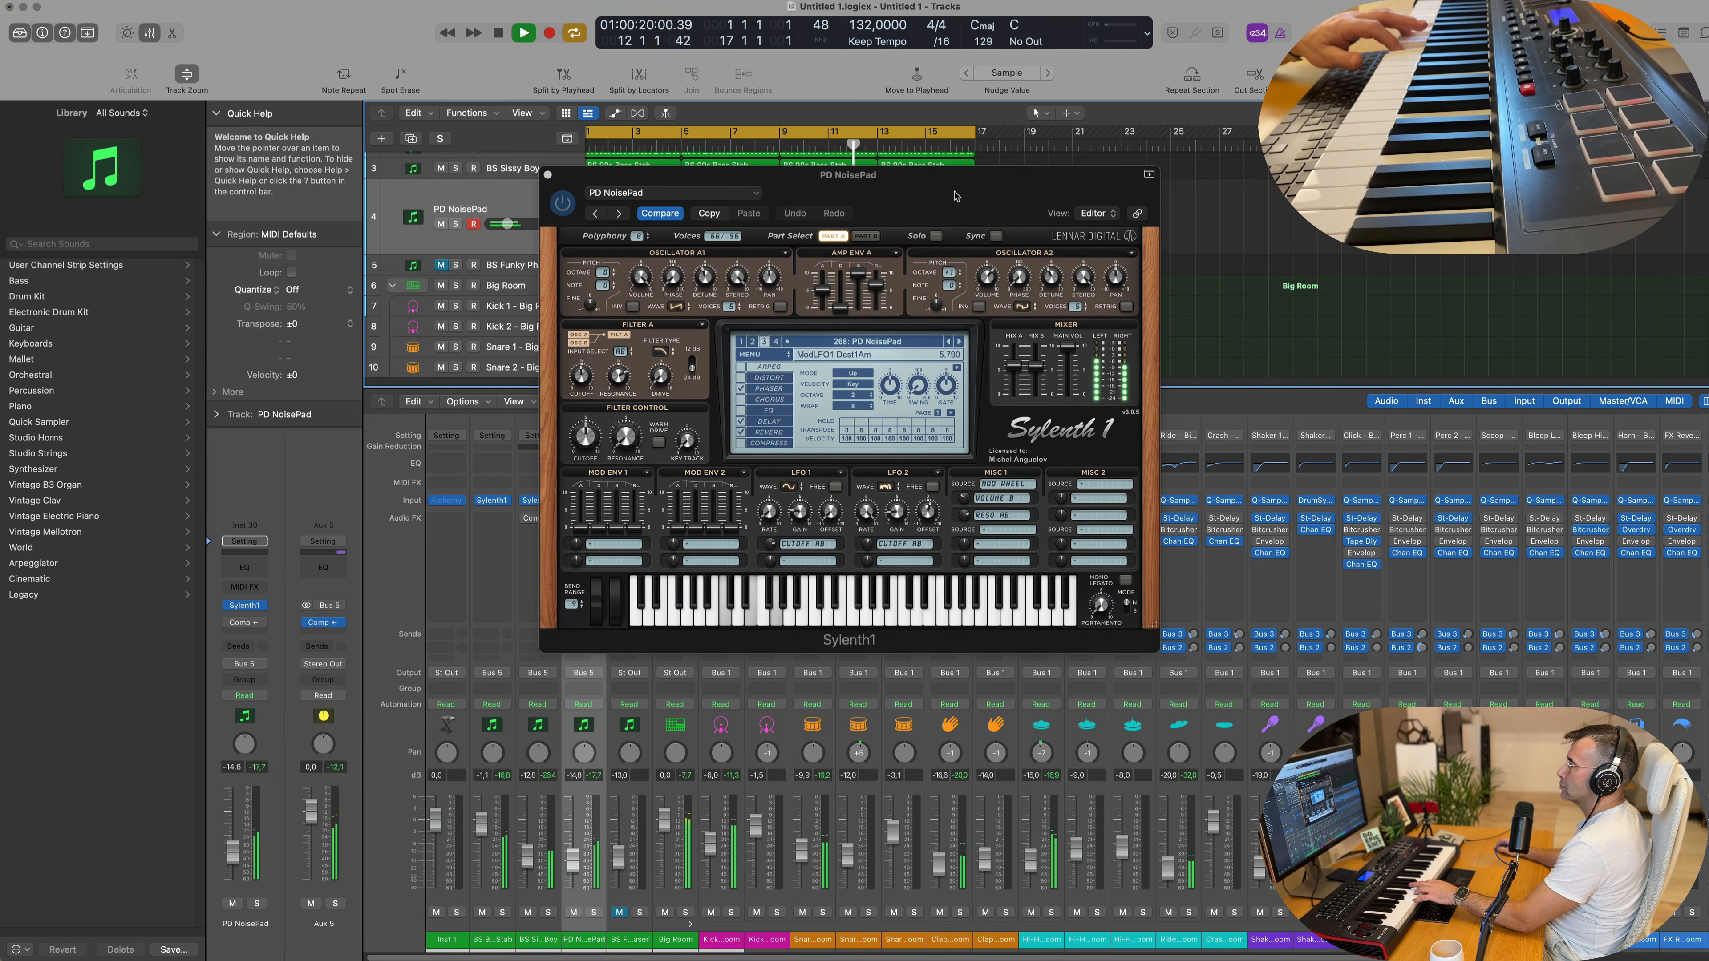
Step: Audition the neighbouring pad presets, choose PD Silver Strings, and set the track's volume to -17.0 dB
left_click_drag(954, 196, 1263, 280)
left_click(1270, 426)
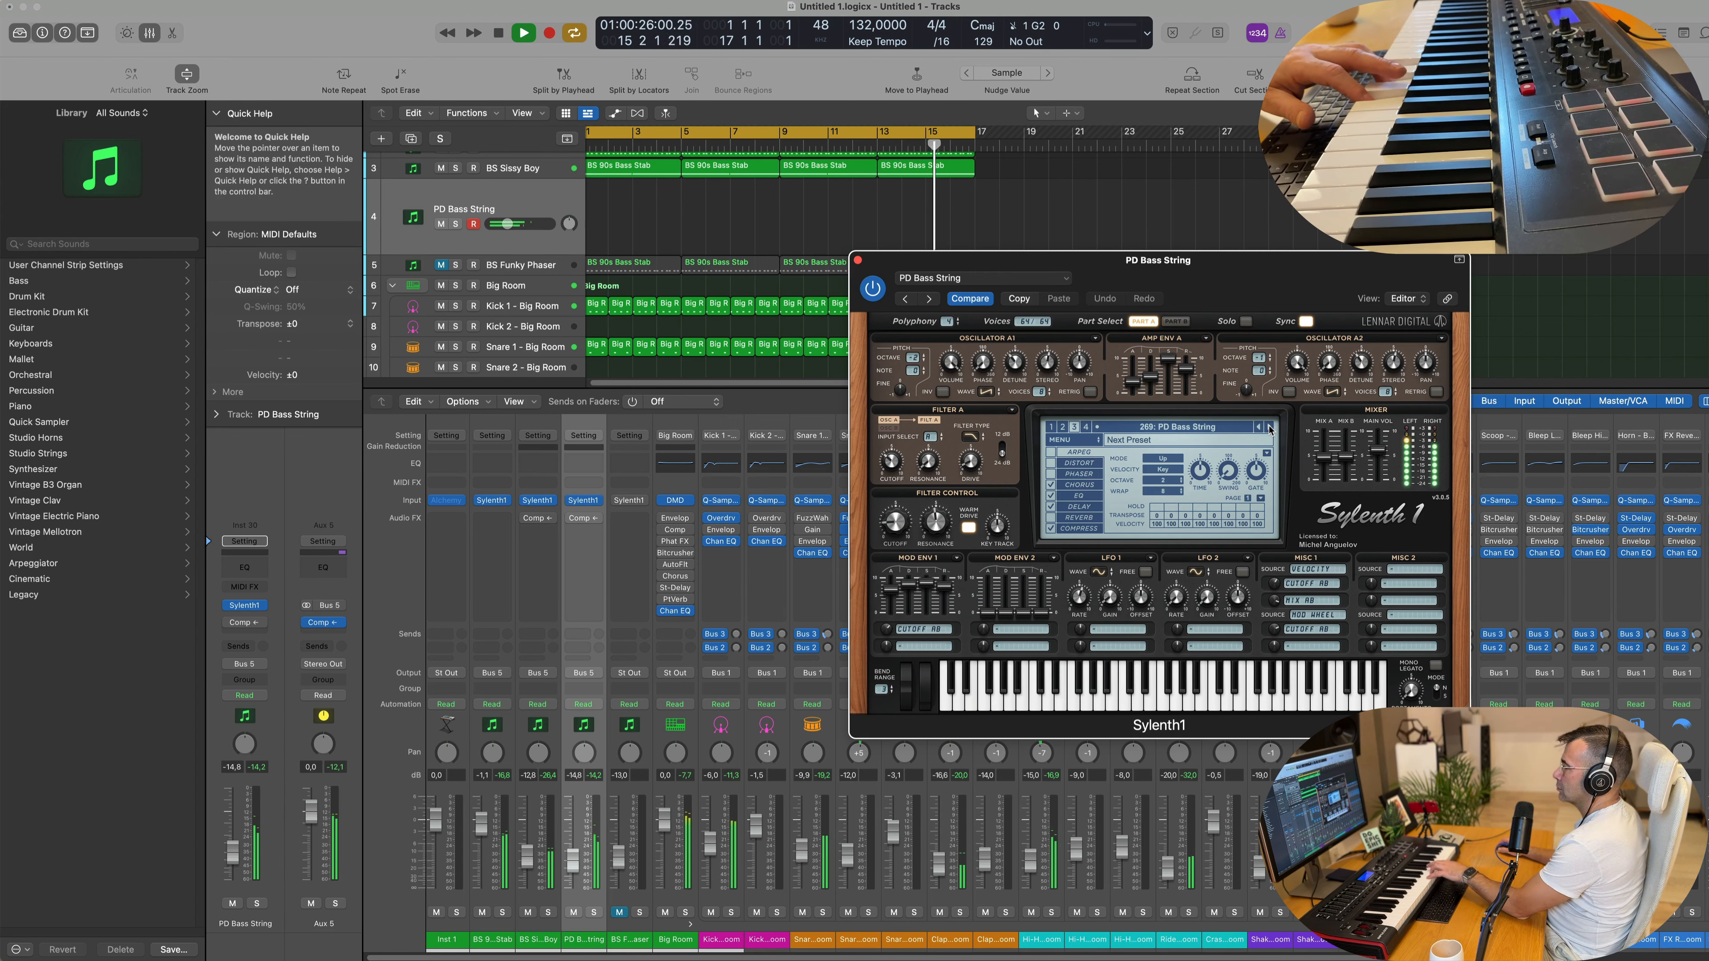
left_click_drag(1226, 277, 1157, 281)
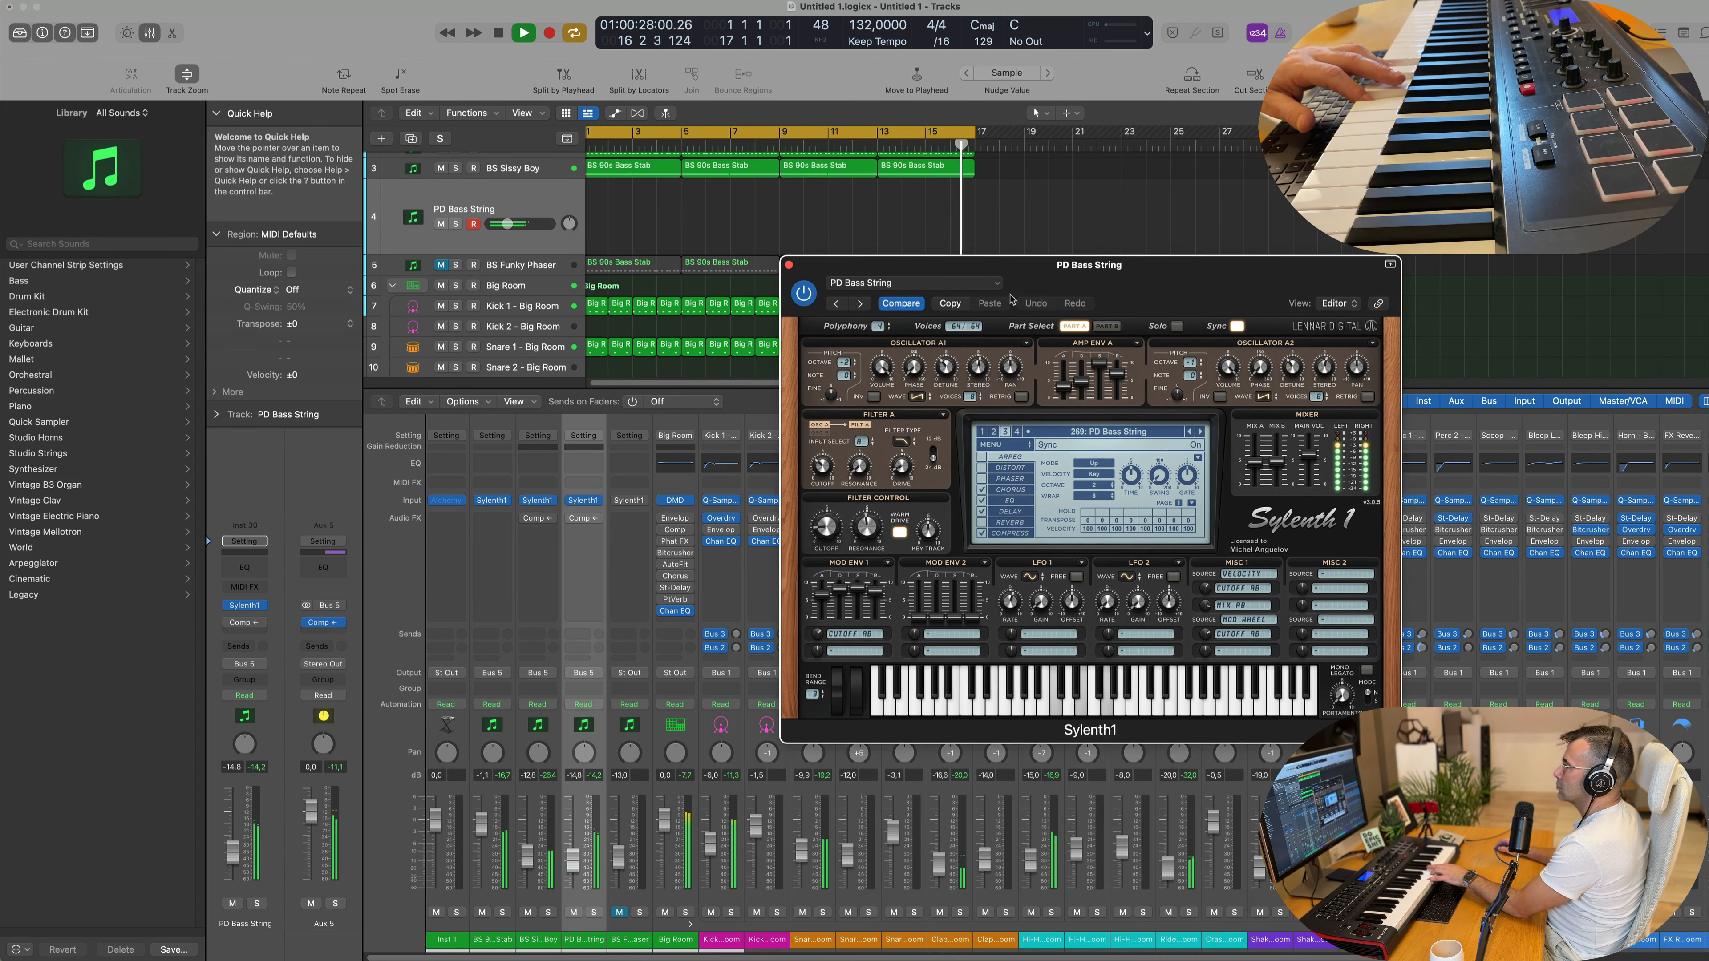
left_click(927, 298)
left_click(860, 303)
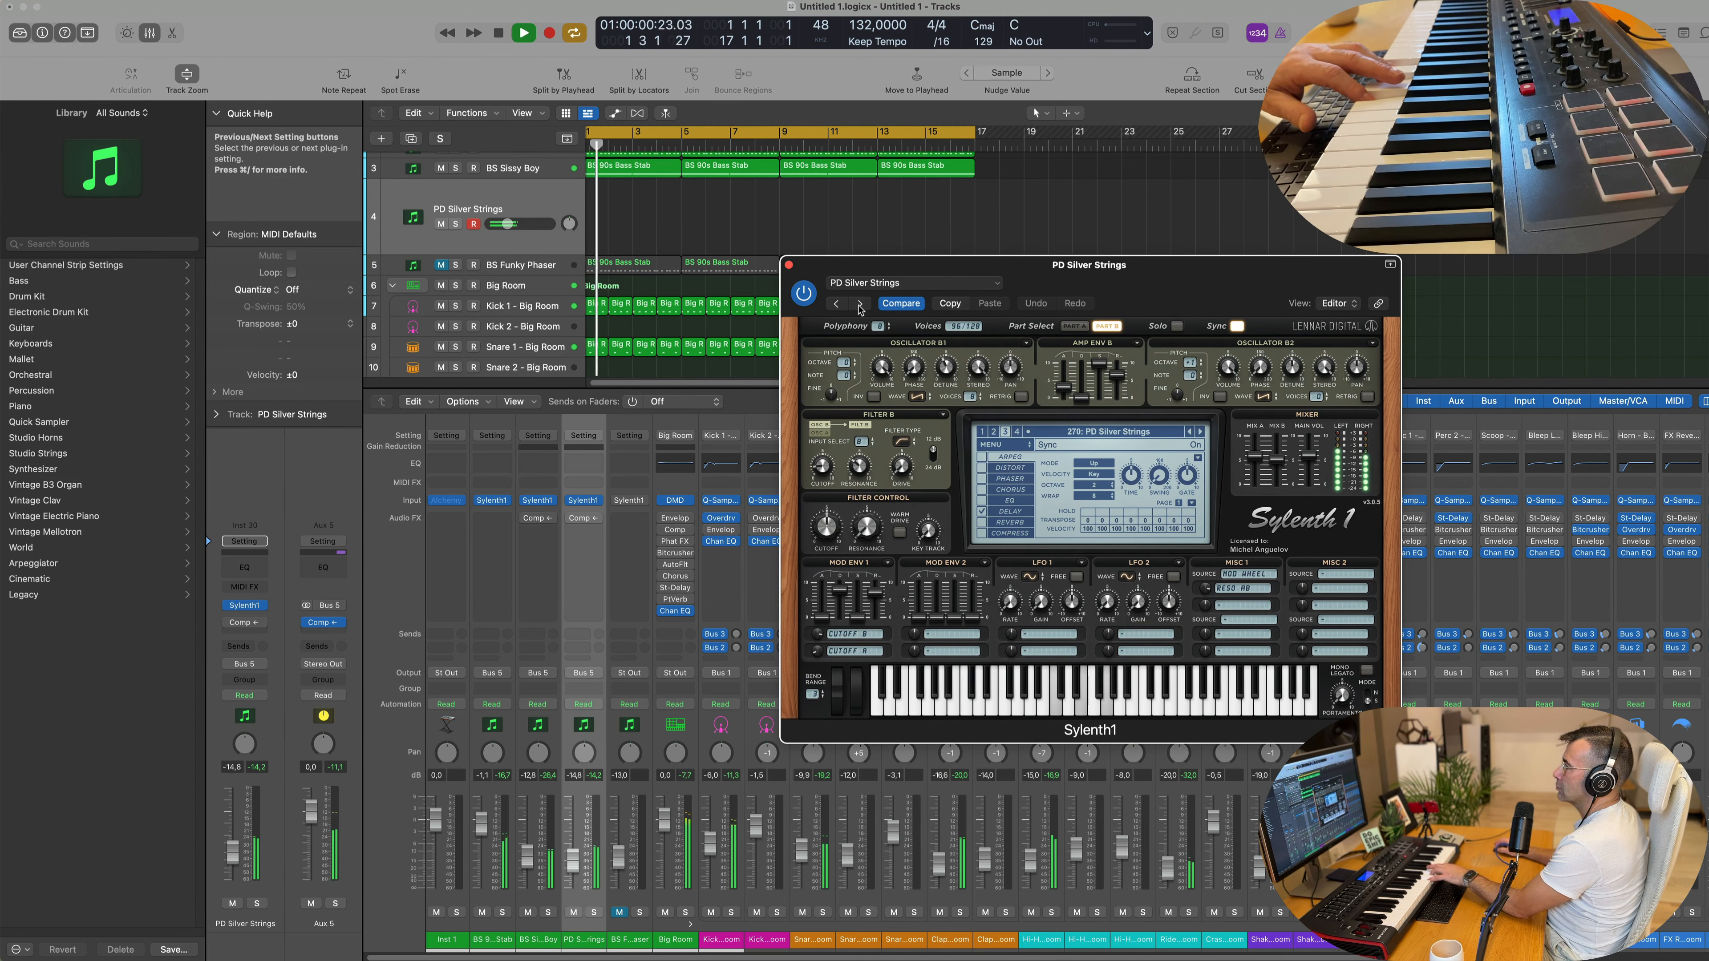
left_click(836, 303)
mouse_move(1115, 278)
left_mouse_down()
mouse_move(1020, 283)
mouse_move(1045, 304)
mouse_move(1196, 299)
mouse_move(1110, 299)
left_mouse_up()
left_click_drag(232, 852, 232, 857)
Step: Enable the compressor on the PD Silver Strings track and route its output to Stereo Out
left_click(229, 622)
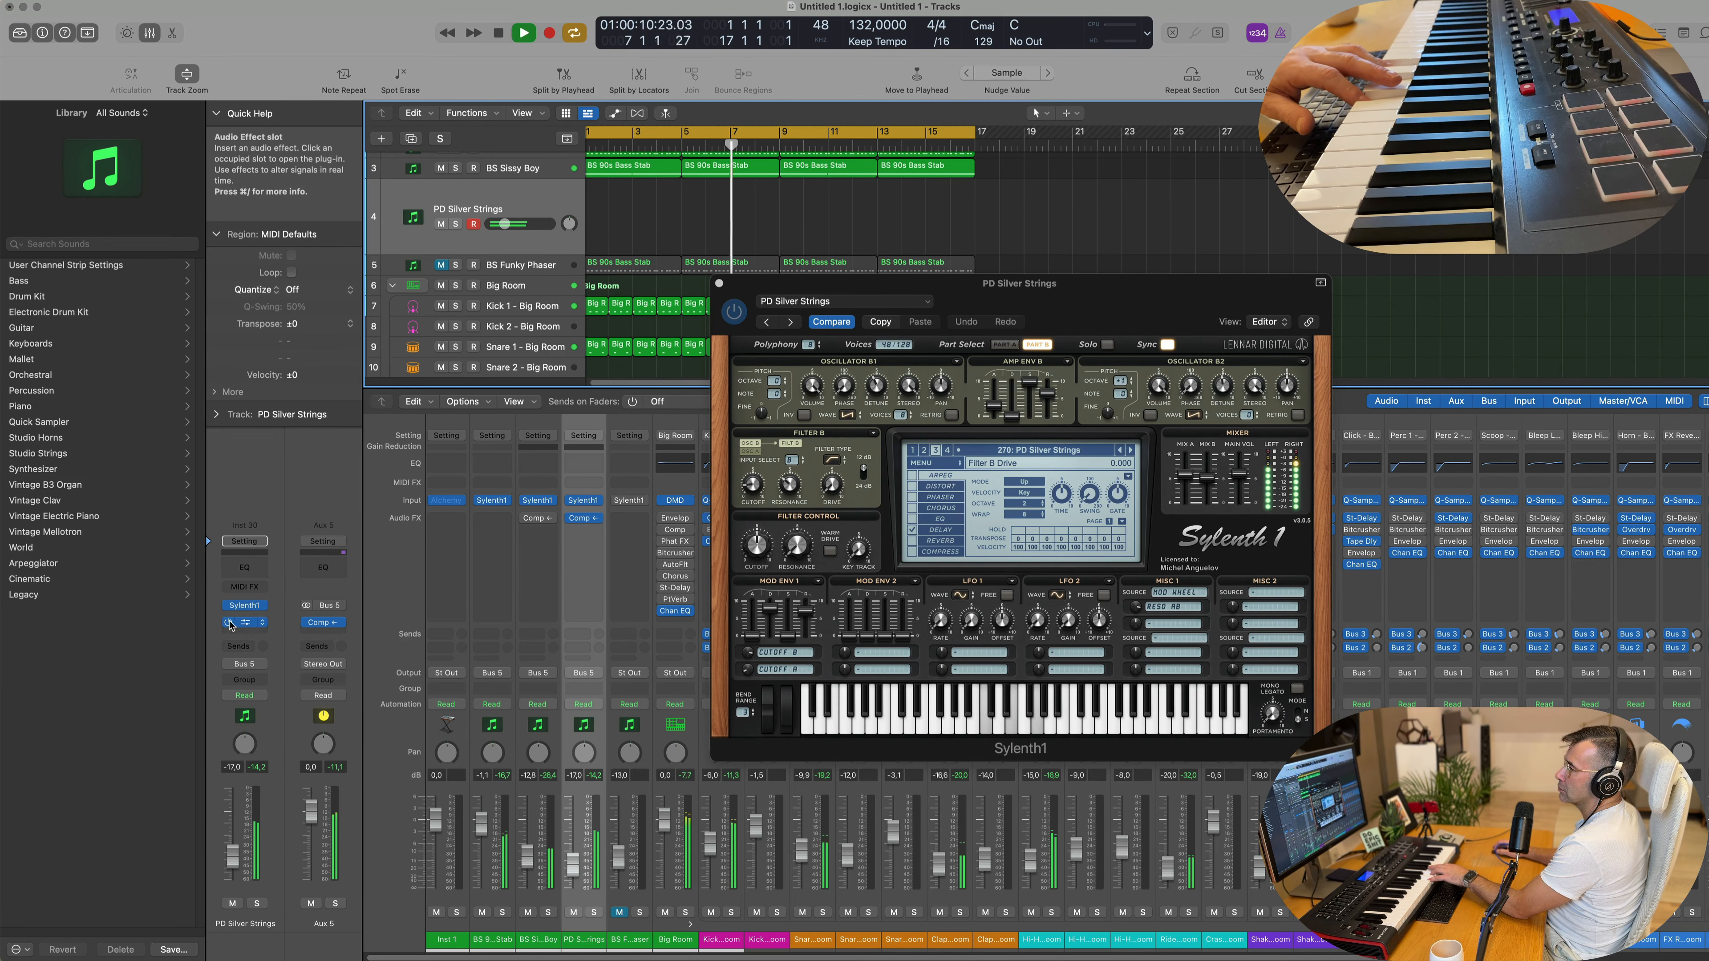
left_click(262, 665)
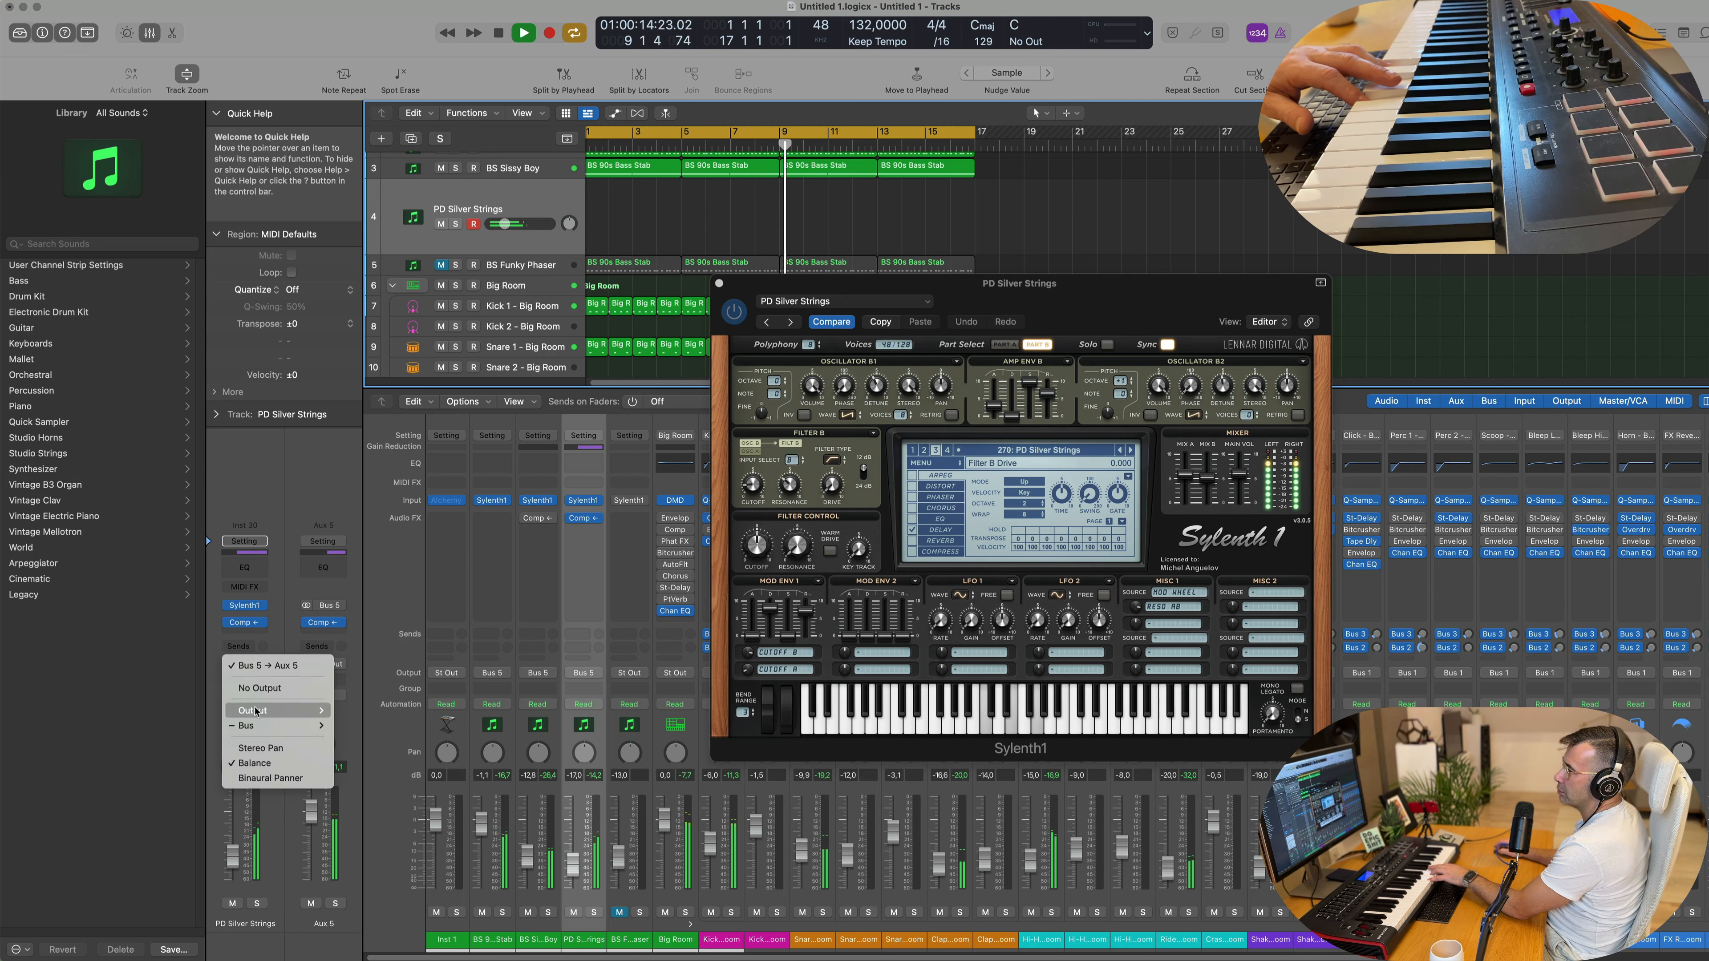
left_click(351, 591)
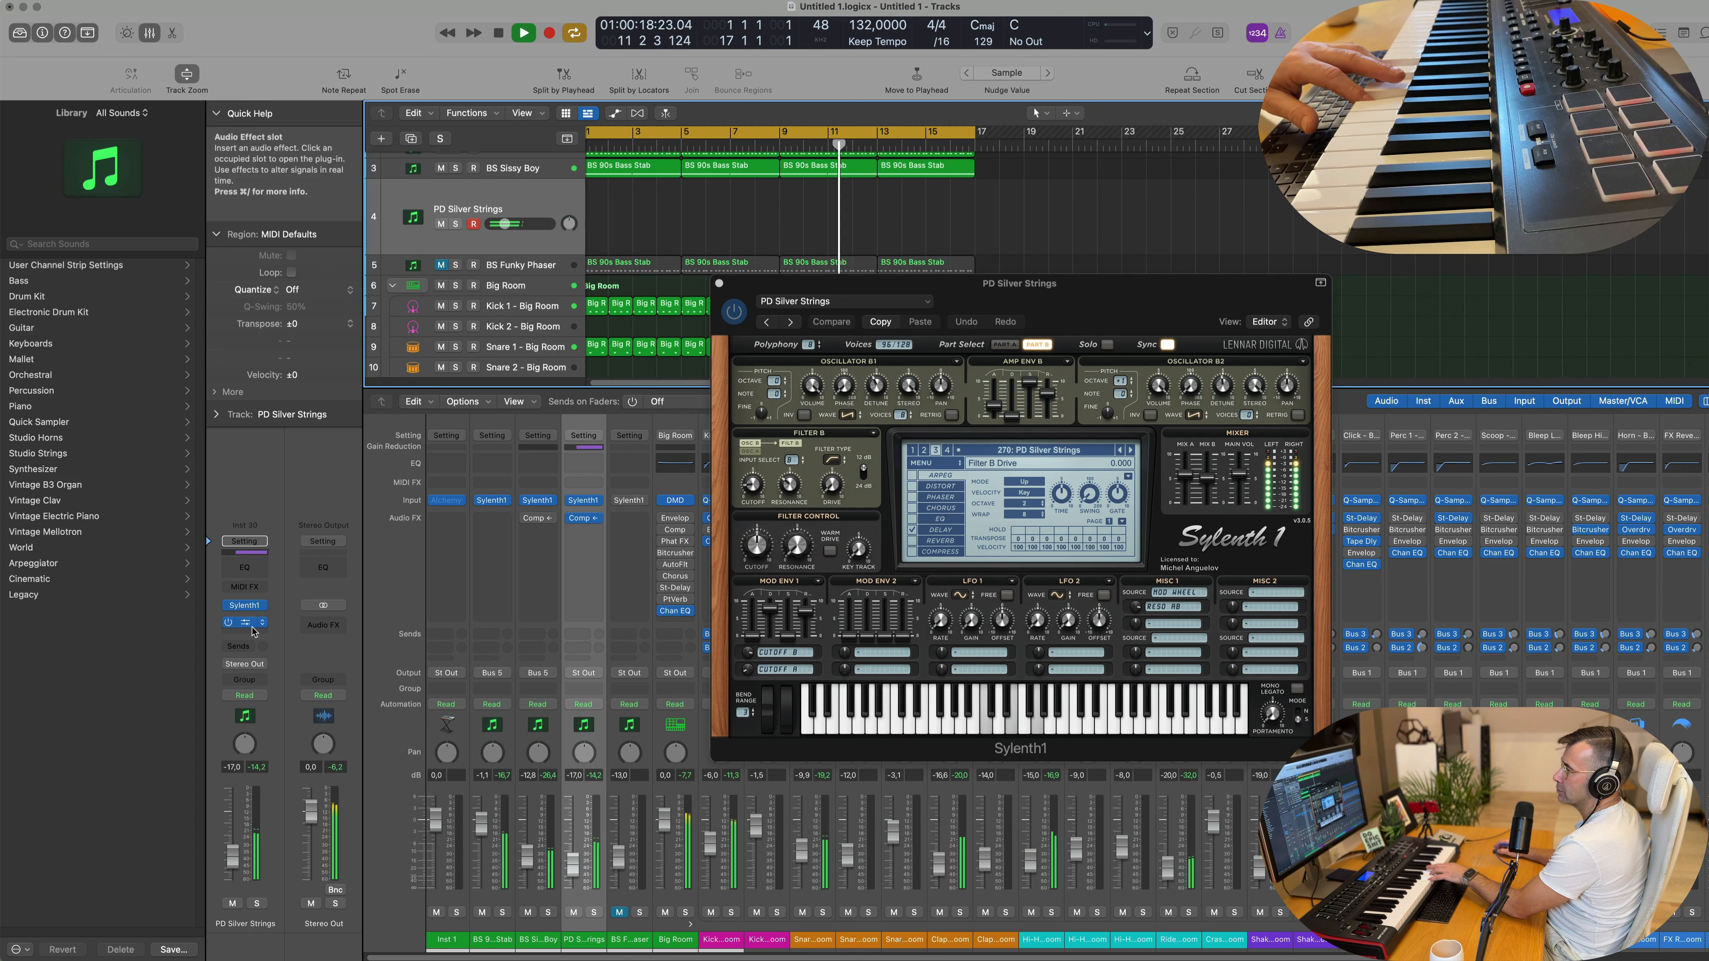
Step: Audition the presets following PD Silver Strings one by one, from PD HallString to LD Digitaria
left_click(1129, 451)
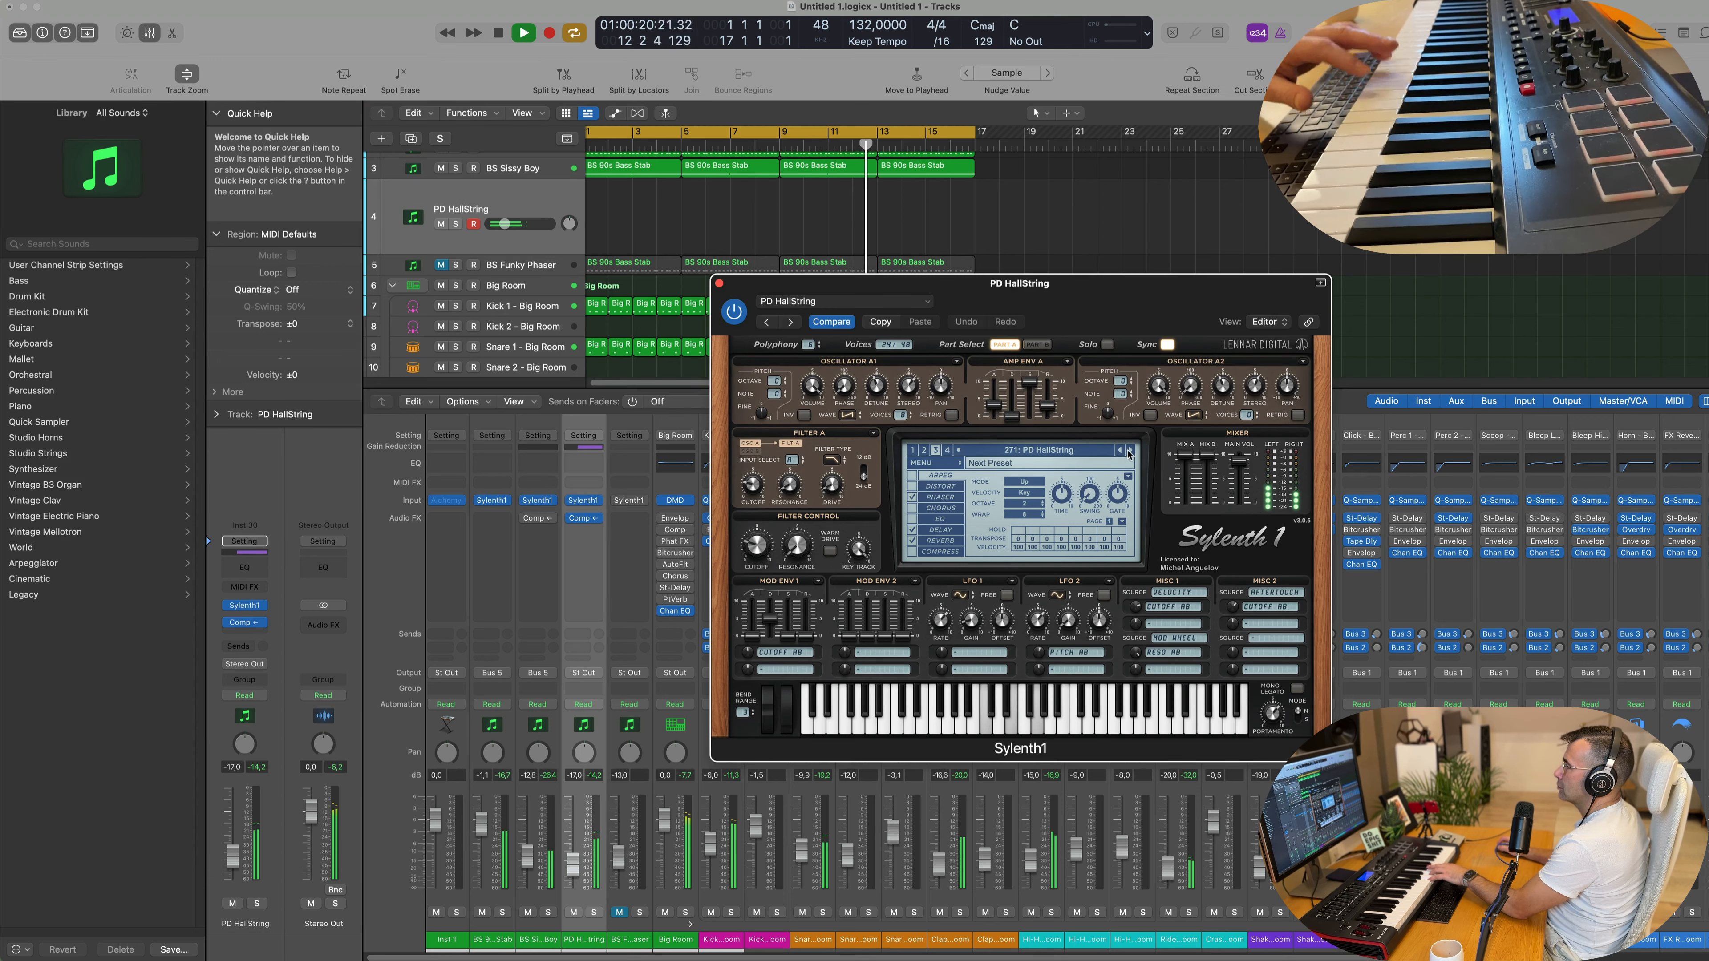
left_click(1130, 450)
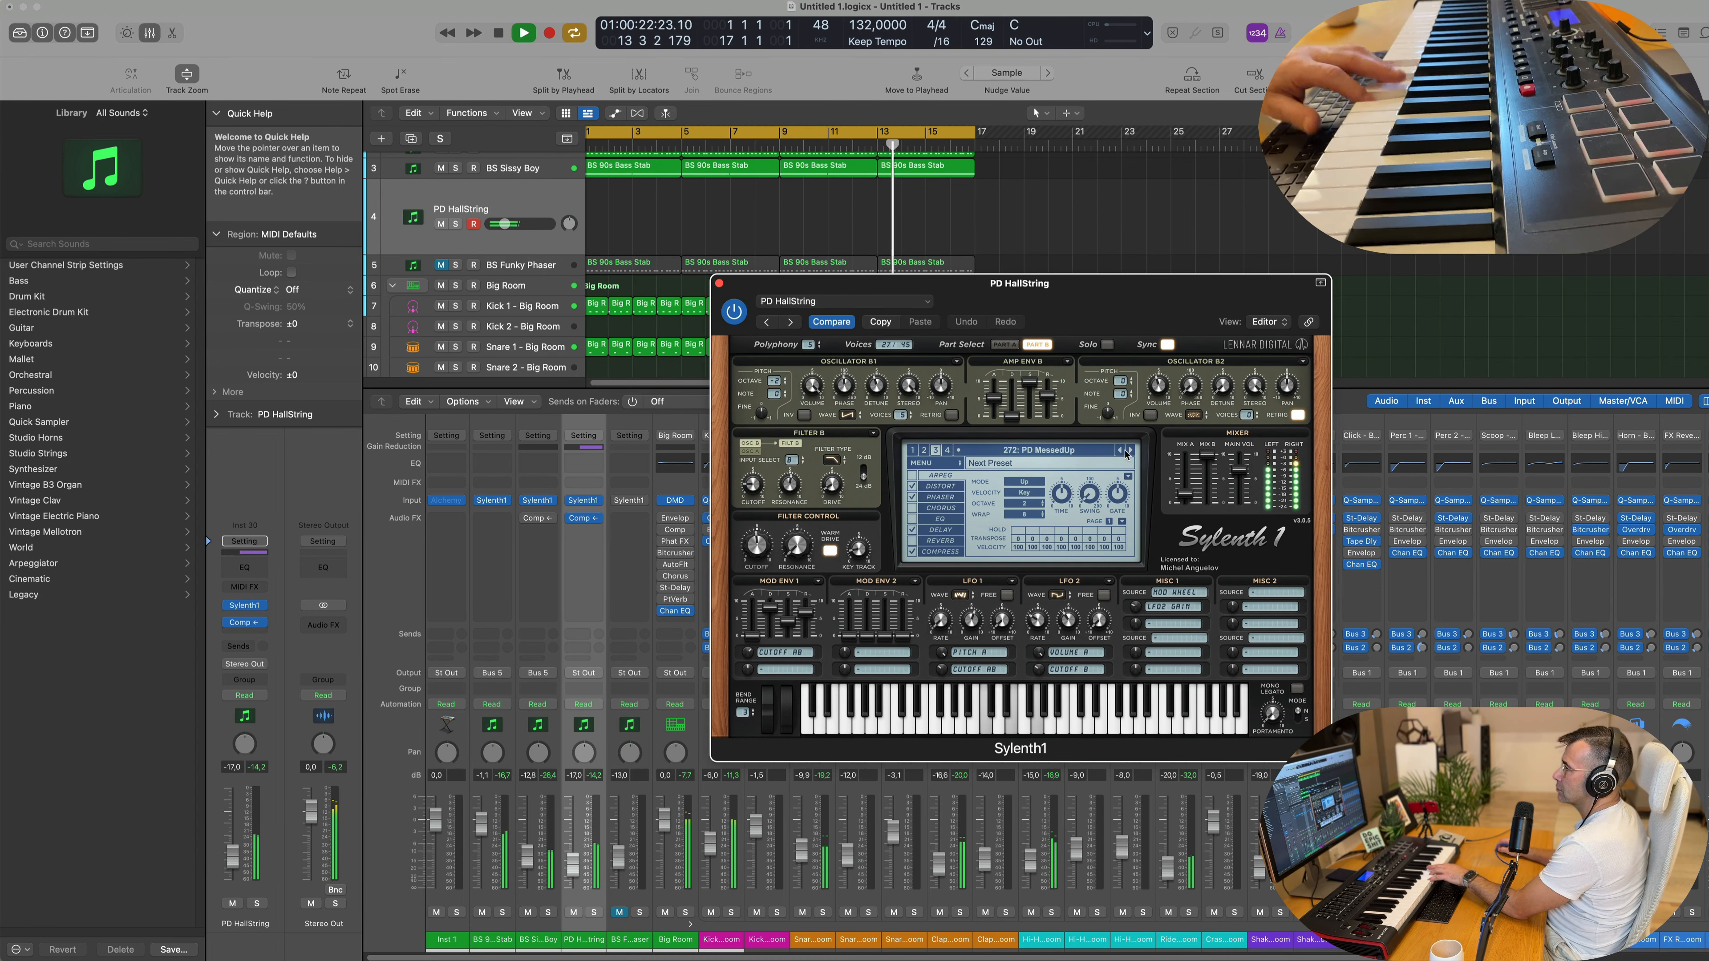
left_click(1129, 450)
left_click(1129, 451)
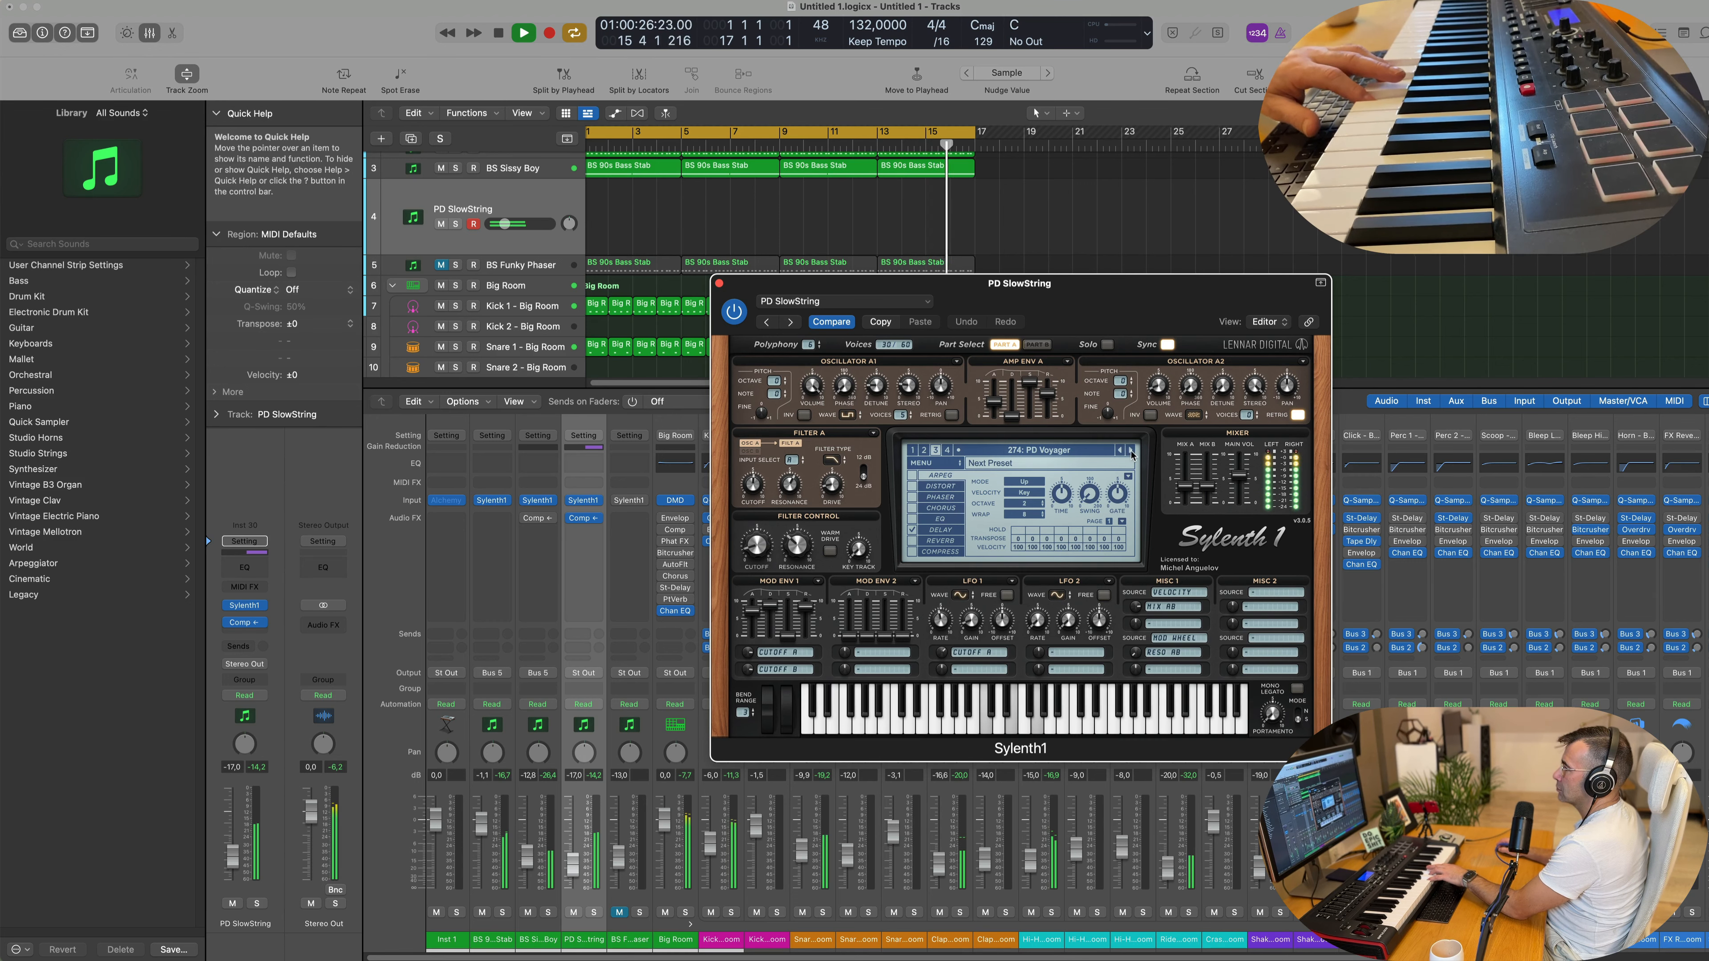
left_click(1131, 451)
left_click(1131, 450)
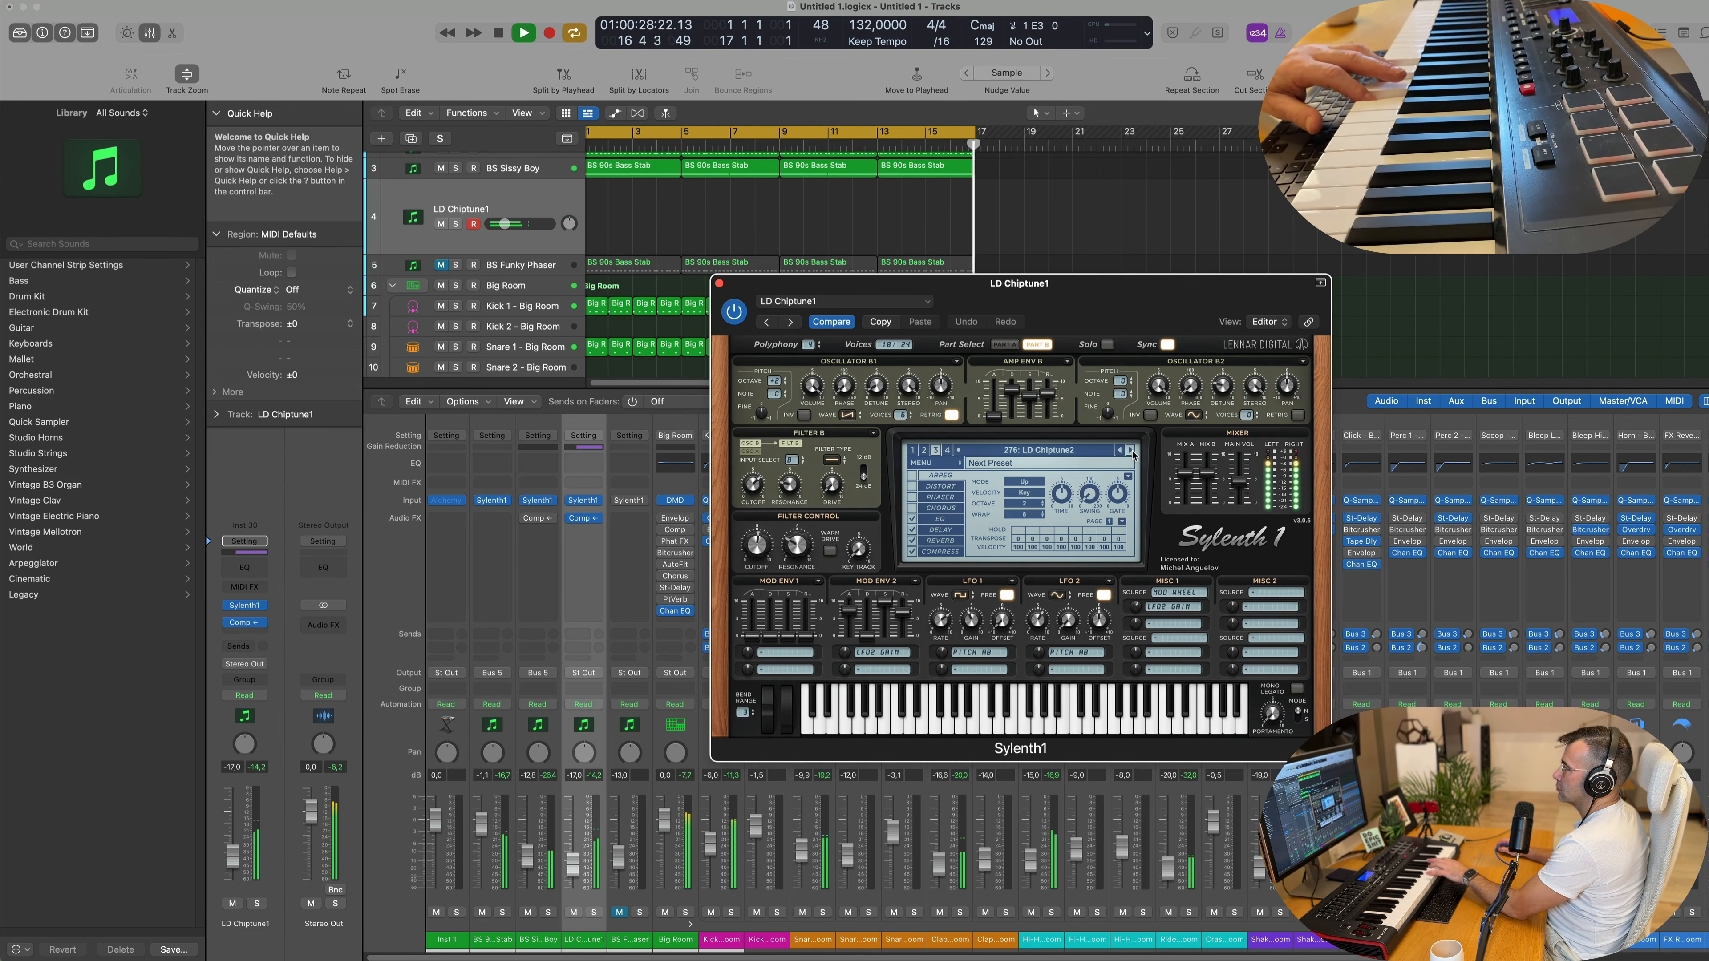
left_click(1131, 451)
Step: Browse the fourth part of the preset bank and load ARP Blade Runner
left_click(1074, 451)
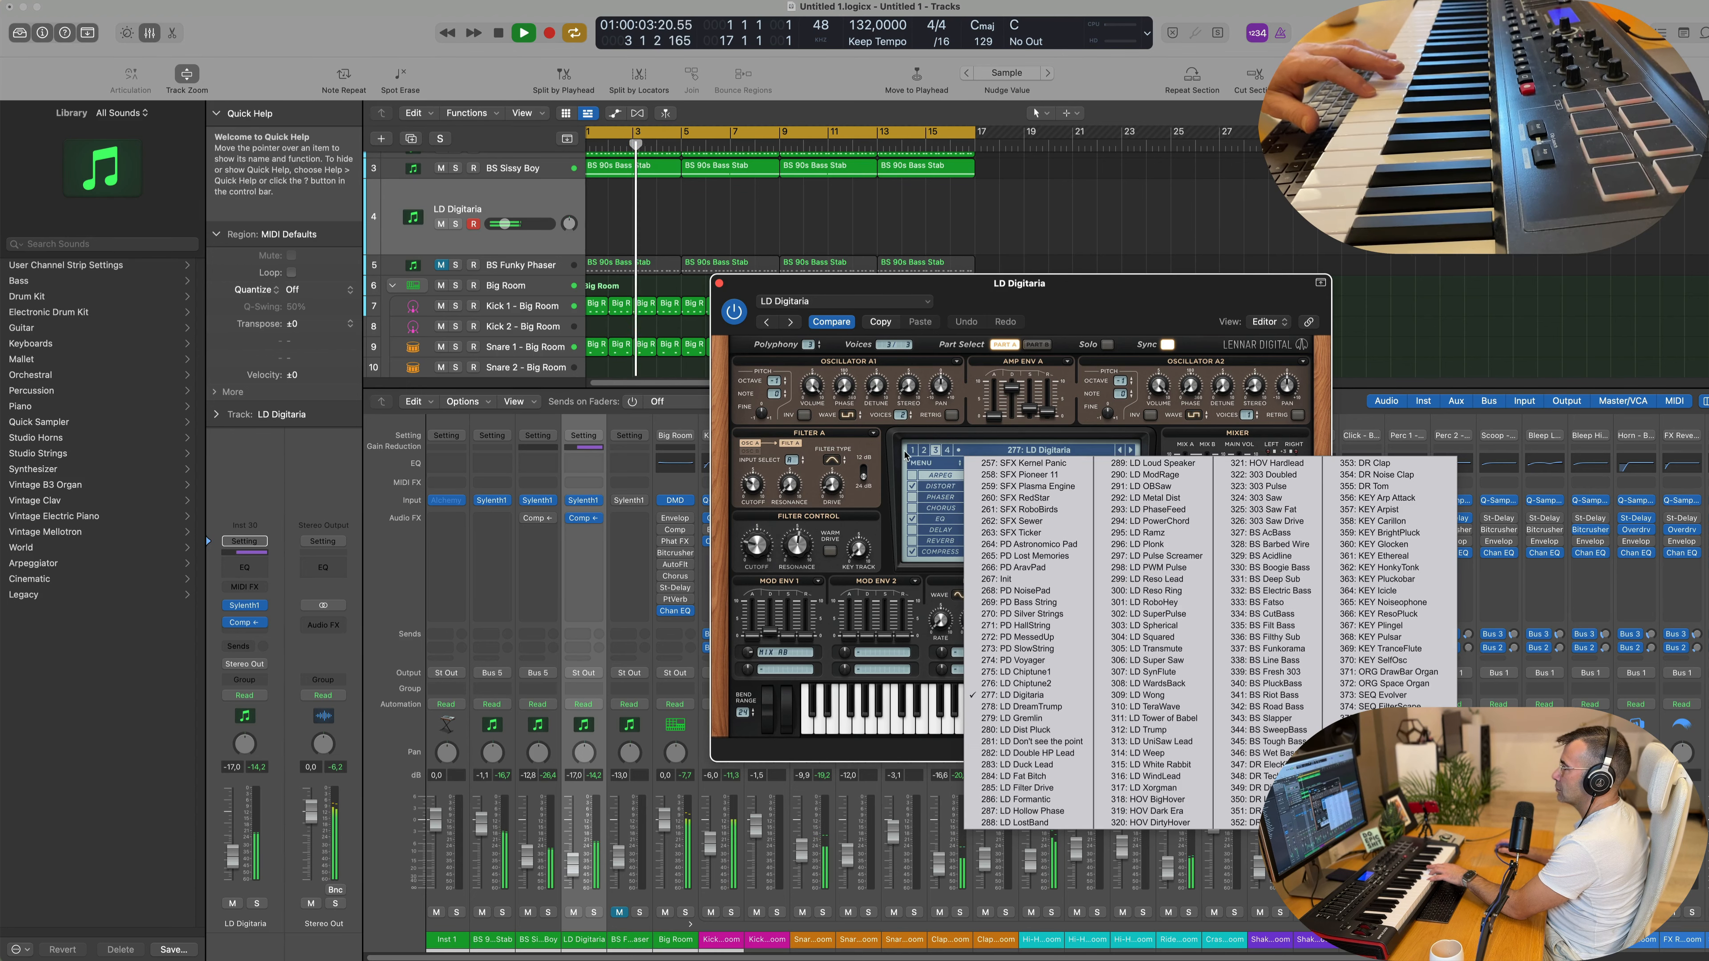
left_click(876, 459)
left_click(947, 451)
left_click(1006, 451)
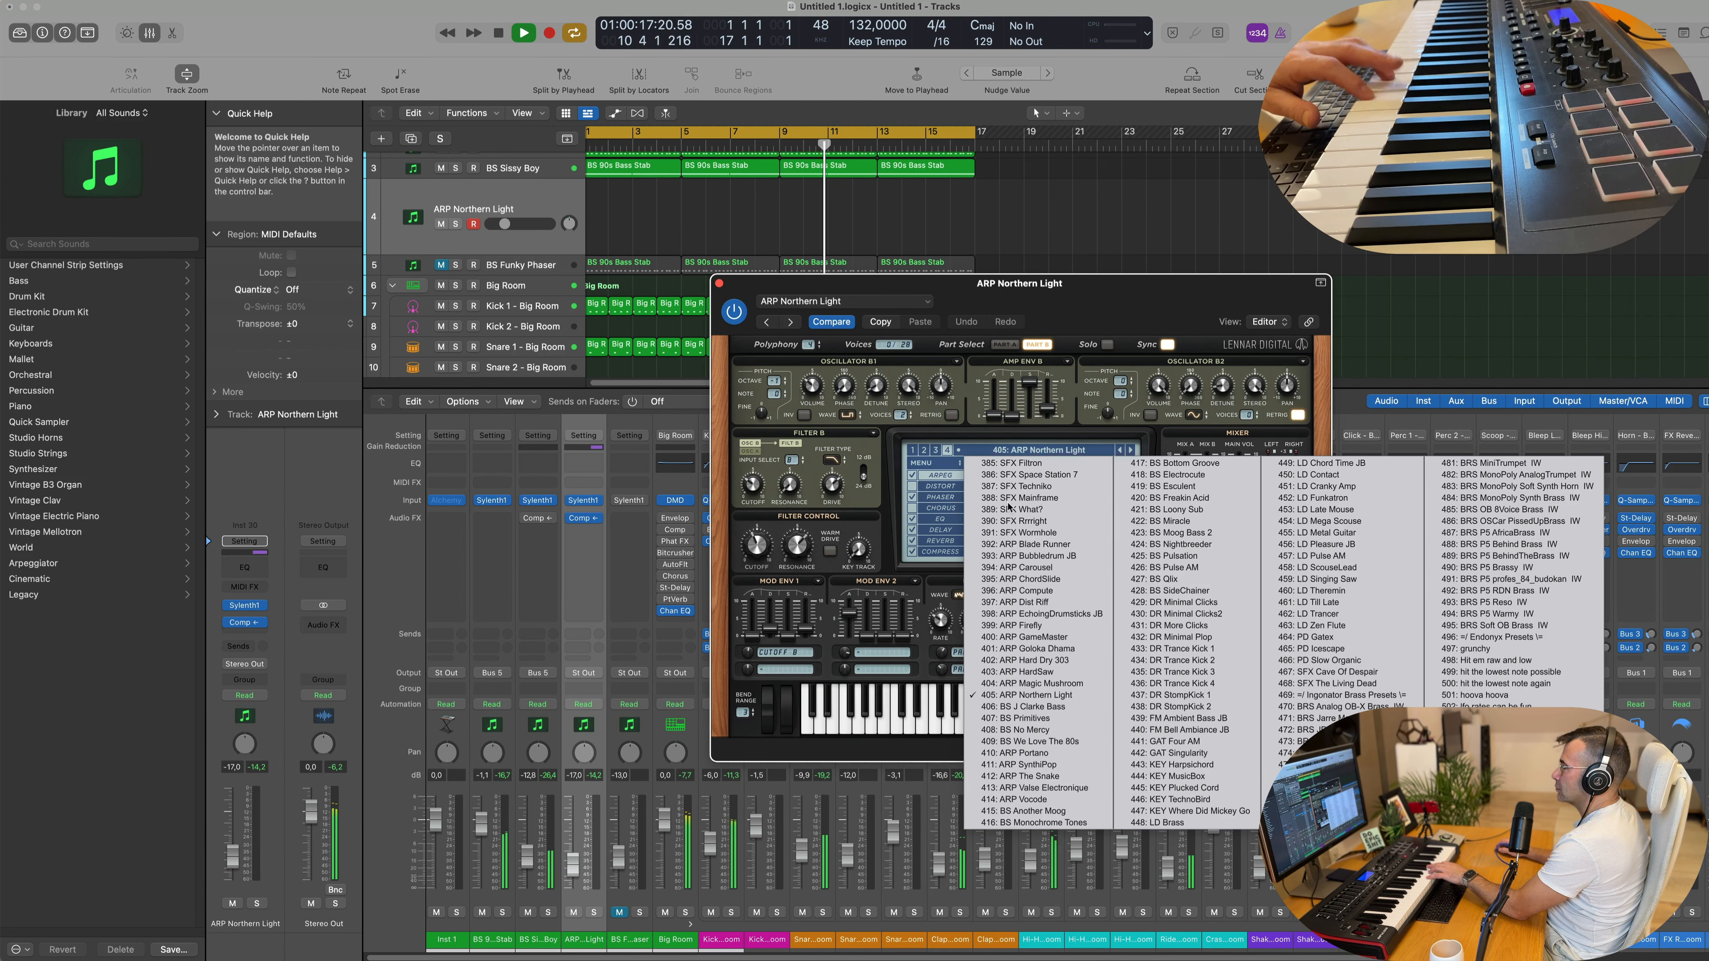
left_click(1019, 545)
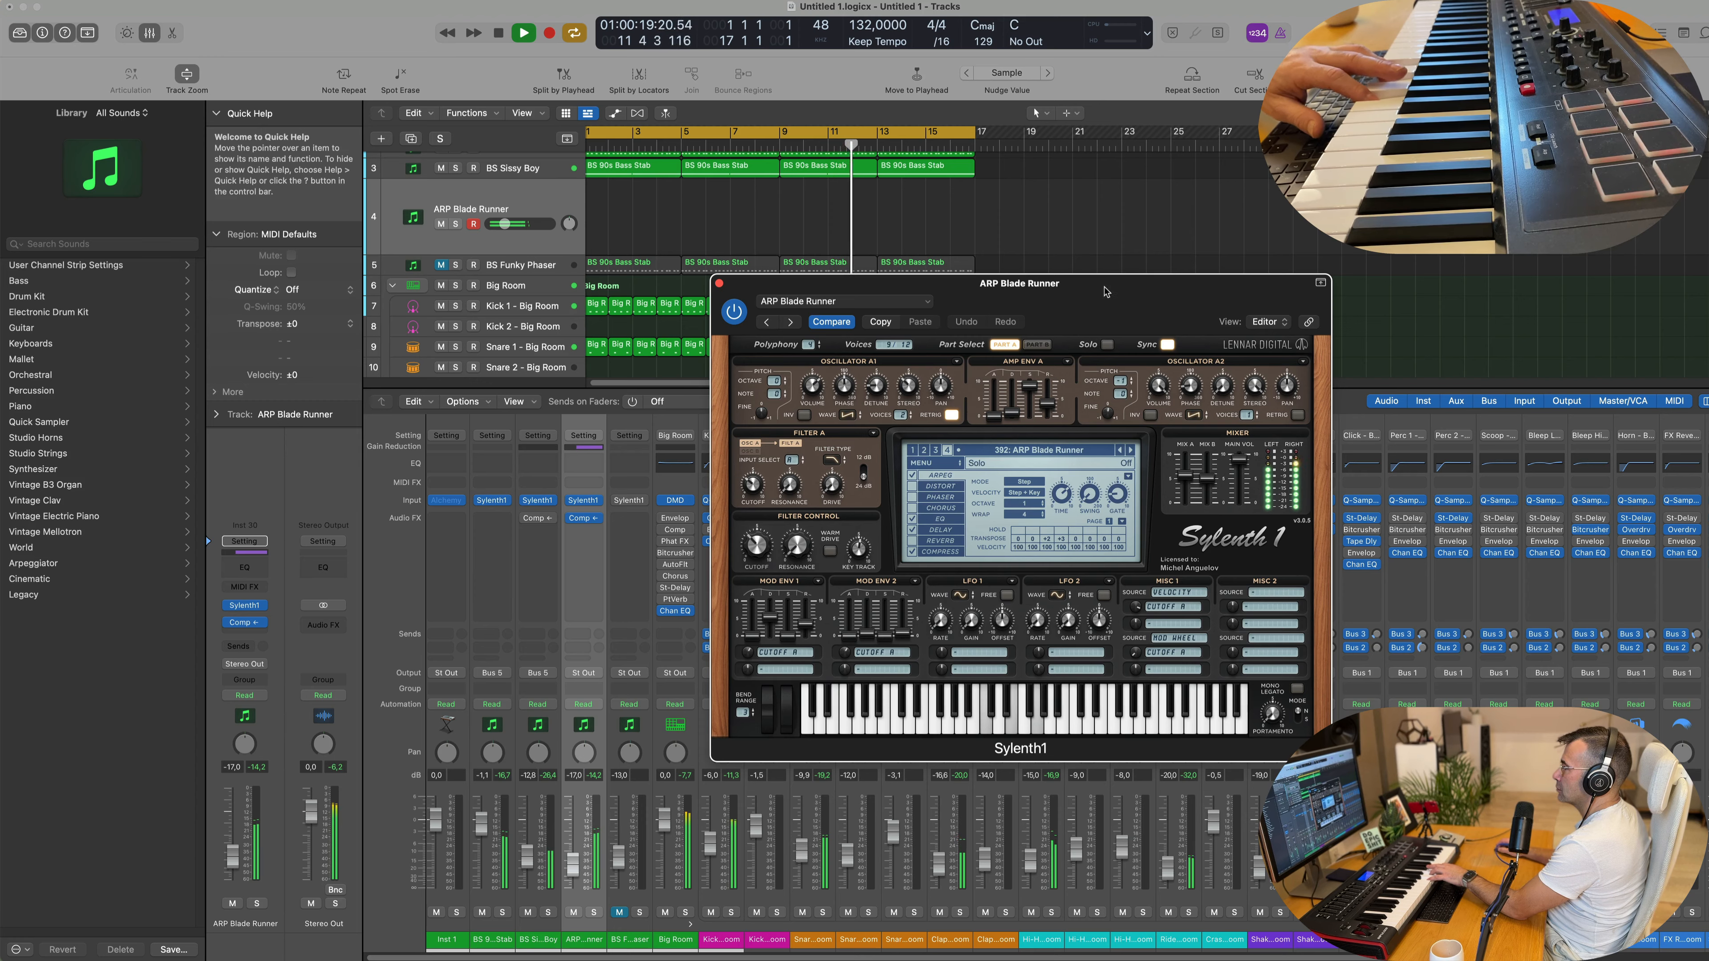
Step: Move the synth window clear of the tracks and audition the arpeggio presets from ARP Bubbledrum JB to ARP Dist Riff
left_click_drag(1106, 291, 1113, 371)
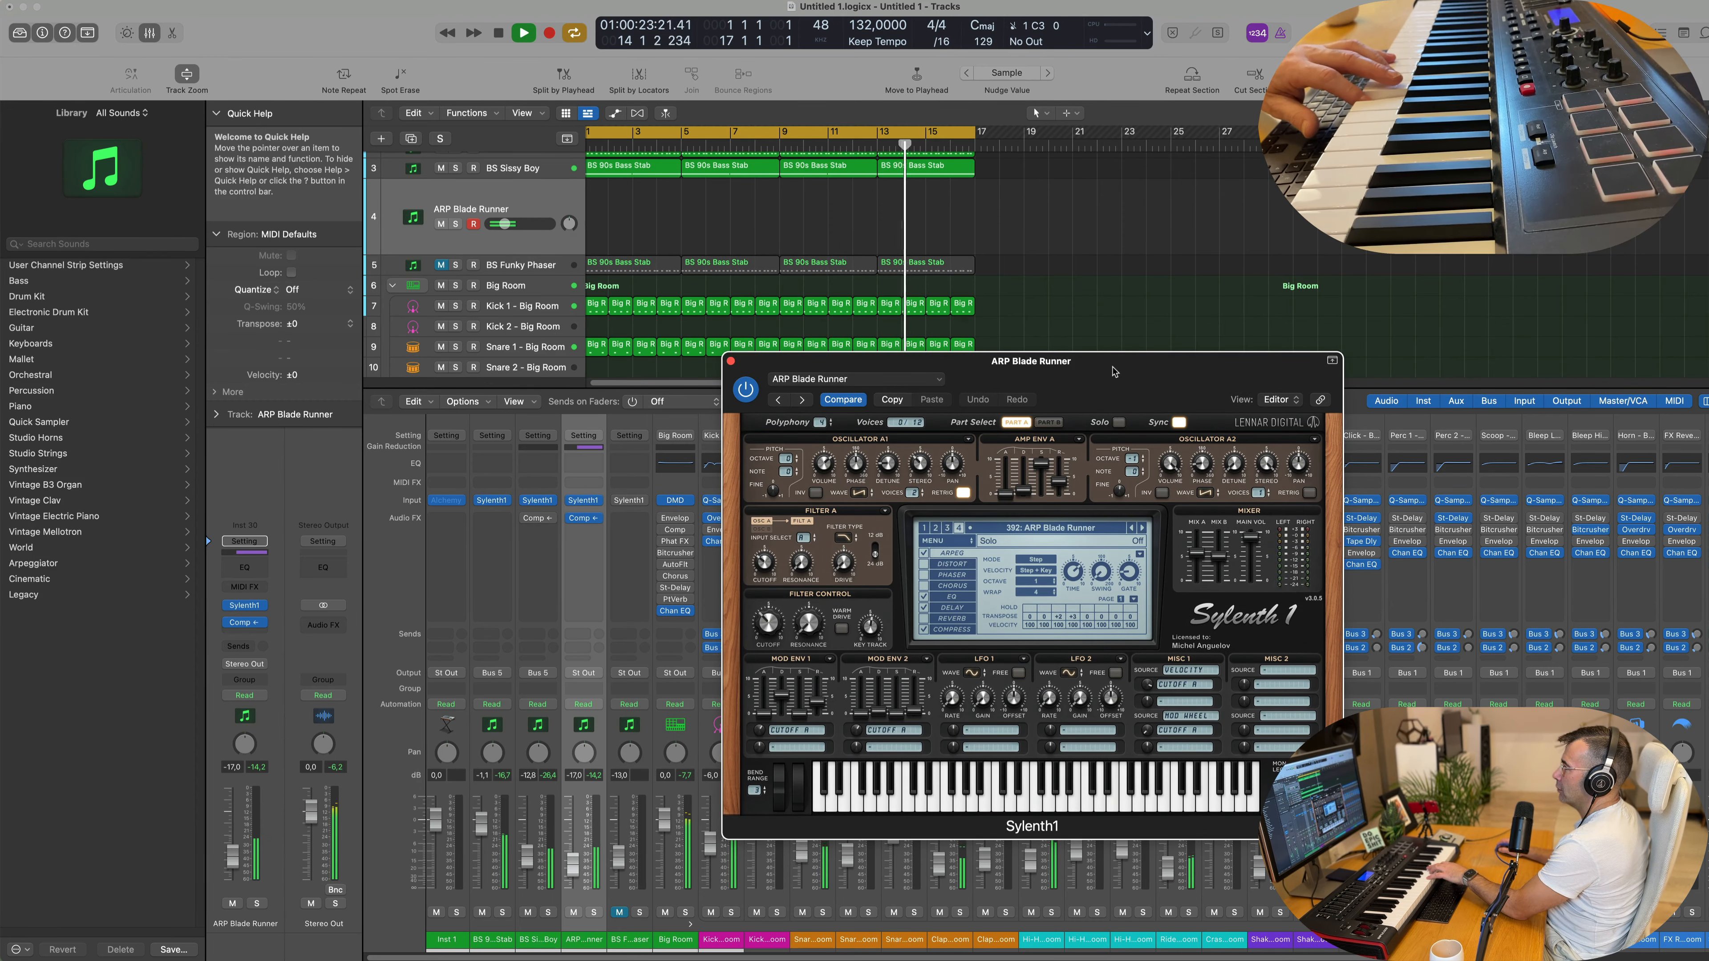
left_click_drag(1113, 372, 1028, 374)
left_click(1040, 538)
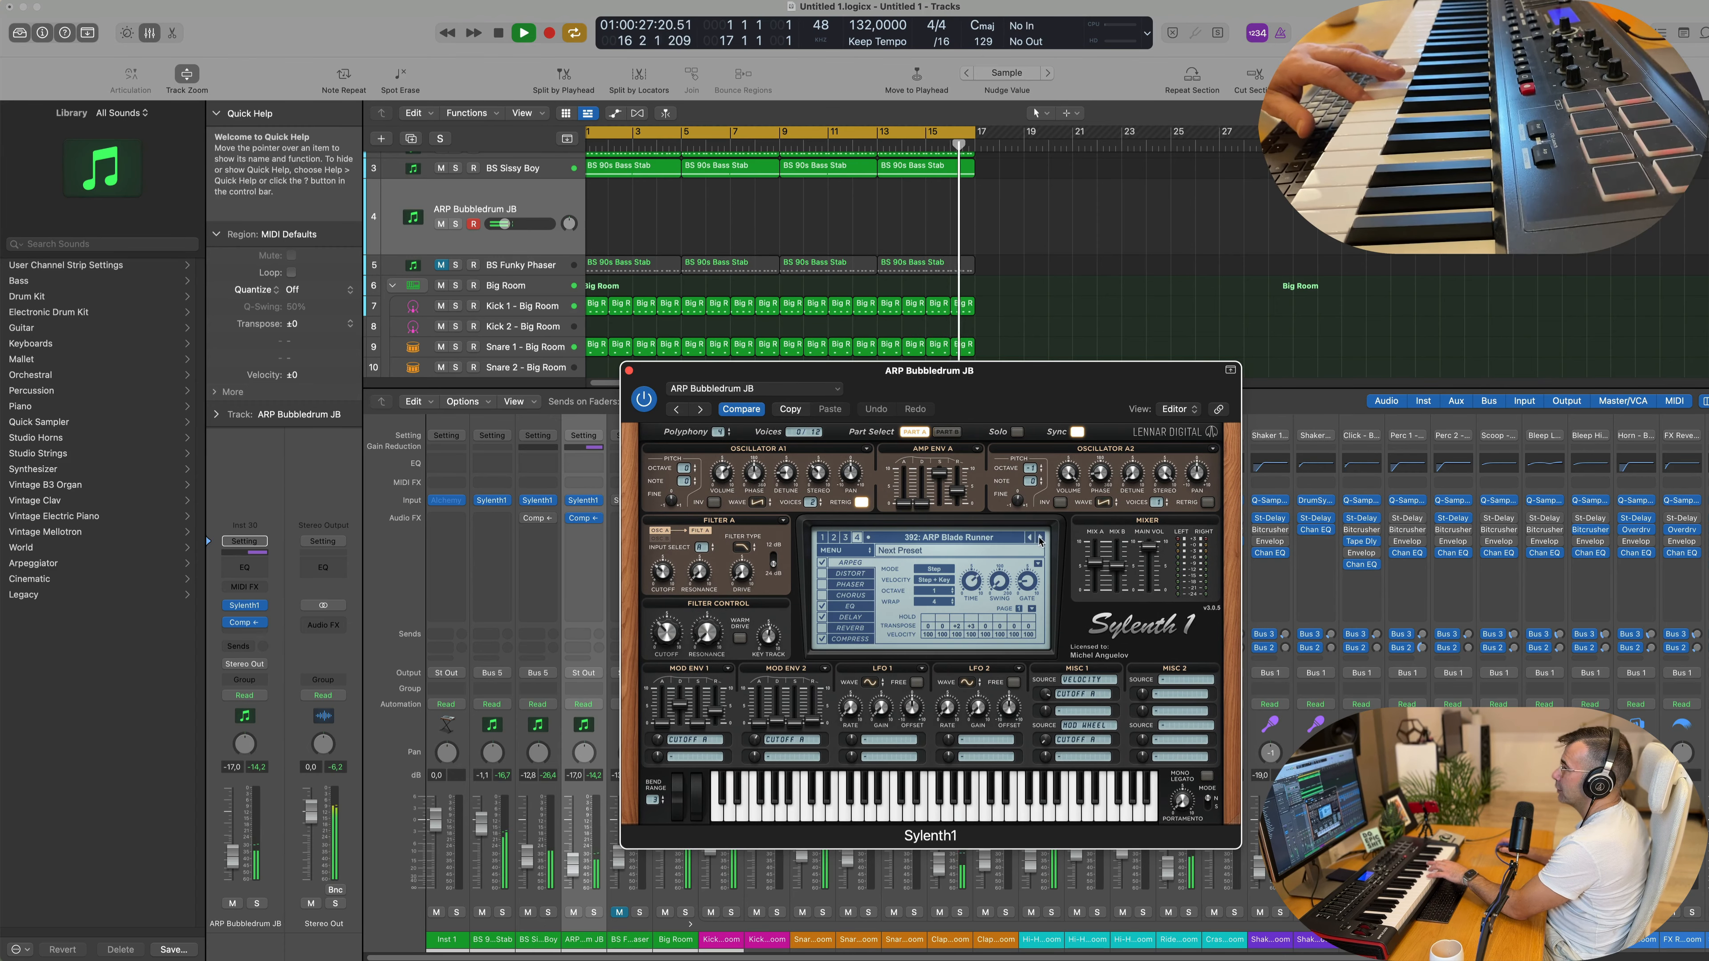
left_click(1040, 539)
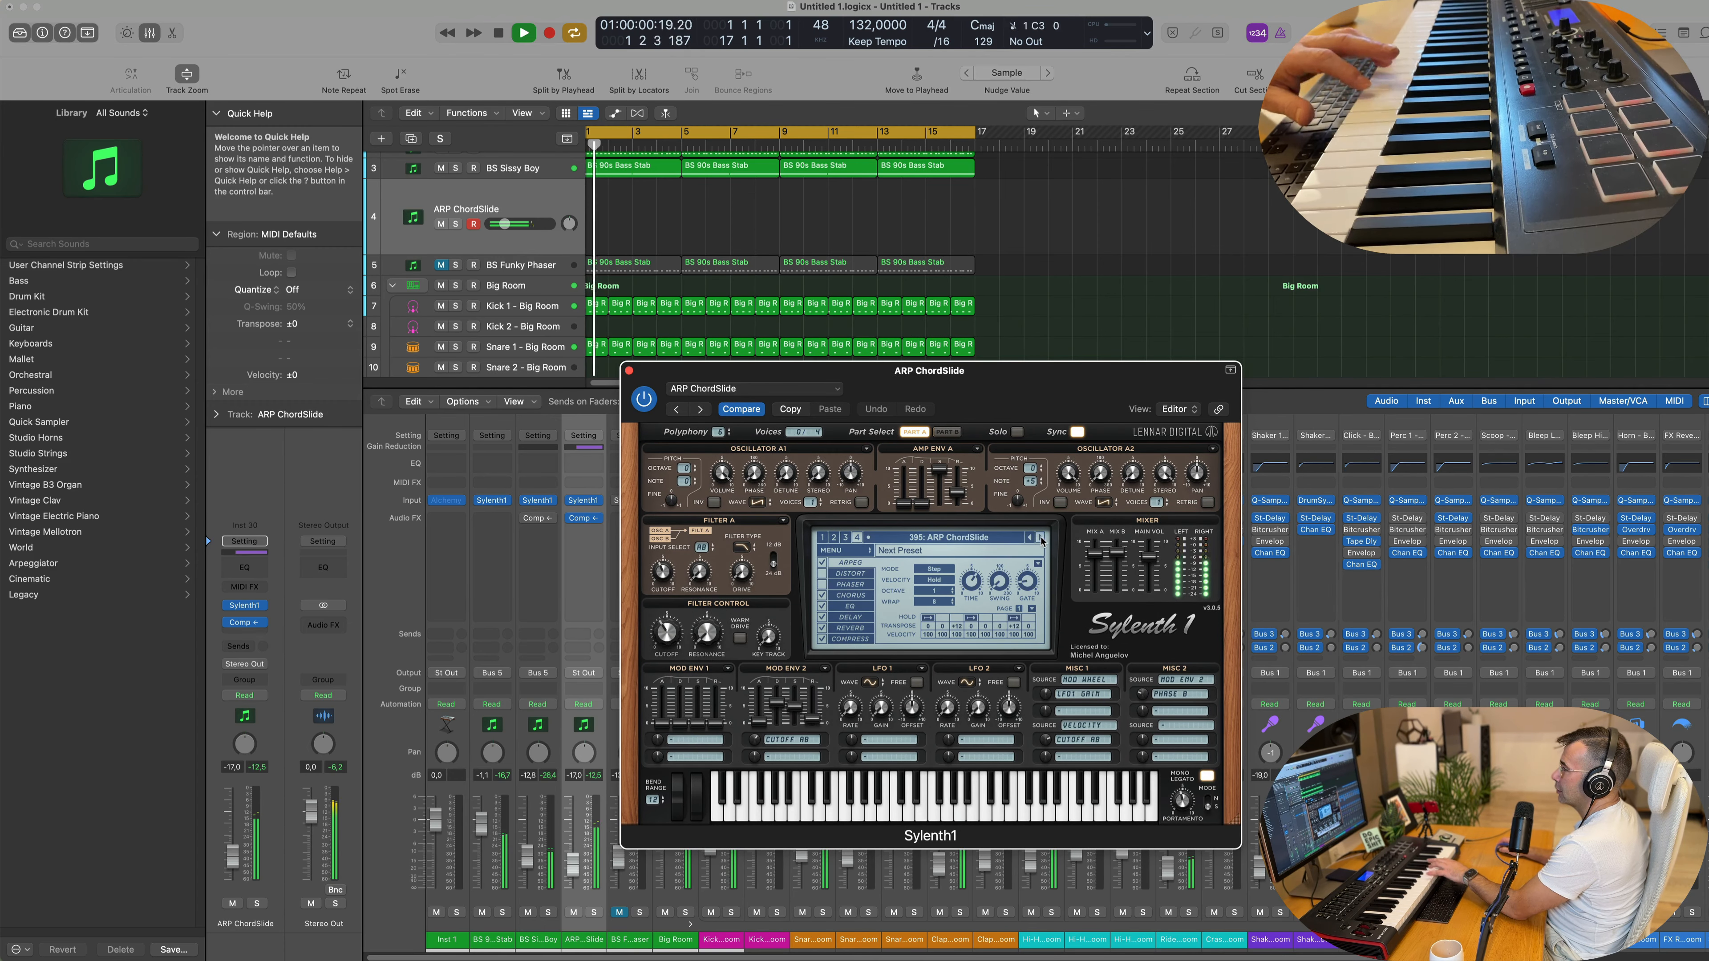
left_click(1040, 538)
left_click(1040, 538)
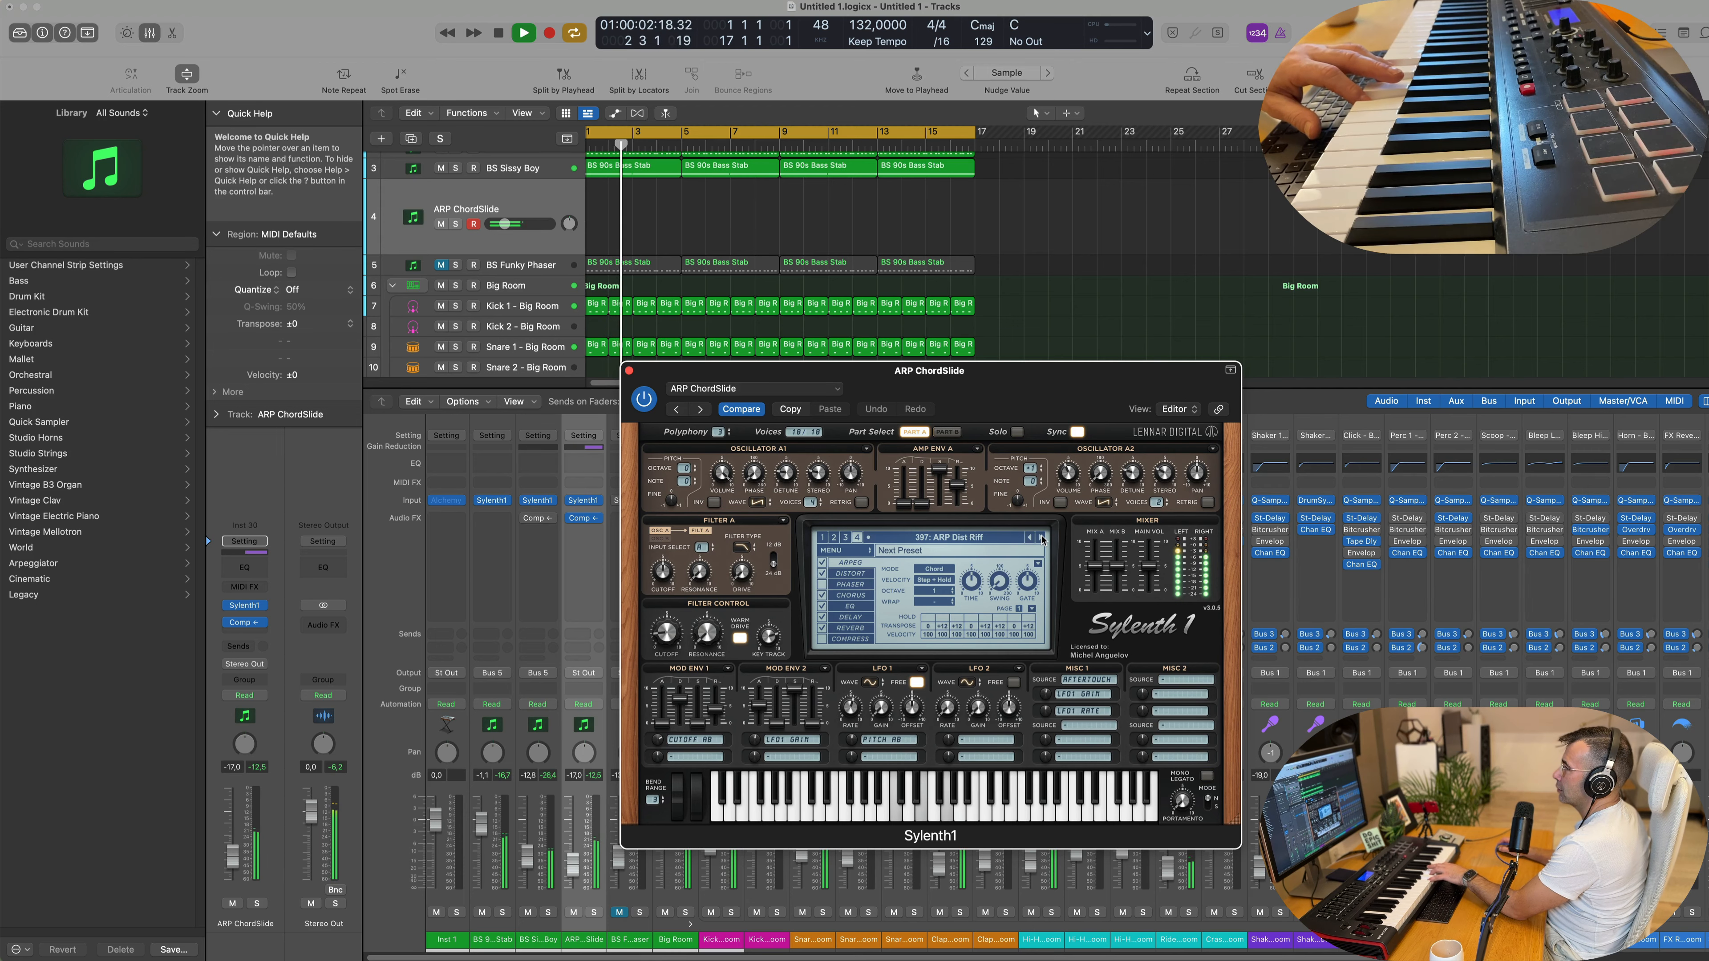
Step: Replace the current Sylenth1 sound bank with the CHRIS G bank
left_click(959, 538)
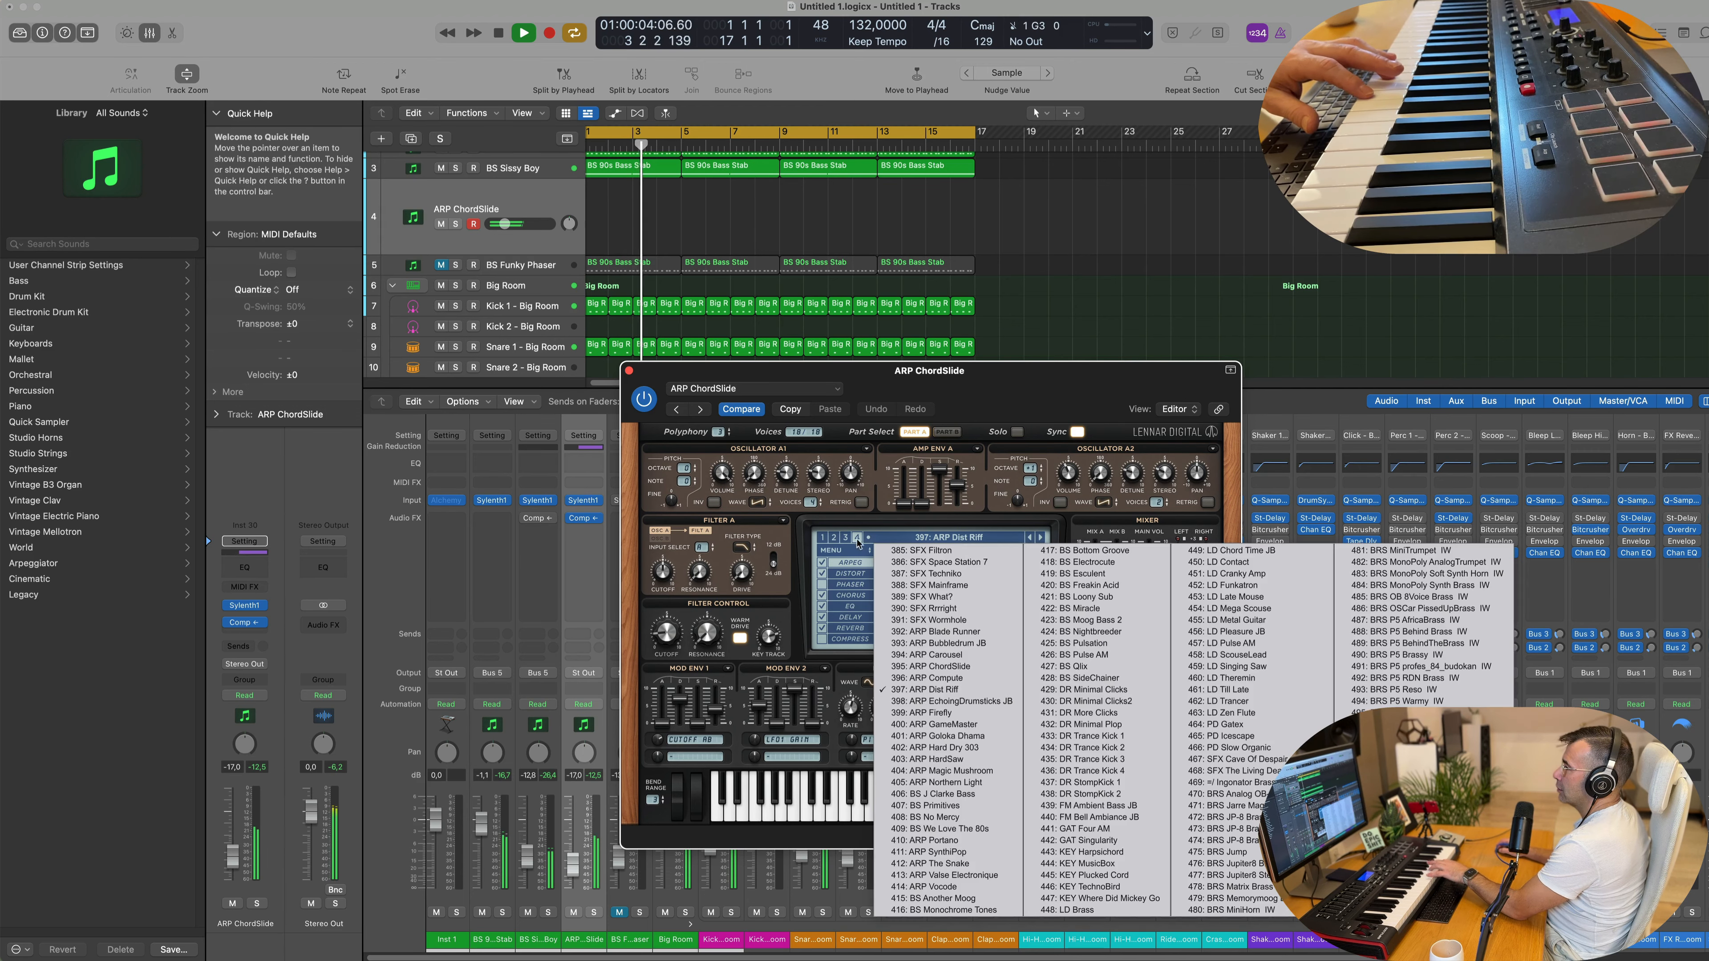
left_click(828, 543)
left_click(842, 550)
mouse_move(868, 566)
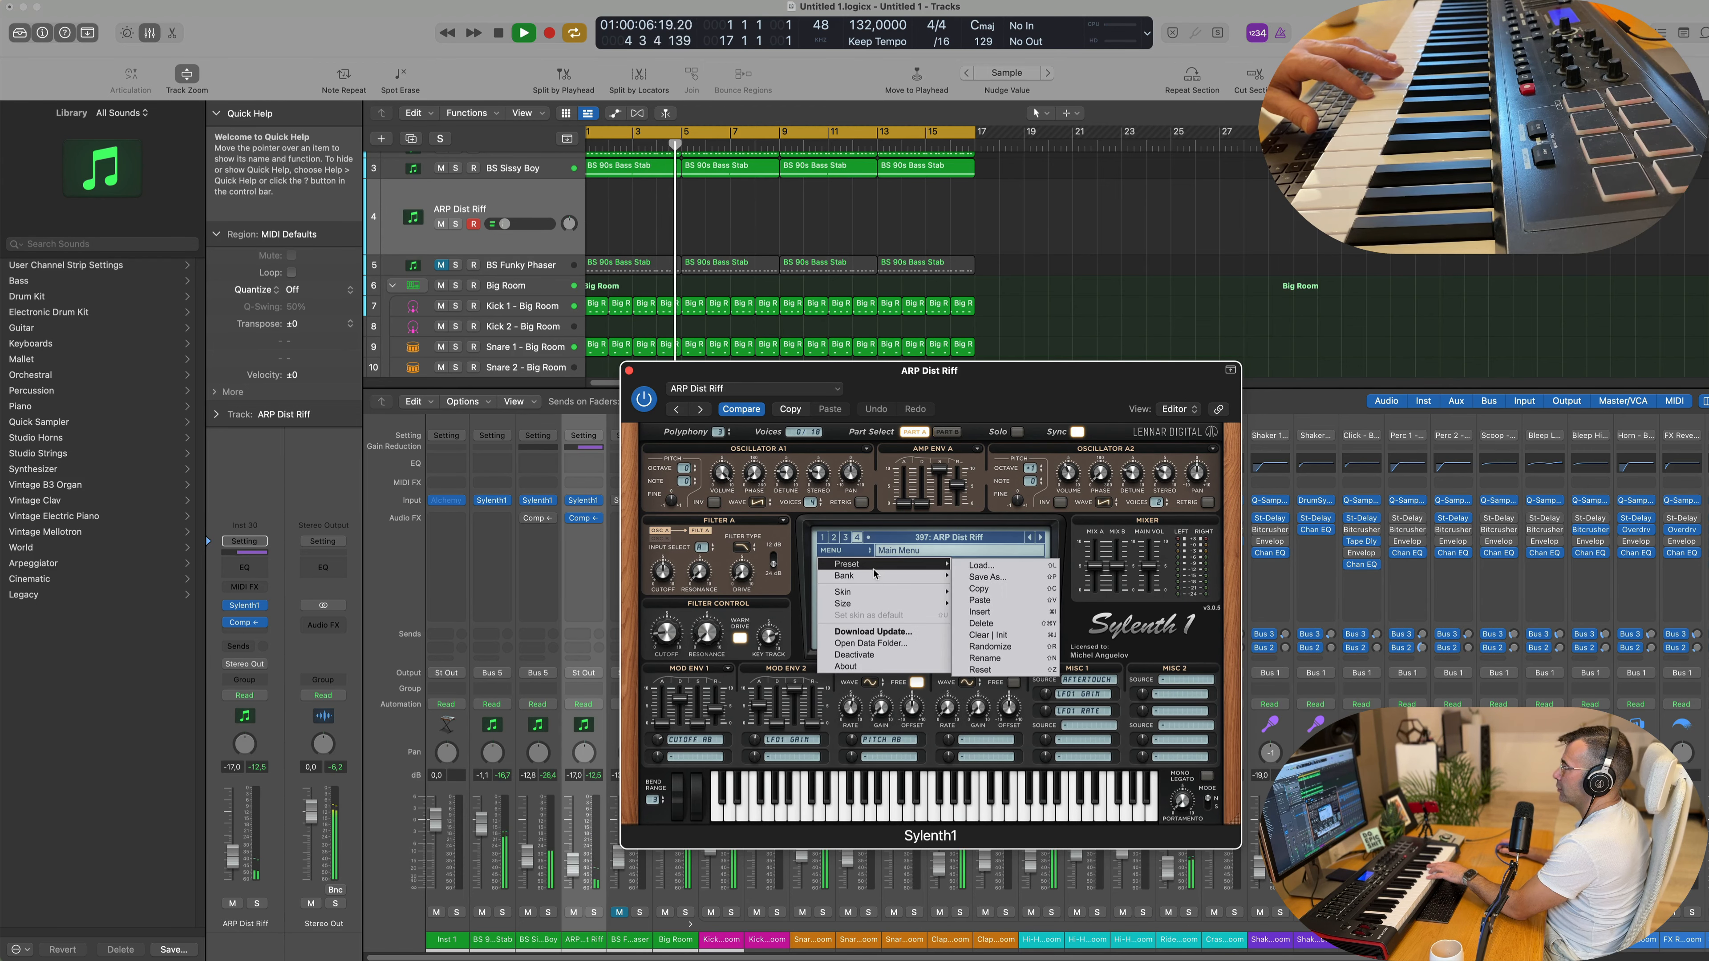
mouse_move(996, 577)
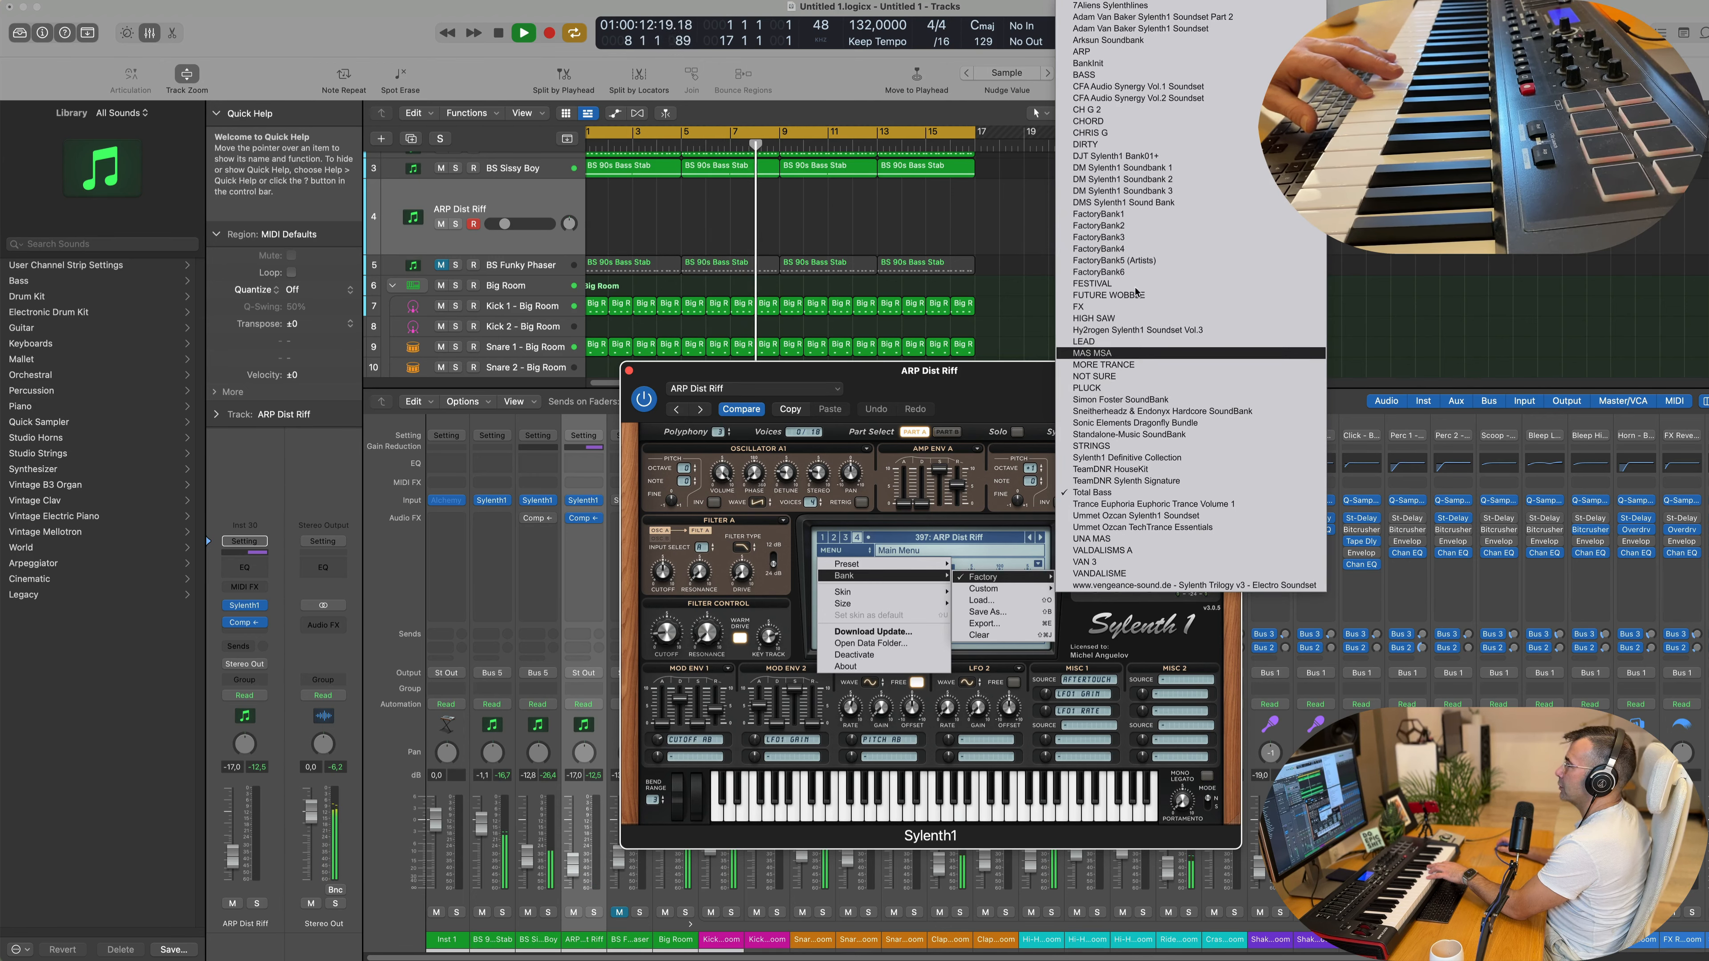
left_click(1103, 132)
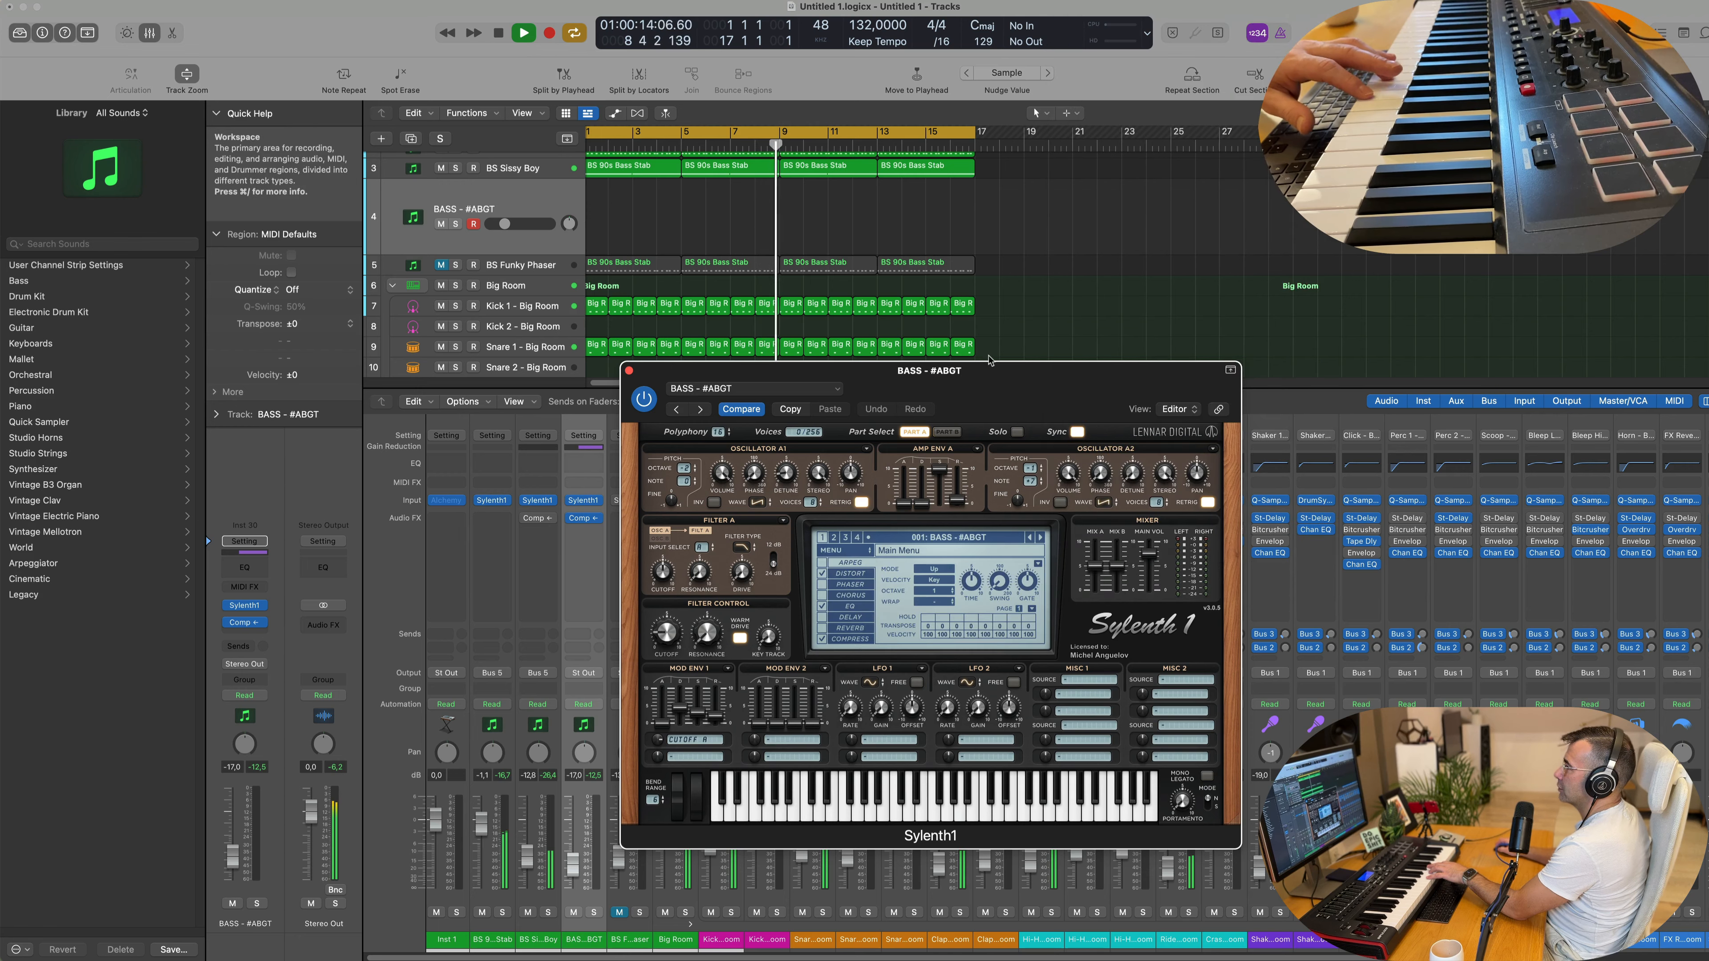
Step: Load PAD - Back In Time from the bank, then audition the following pad presets up to PAD - Trance
left_click(950, 539)
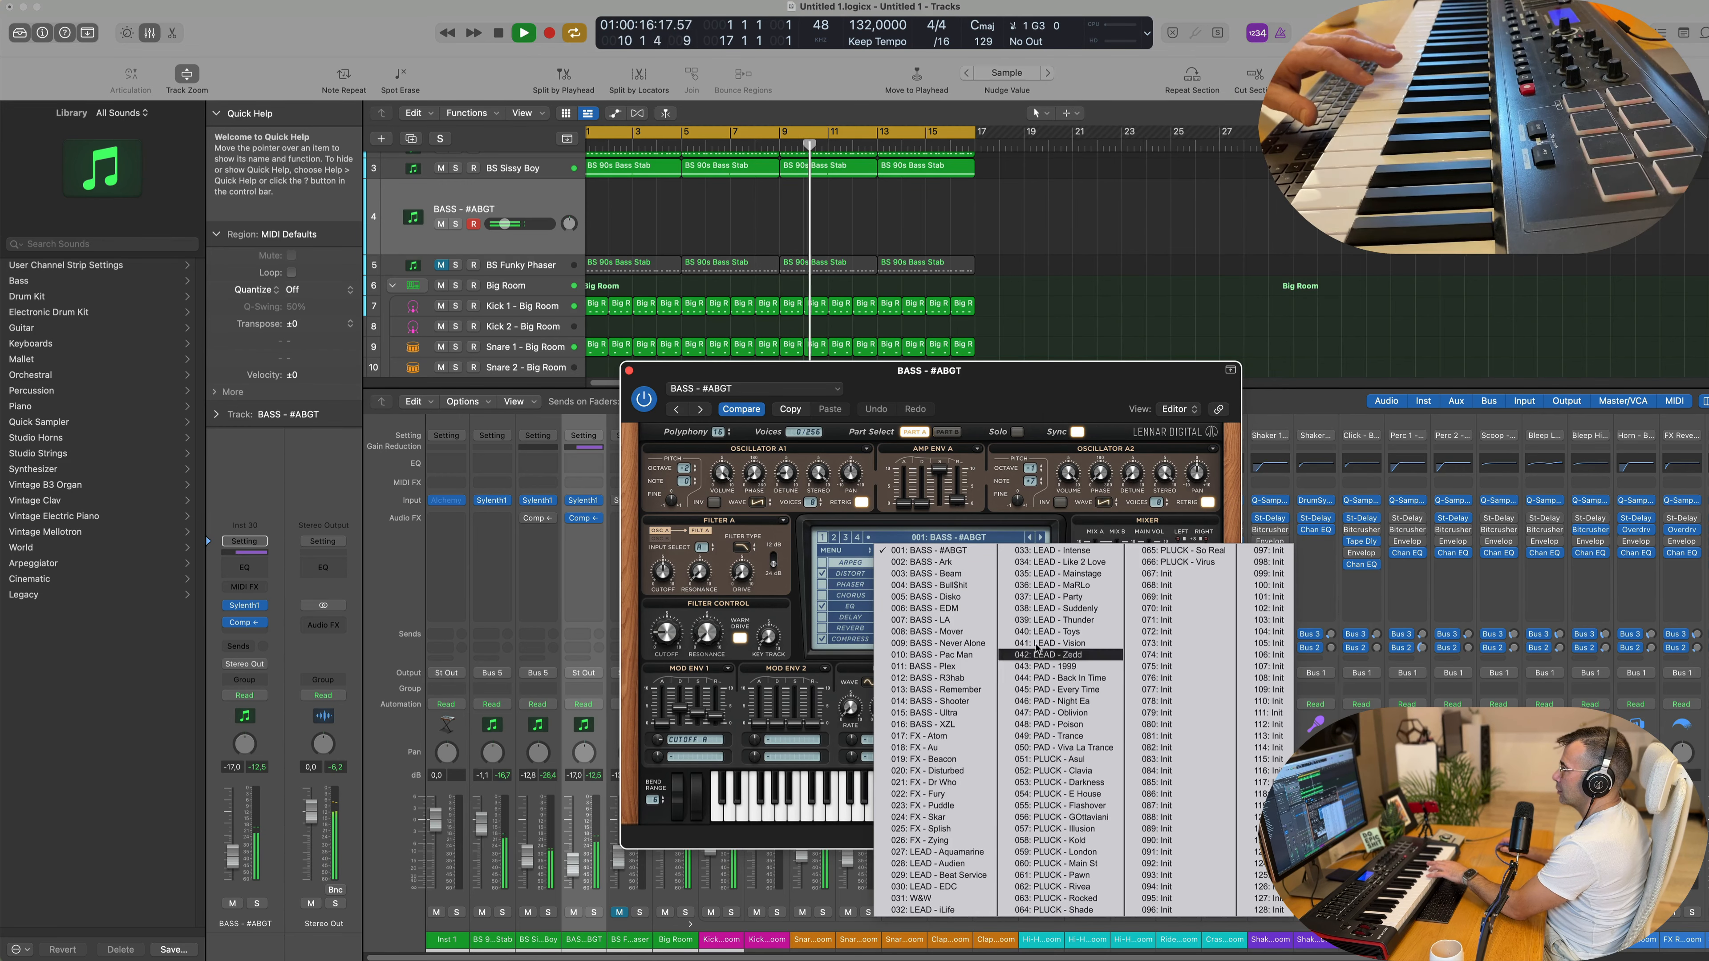
left_click(1053, 678)
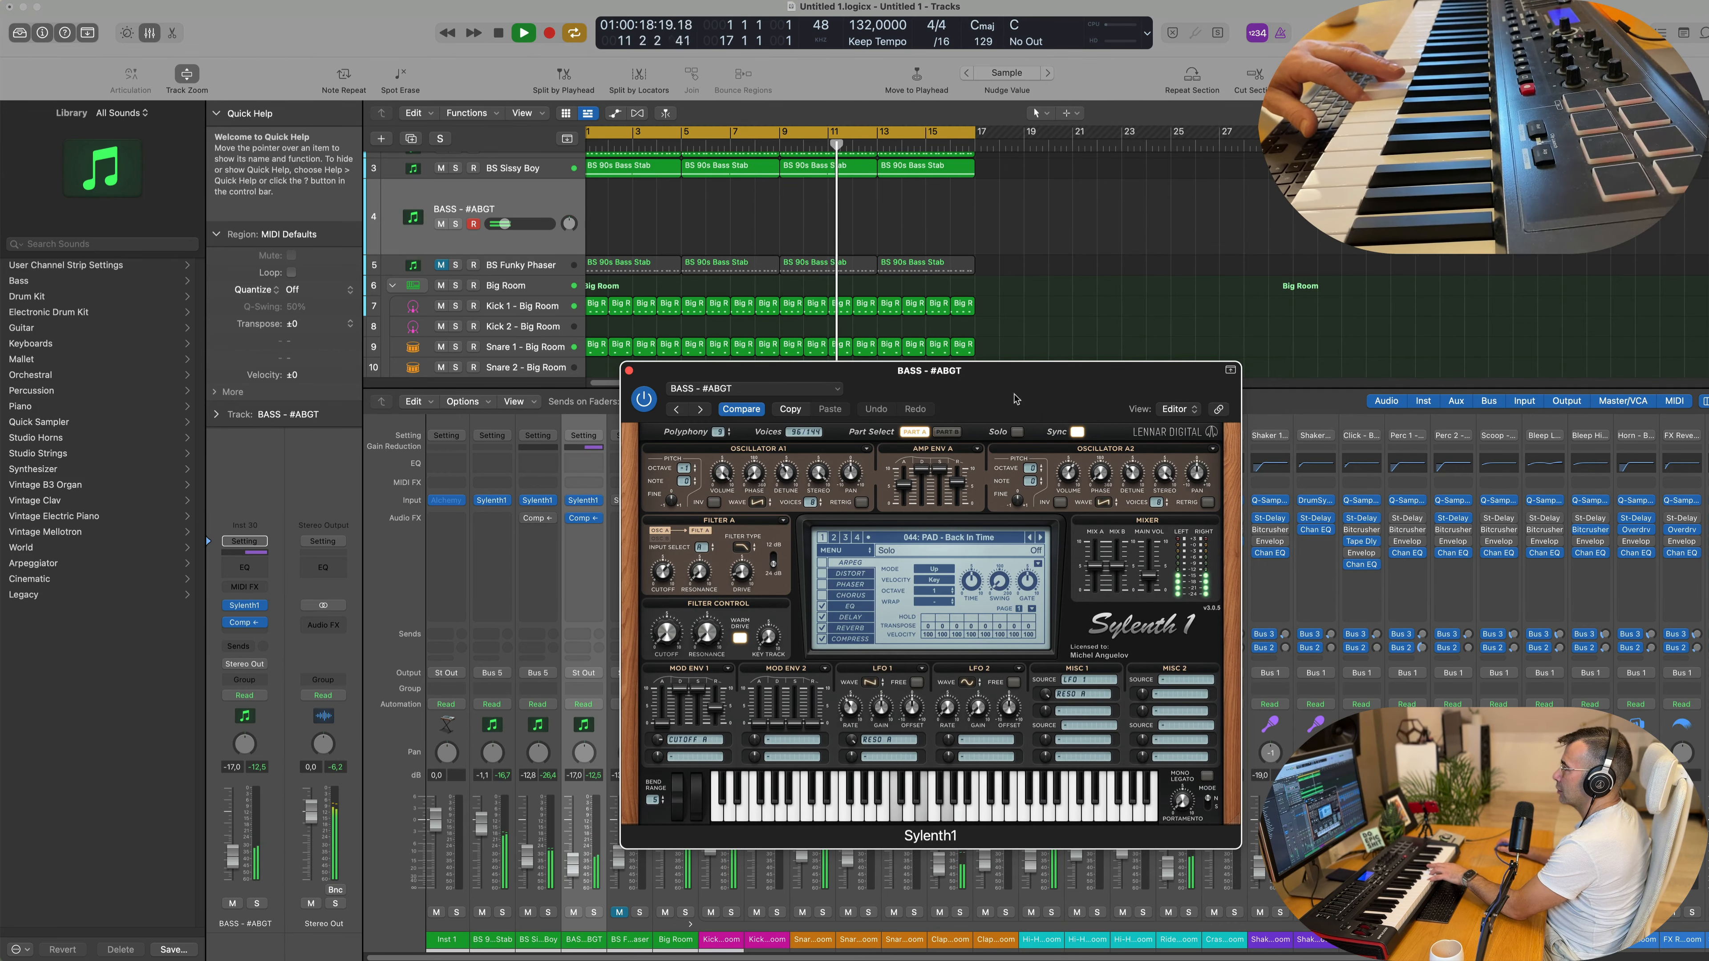
left_click_drag(1026, 378, 999, 378)
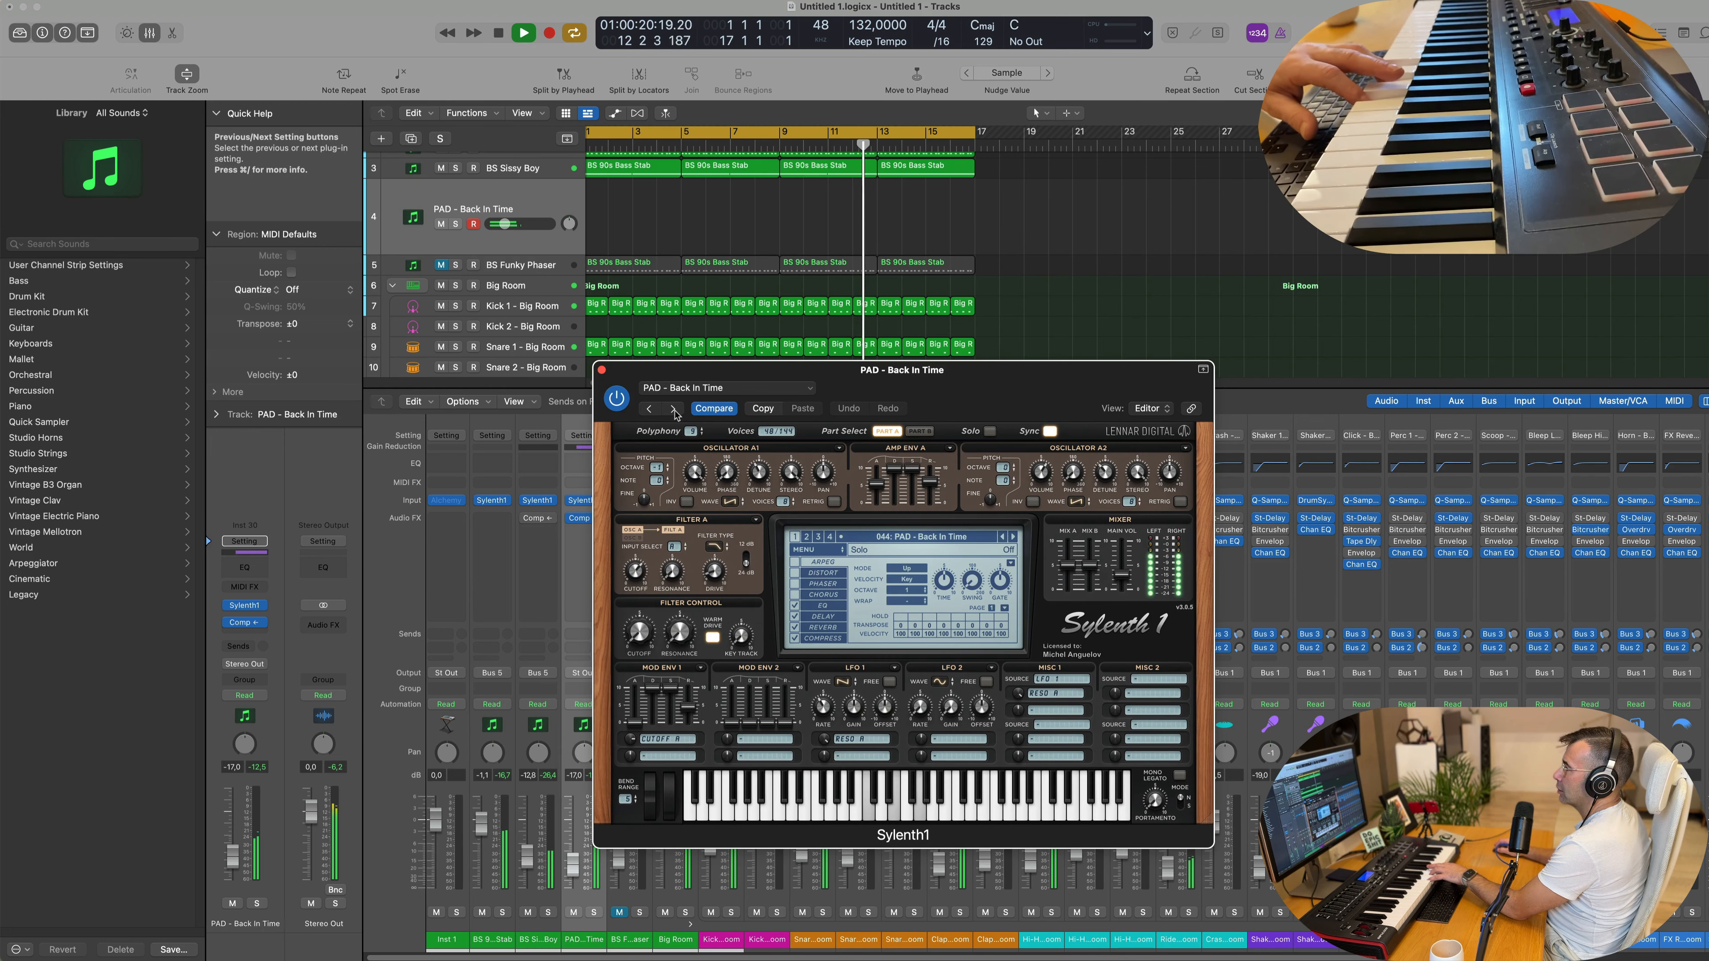
left_click(673, 410)
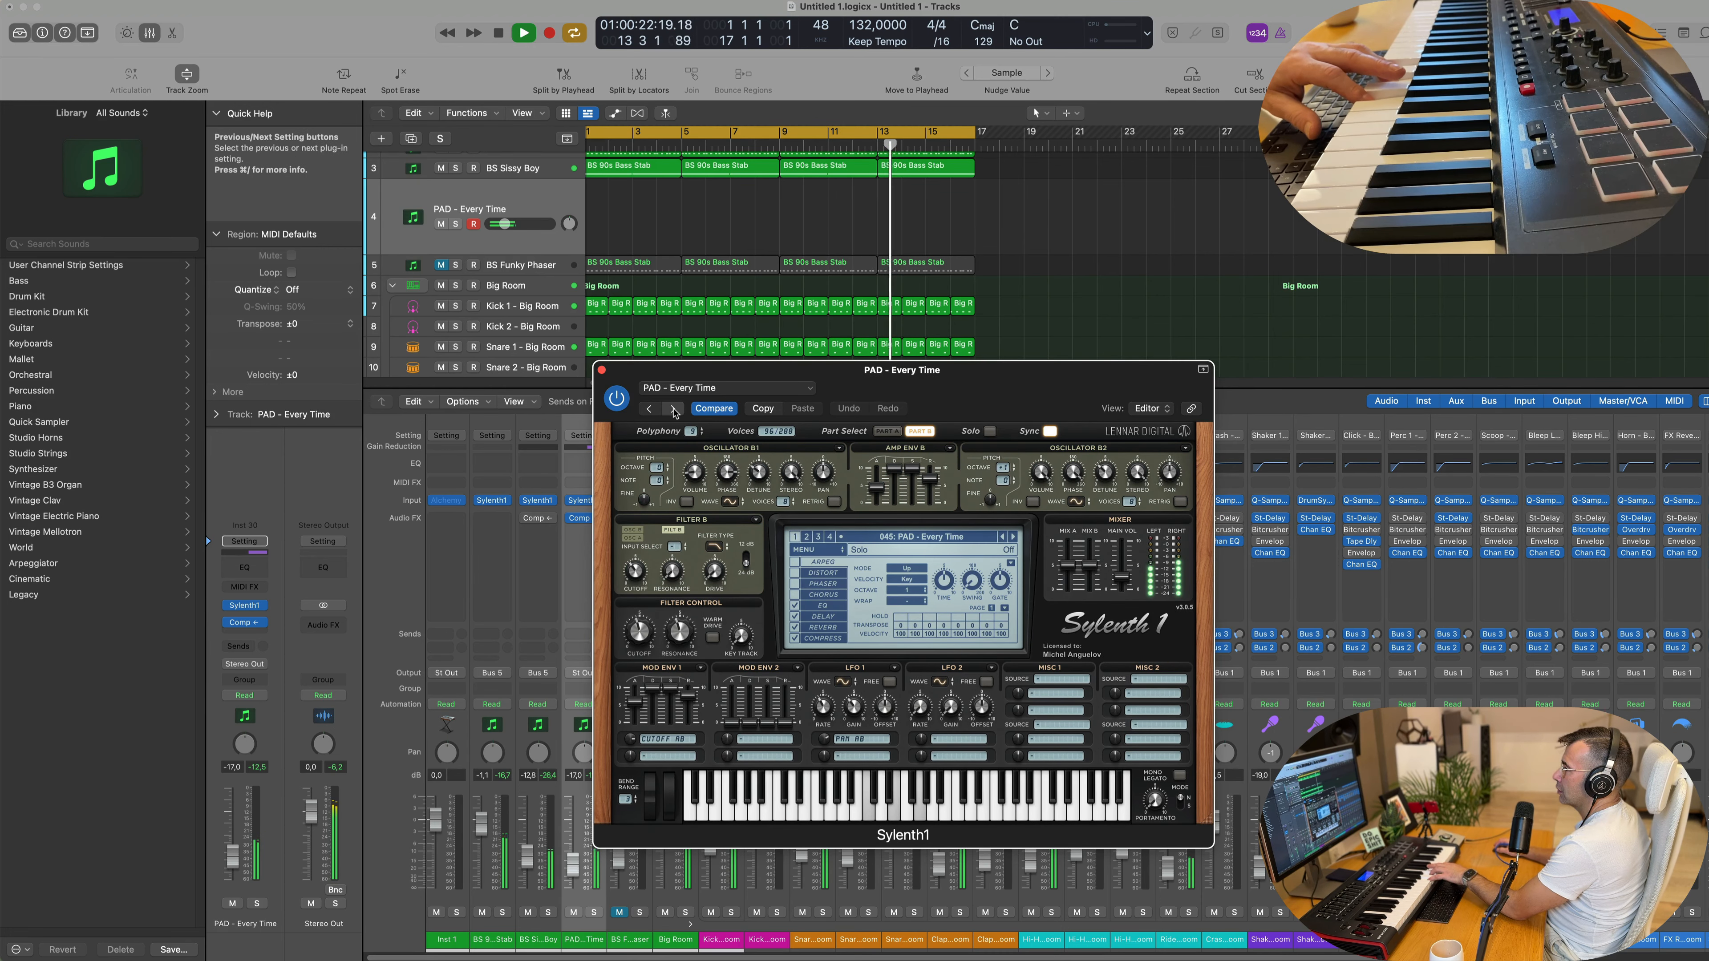
left_click(673, 409)
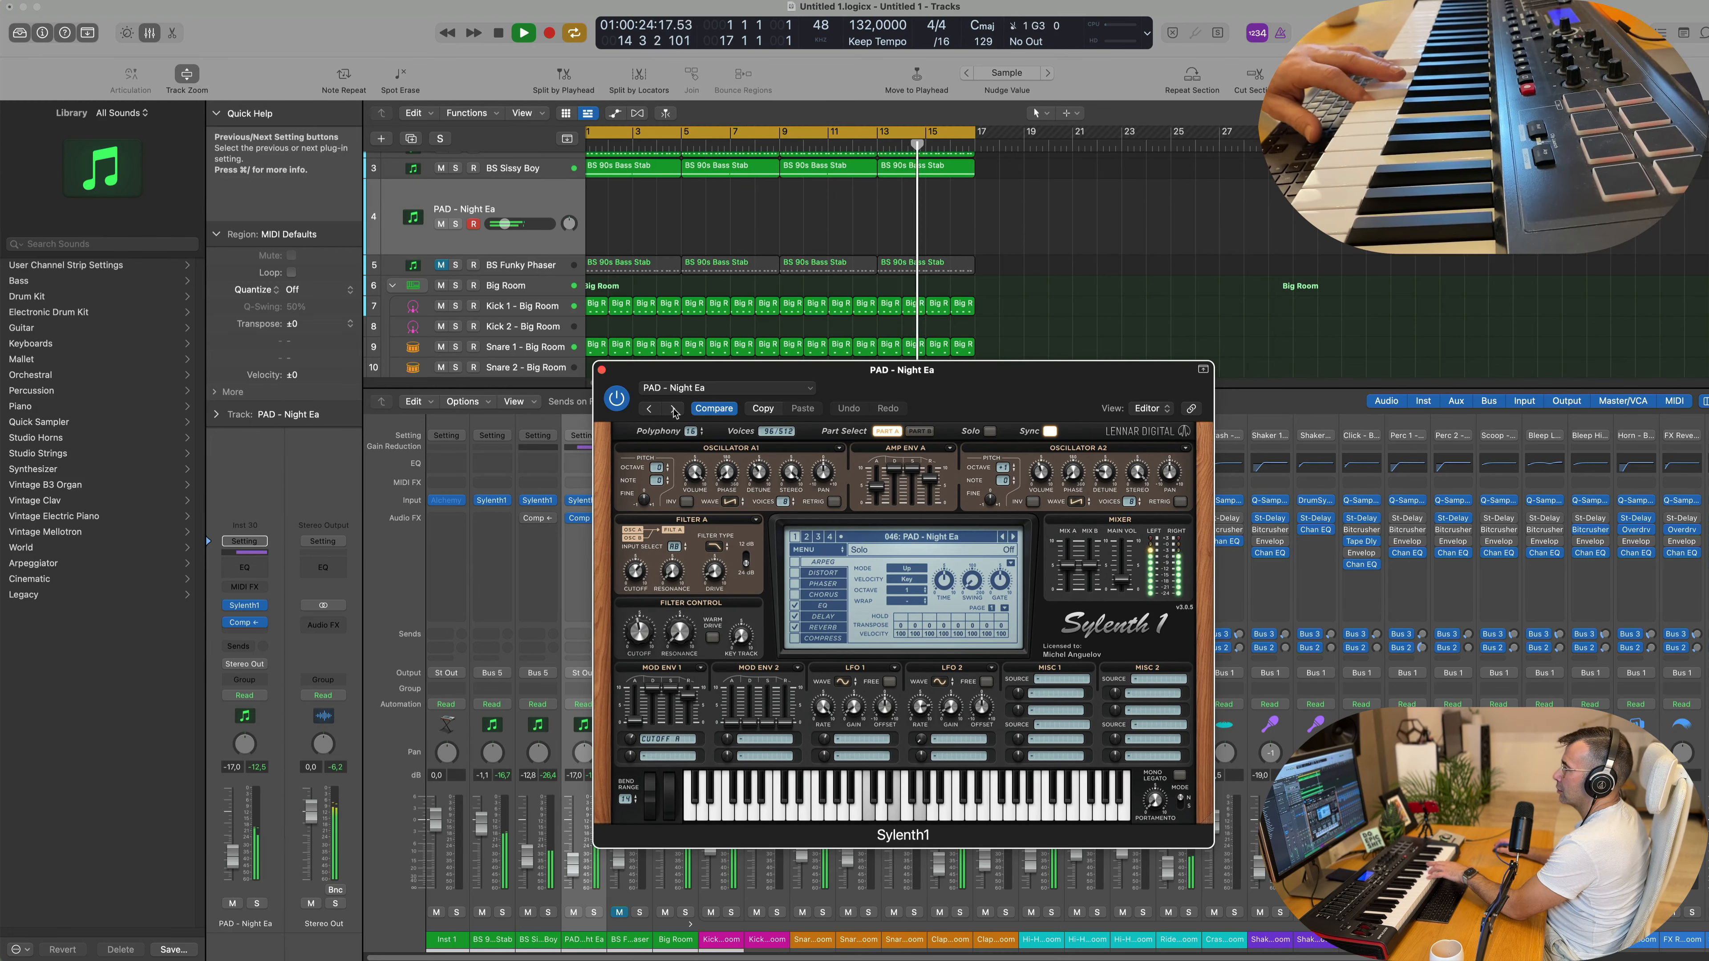
left_click(673, 409)
left_click(673, 410)
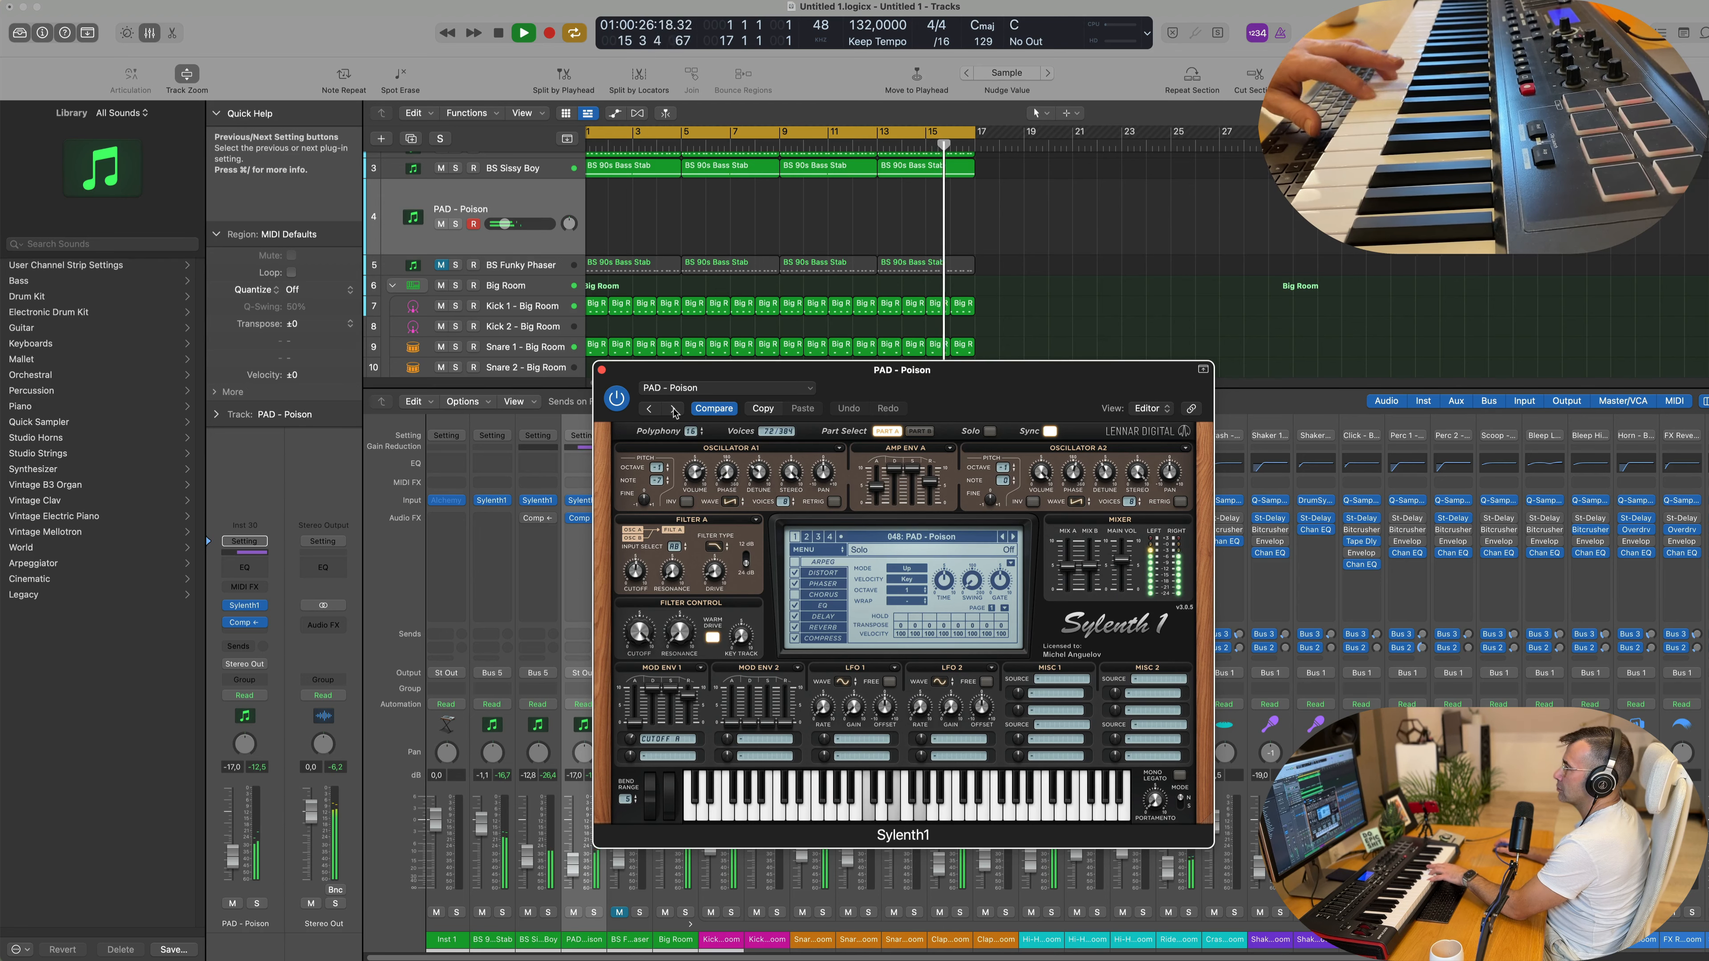
left_click(673, 409)
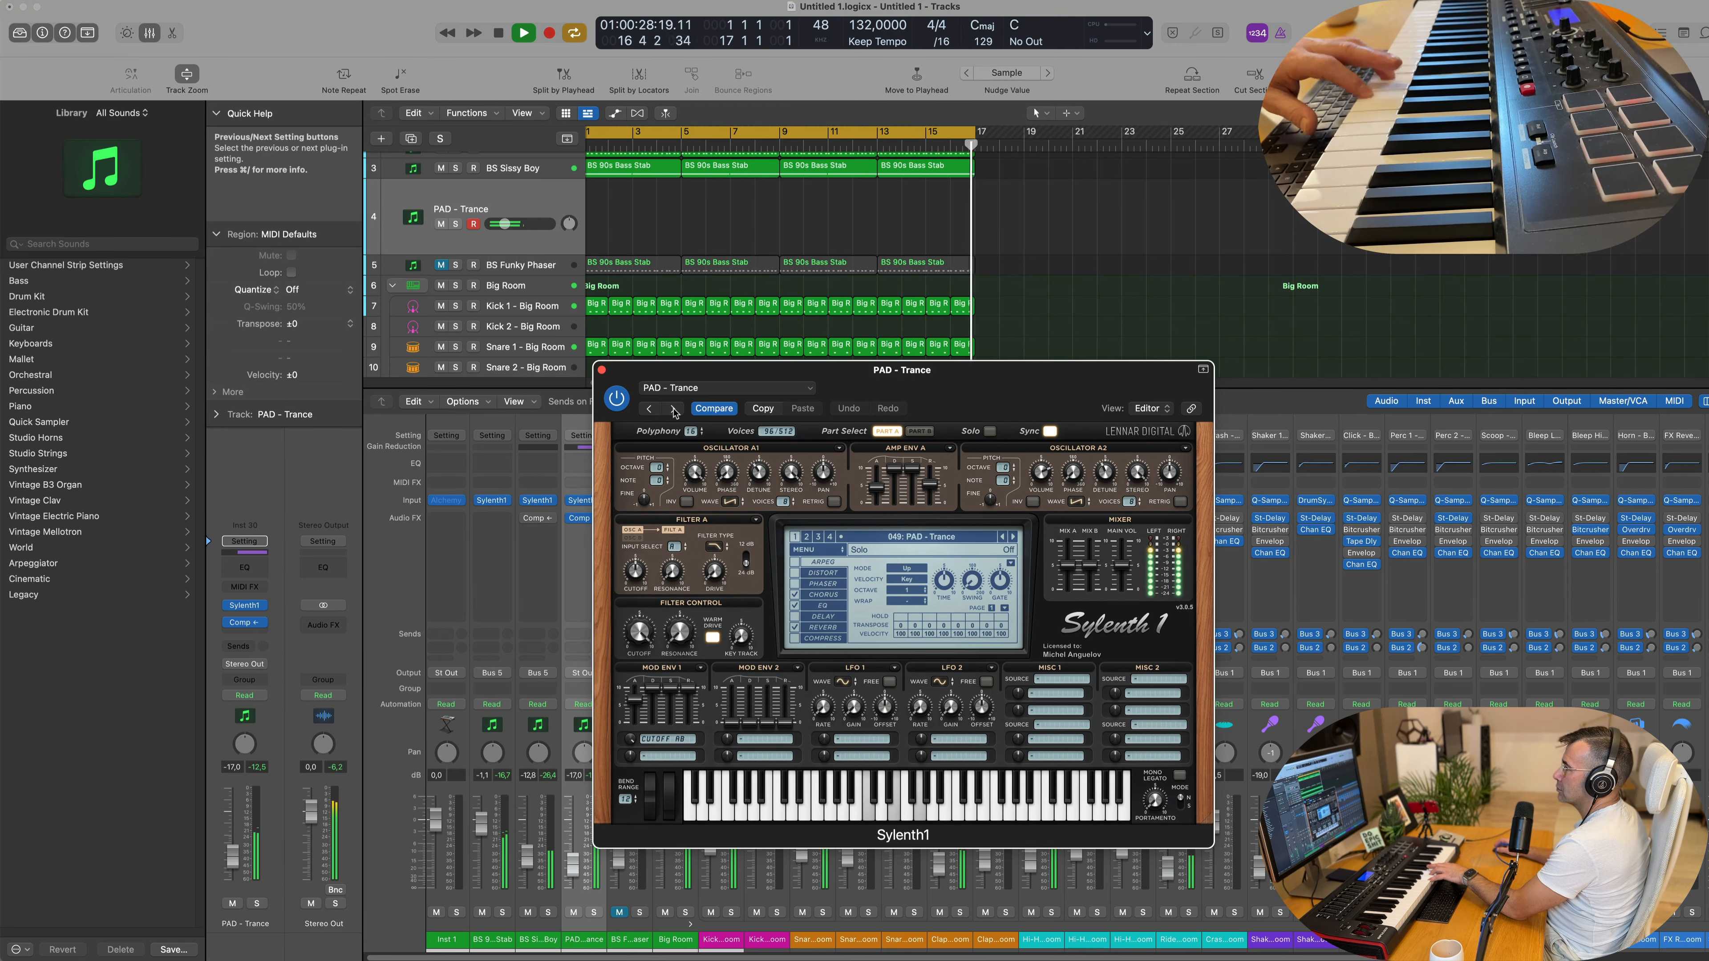
Step: Audition the presets PAD - Viva La Trance and PLUCK - Asul, and close the Sylenth1 window
left_click(673, 410)
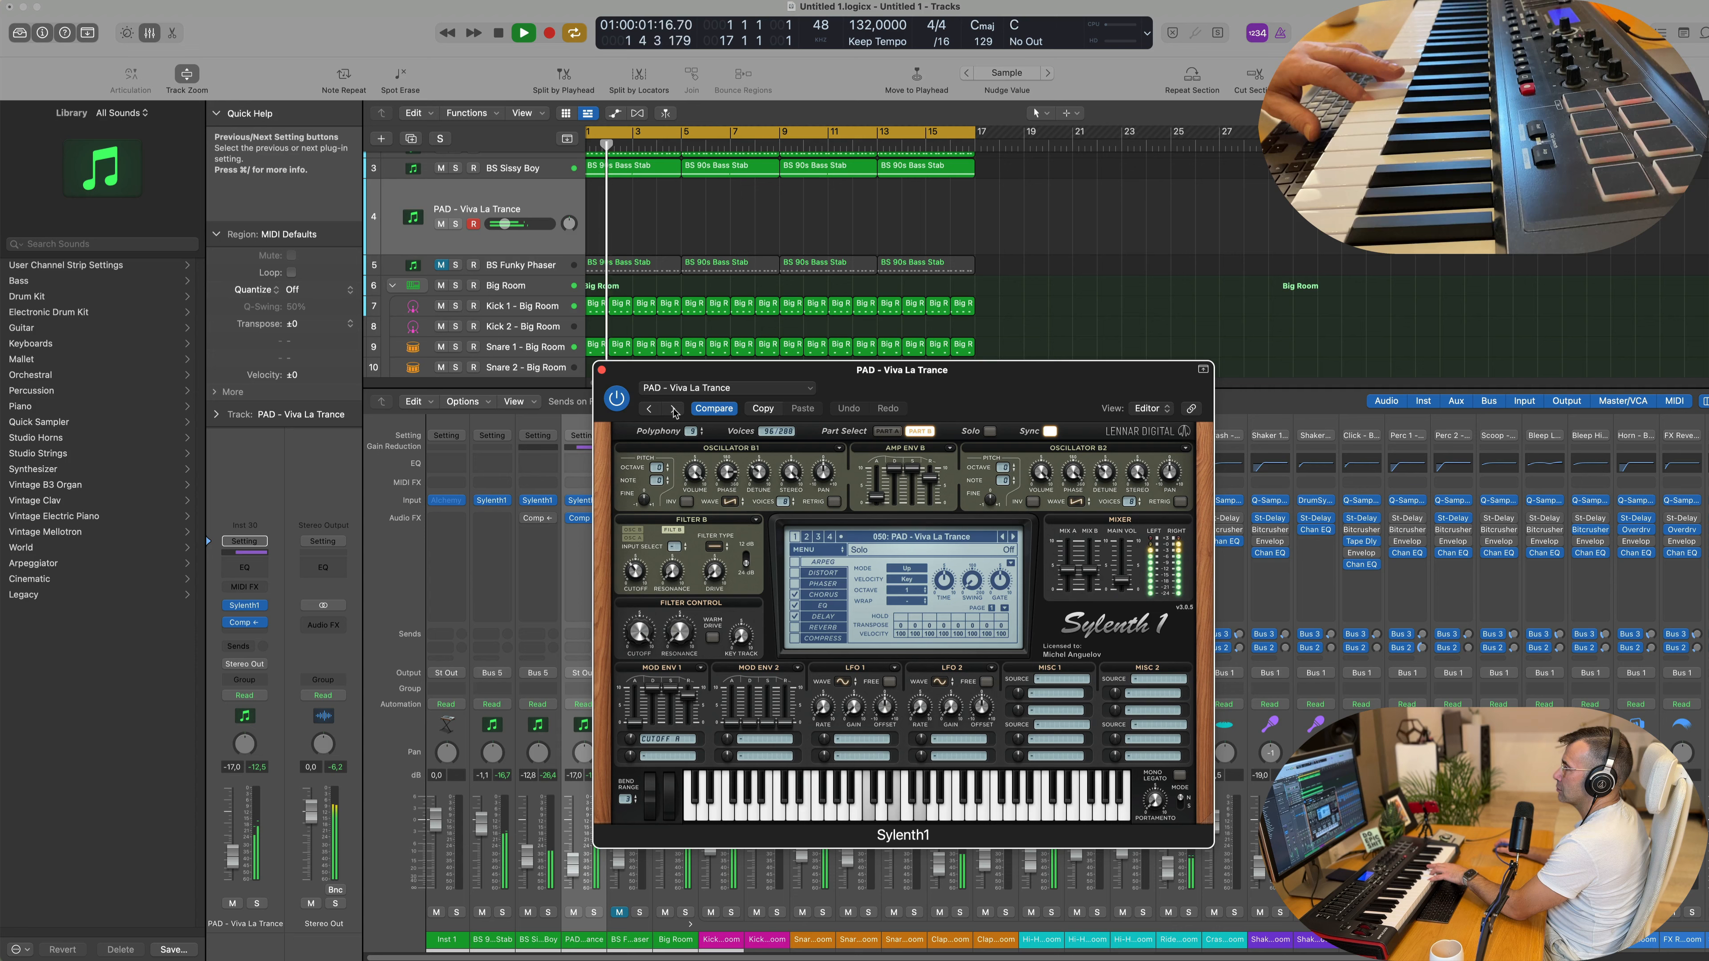
left_click(673, 409)
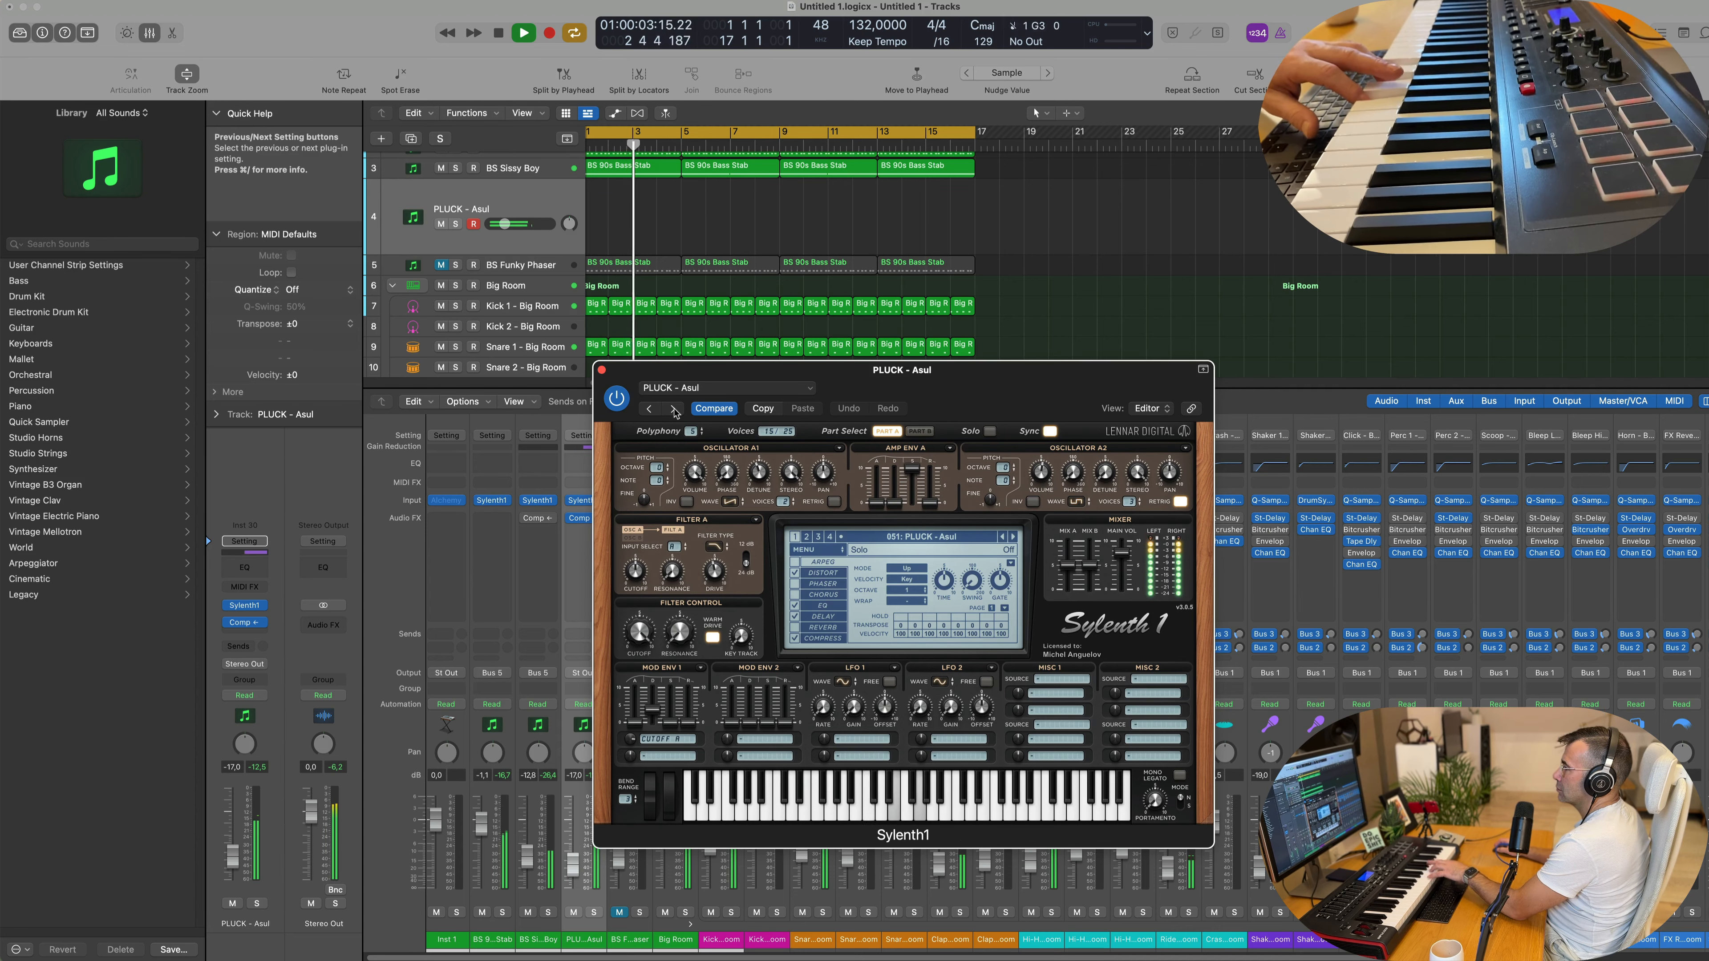
left_click(602, 370)
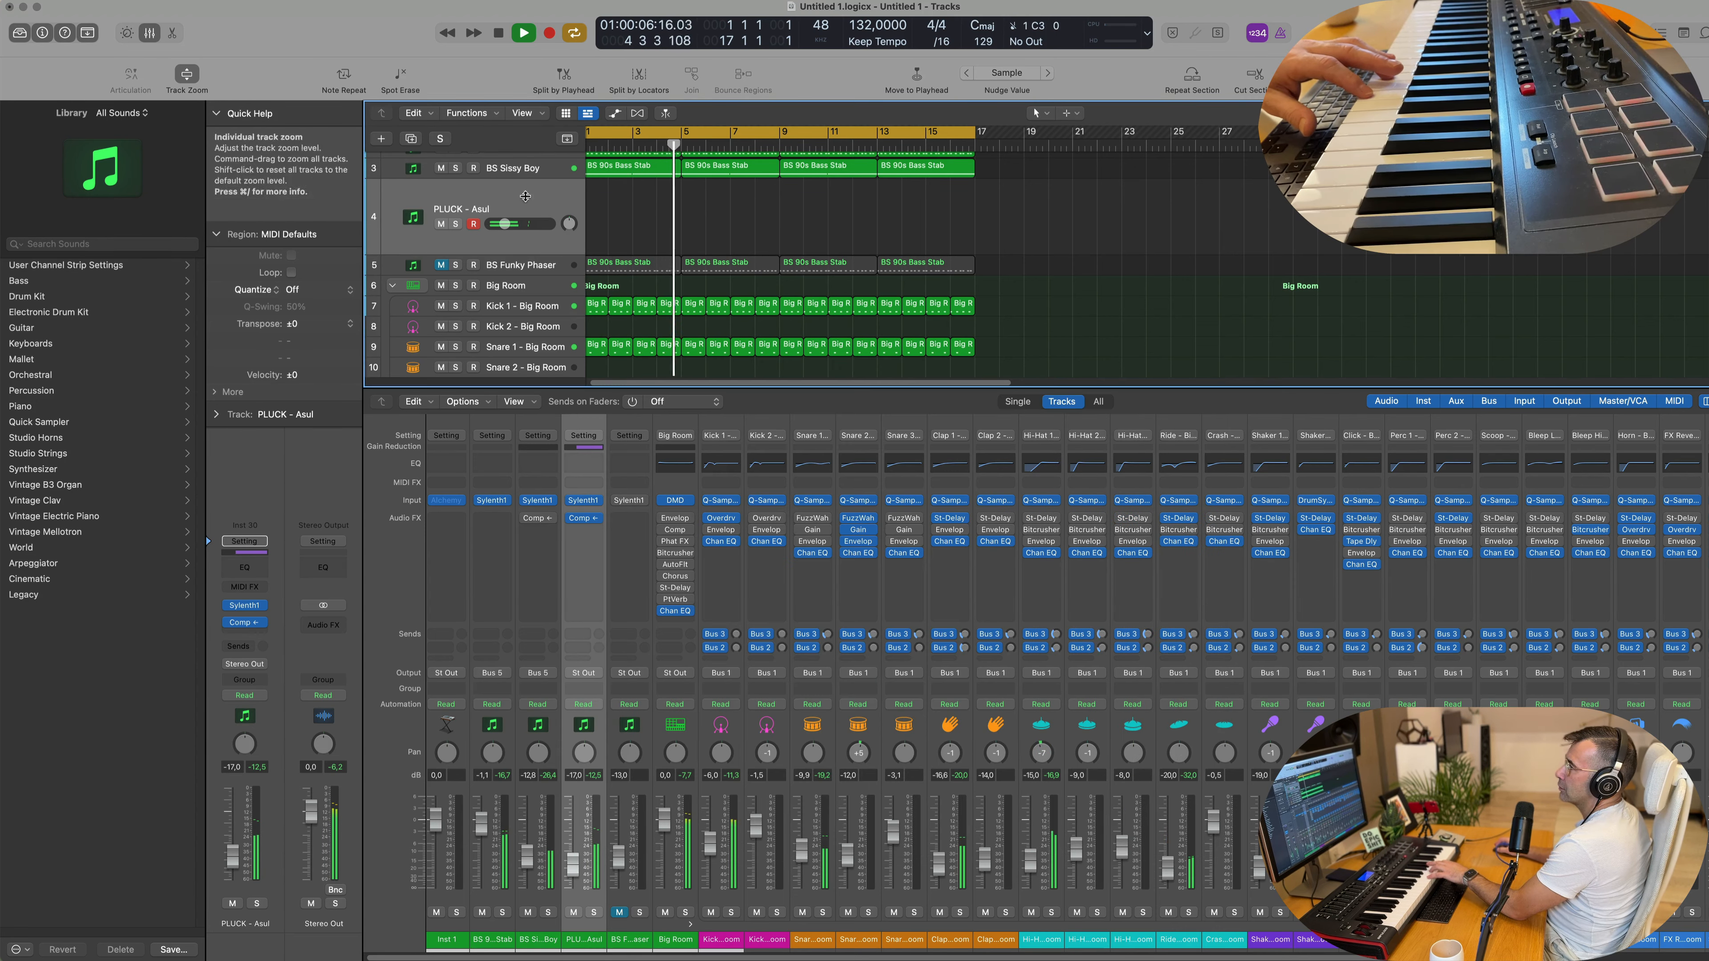
Step: Replace Sylenth1 on the fourth track with Alchemy and load Perfect Pad 02 from its Pads category sorted by rating
left_click(260, 607)
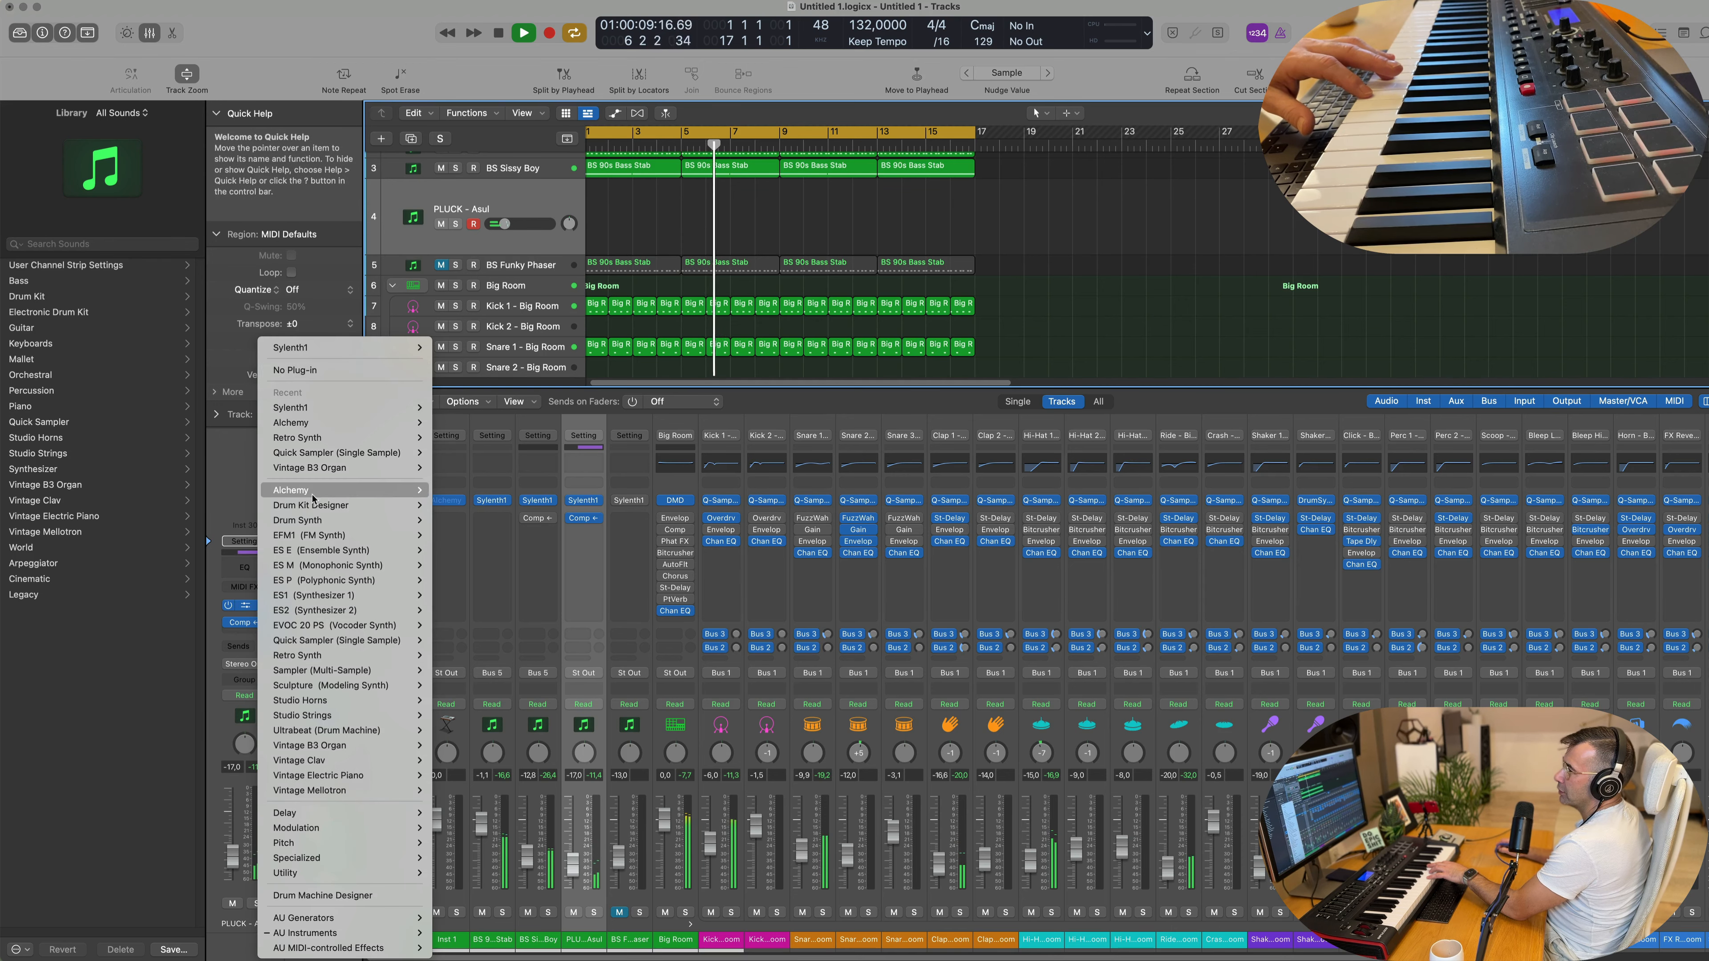
left_click(458, 495)
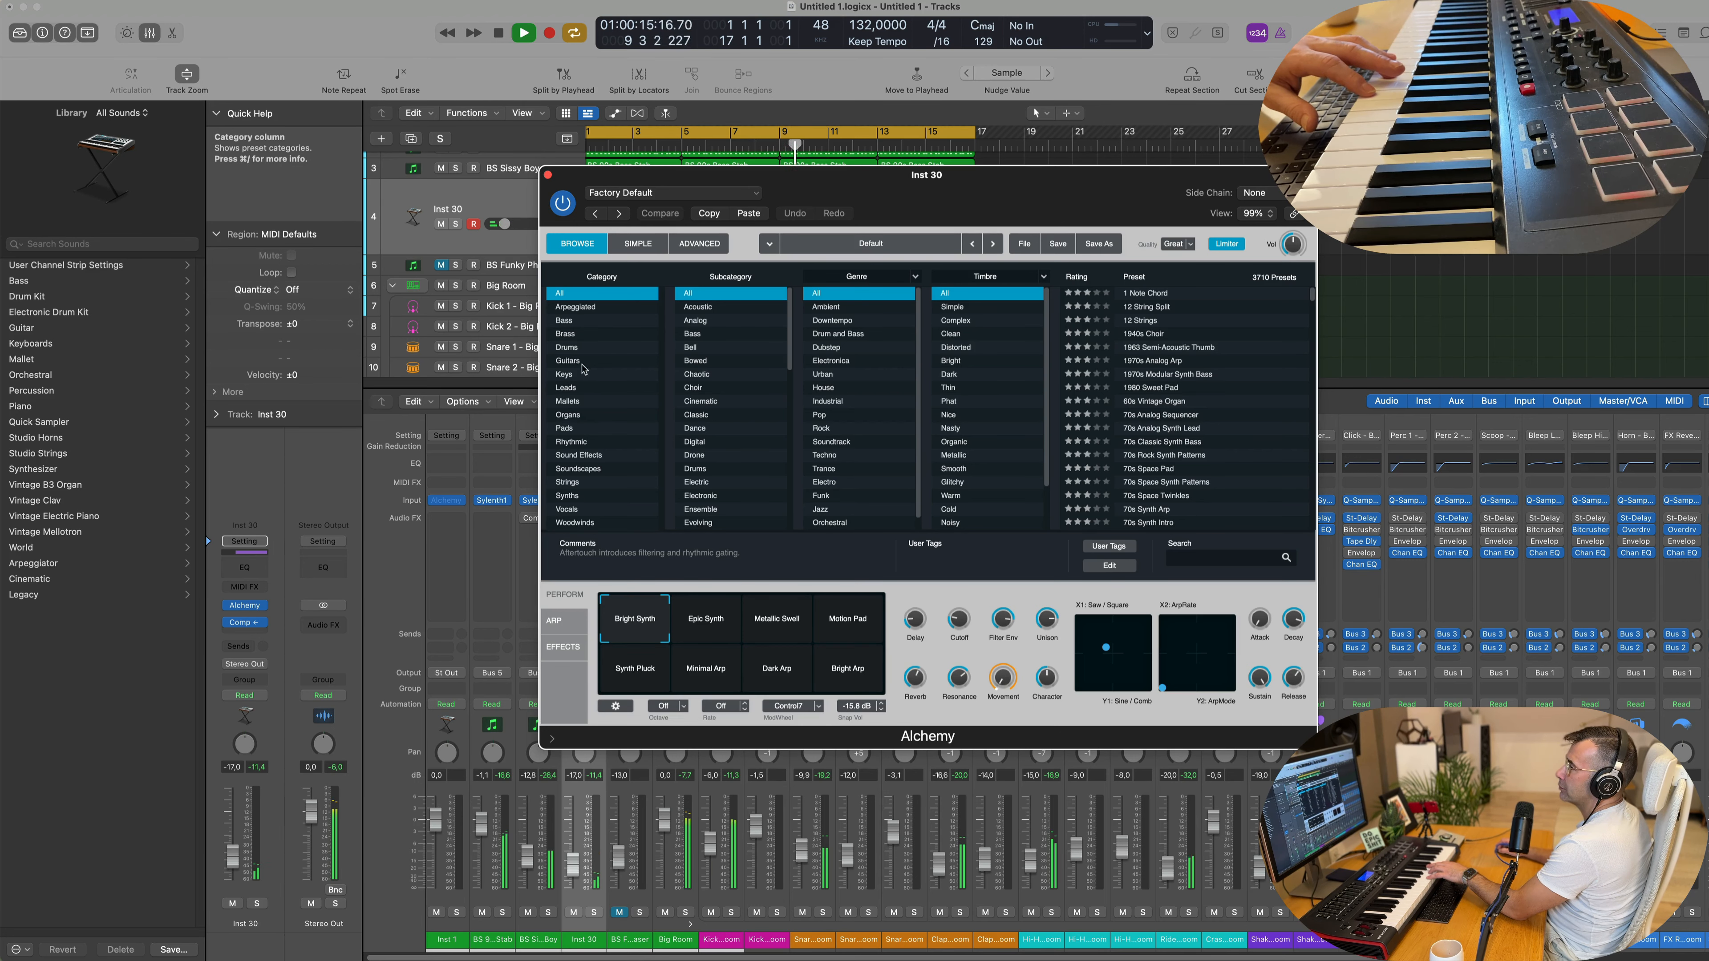
left_click(564, 428)
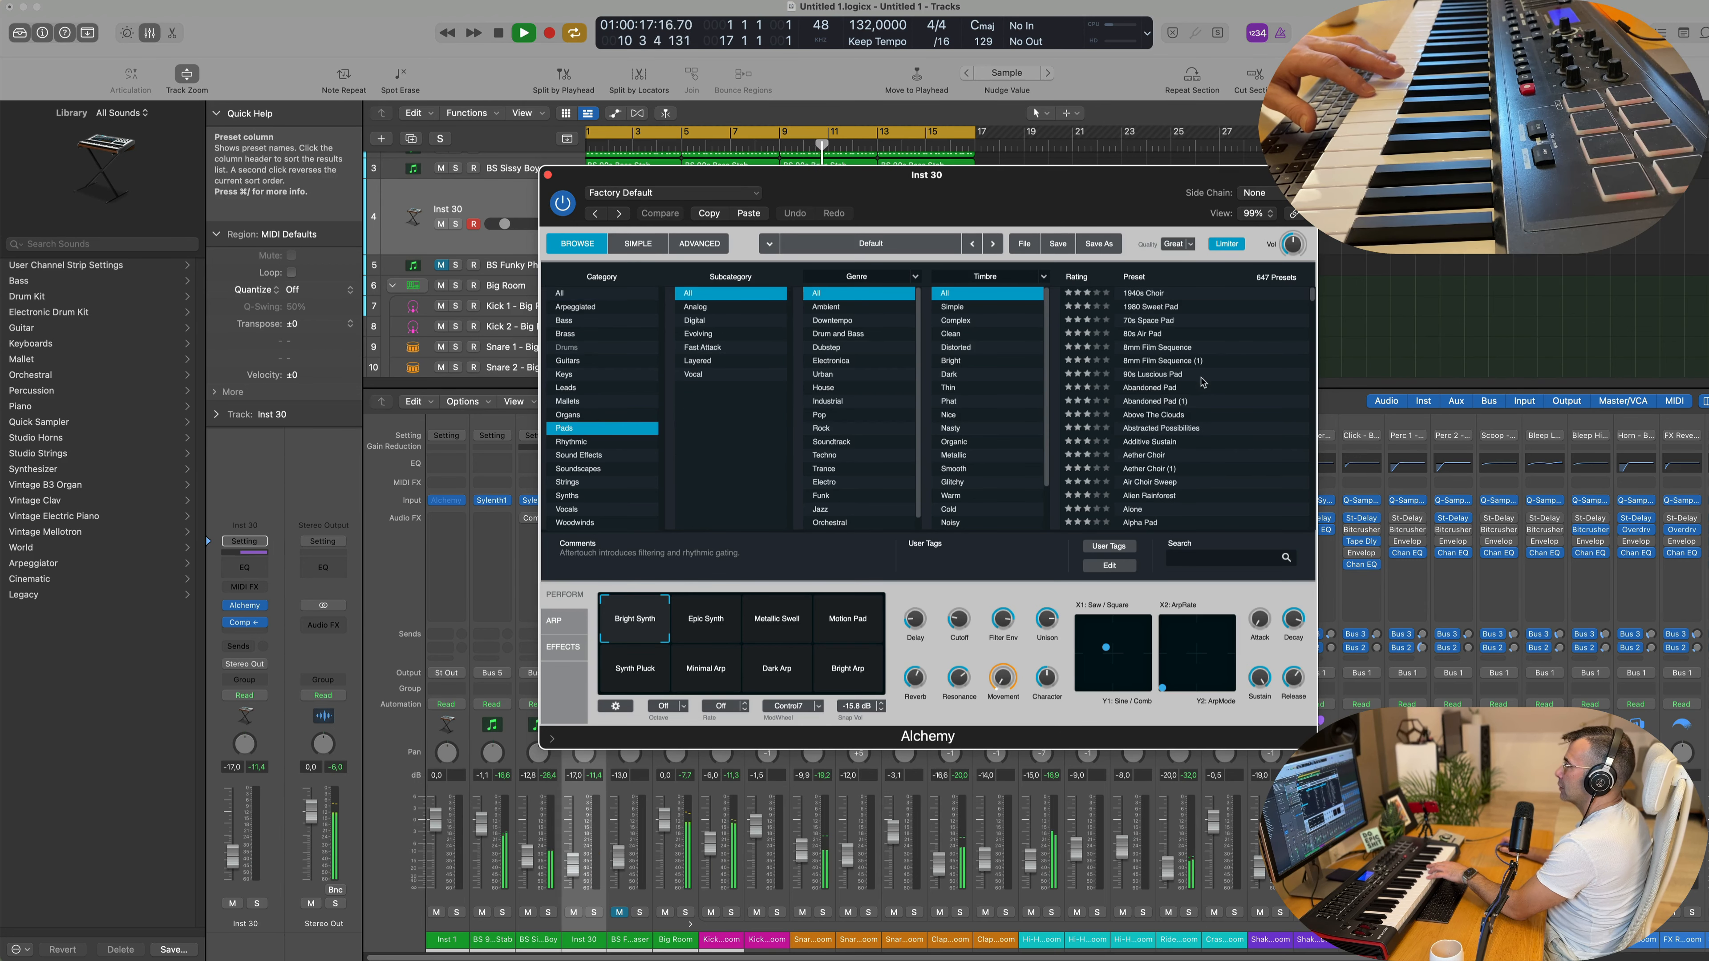
left_click(1092, 278)
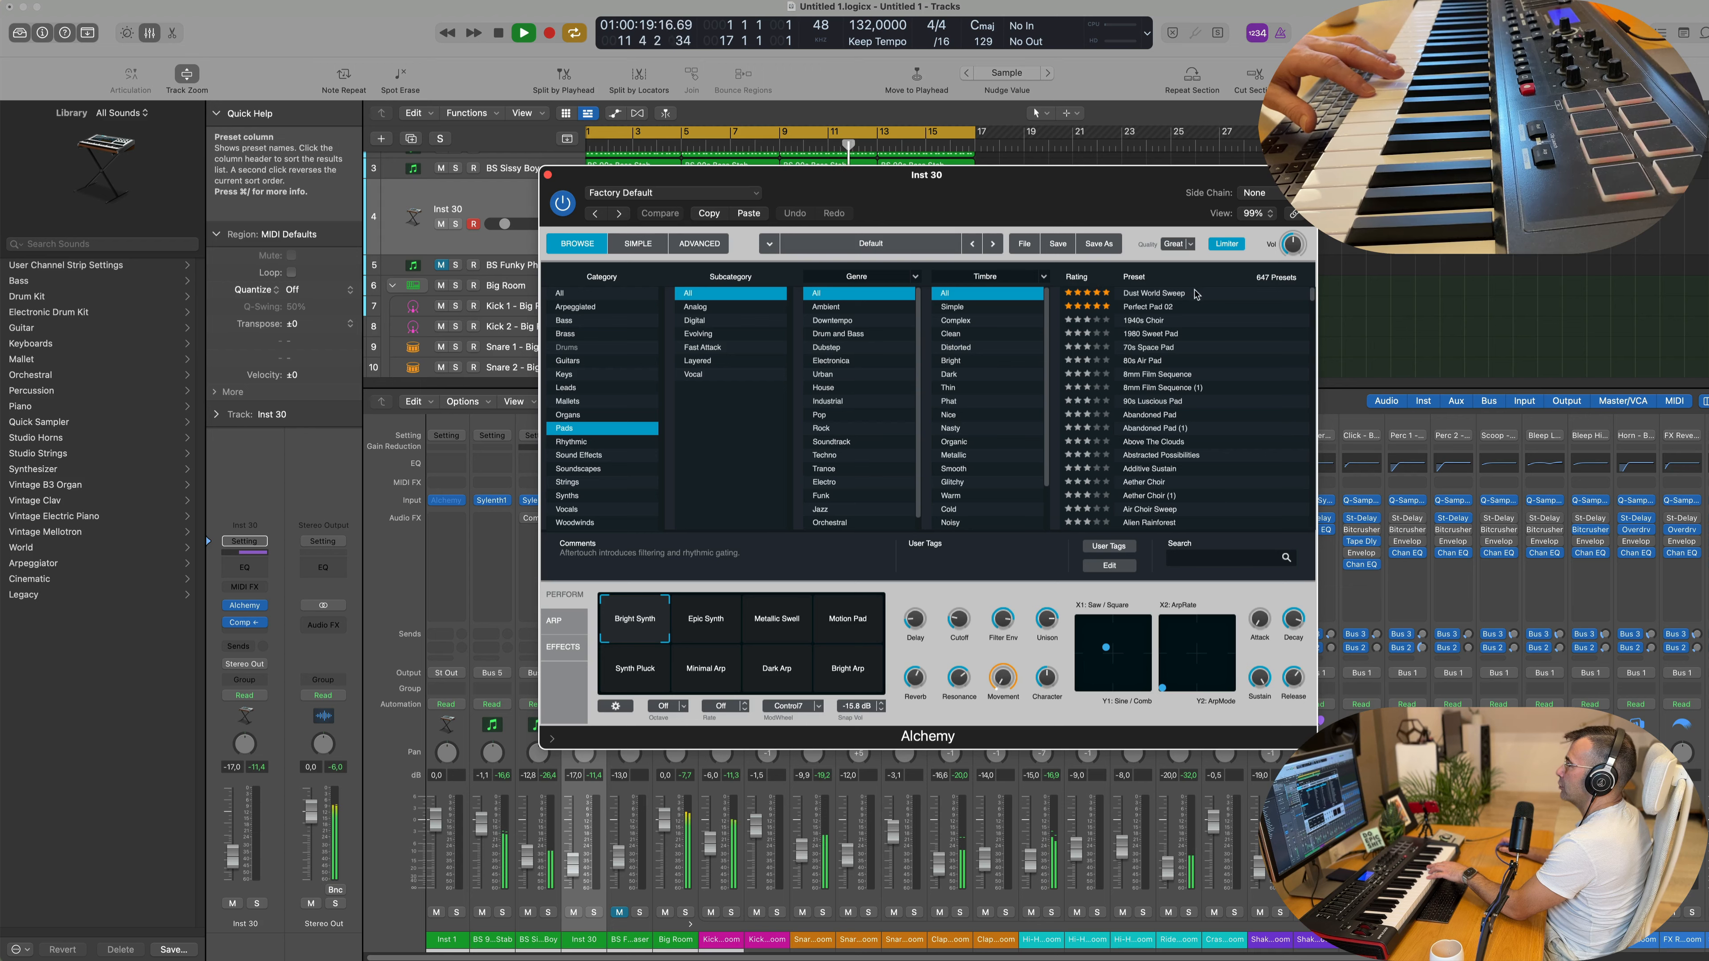
left_click(1164, 307)
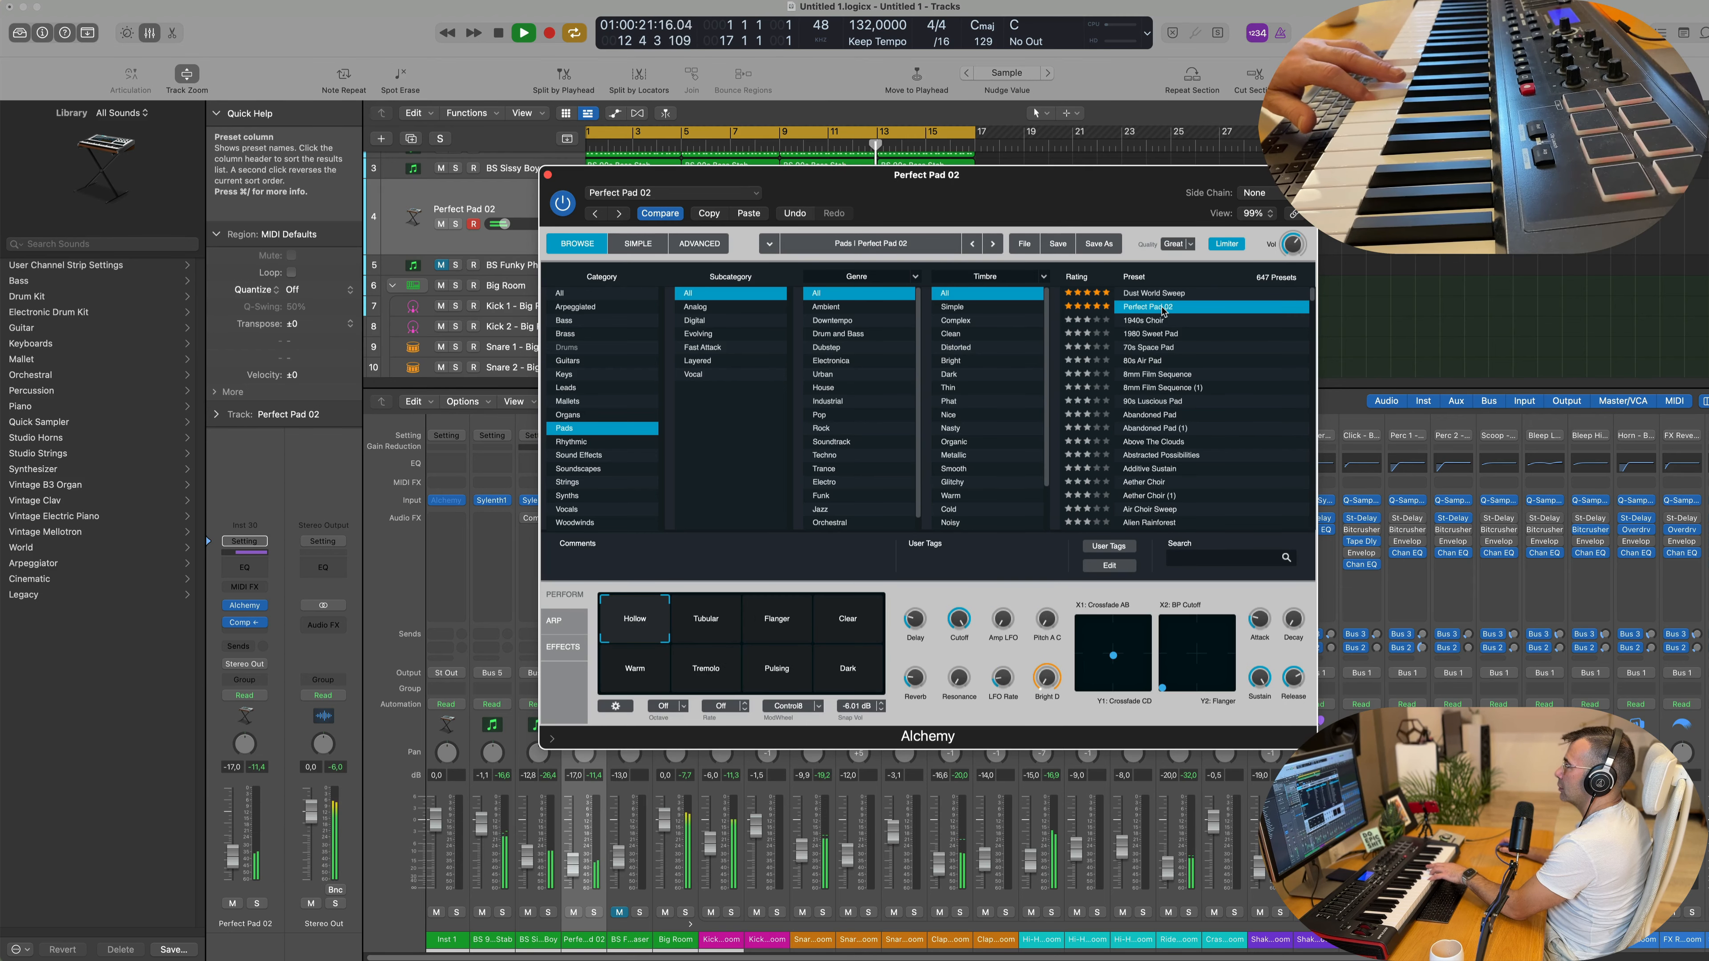
Step: Record a chord part on the Perfect Pad 02 track and move the recorded region to bar 1
left_click_drag(947, 191, 1103, 234)
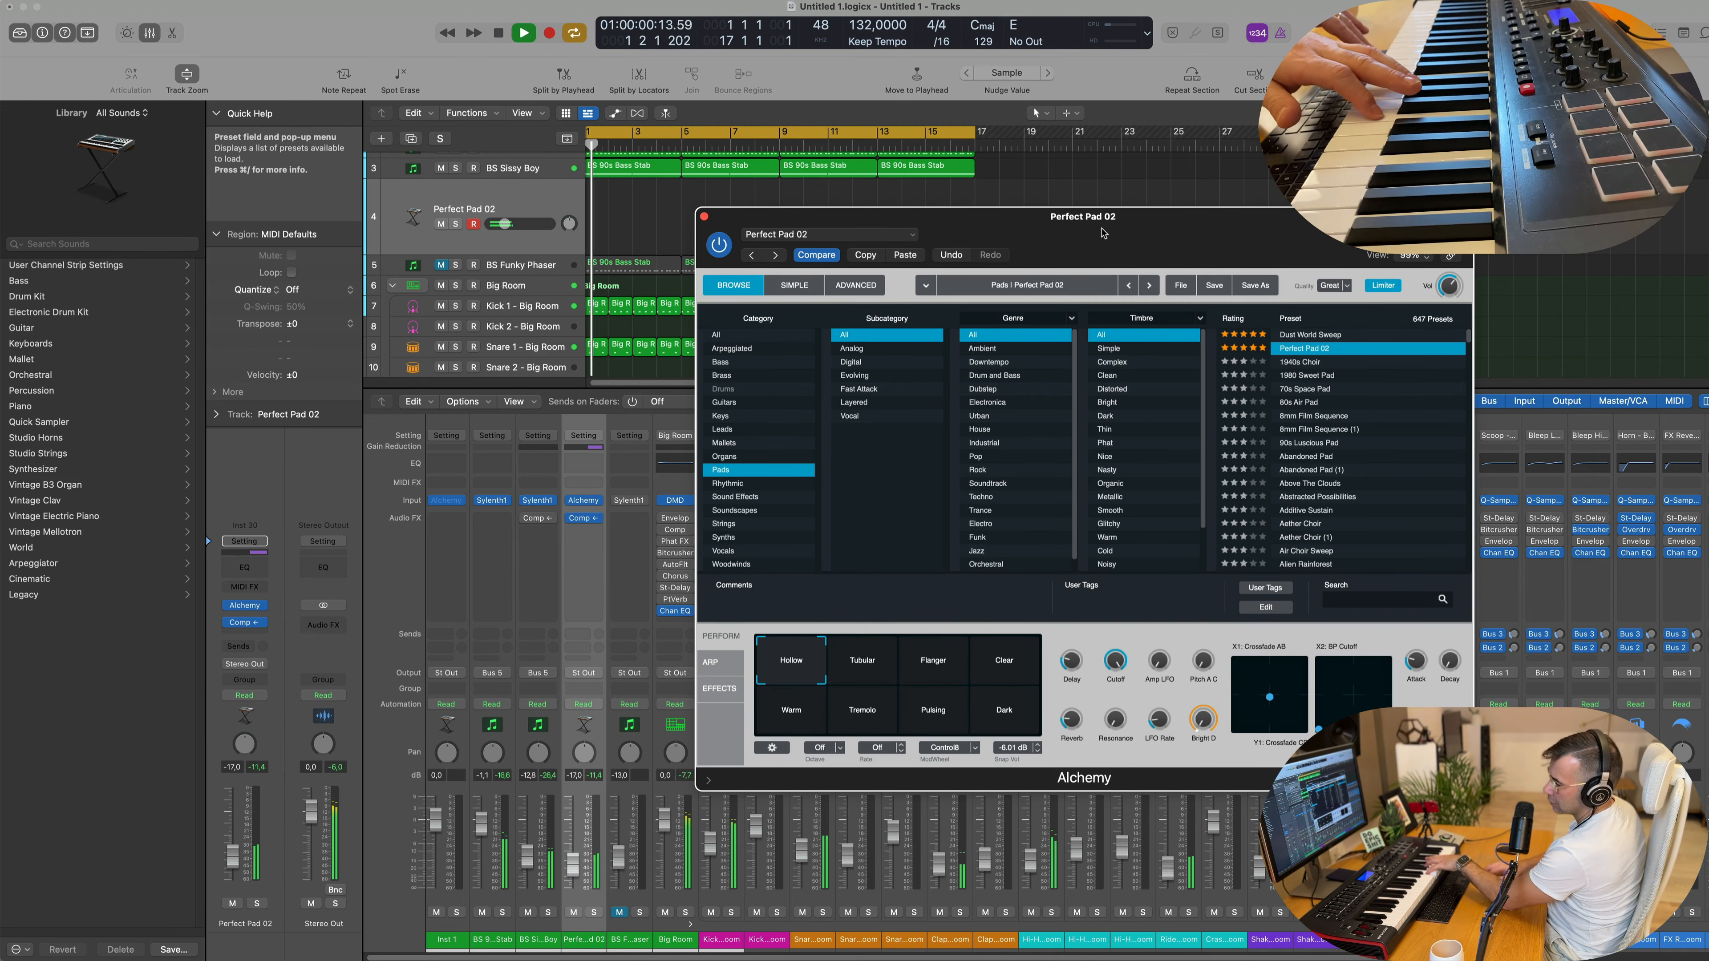
key("r")
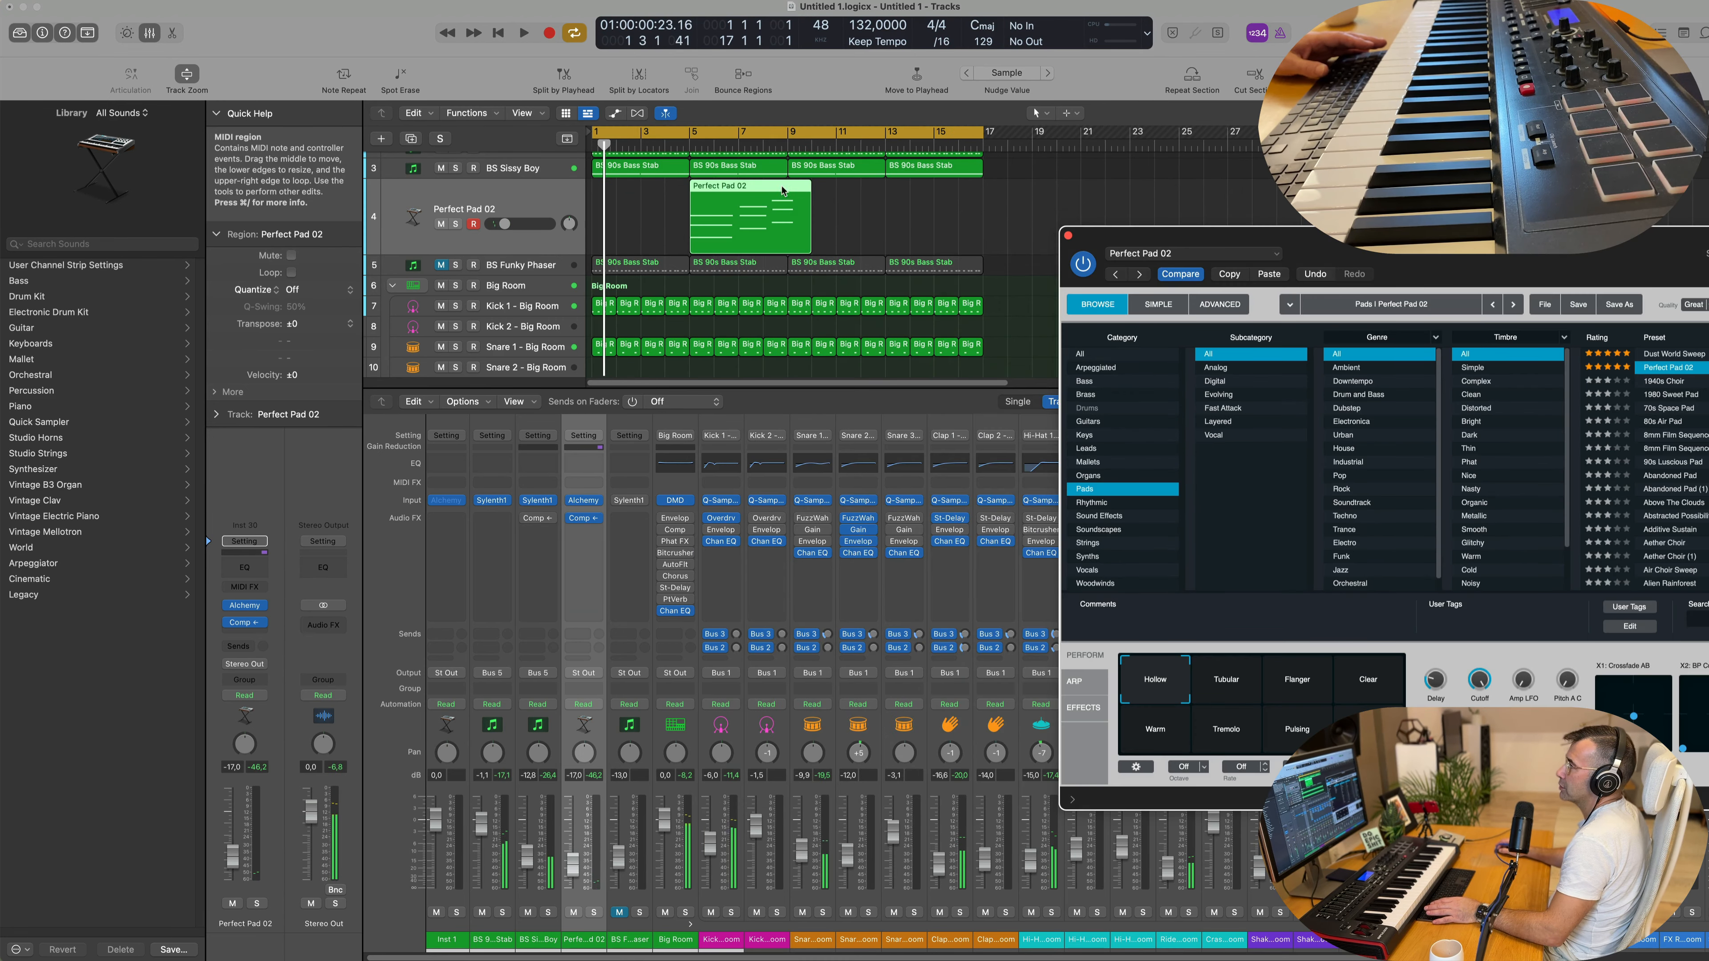
left_click_drag(781, 191, 683, 191)
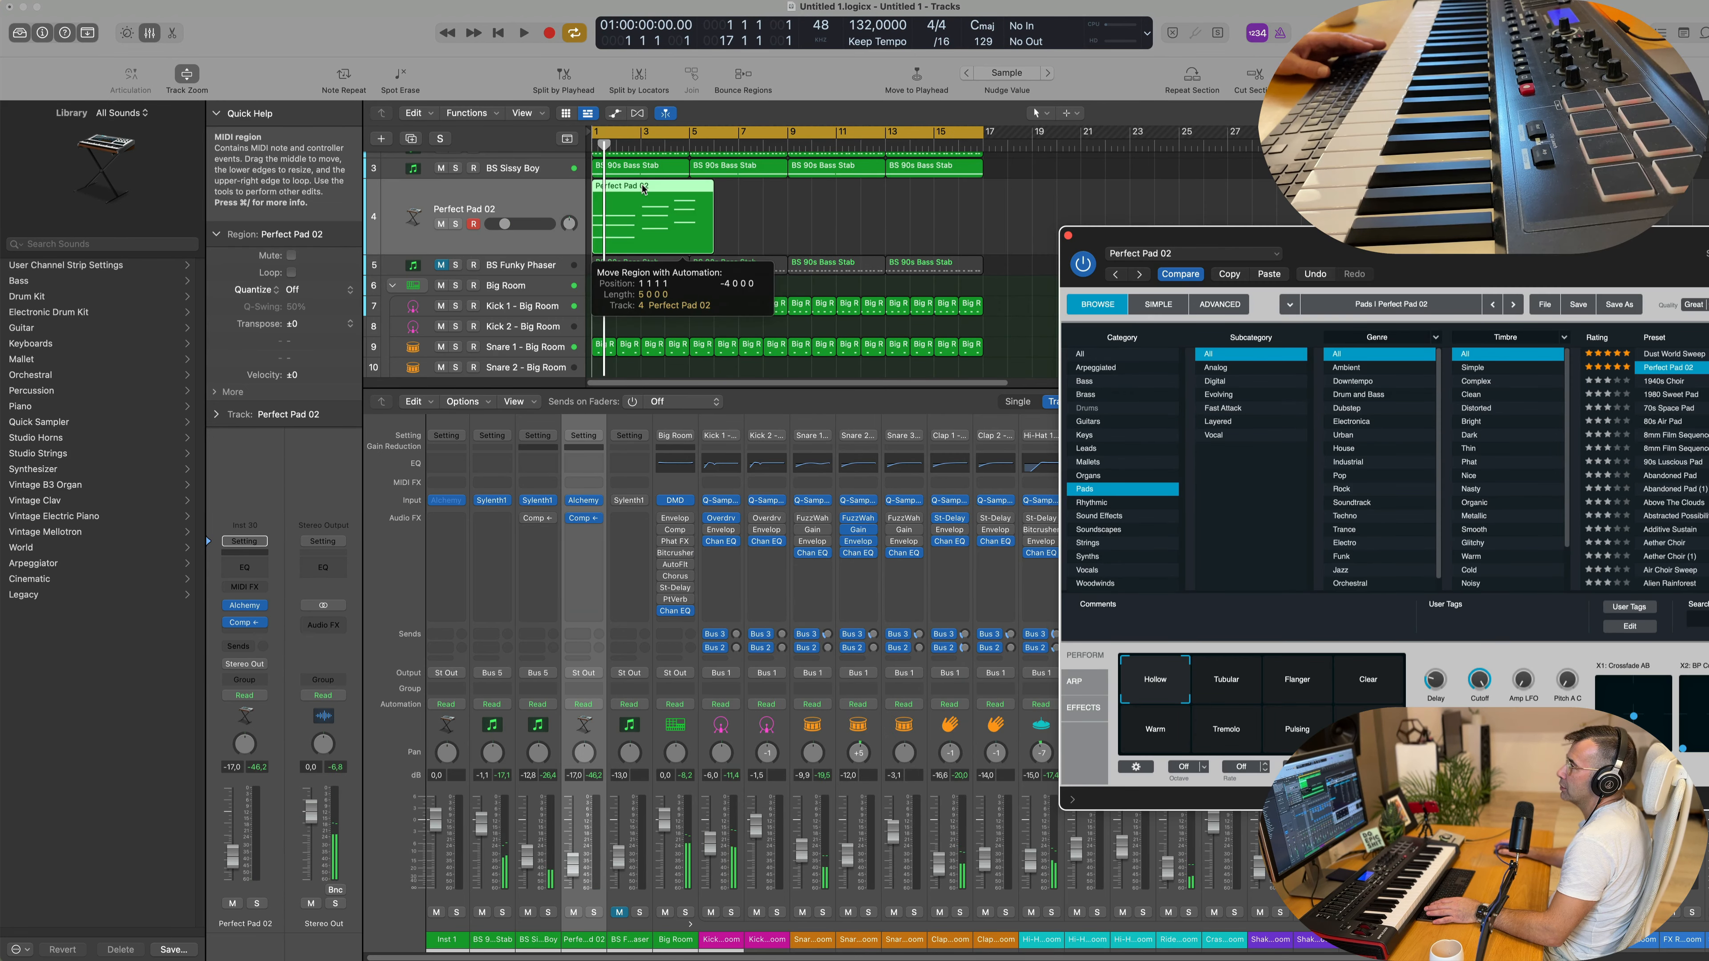
Step: Open the pad region's notes for editing and delete the notes following the second chord
double_click(684, 192)
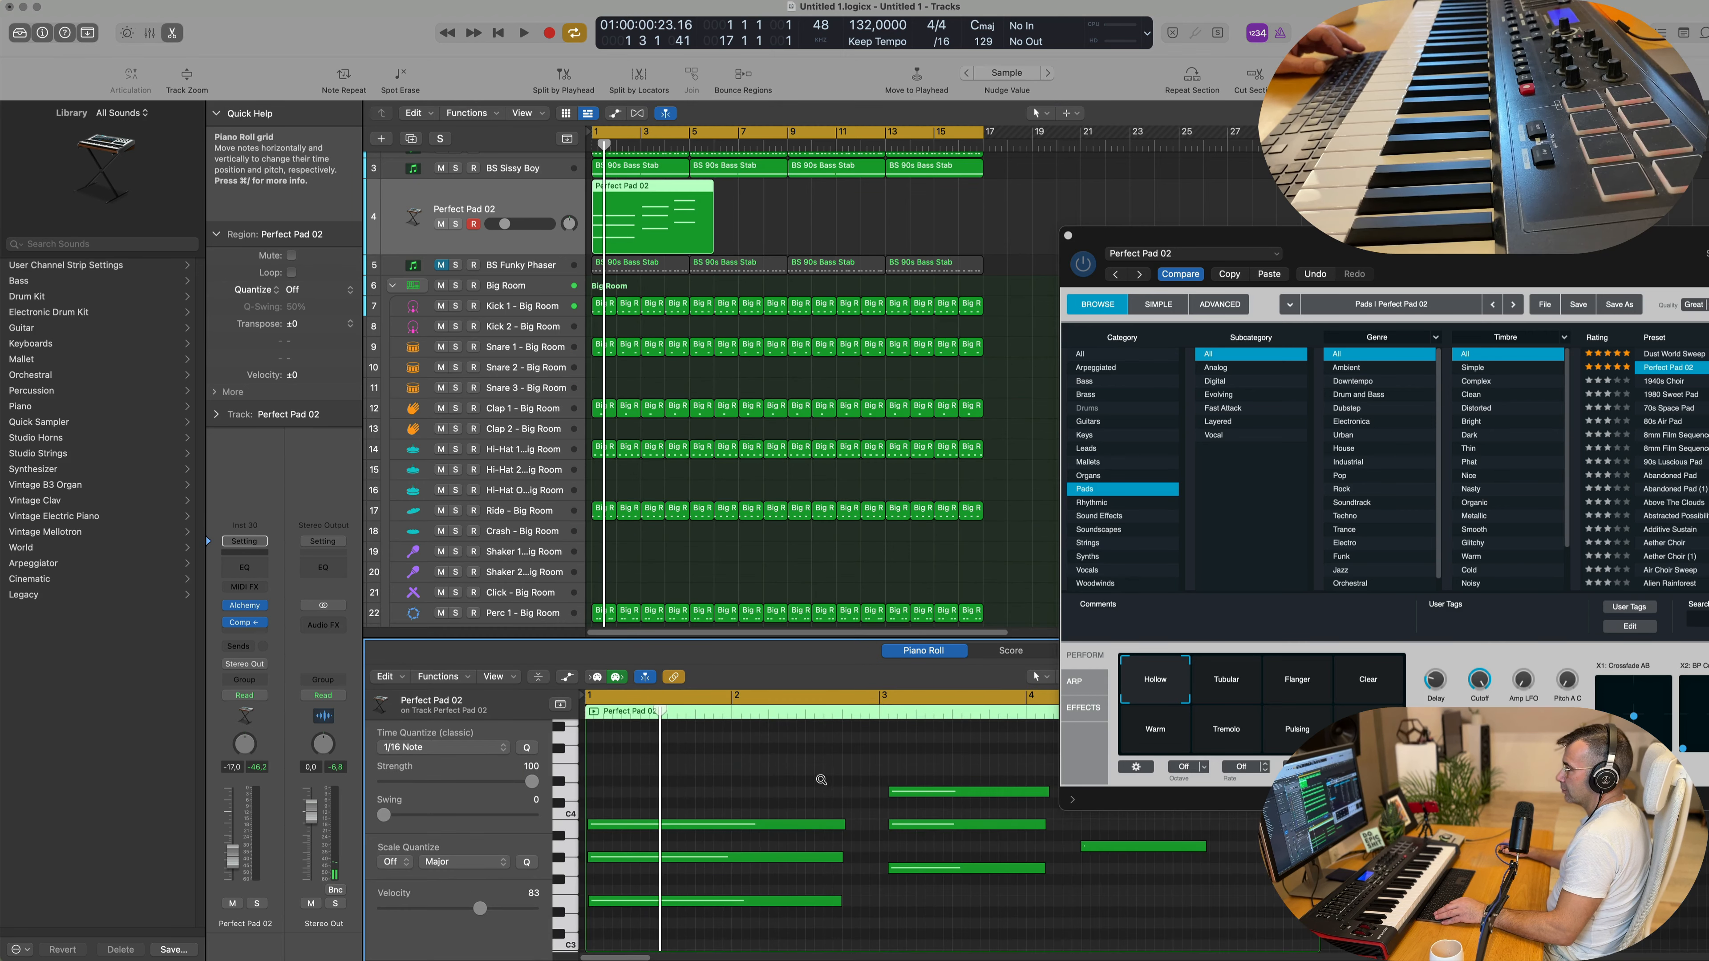
left_click_drag(1300, 252, 1346, 147)
left_click_drag(1129, 747, 1118, 888)
key("Delete")
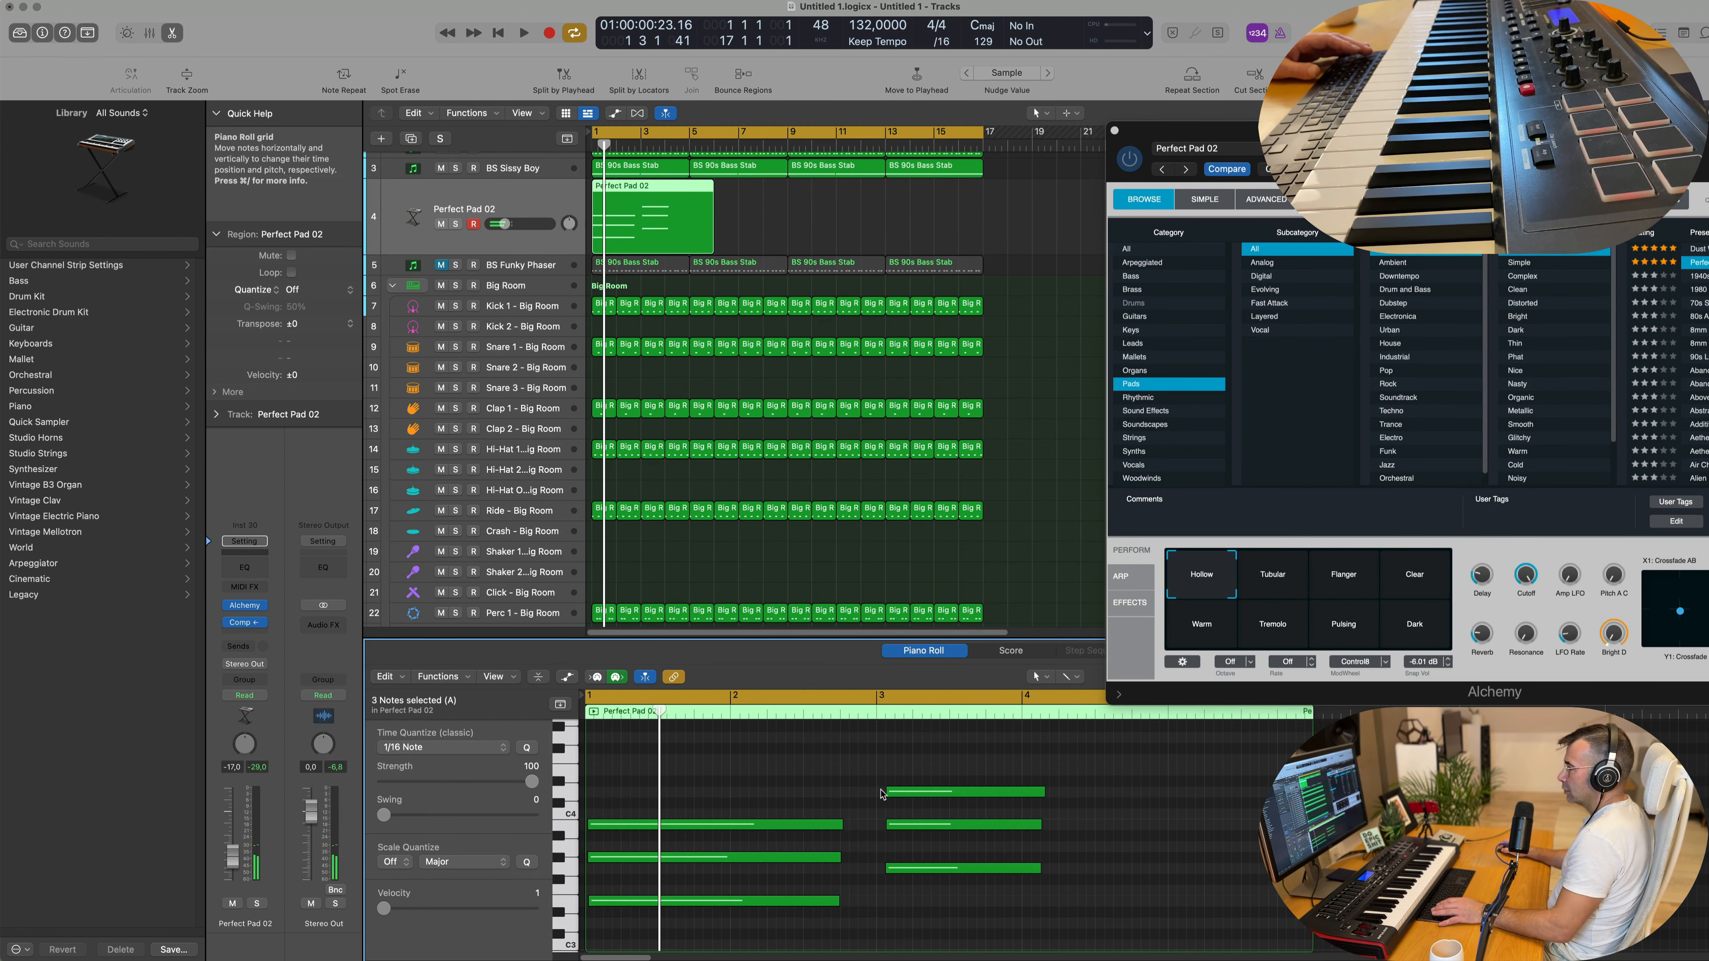
Step: Align the second chord with the start of bar 3 and lengthen both chords to fill two bars each
left_click_drag(904, 771, 929, 921)
left_click_drag(963, 796, 953, 796)
left_click_drag(790, 810, 815, 948)
left_click_drag(840, 818, 876, 818)
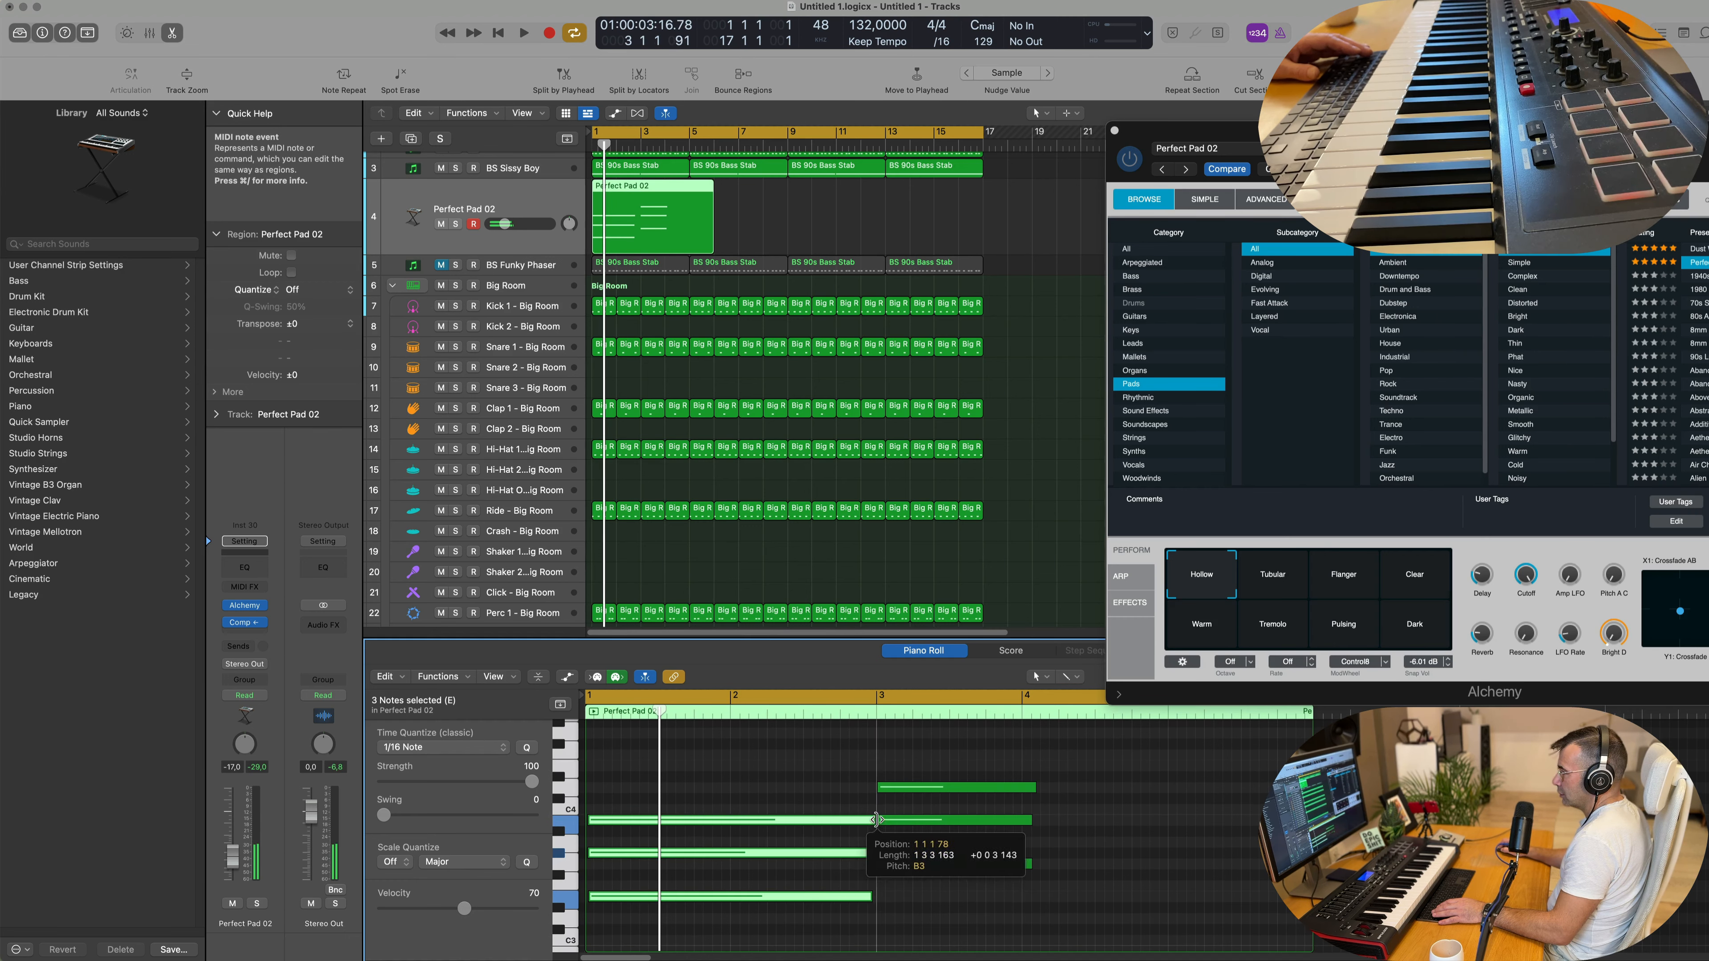
left_click_drag(1027, 766, 1007, 879)
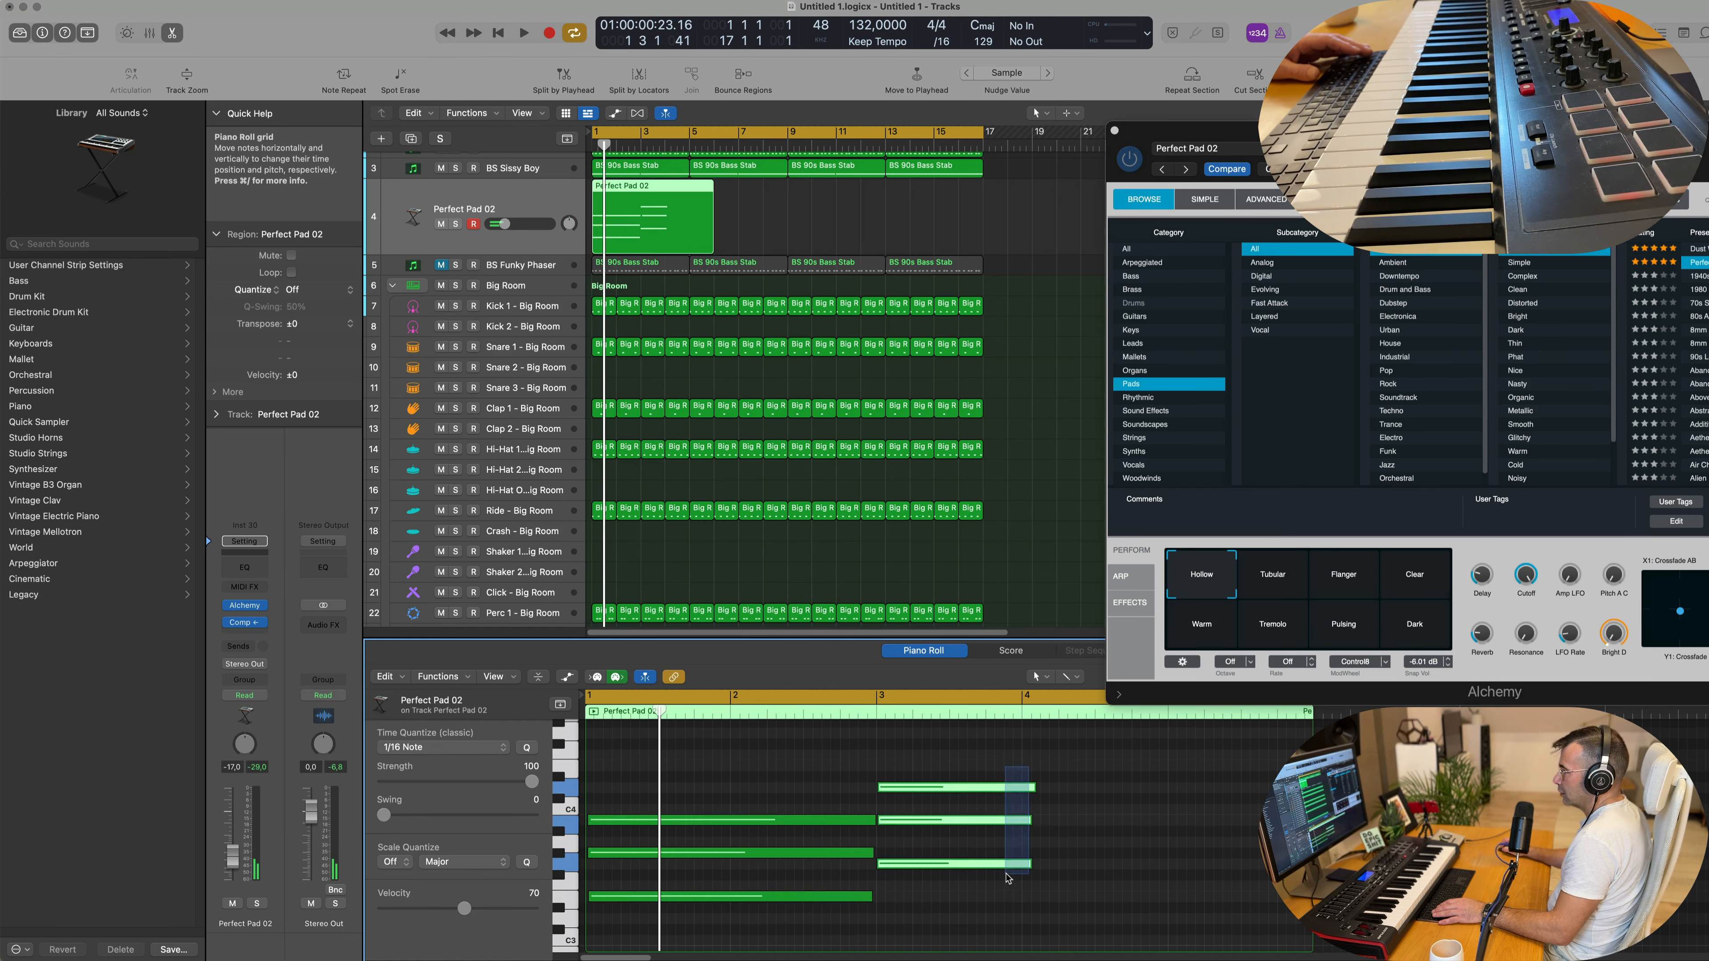
left_click_drag(1034, 788, 1166, 788)
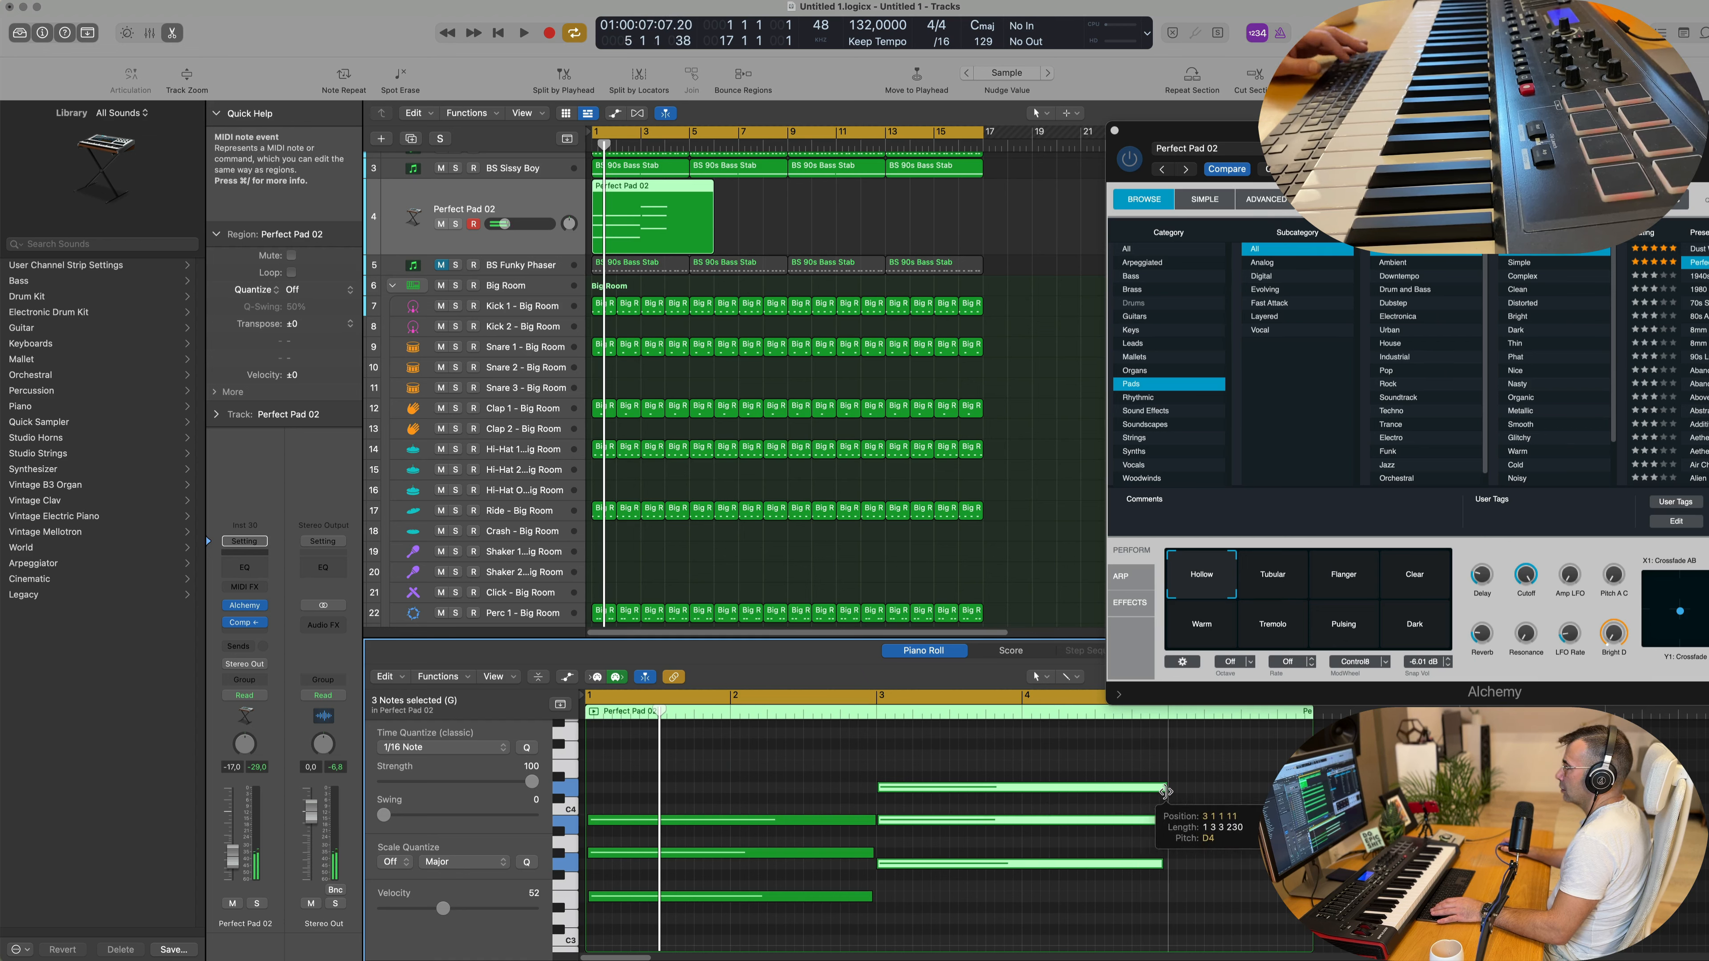
Step: Cut the pad region at bar 5, delete the remainder, and close the Alchemy window
key("space")
left_click(708, 198)
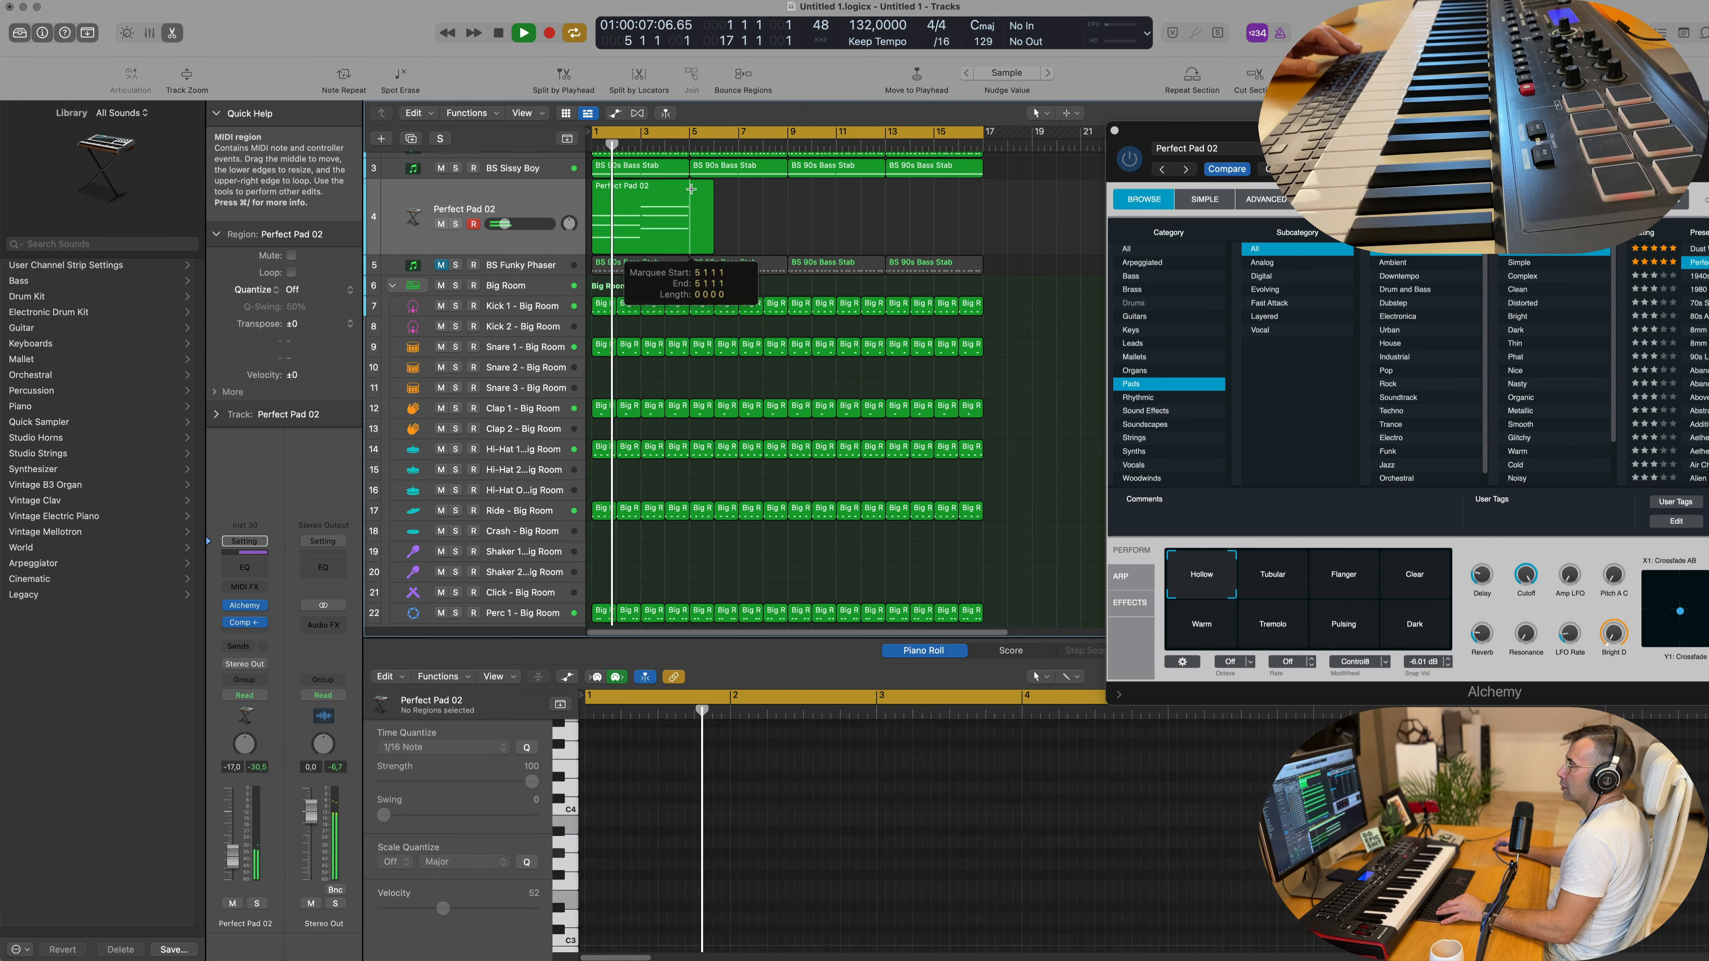
key("Delete")
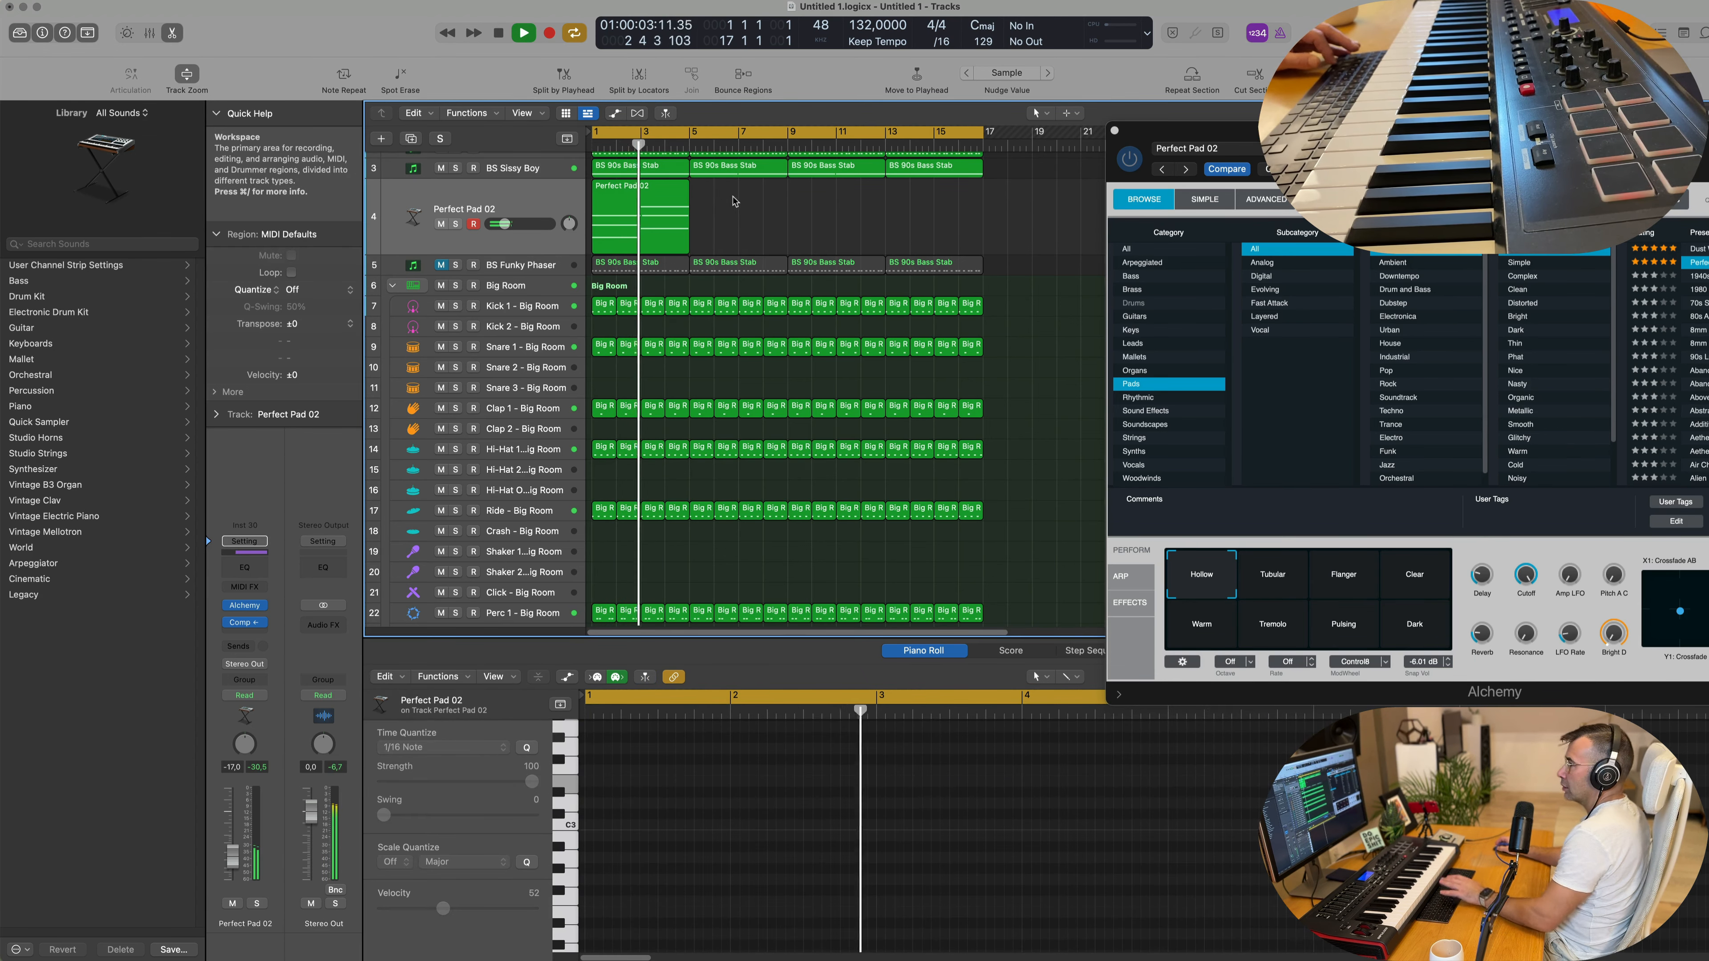
left_click_drag(1157, 131, 882, 210)
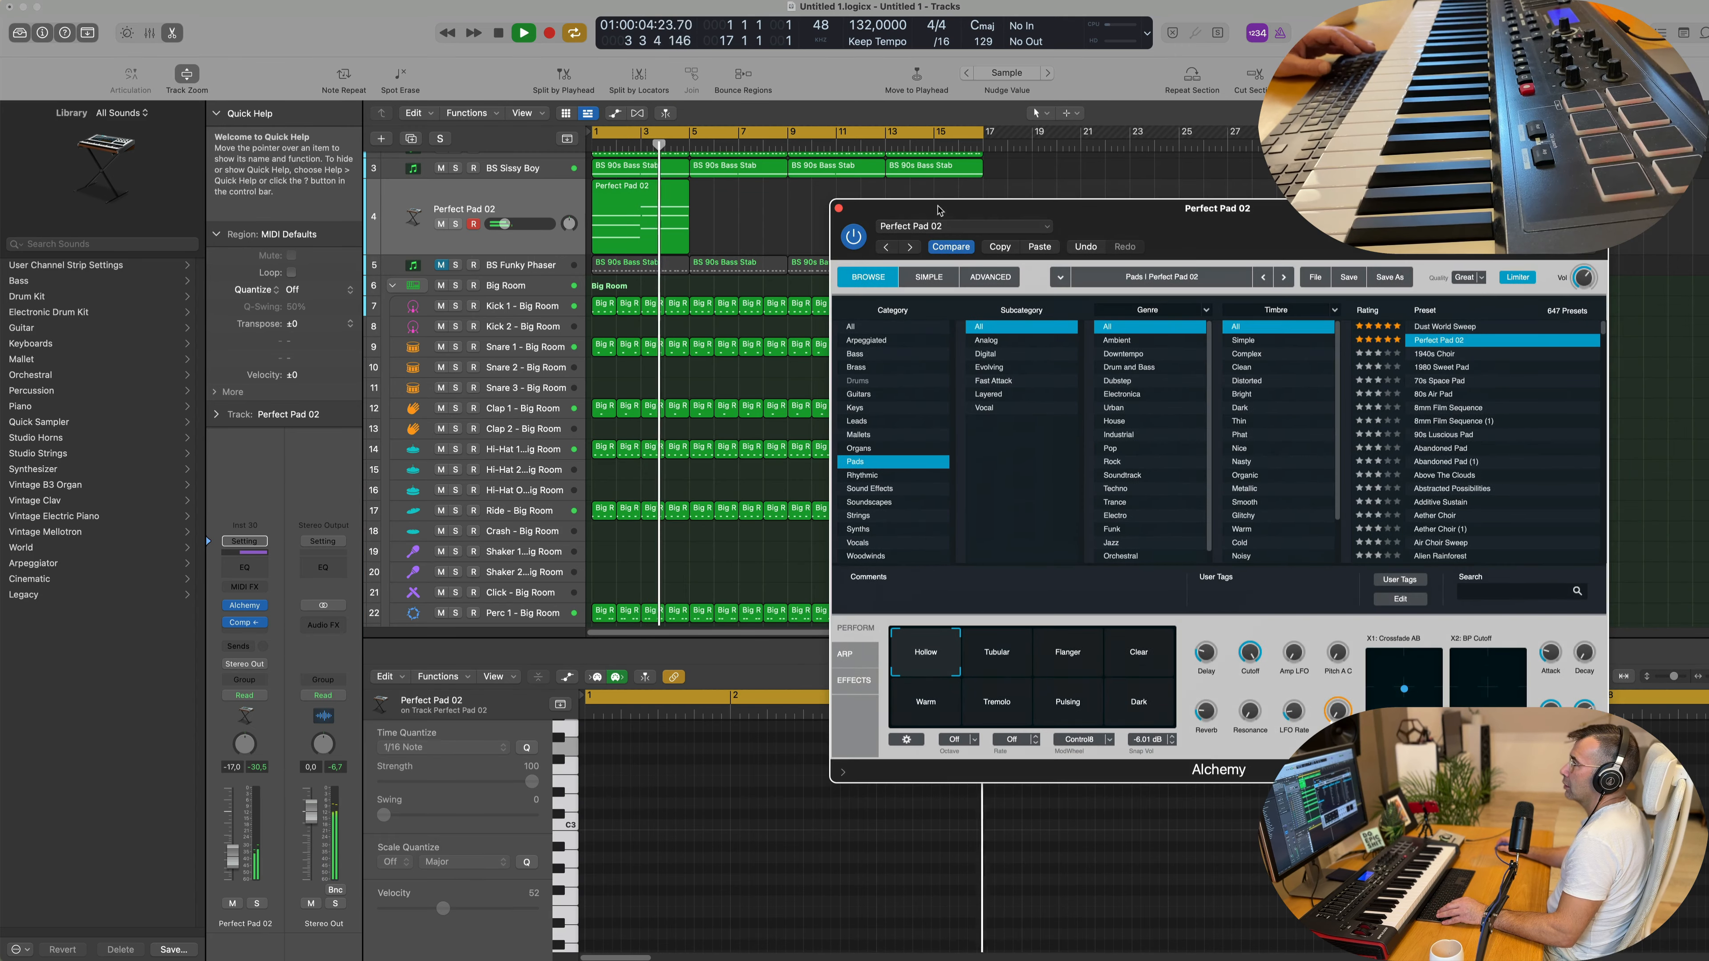
left_click(839, 209)
Step: Check the trimmed pad region in playback and repeat it three times to fill the 16-bar loop
key("Return")
left_click(659, 228)
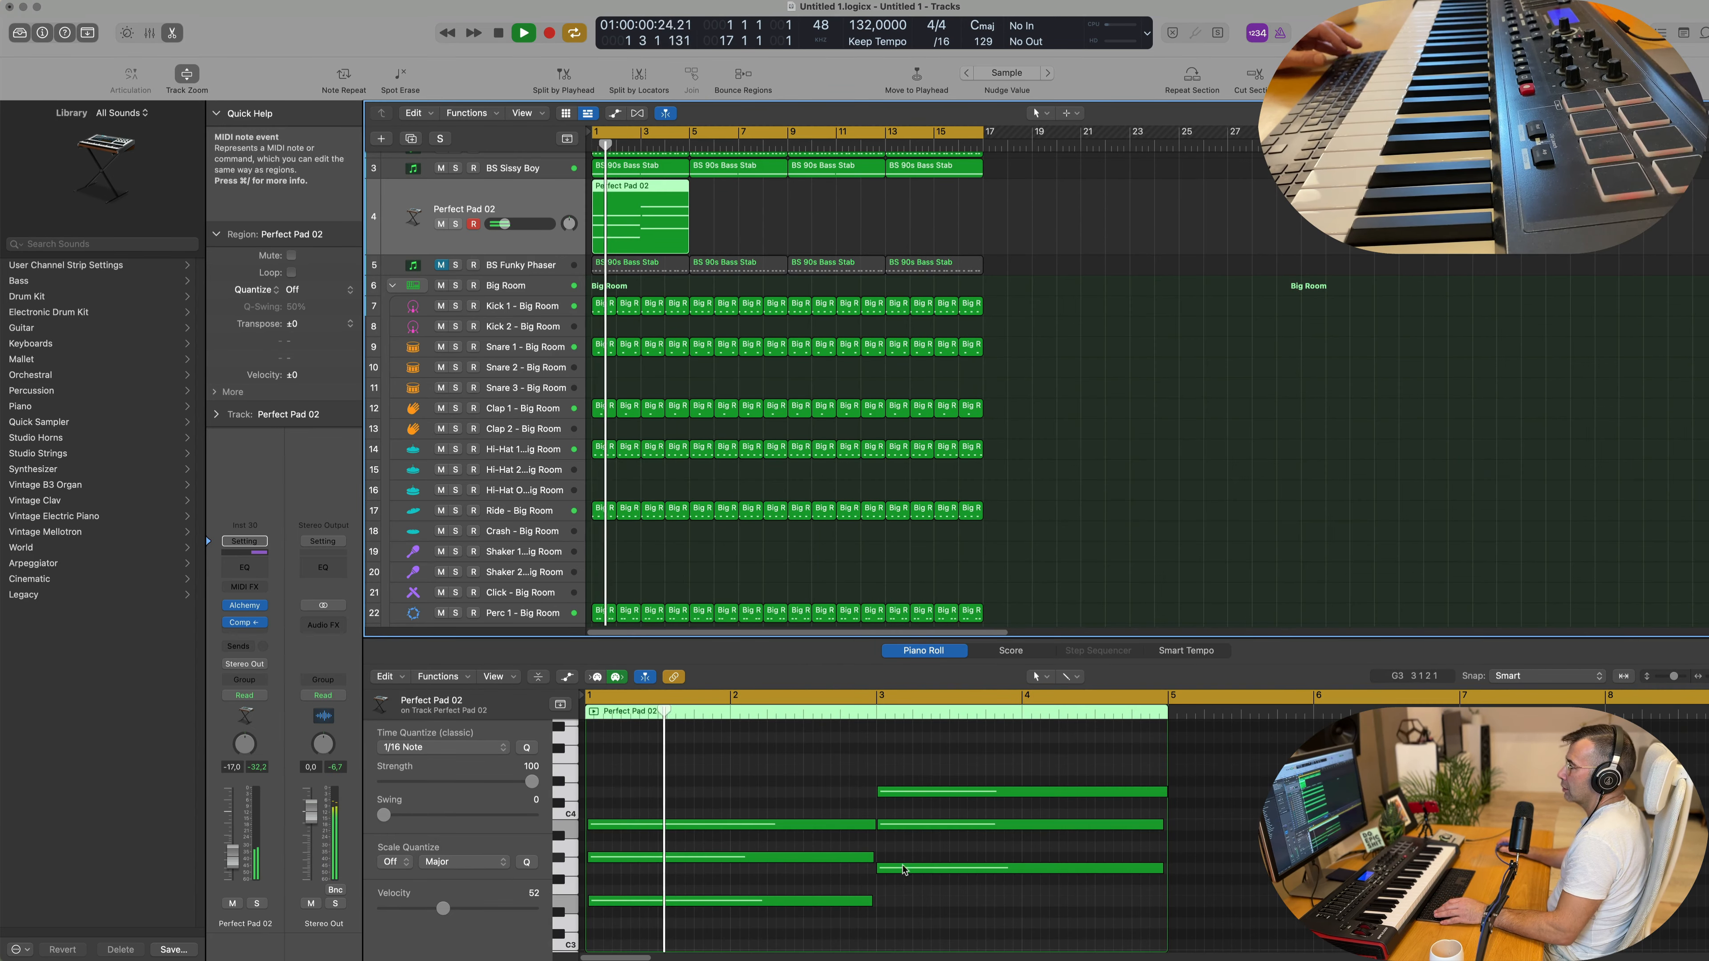
scroll(813, 814, "down", 1)
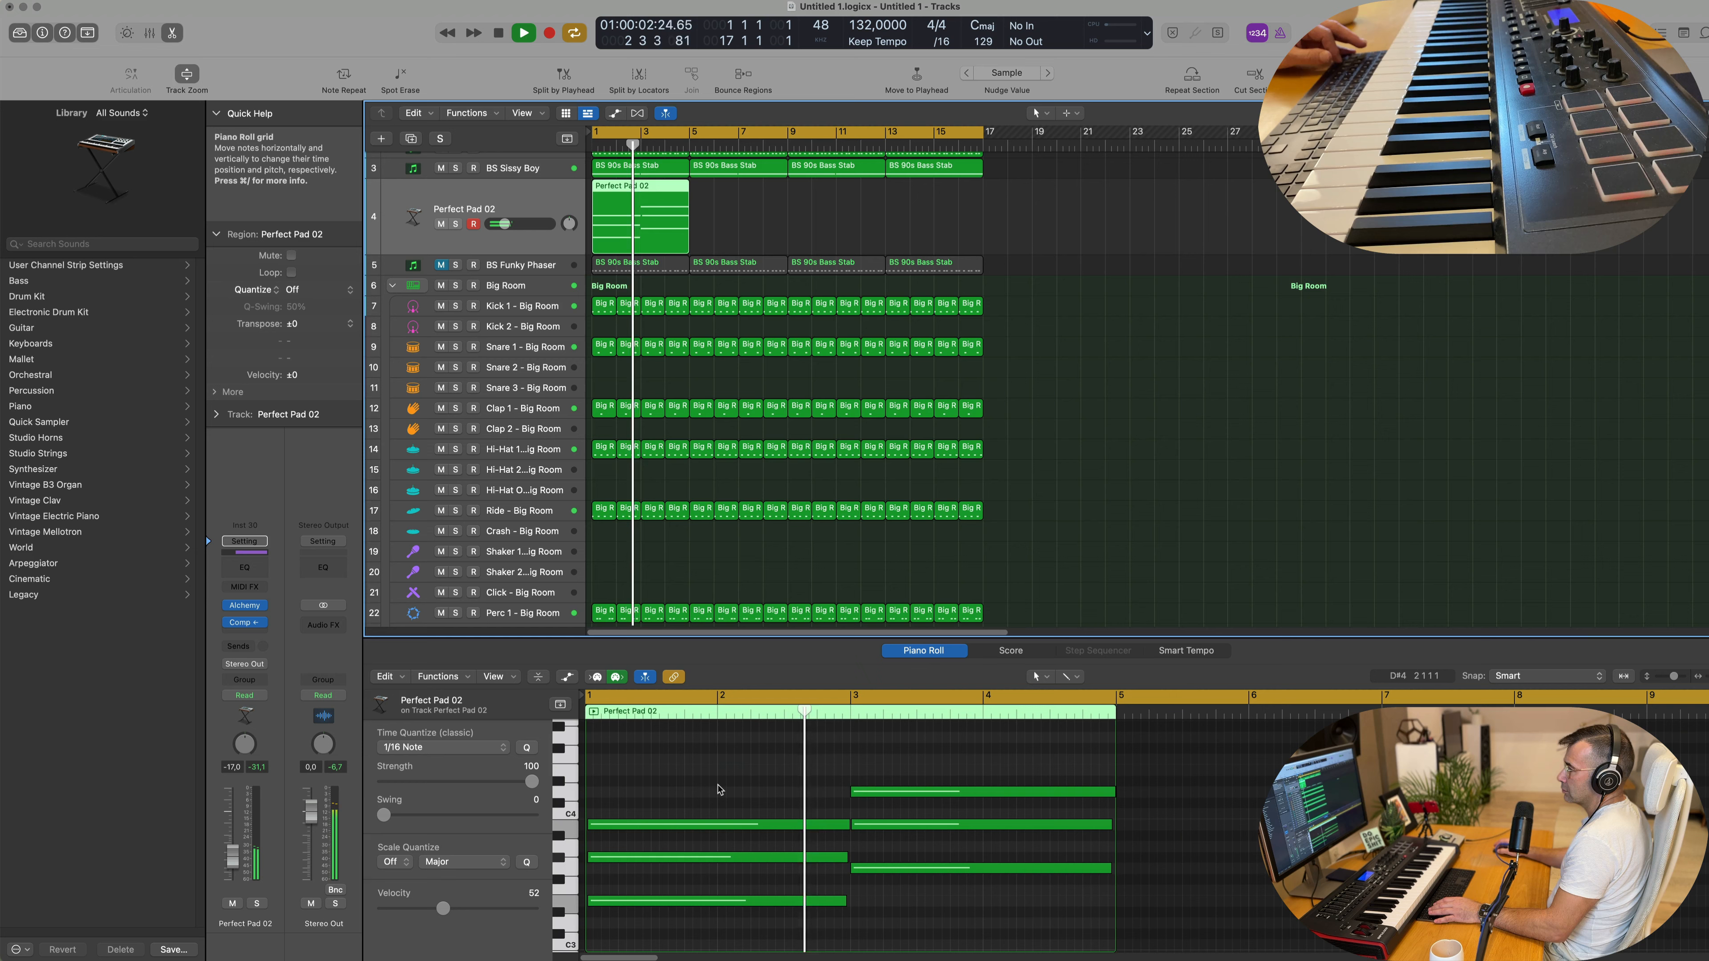
scroll(716, 789, "down", 1)
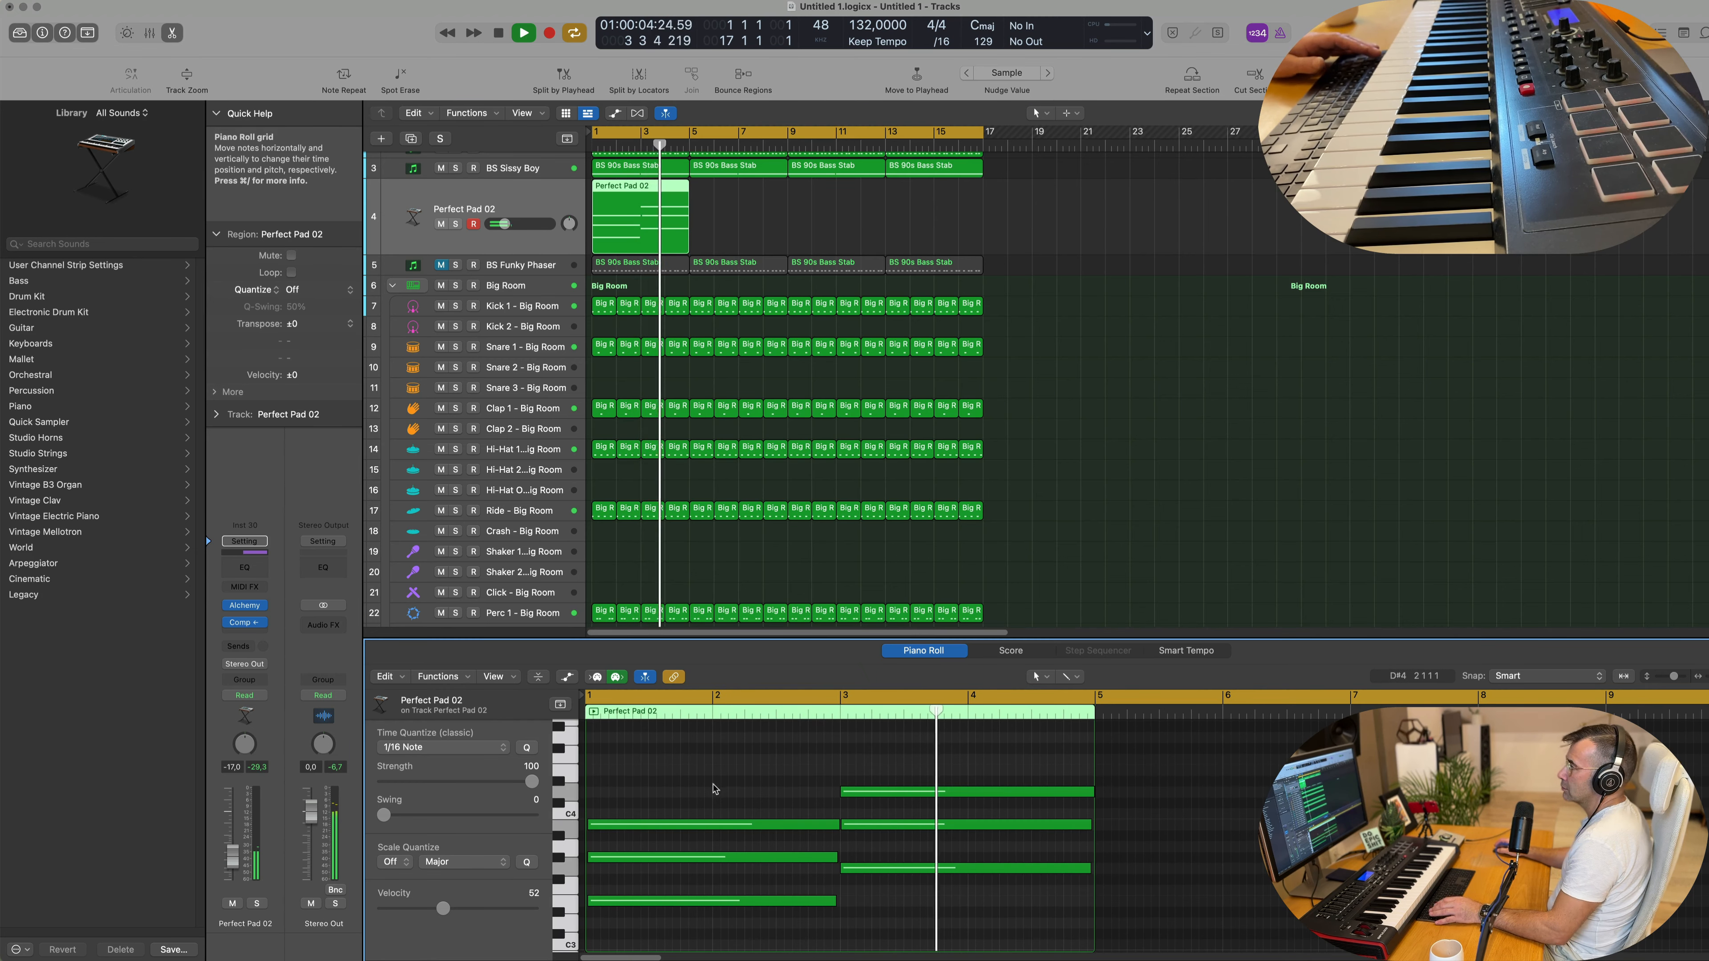
left_click(625, 203)
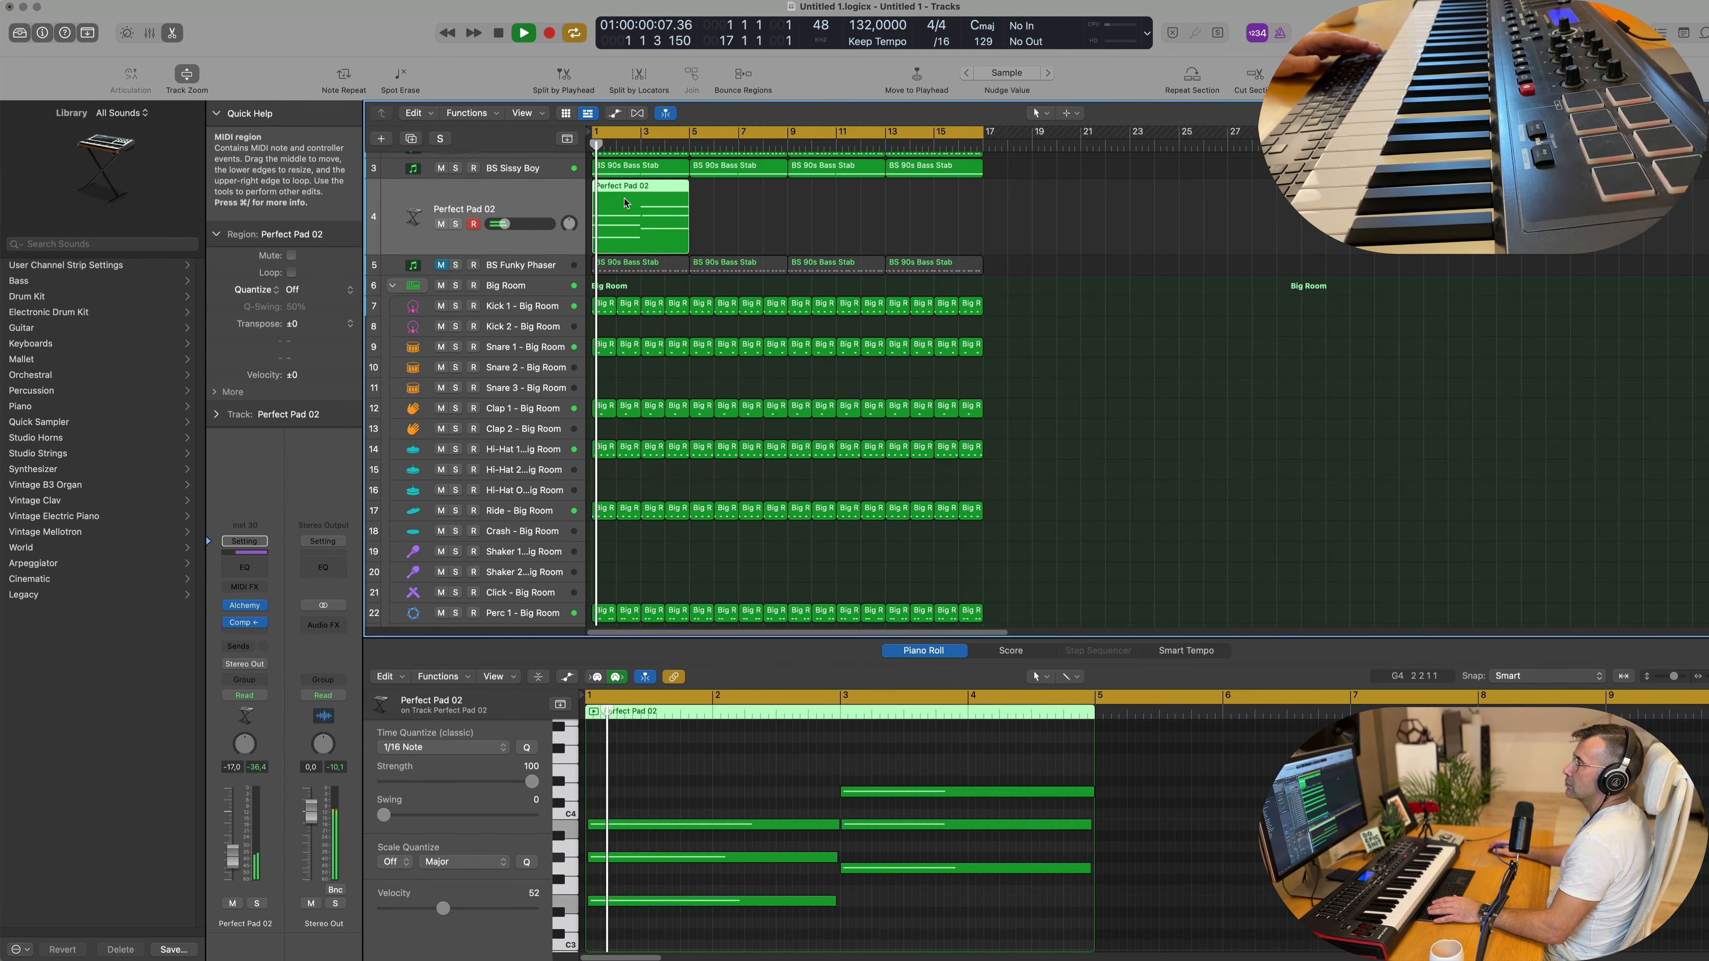
key("space")
key("space")
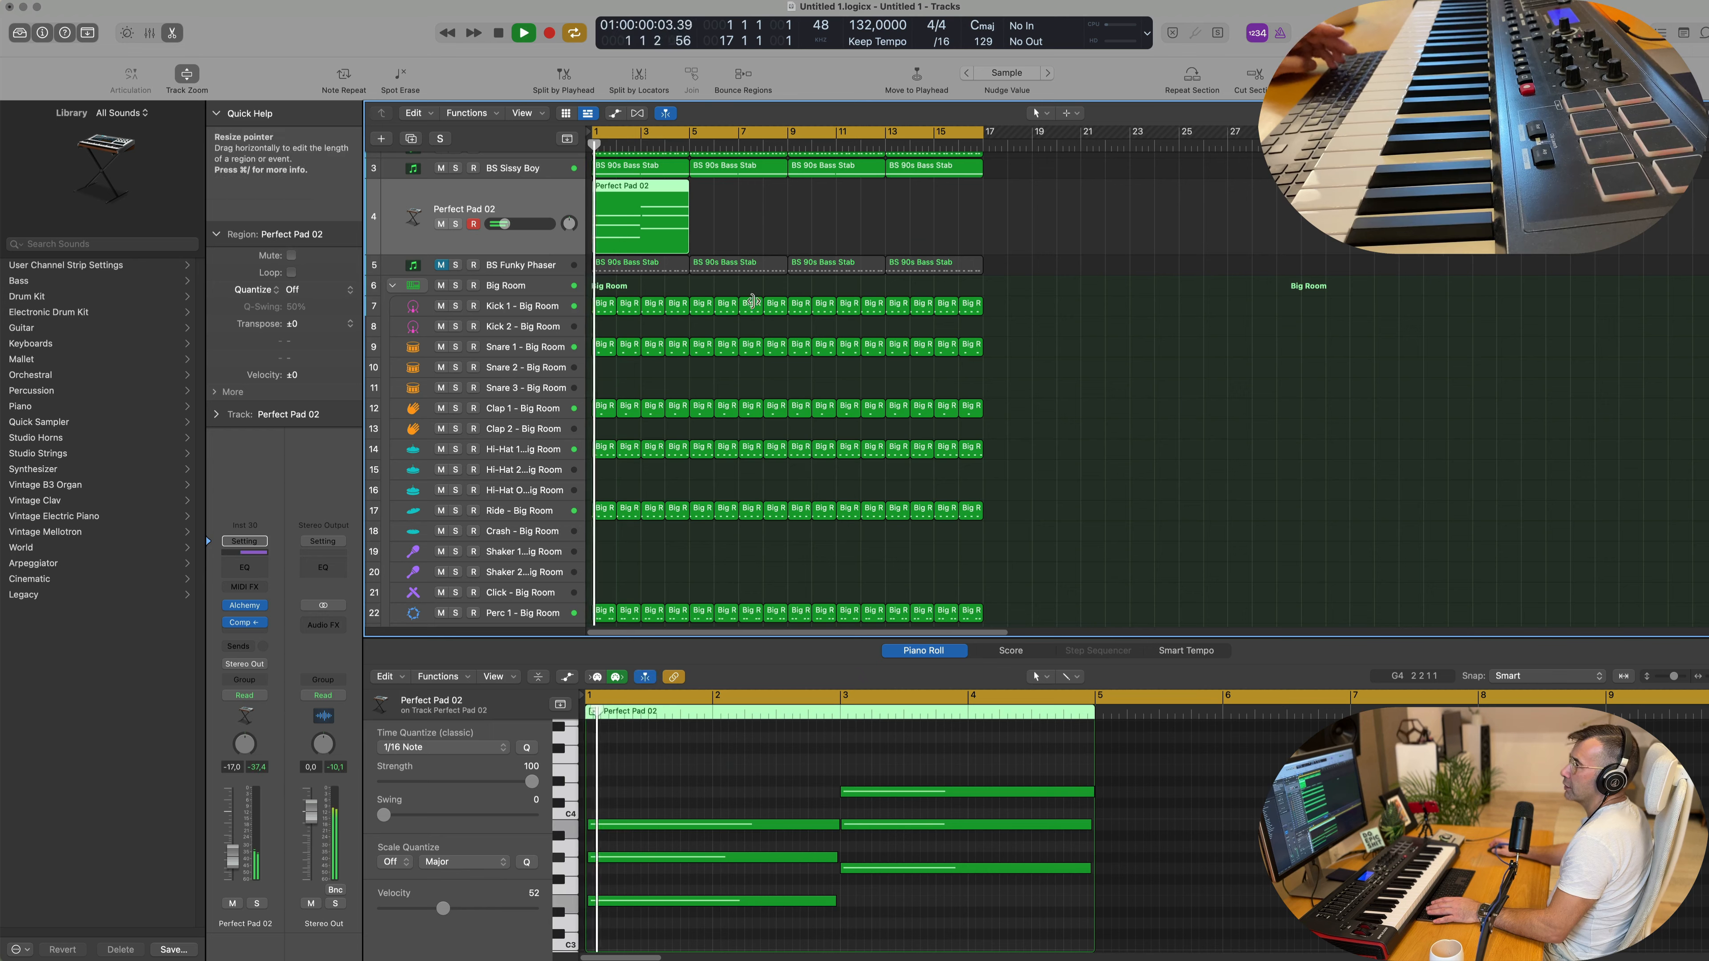
key("super+r")
key("super+r")
key("super+r")
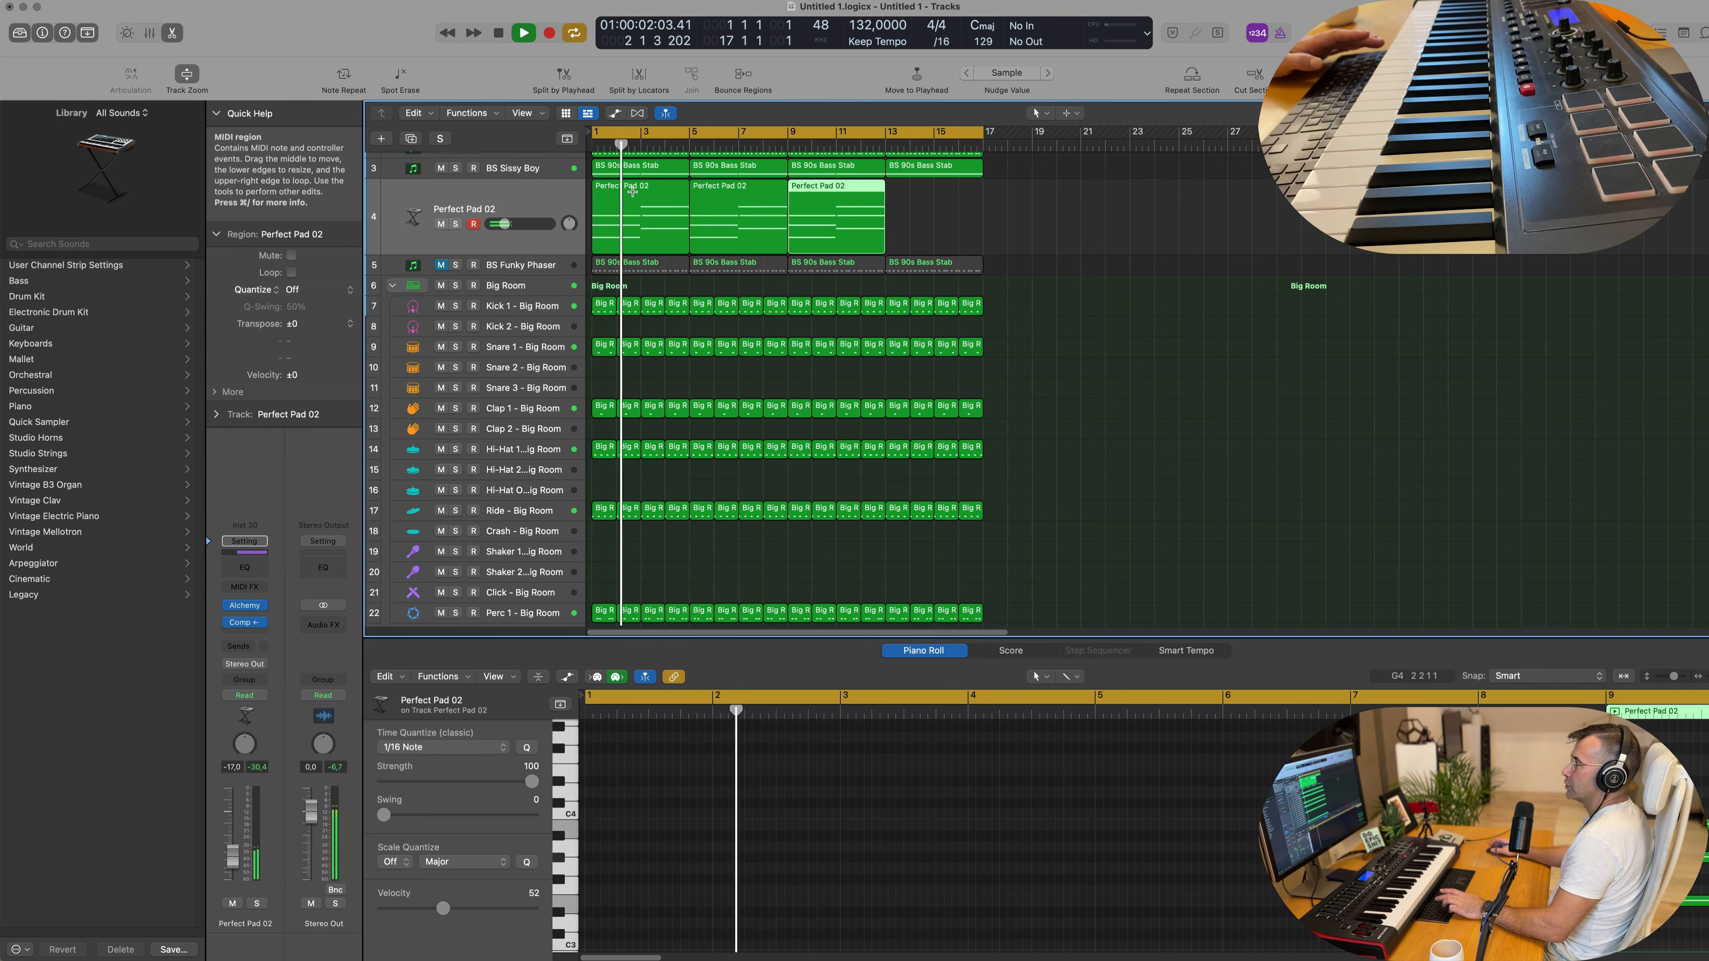
Step: Raise the Perfect Pad 02 track's volume to -11.4 dB and reopen its Alchemy window during playback
left_click(552, 201)
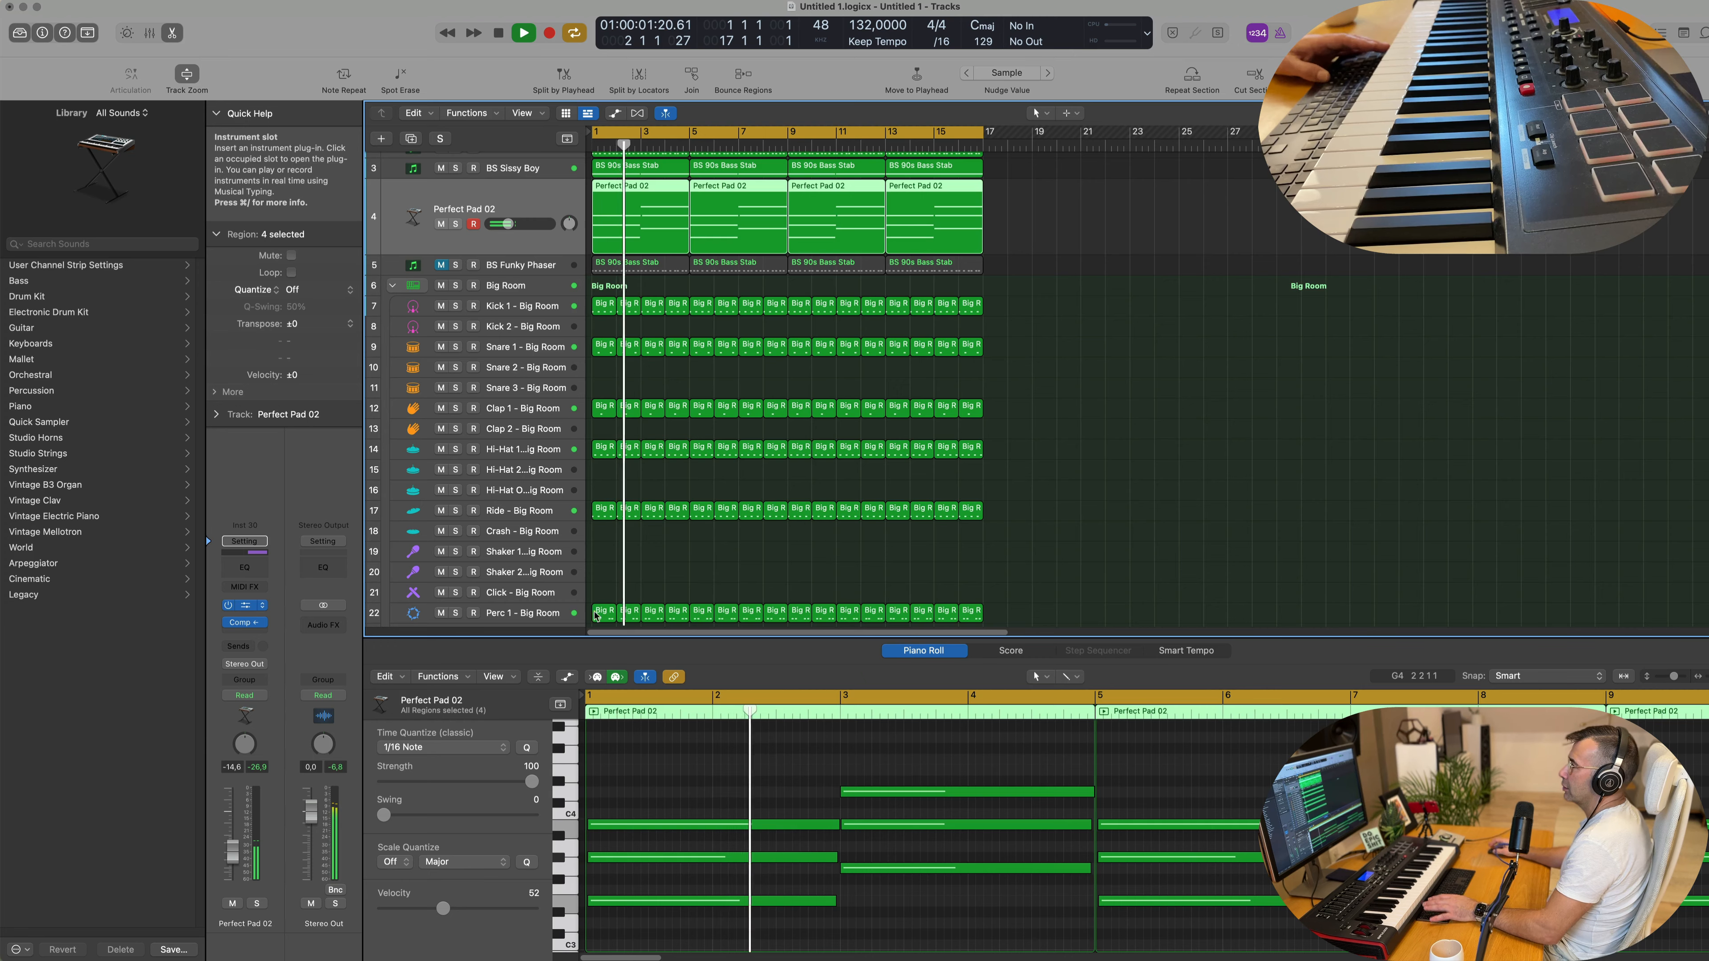
left_click(236, 602)
key("space")
key("space")
left_click_drag(1286, 221, 977, 143)
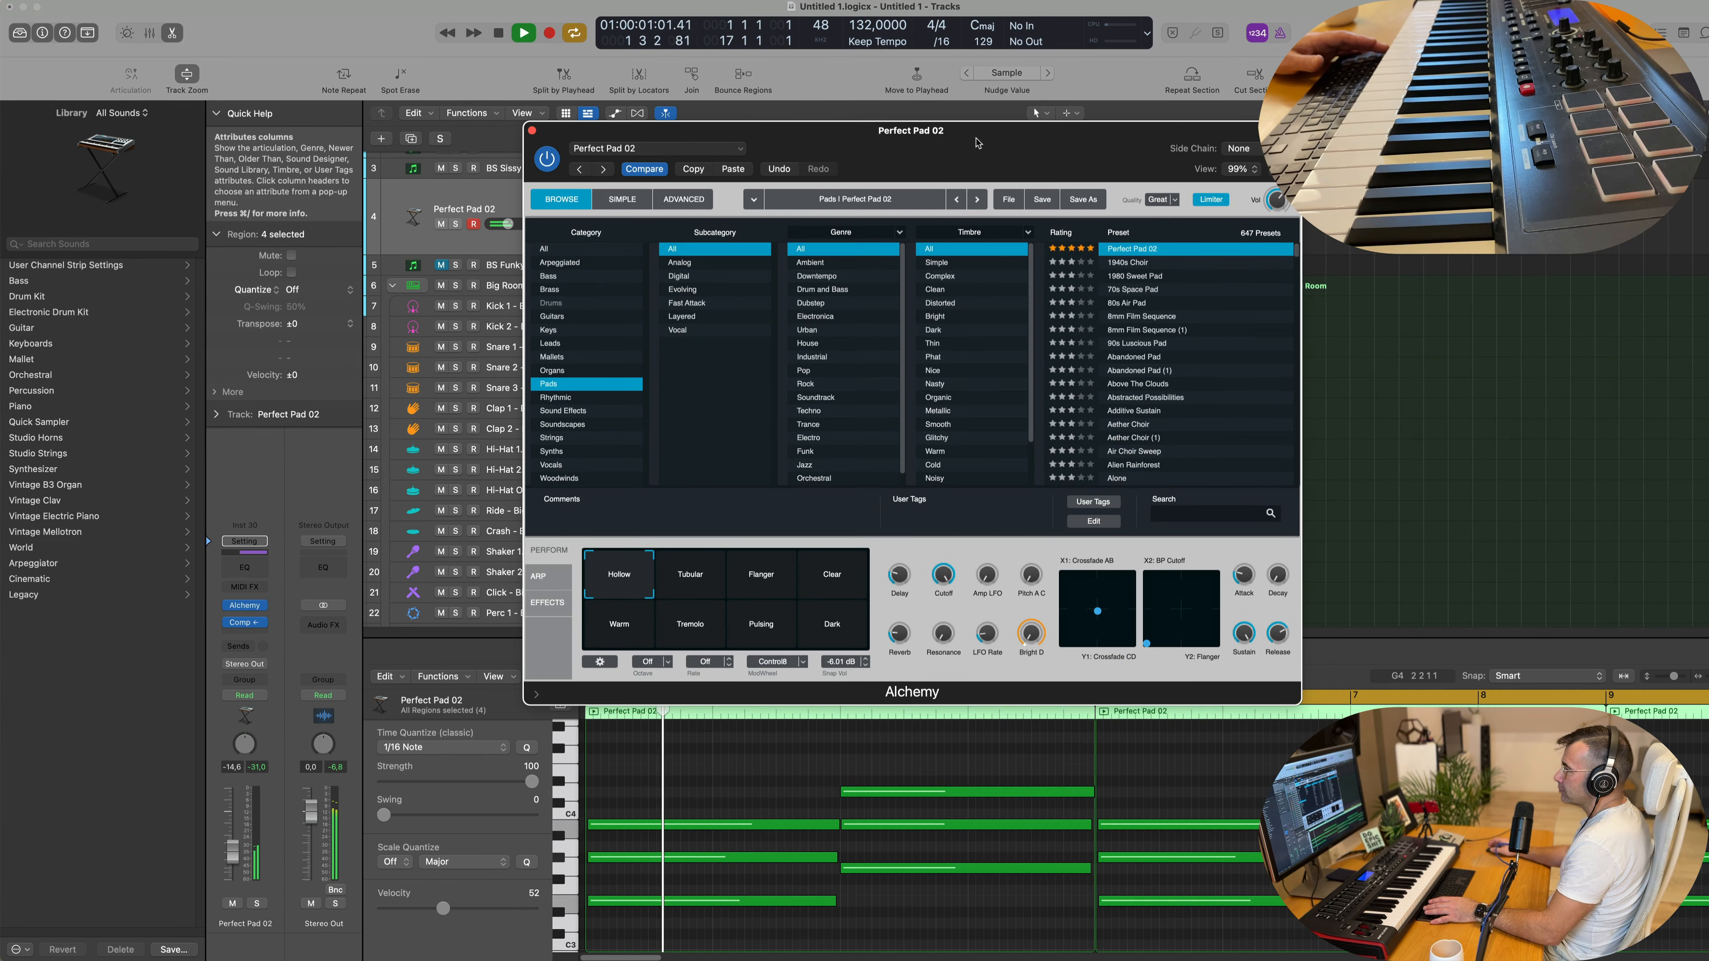
Step: Audition Perfect Pad 02's performance snapshots Tubular, Flanger, Clear, Warm, Tremolo, Pulsing and Dark against the loop
key("space")
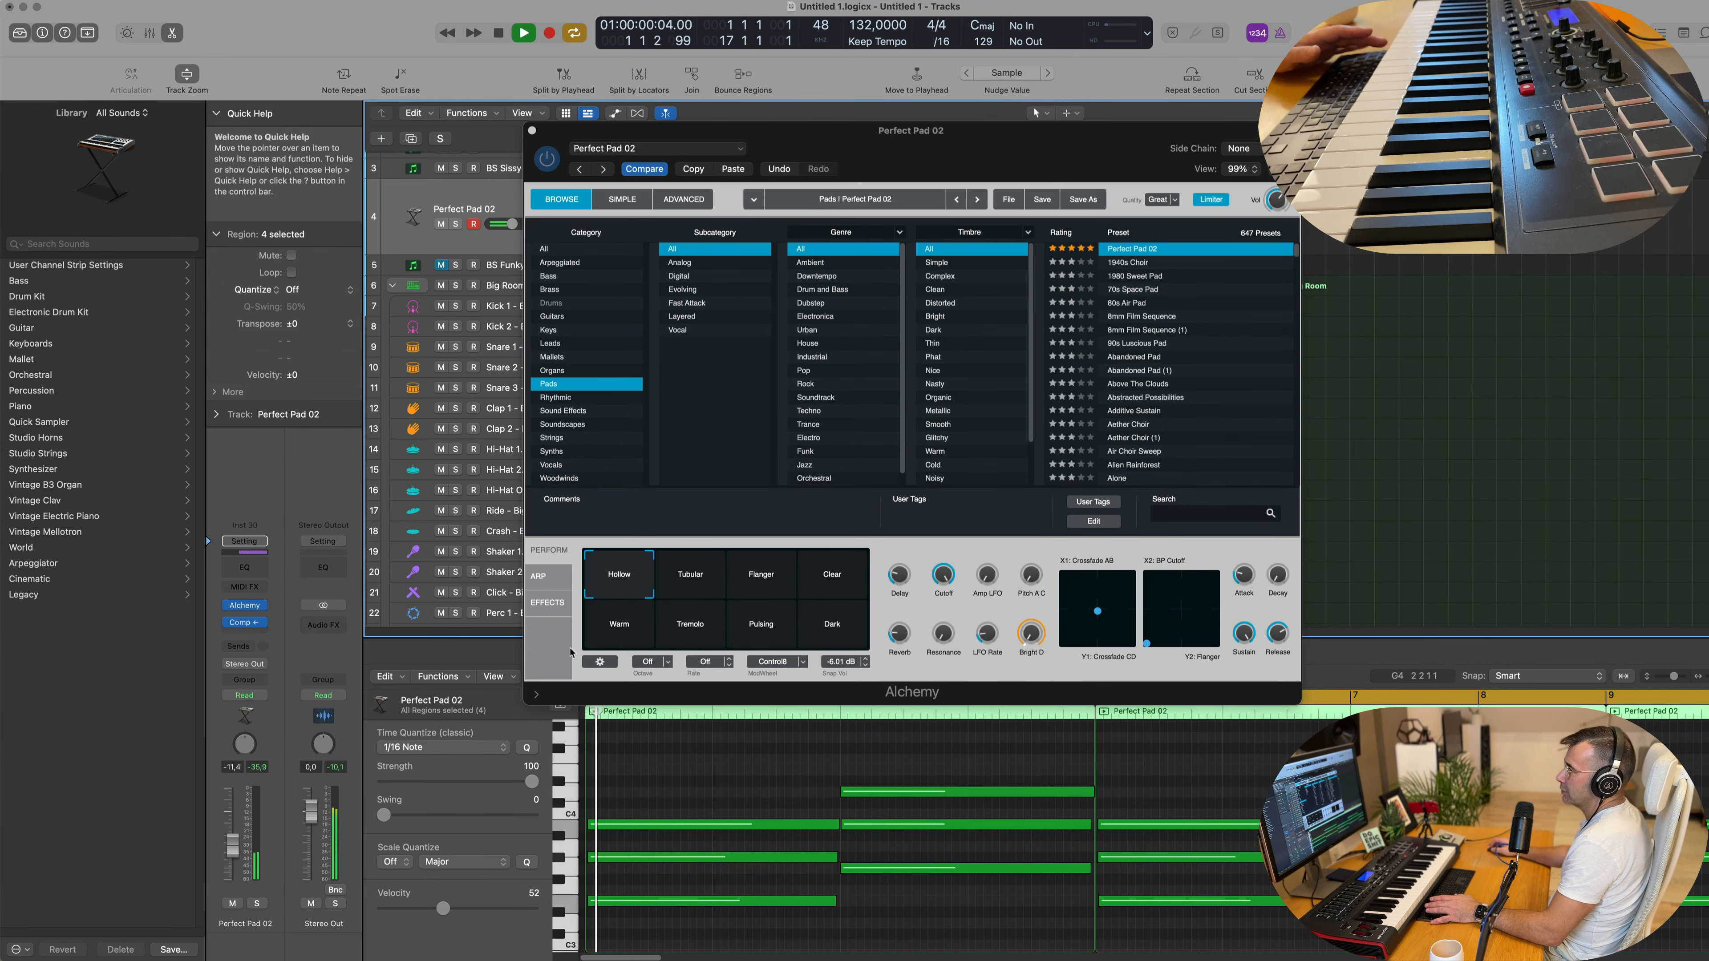
left_click(703, 580)
left_click(749, 581)
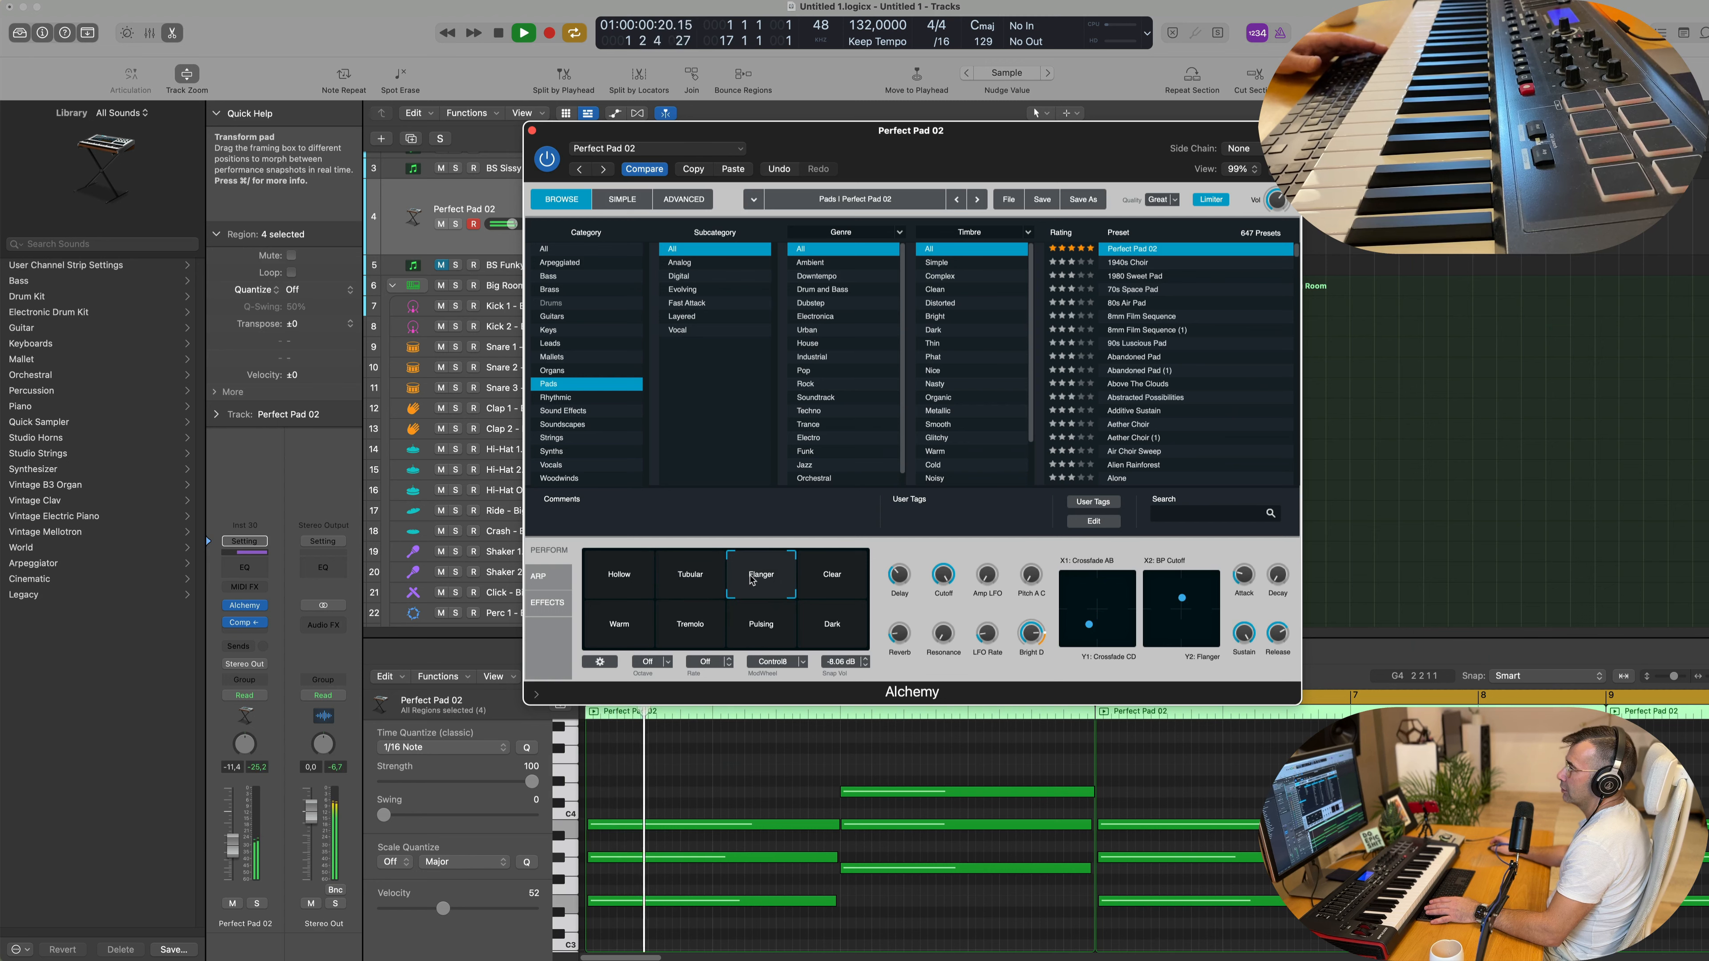
left_click(827, 581)
key("space")
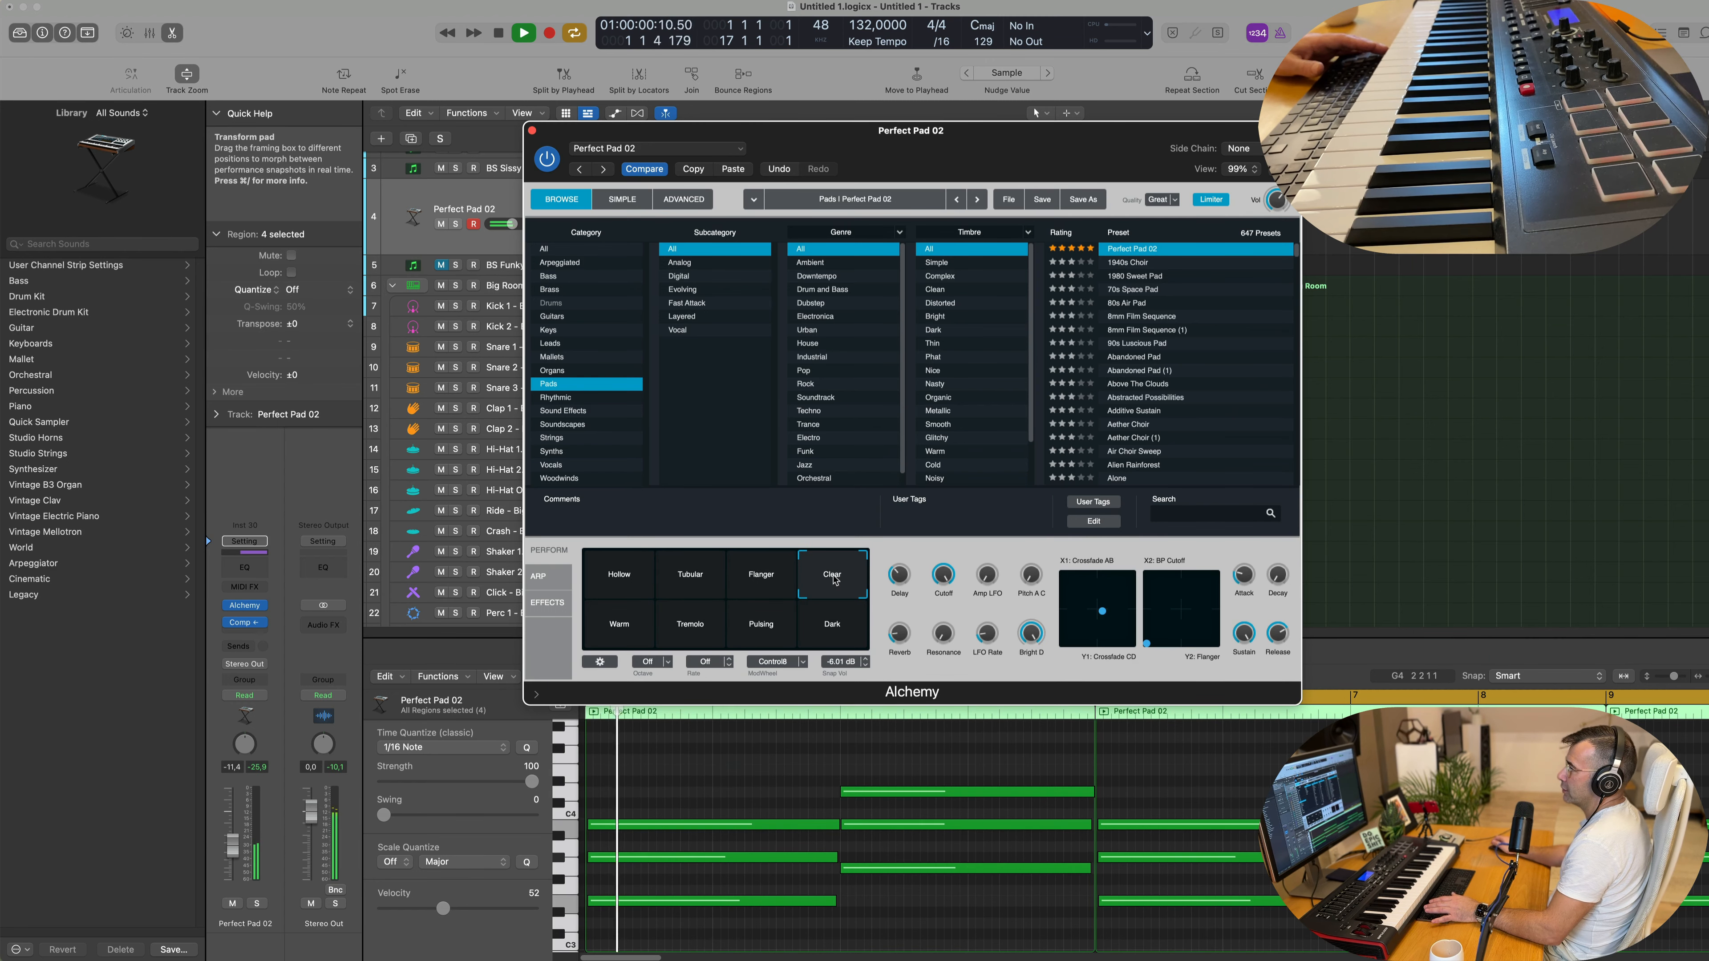
left_click(620, 626)
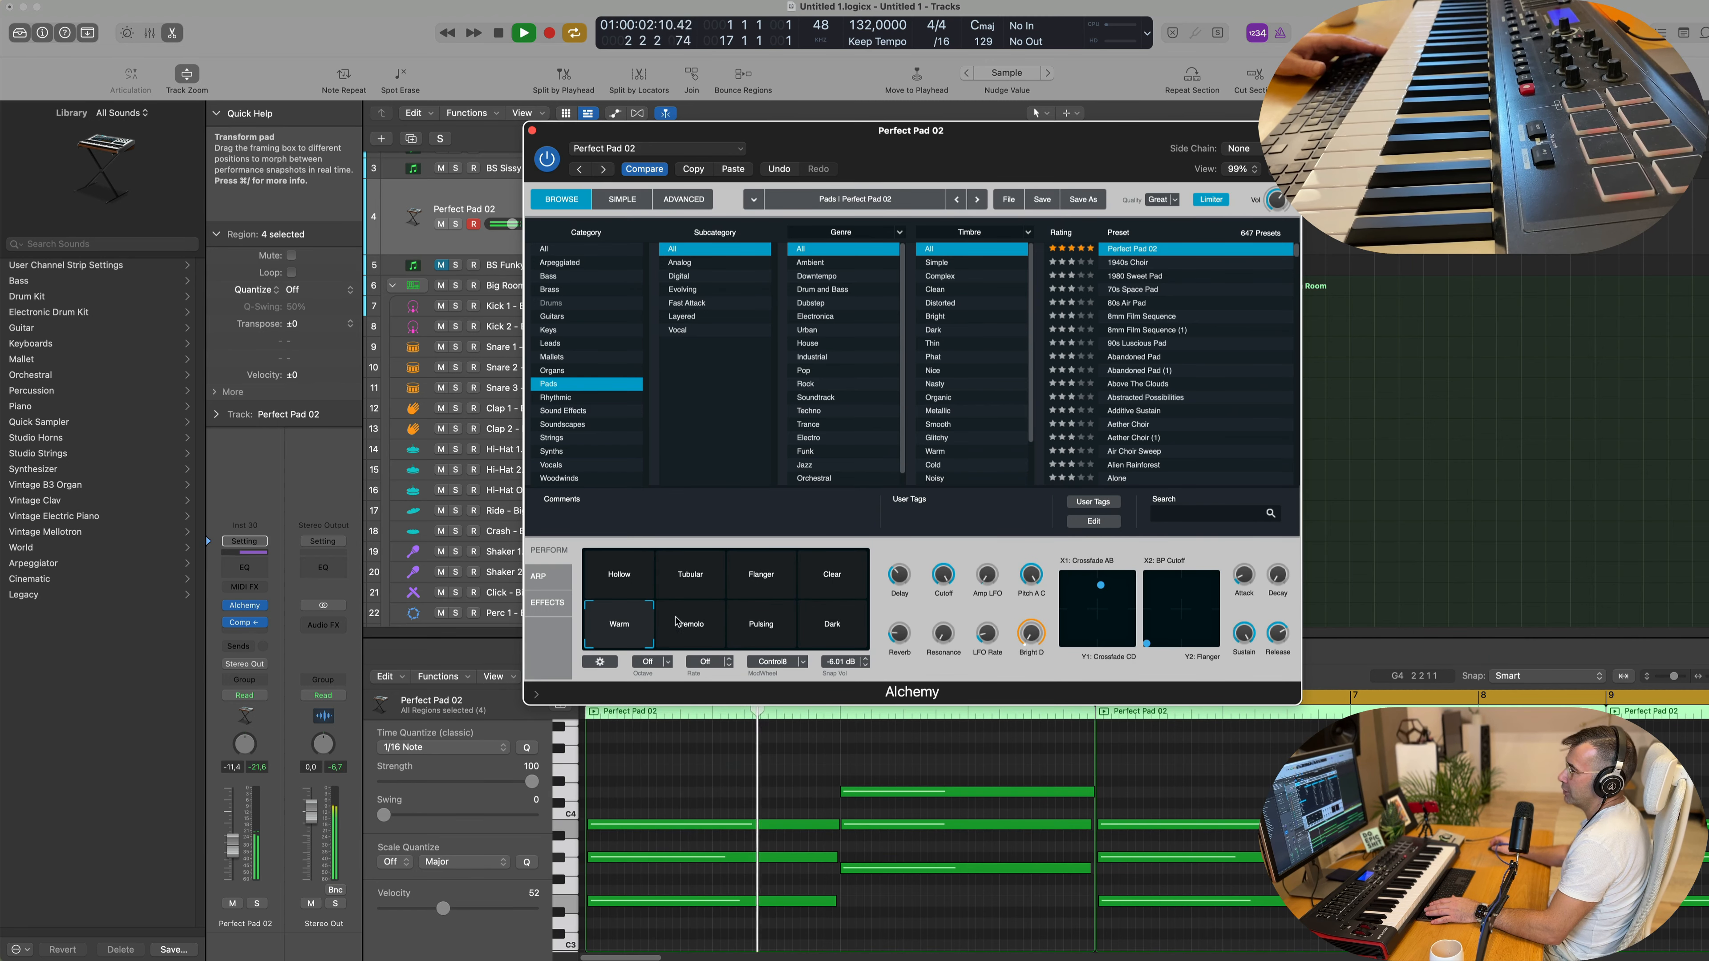
left_click(700, 628)
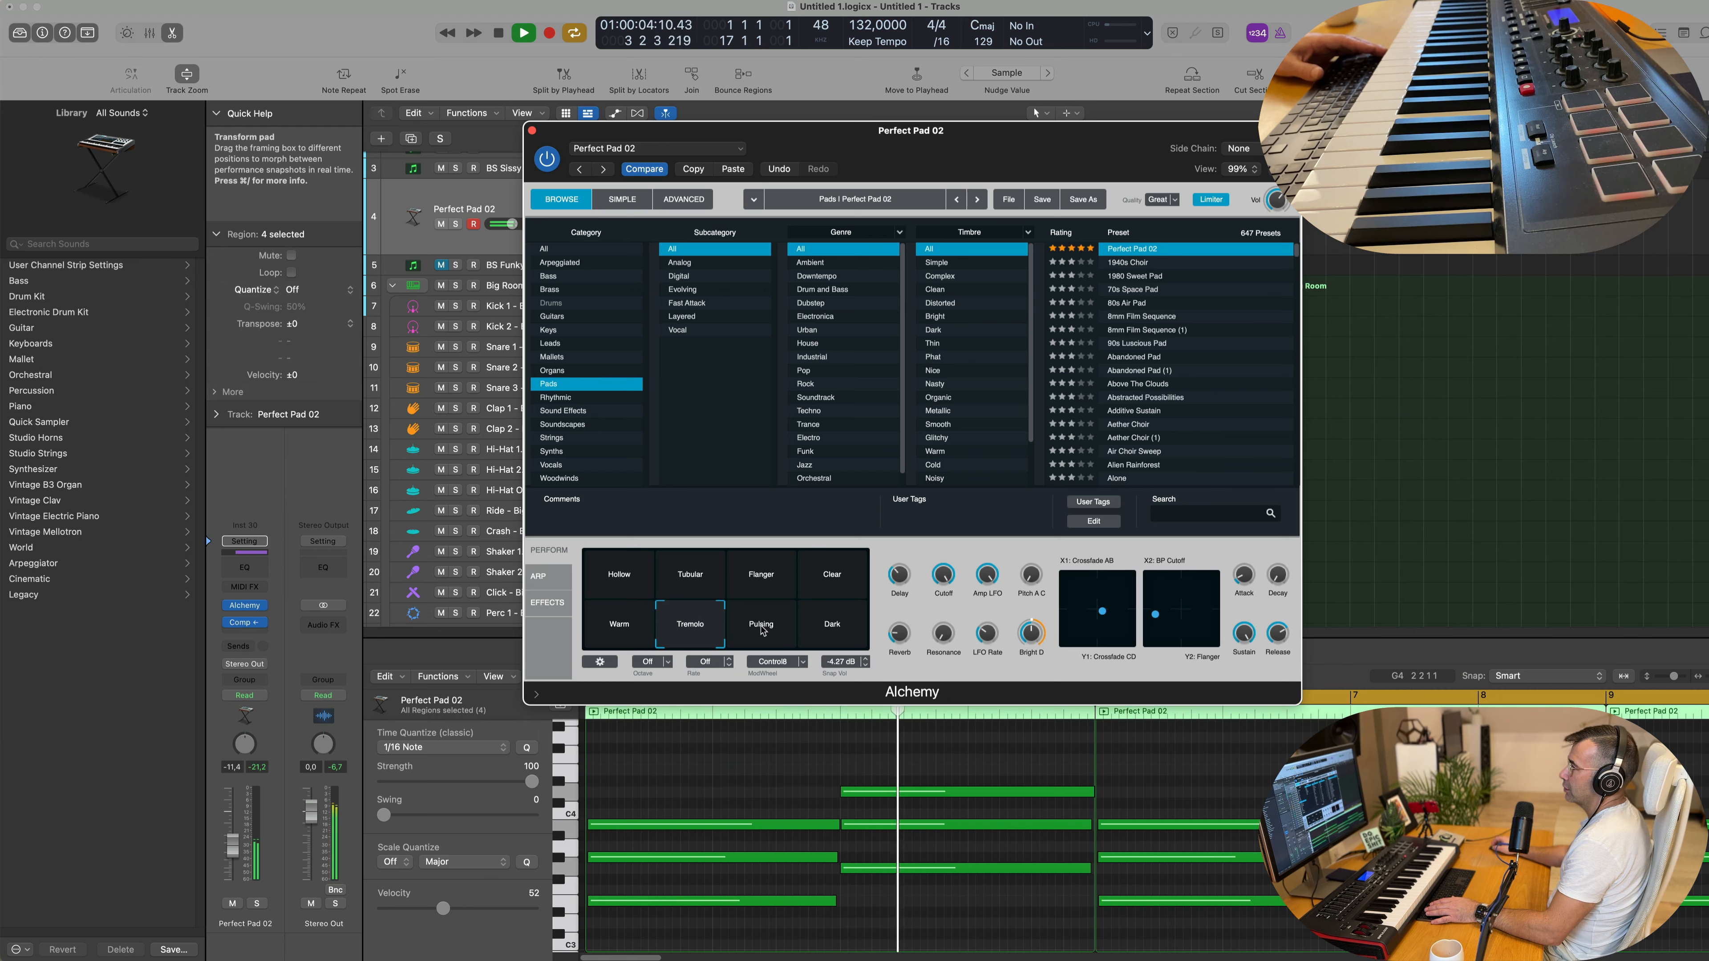
left_click_drag(1023, 160, 863, 282)
left_click(824, 690)
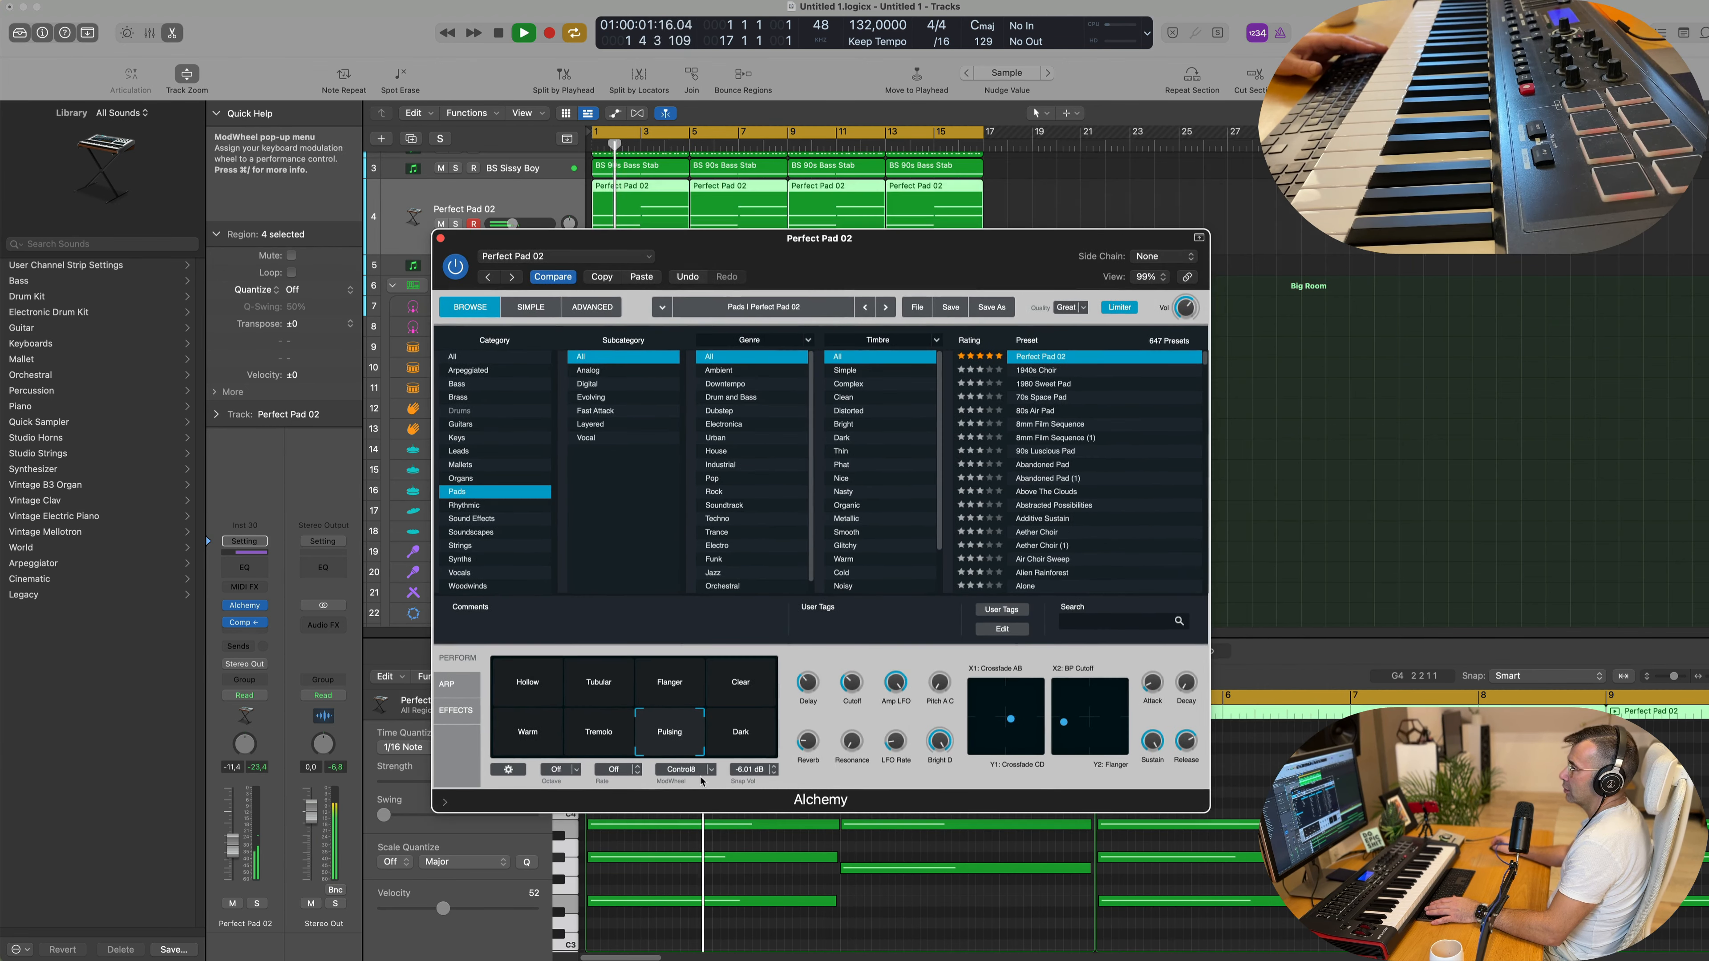
left_click(744, 733)
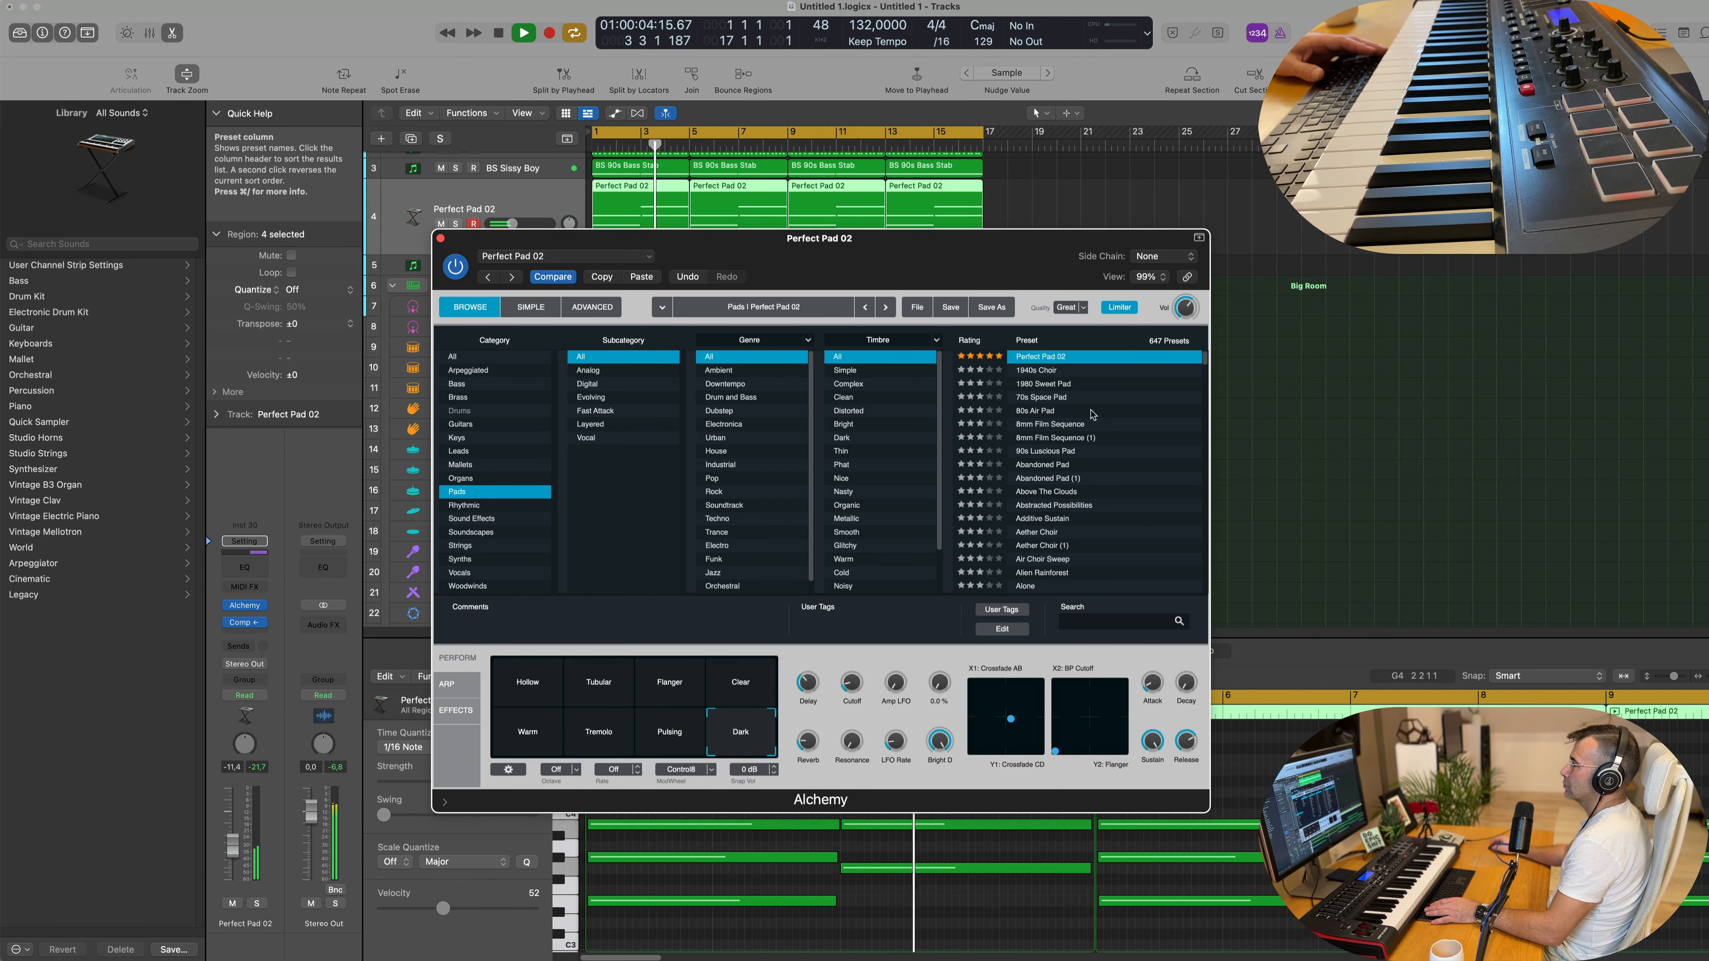
Step: Load the five-star pad preset Dust World Sweep in Alchemy
scroll(1092, 414, "up", 1)
left_click(1055, 357)
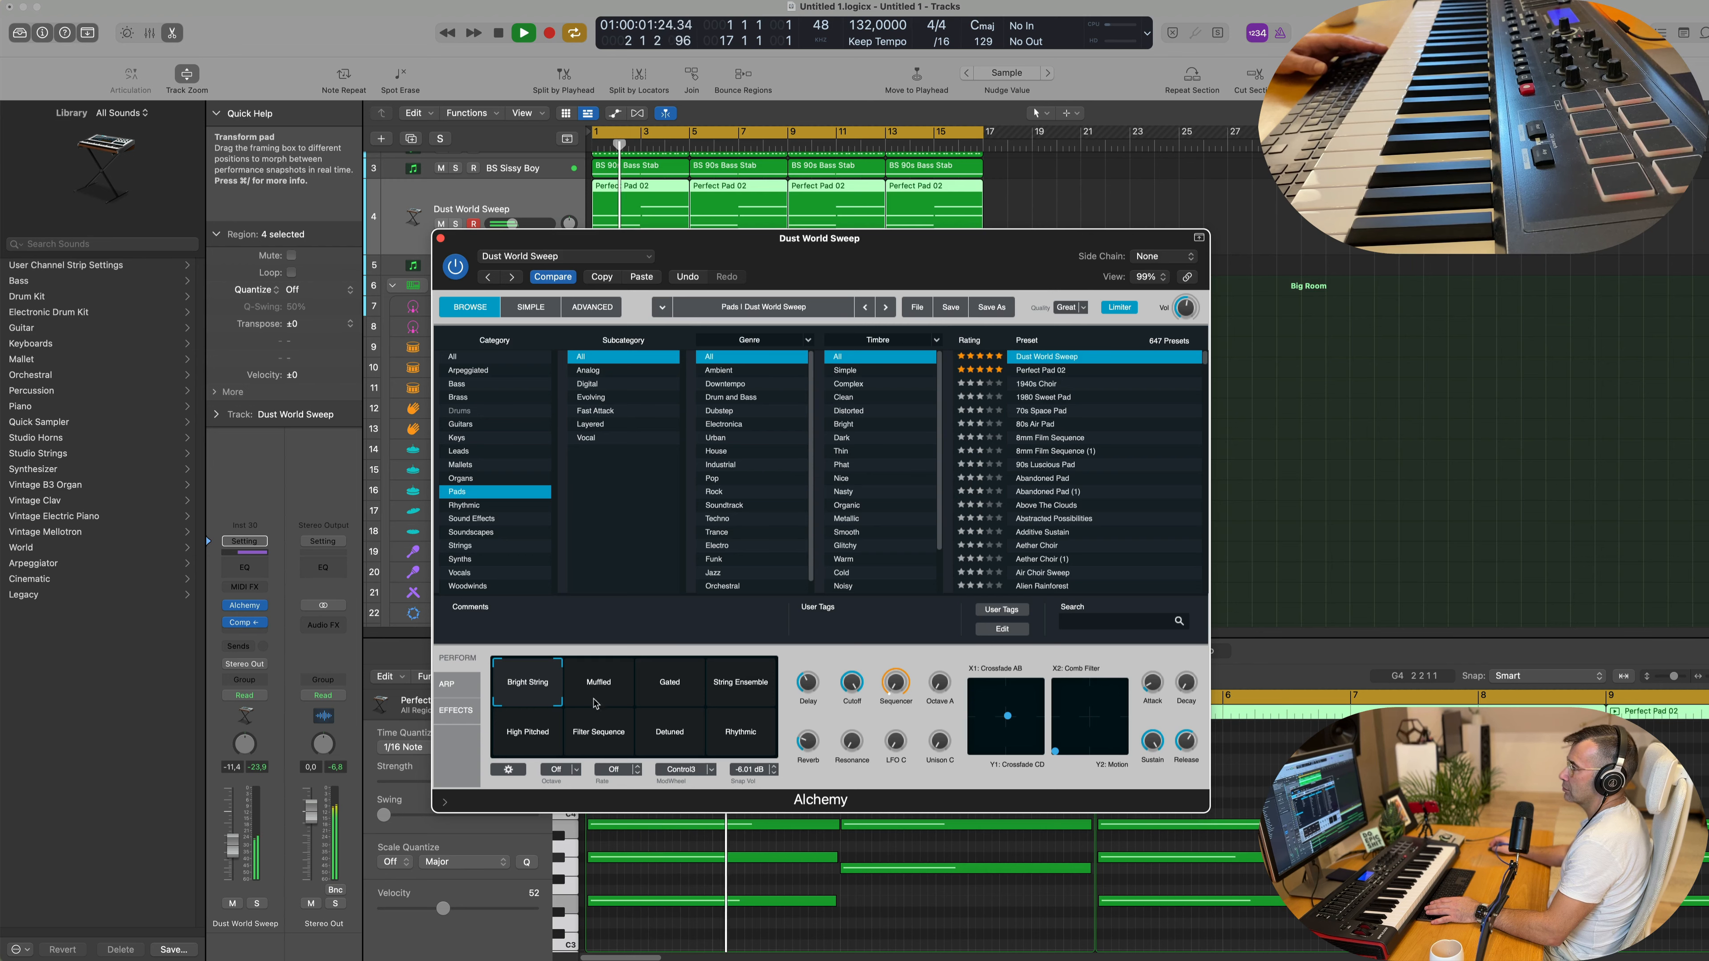
Step: Audition Dust World Sweep's performance snapshots Muffled, Gated, String Ensemble, Filter Sequence, Detuned and Rhythmic against the loop
left_click(609, 687)
left_click(672, 691)
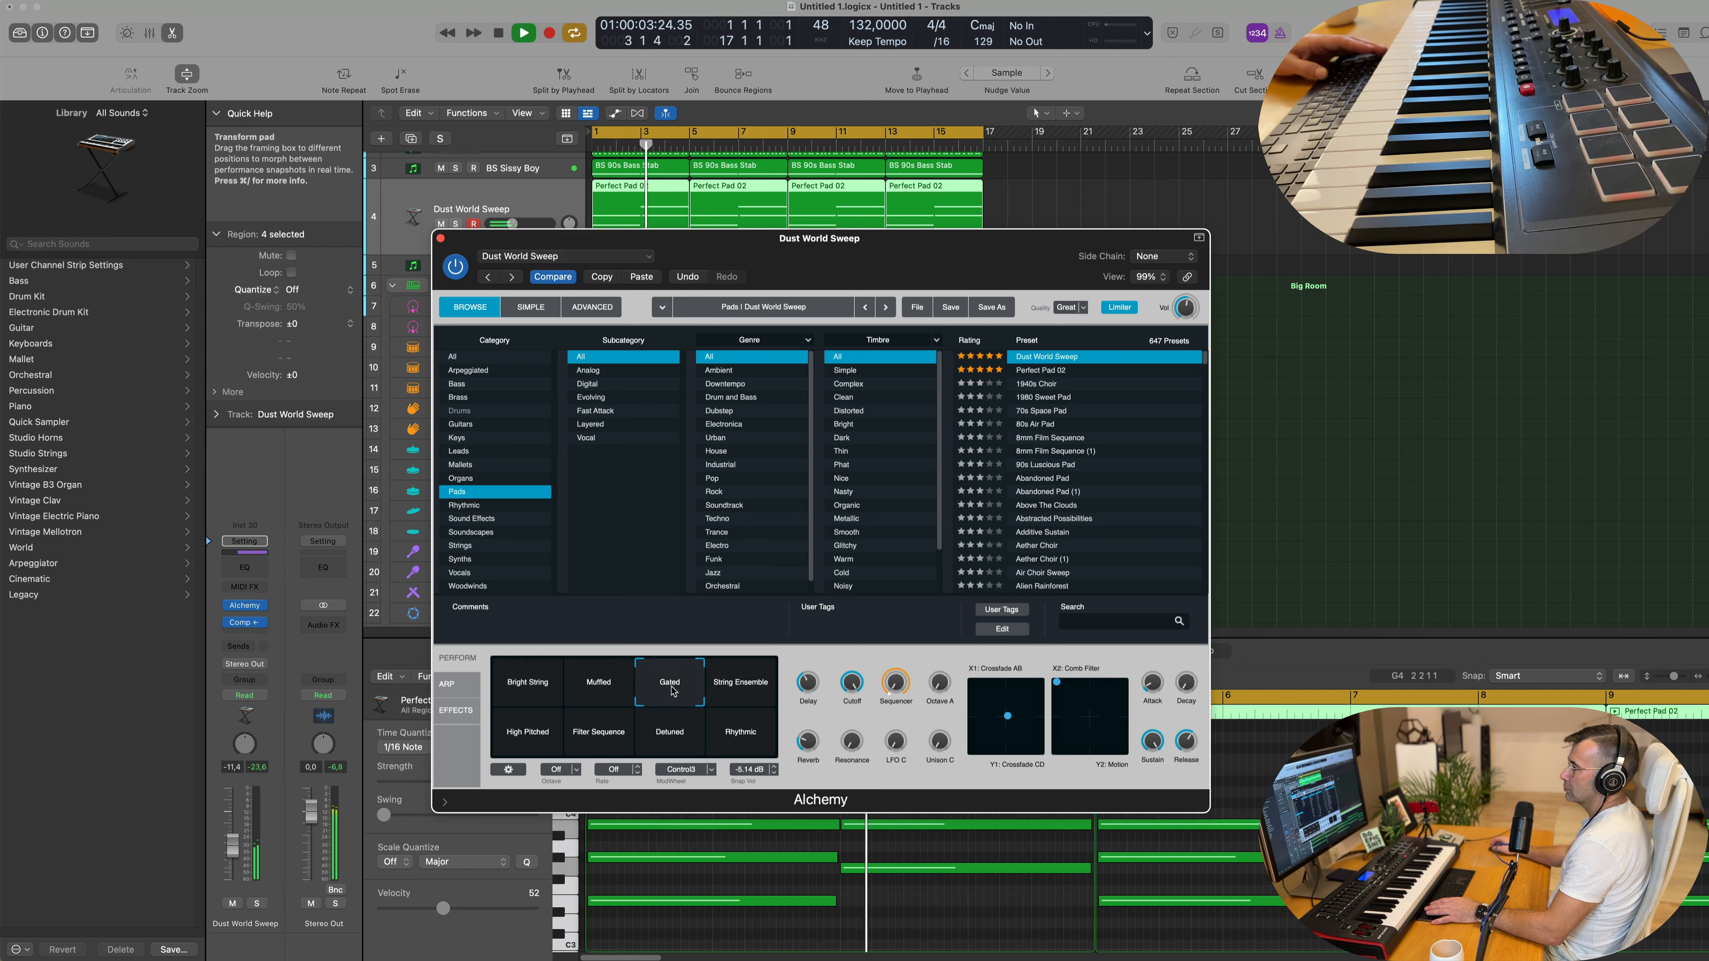
left_click(740, 689)
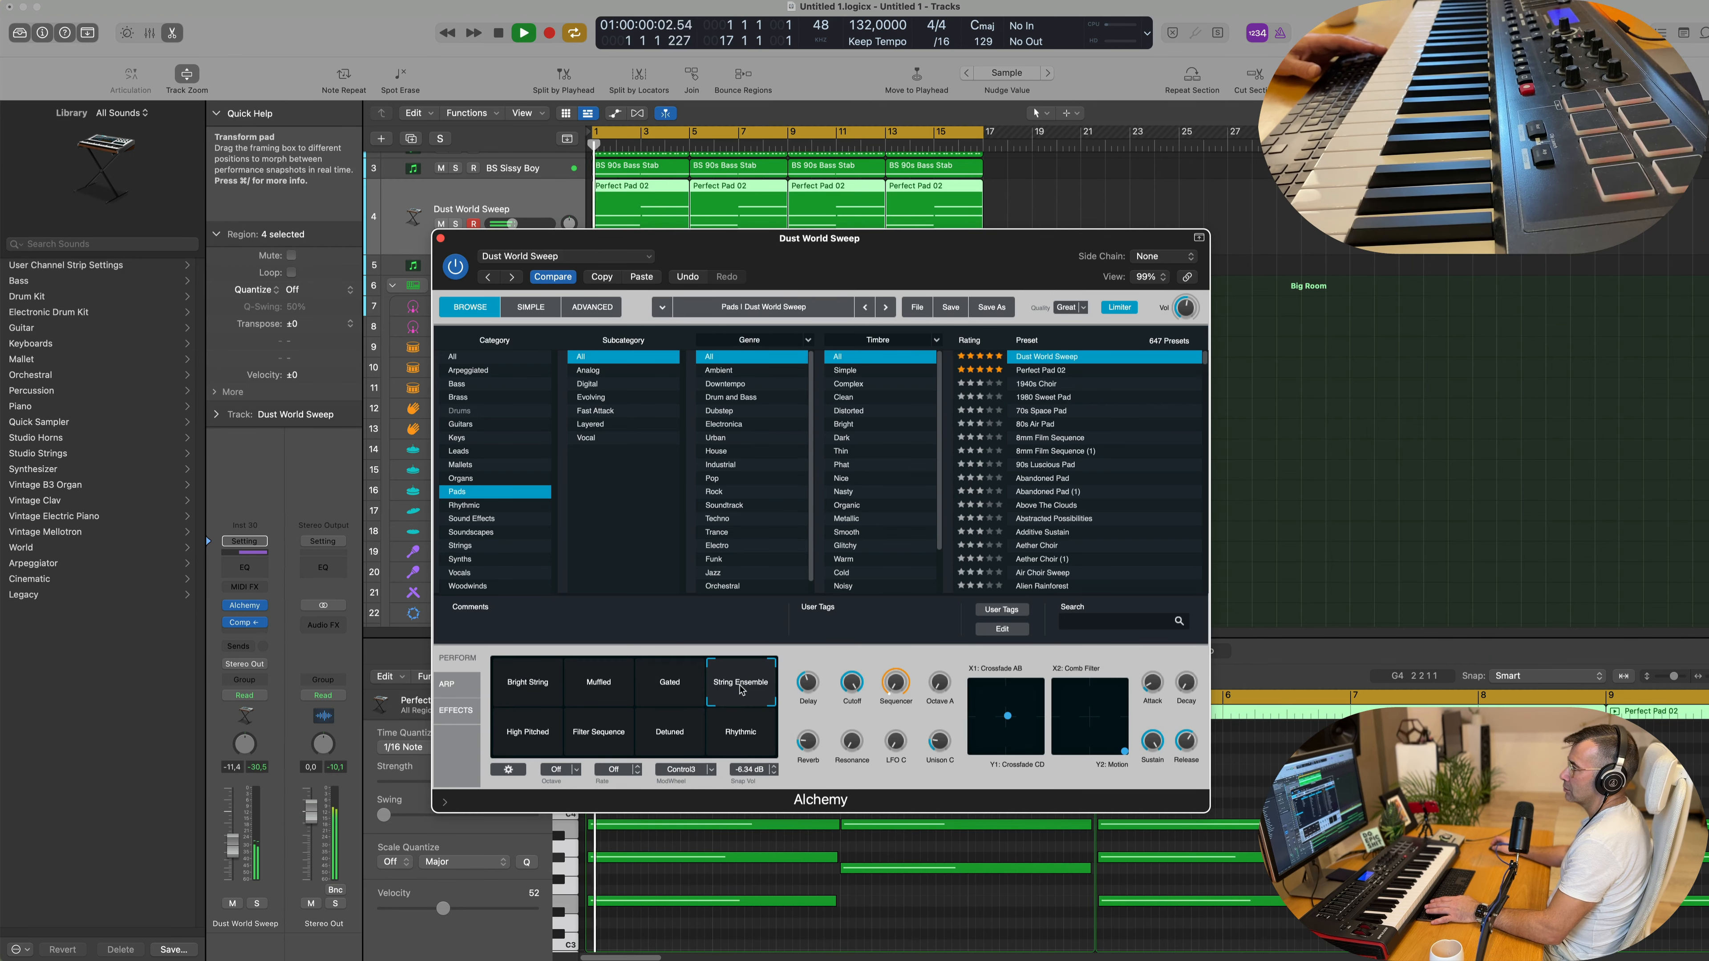
left_click(570, 734)
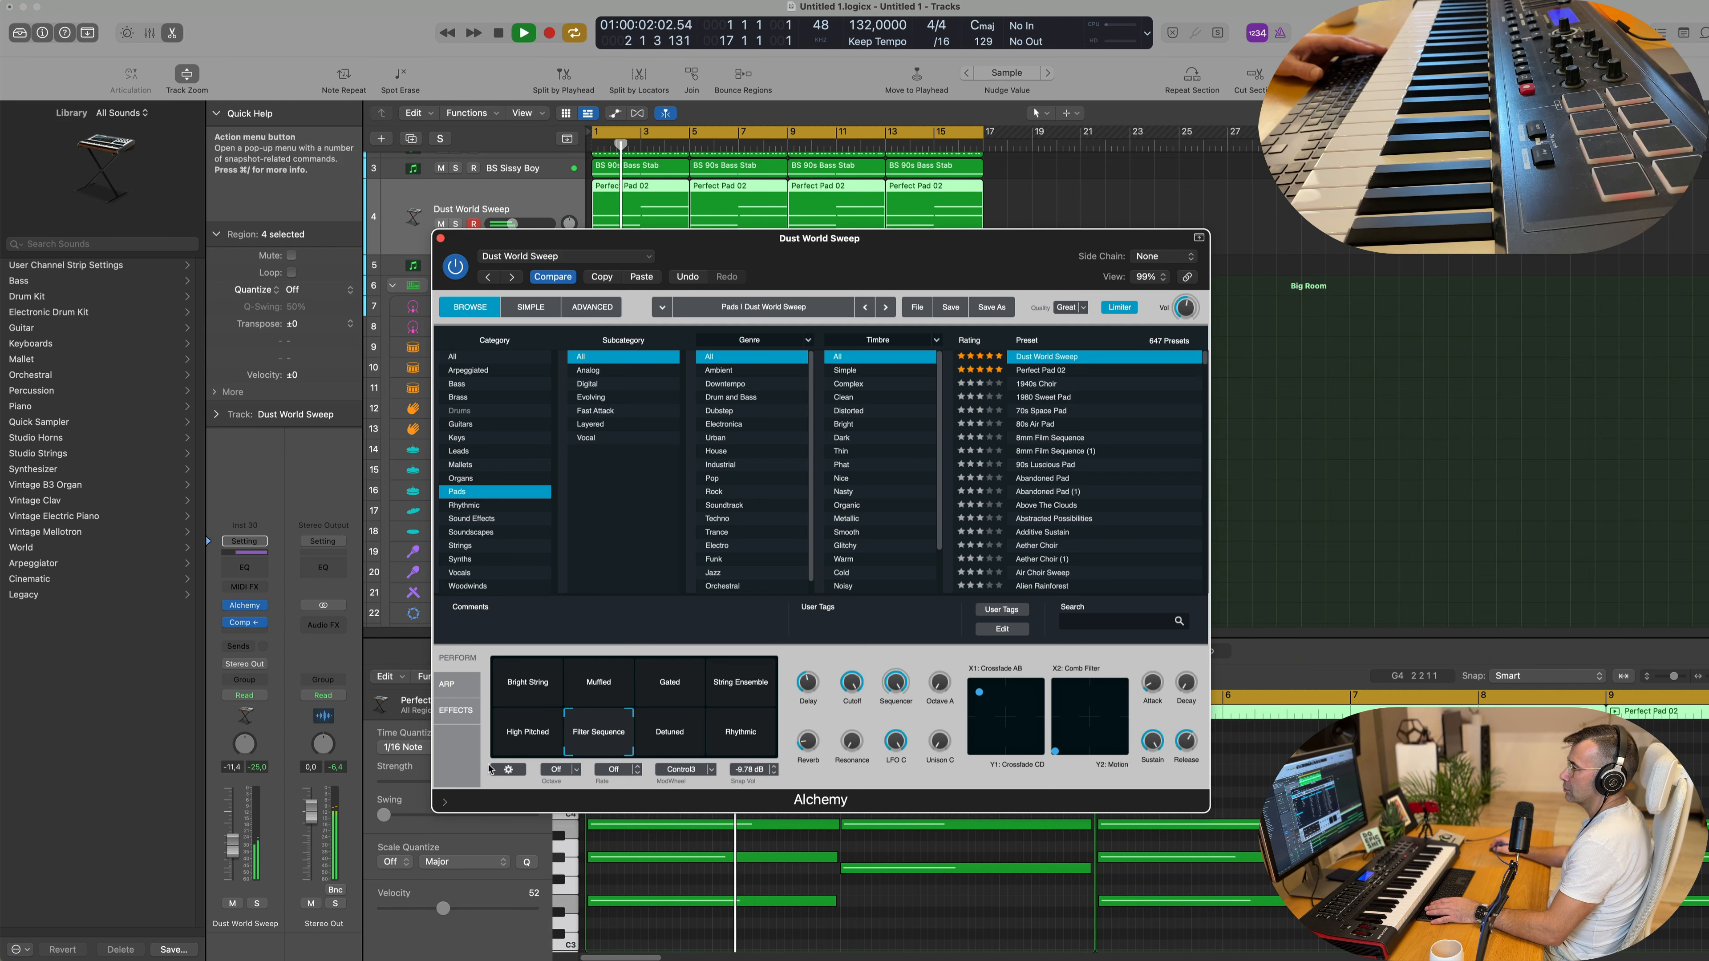
left_click(679, 741)
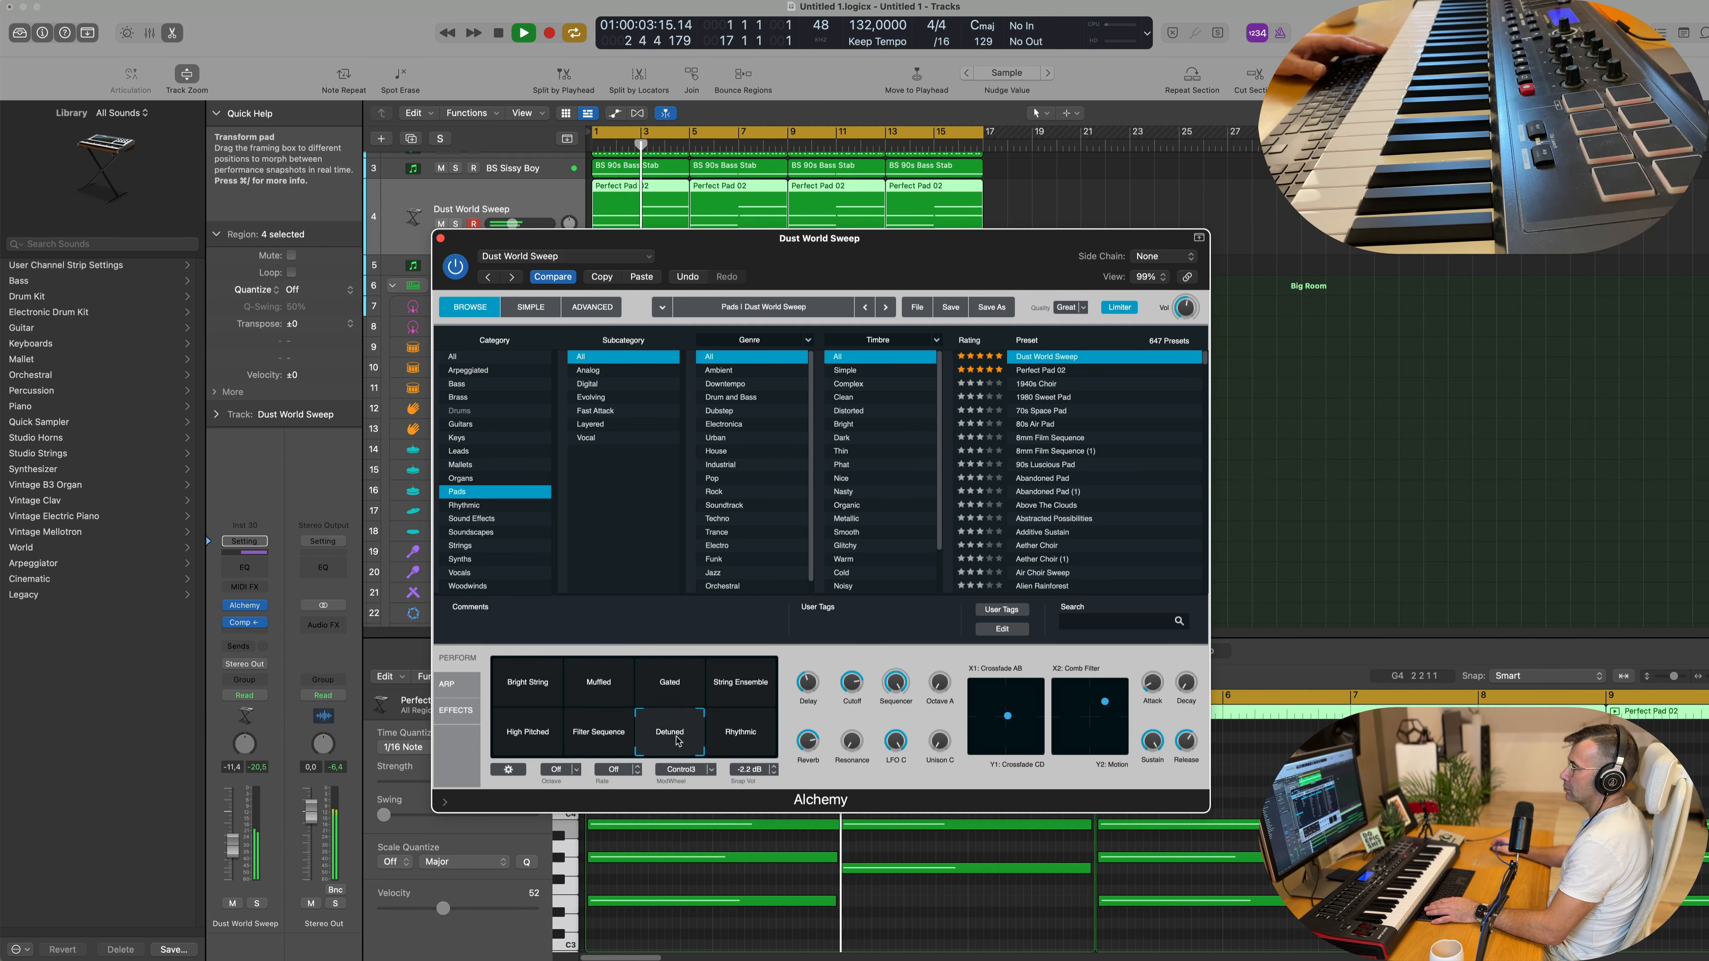
left_click(738, 741)
Step: Load the Perfect Pad 02 preset in Alchemy again and restart playback from the beginning
left_click(1052, 371)
key("Return")
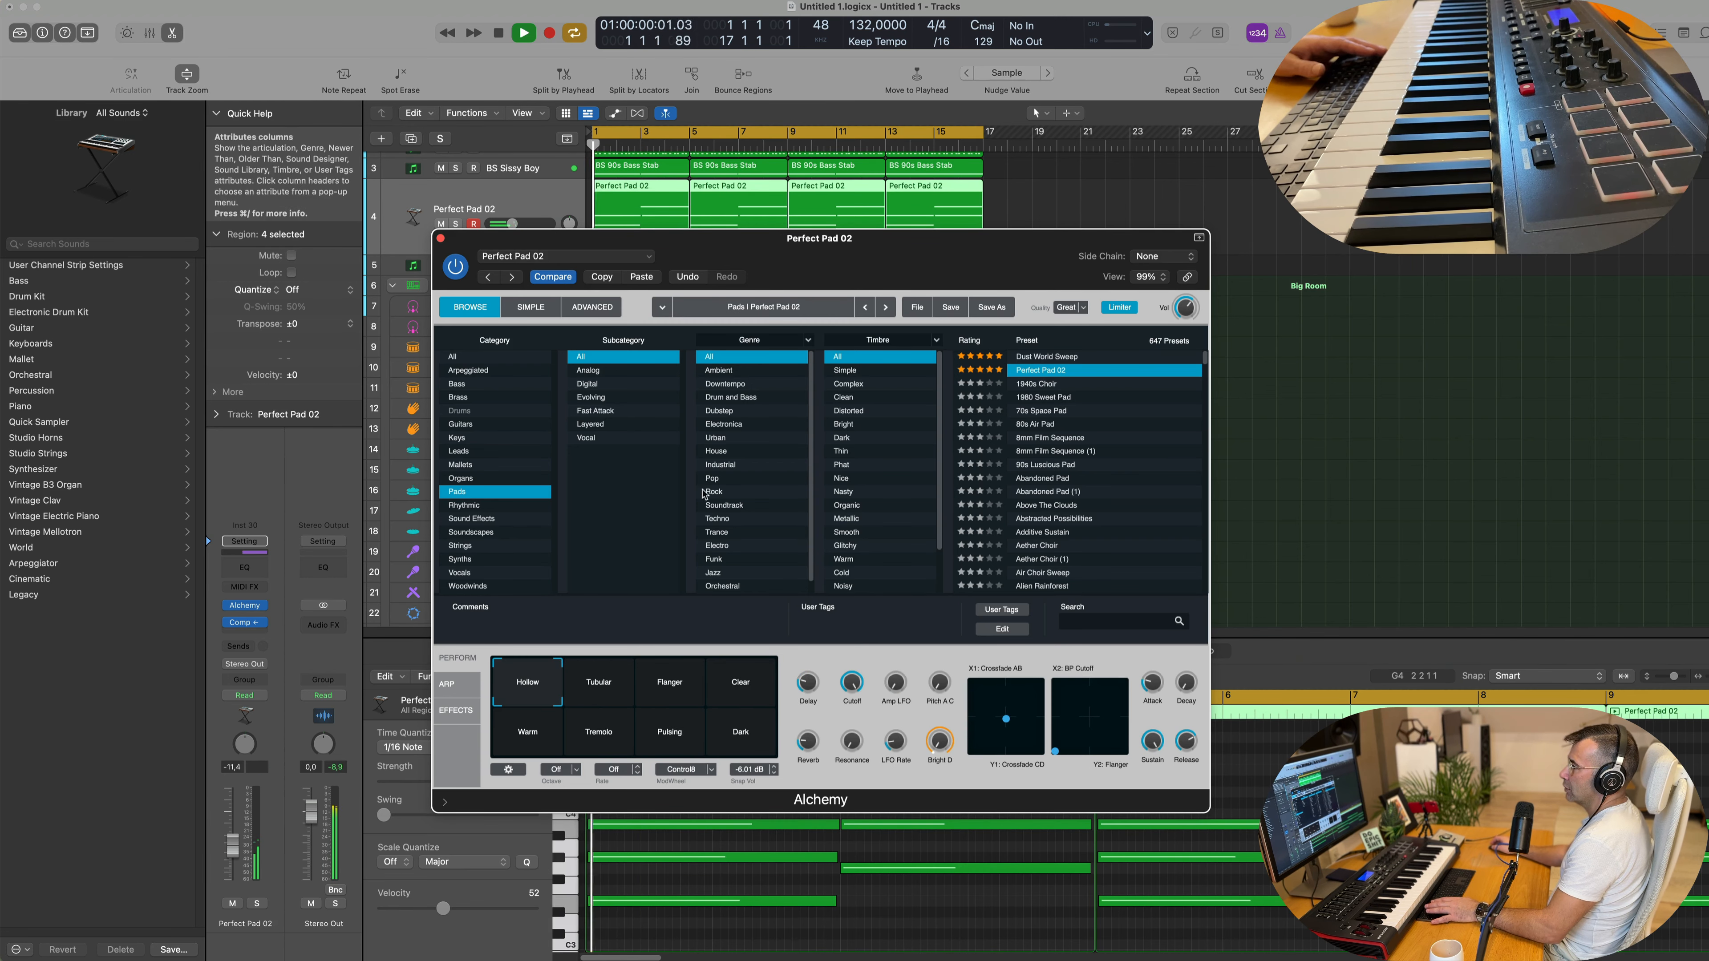
key("Return")
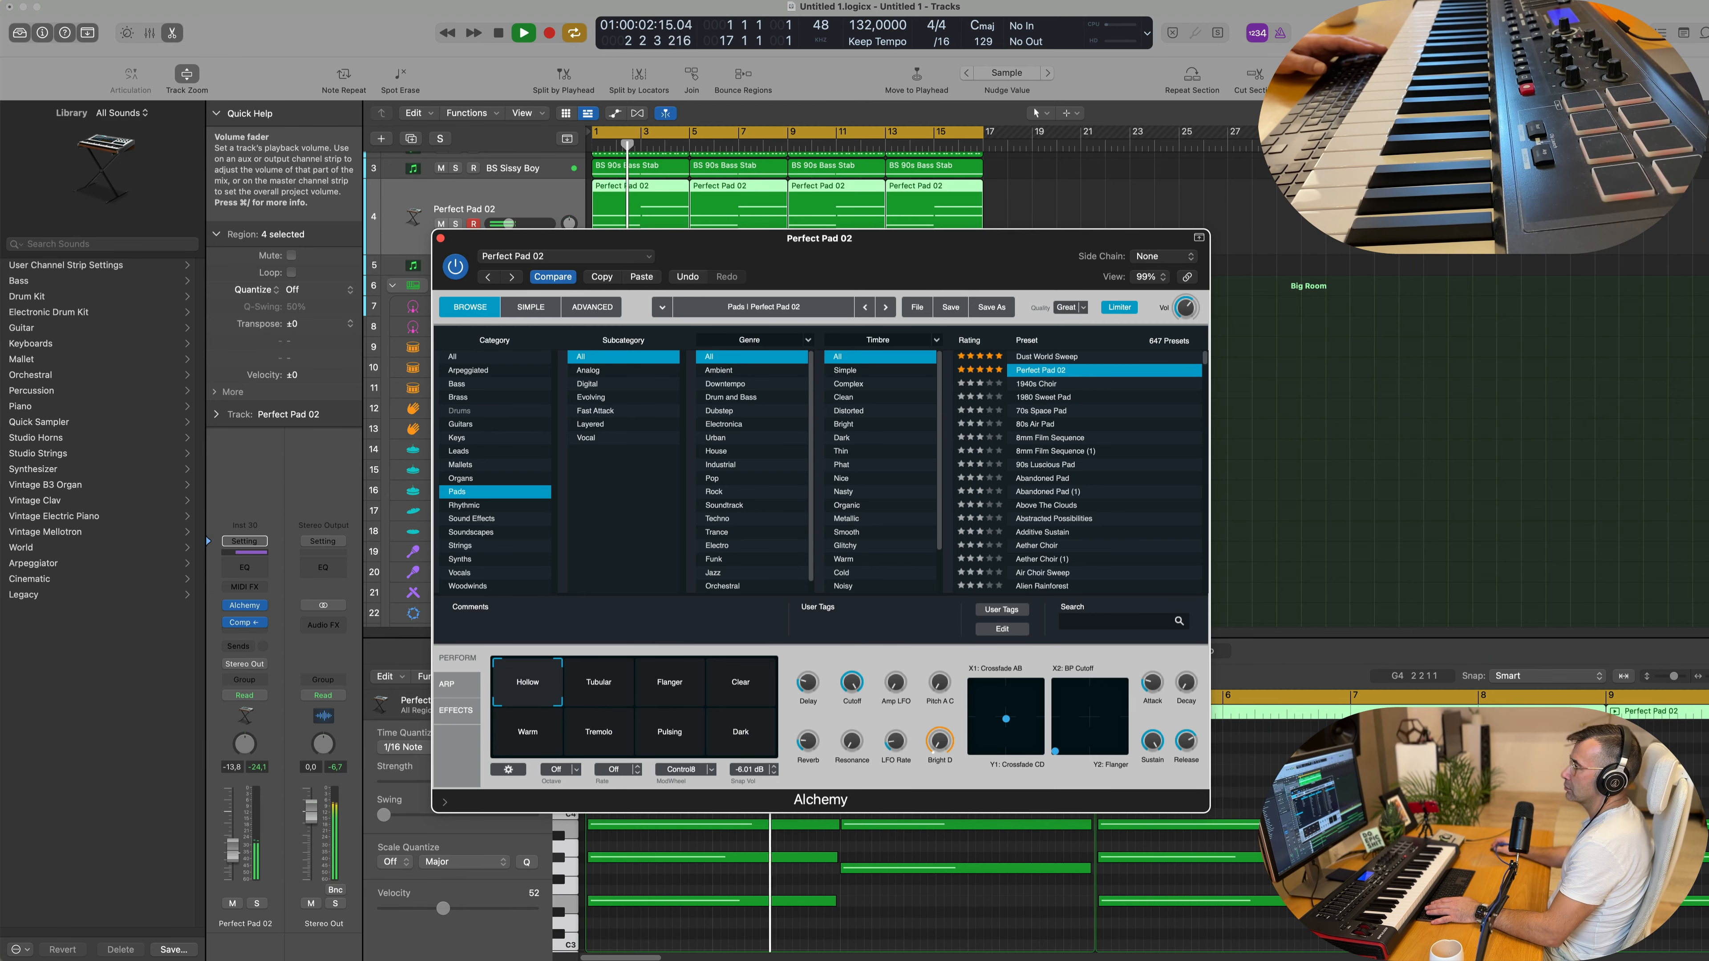
Step: Set the Perfect Pad 02 track's volume to -10.6 dB, lower Alchemy's Cutoff slightly and close its window
left_click(233, 851)
left_click_drag(851, 688, 857, 734)
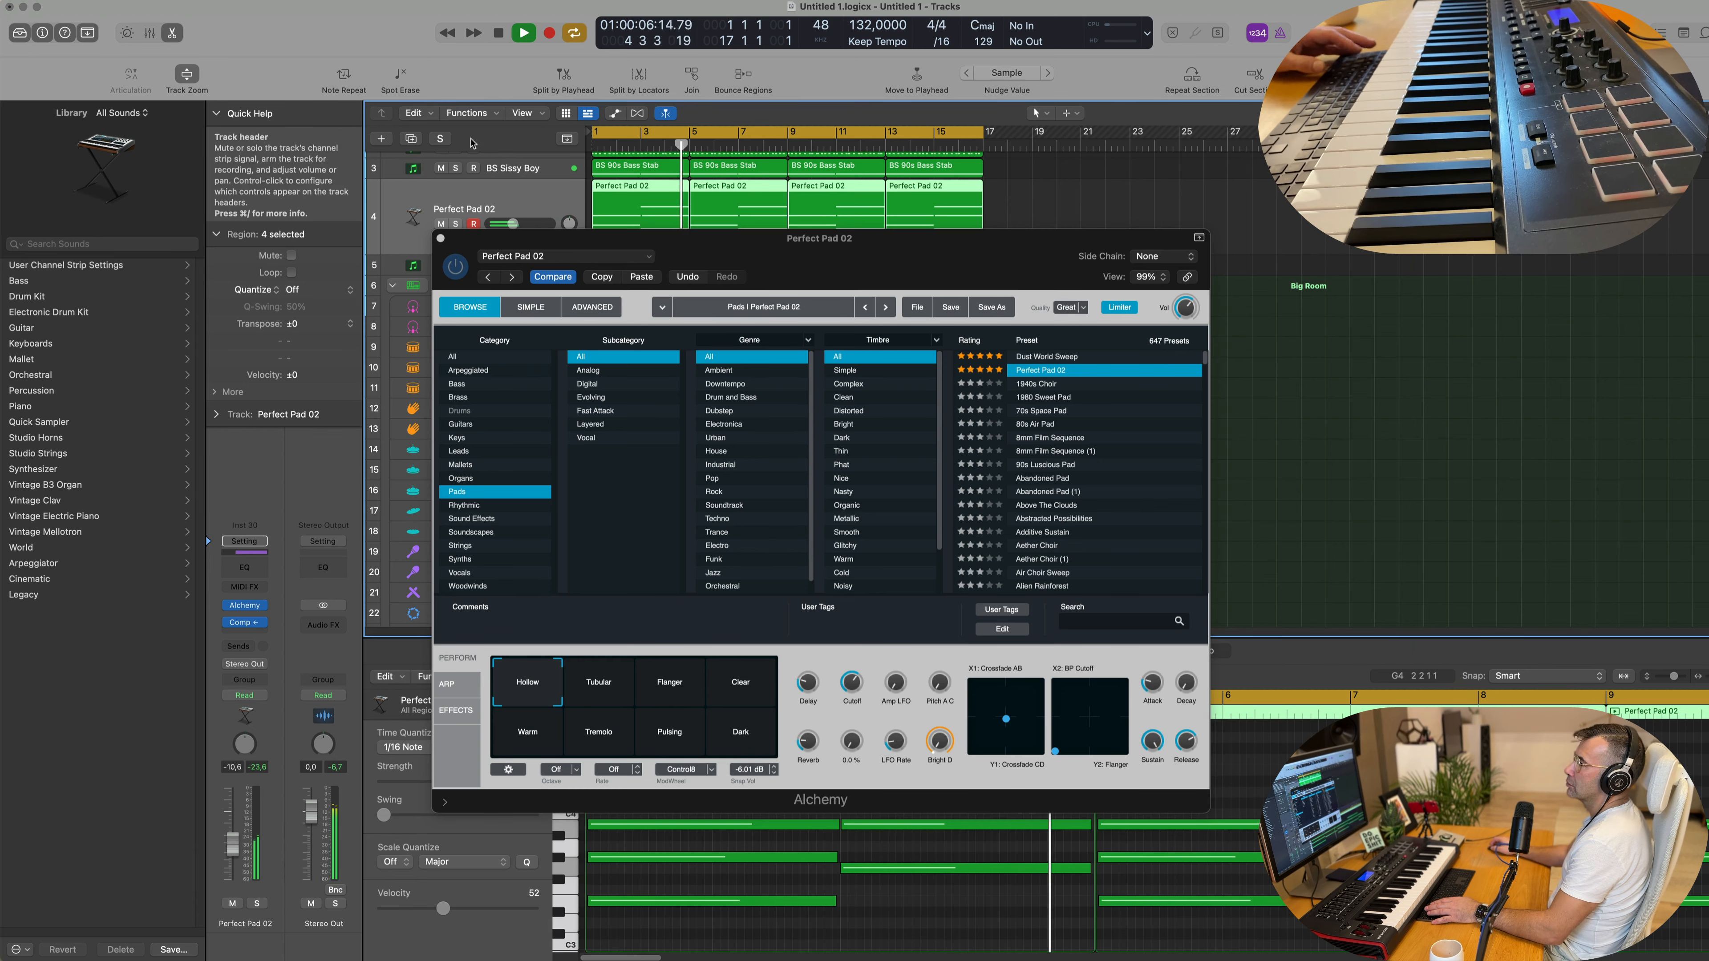
left_click(440, 238)
Step: Create a new track with duplicate settings below Perfect Pad 02 and play the loop from the beginning
scroll(494, 195, "left", 2)
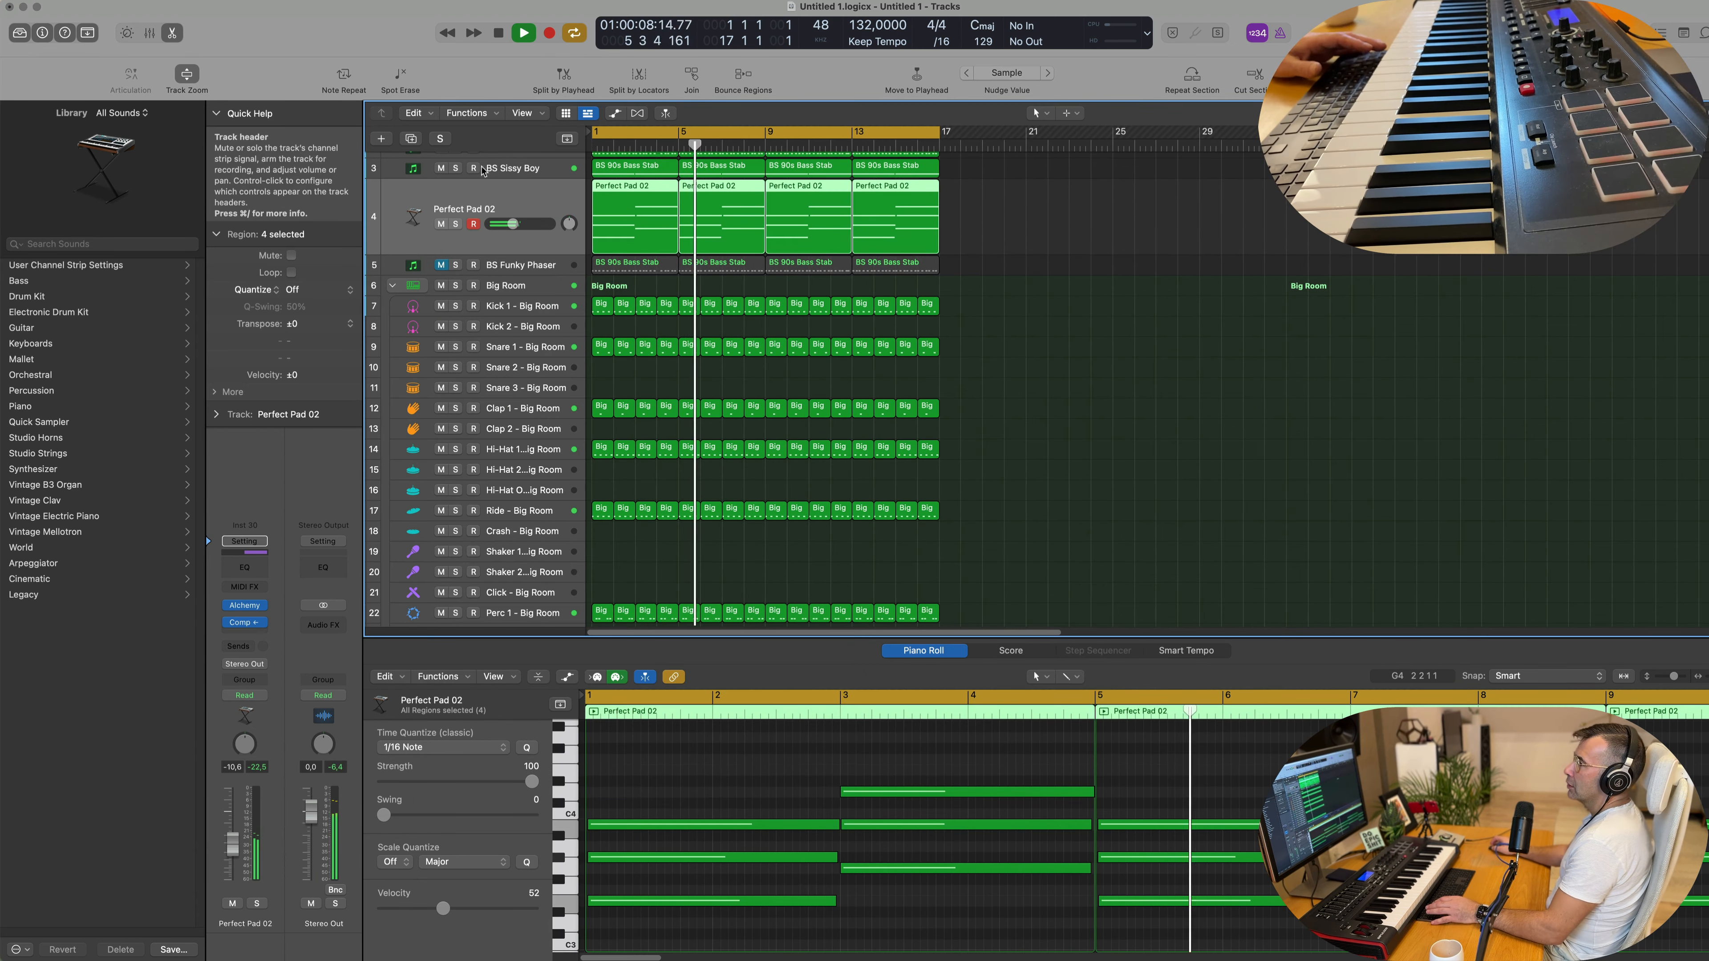
key("super+d")
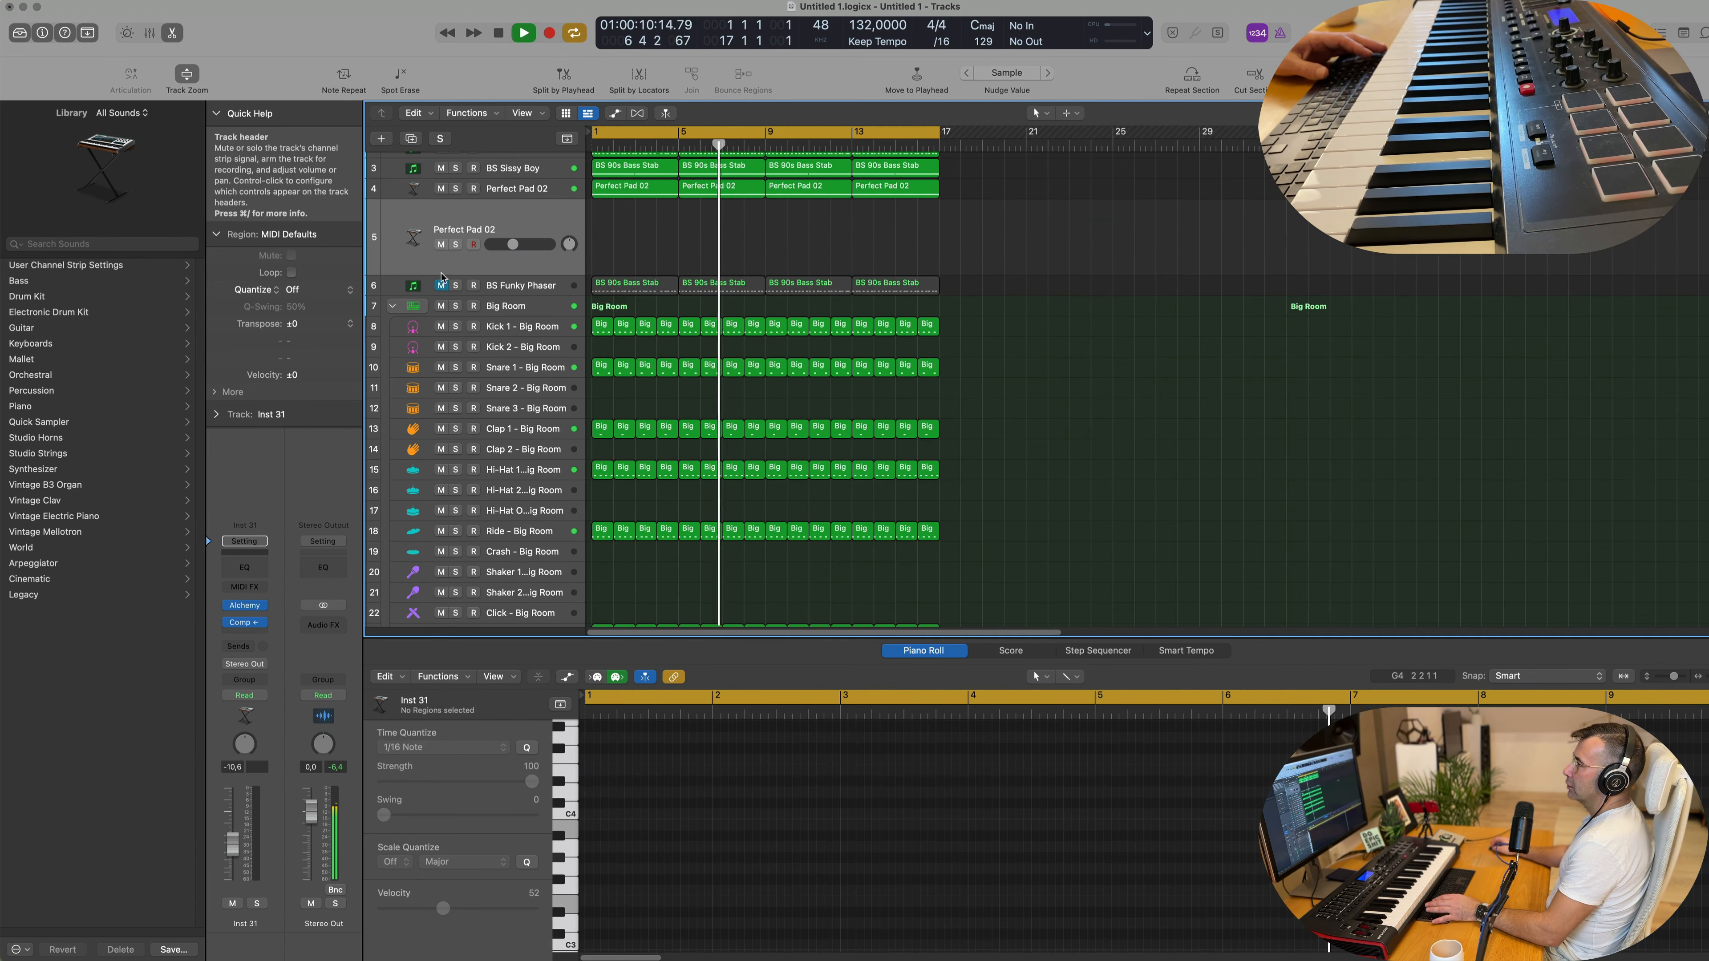
key("Return")
key("space")
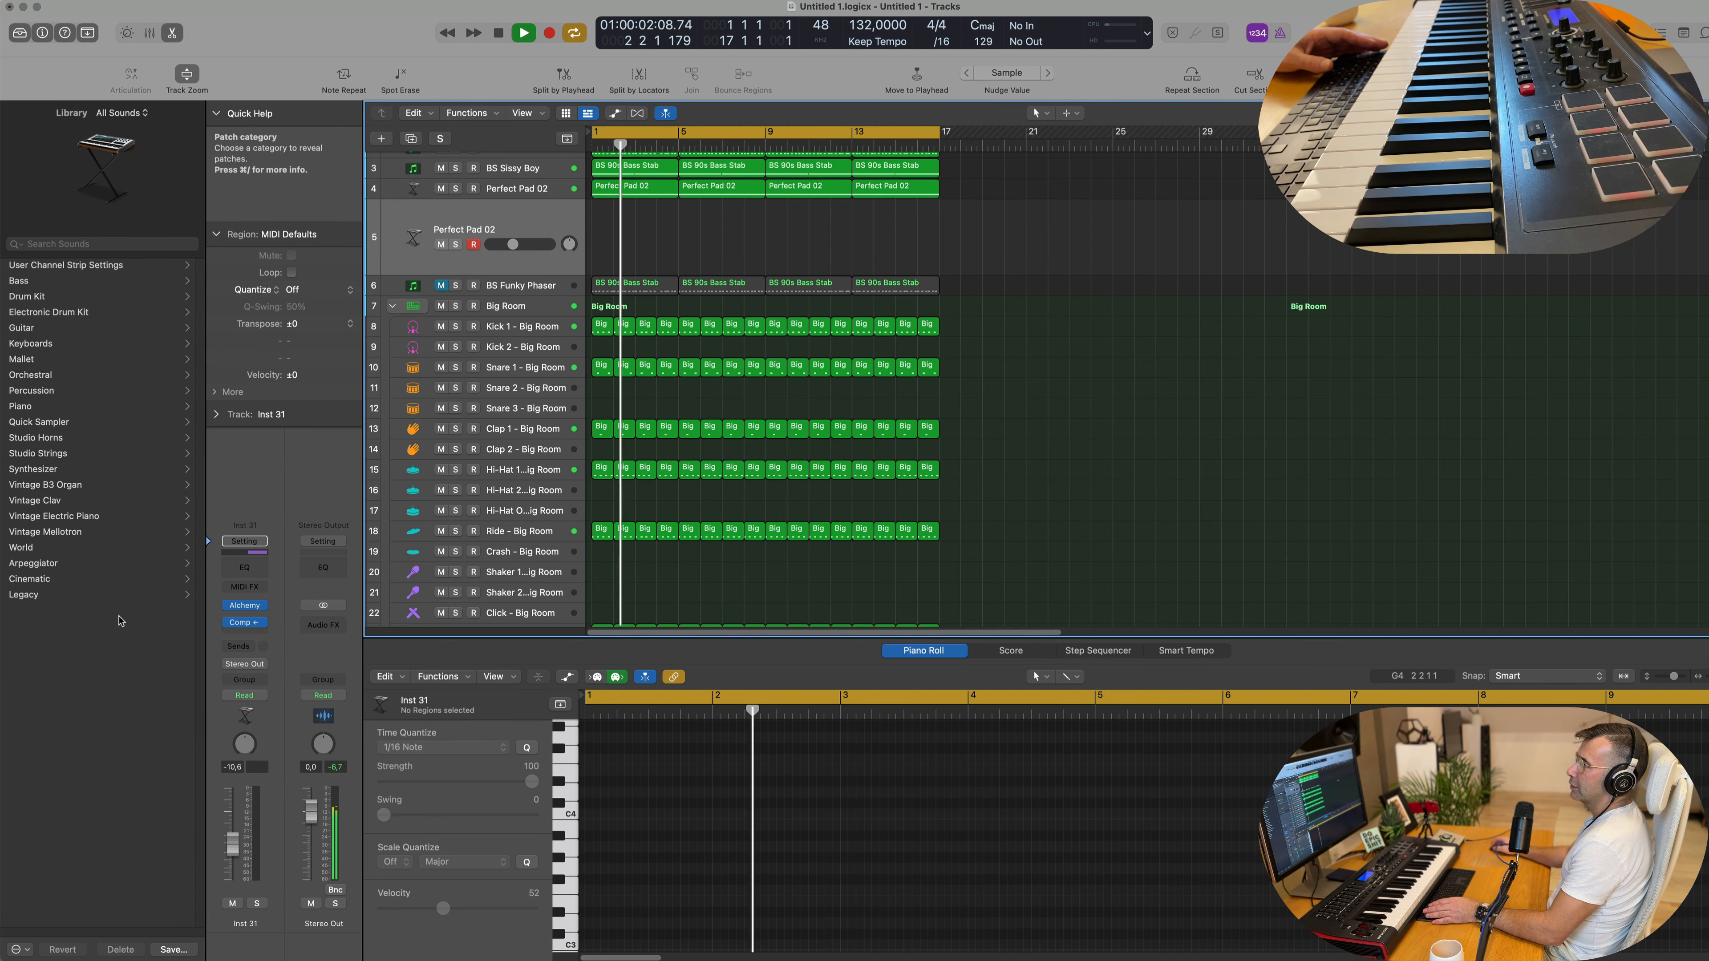
Step: Replace Alchemy with the multi-sample Sampler instrument on the new track
left_click(262, 605)
mouse_move(263, 610)
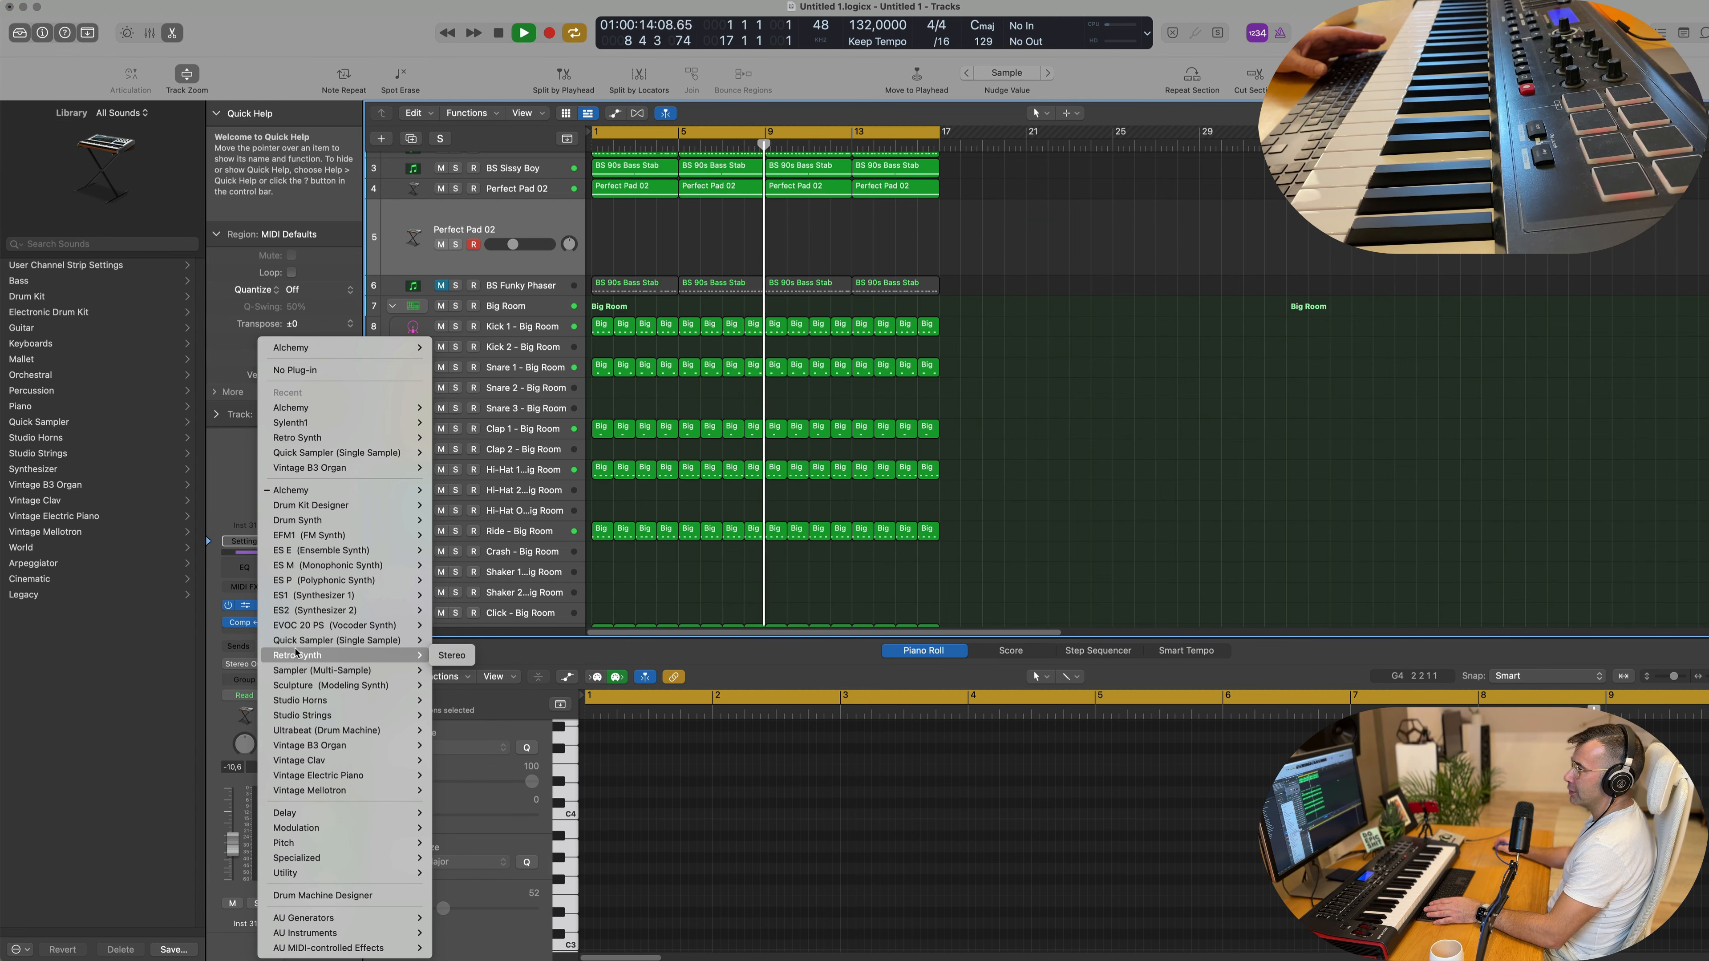
mouse_move(302, 673)
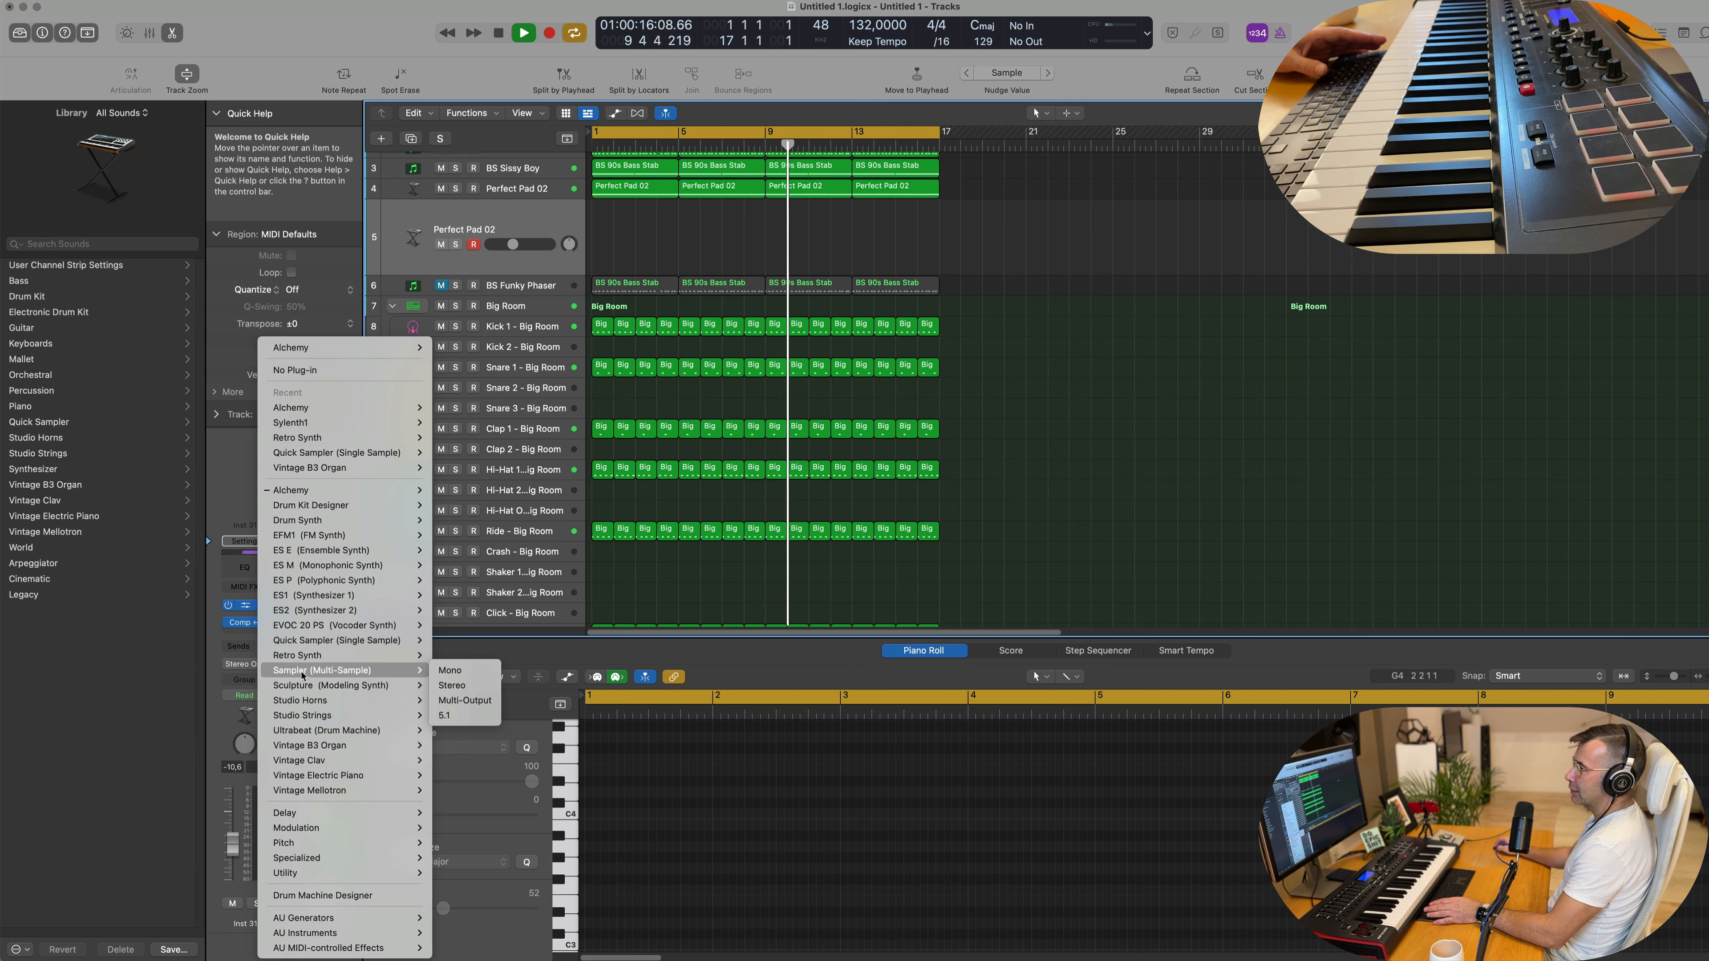
left_click(713, 409)
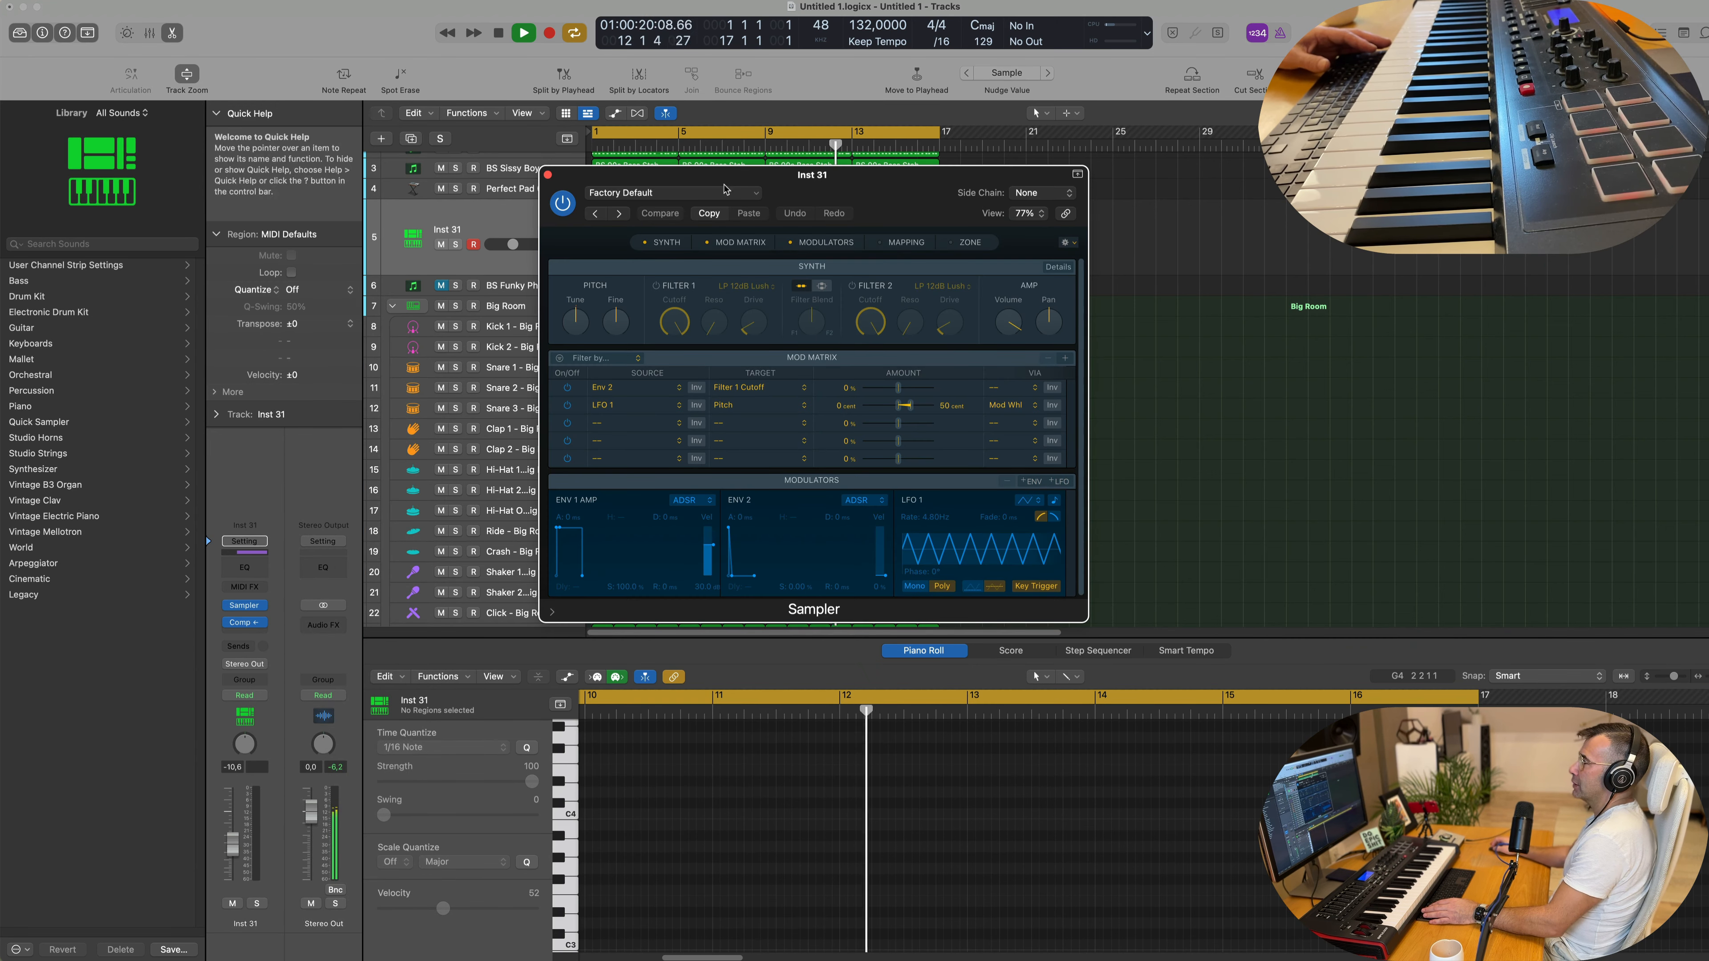
Step: Load the Yamaha Grand Piano acoustic piano preset in Sampler and set the track's volume to -5.0 dB
left_click(673, 193)
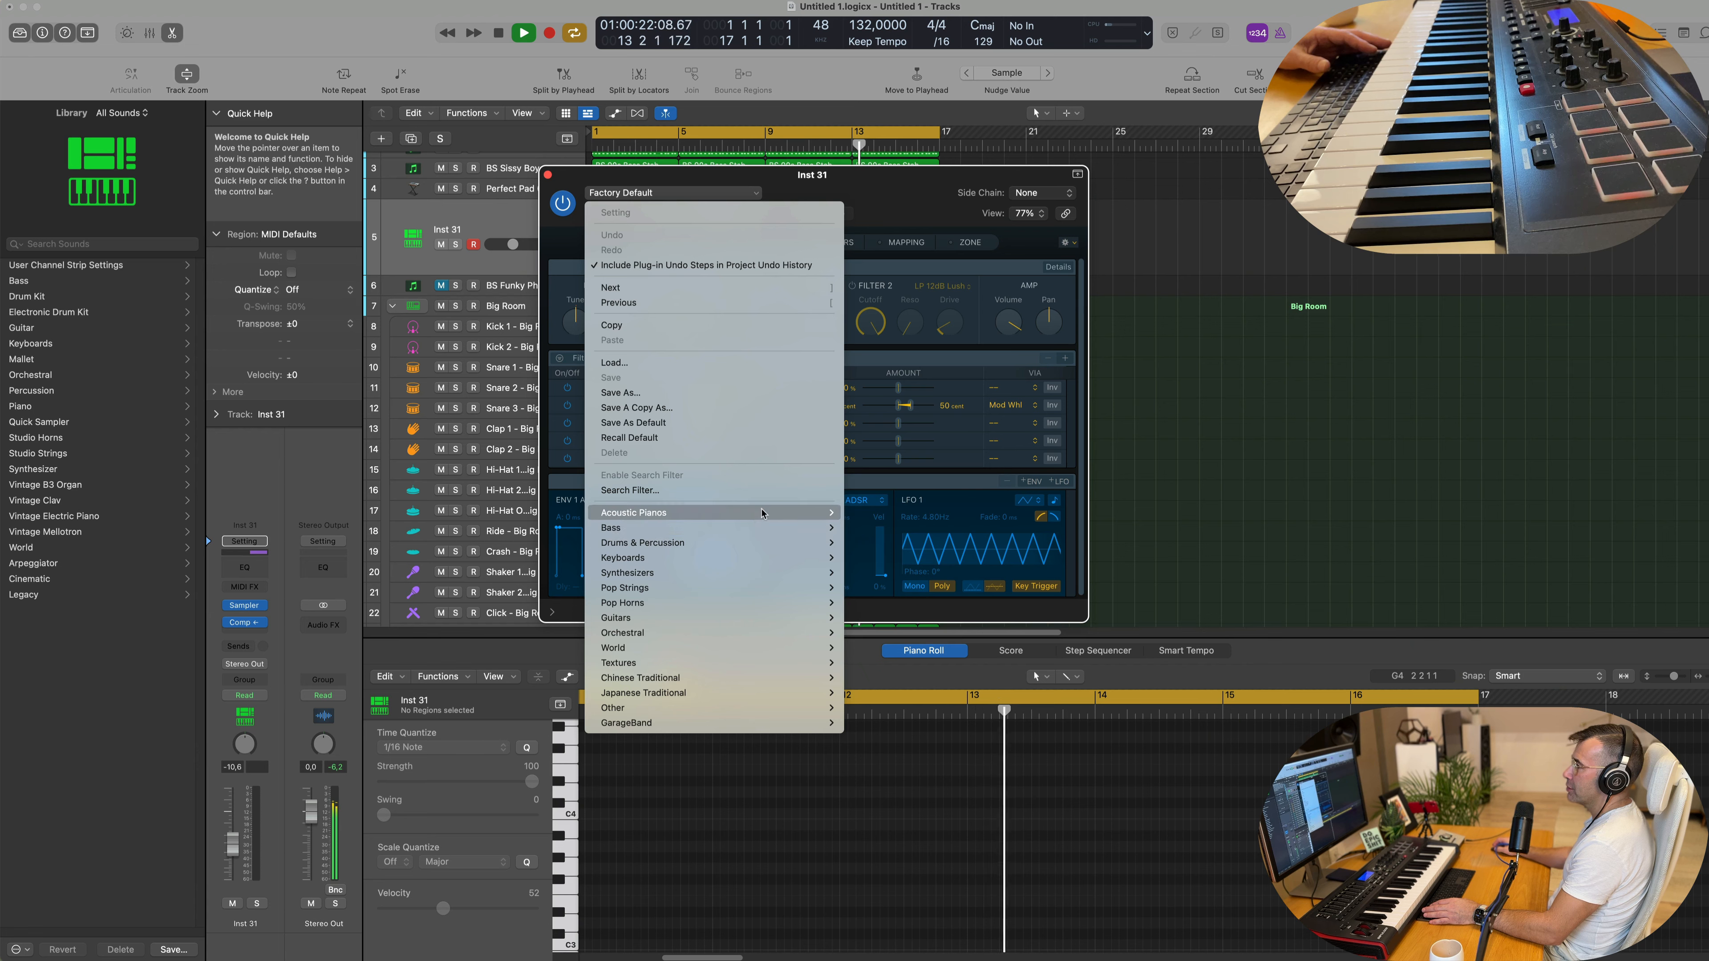
mouse_move(774, 512)
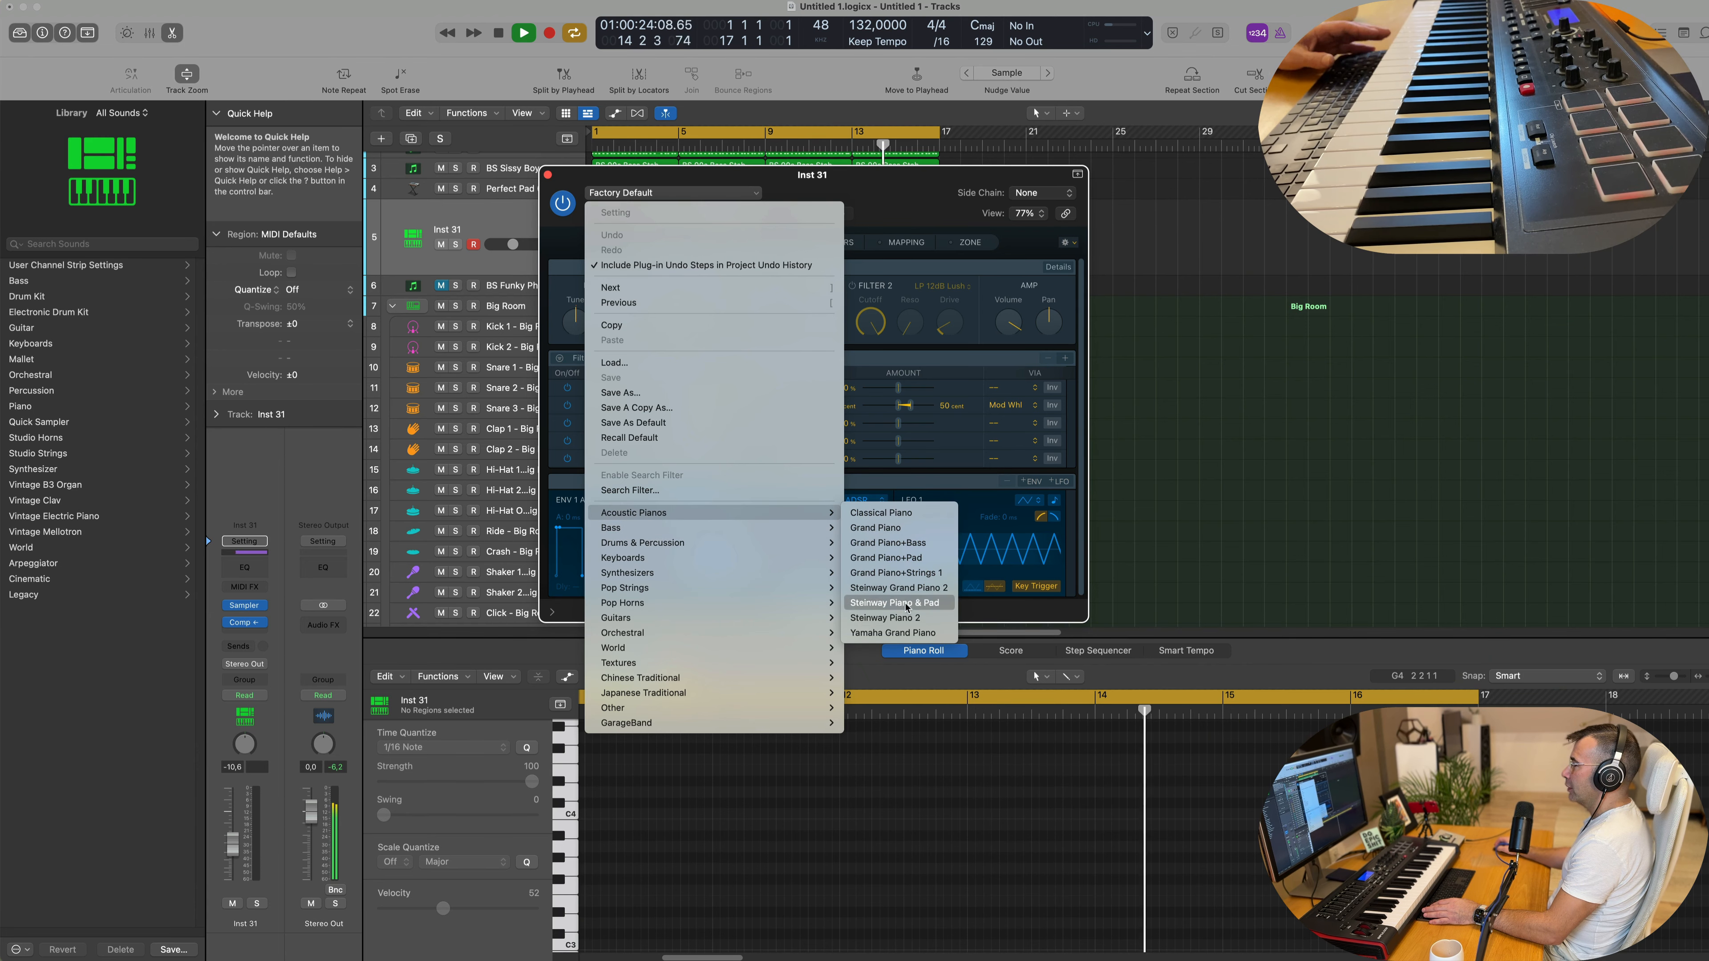
left_click(954, 394)
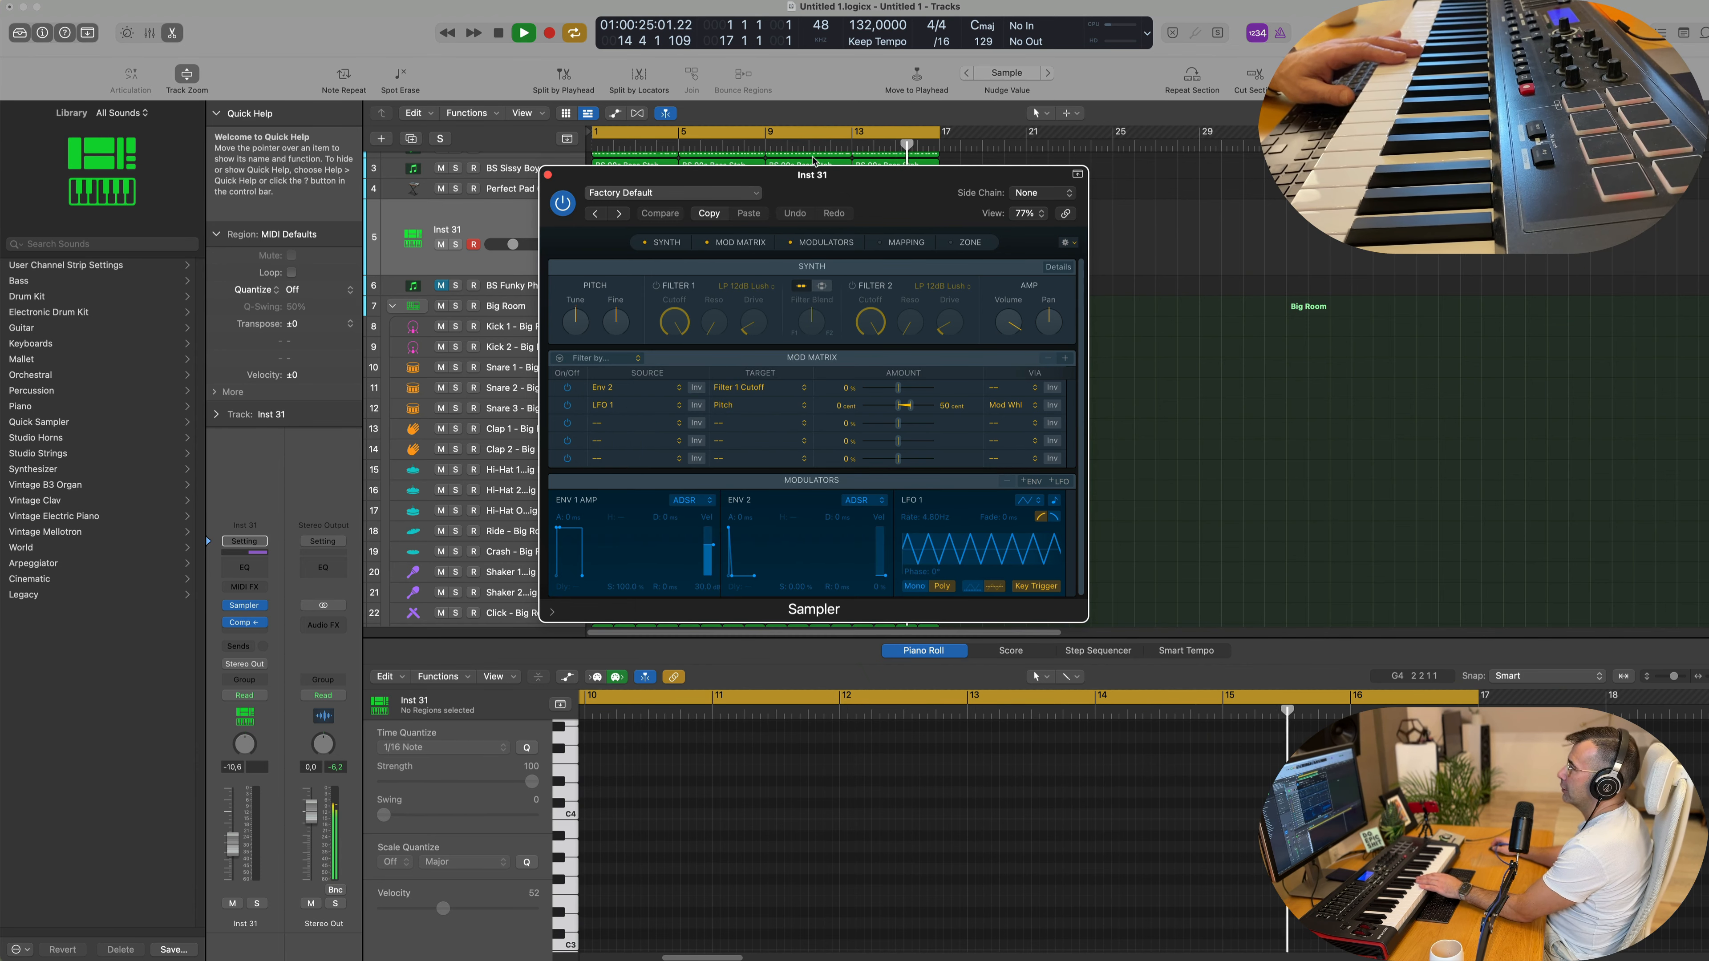
left_click_drag(847, 176, 1092, 203)
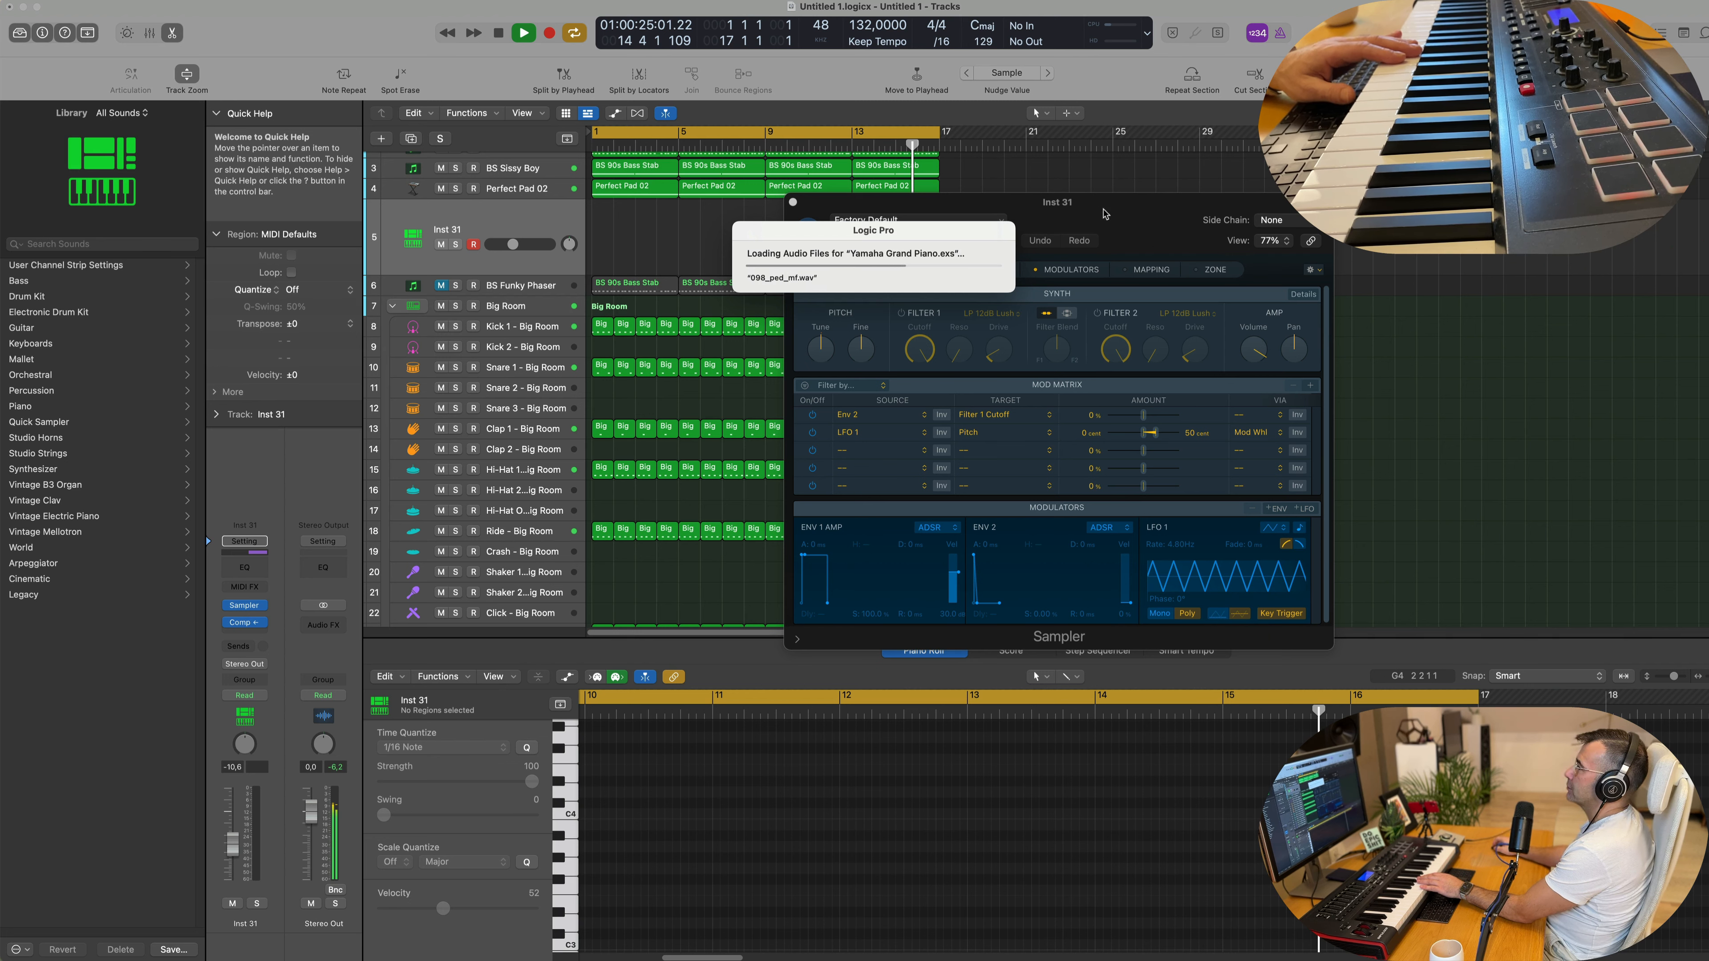
left_click_drag(1103, 214, 1088, 211)
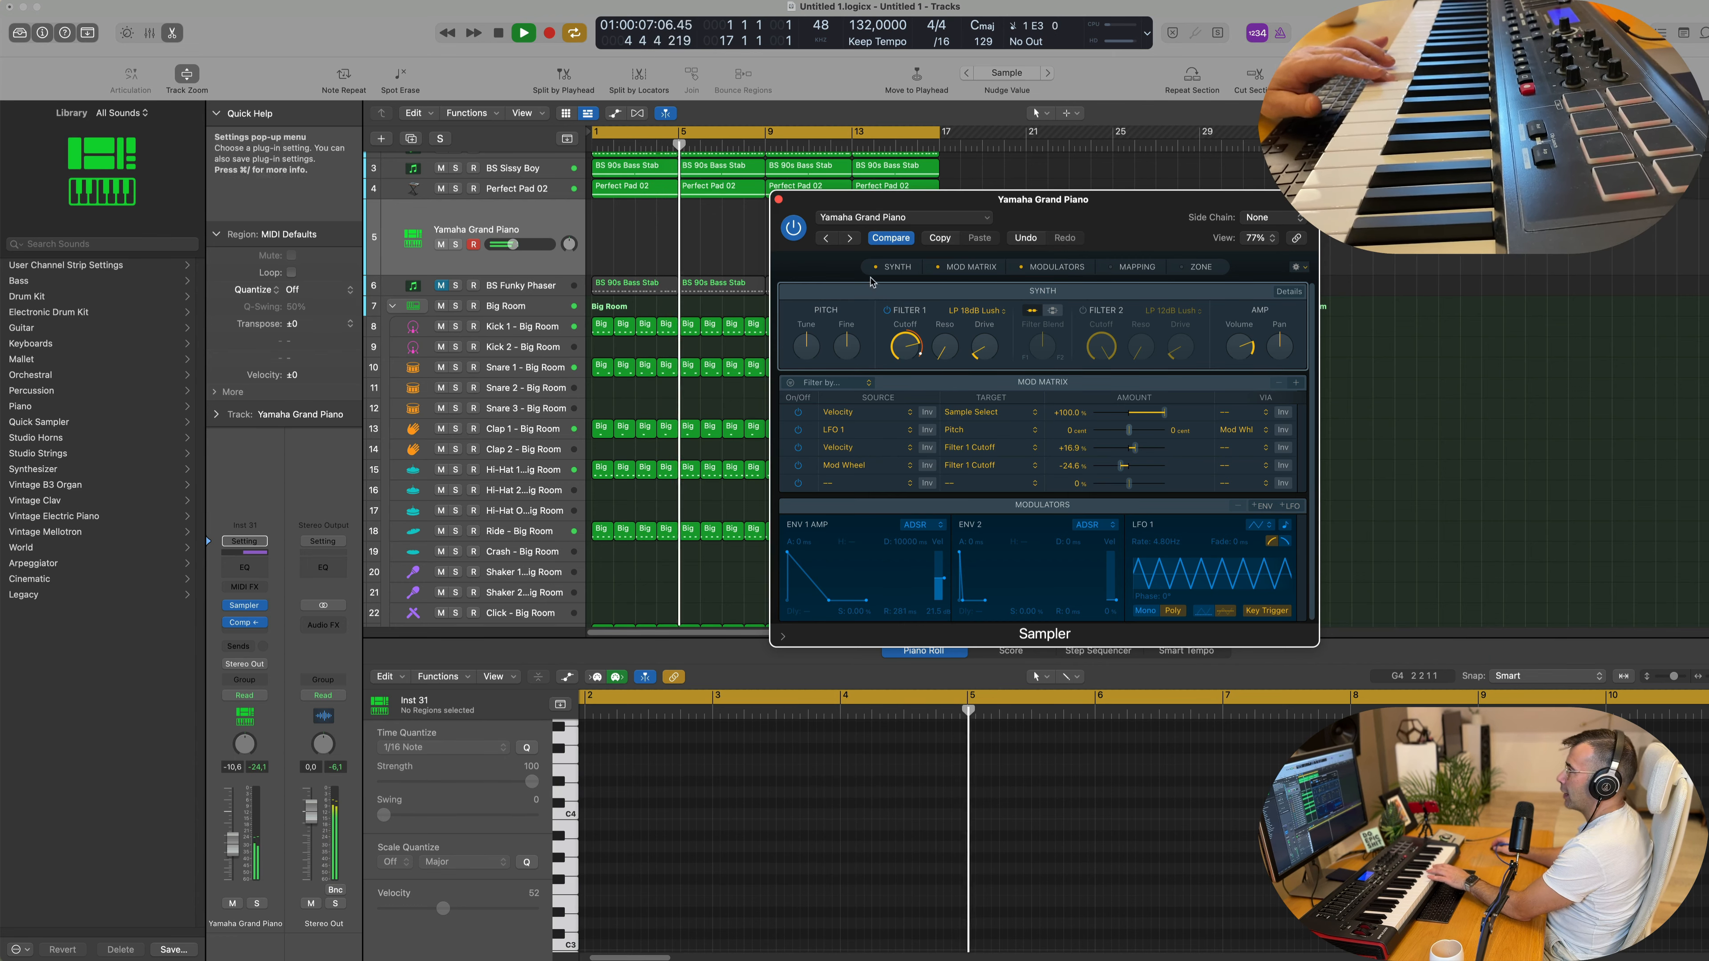
left_click_drag(229, 845, 228, 837)
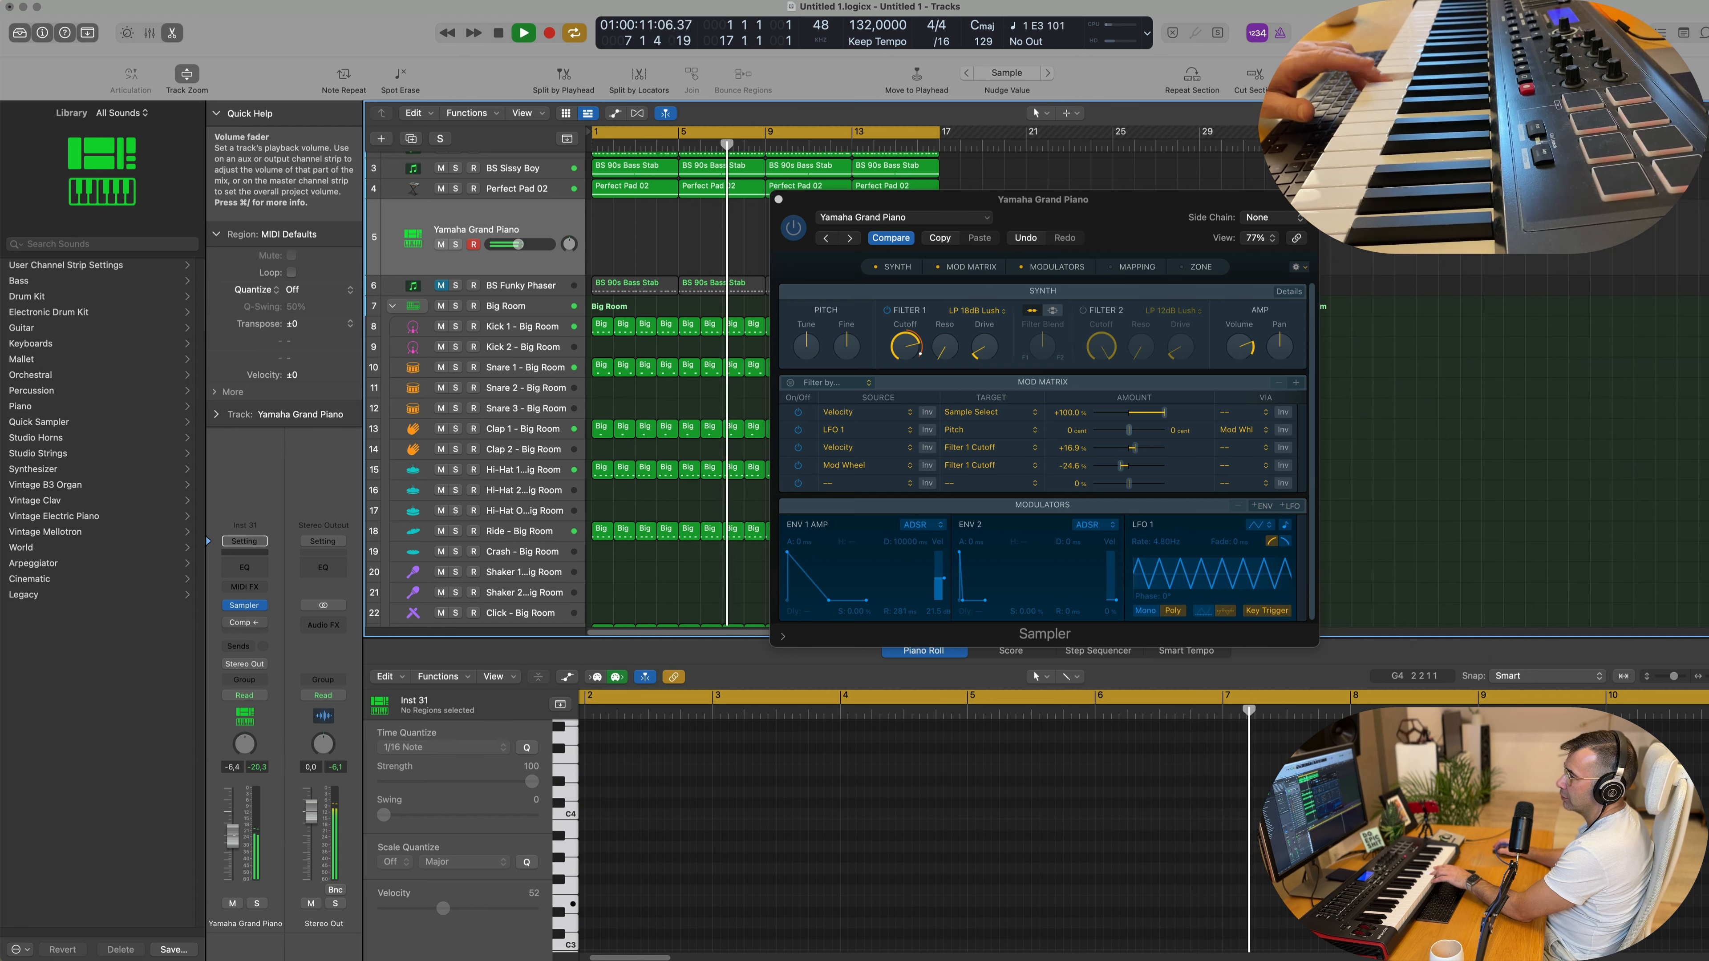
Step: Add a send to Bus 5 on the Yamaha Grand Piano track
left_click(240, 646)
mouse_move(283, 668)
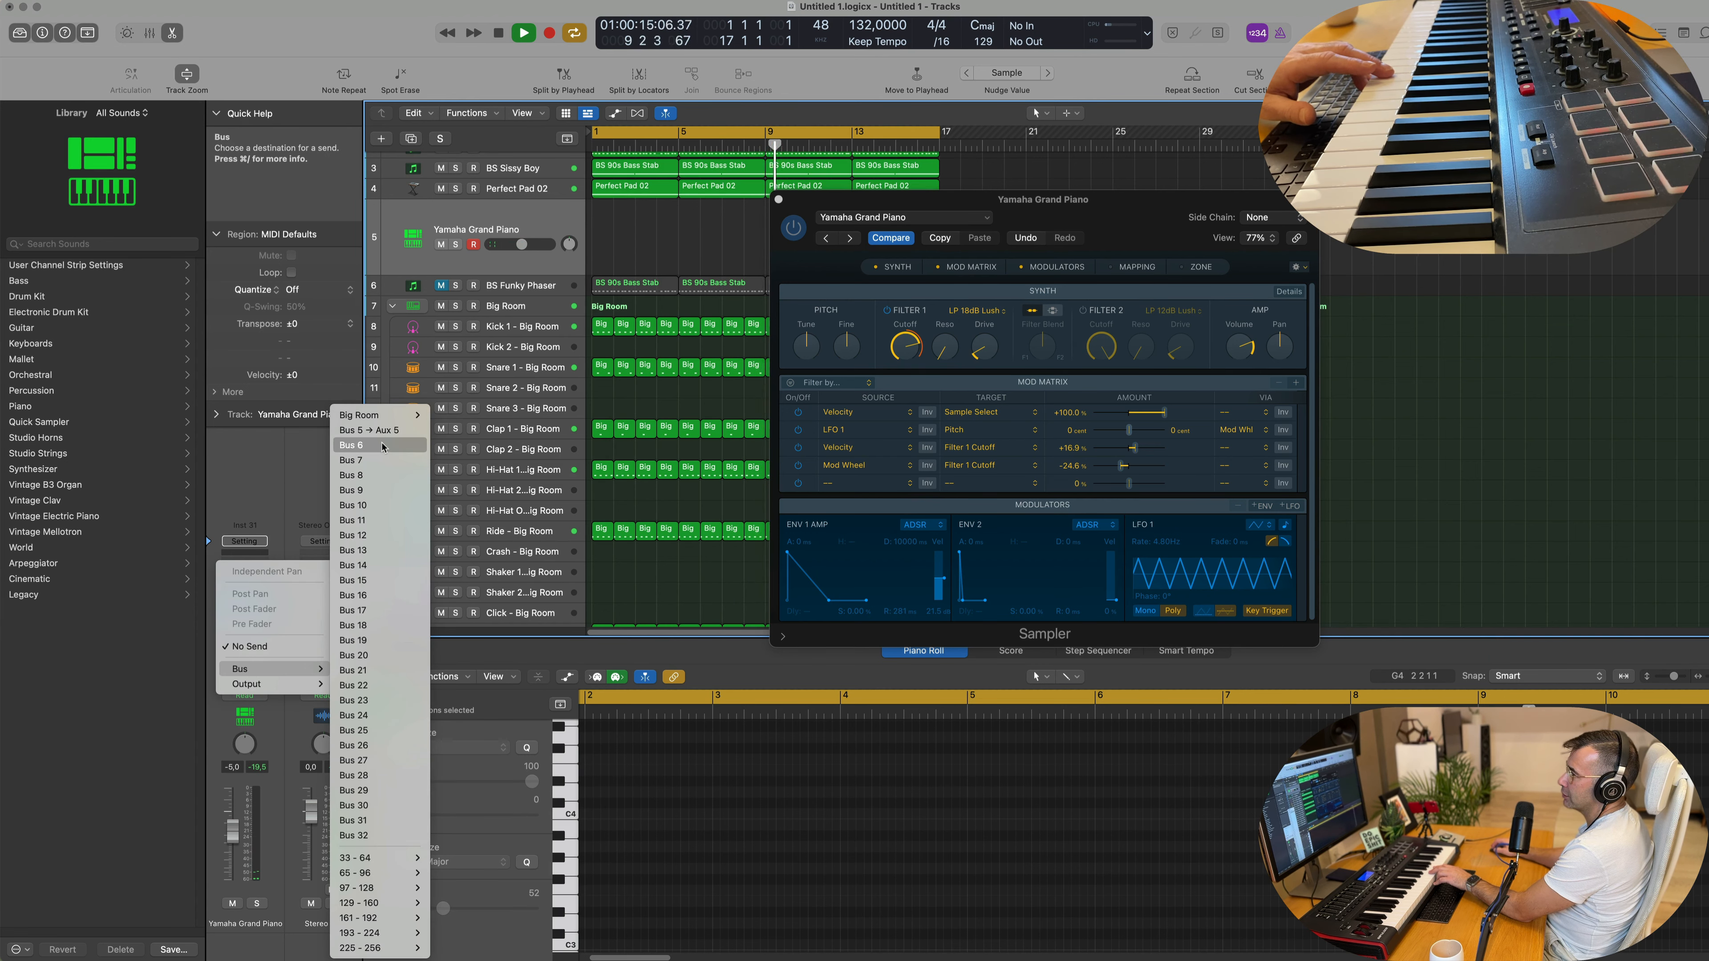
left_click(368, 430)
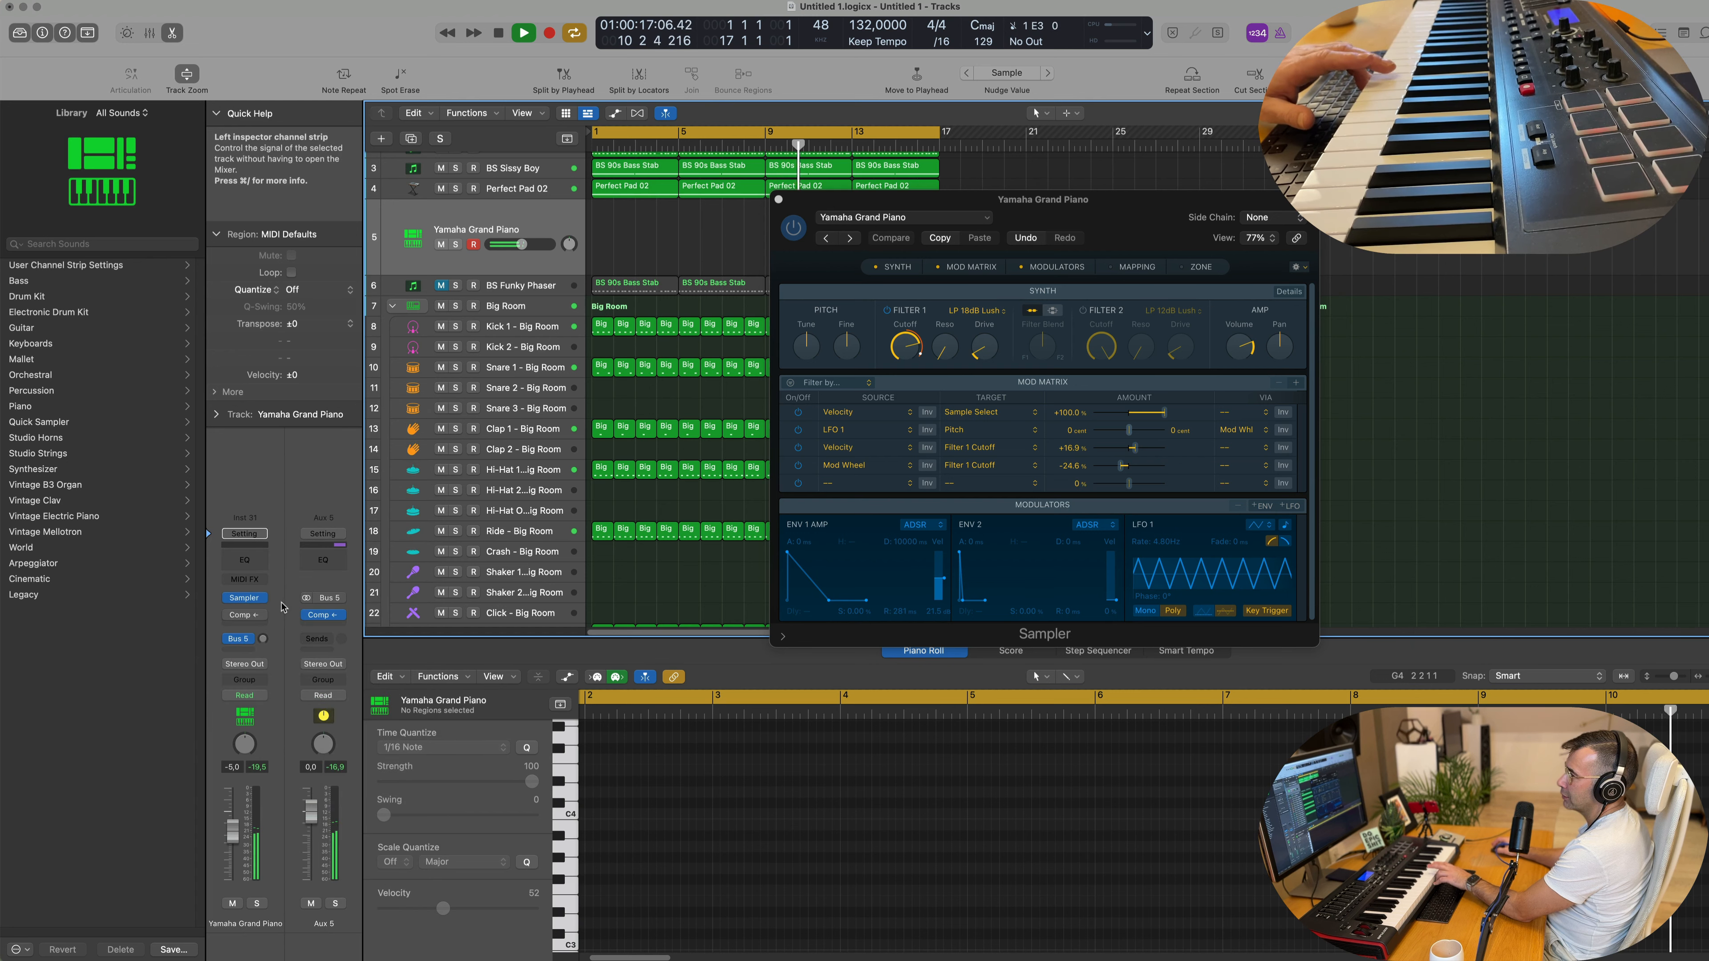
Step: Reassign the Yamaha Grand Piano track's send to Bus 6
left_click(244, 639)
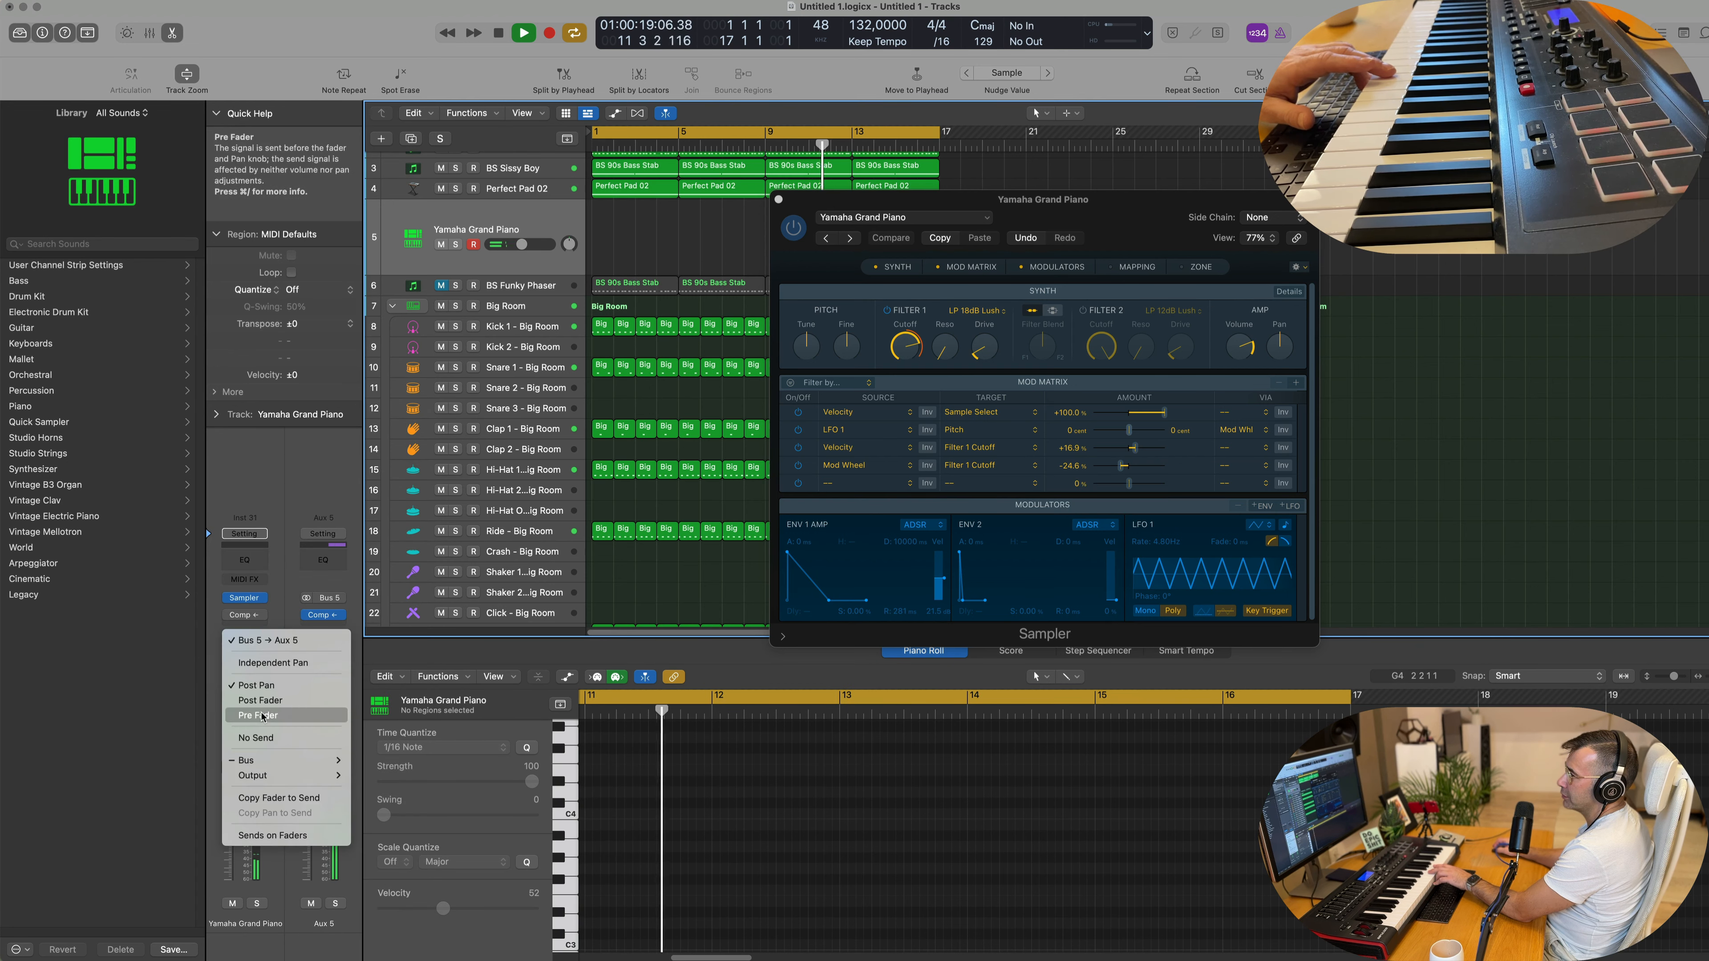
mouse_move(267, 774)
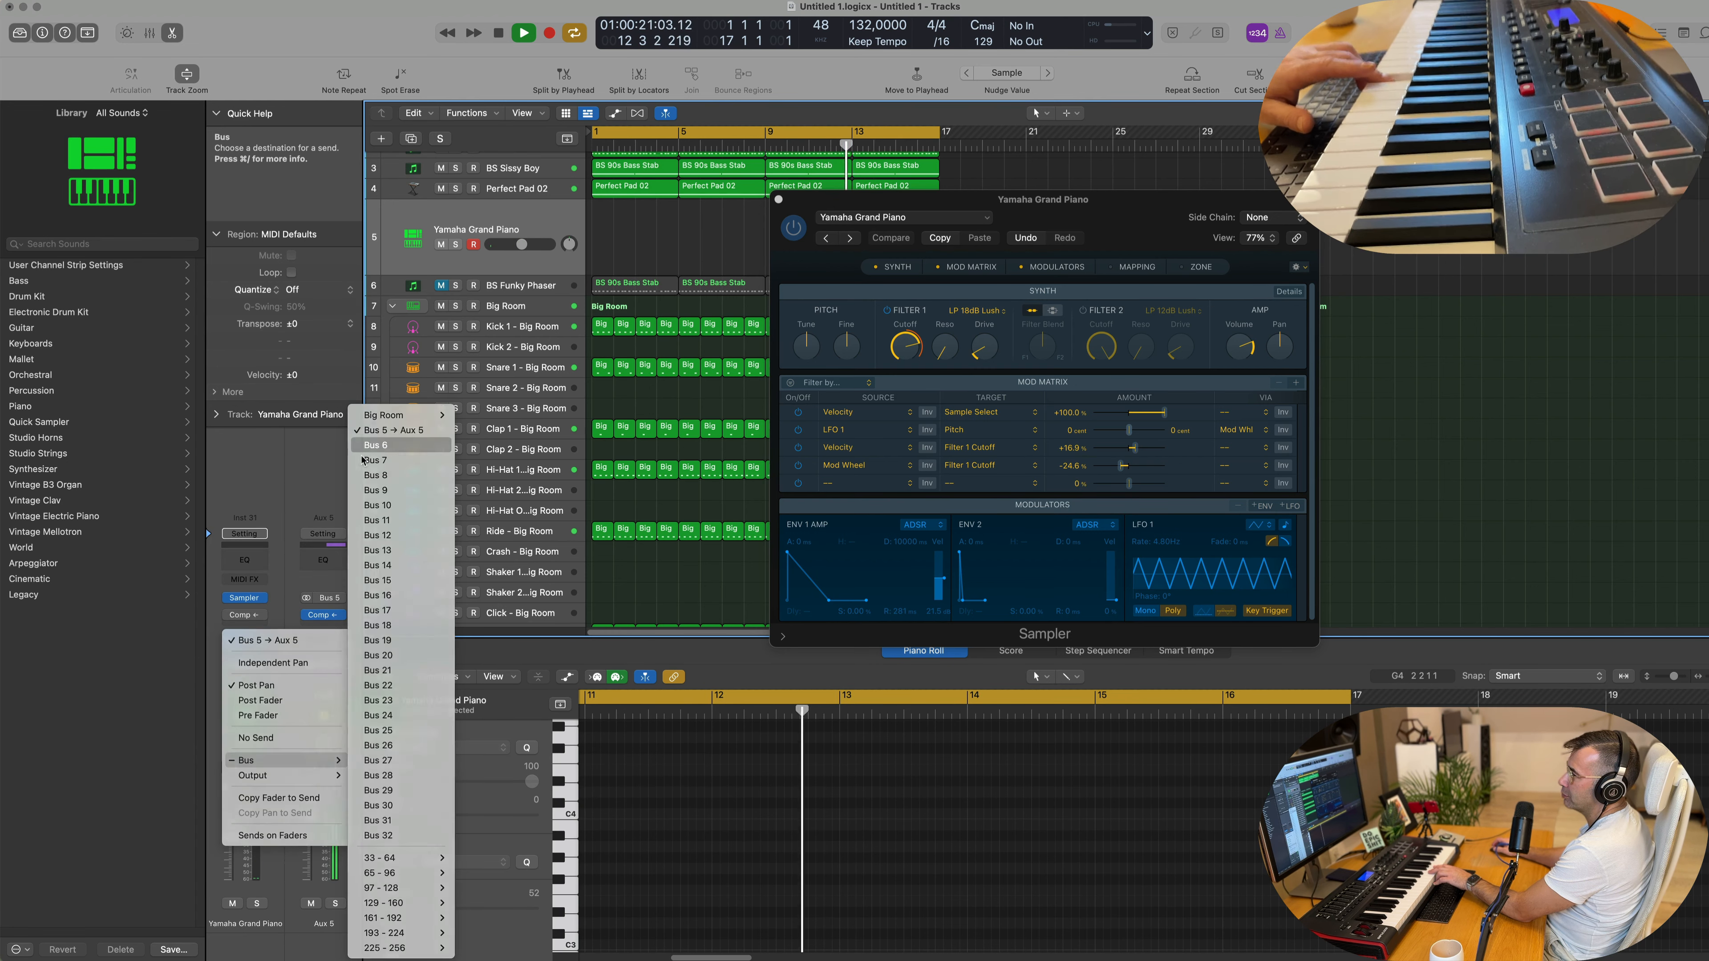
left_click(386, 446)
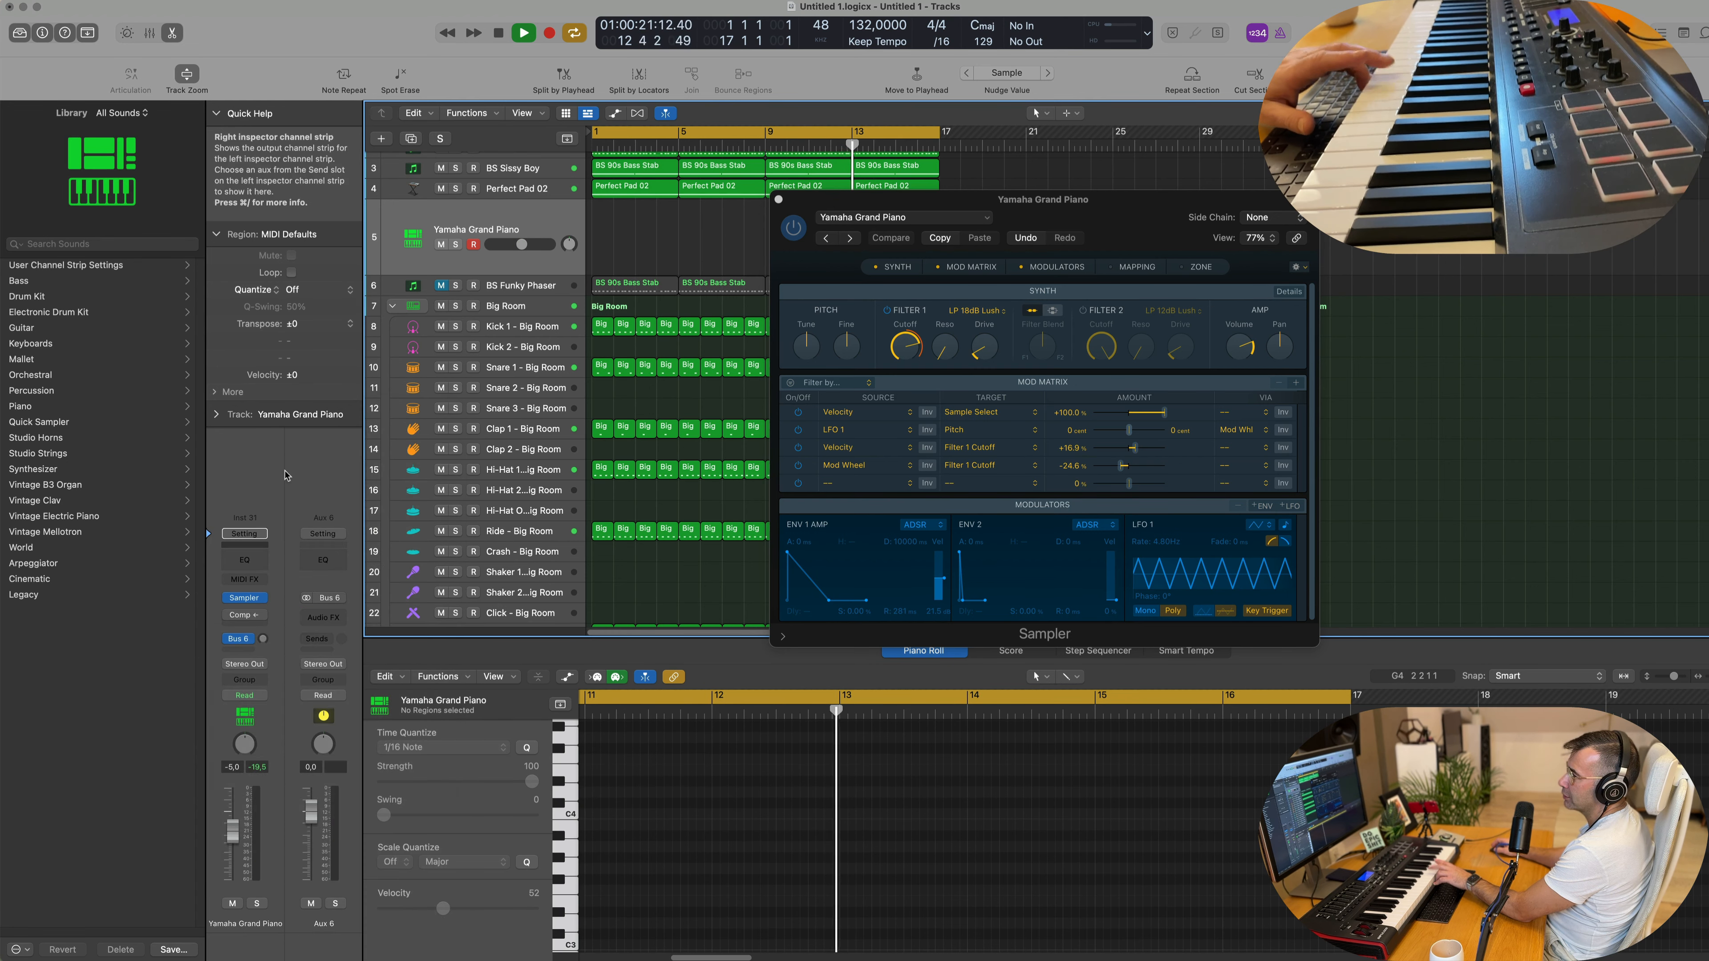
Step: Insert a stereo SilverVerb on Aux 6, load its grandiose preset and set the Wet output to 100%
left_click(323, 617)
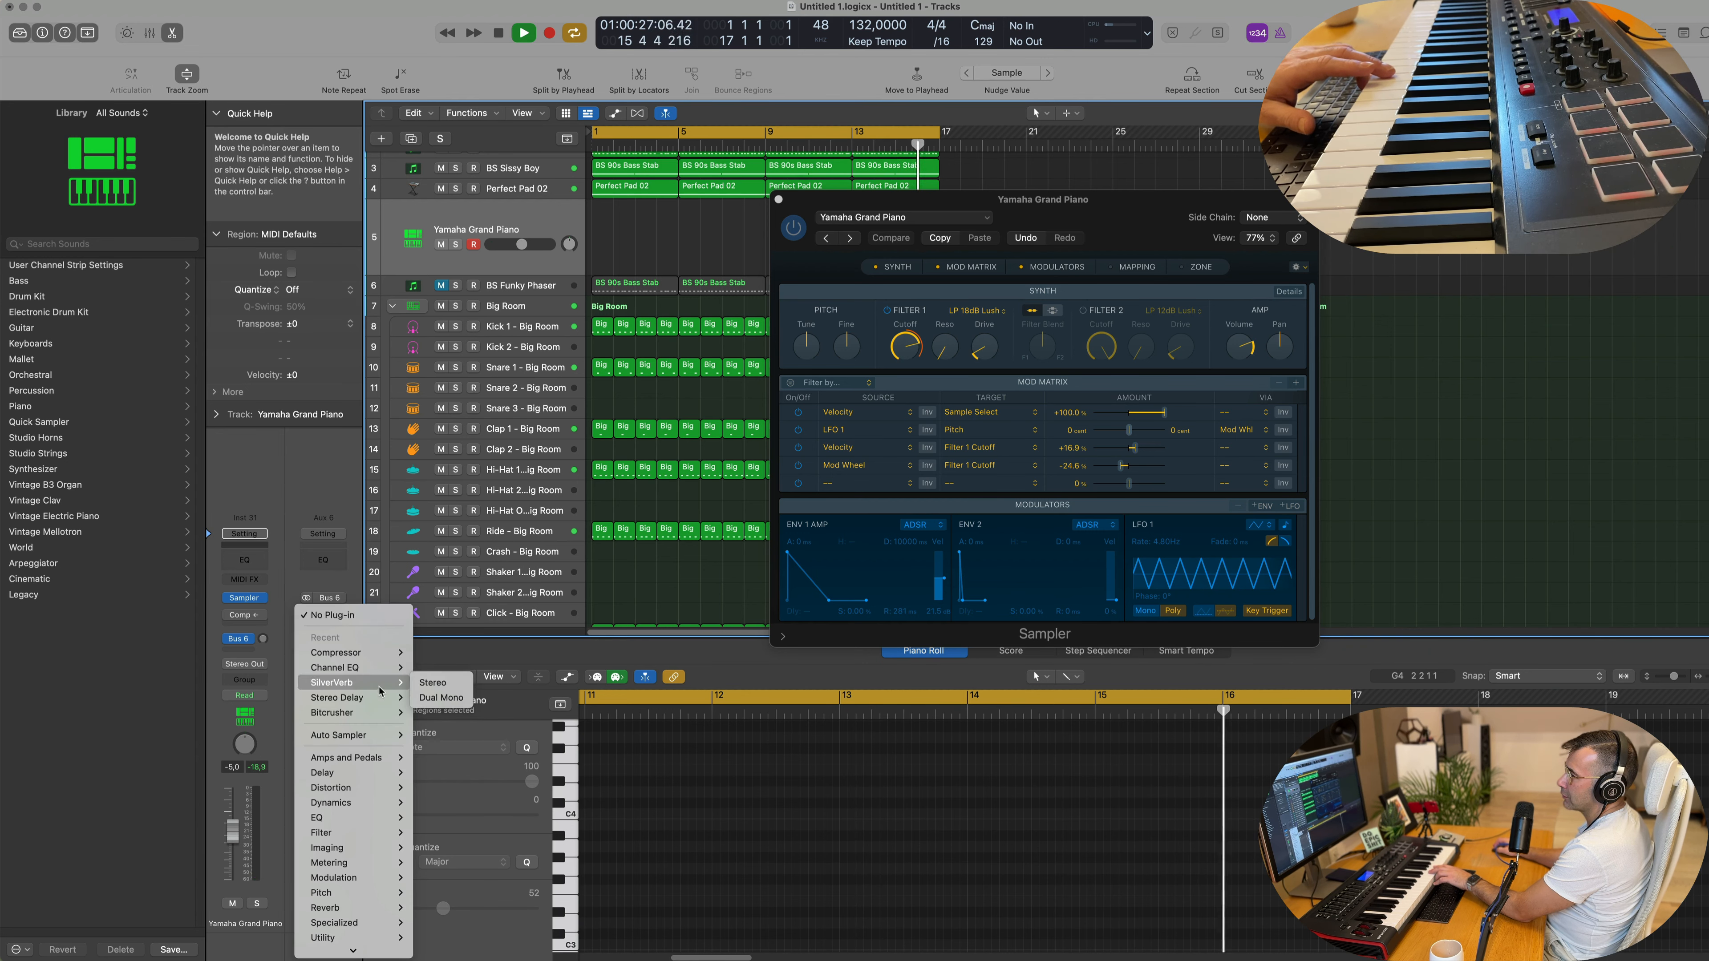
left_click(431, 682)
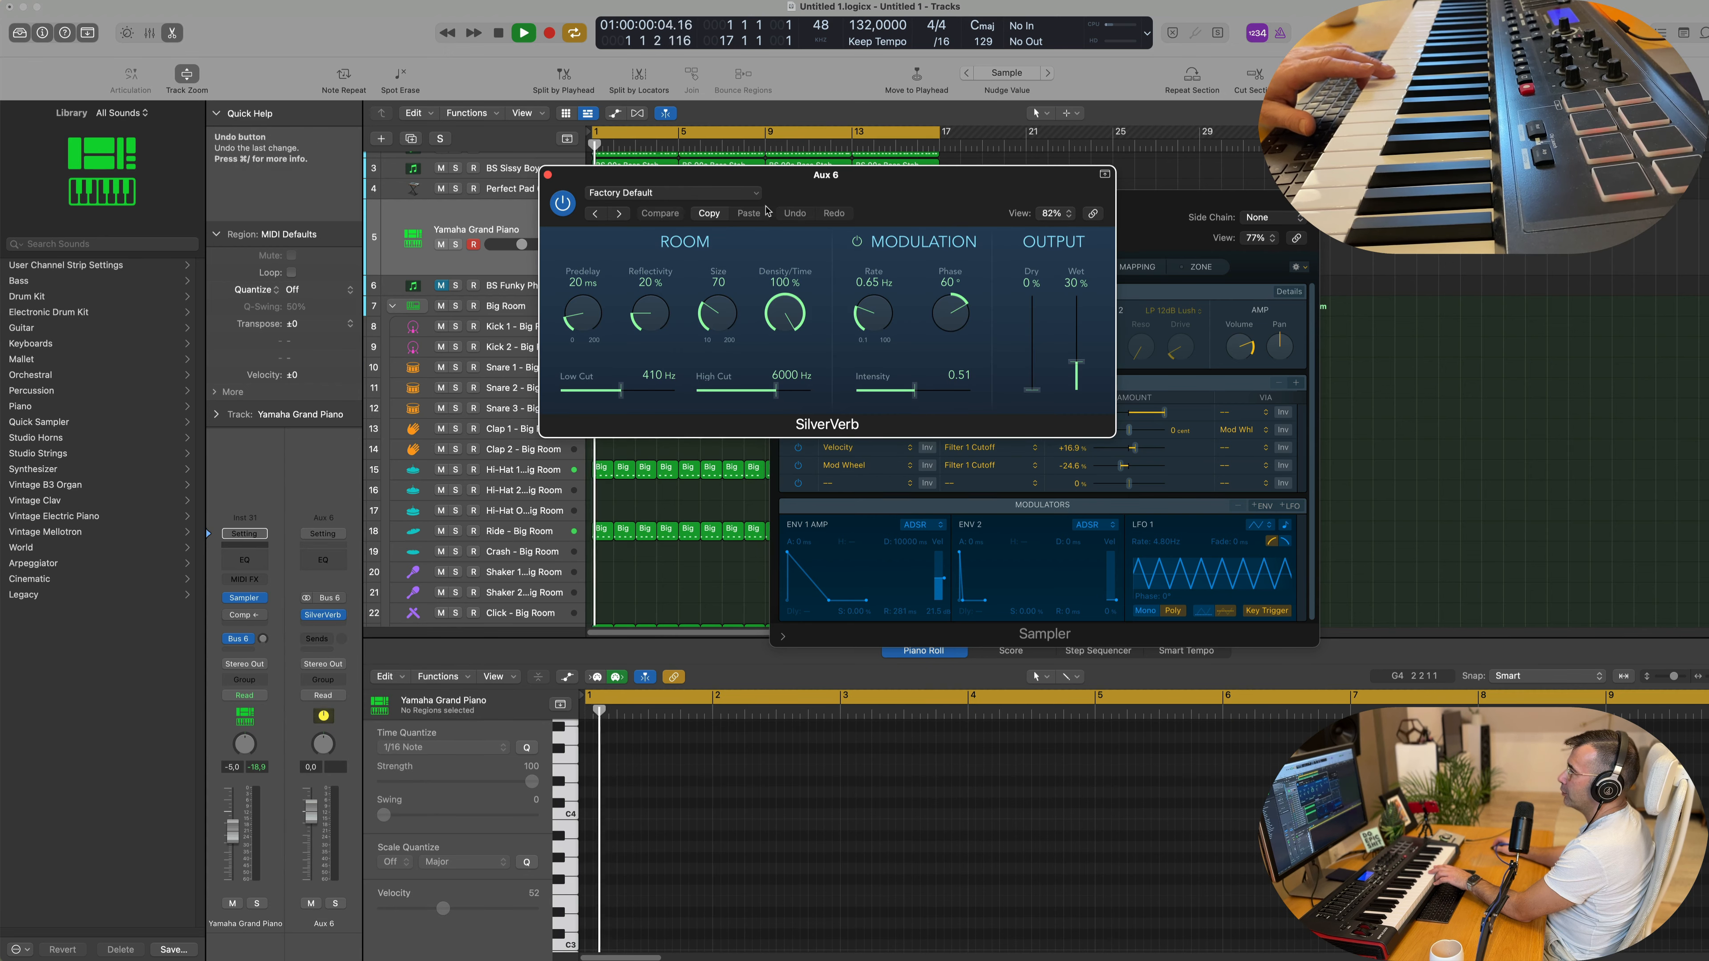
left_click(739, 195)
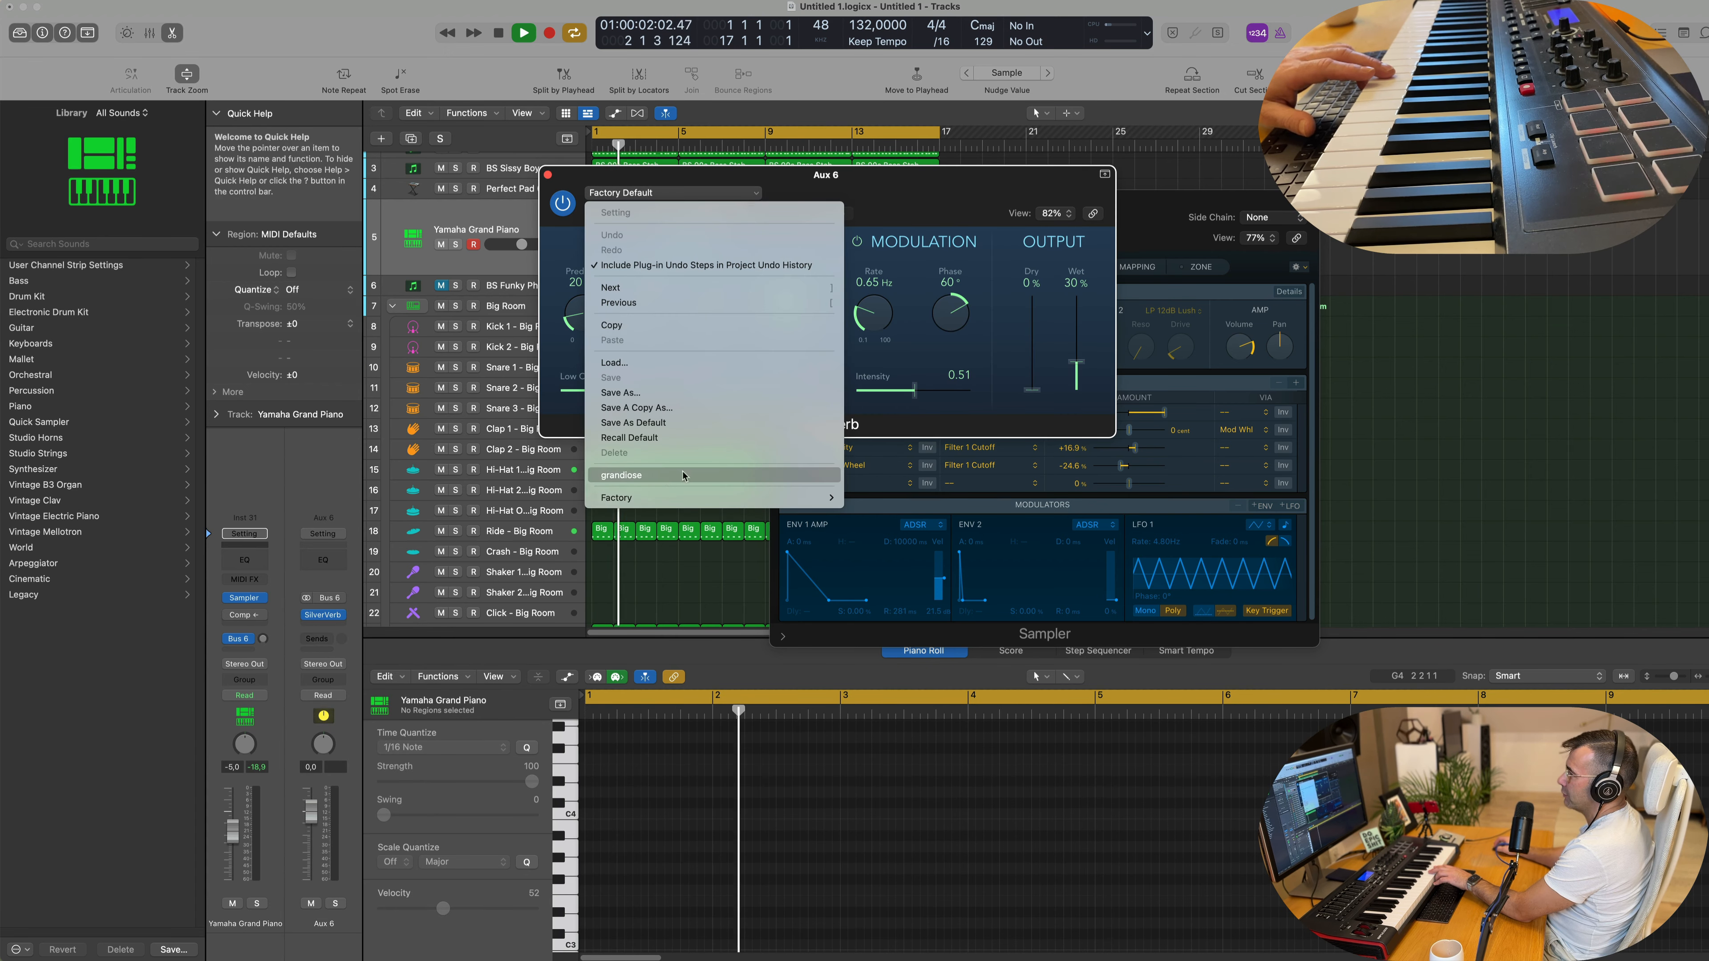
left_click(639, 475)
left_click_drag(1079, 298, 1078, 286)
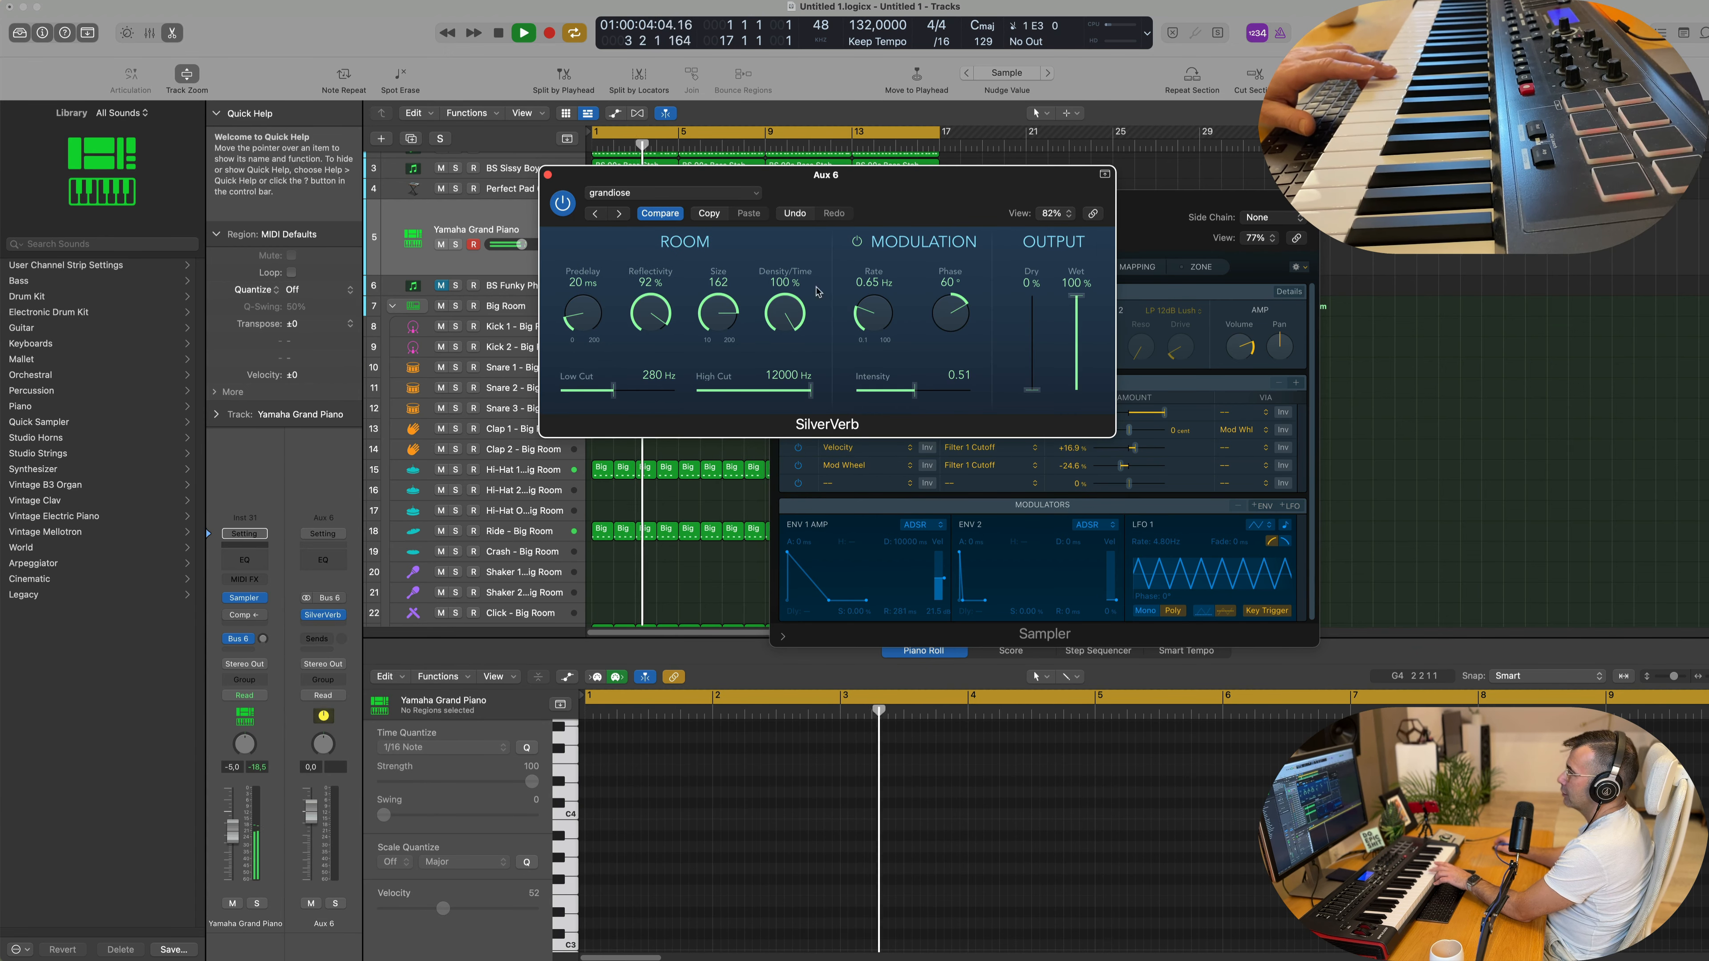
Step: Raise the piano's Bus 6 send level and move the SilverVerb and Sampler windows clear of the track area
left_click_drag(267, 640, 266, 633)
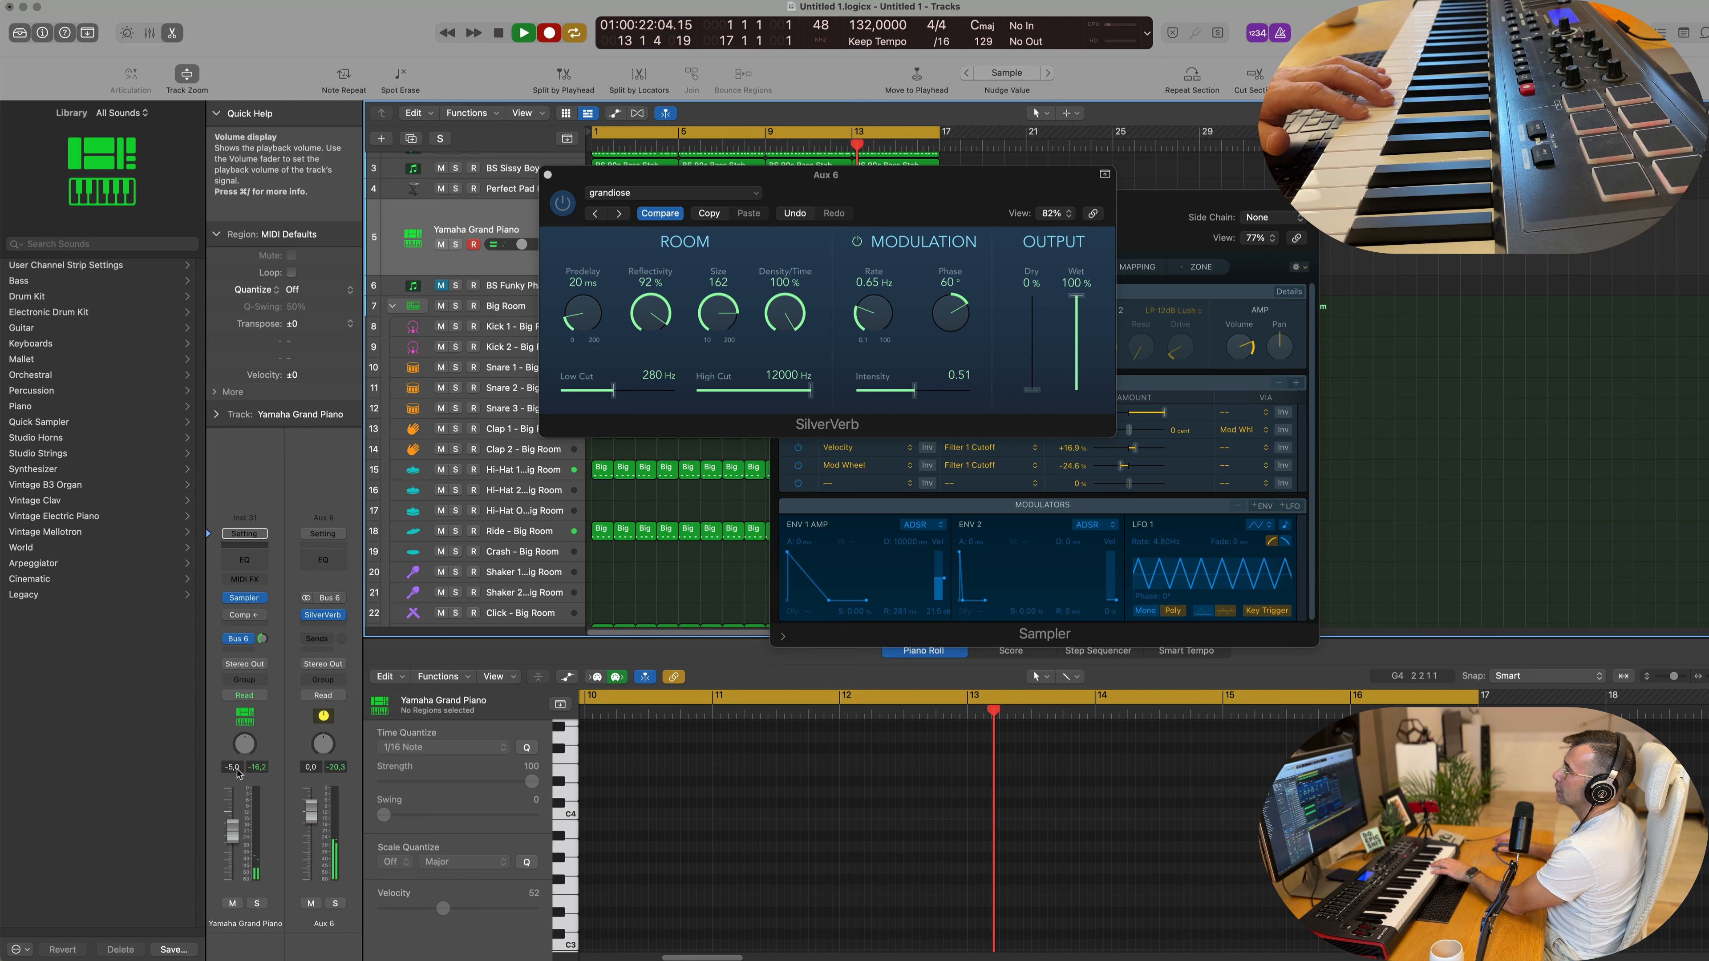
left_click_drag(935, 190, 1356, 465)
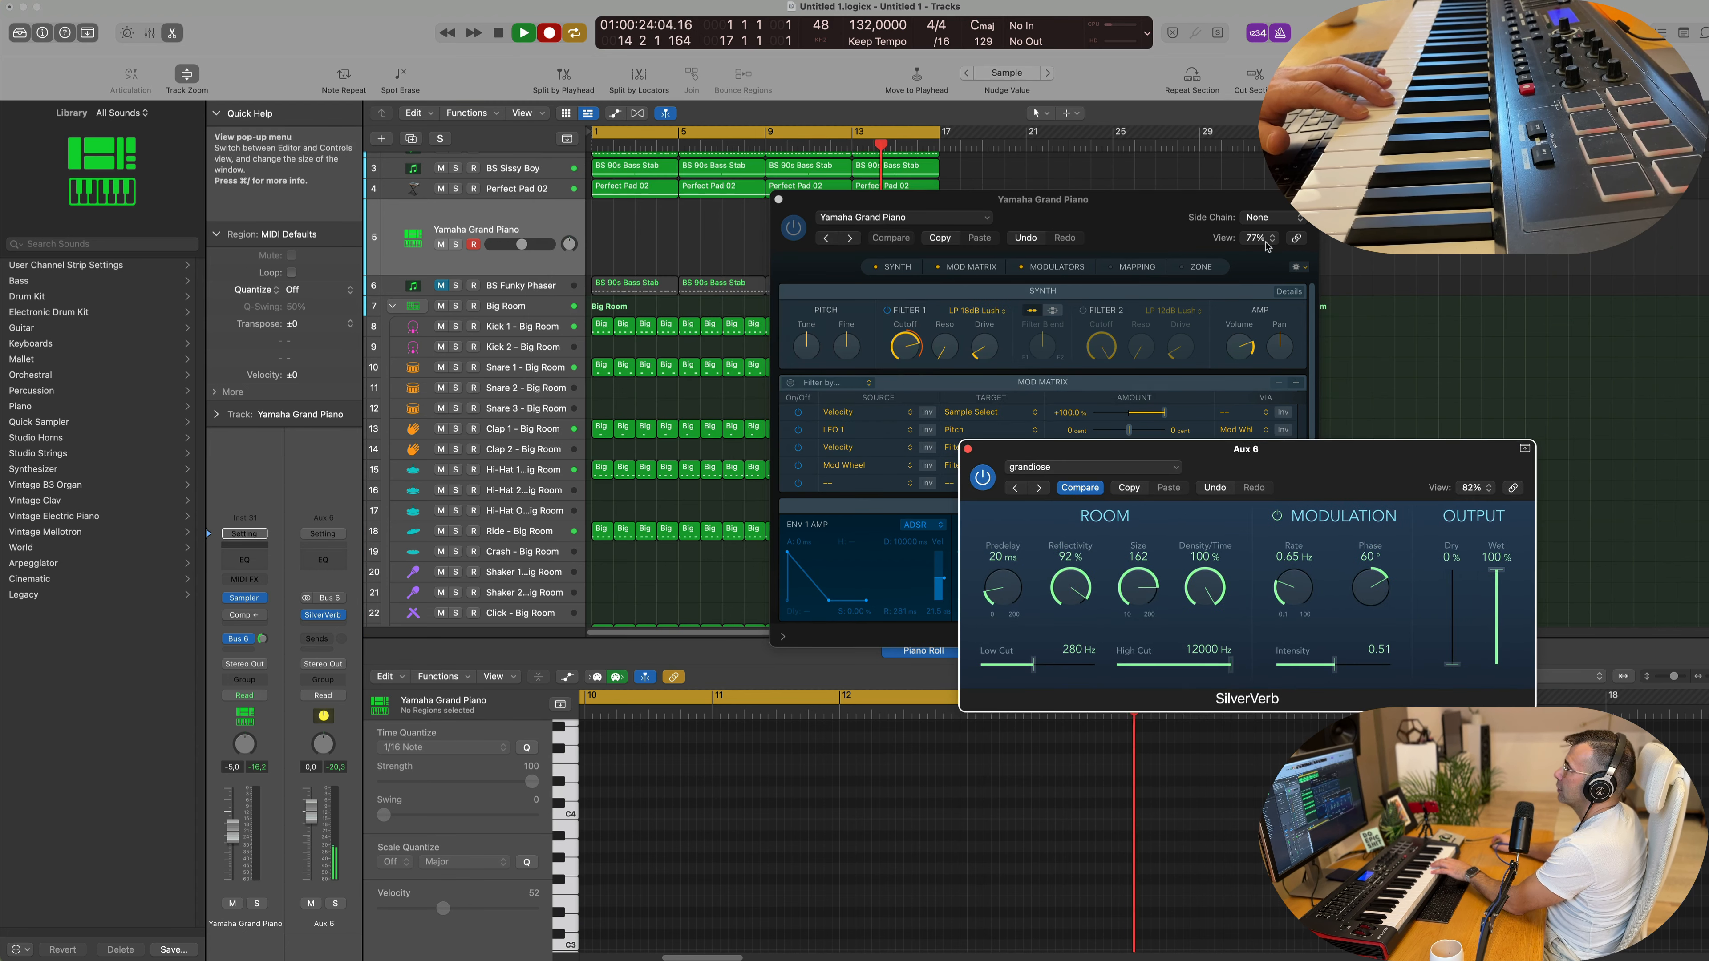
left_click_drag(1144, 199, 1414, 194)
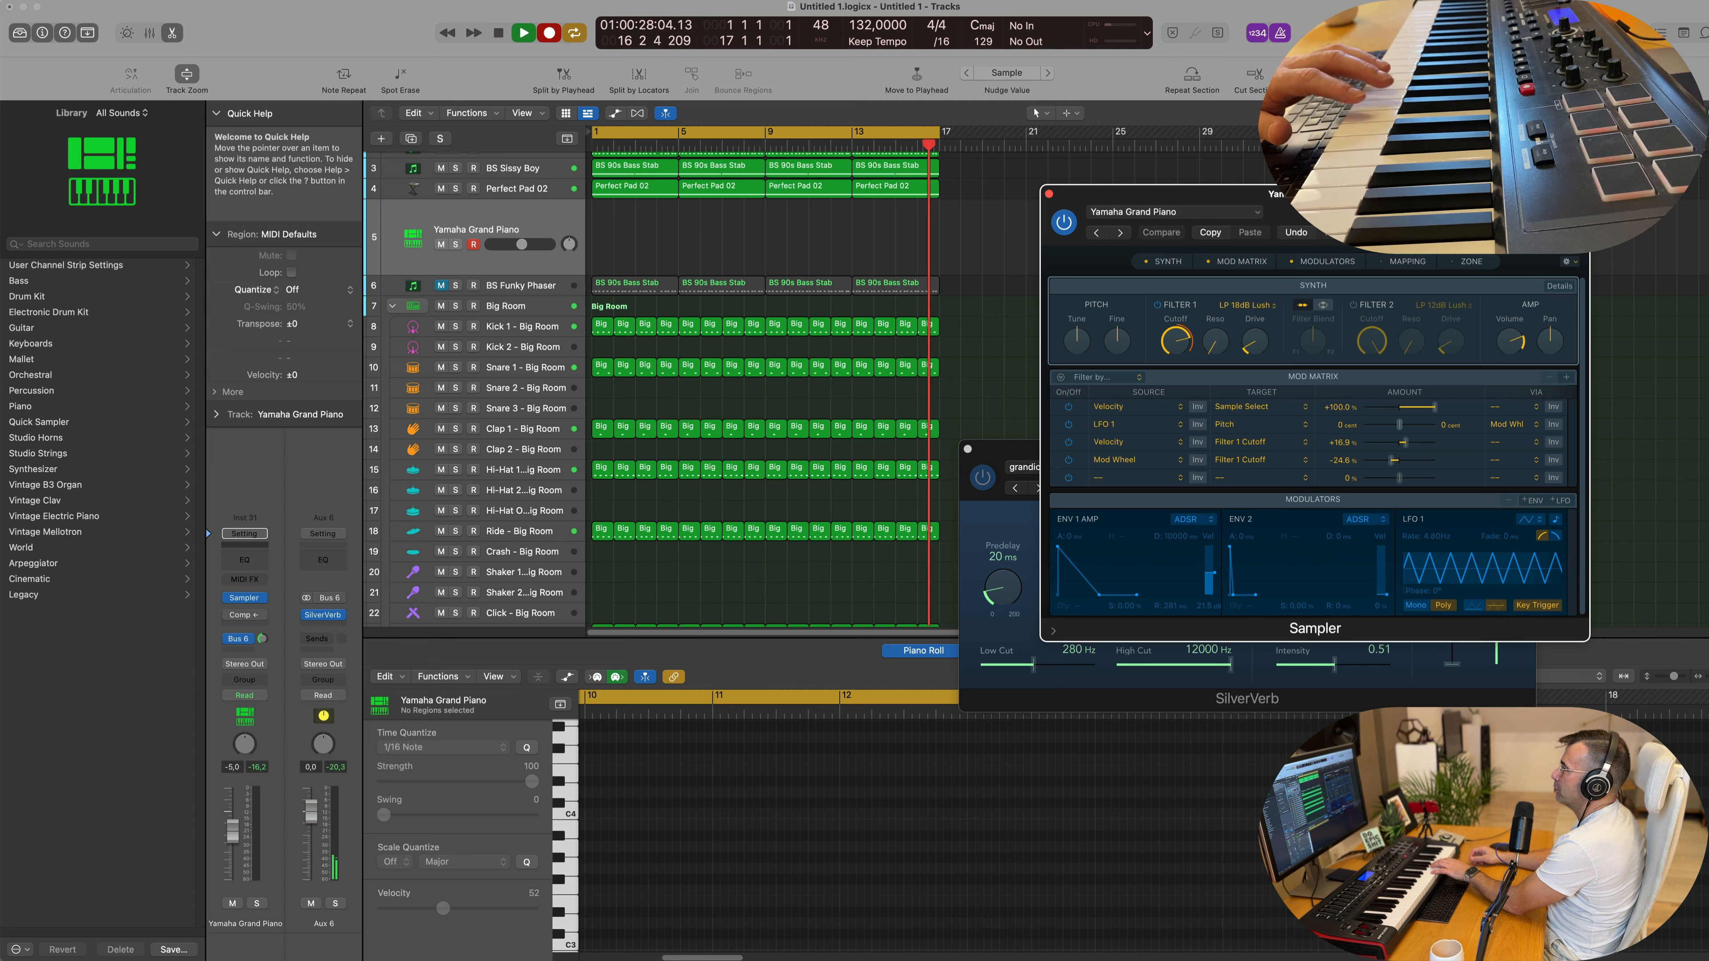
Step: Record a Yamaha Grand Piano melody across the 16-bar loop and show the full track list
key("r")
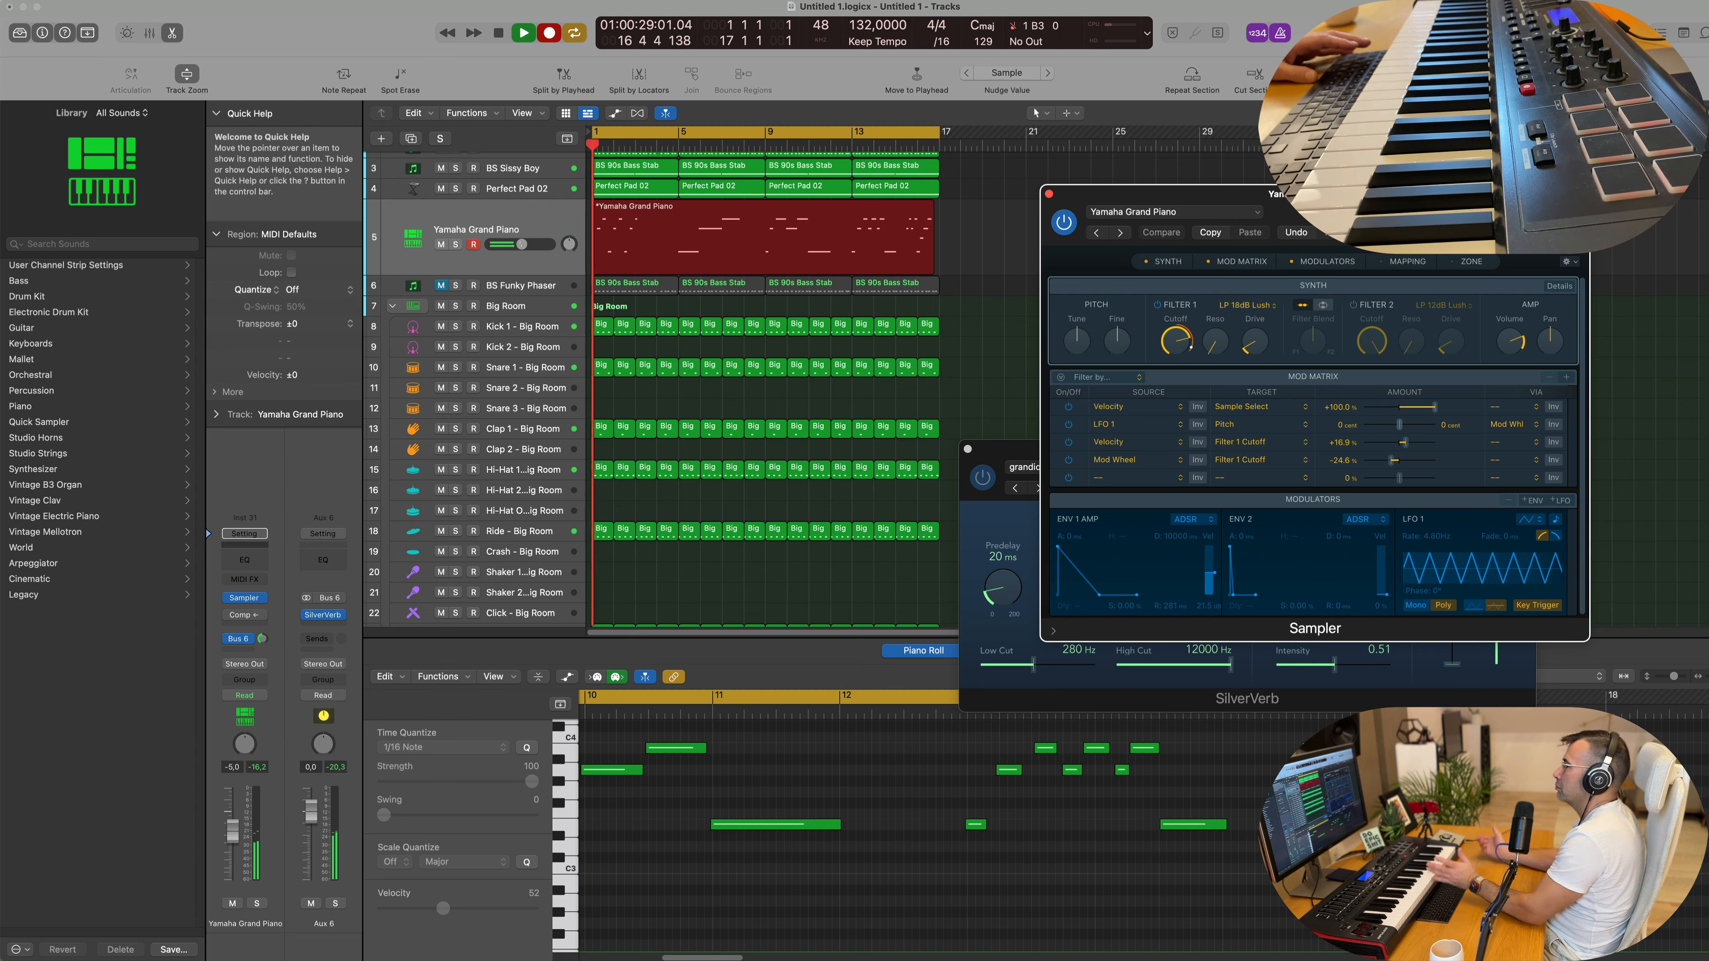
left_click(775, 214)
key("p")
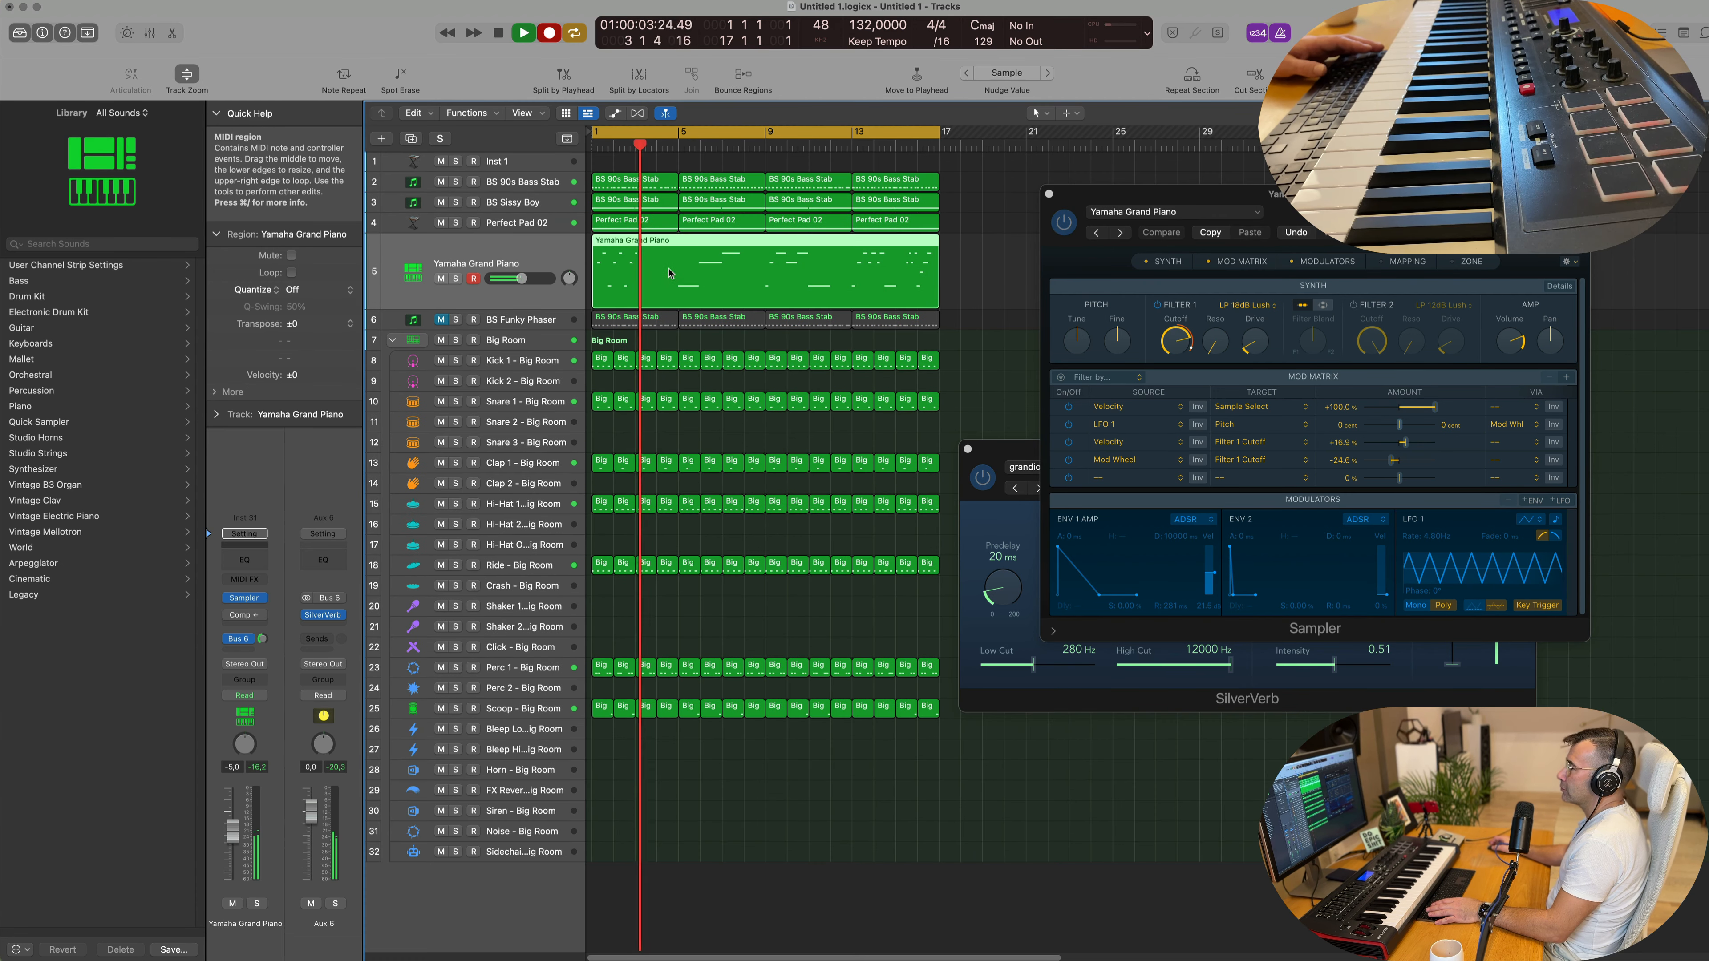
Step: Play the recorded piano region in the piano roll and copy bar 1's upper note to the start of the bar
key("p")
key("space")
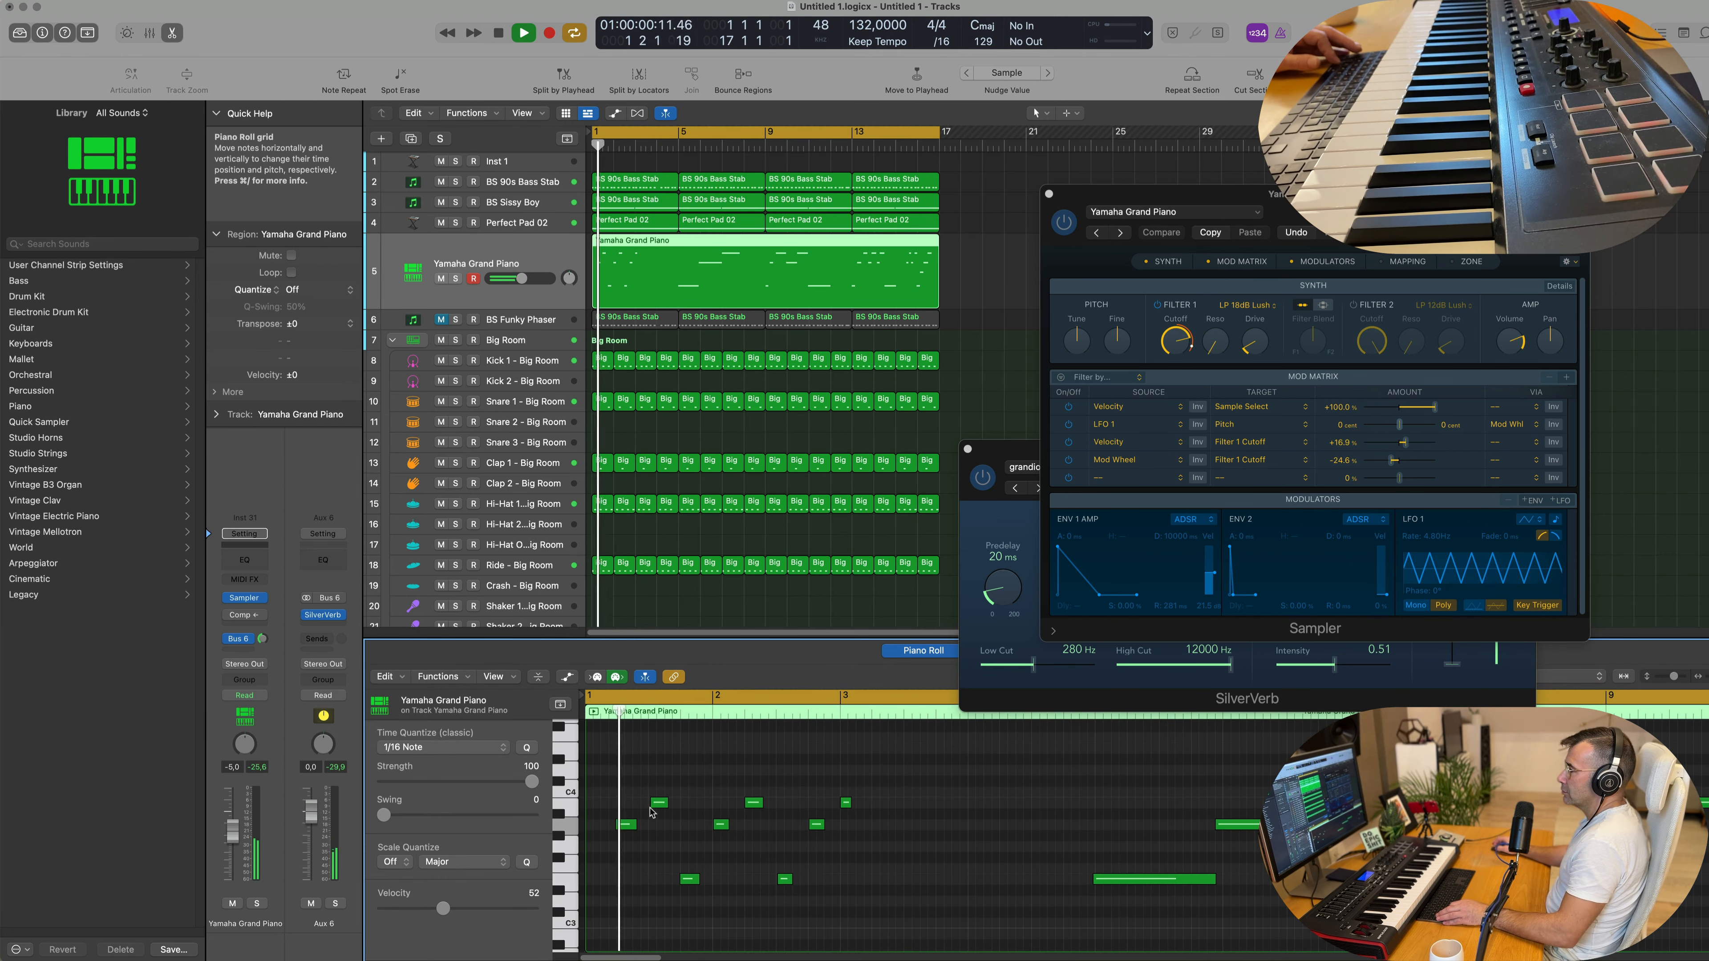
left_click_drag(660, 805, 596, 804)
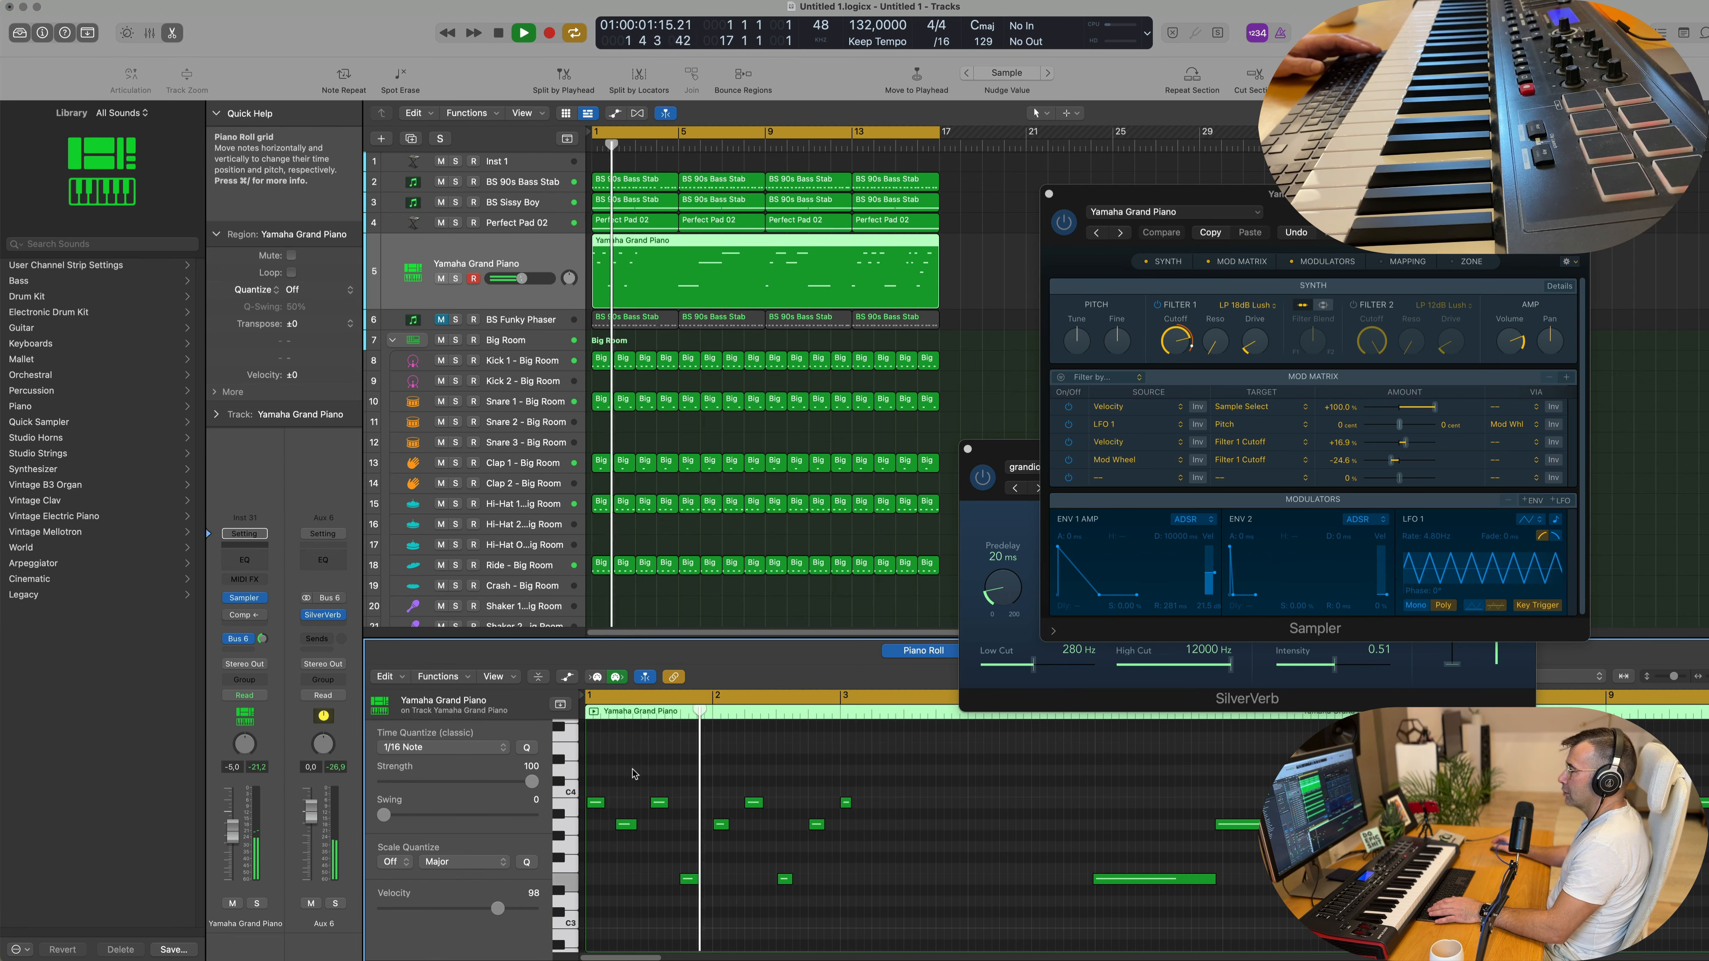
Step: Lower the piano melody's first note to the pitch of the low notes in bars 1 and 2, and close the Sampler window
left_click_drag(601, 808, 601, 880)
key("space")
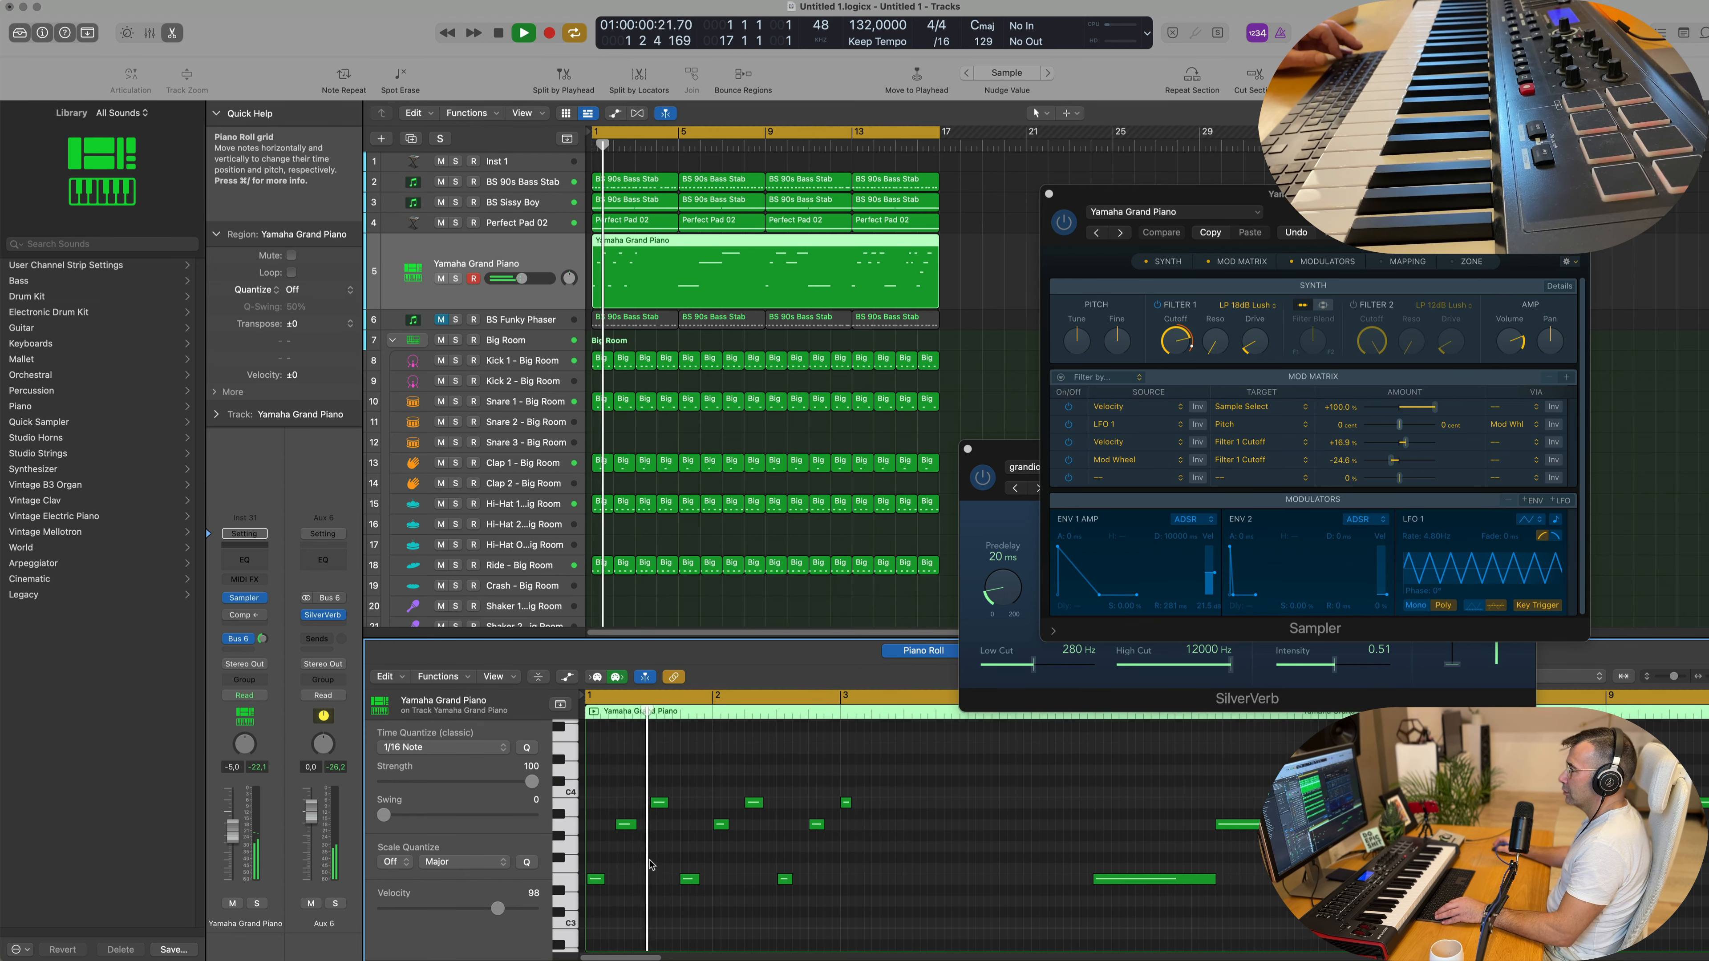
scroll(654, 859, "up", 2)
scroll(676, 852, "down", 3)
scroll(713, 852, "up", 3)
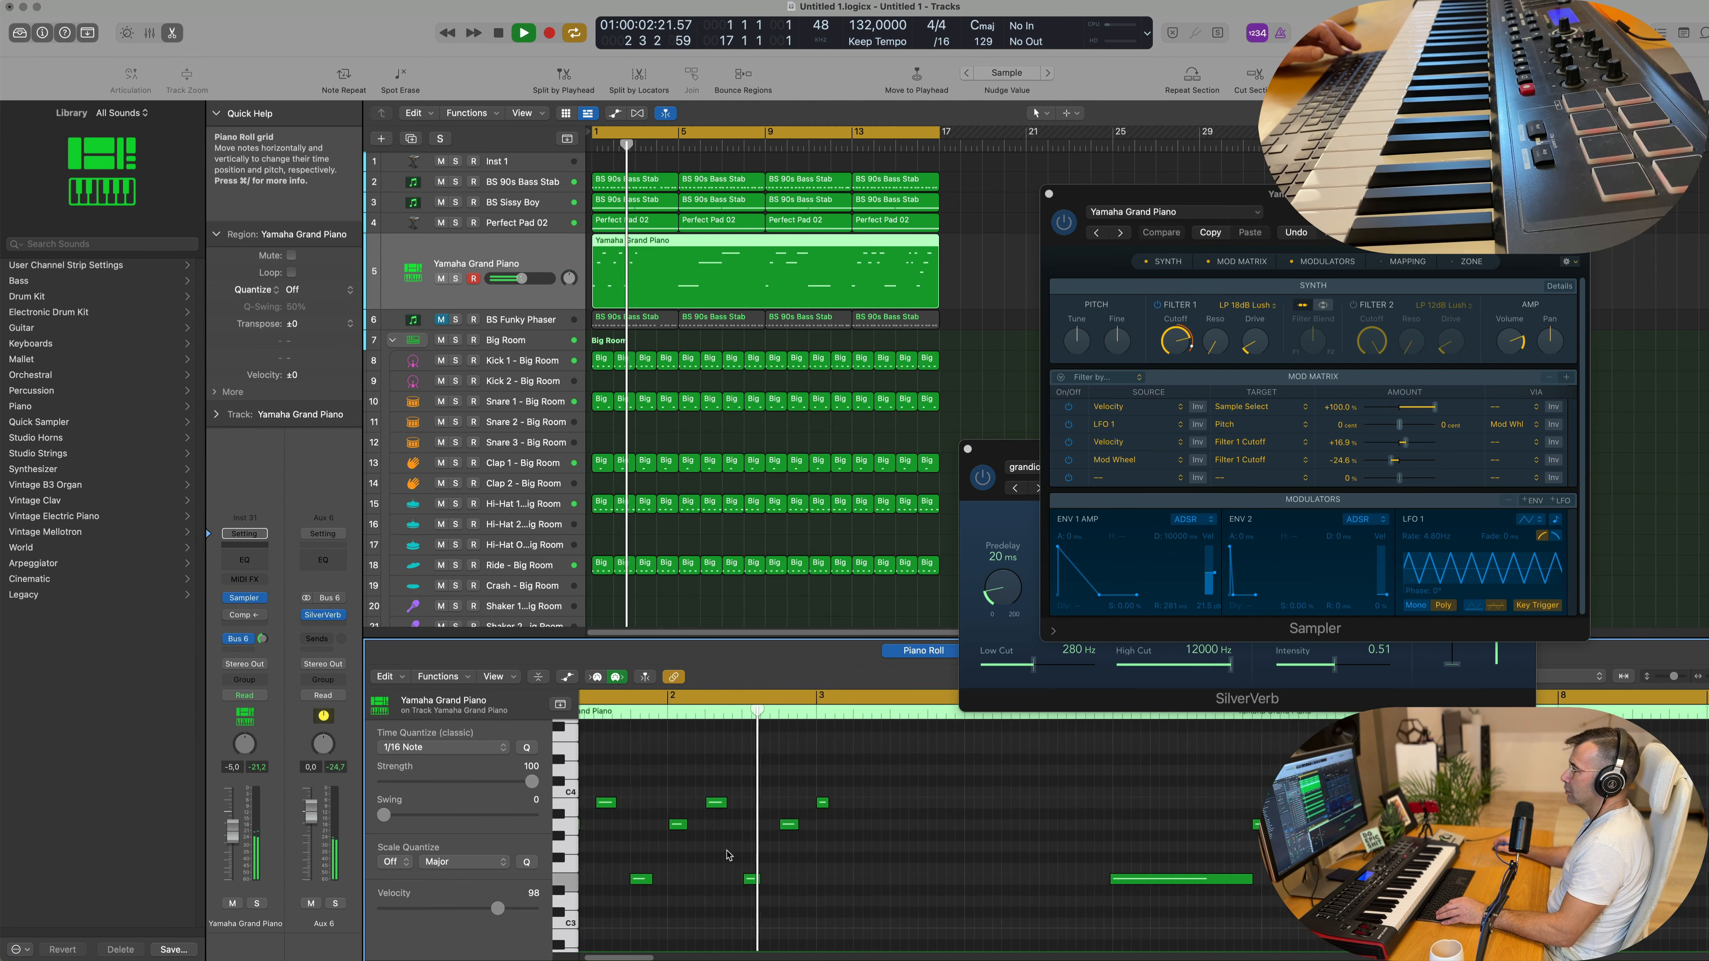
scroll(727, 855, "down", 3)
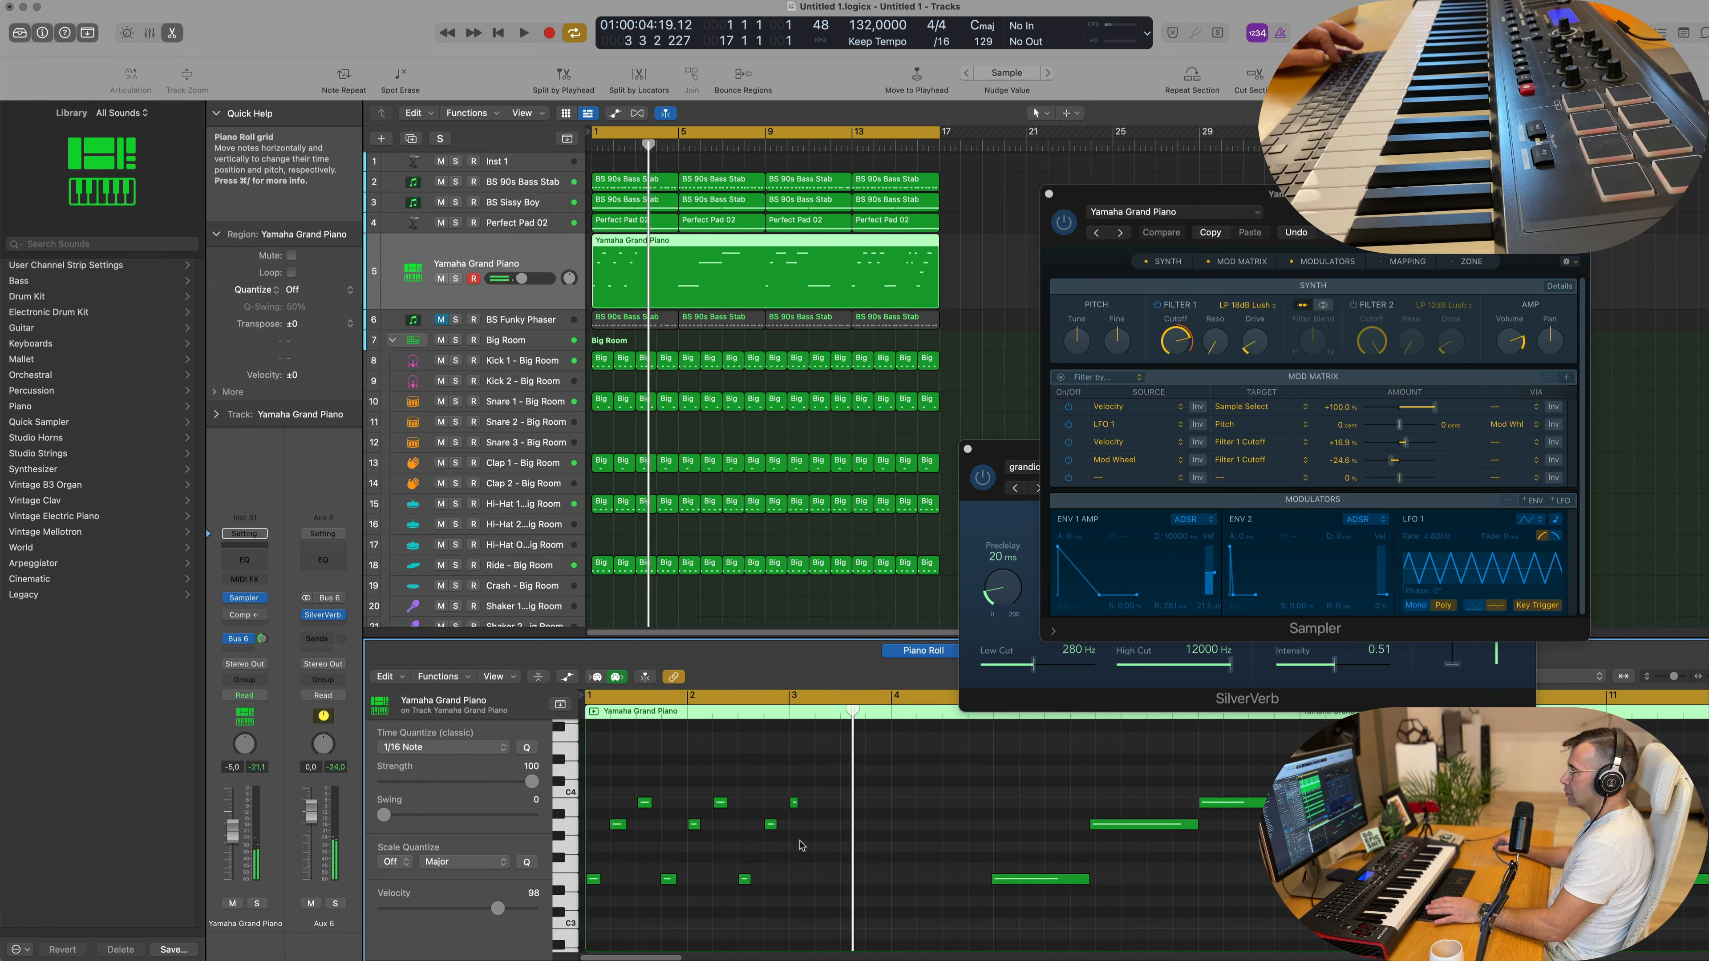
scroll(814, 841, "up", 1)
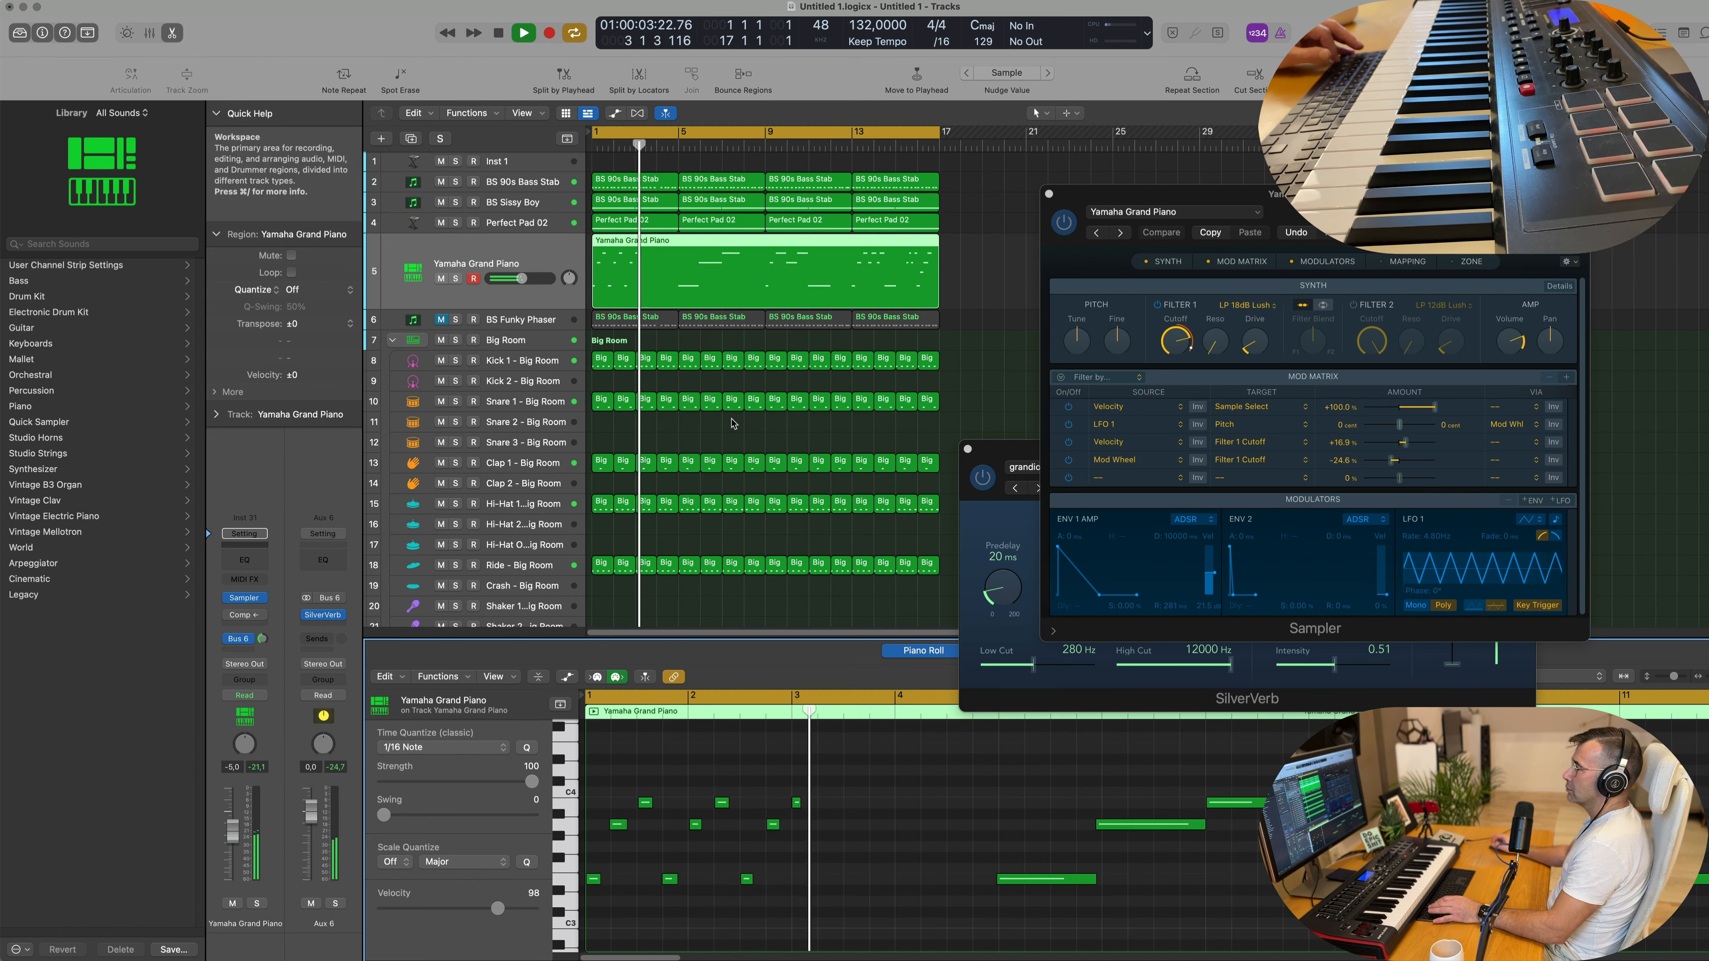
scroll(732, 341, "up", 1)
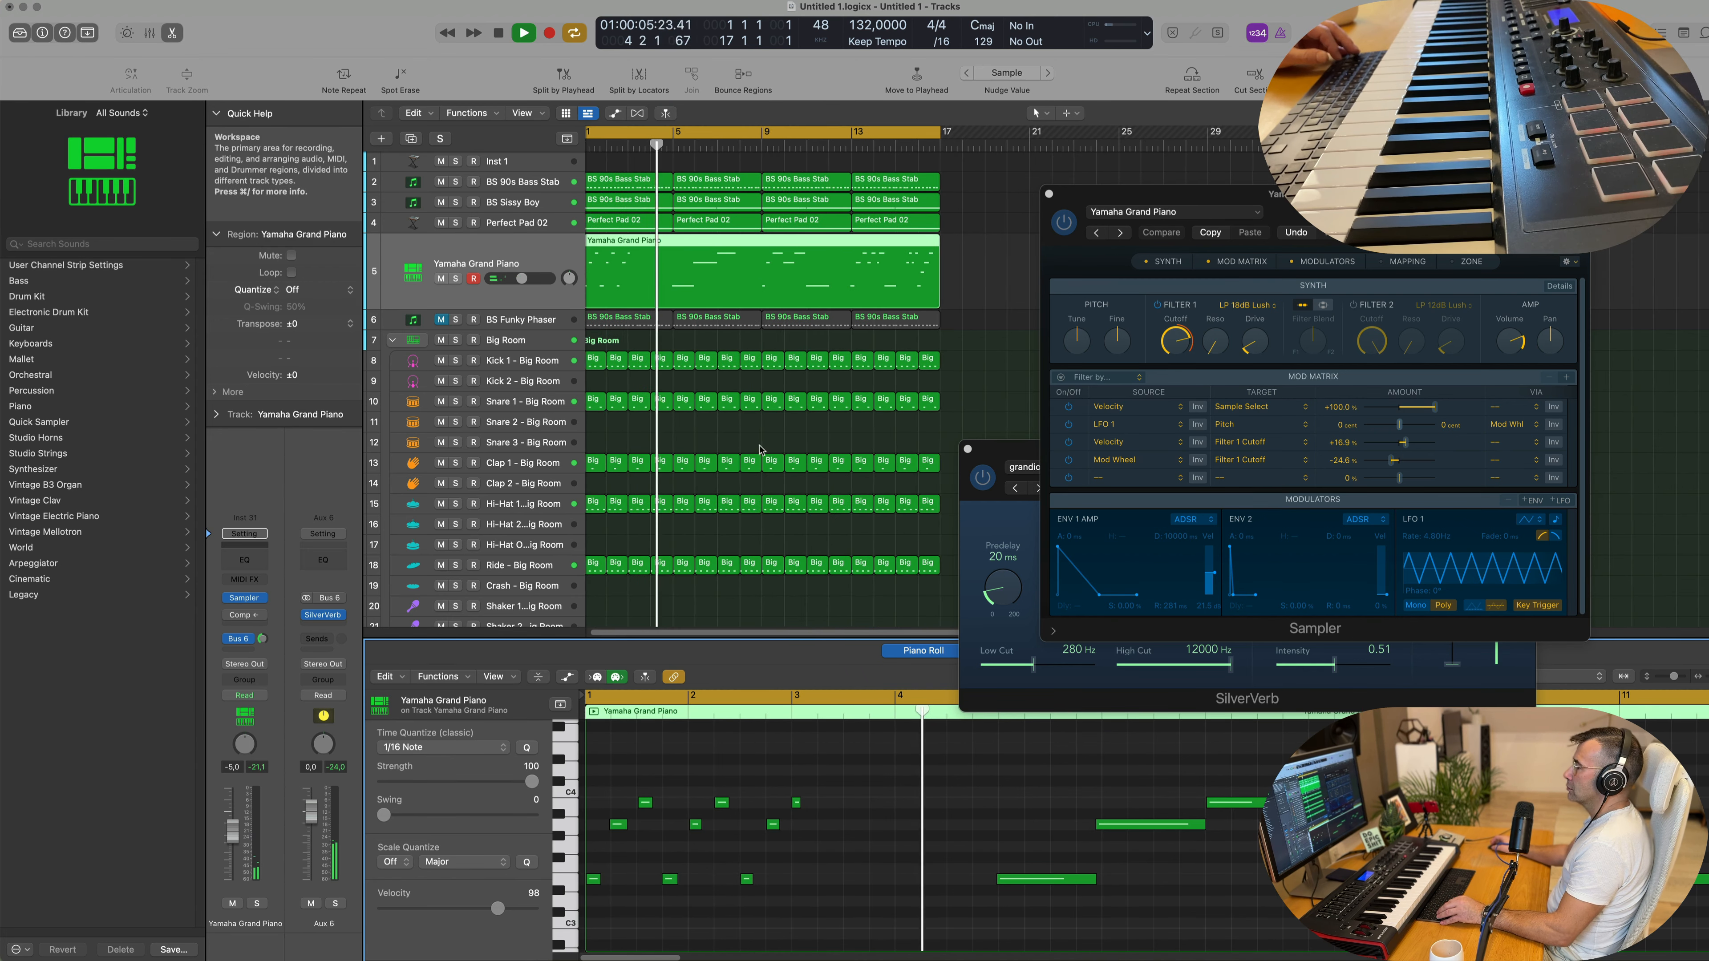
left_click(1049, 194)
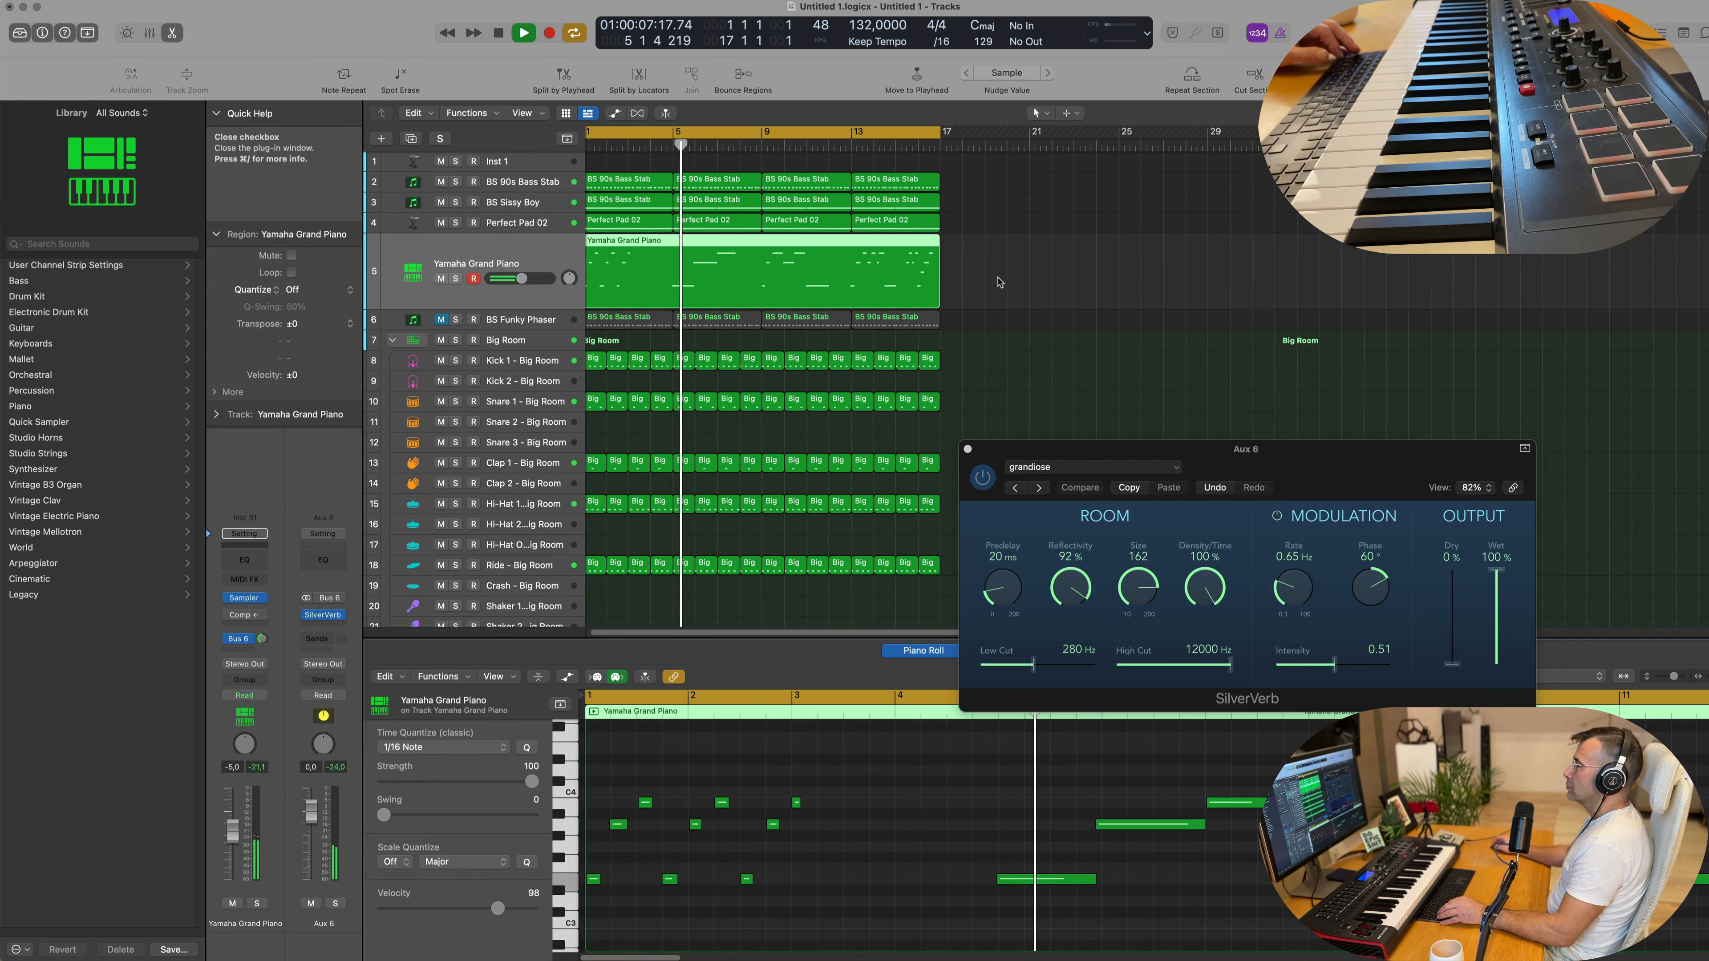
scroll(1003, 368, "left", 1)
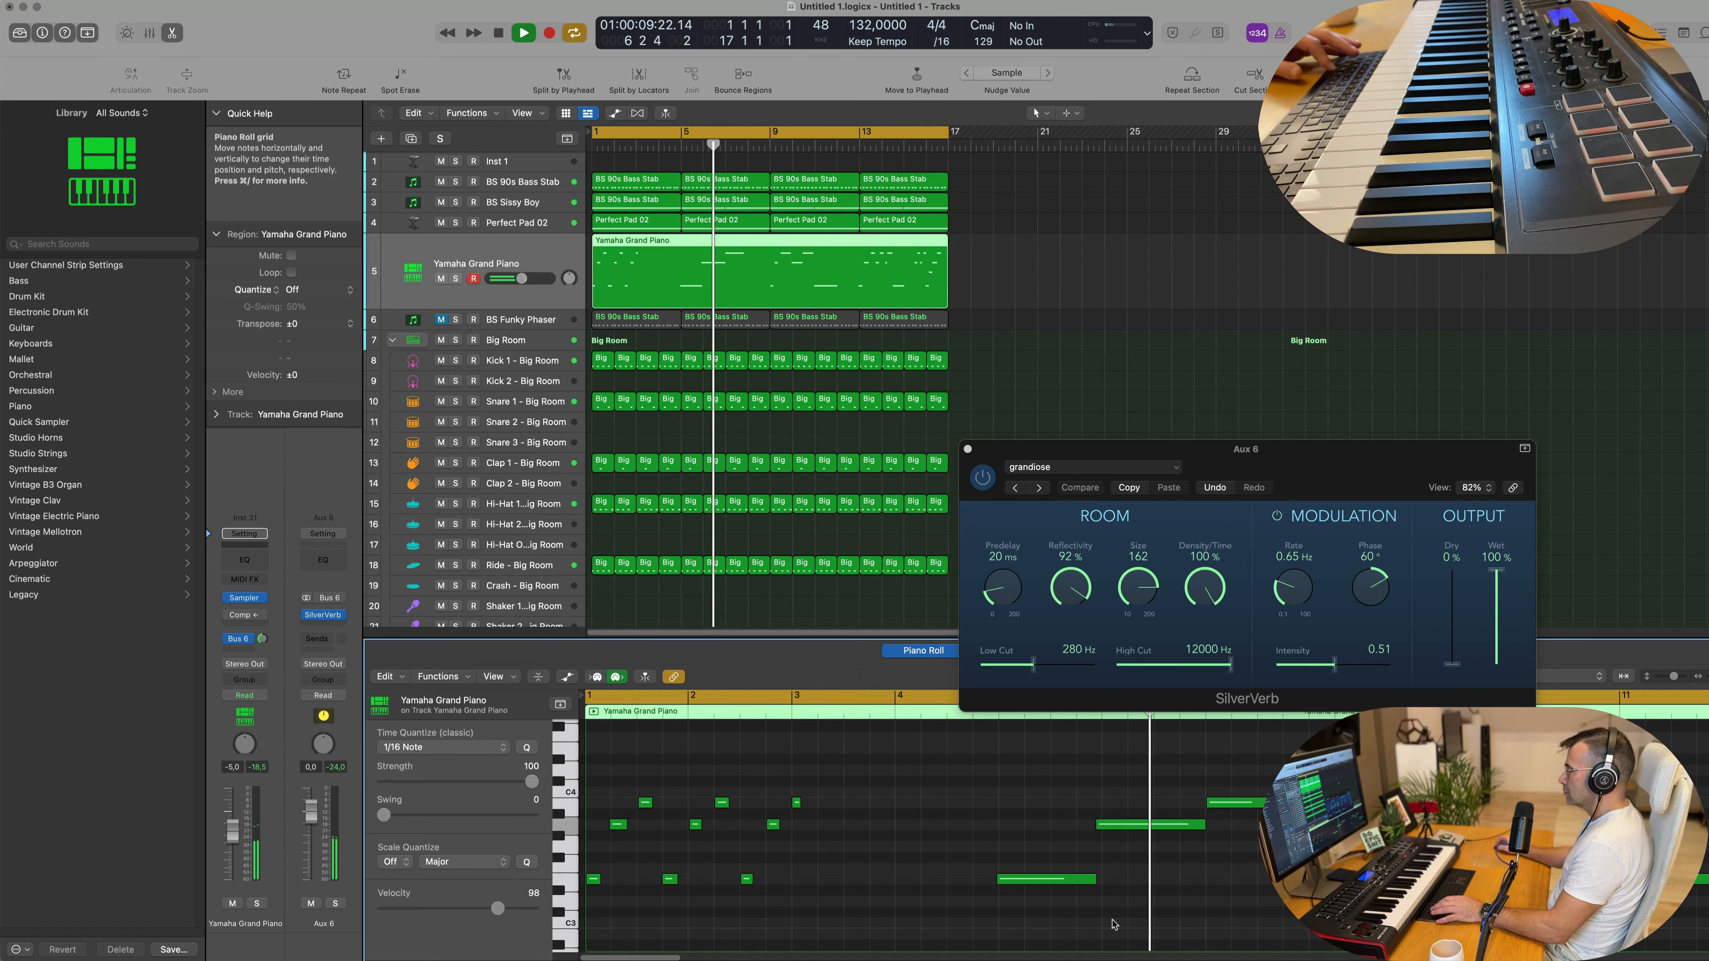
Step: Quantize all notes of the piano region to 1/16 and shift its long bar 6 note onto the start of the bar
key("Return")
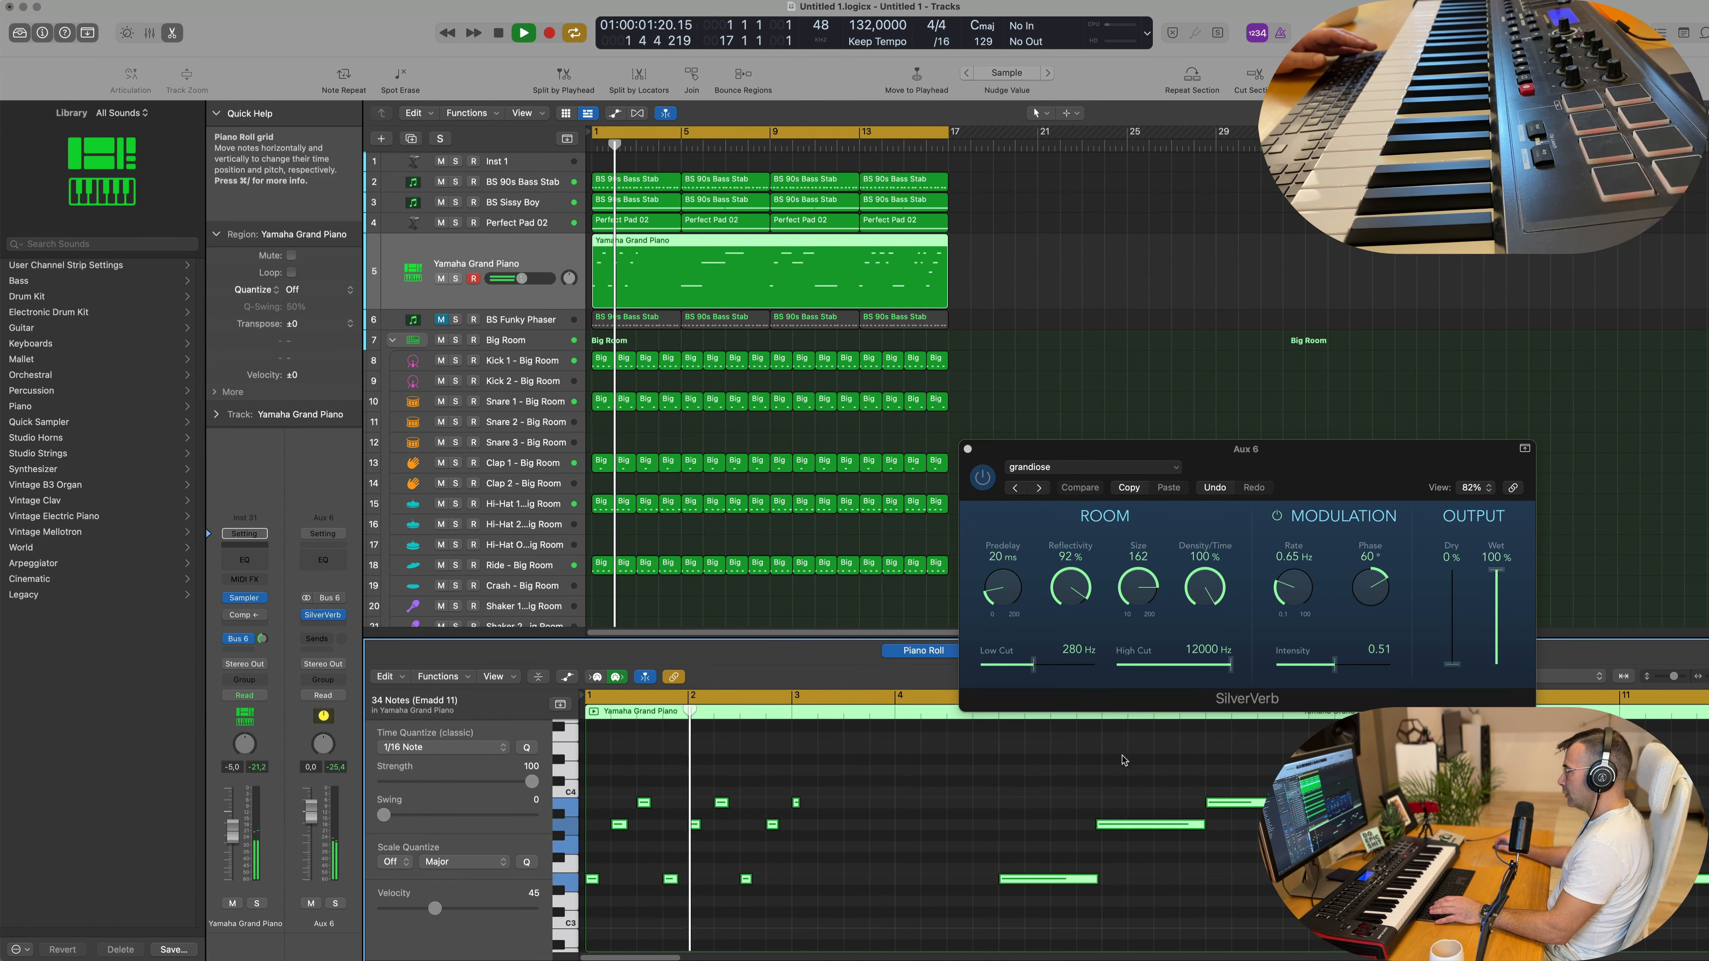
key("Return")
left_click_drag(1112, 825, 1119, 825)
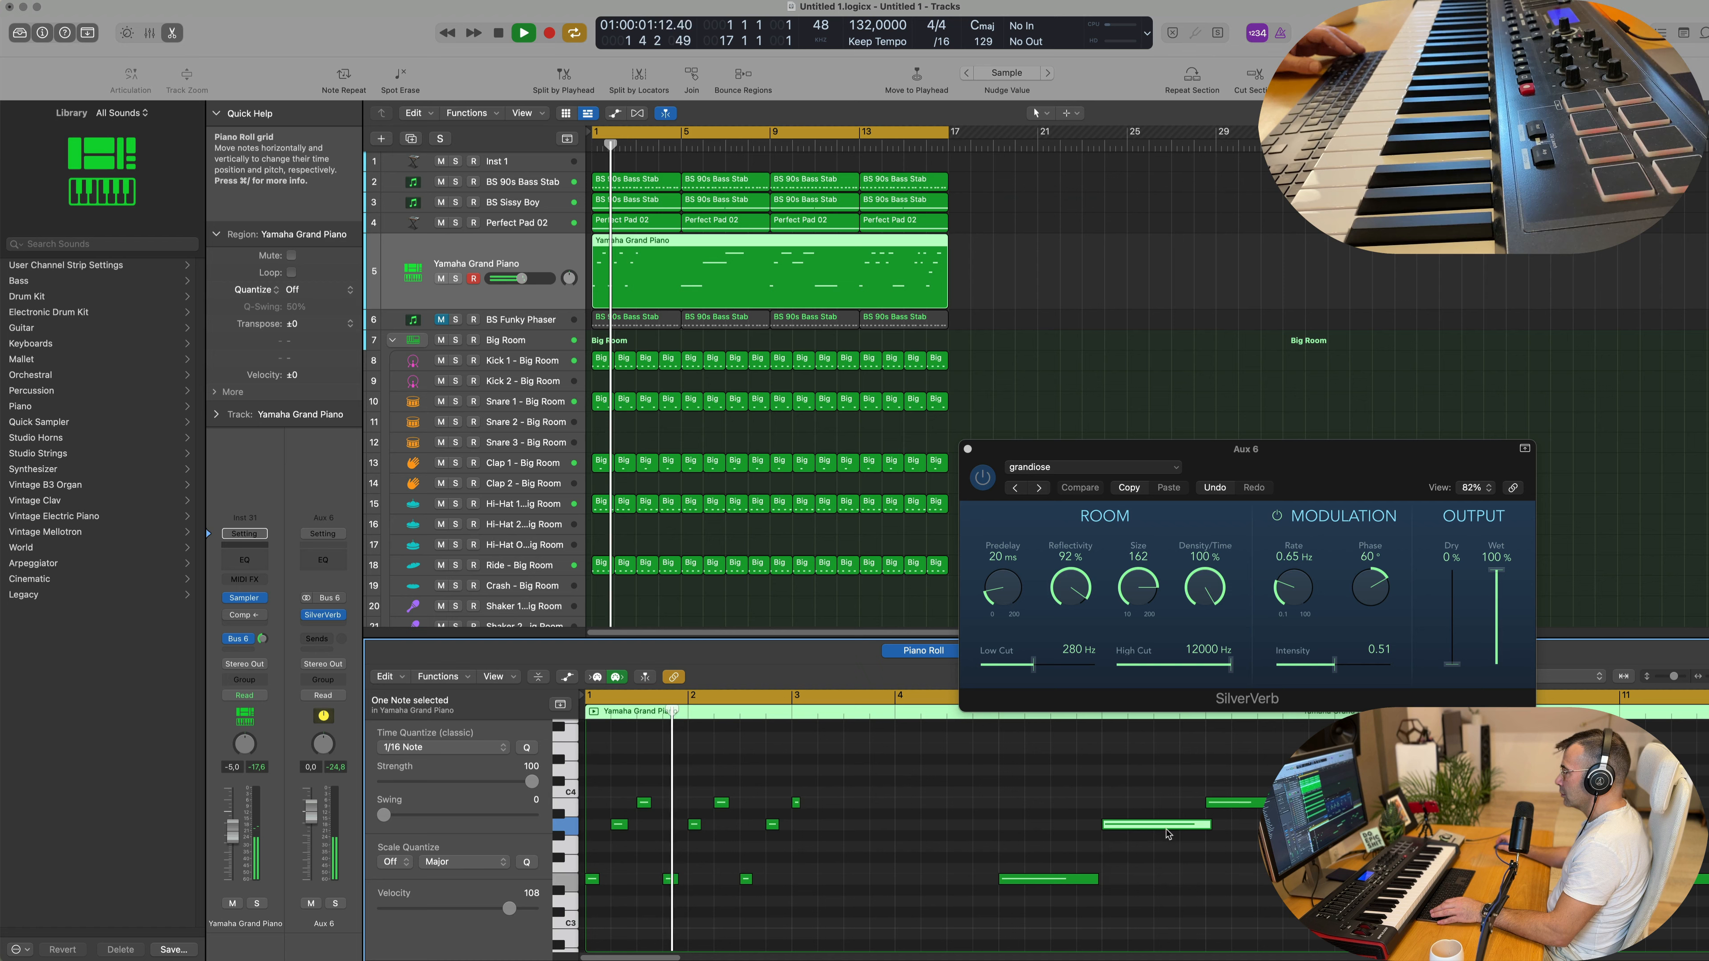
Step: Show the Note Velocity lane under the piano roll and raise the velocity of the long upper note at bar 7
left_click(1229, 803)
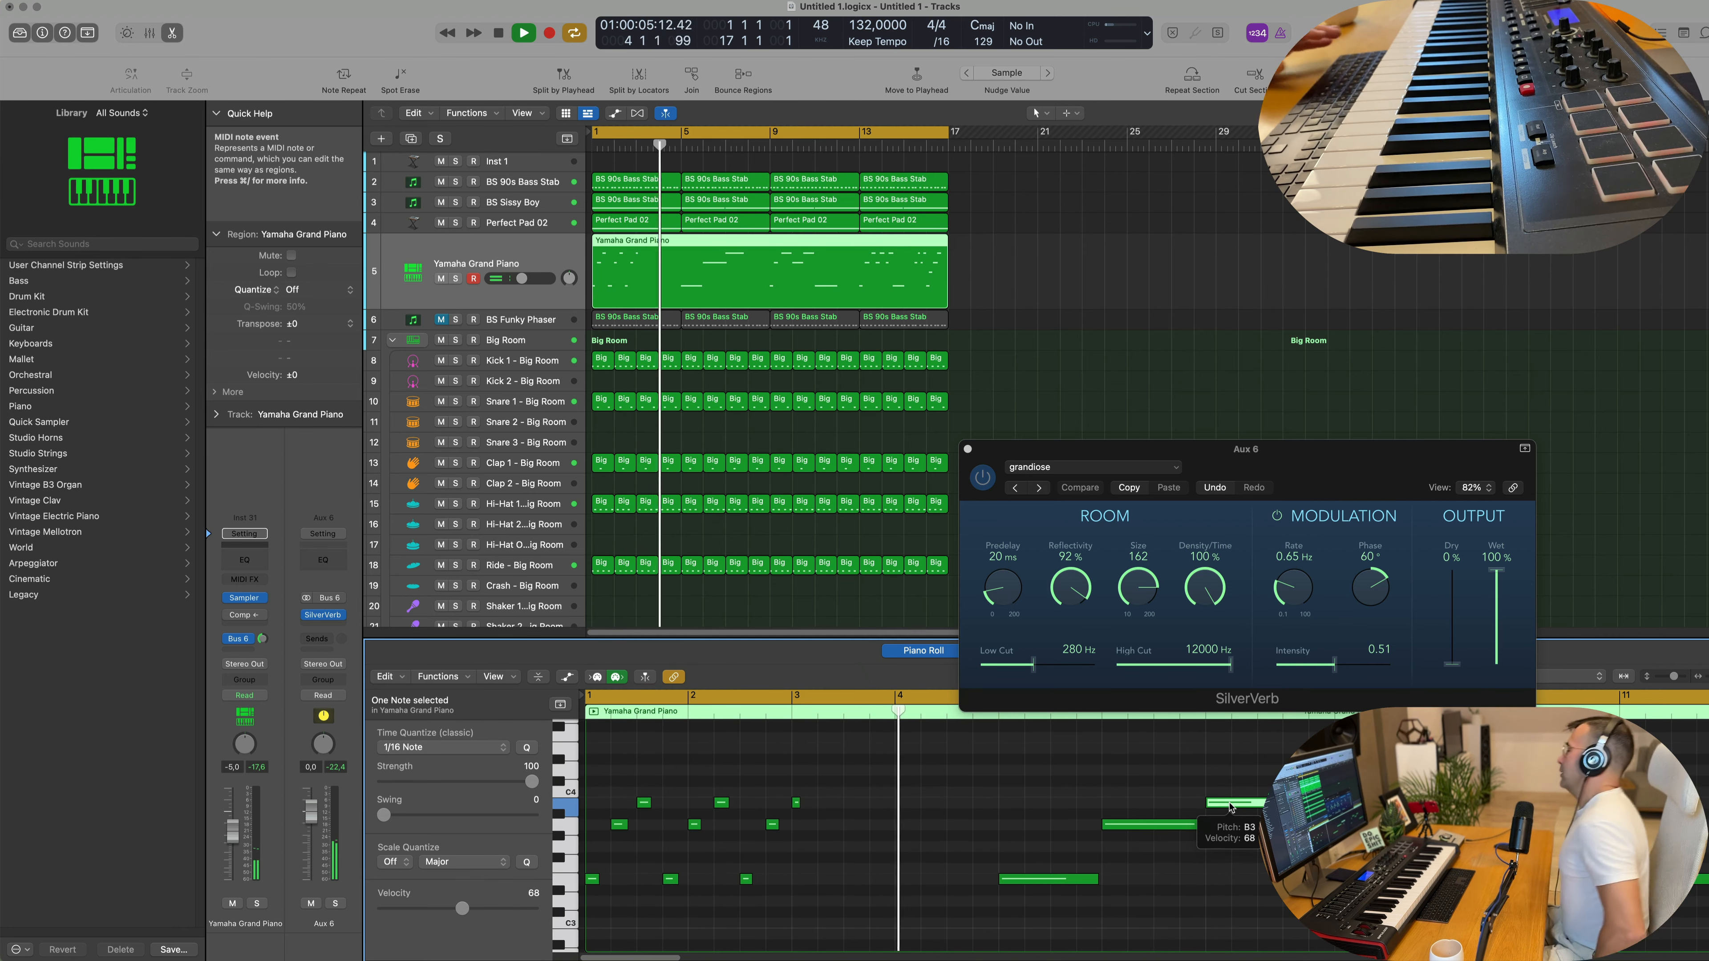
key("super+Left")
key("super+Left")
key("super+Left")
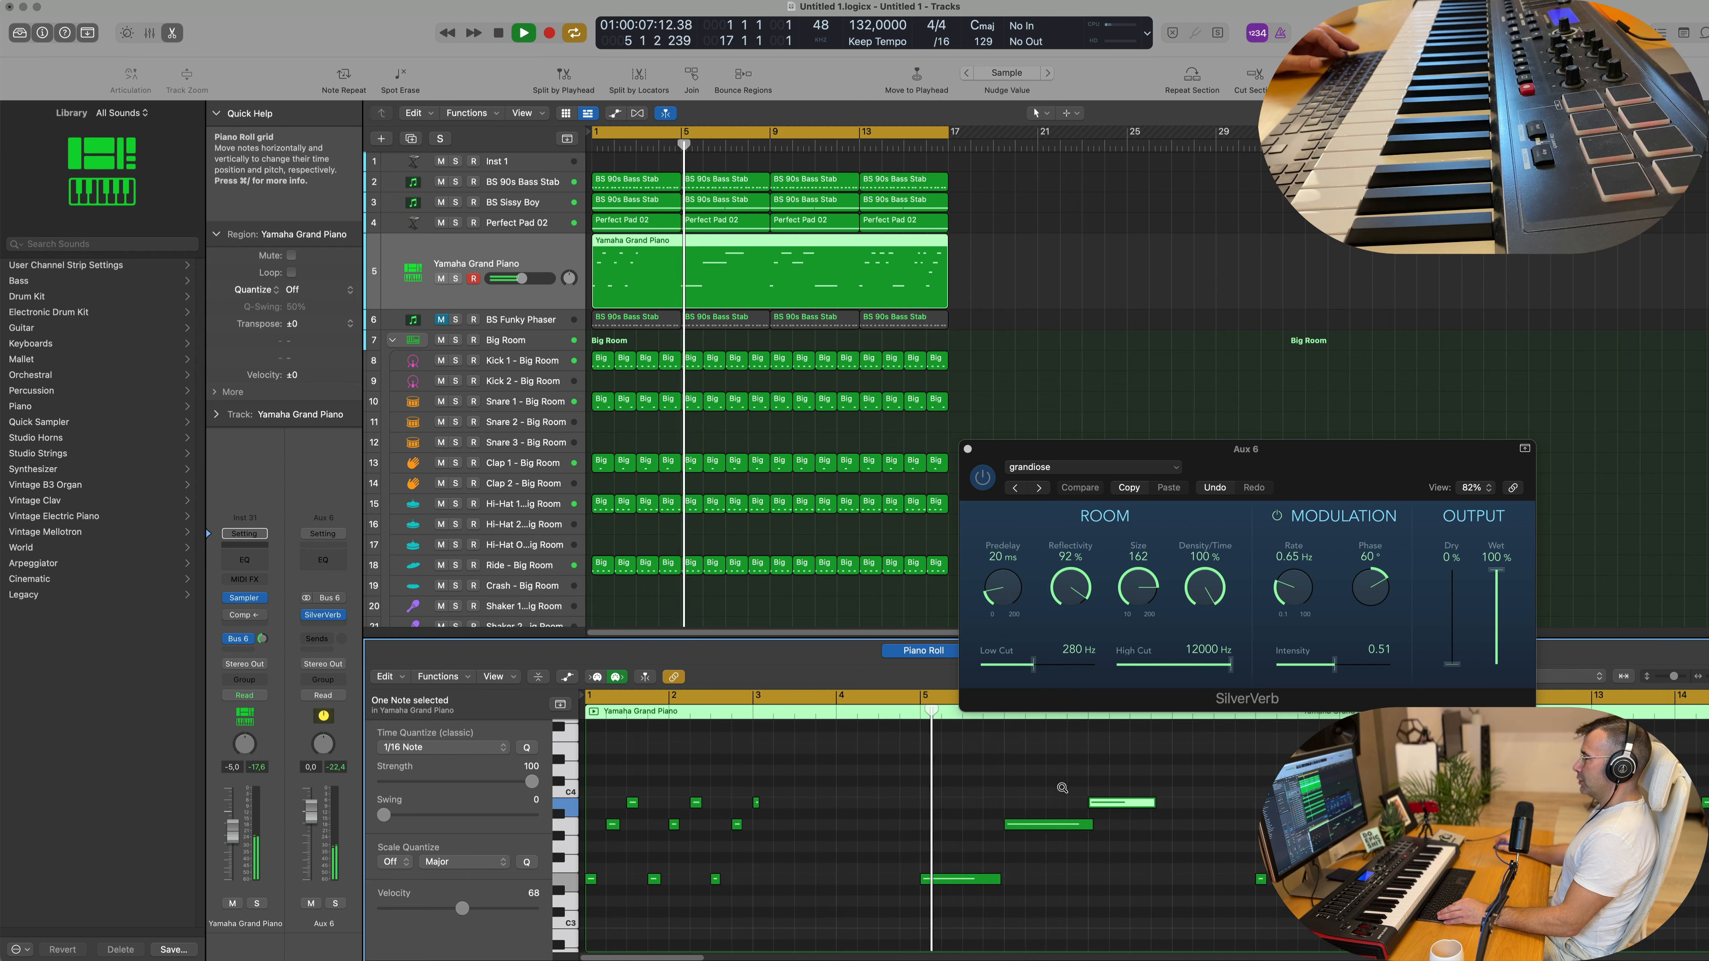
scroll(955, 805, "up", 3)
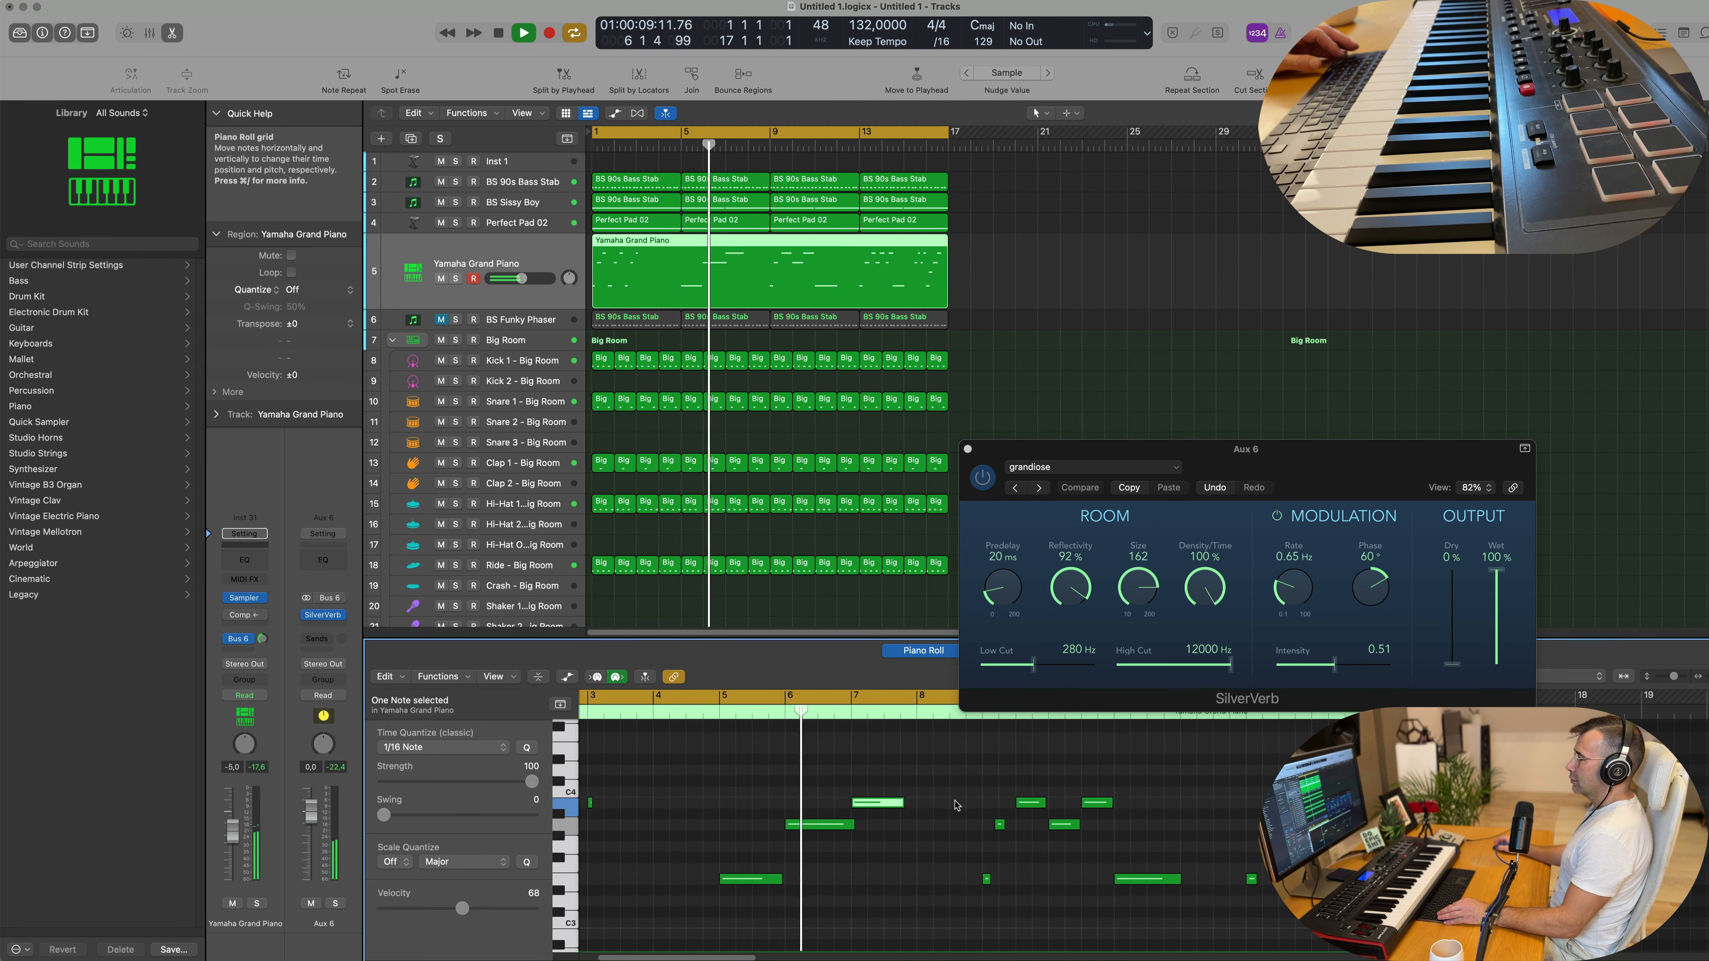
scroll(956, 805, "down", 2)
scroll(956, 803, "up", 2)
scroll(956, 802, "right", 2)
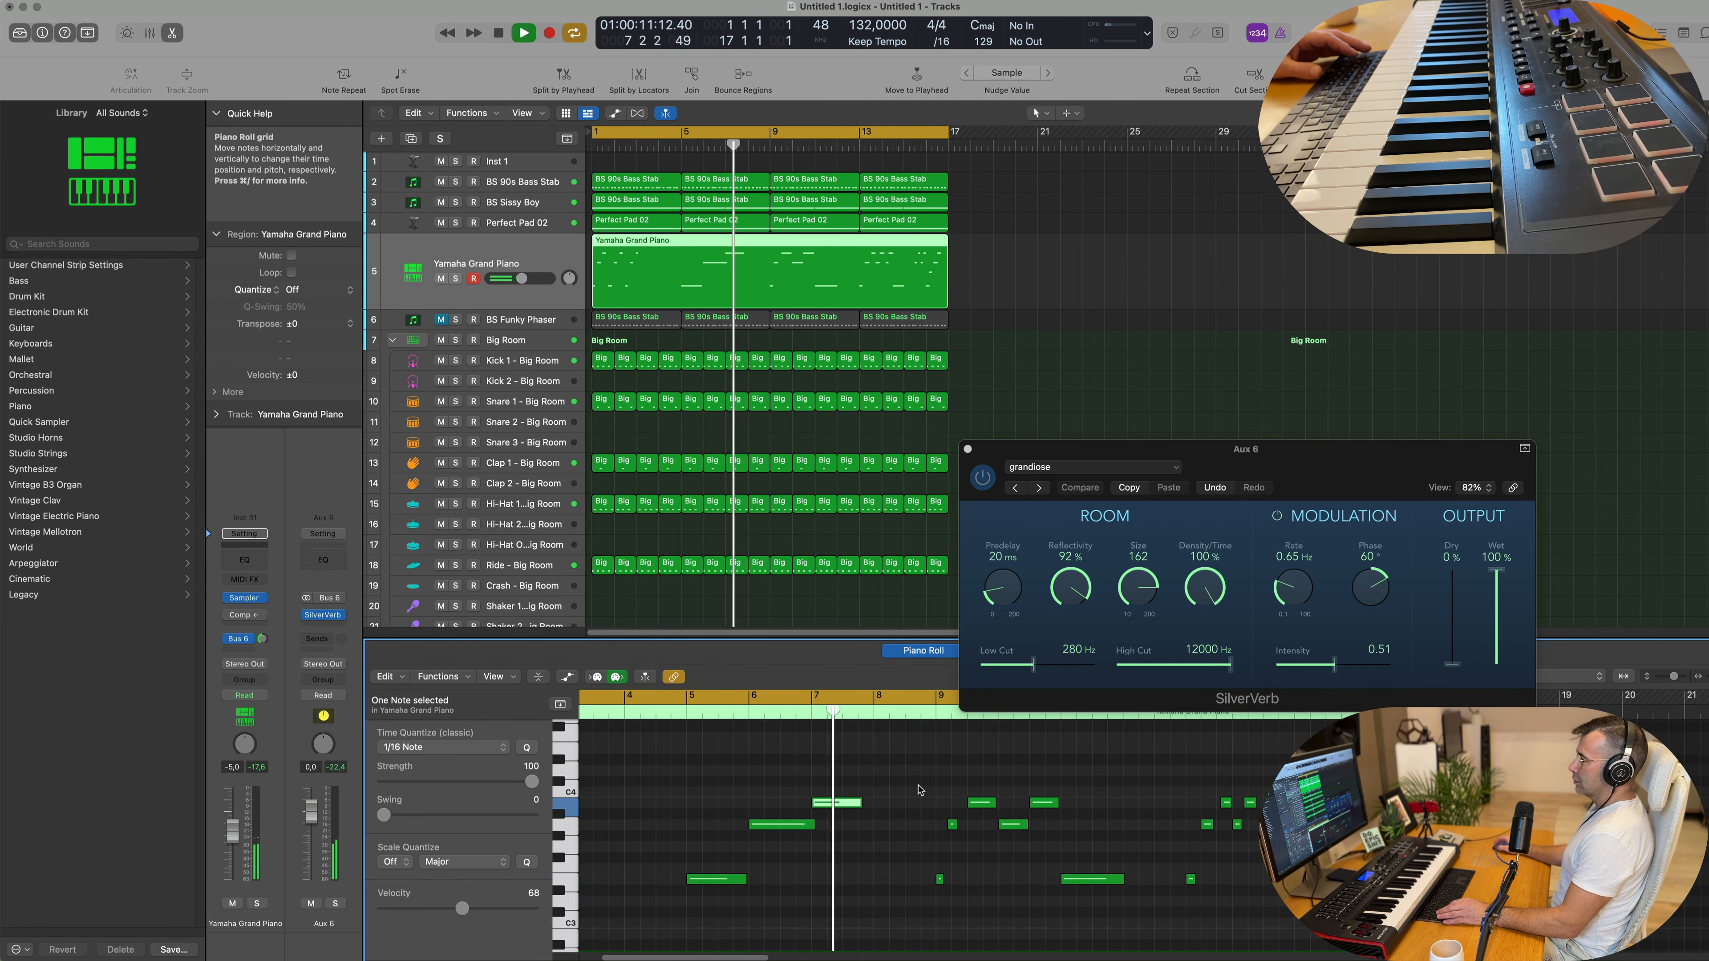
left_click(567, 677)
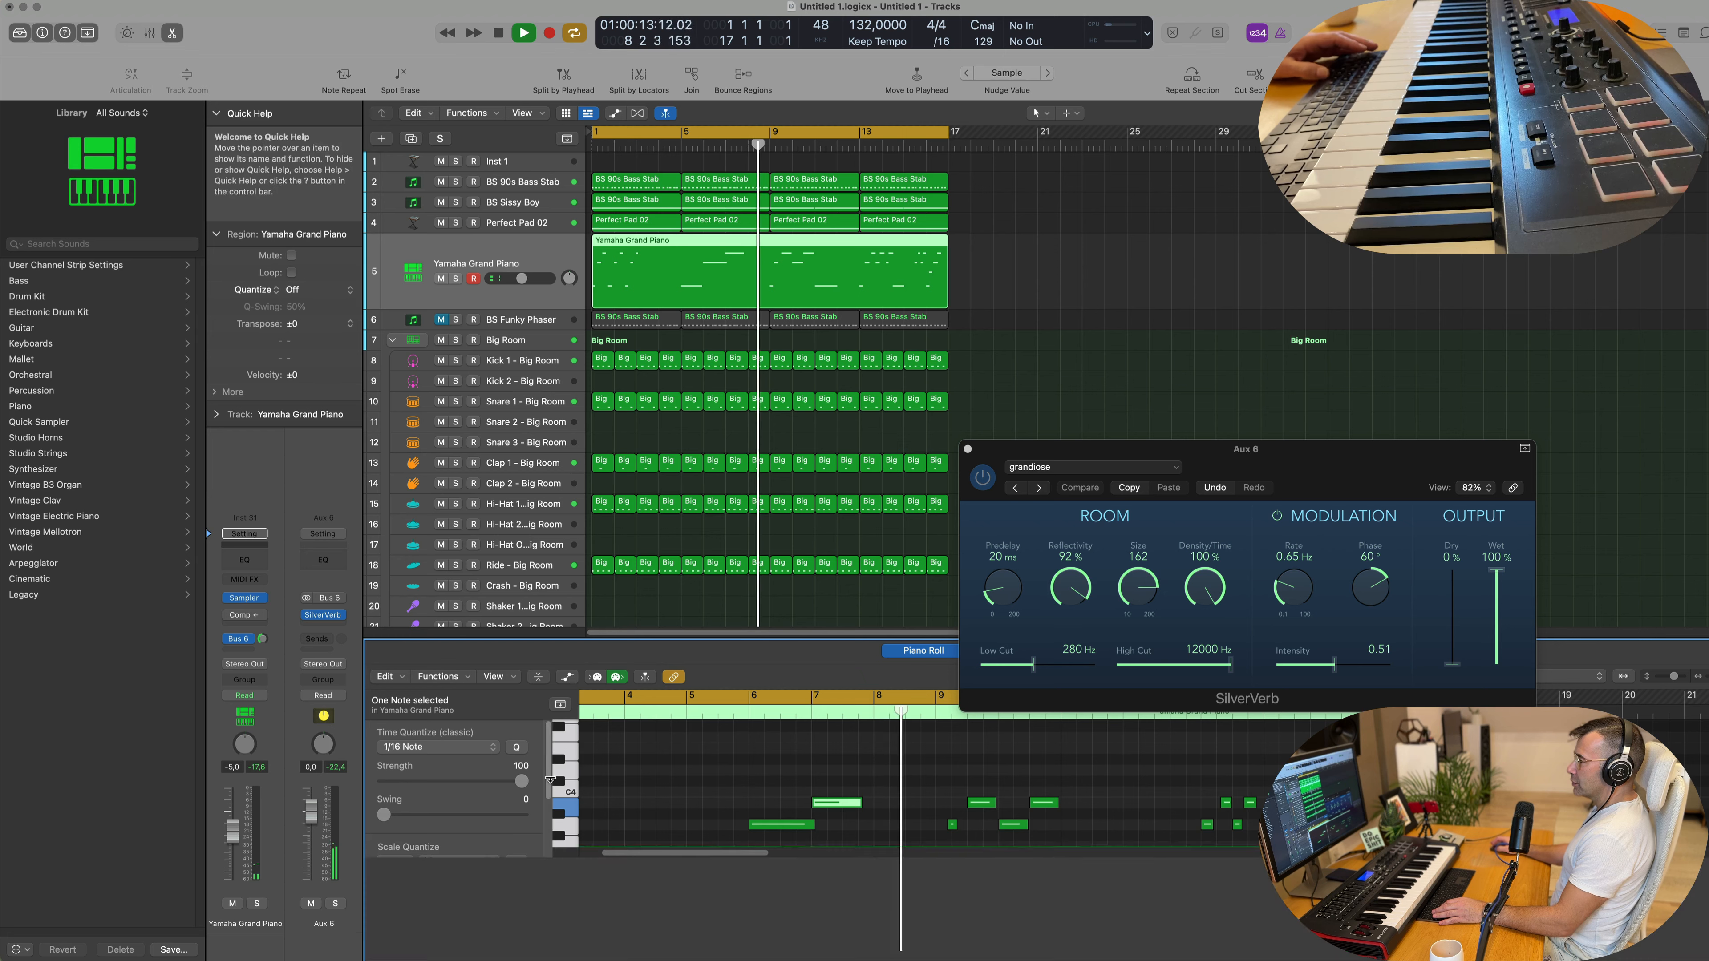
key("Return")
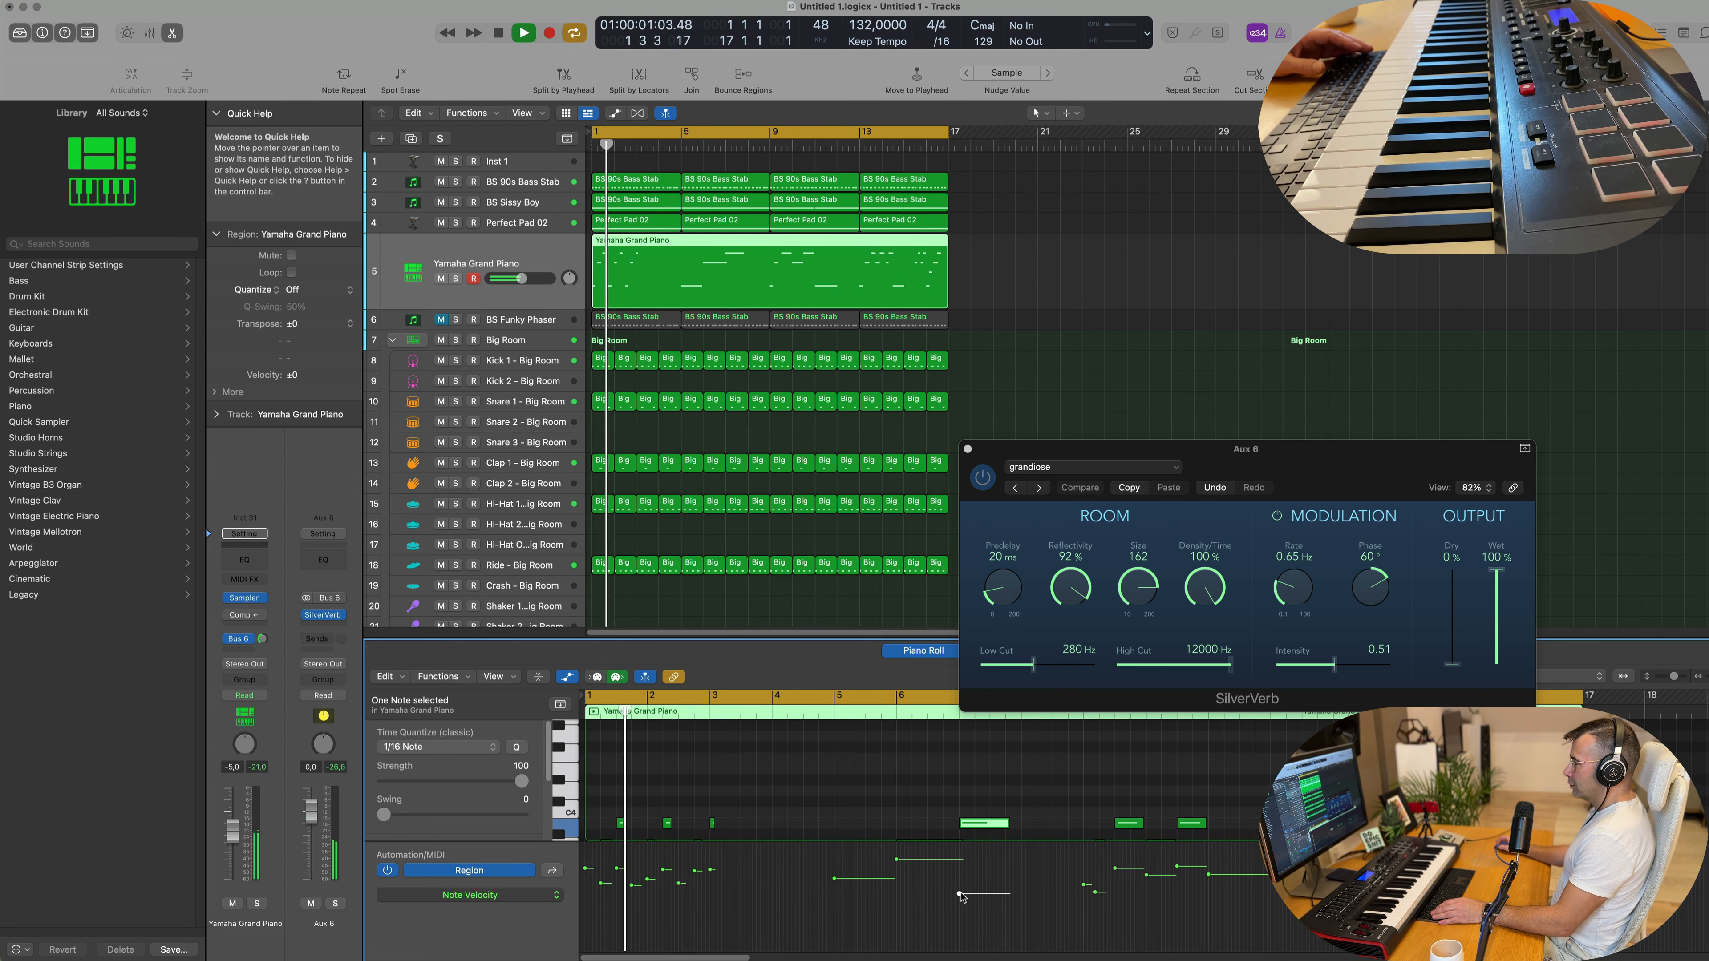
left_click_drag(959, 894, 960, 870)
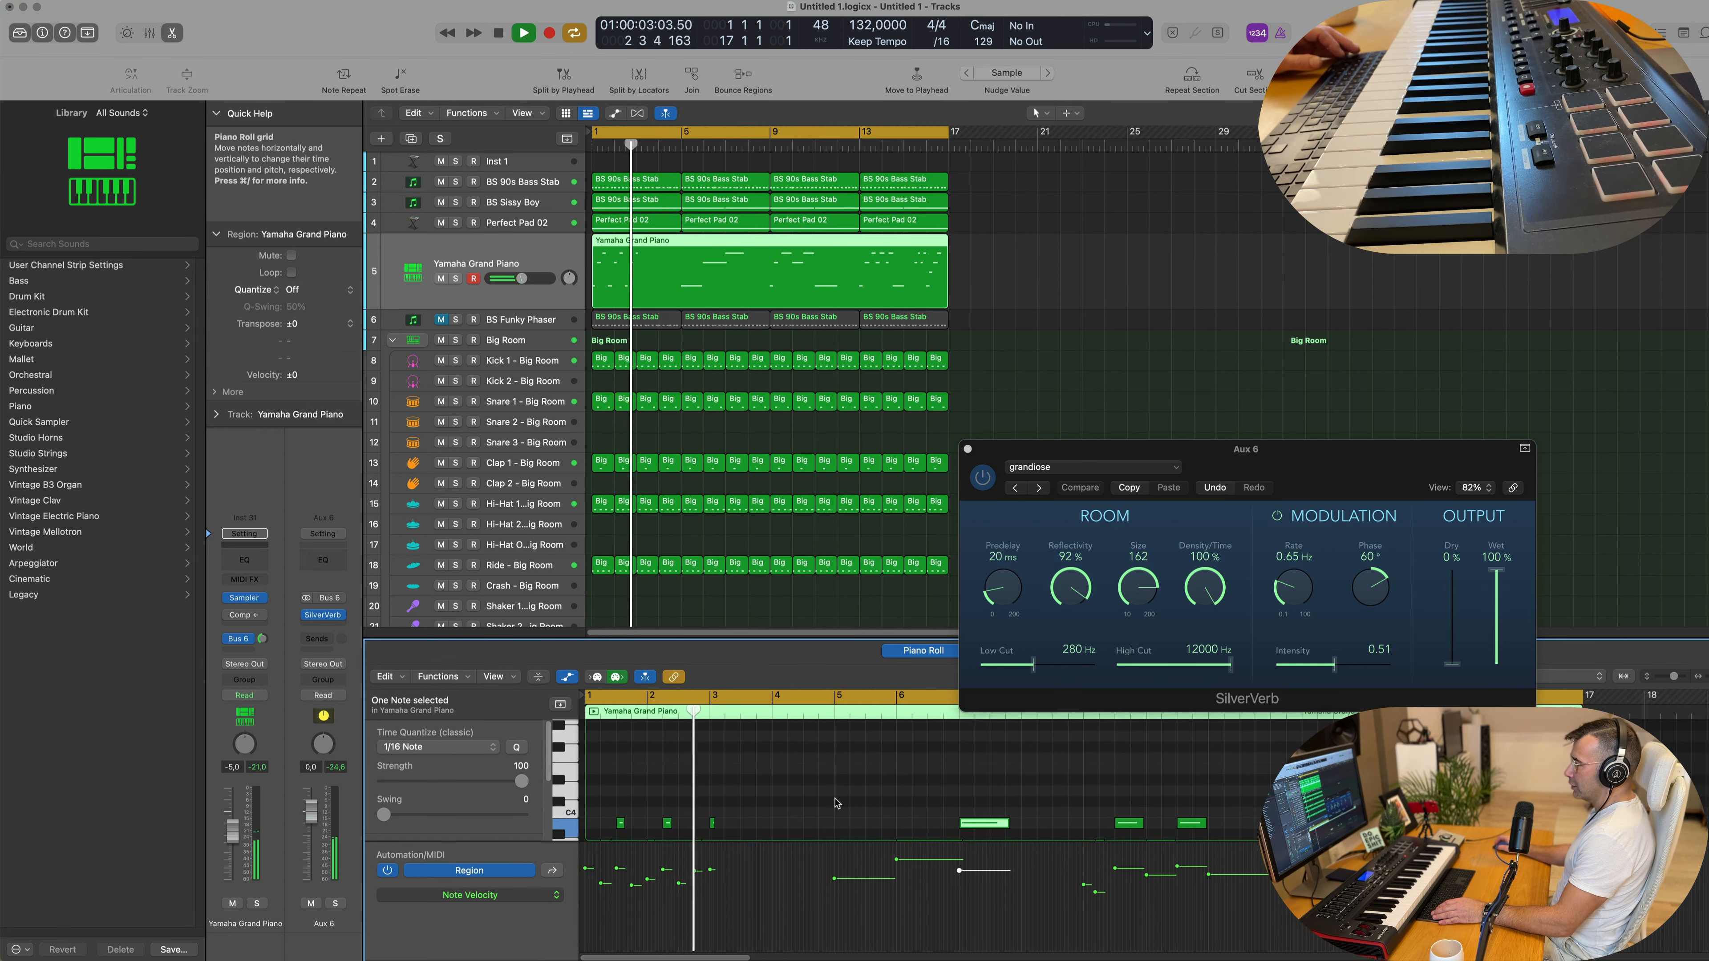
Step: Play the piano melody through from bar 1, then restart it from the beginning to judge the edited notes
scroll(794, 811, "down", 3)
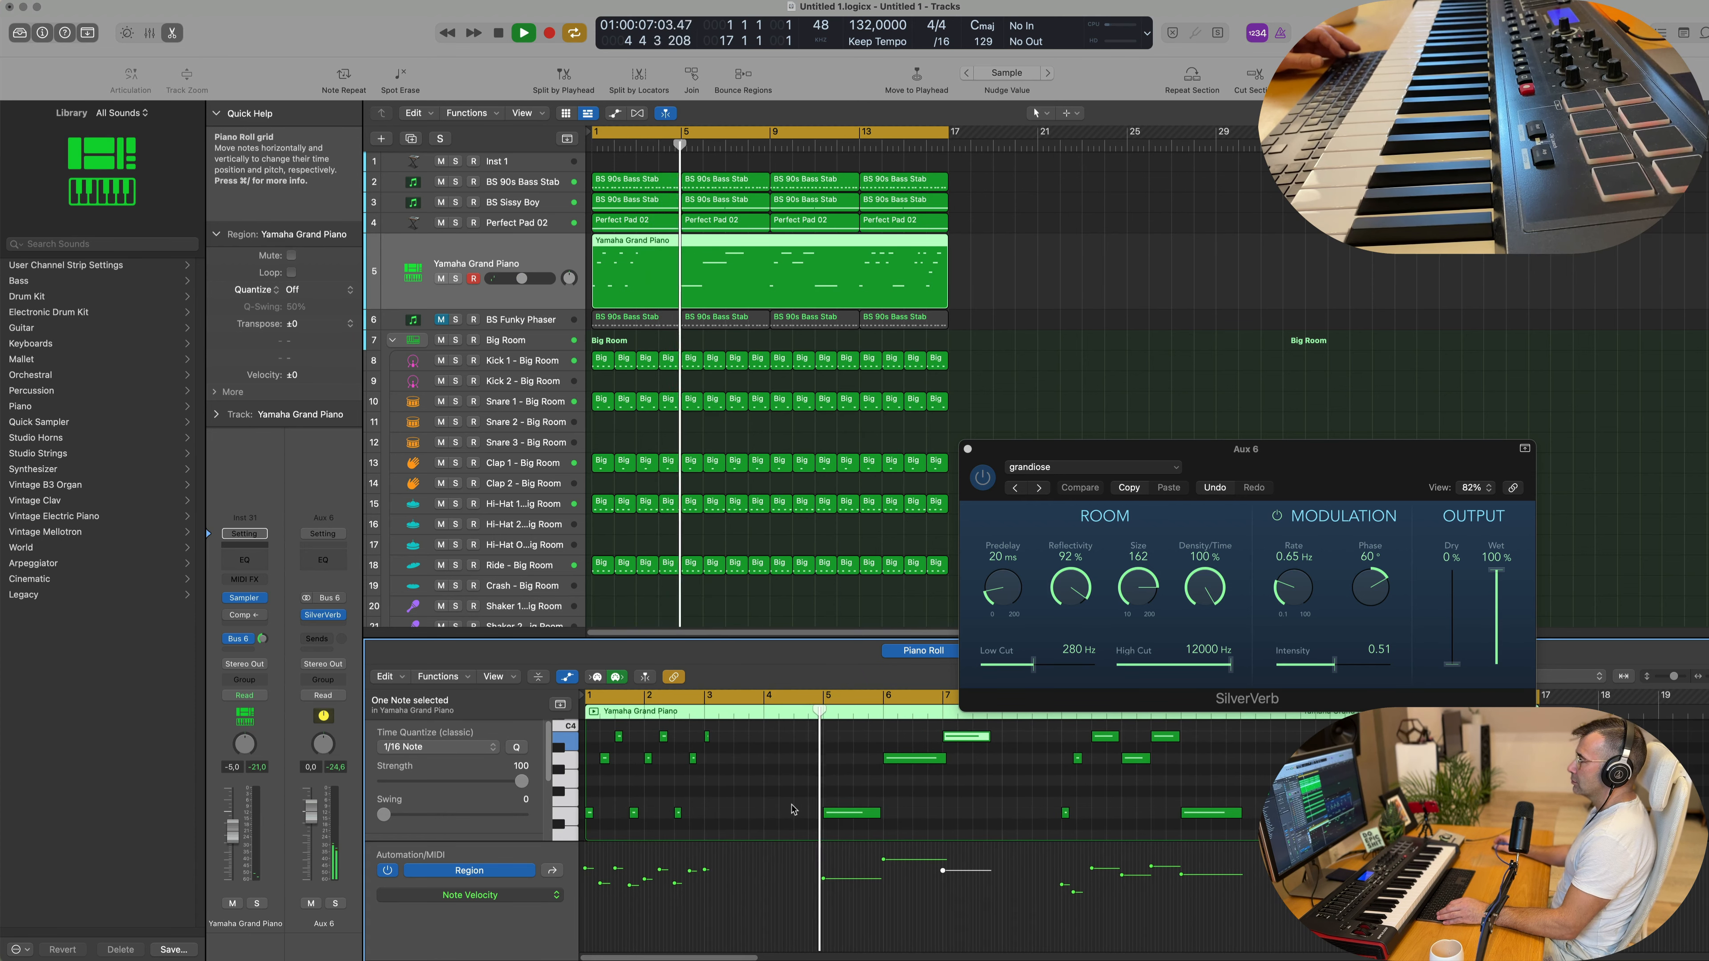
scroll(791, 810, "right", 1)
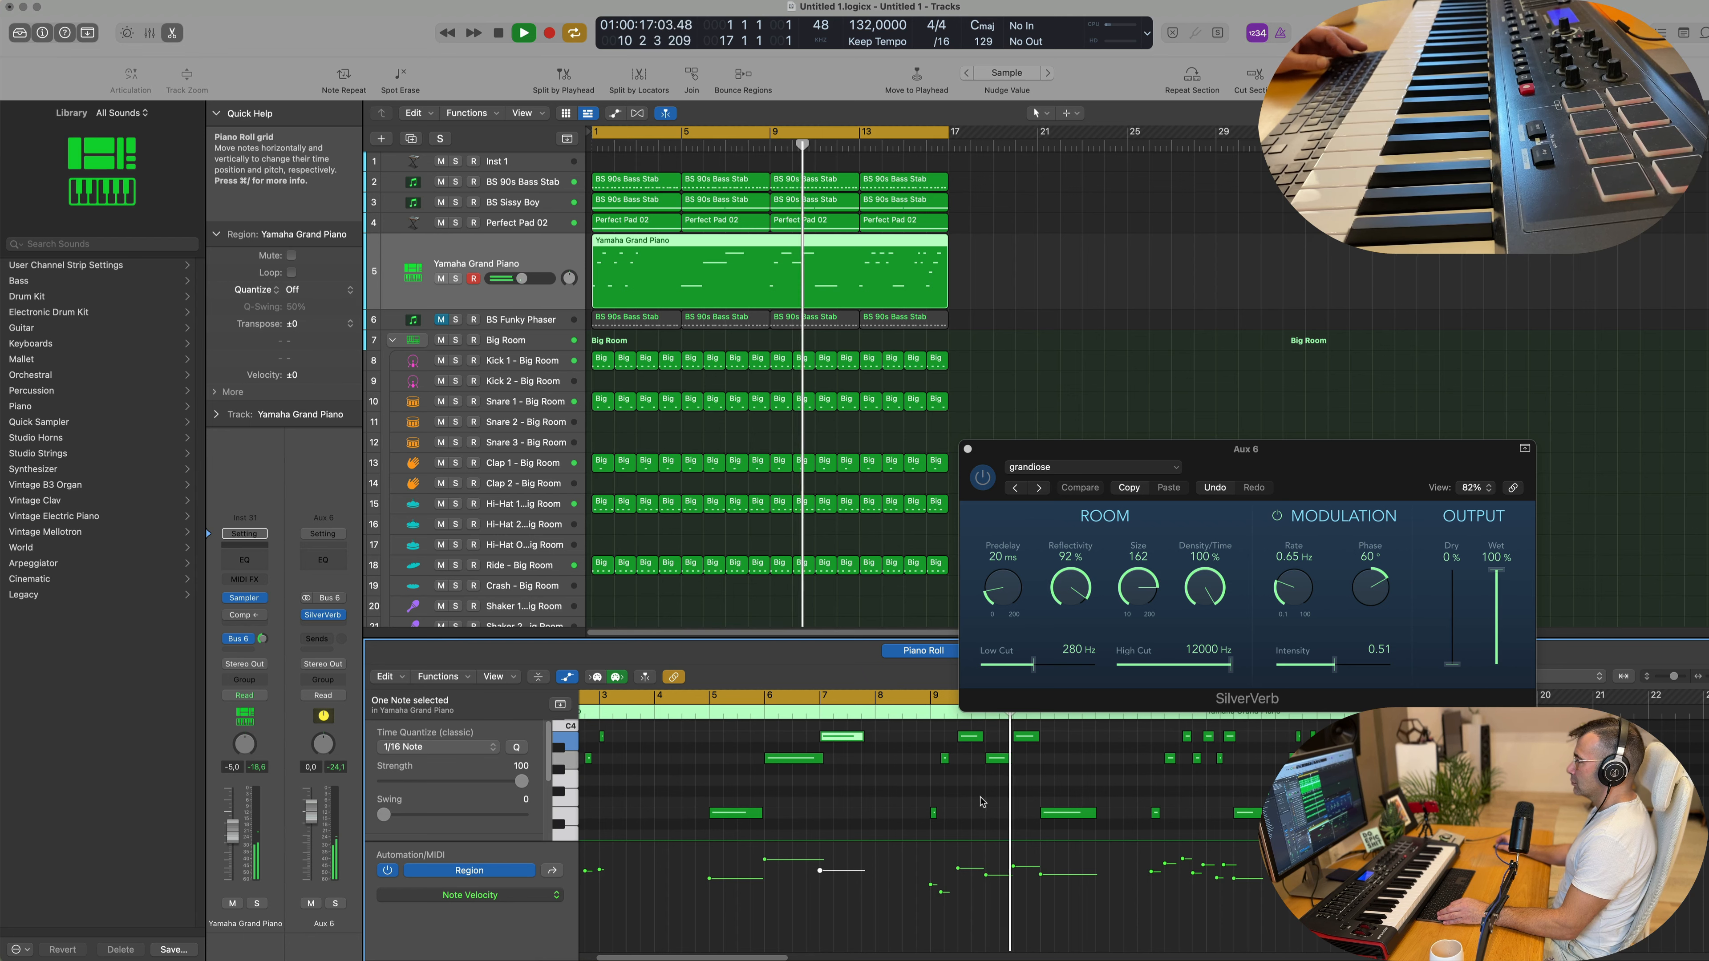
key("Return")
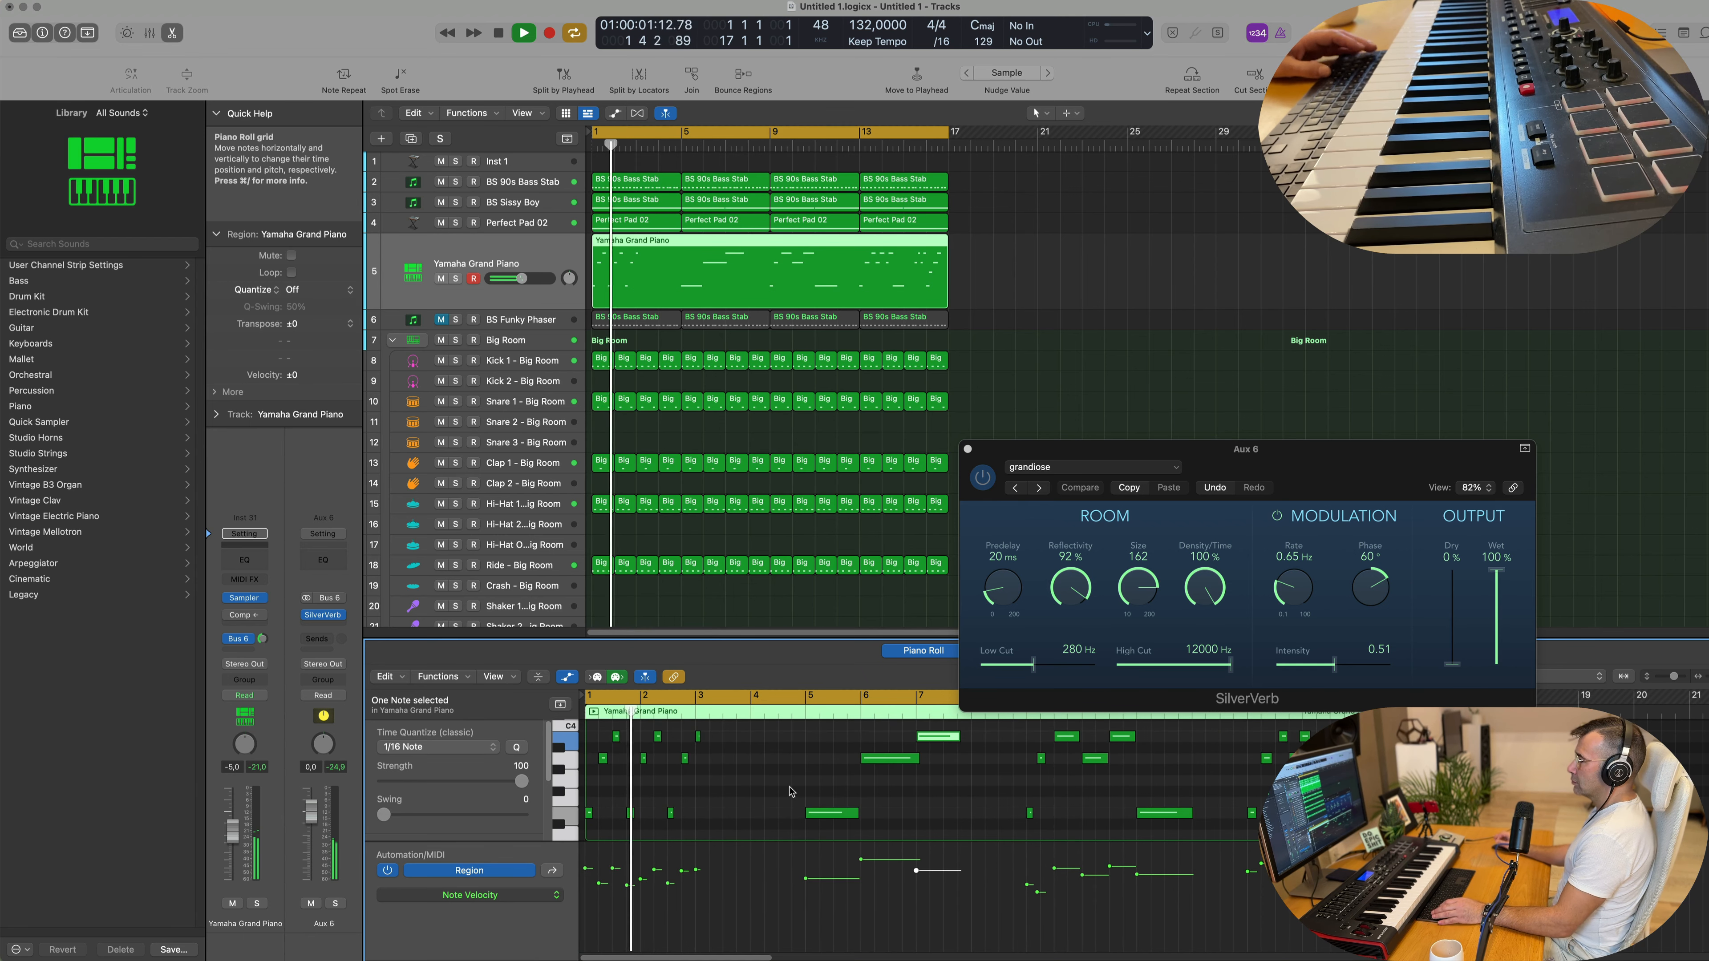
key("space")
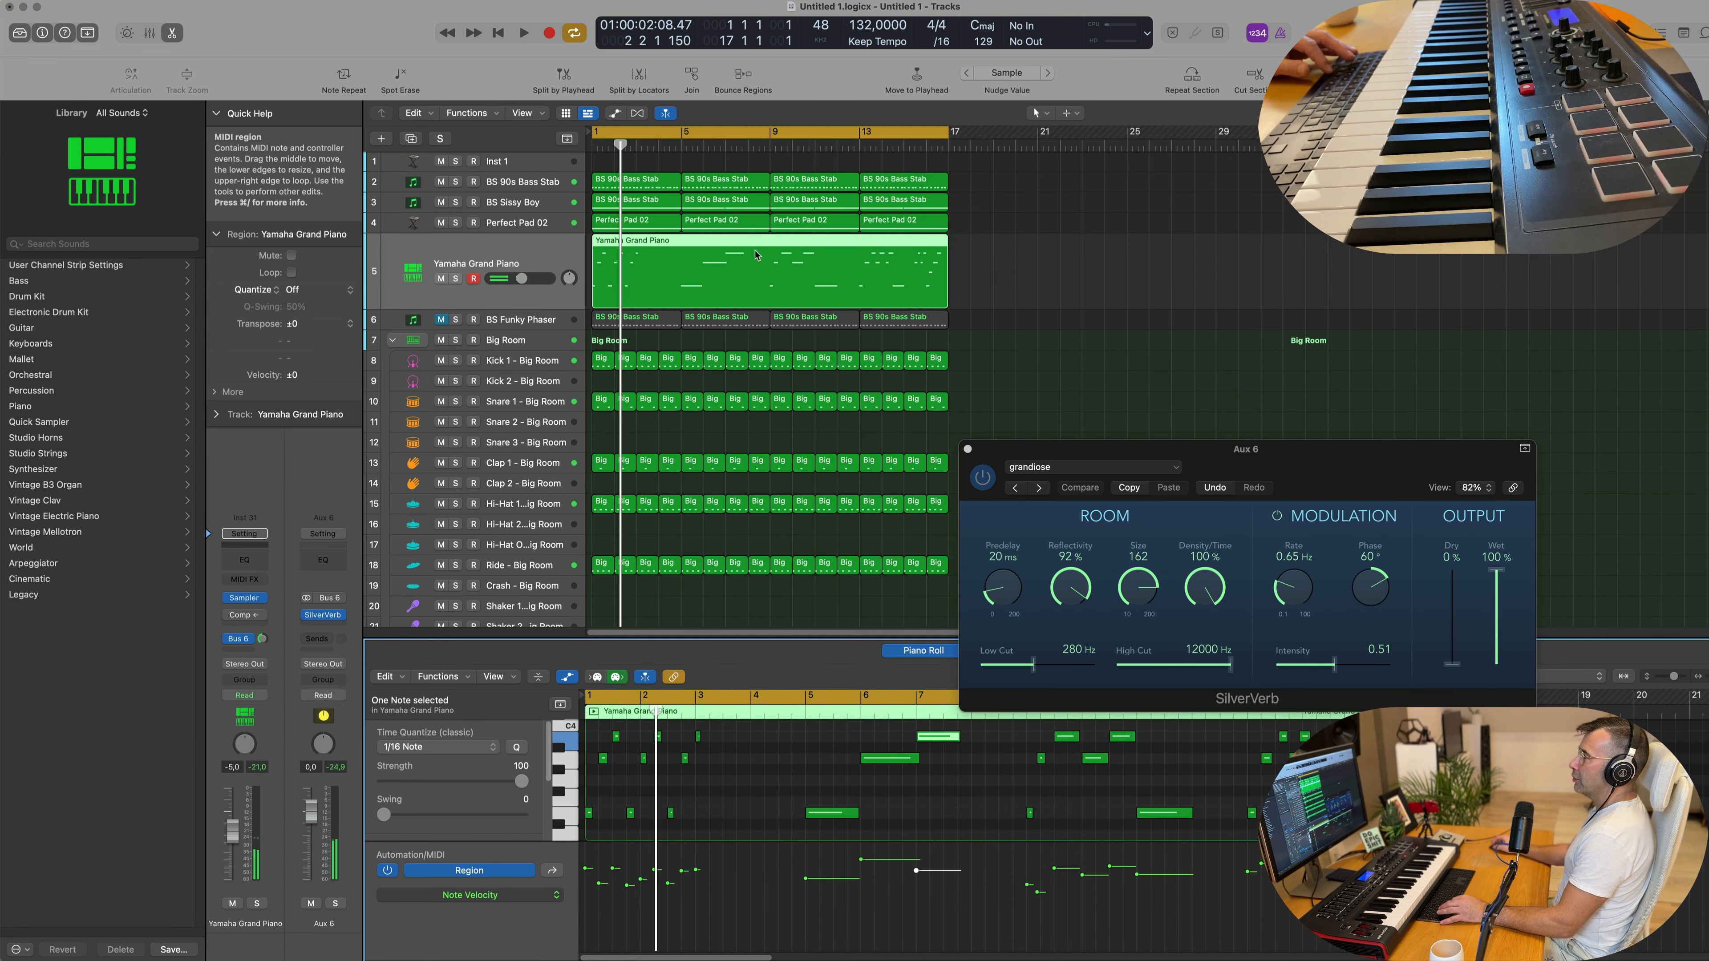
scroll(756, 254, "down", 1)
key("Return")
key("space")
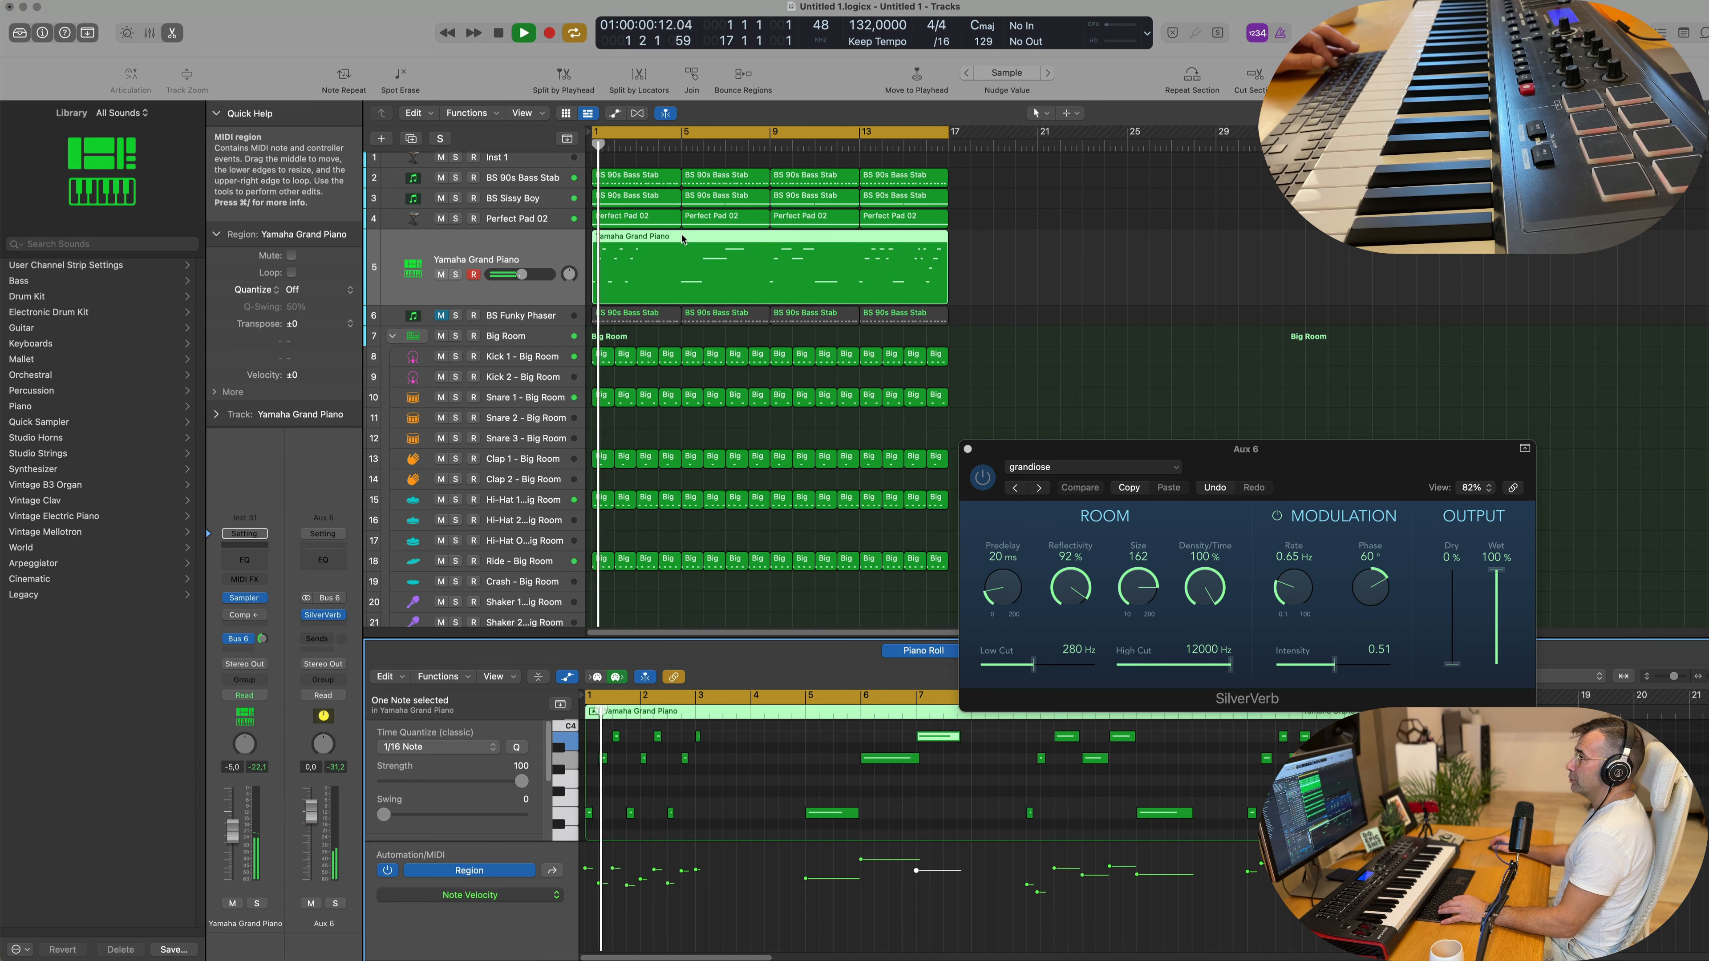
Step: Cut off and delete the first four bars of the piano region, and move the remaining part to bar 1
left_click(680, 235)
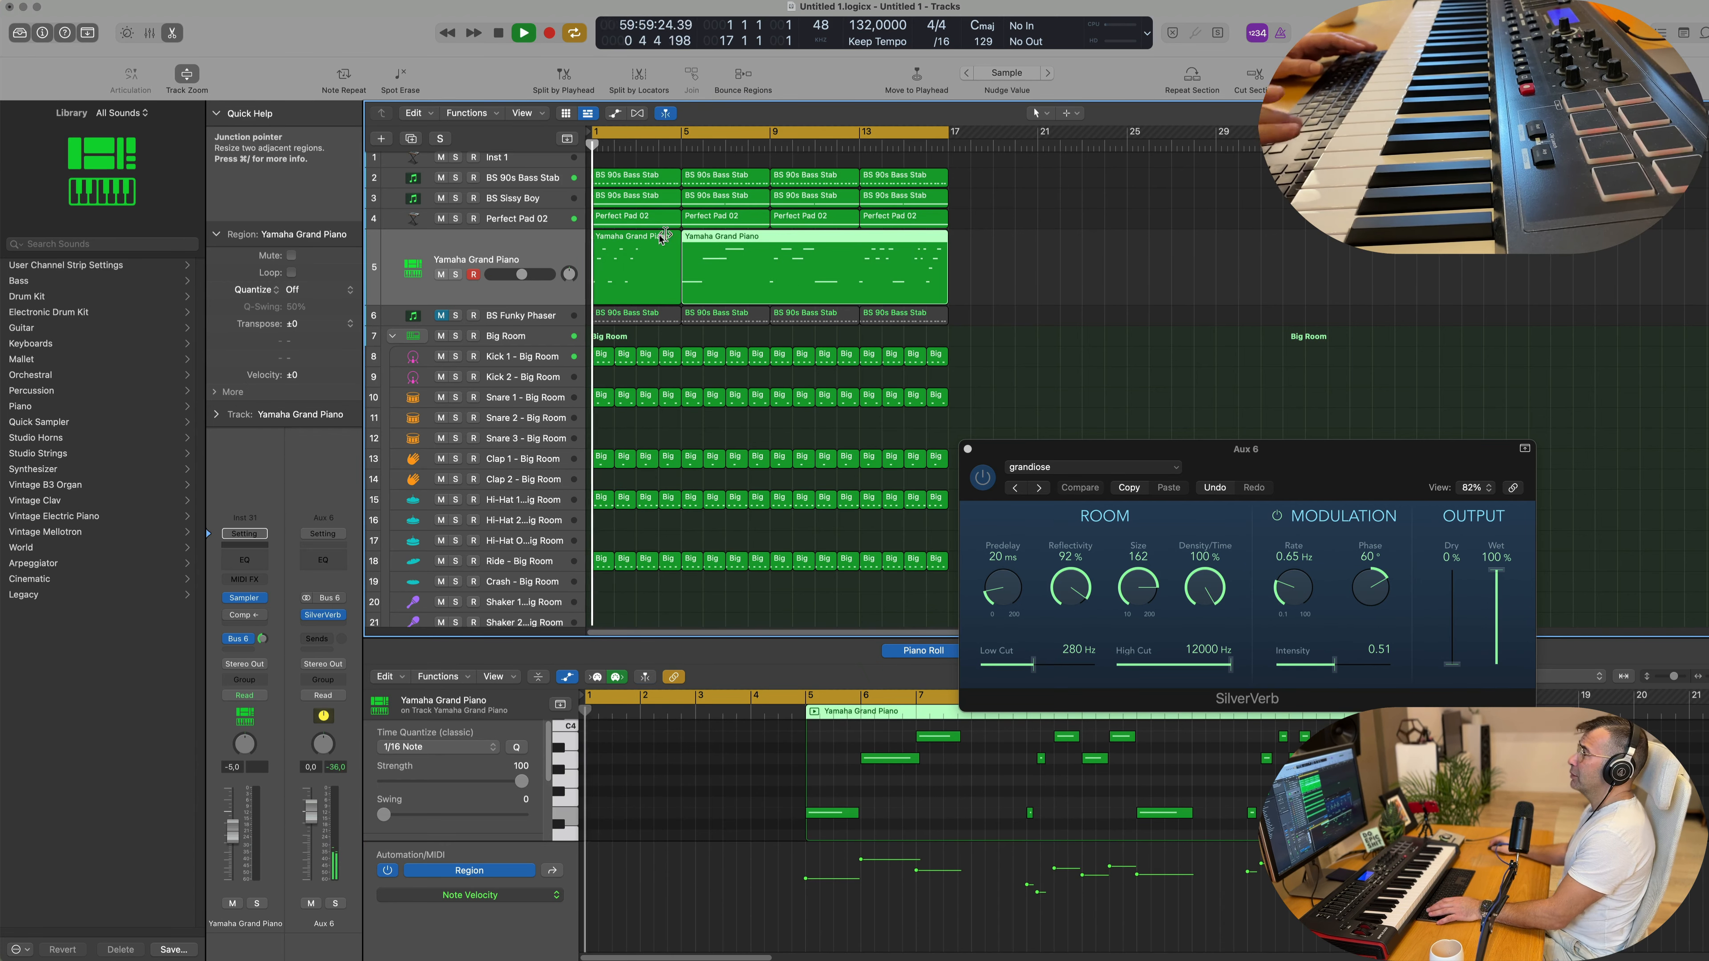
left_click(646, 246)
key("Delete")
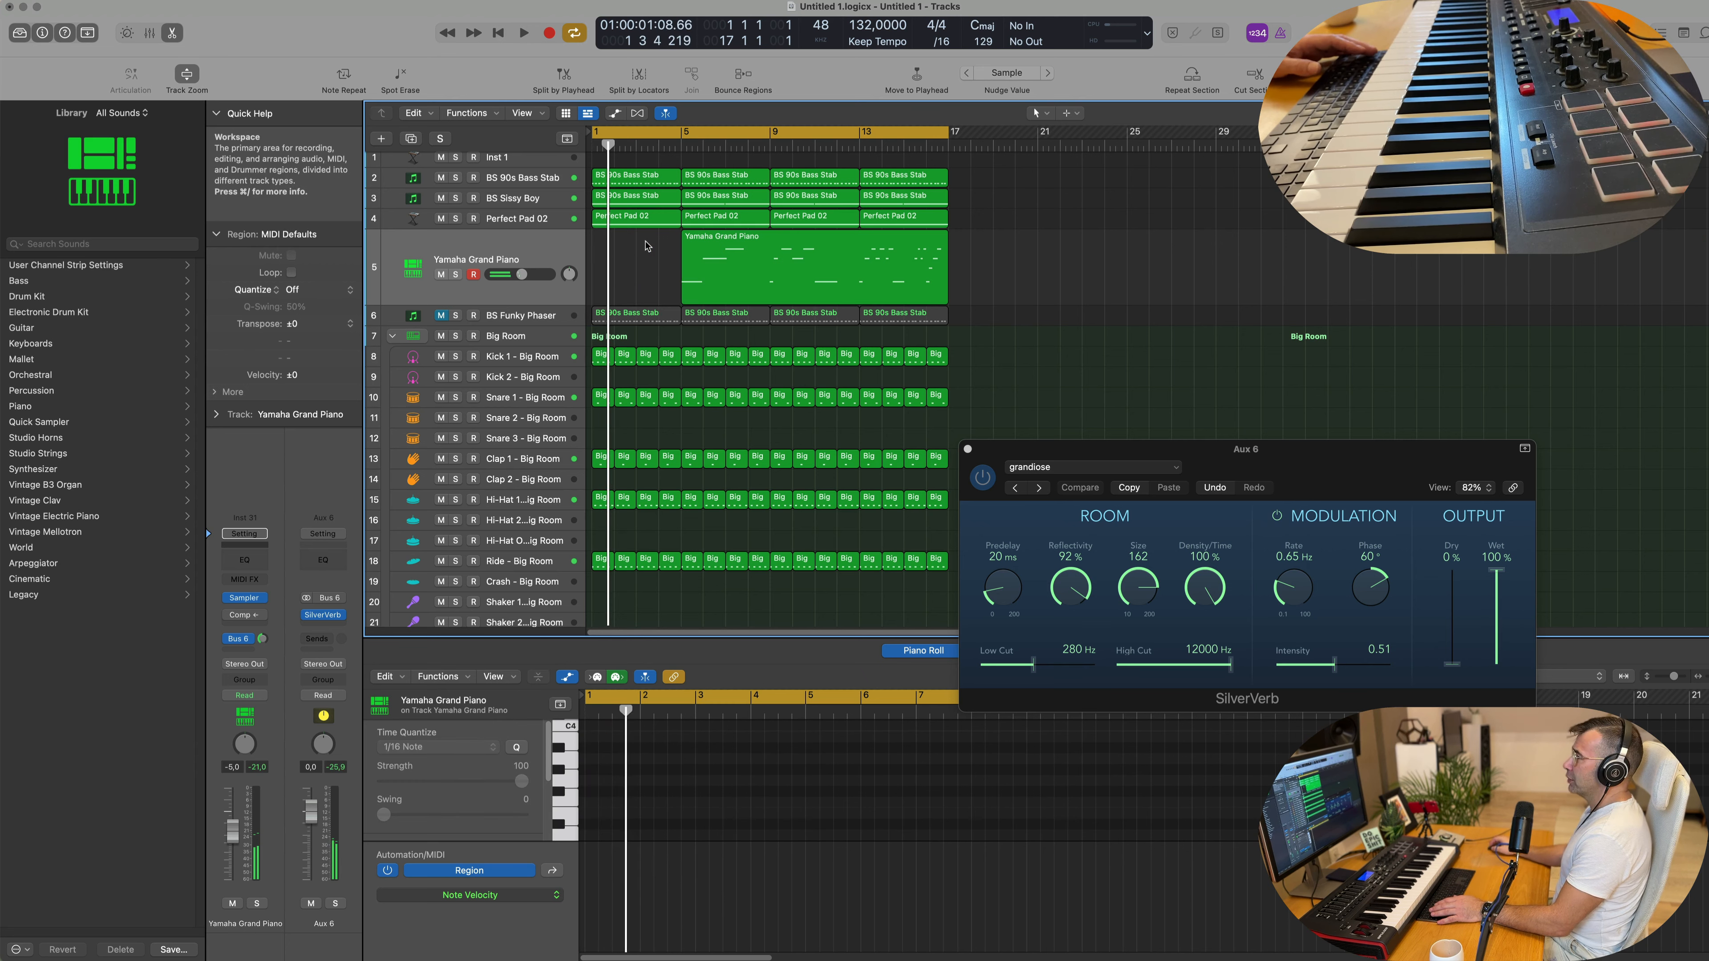
left_click_drag(700, 249, 611, 250)
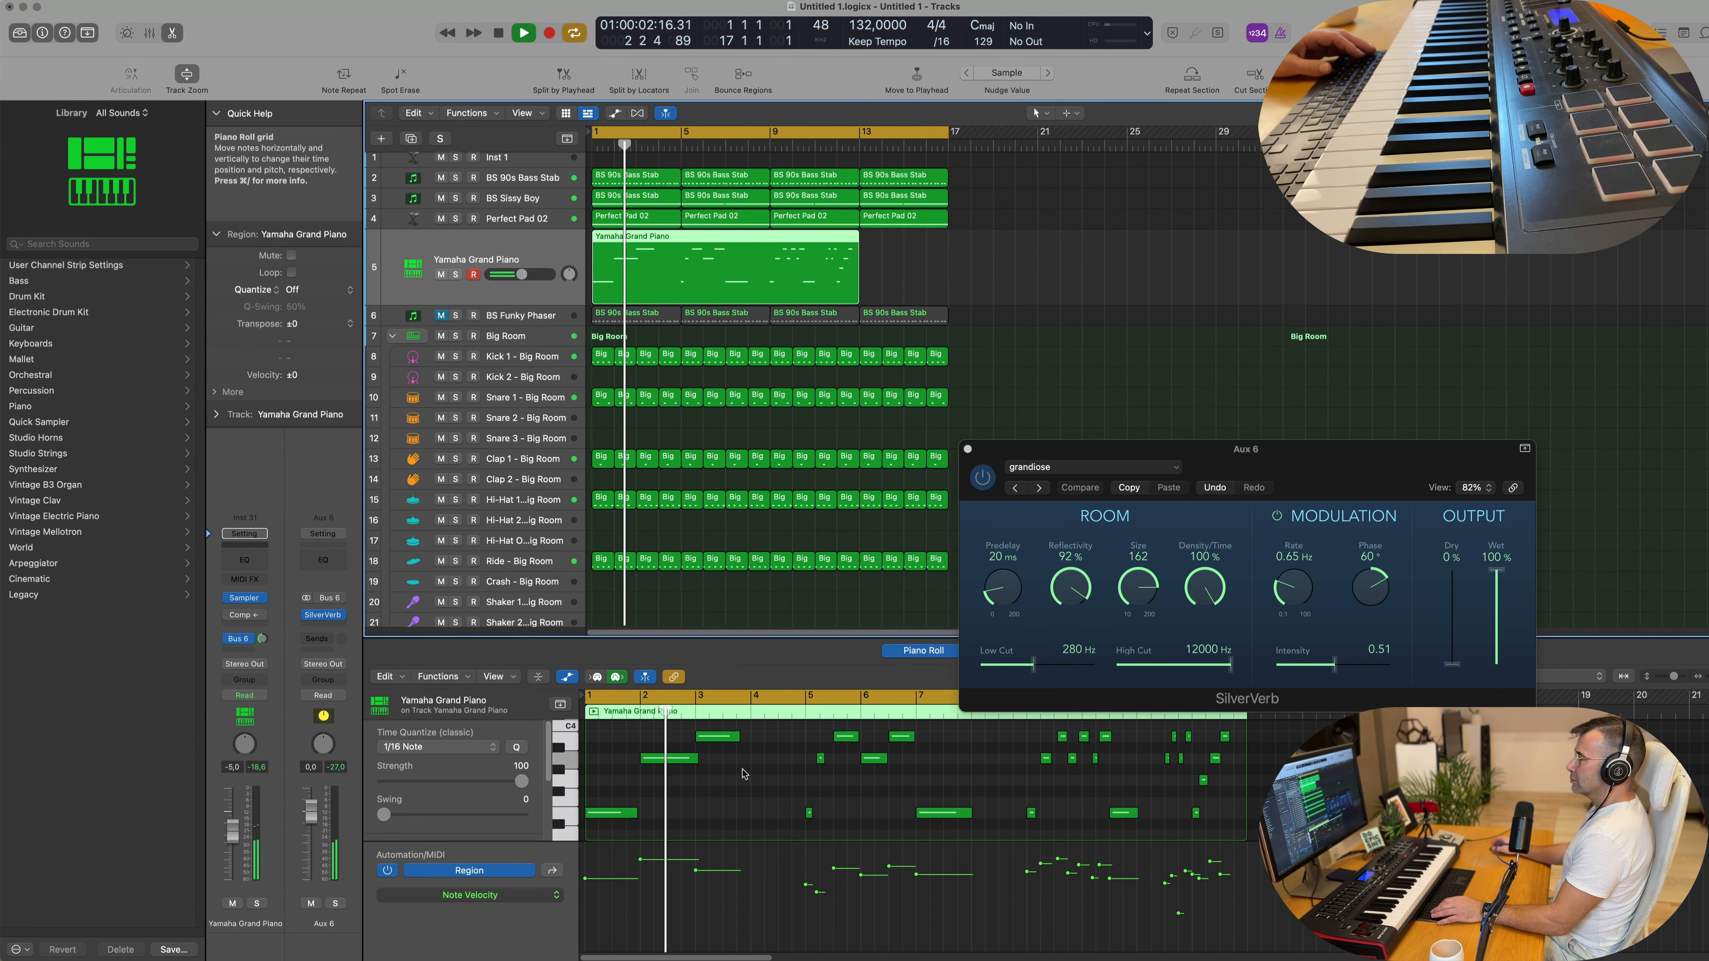
Step: Stop playback, split the piano region at bar 5 and delete the part after the split
key("space")
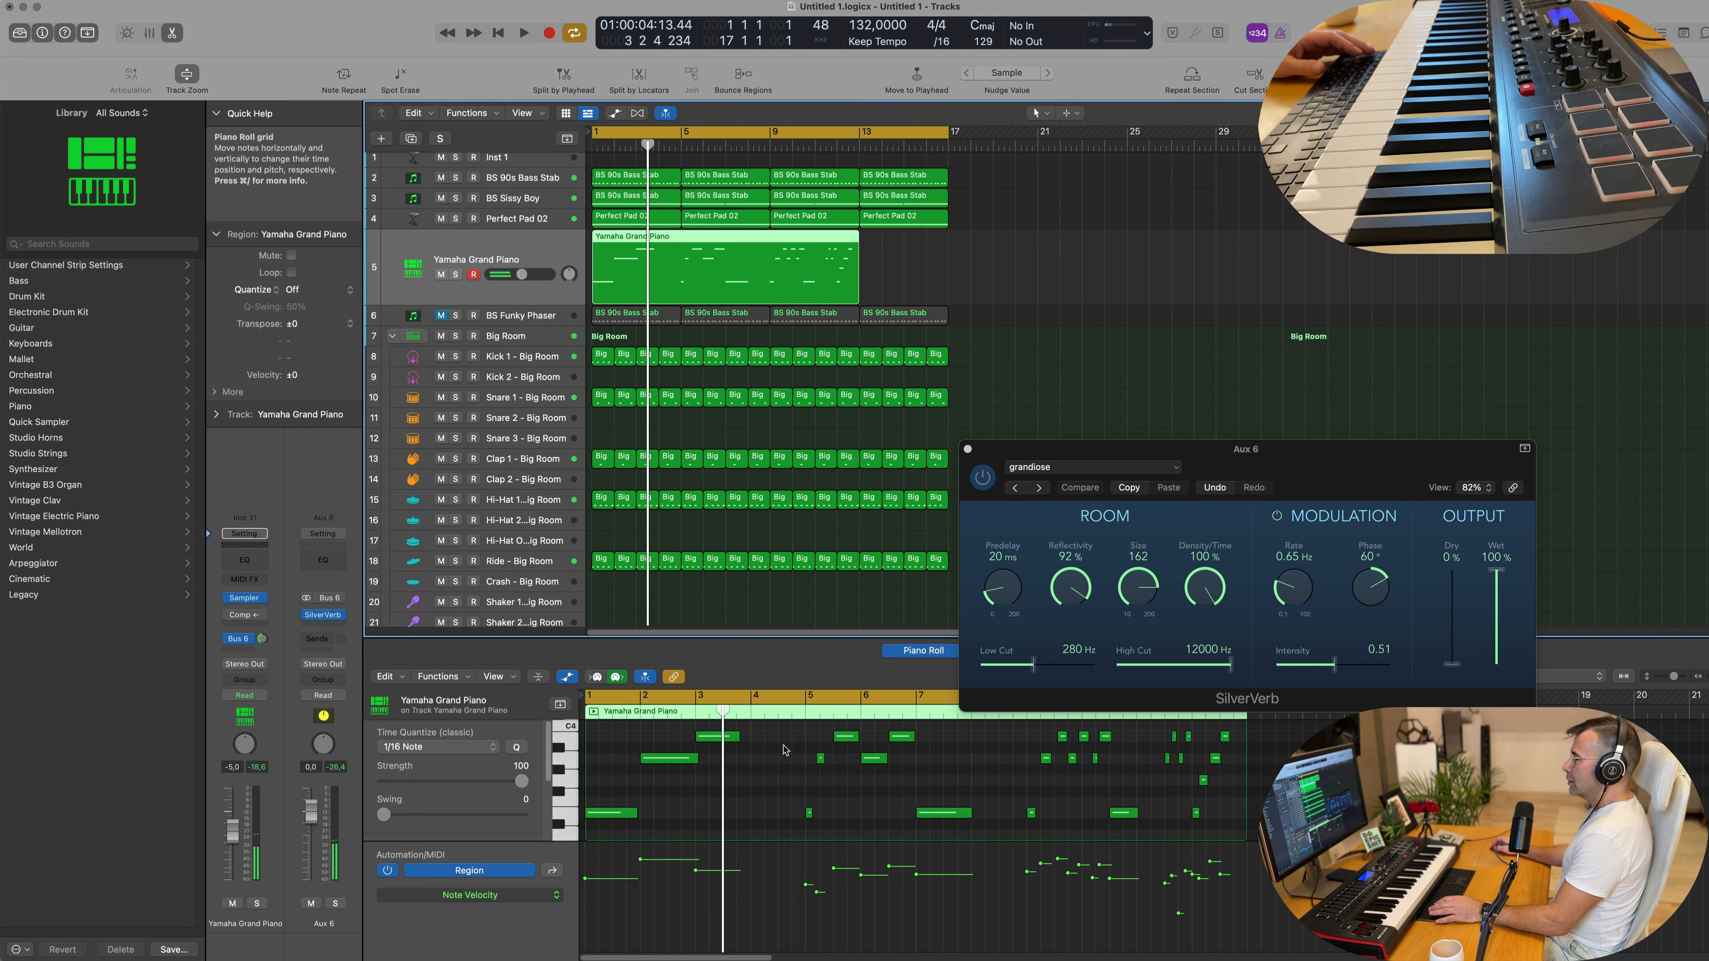
left_click_drag(792, 736, 1236, 792)
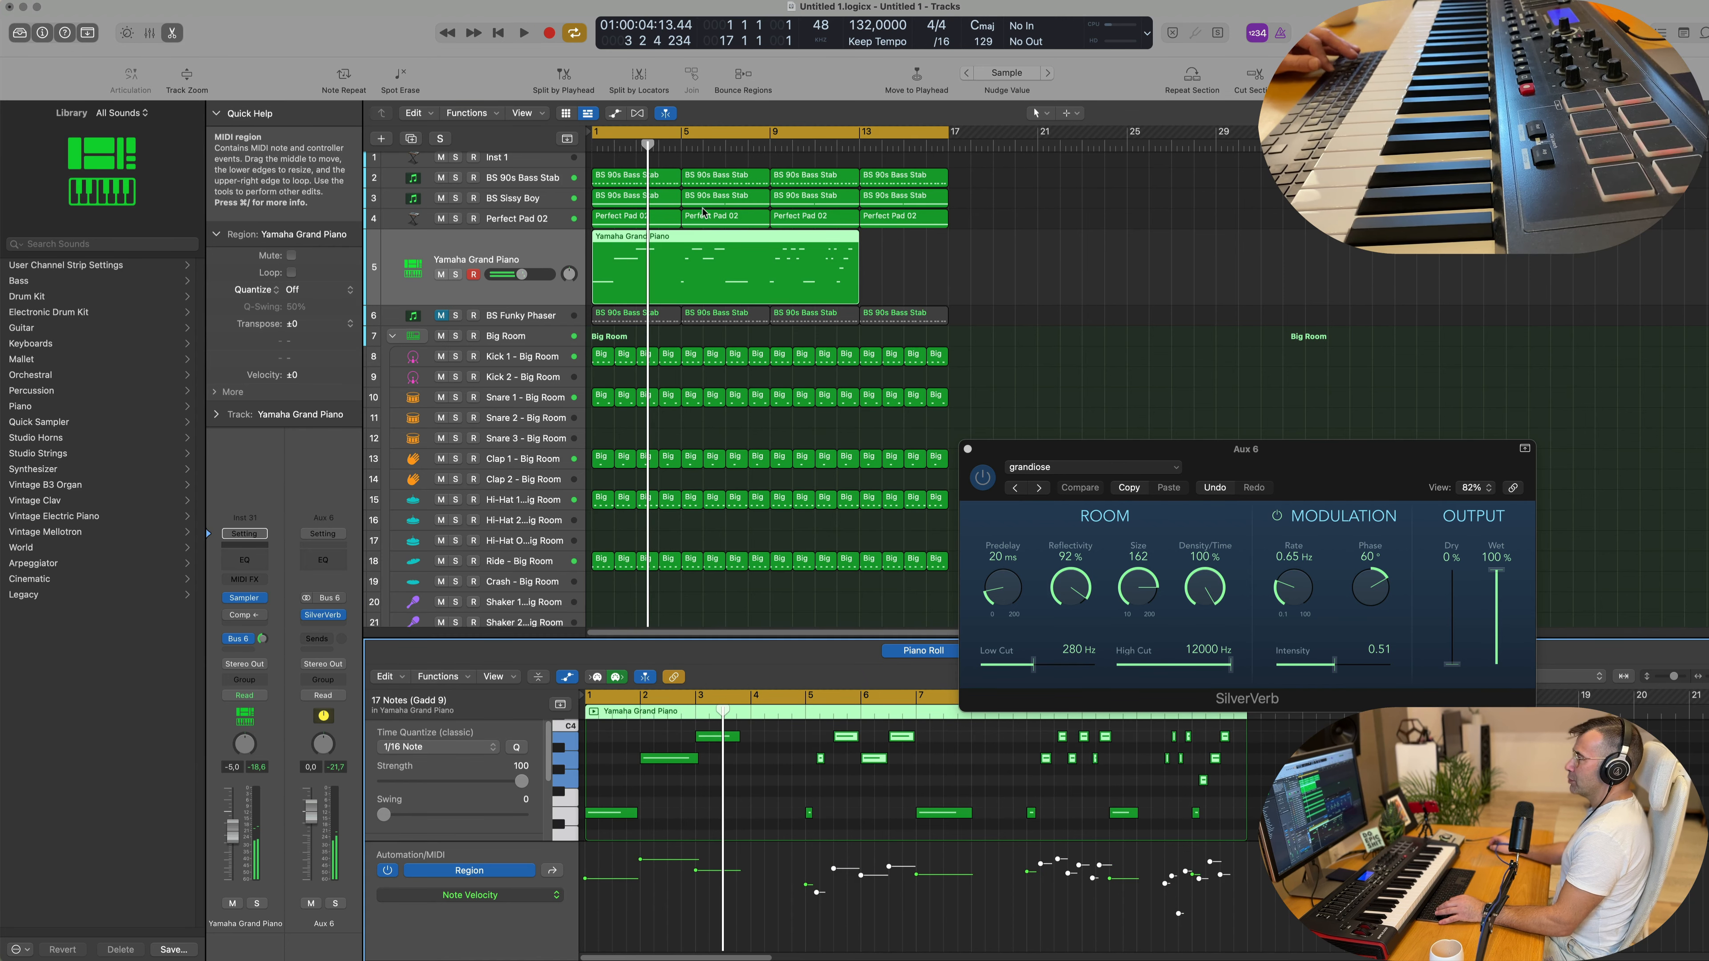
double_click(679, 245, "super")
key("Delete")
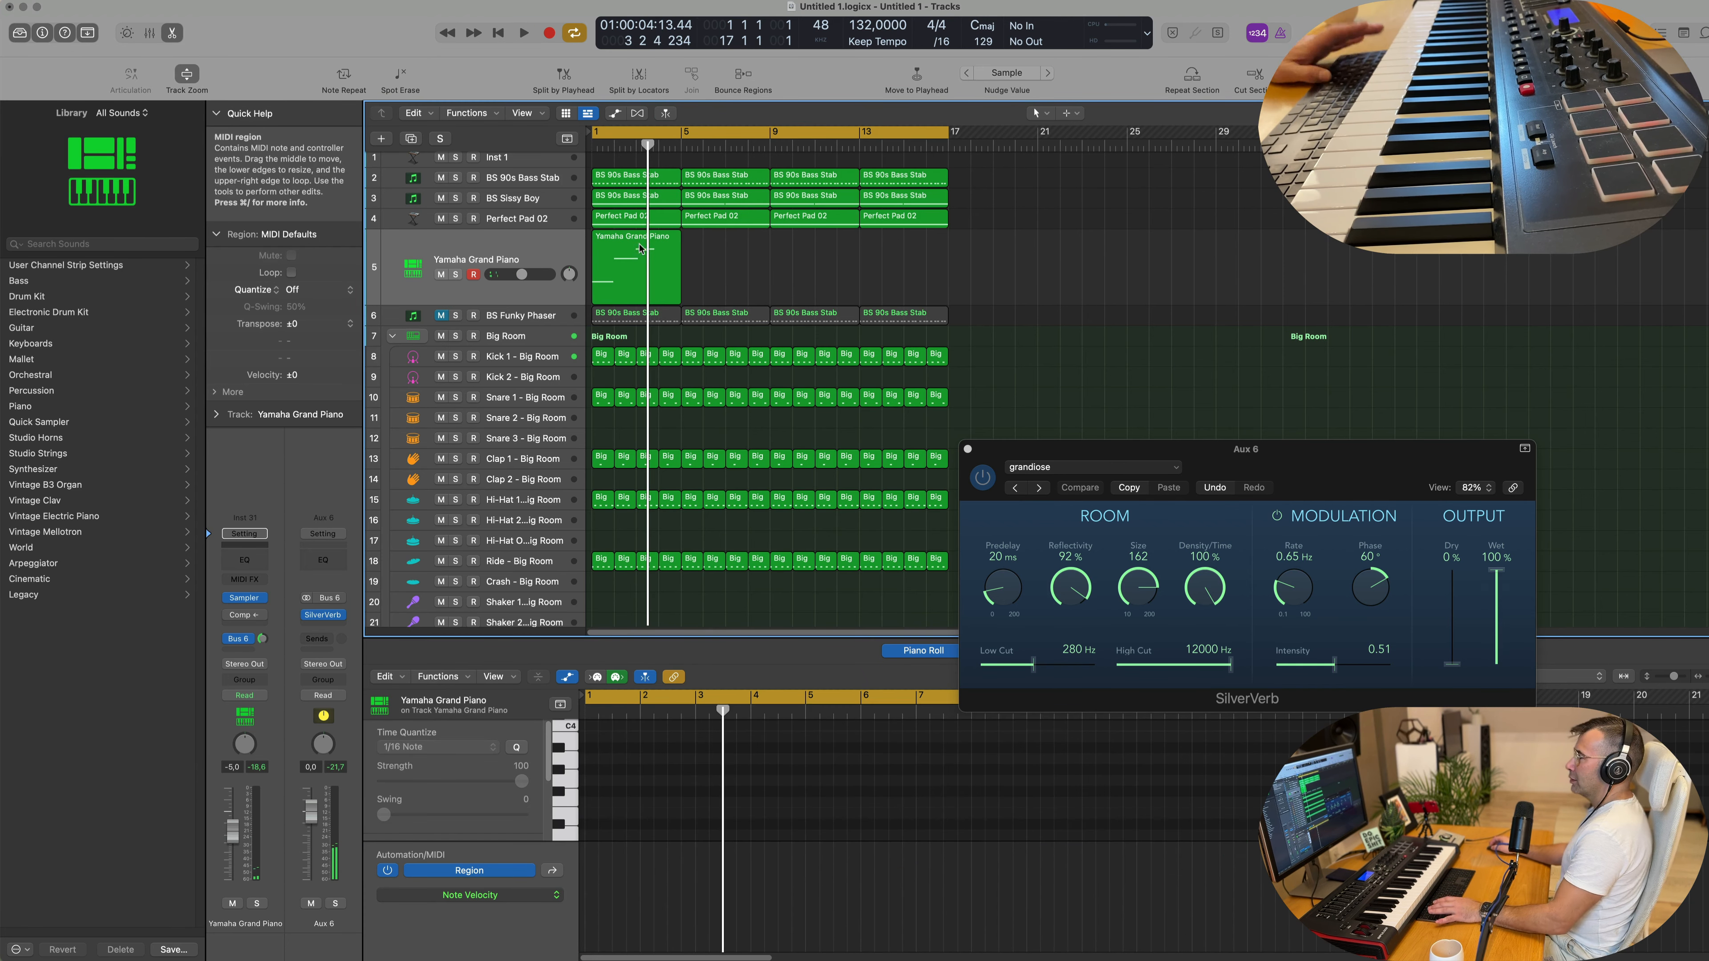
Step: Play the four-bar piano region from the start and raise the piano track's volume to -3.6 dB
left_click(640, 249)
key("shift+space")
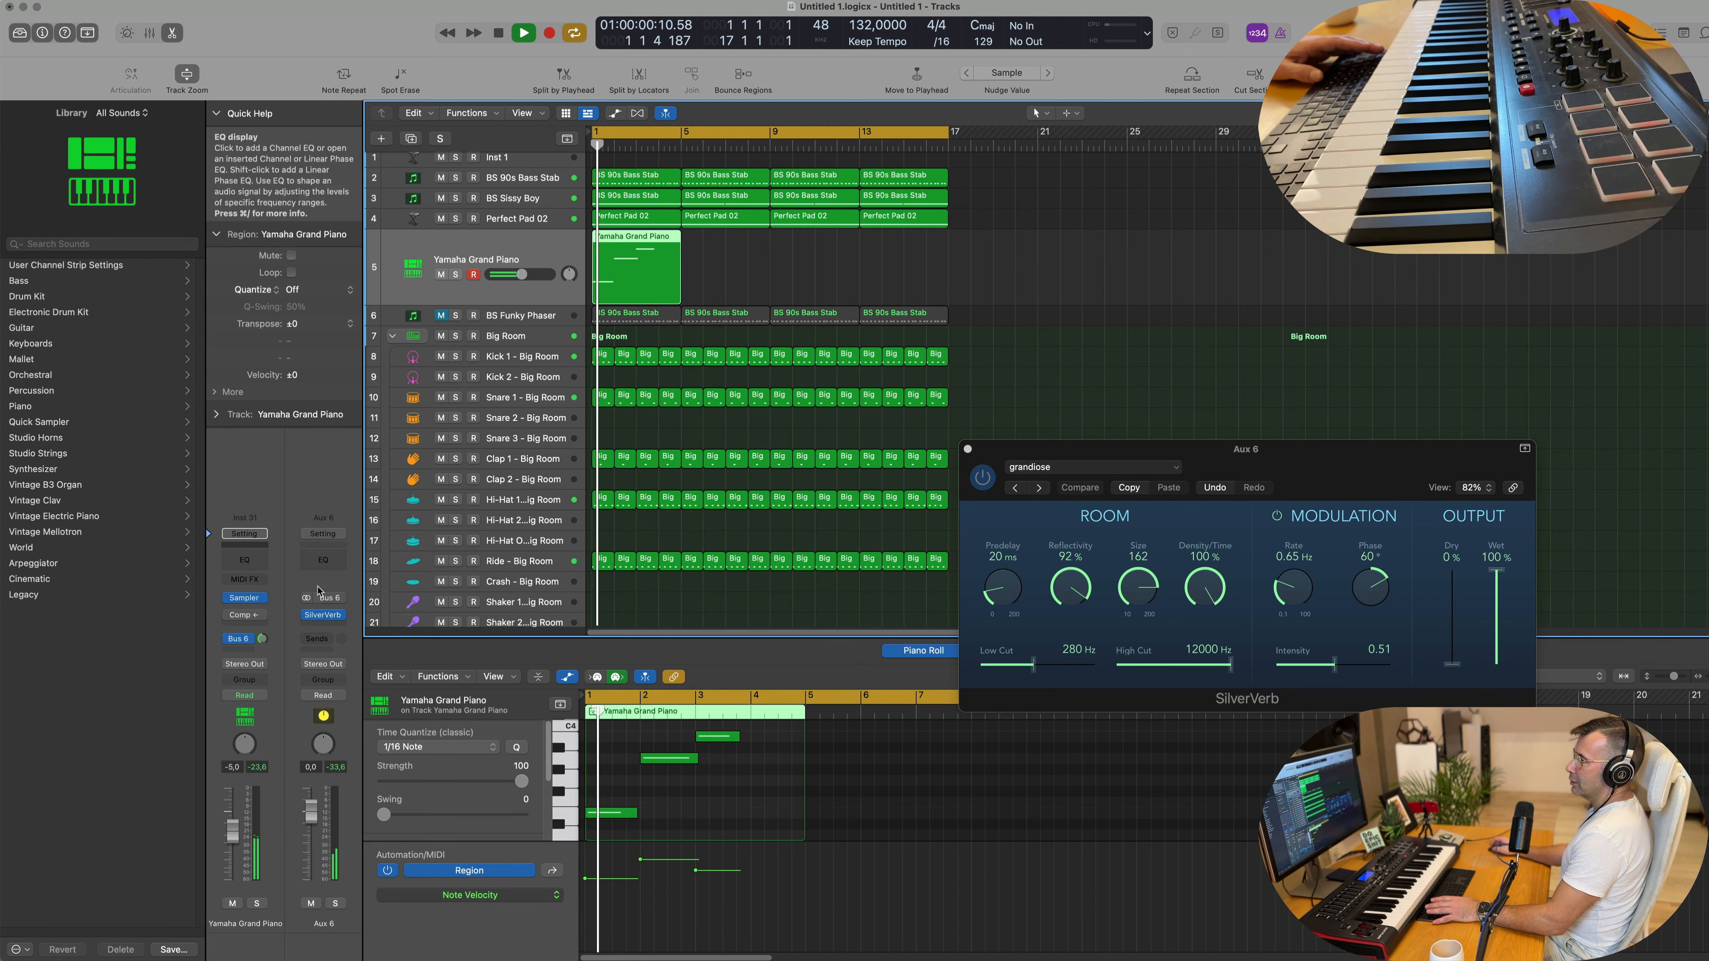
key("space")
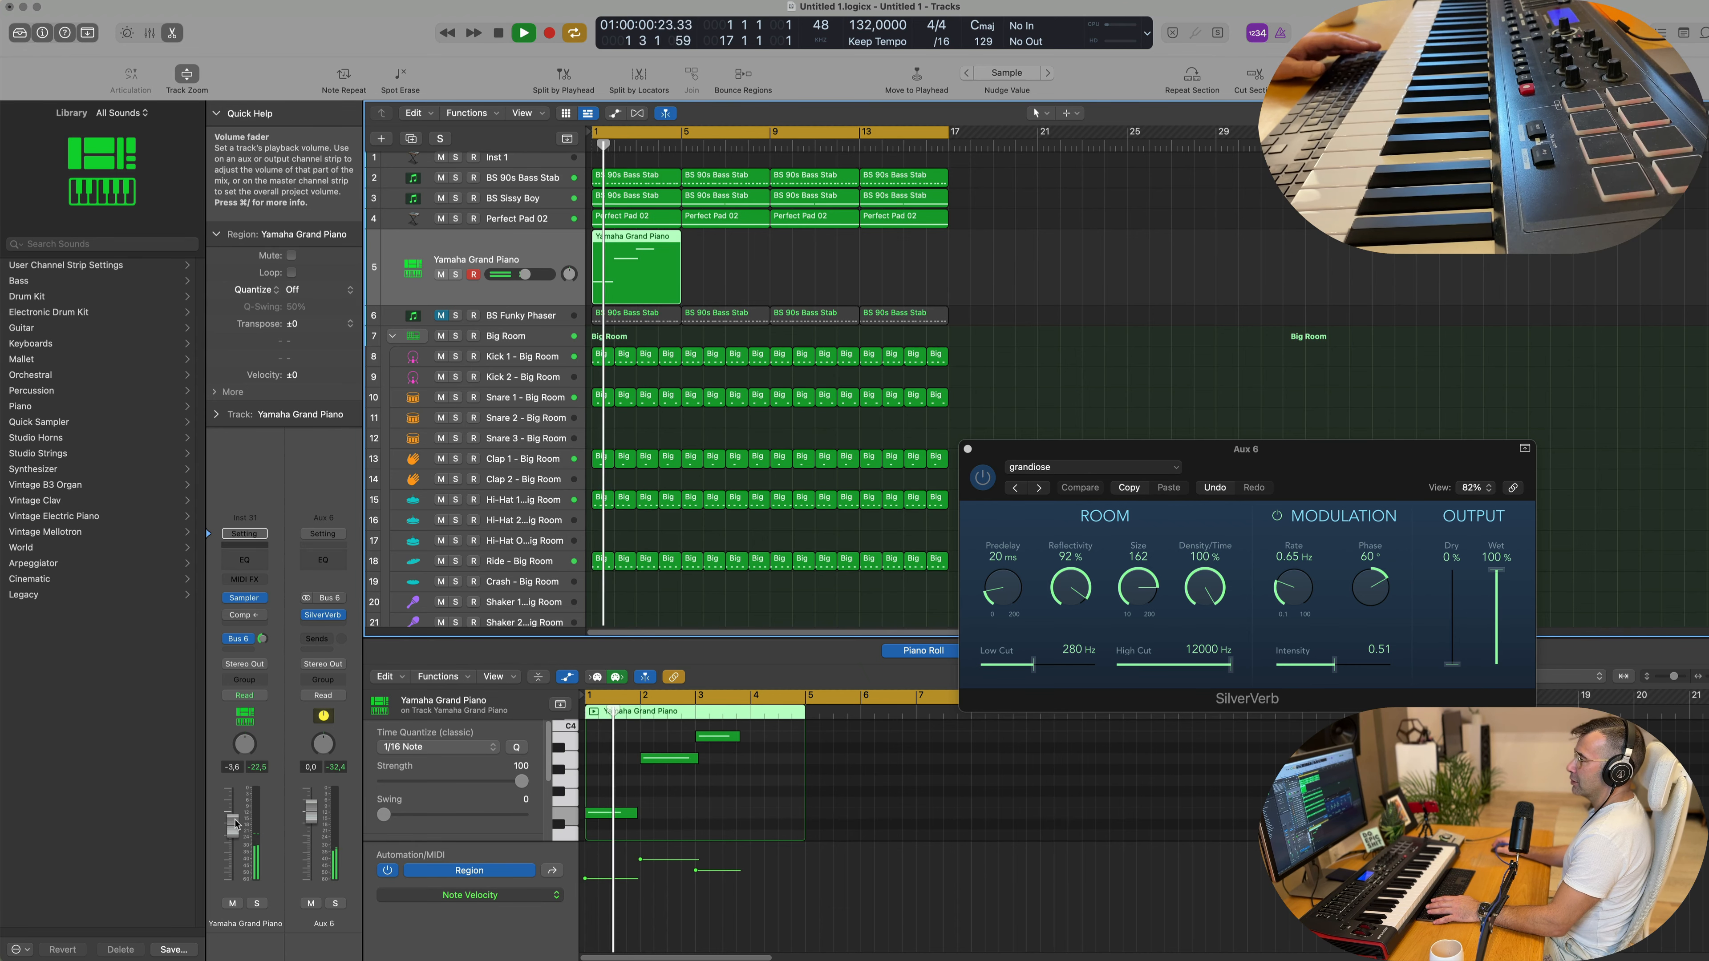
Step: Copy the four-bar piano region to bar 5, directly after the original, and stop playback
left_click(725, 253)
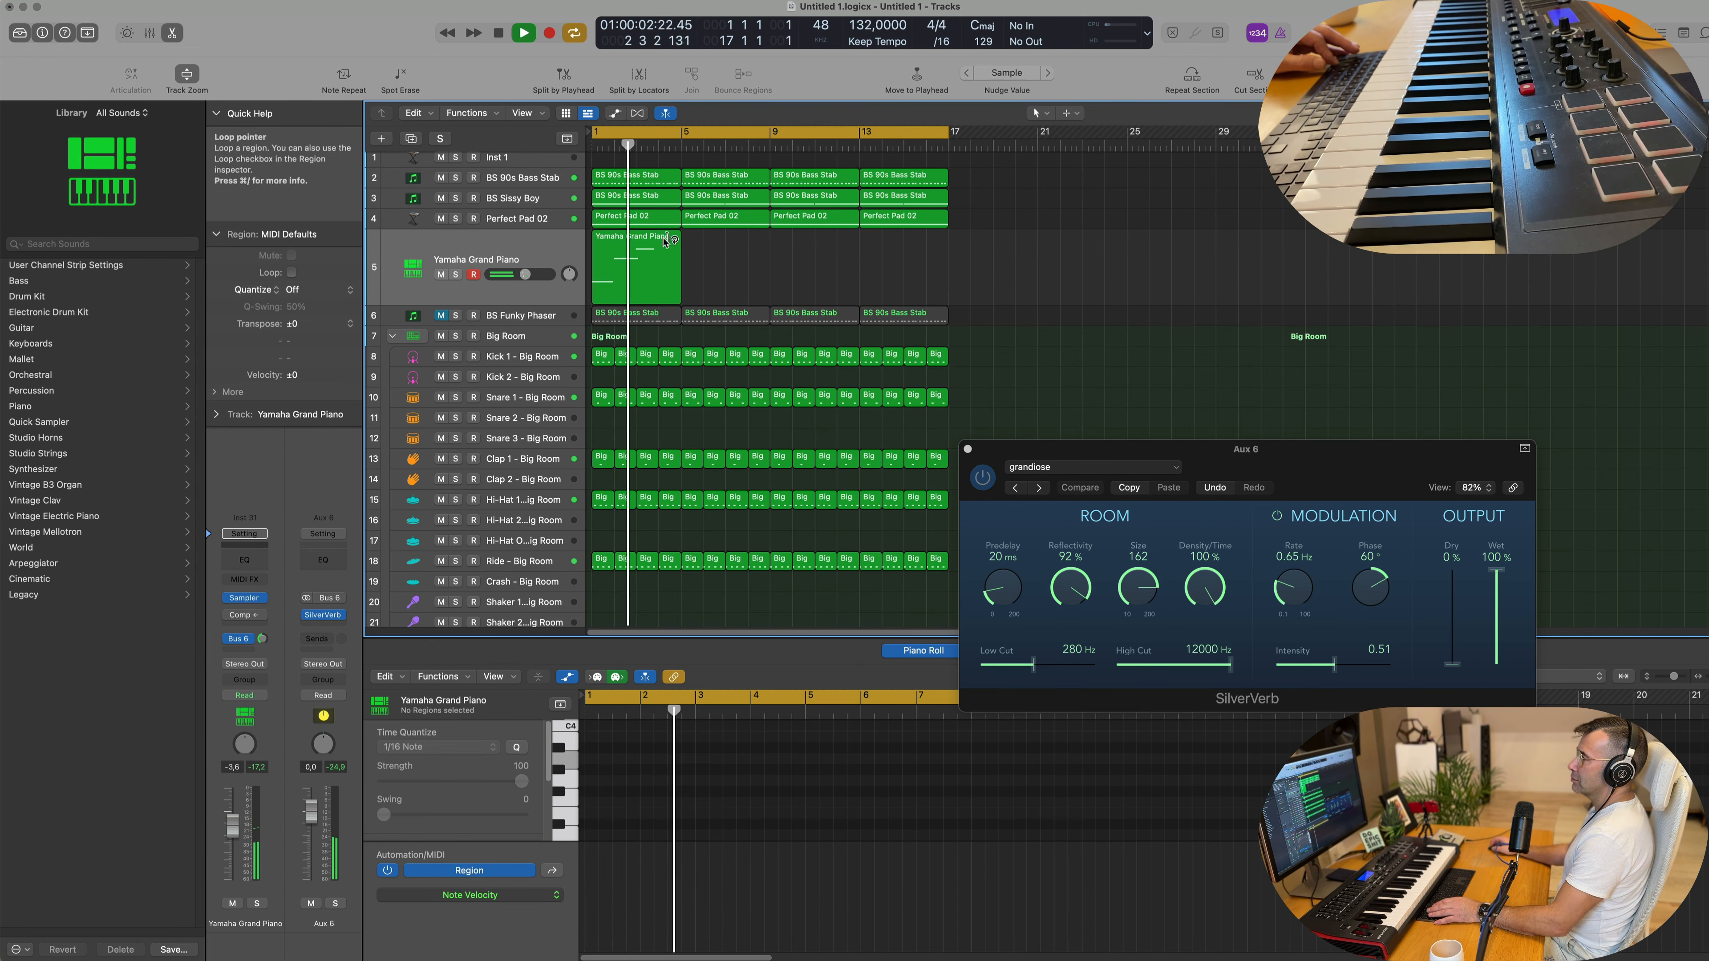
left_click_drag(640, 244, 729, 244)
key("space")
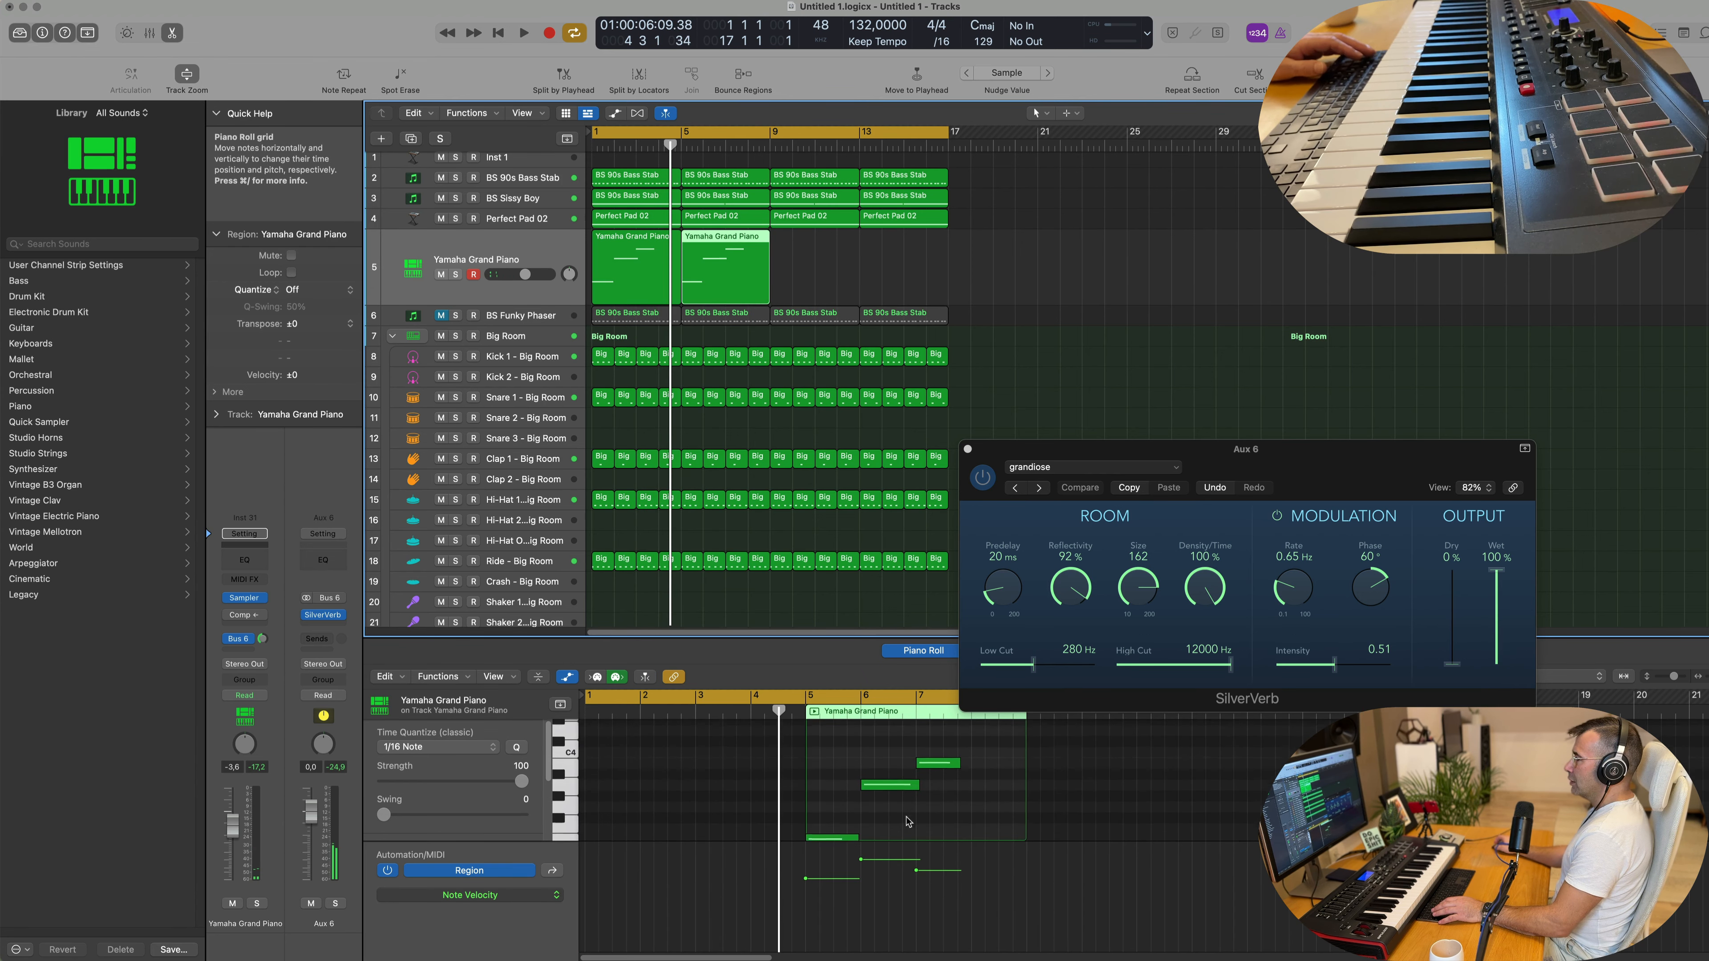
Step: Swap the pitches of the last two notes in the copied piano region, raising the bar 6 note and lowering the bar 7 note
scroll(908, 818, "down", 1)
left_click_drag(889, 768, 945, 773)
key("space")
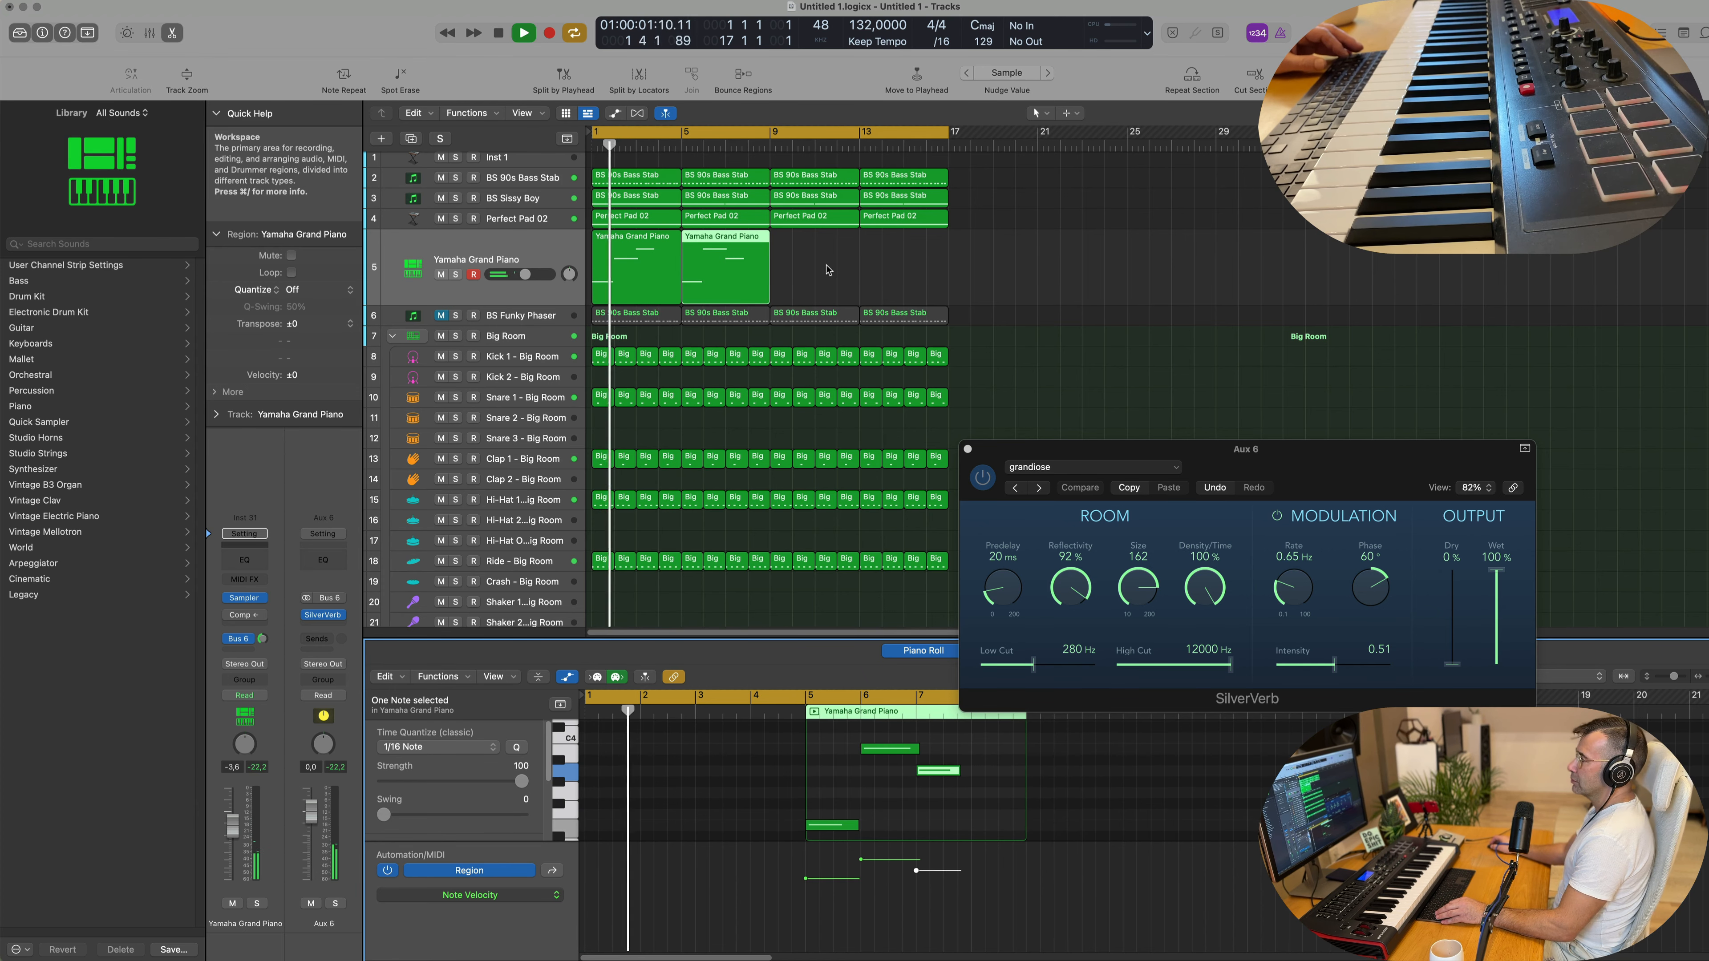
Step: Lower the copied piano region's first note at bar 5 by about two semitones
key("Tab")
scroll(816, 760, "down", 4)
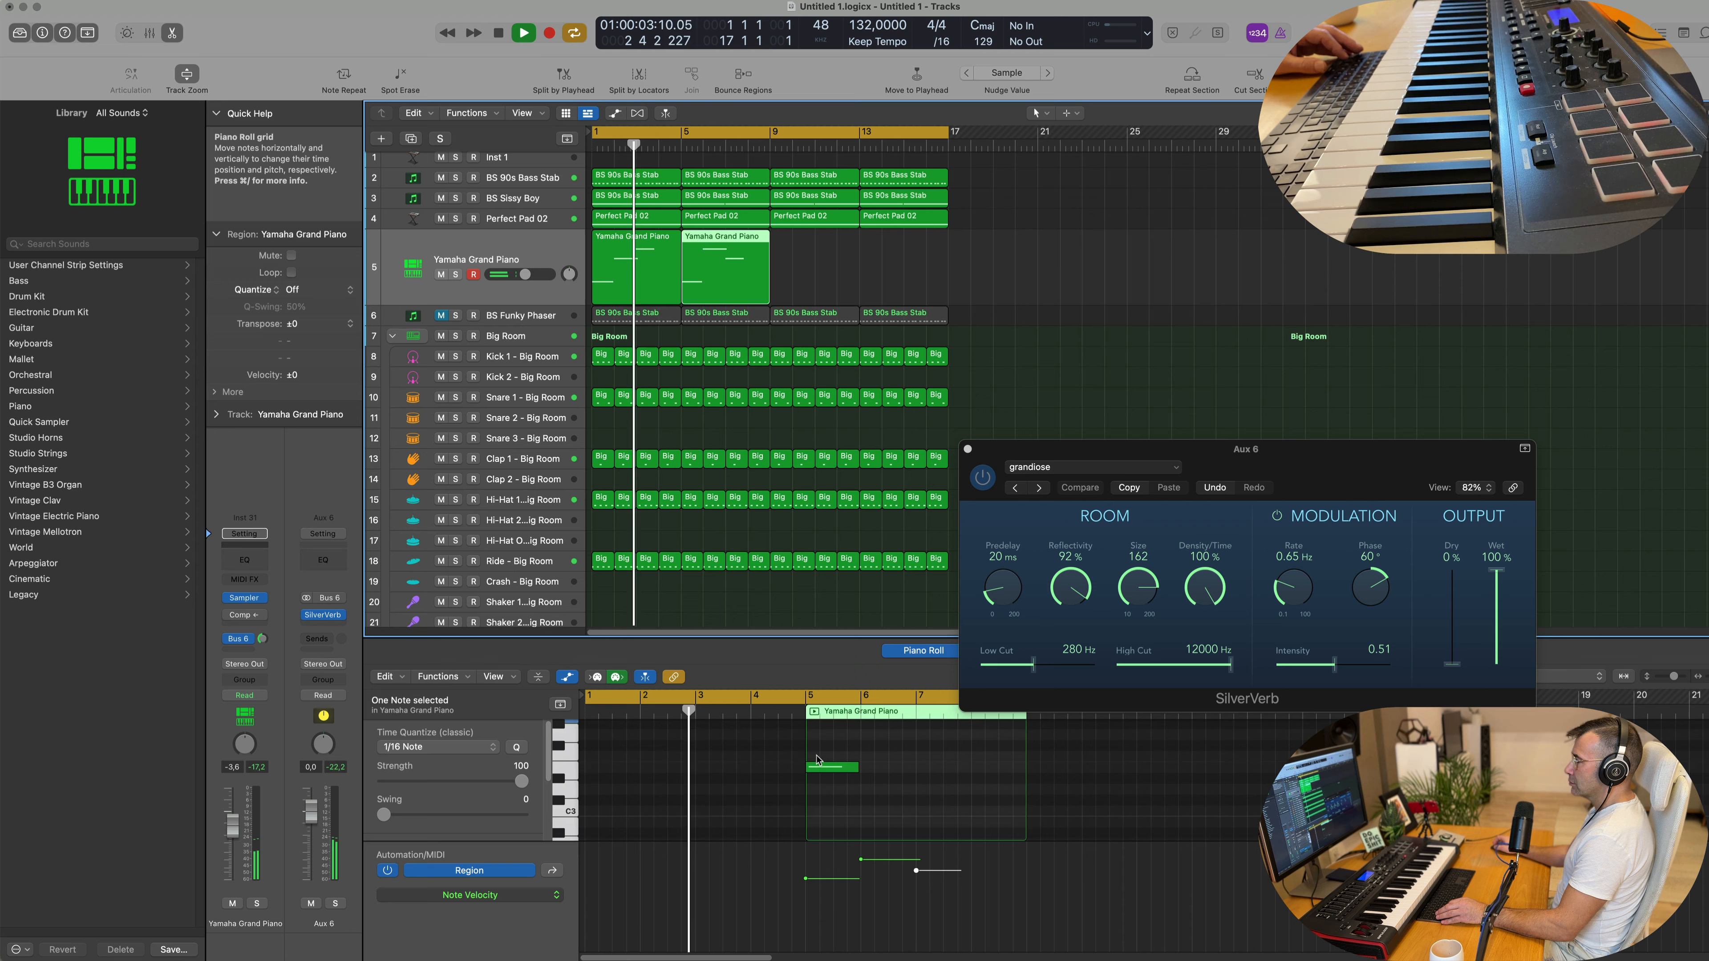
left_click_drag(818, 766, 818, 786)
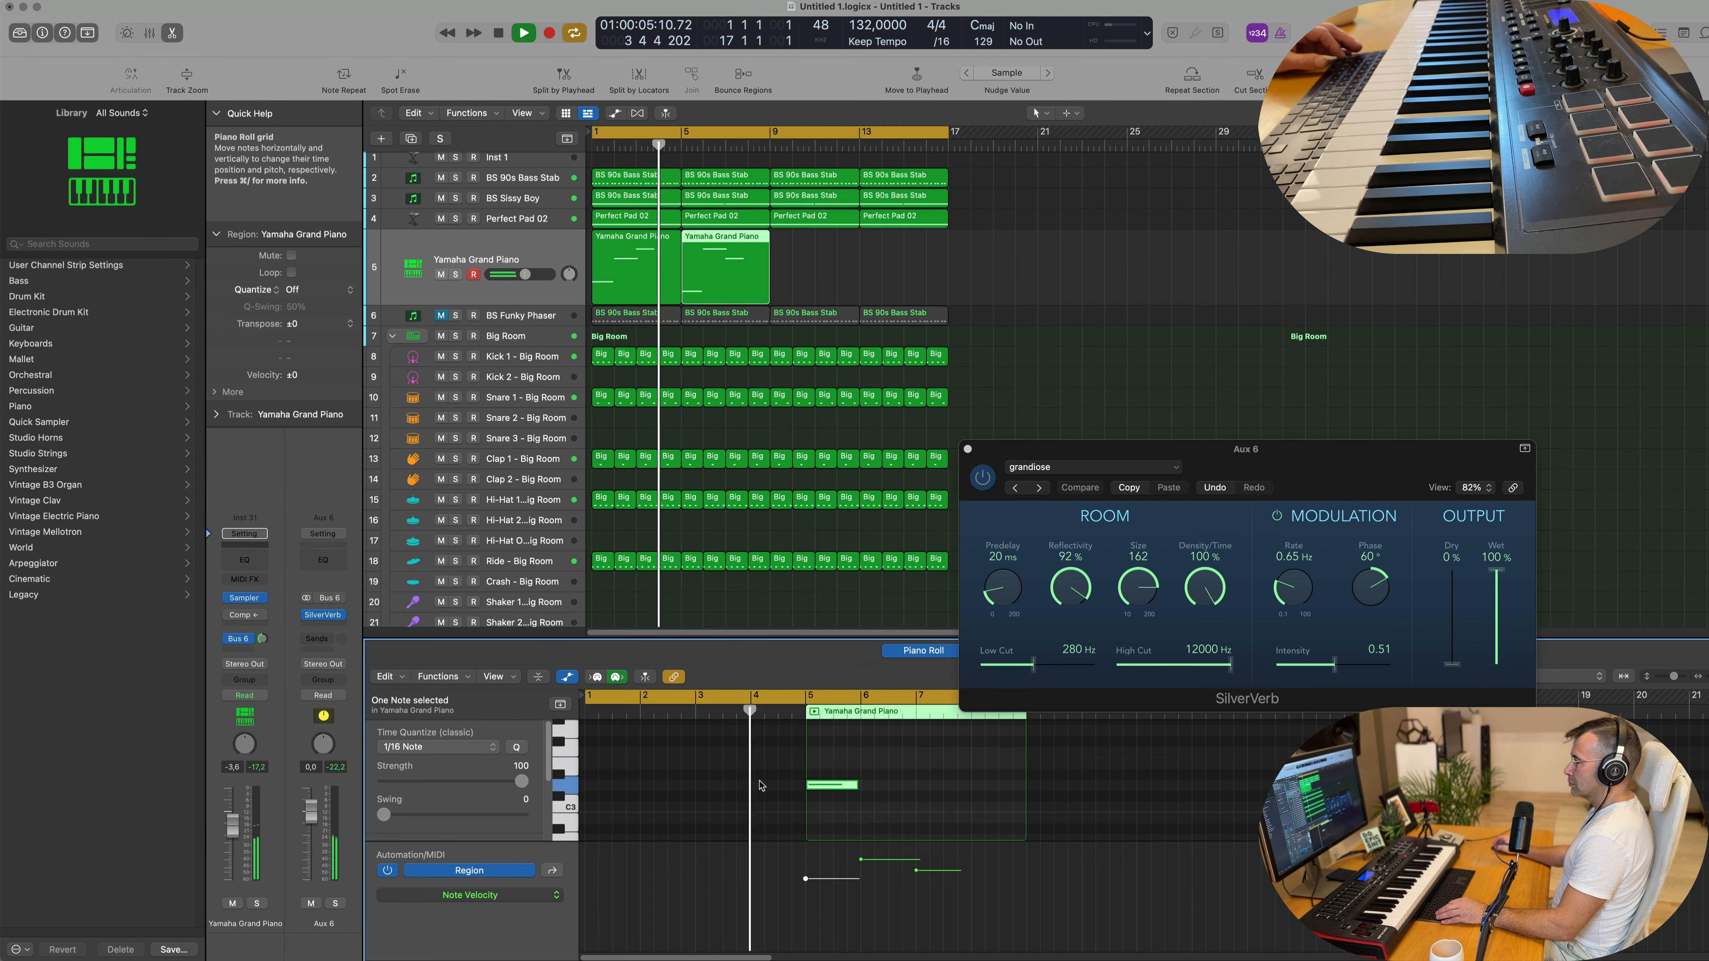
key("super+Left")
left_click(702, 778)
key("super+Left")
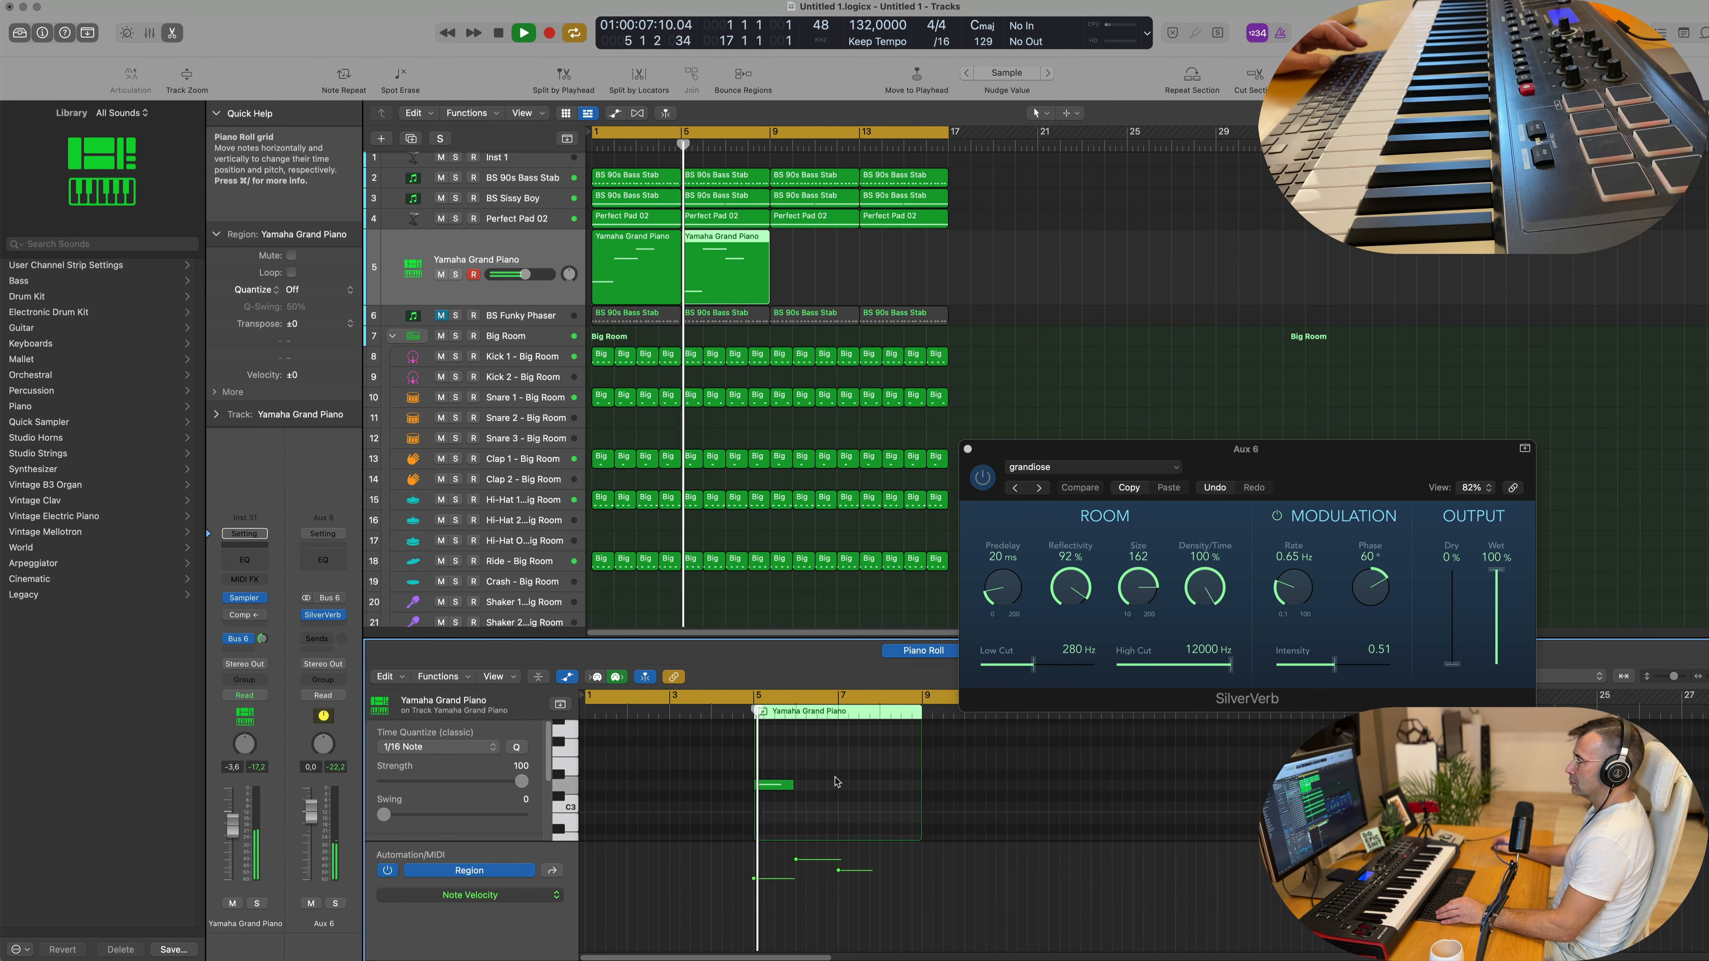
Step: Raise the copied piano region's first note at bar 5 to match the original's first note and replay from the start
scroll(849, 741, "up", 1)
scroll(853, 730, "right", 2)
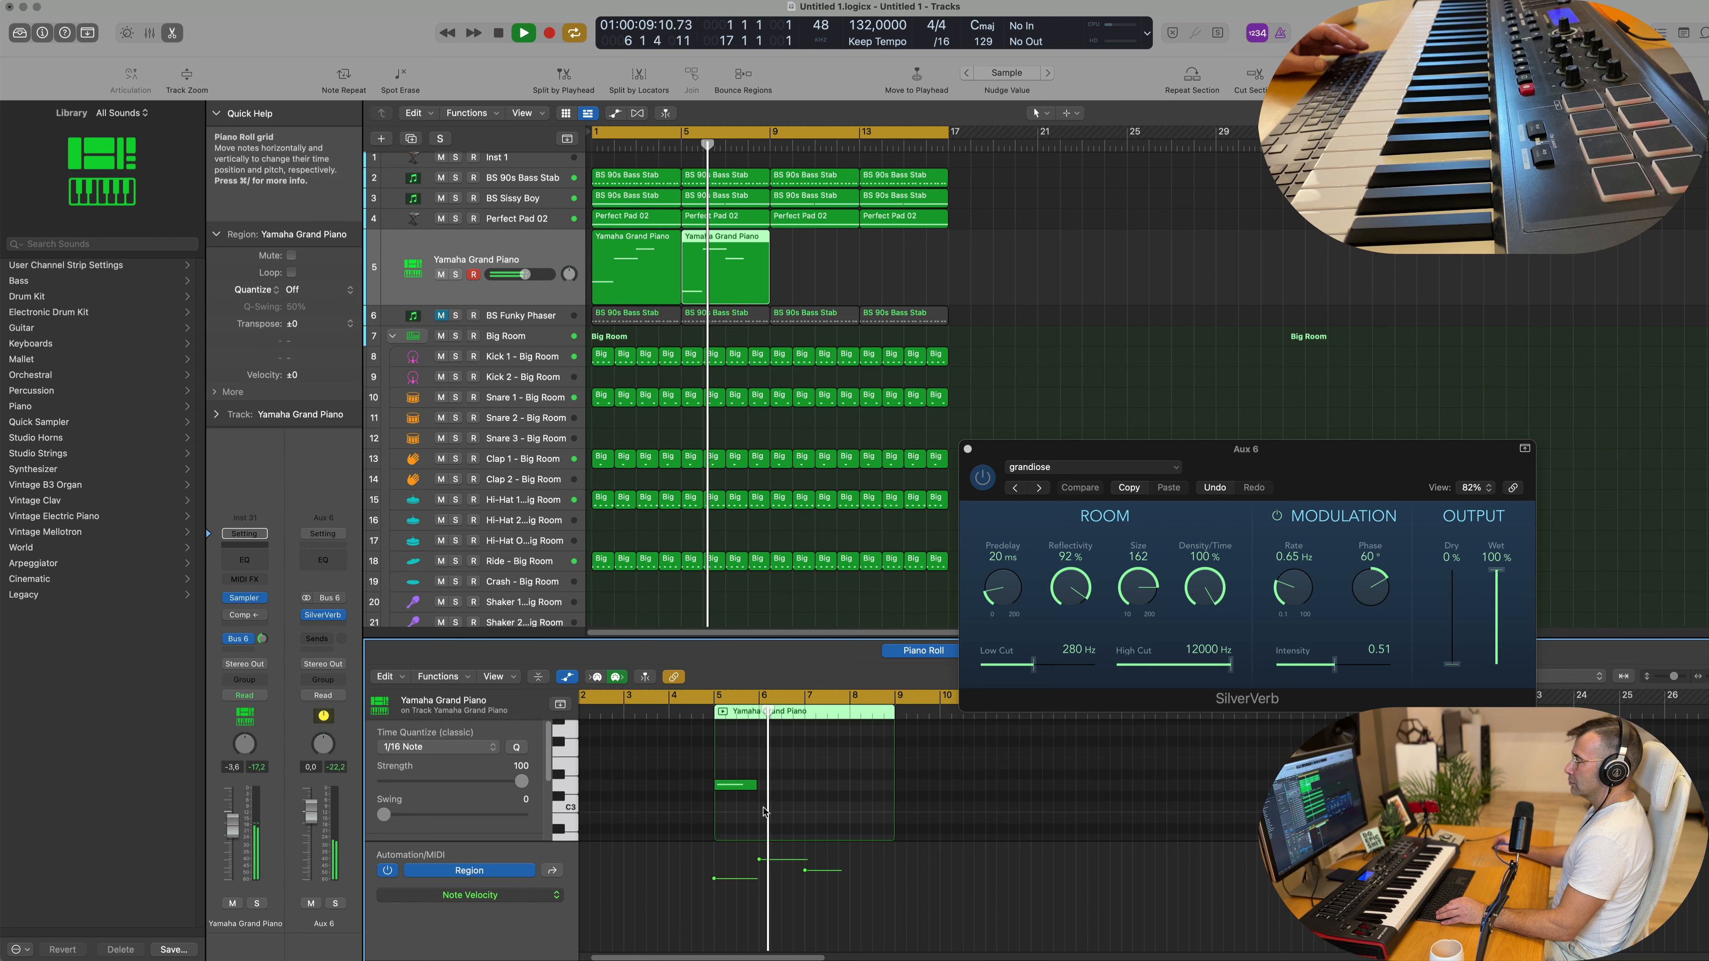
scroll(762, 808, "up", 2)
left_click_drag(735, 825, 734, 807)
key("Return")
scroll(725, 286, "down", 1)
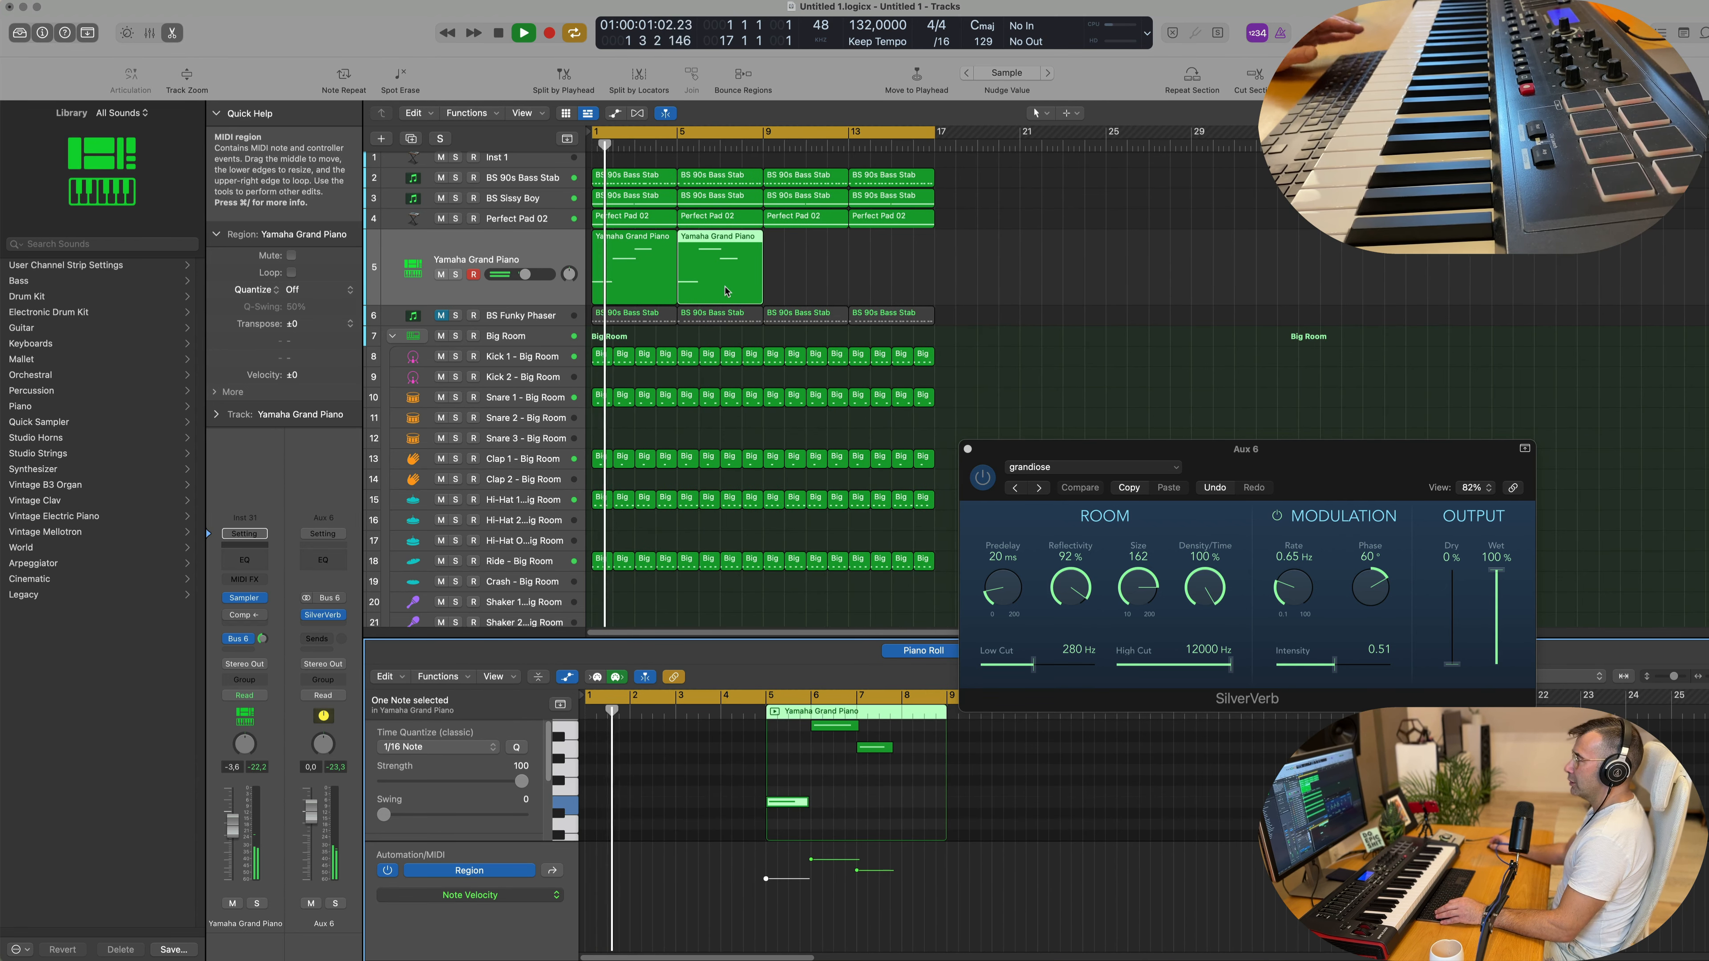
Step: Repeat both four-bar piano regions together so the copies fill bars 9 to 17
left_click(796, 255)
left_click(724, 275)
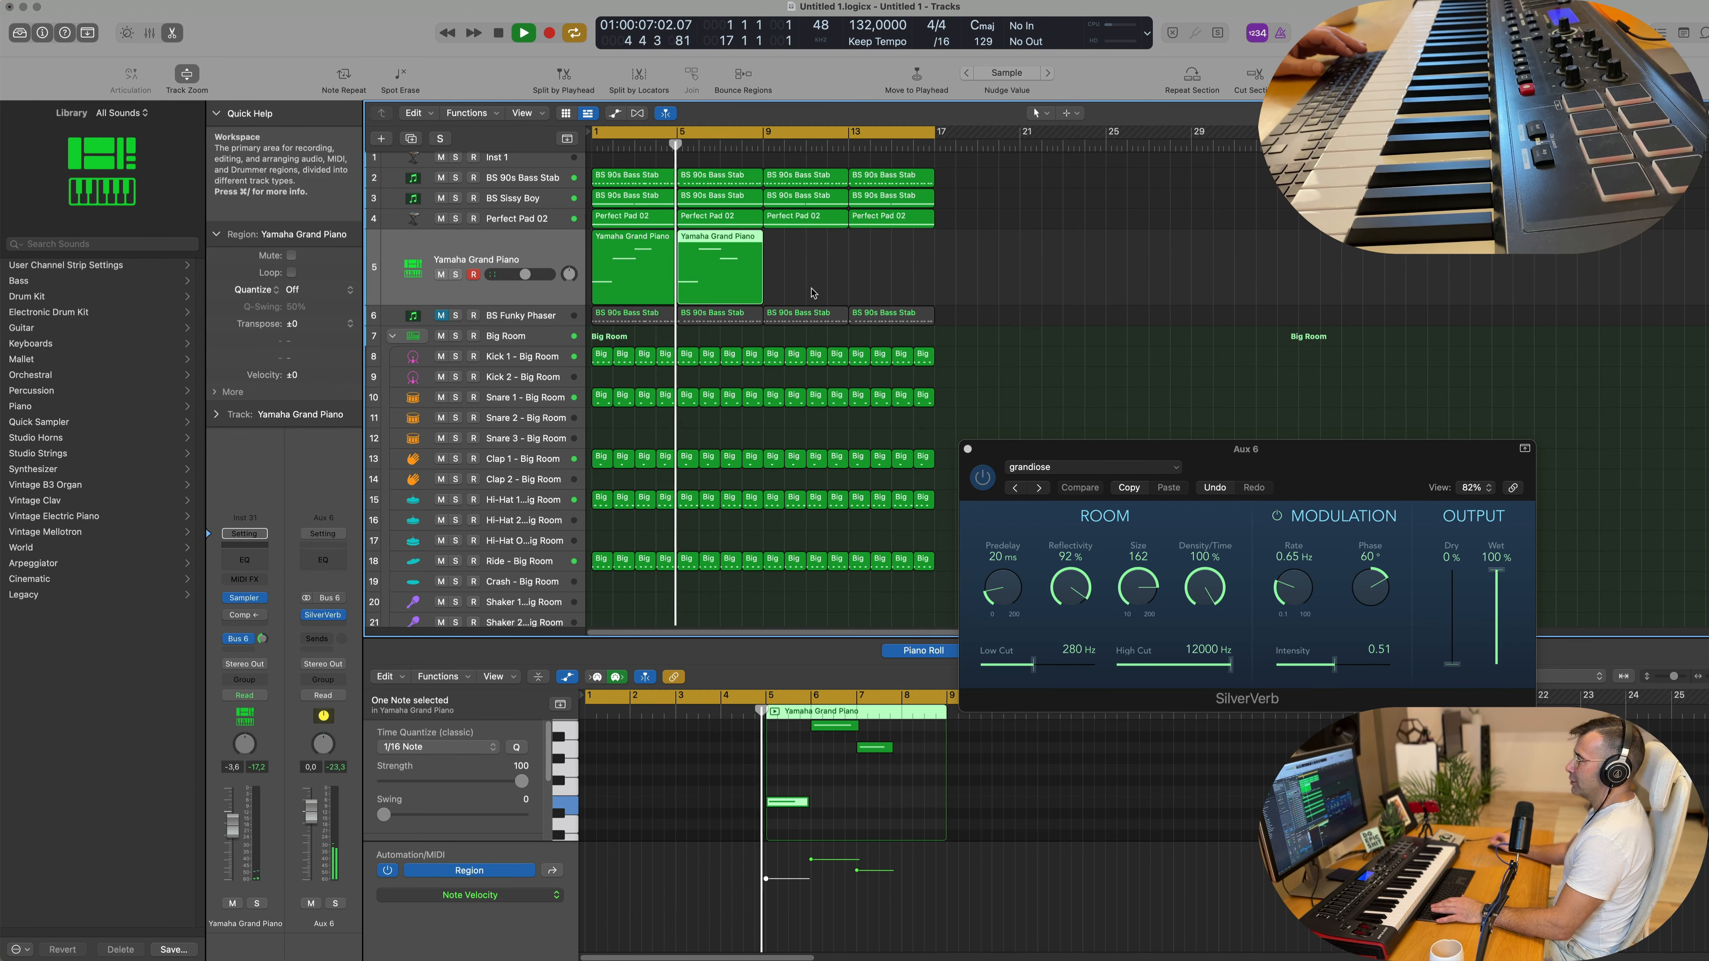
left_click(620, 282, "shift")
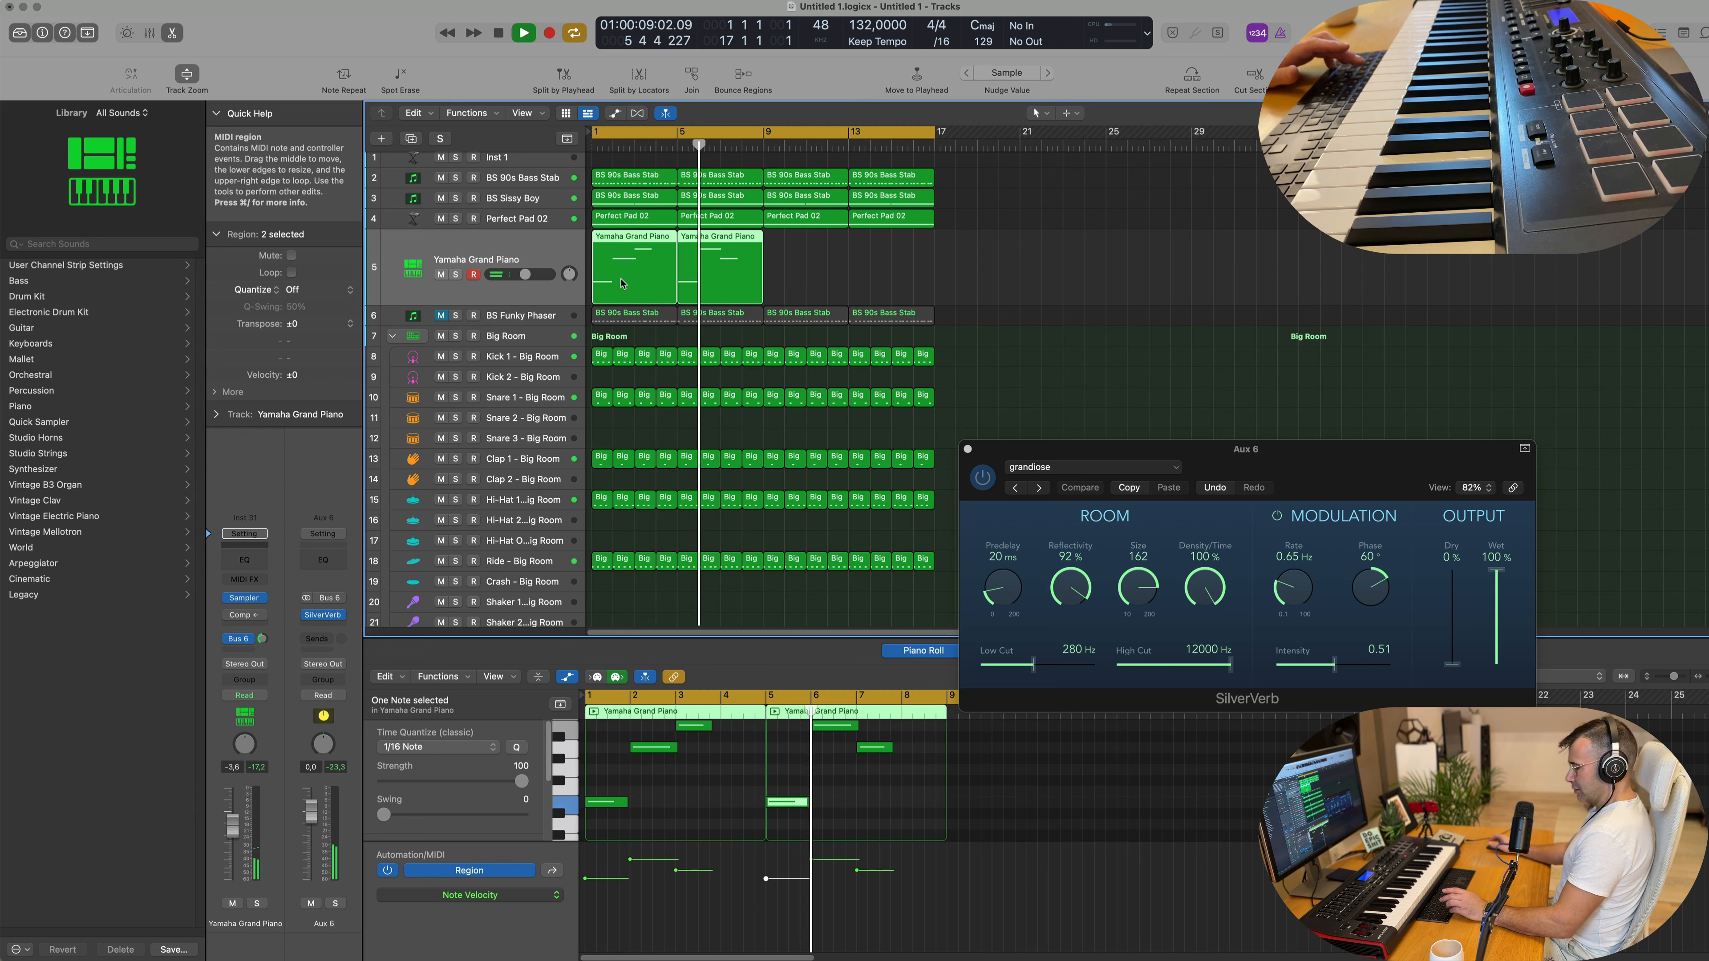
key("super+r")
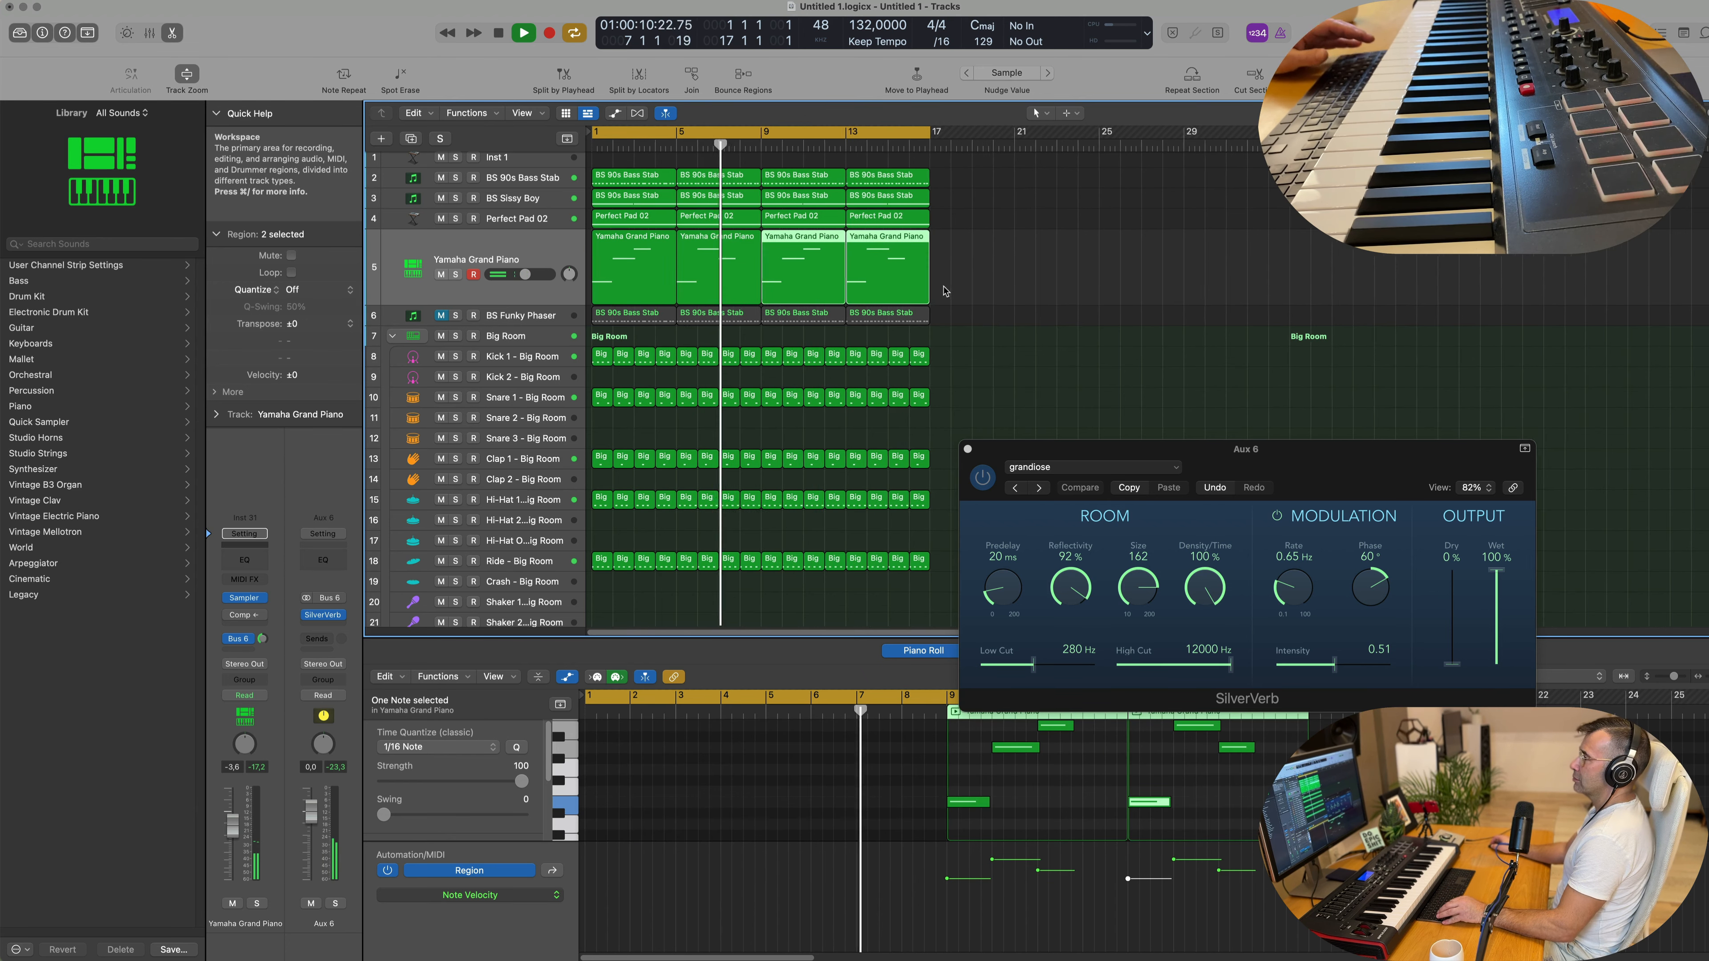
key("super+Left")
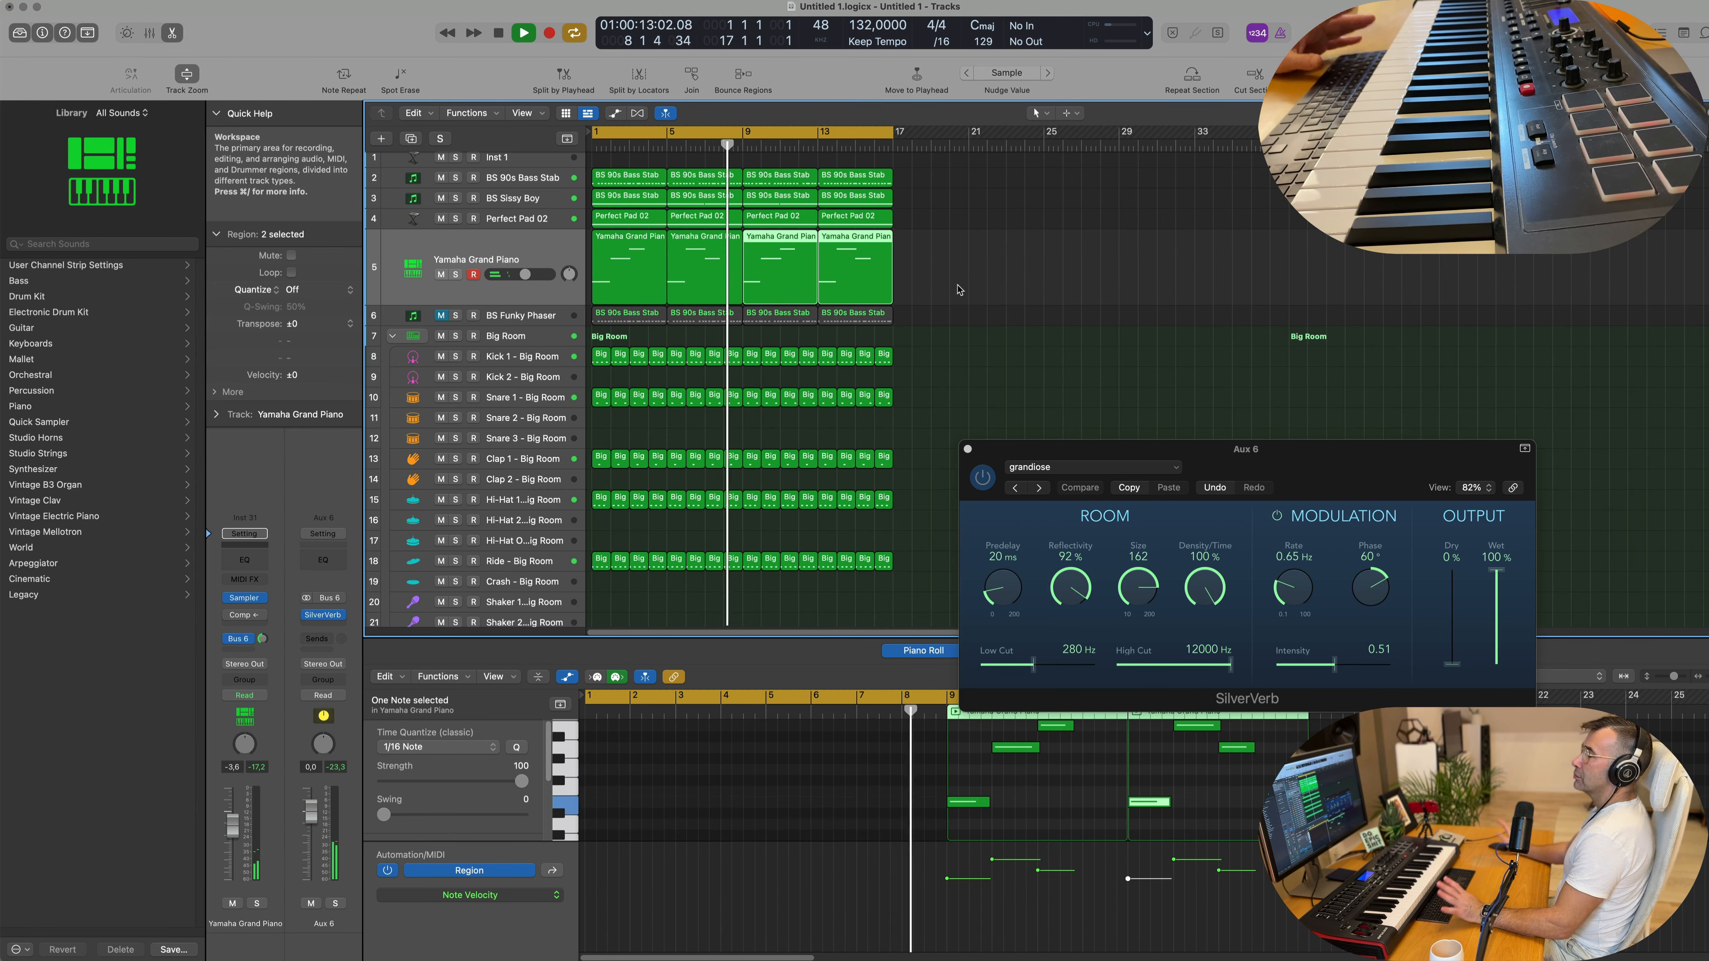
left_click(923, 321)
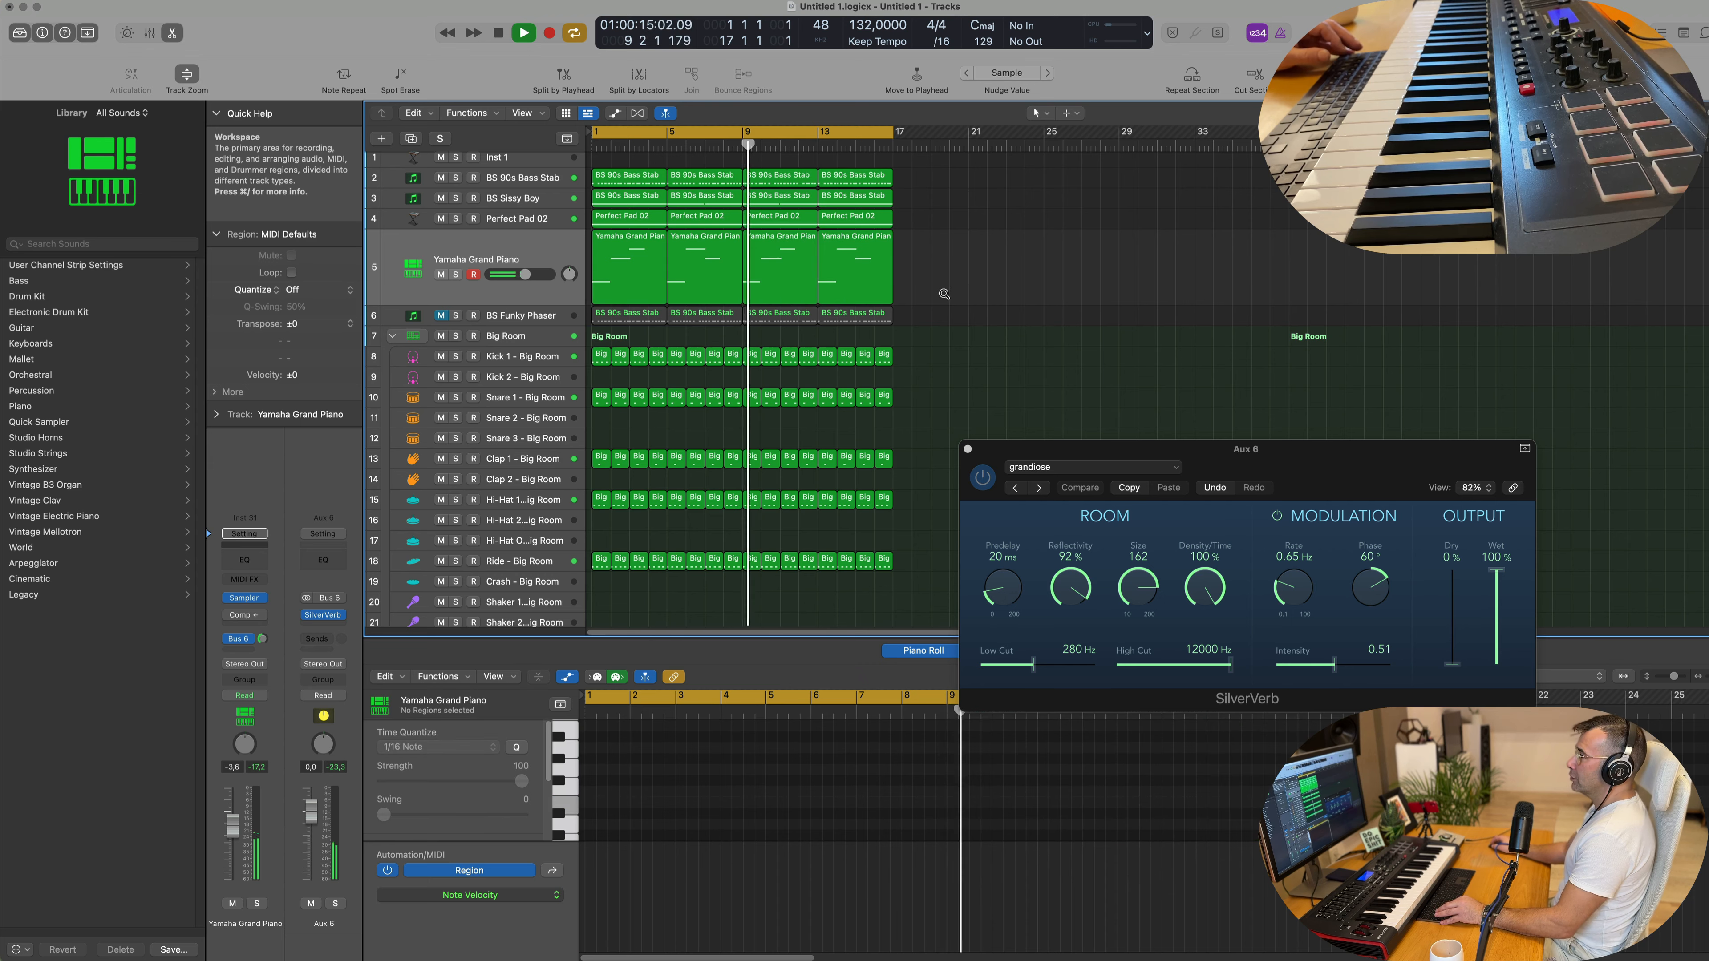
key("super+Left")
key("super+Up")
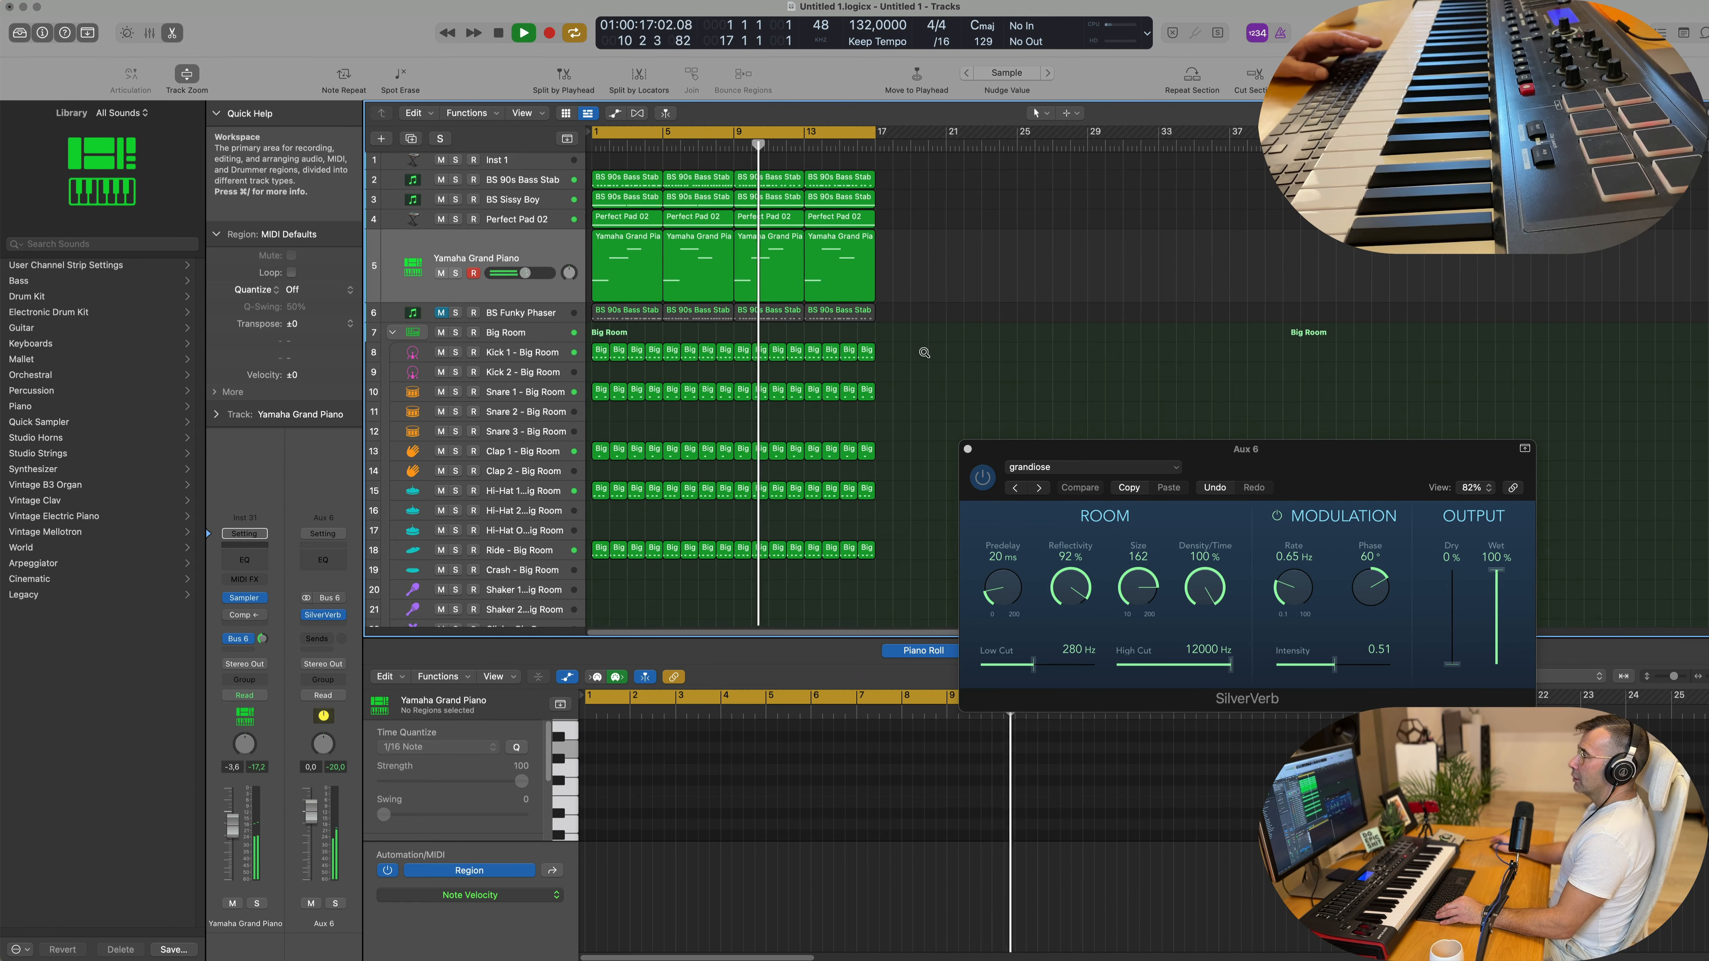
Step: Duplicate the Yamaha Grand Piano track as an empty track with the same settings
key("Return")
left_click(522, 237)
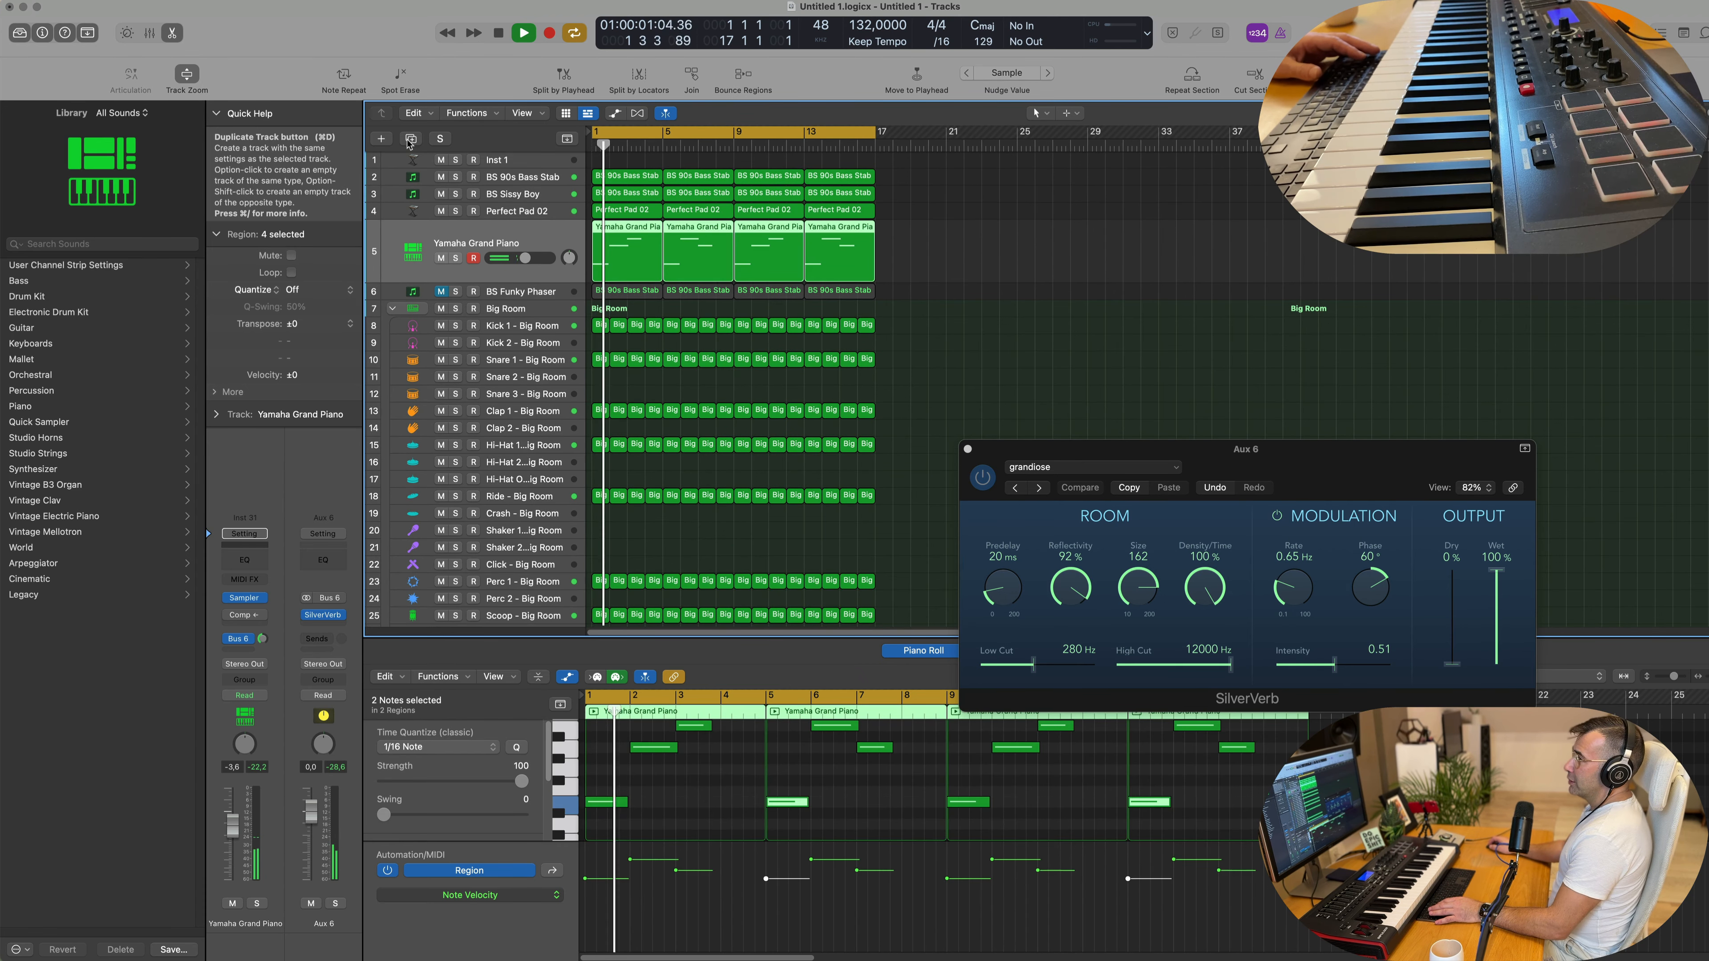
key("super+d")
key("space")
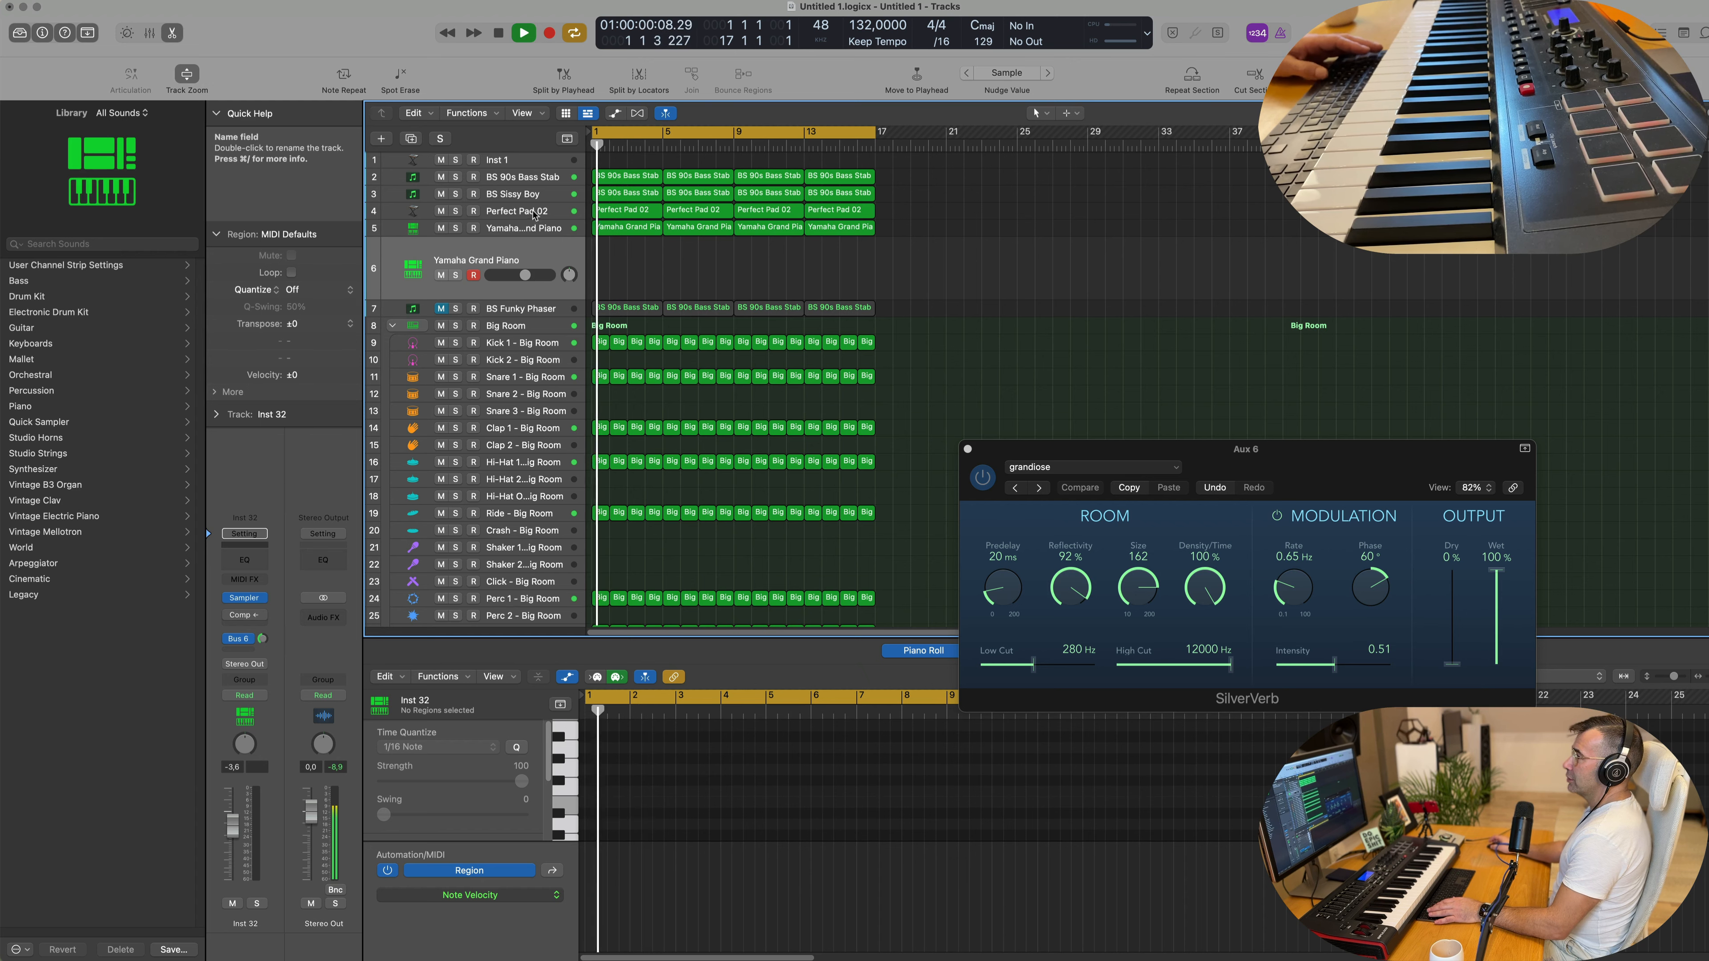
Step: Select the Perfect Pad 02 track and audition it soloed from the start, clearing the solo afterwards
left_click(524, 216)
key("space")
key("space")
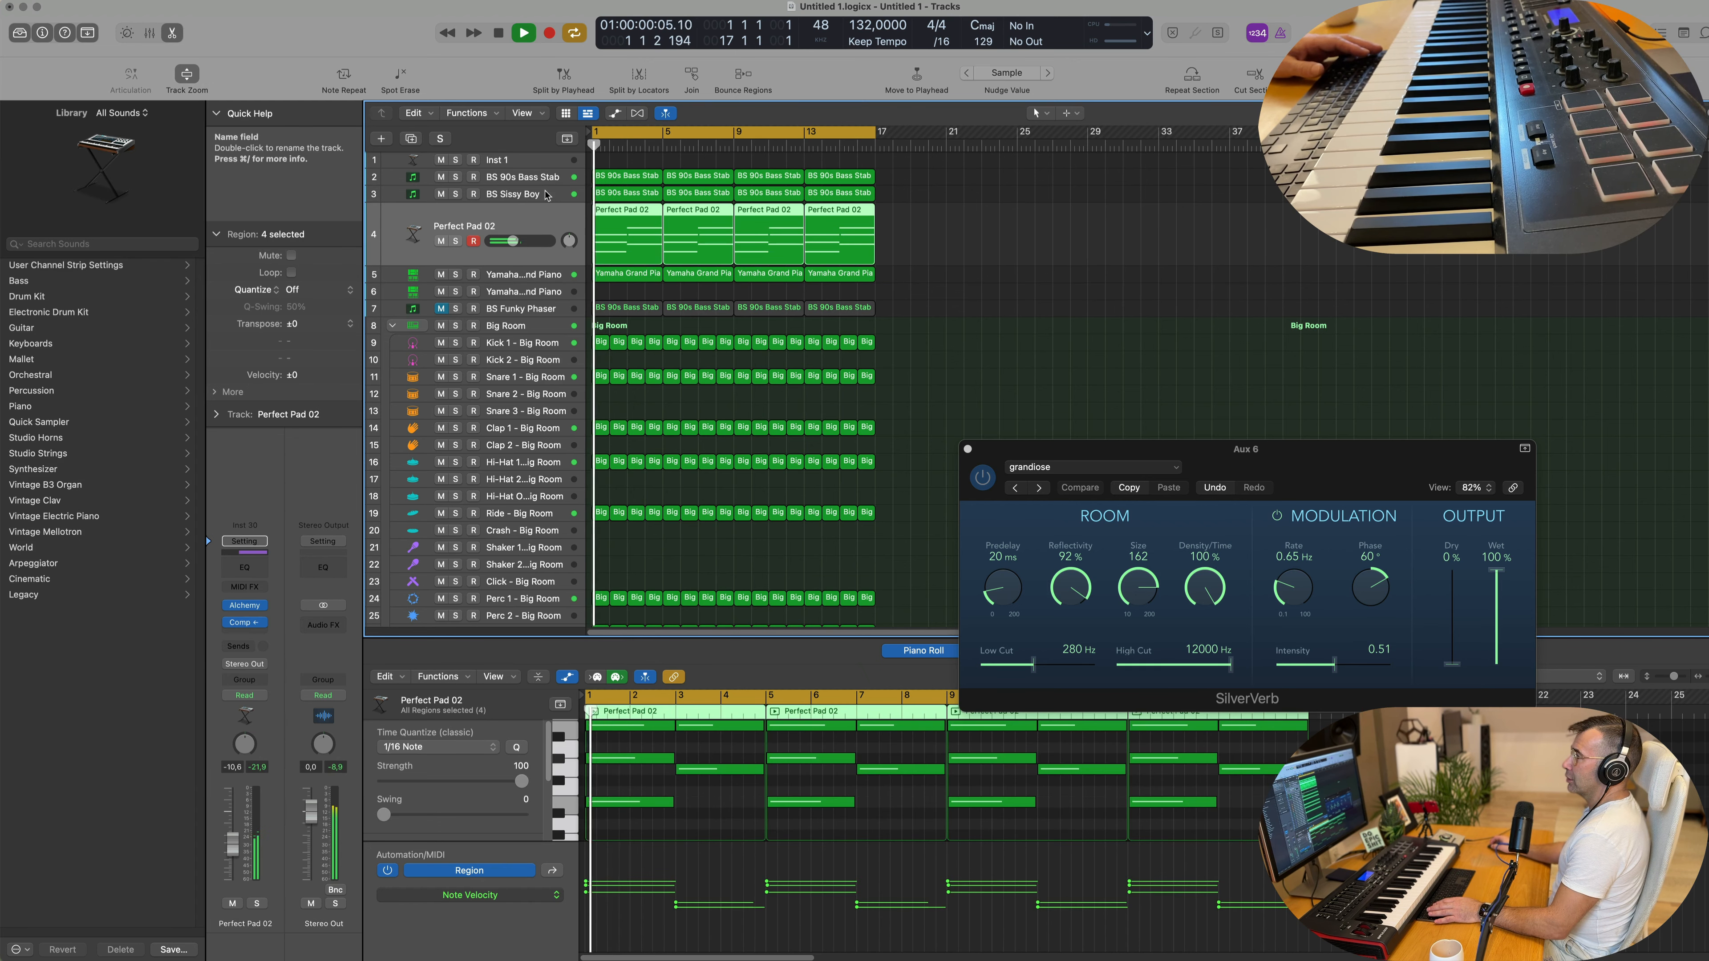
left_click(456, 242)
left_click(455, 241)
key("space")
key("space")
Step: Briefly solo the BS Sissy Boy track, clear the solo and play the arrangement with that track muted
left_click(457, 194)
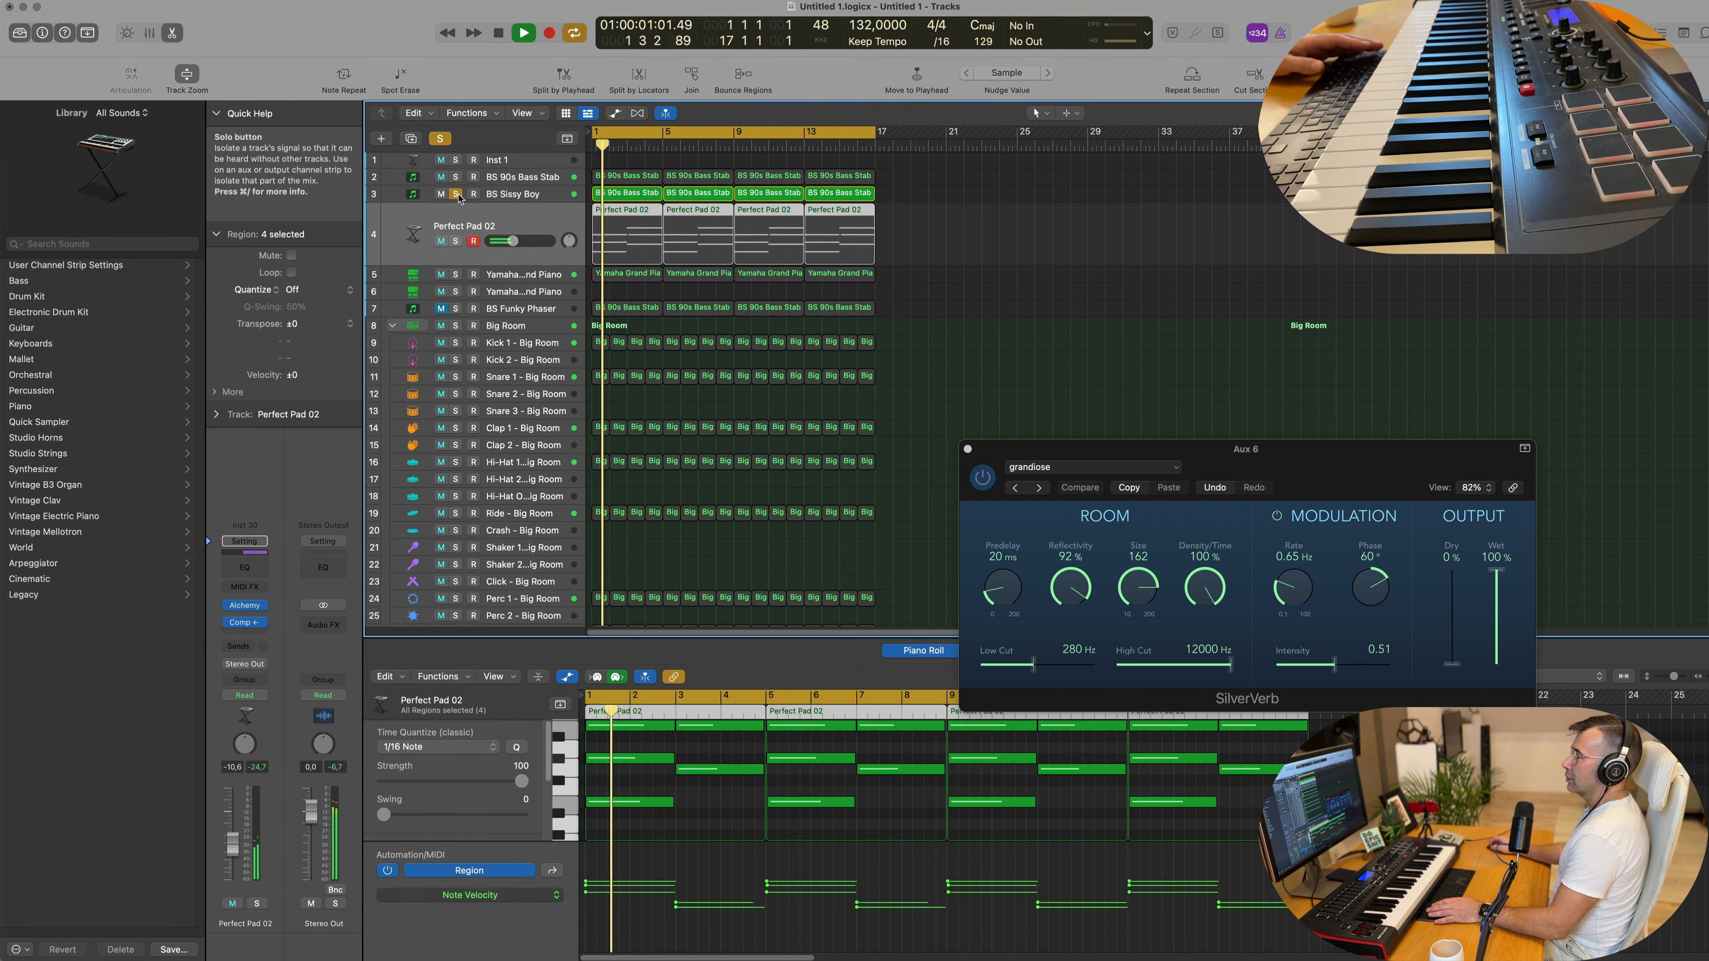
left_click(457, 194)
key("space")
key("space")
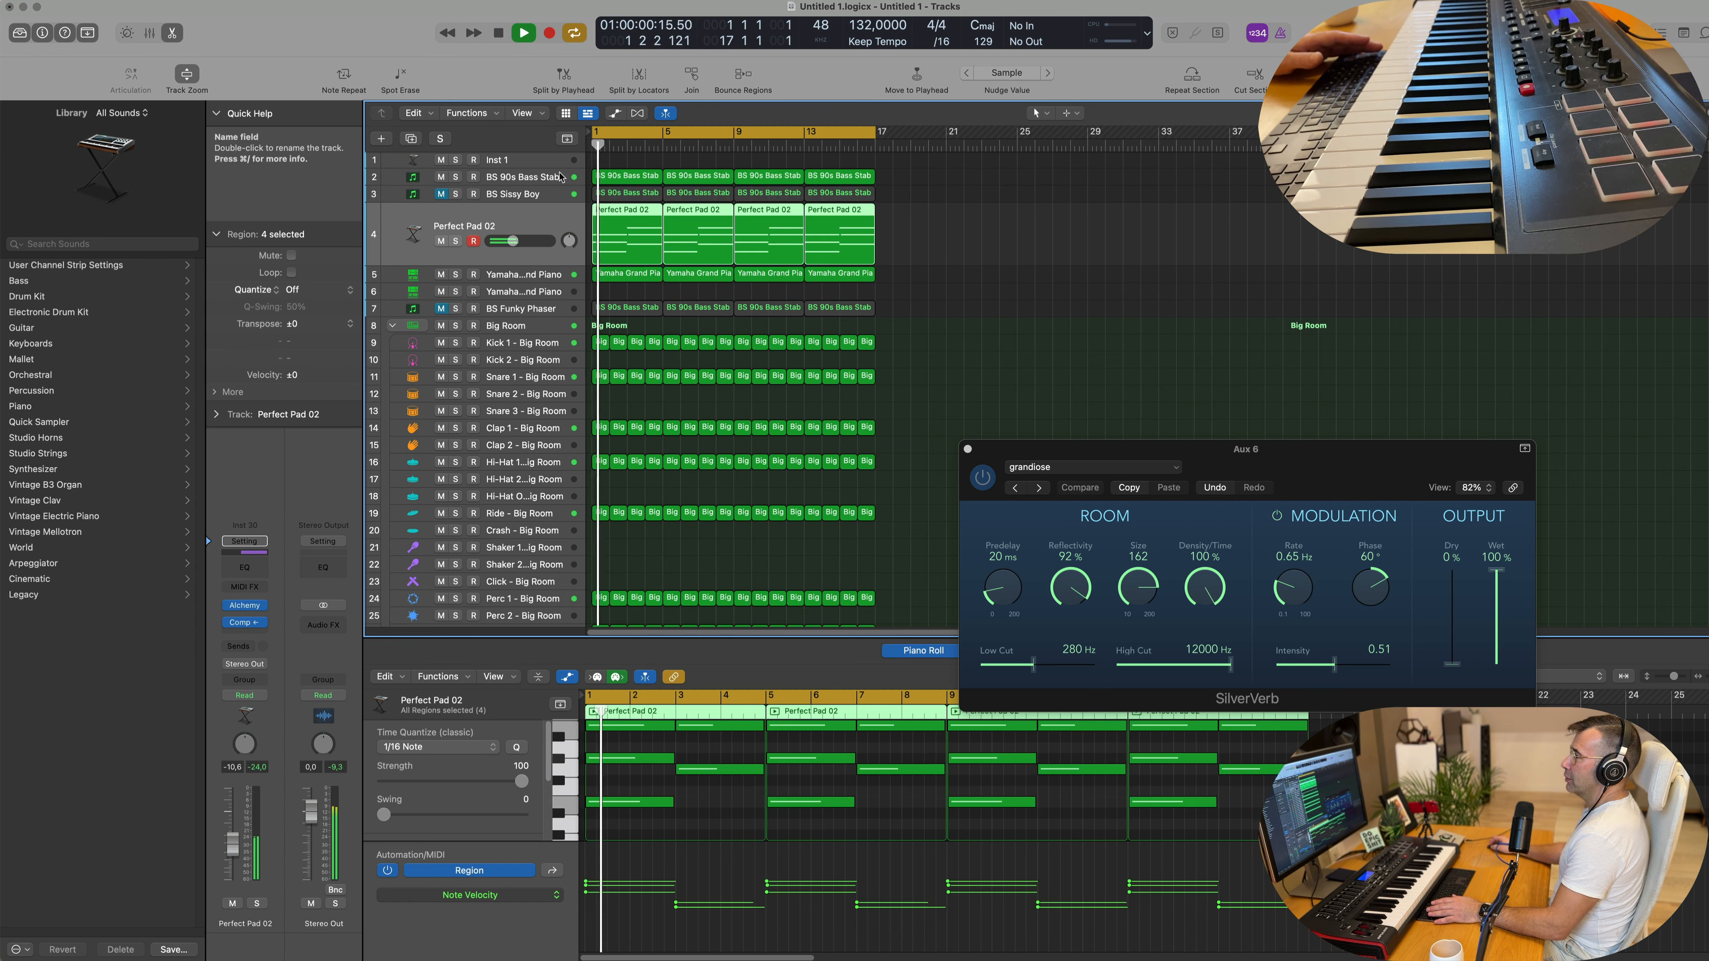
Step: Mute the BS 90s Bass Stab track and play the arrangement from the start with BS Sissy Boy unmuted
left_click(561, 177)
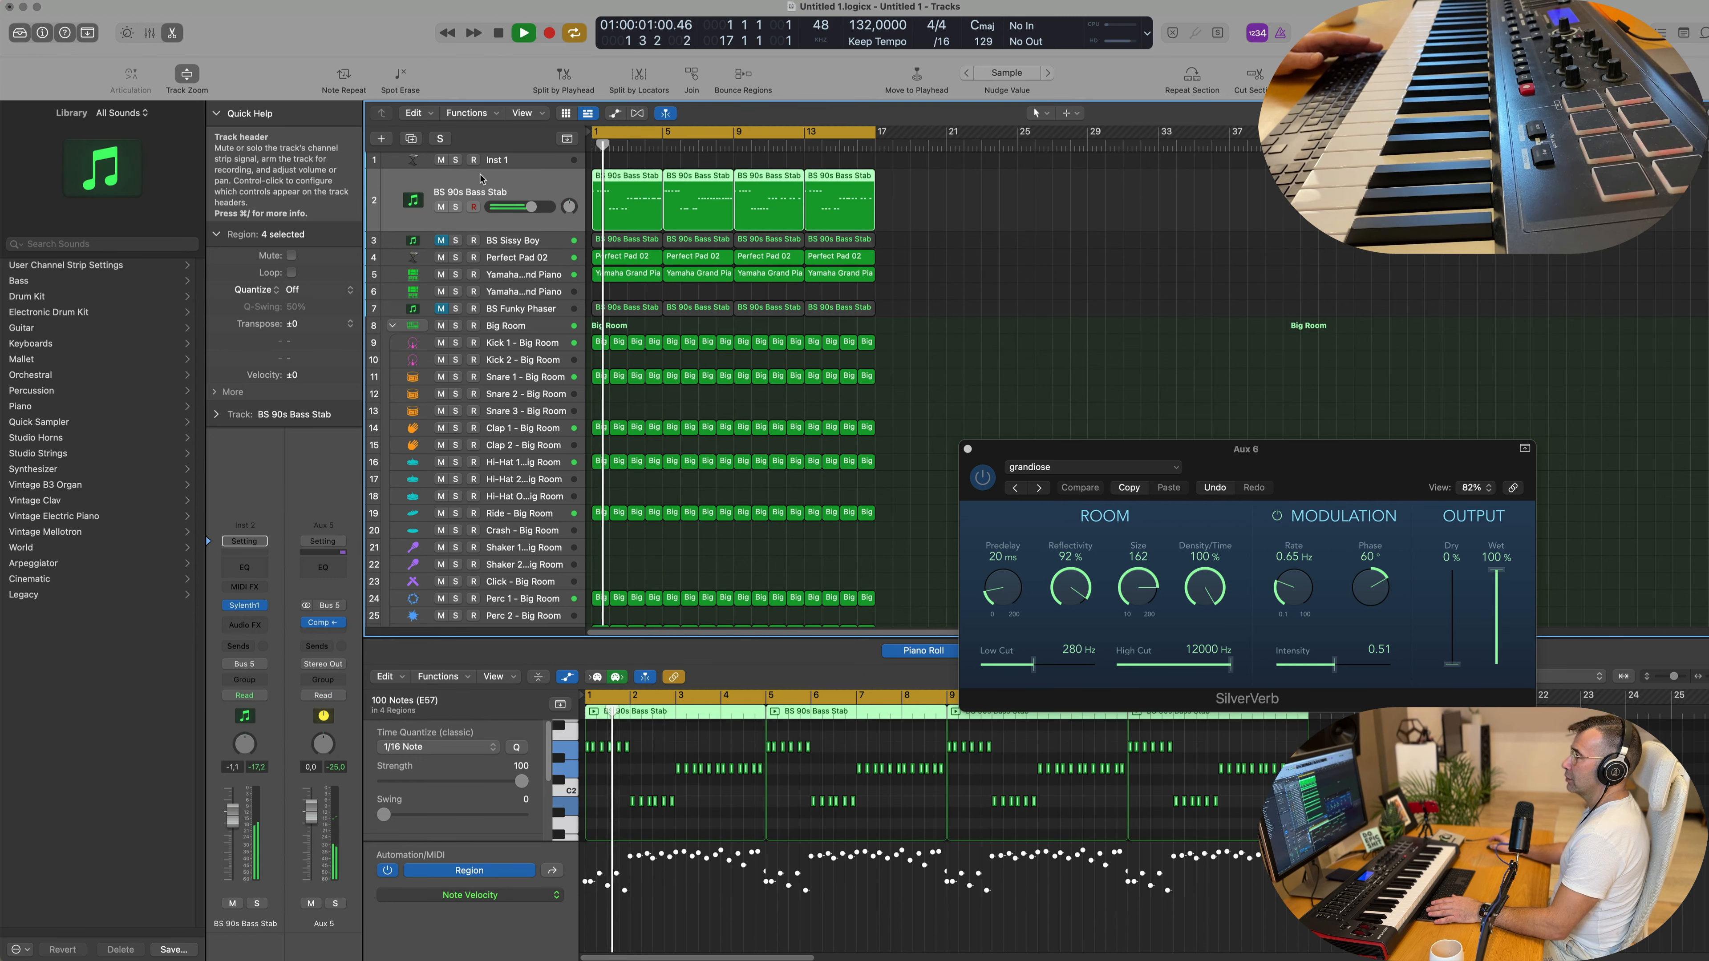
left_click(442, 206)
key("space")
left_click(498, 244)
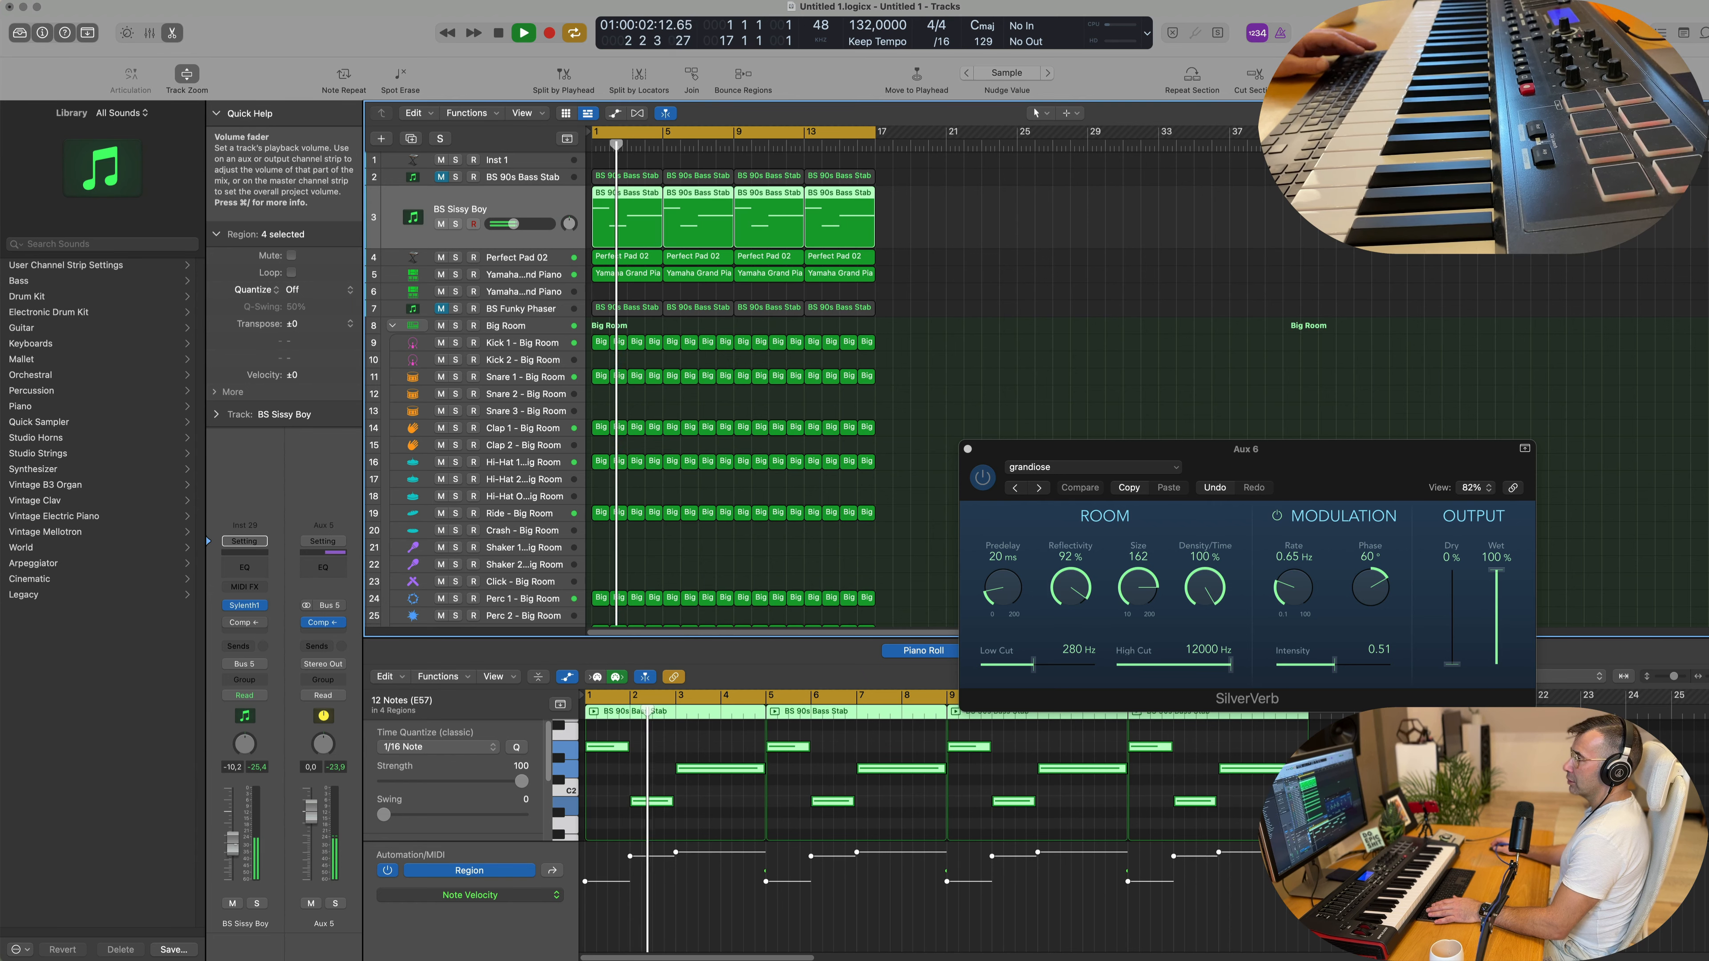
scroll(607, 456, "up", 2)
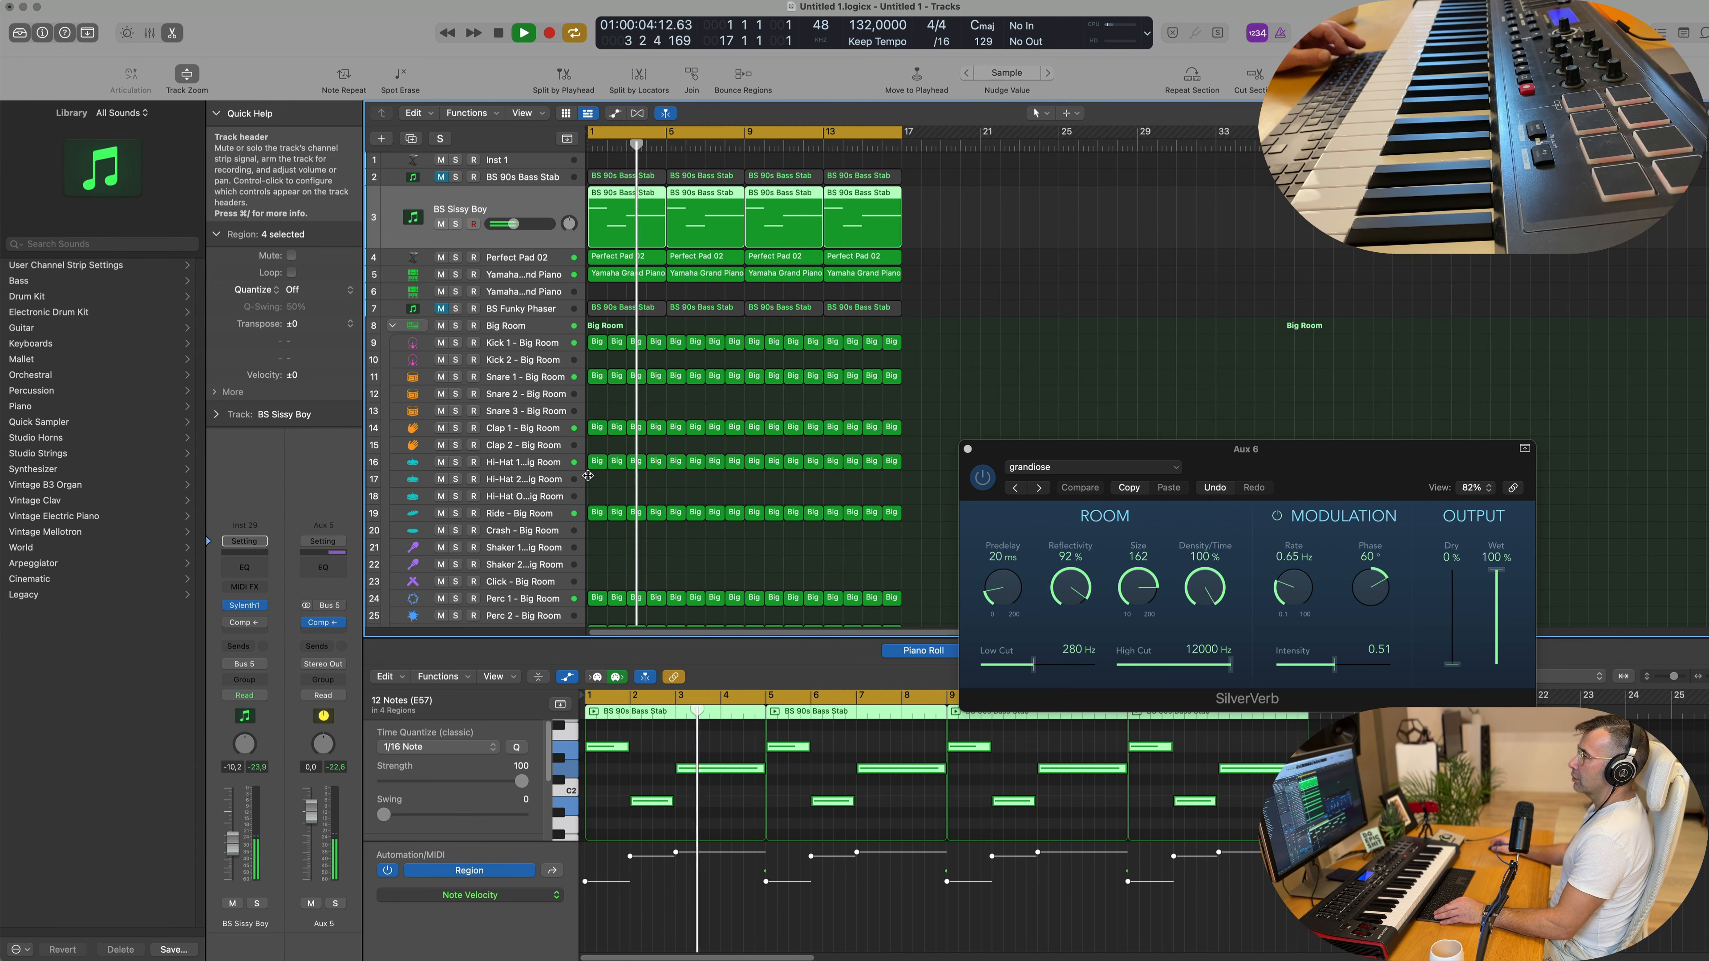
key("space")
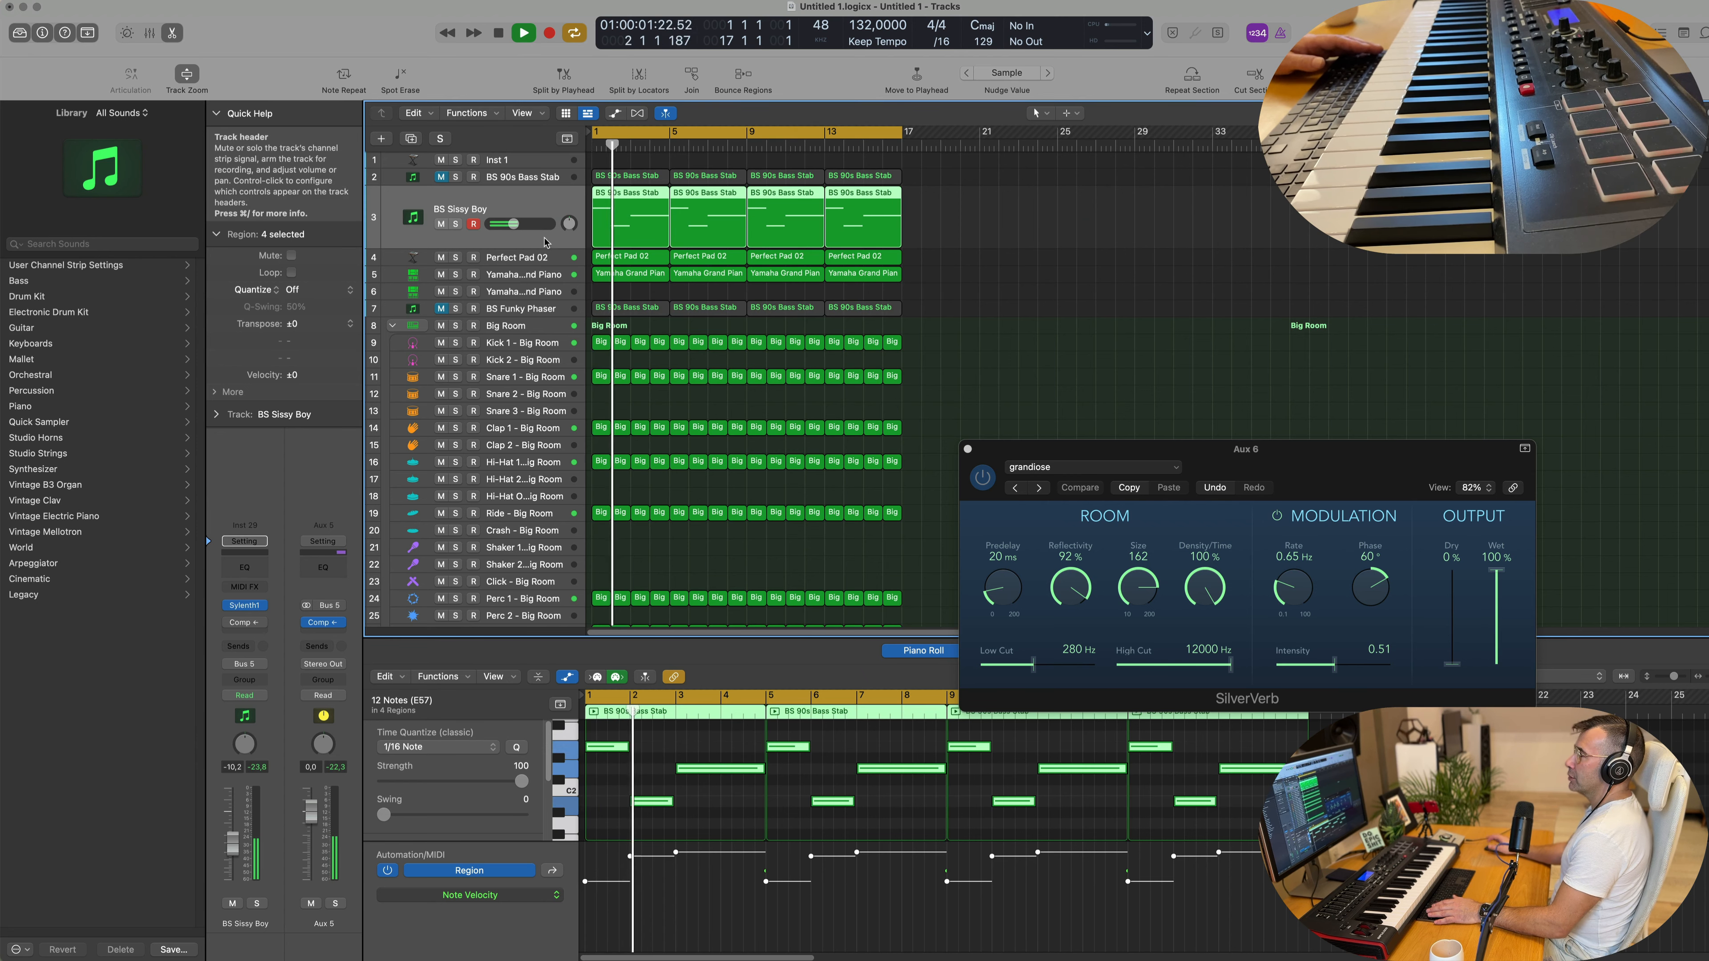
Step: Duplicate the BS Sissy Boy track and restart playback from the beginning
key("Return")
key("super+d")
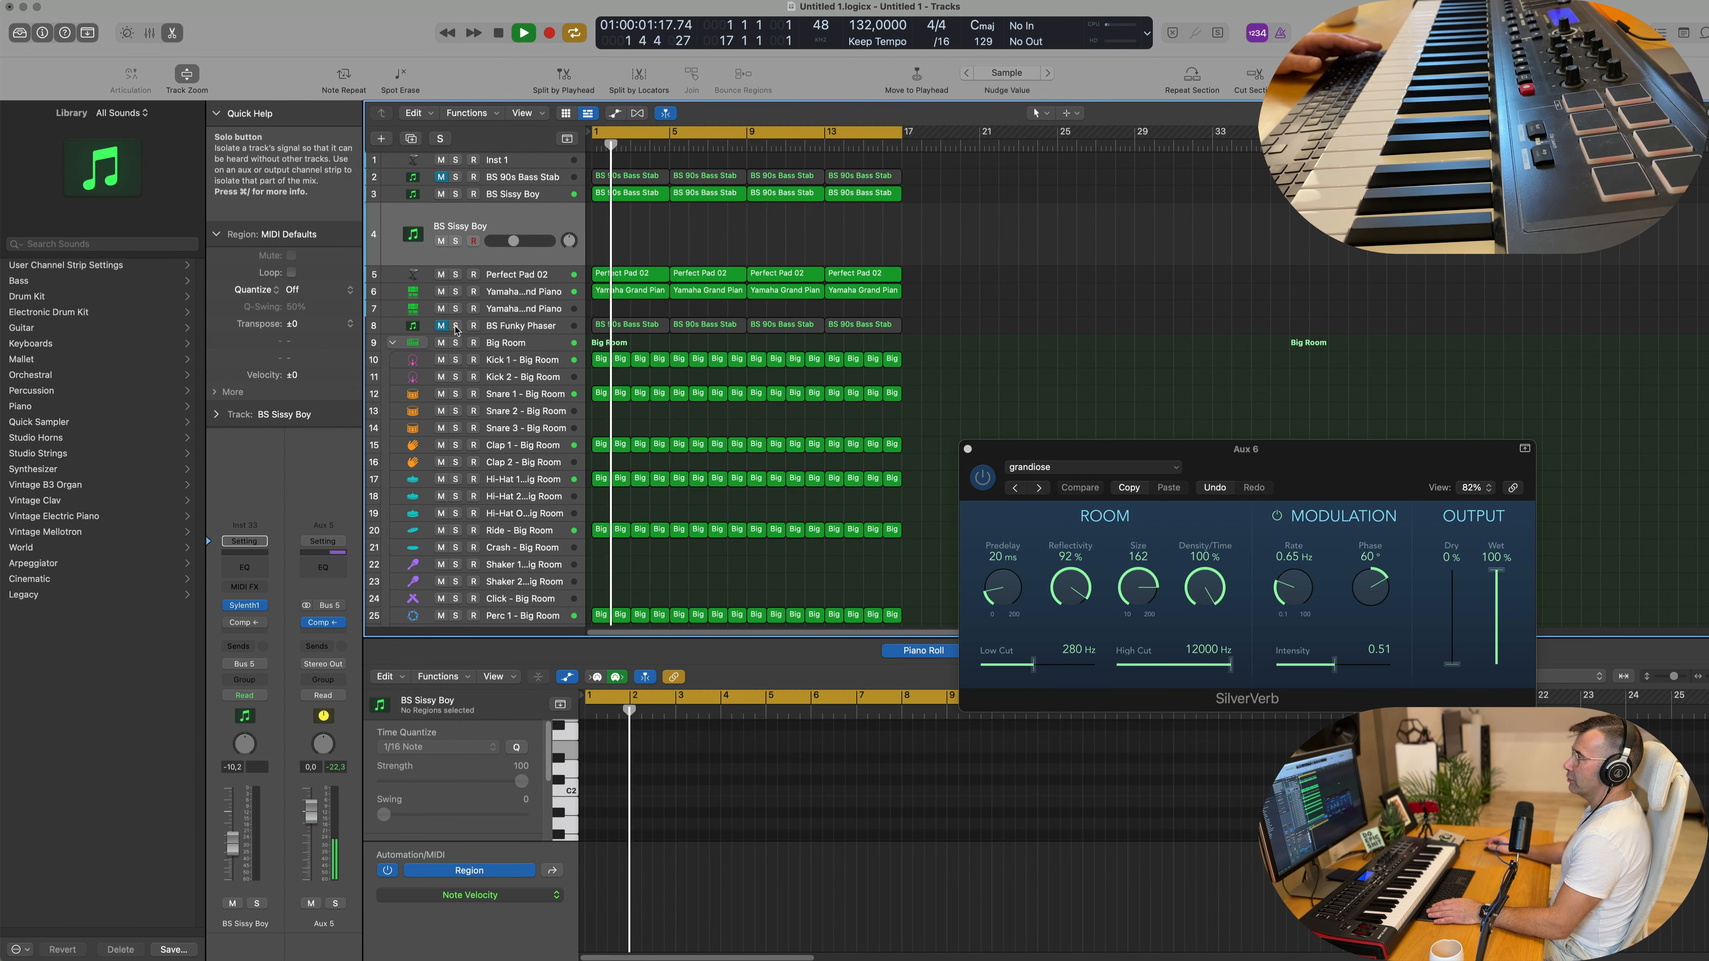
key("Return")
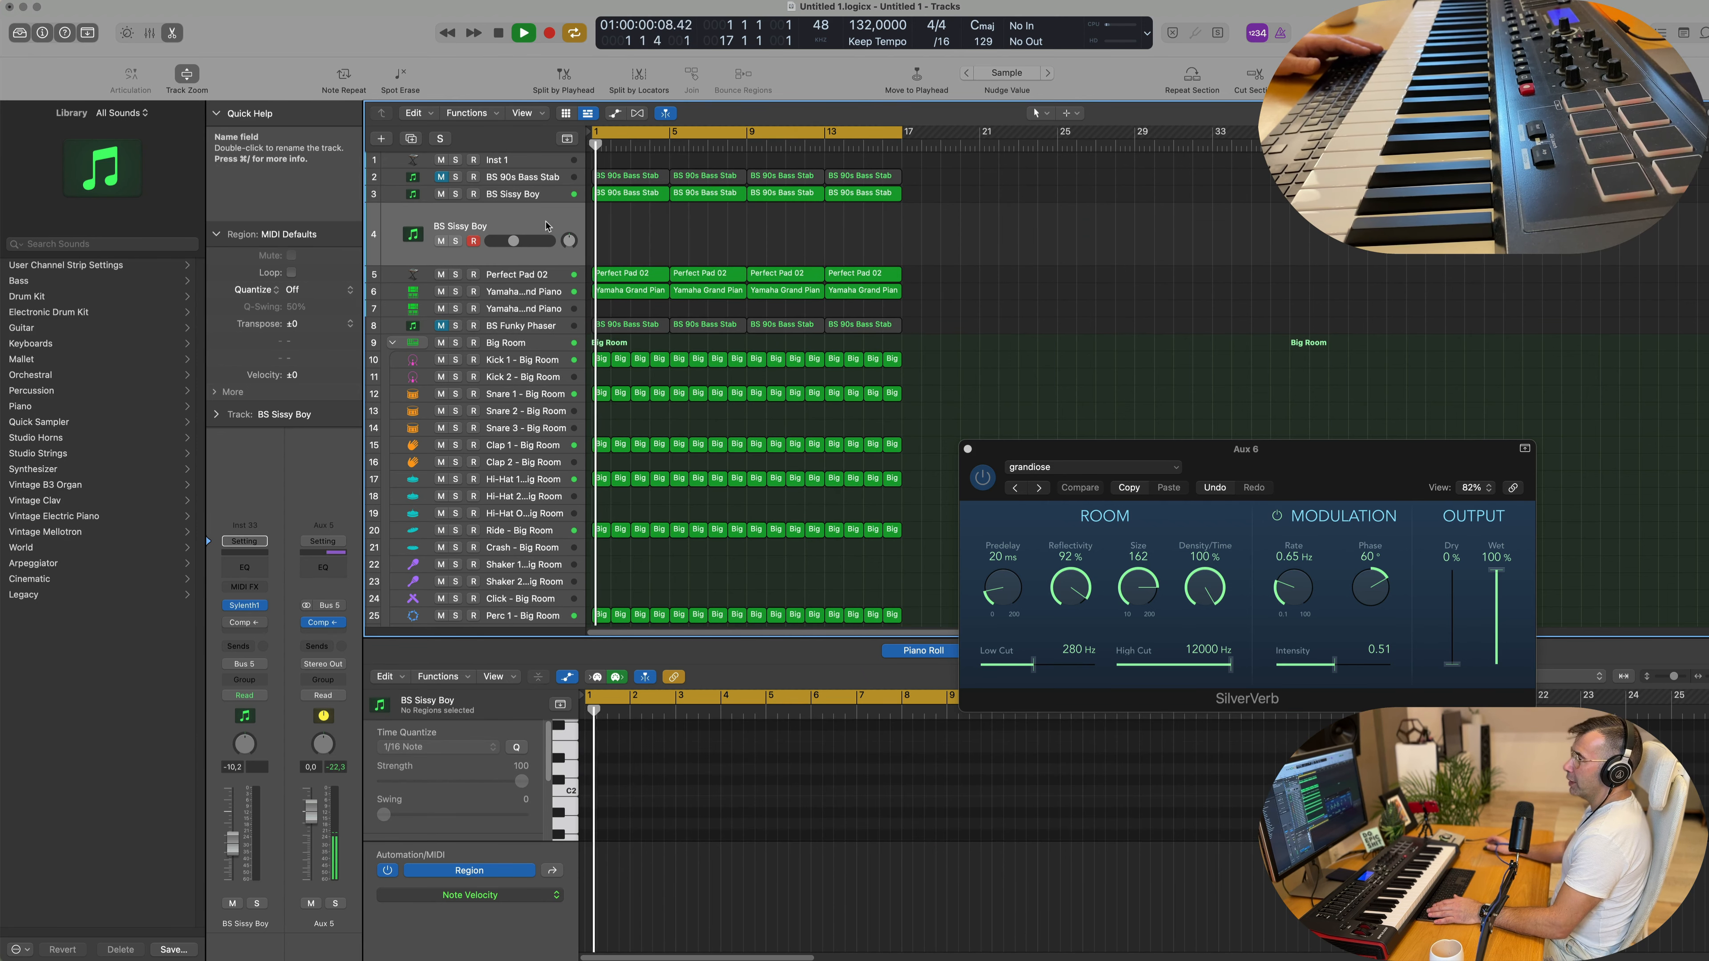
Step: Open Sylenth1 on the duplicated BS Sissy Boy track and load preset 410: ARP Portano from bank 4
left_click(244, 606)
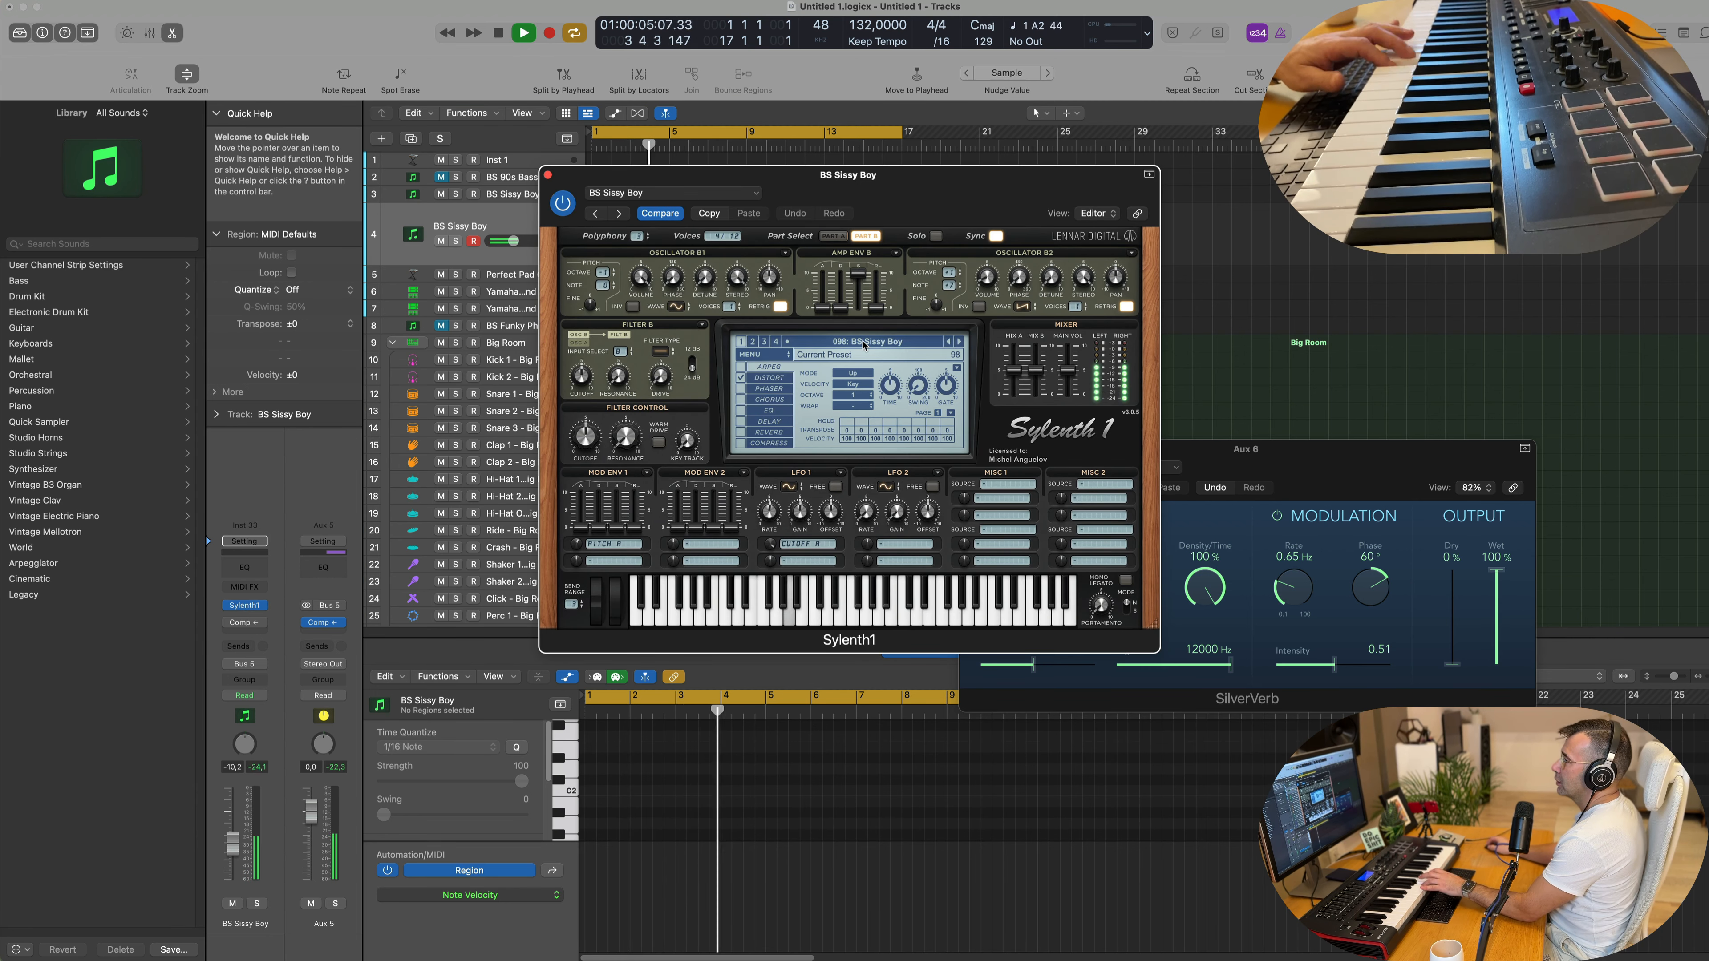
left_click(881, 343)
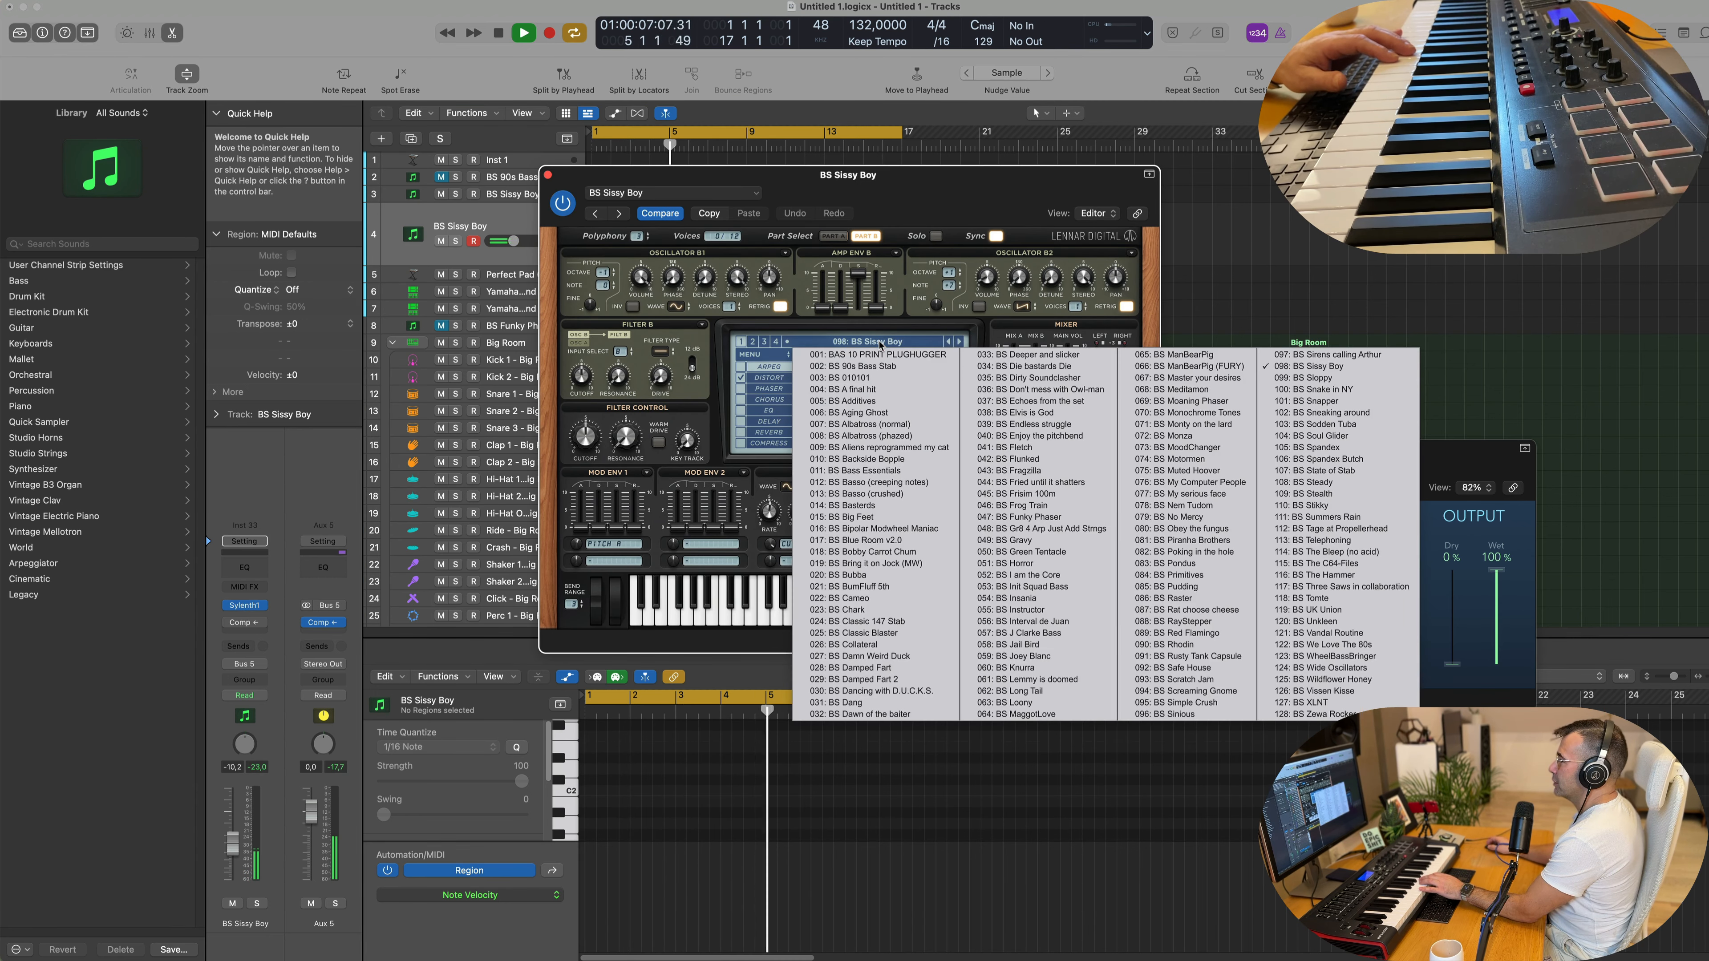
left_click(776, 341)
left_click(828, 344)
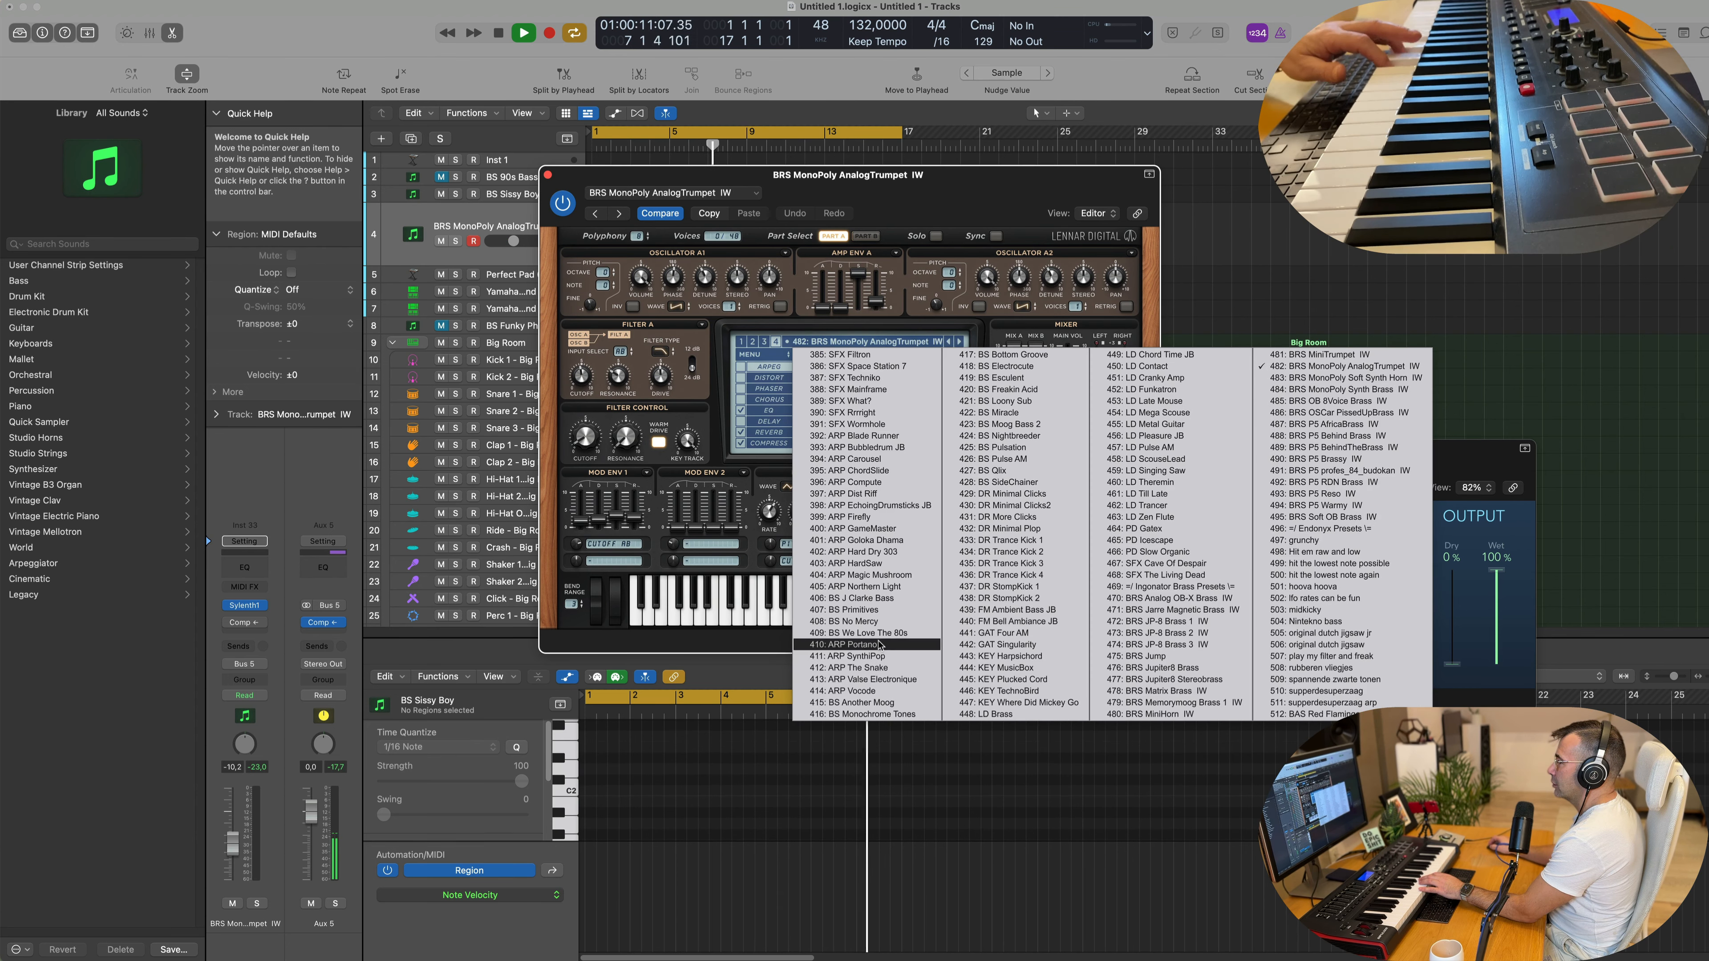
left_click(854, 644)
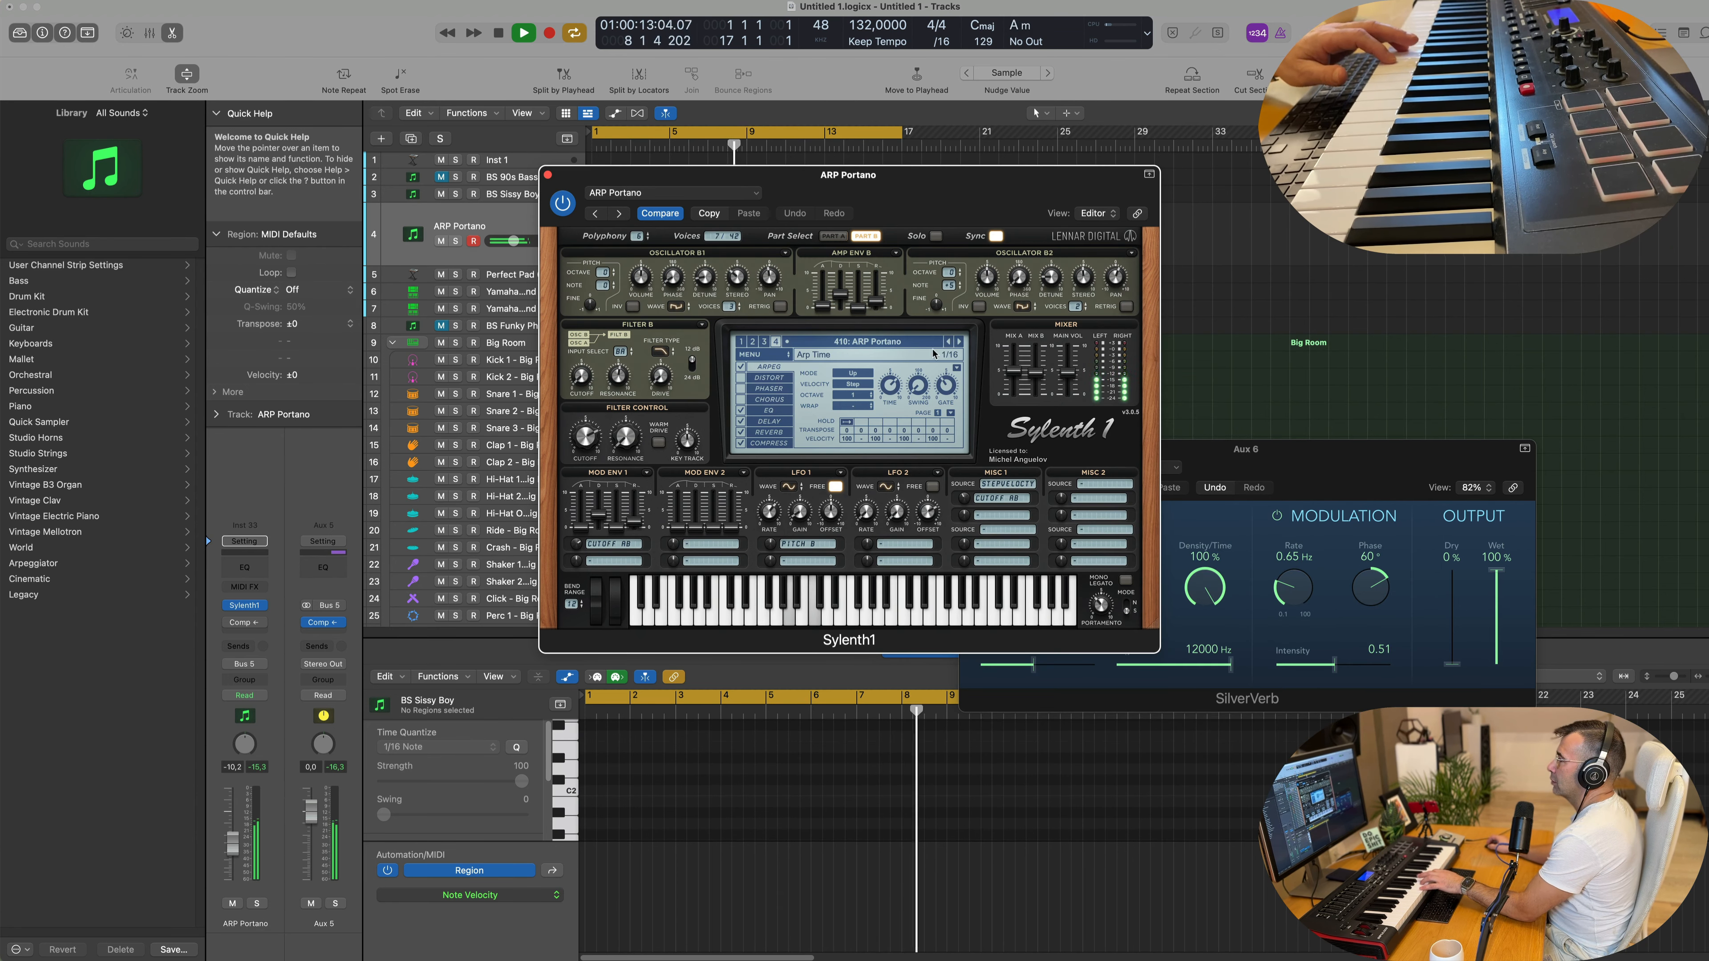
Step: Audition the following Sylenth1 presets one by one, from 411: ARP SynthiPop to 415: BS Another Moog
left_click(962, 343)
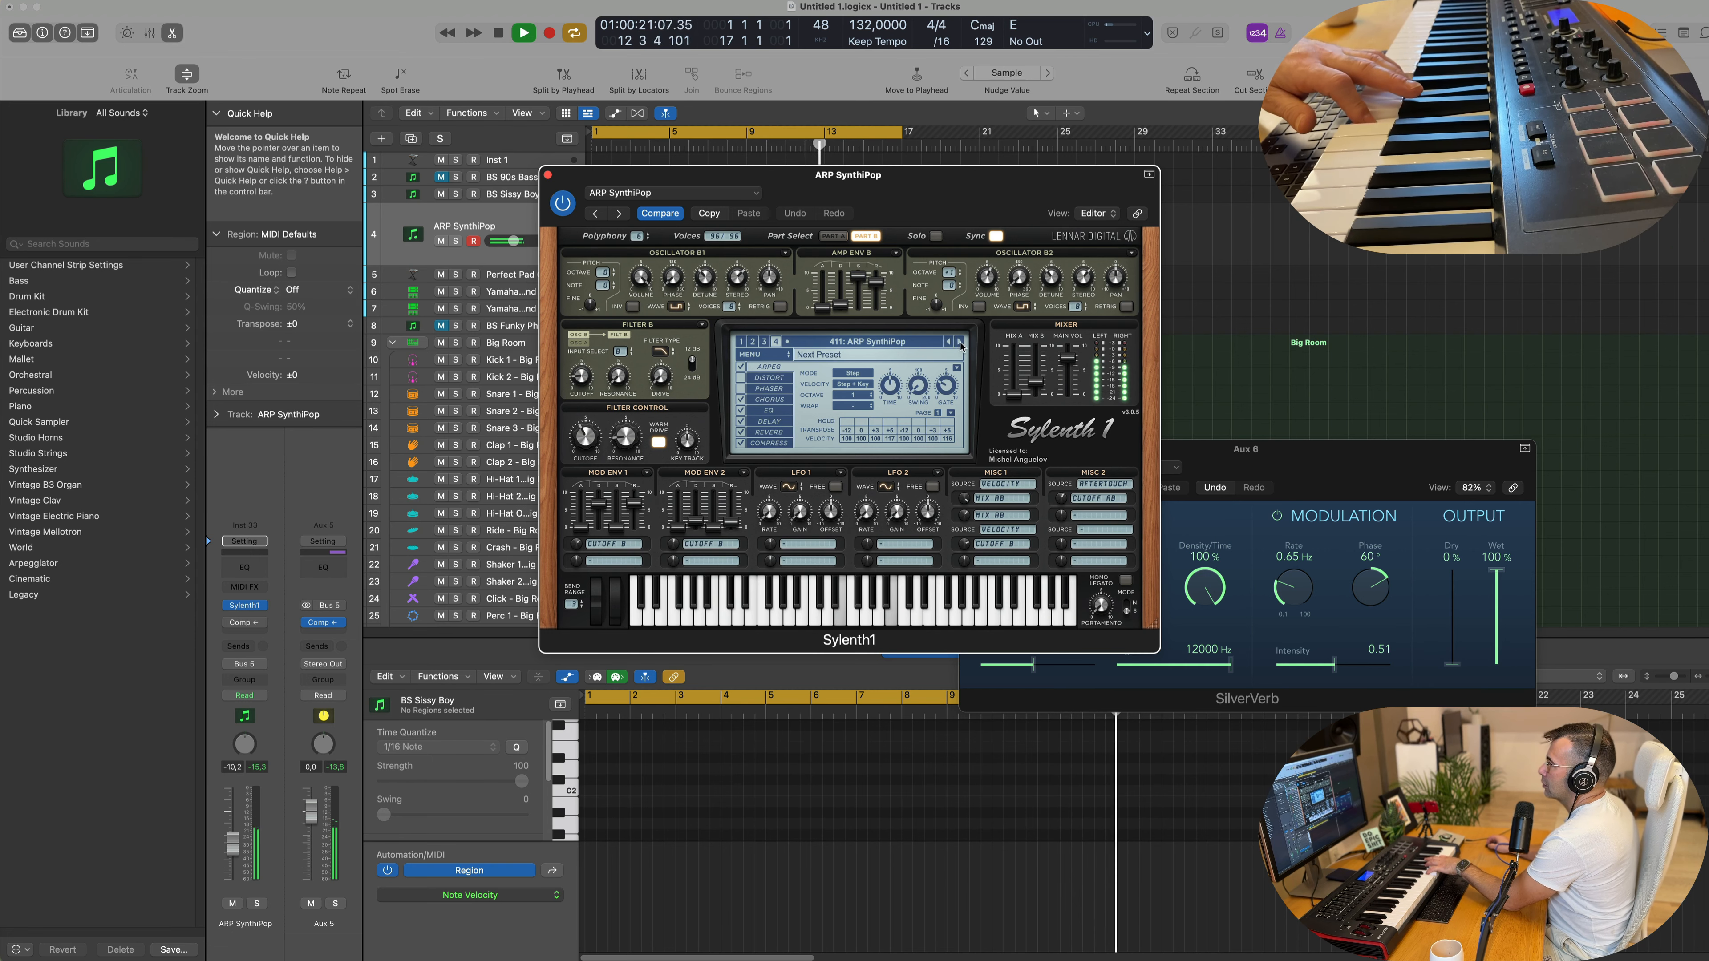
left_click(959, 342)
left_click(960, 343)
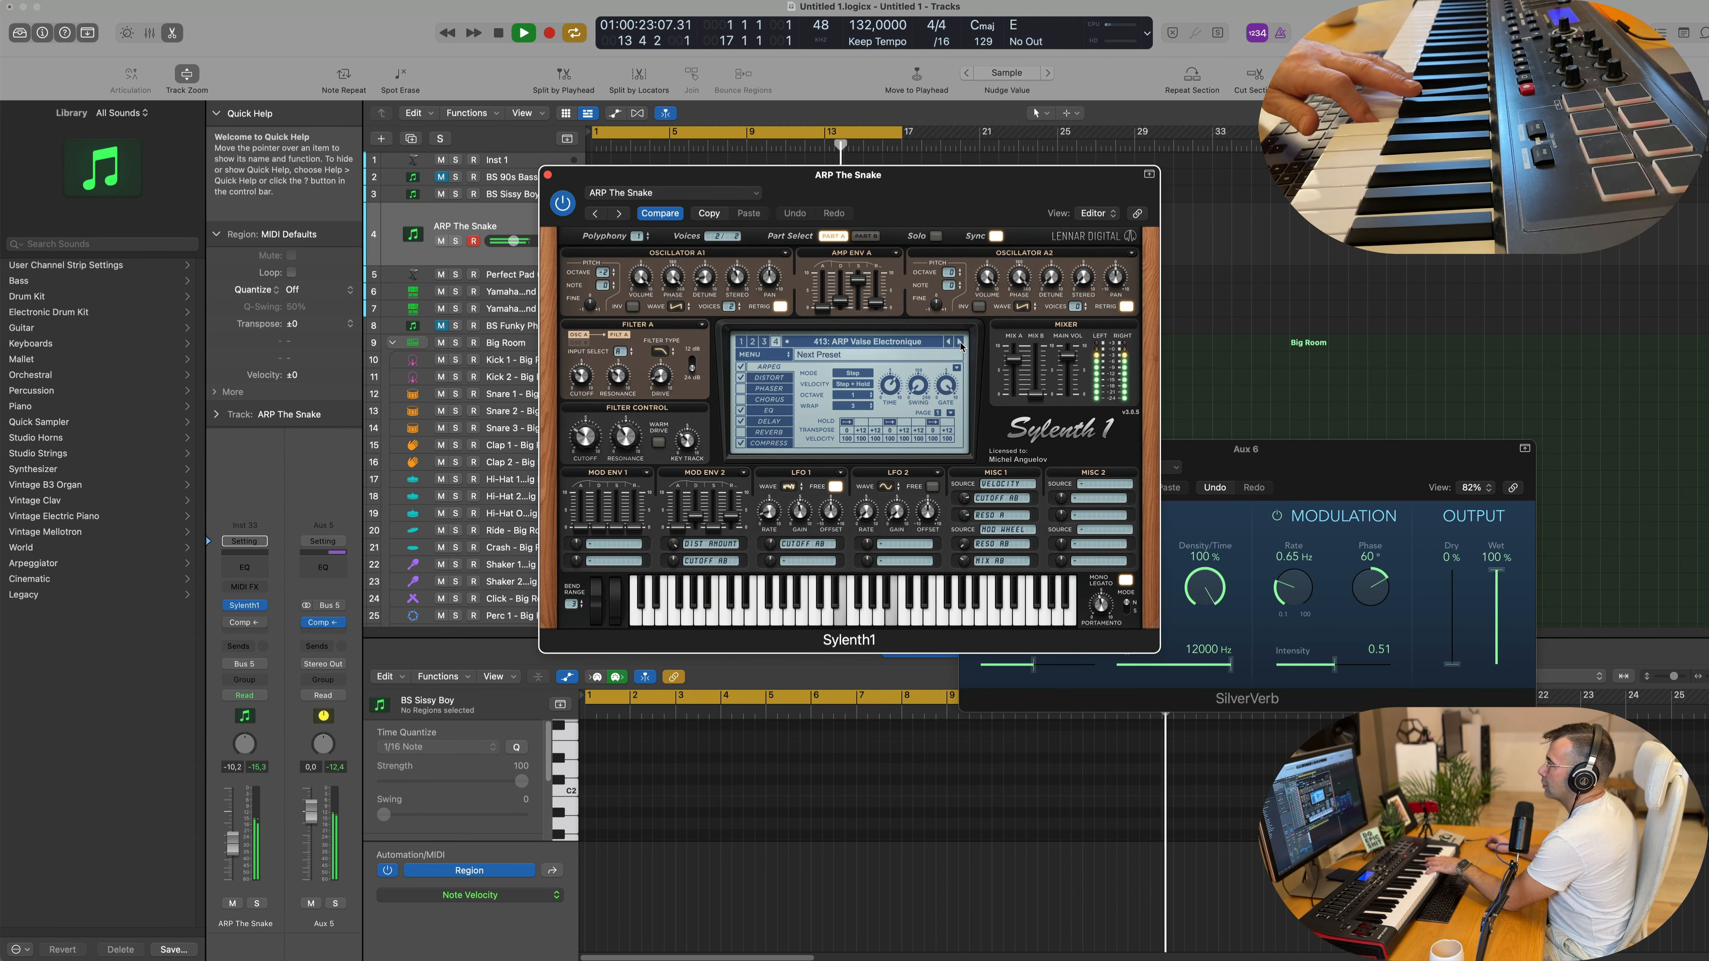
left_click(959, 343)
left_click(959, 343)
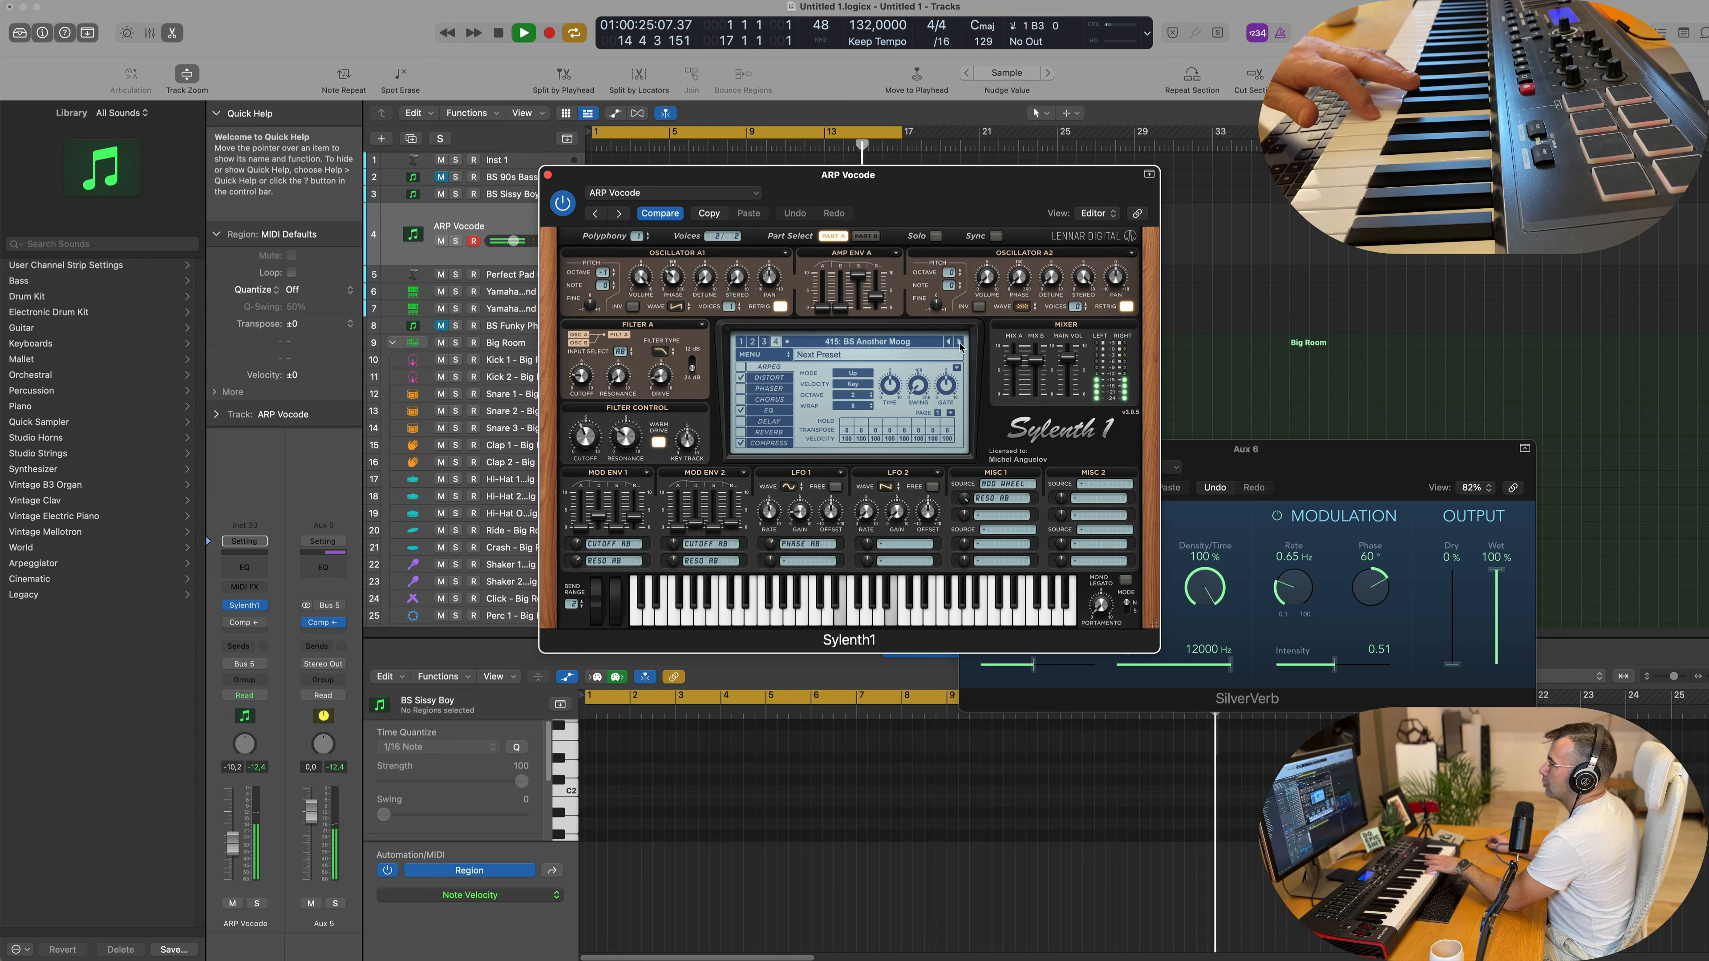
Step: Load Sylenth1 preset 510: supperdesuperzaag, advance to 511: supperdesuperzaag arp, and reopen the preset list
left_click(938, 343)
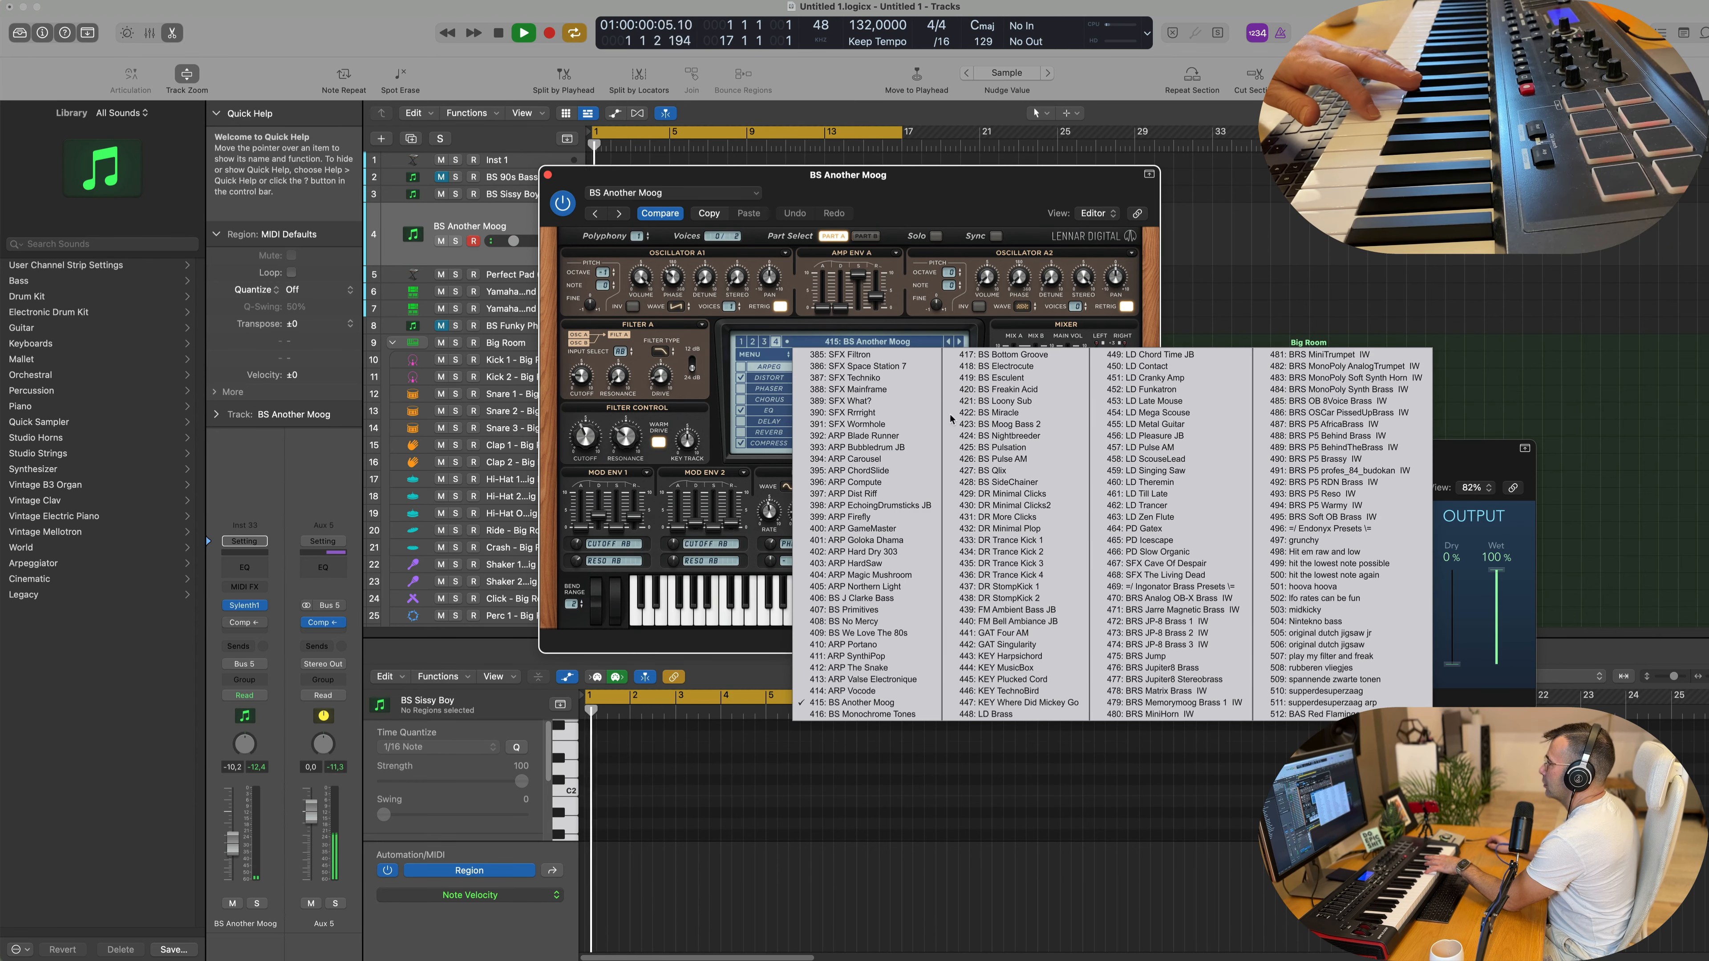
left_click(1324, 691)
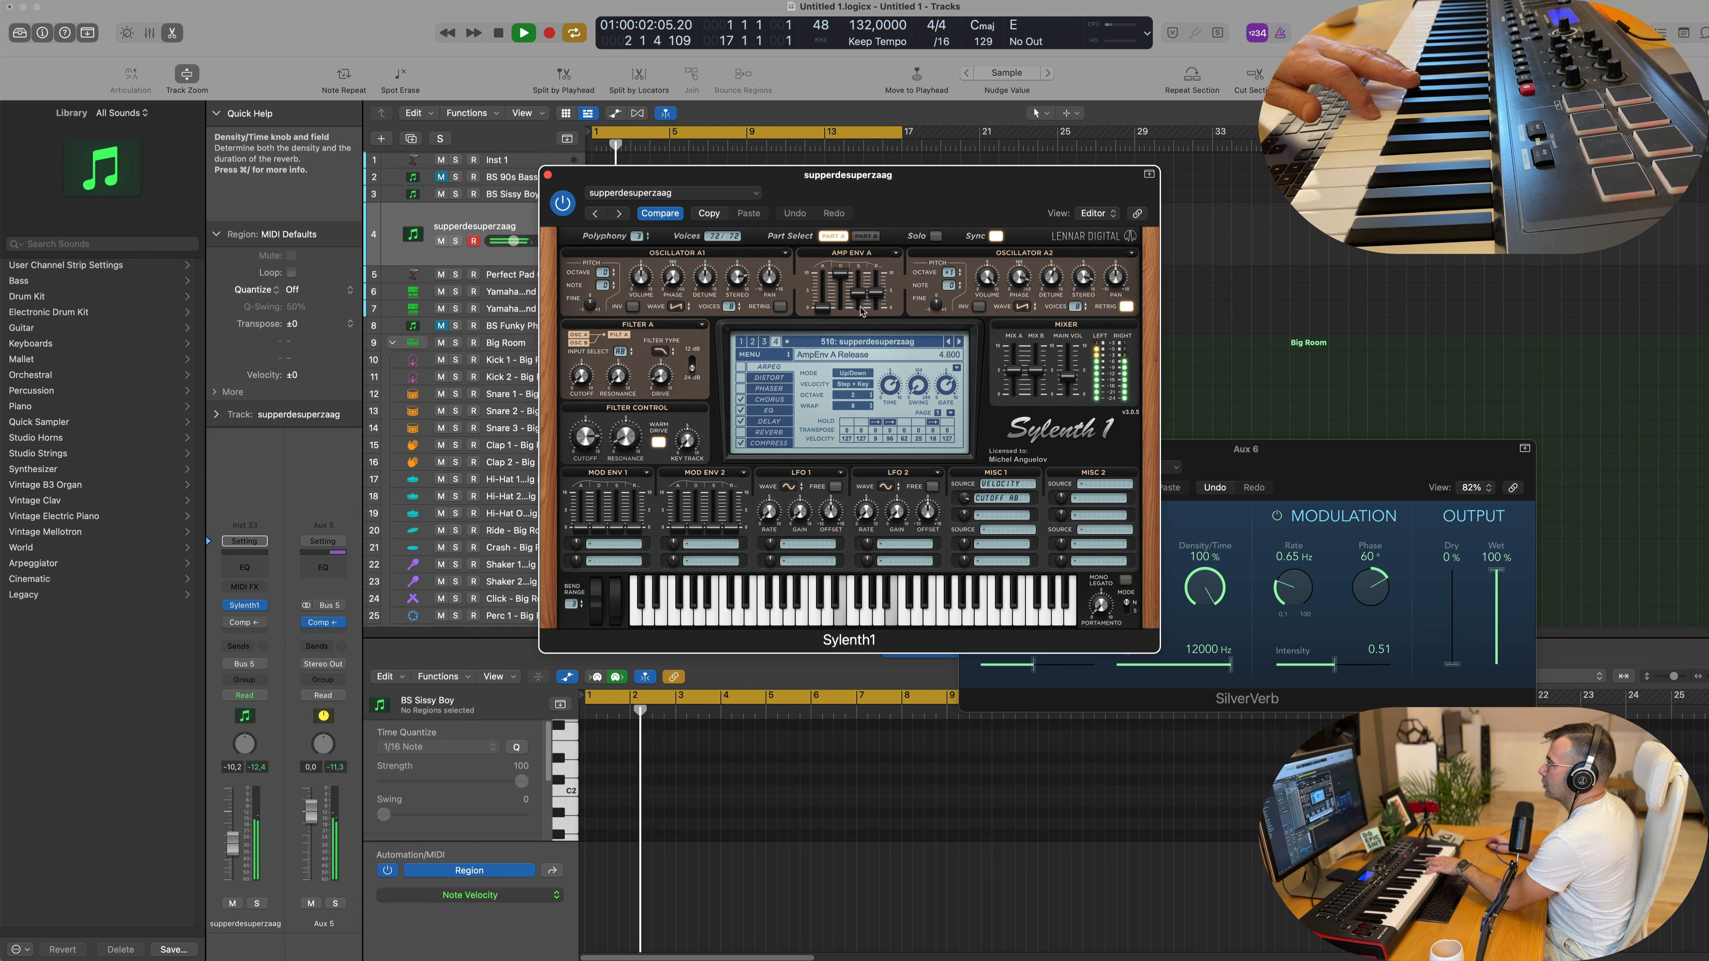
left_click(960, 342)
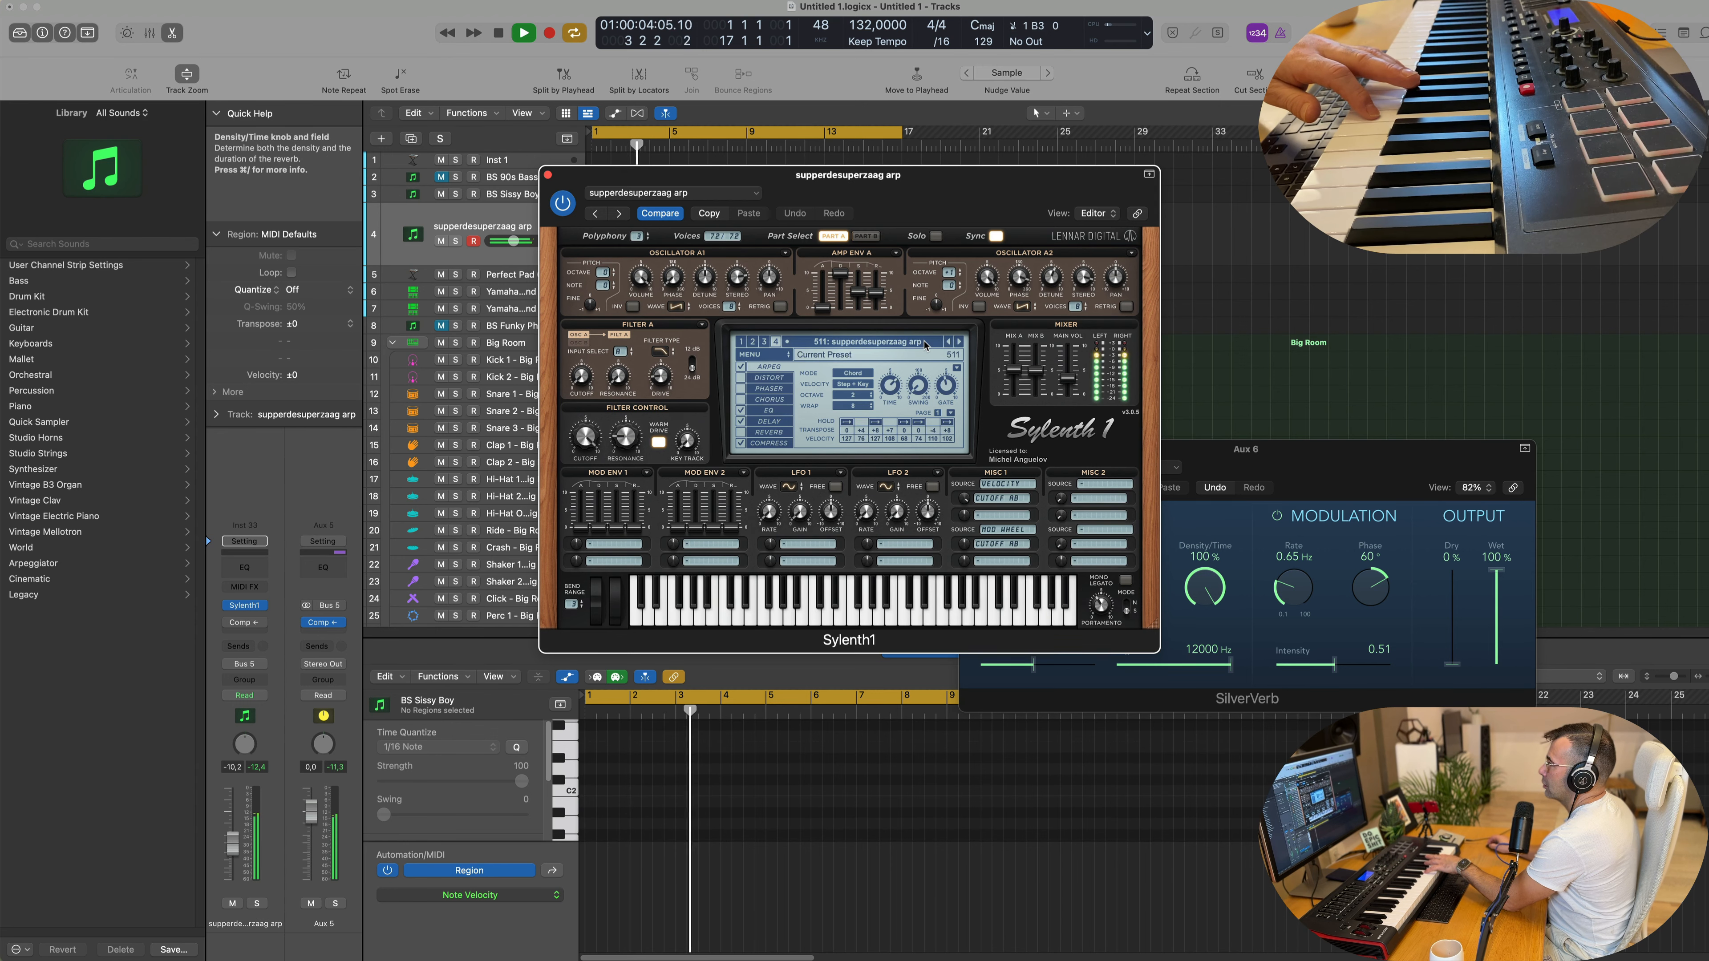
left_click(924, 344)
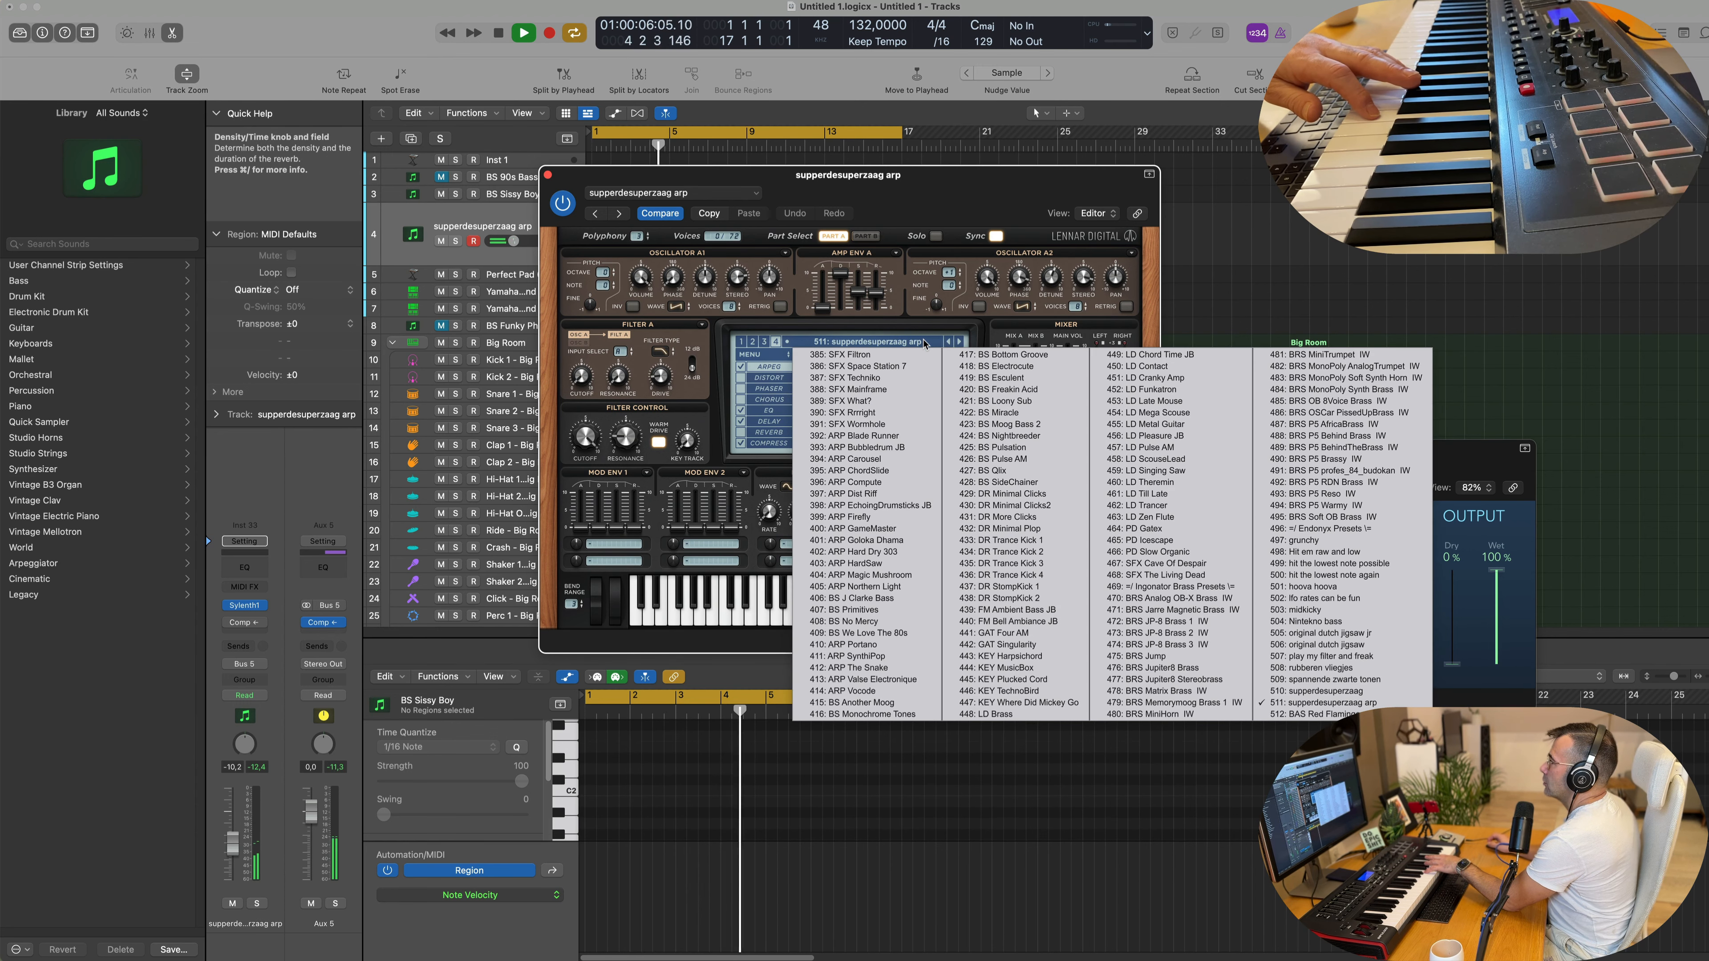